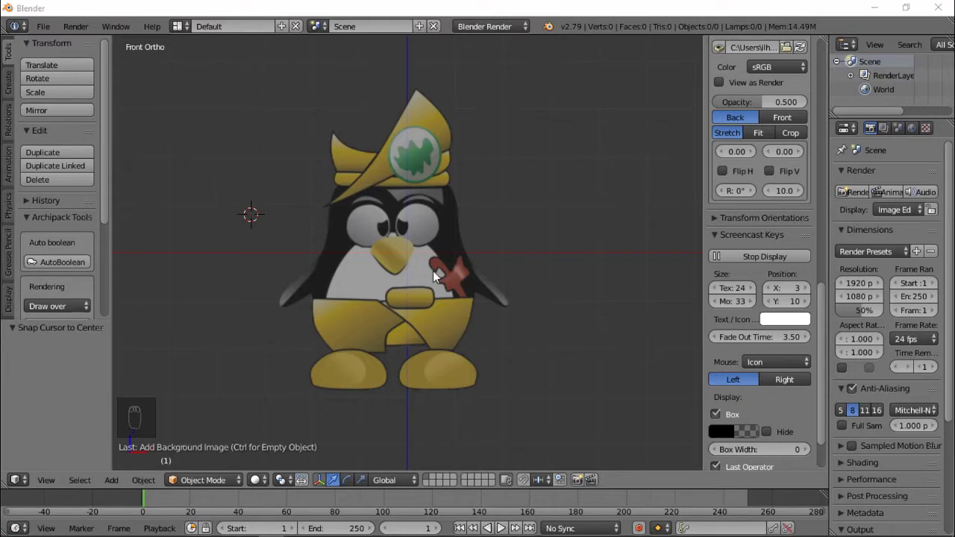
# - Snap the 3D cursor to the scene centre and add a cube mesh there
pyautogui.click(362, 315)
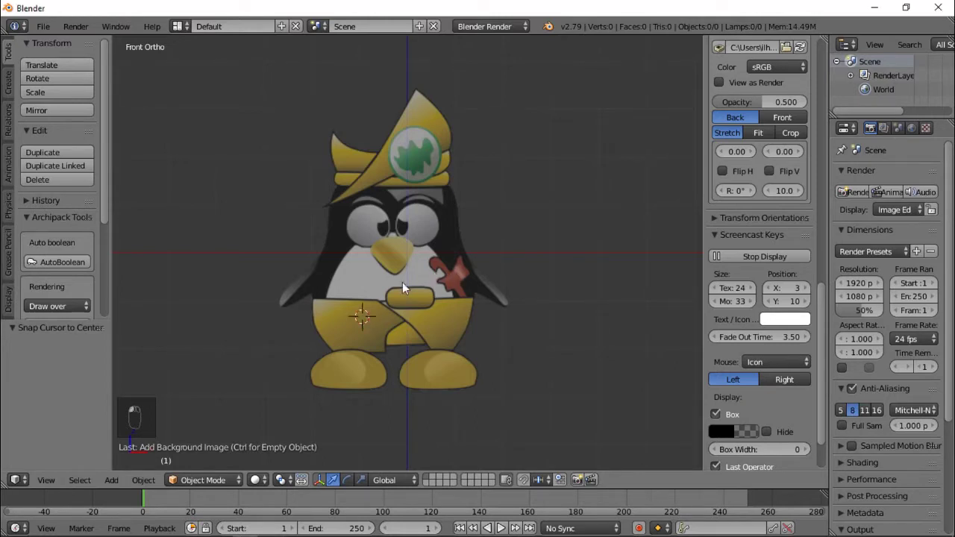
pyautogui.hotkey('shift', 's')
pyautogui.click(383, 283)
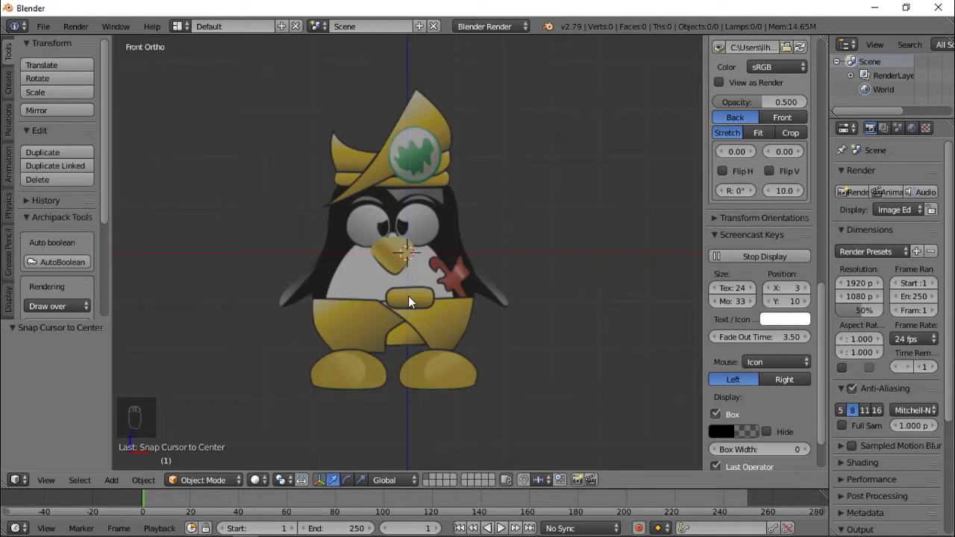
pyautogui.hotkey('shift', 'a')
pyautogui.moveTo(408, 297)
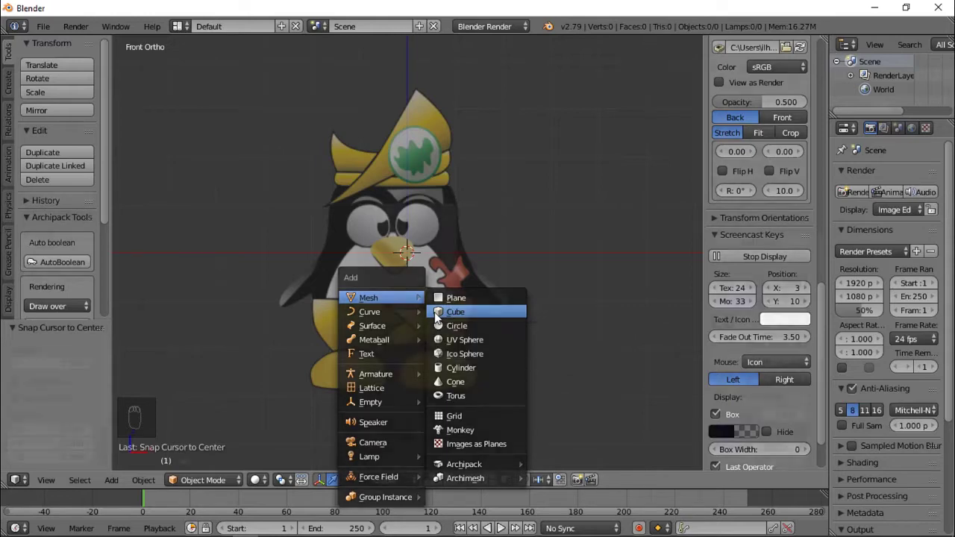
pyautogui.click(436, 315)
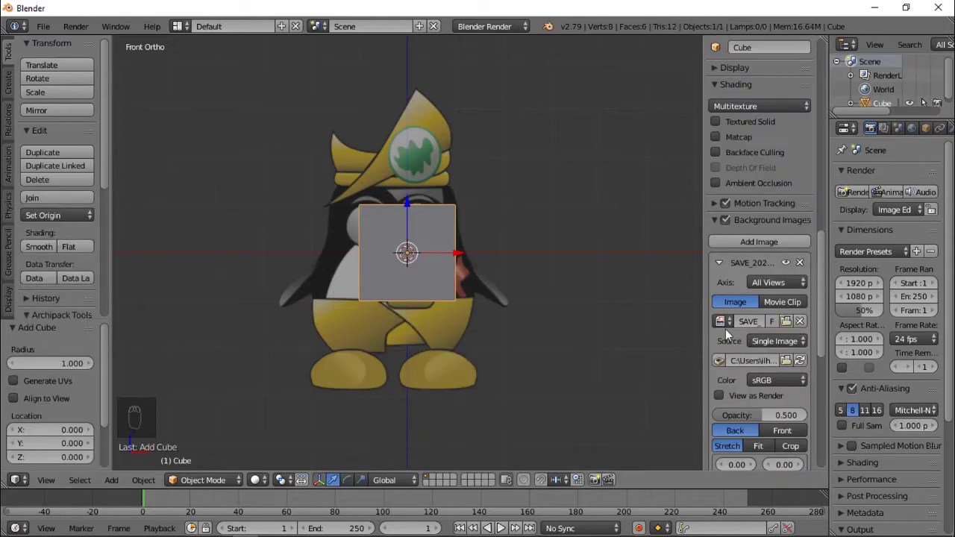
# - Set the background image's horizontal offset to 0.30 so the penguin is centred on the cube
pyautogui.scroll(-6, 727, 340)
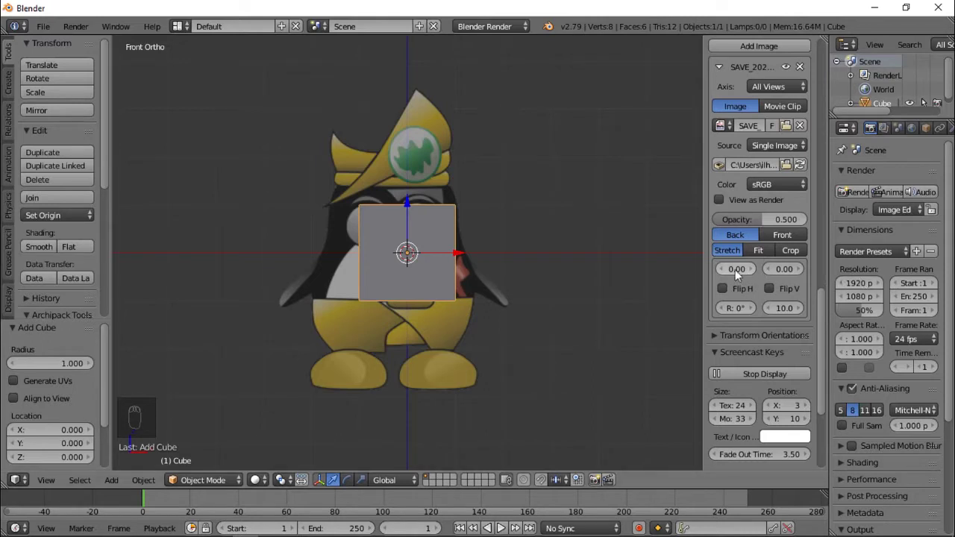
pyautogui.moveTo(736, 269); pyautogui.dragTo(764, 269)
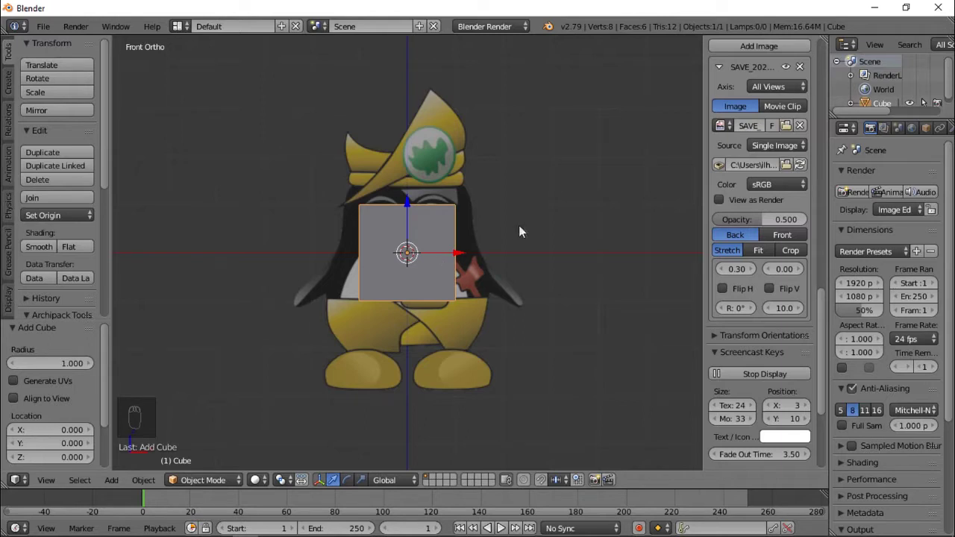
# - Add a Subdivision Surface modifier to the cube with 2 view subdivisions
pyautogui.moveTo(544, 225); pyautogui.dragTo(495, 252, button='middle')
pyautogui.scroll(-1, 933, 134)
pyautogui.scroll(-2, 933, 134)
pyautogui.click(925, 128)
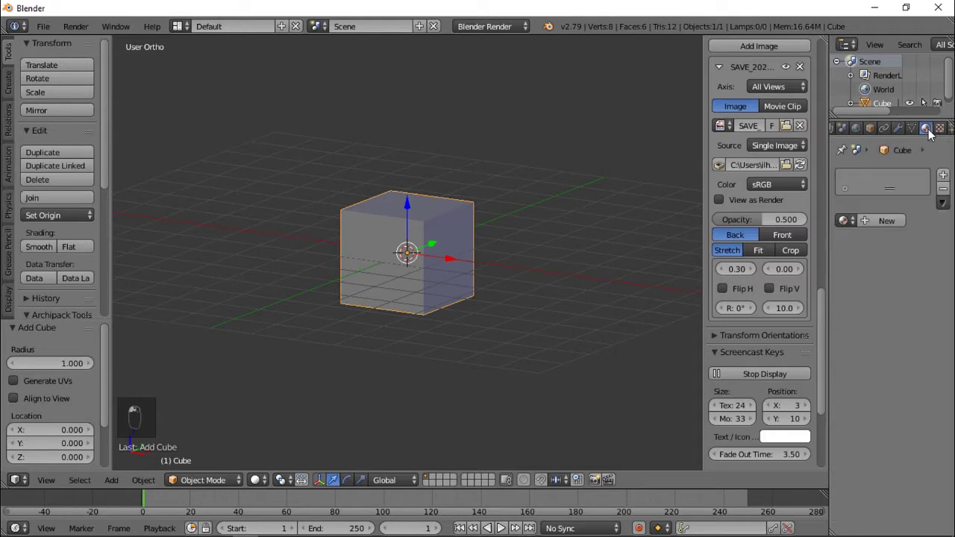
pyautogui.click(898, 129)
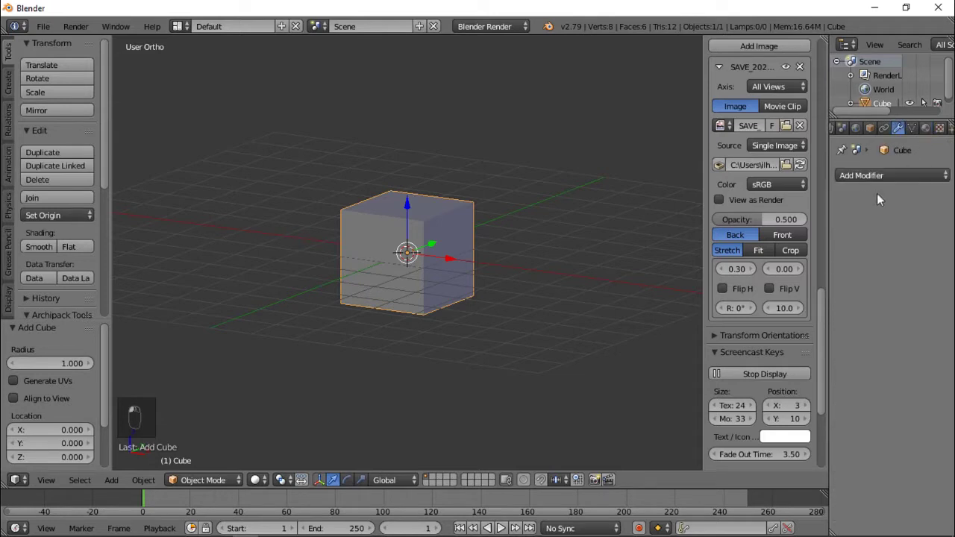
pyautogui.click(861, 175)
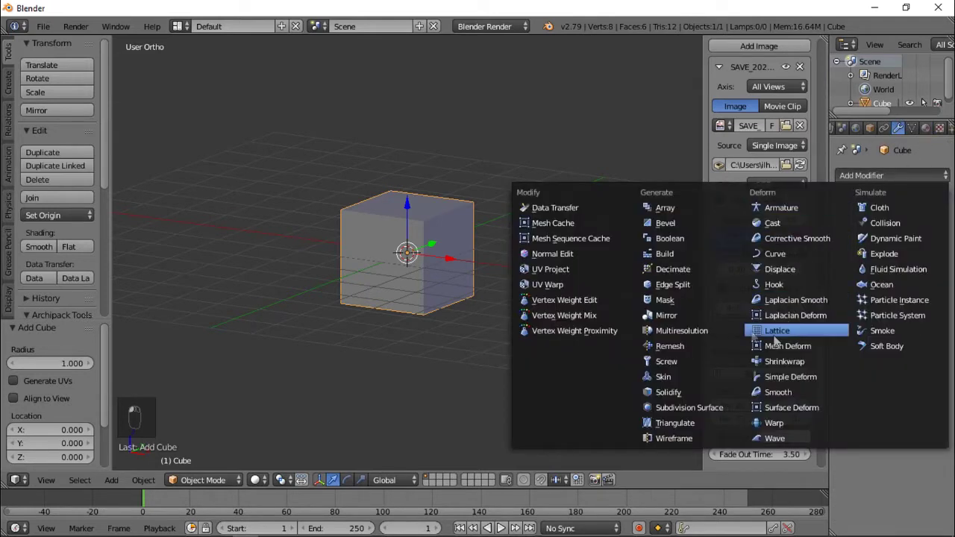
pyautogui.click(696, 412)
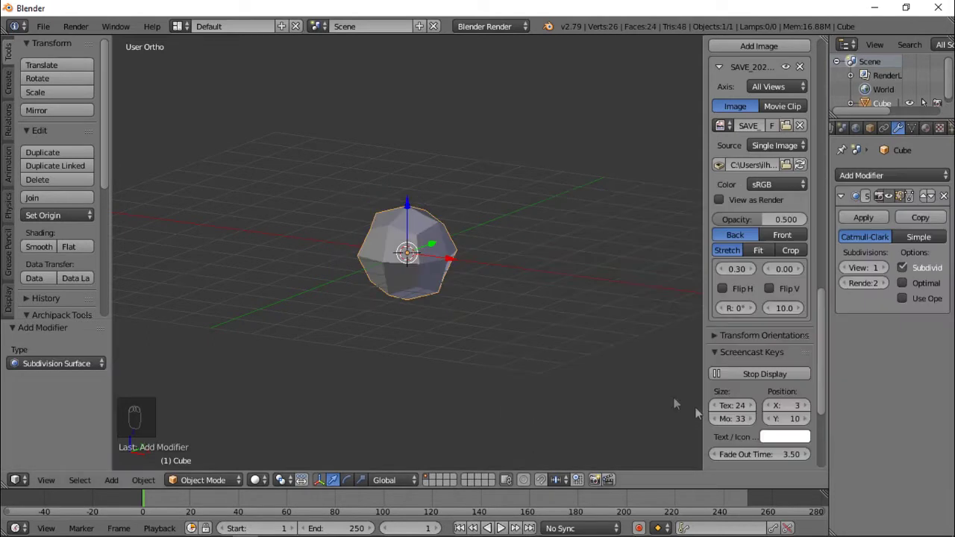
pyautogui.click(884, 267)
# - Apply the Subdivision Surface modifier to the cube in Object Mode
pyautogui.moveTo(397, 278)
pyautogui.mouseDown(button='middle')
pyautogui.moveTo(494, 304)
pyautogui.moveTo(461, 270)
pyautogui.moveTo(465, 256)
pyautogui.moveTo(427, 248)
pyautogui.moveTo(466, 244)
pyautogui.mouseUp(button='middle')
pyautogui.scroll(3, 427, 248)
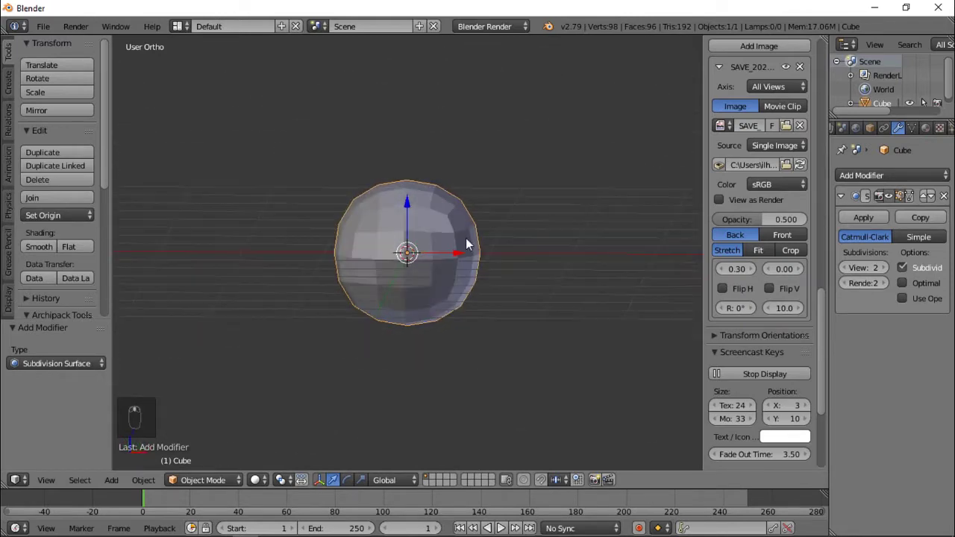
pyautogui.press('Tab')
pyautogui.press('Tab')
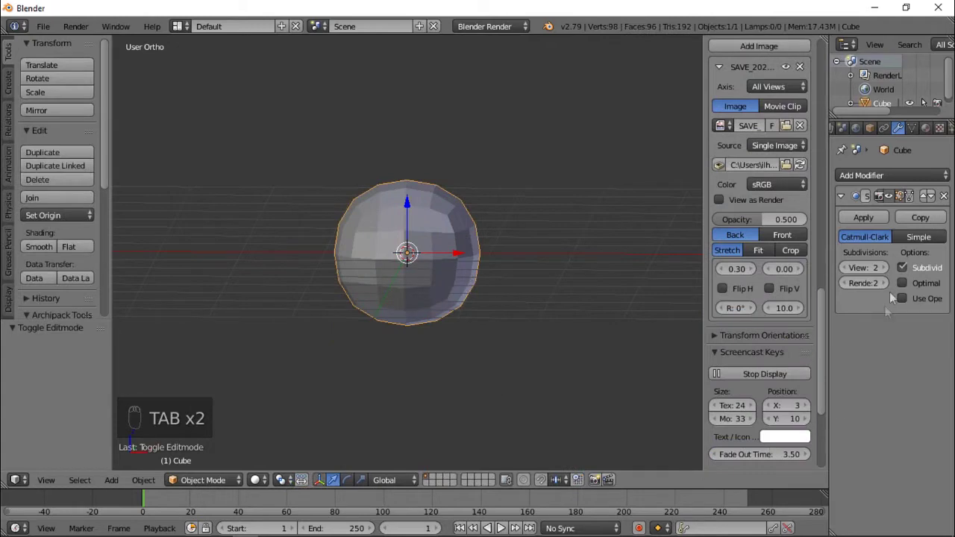
pyautogui.click(871, 219)
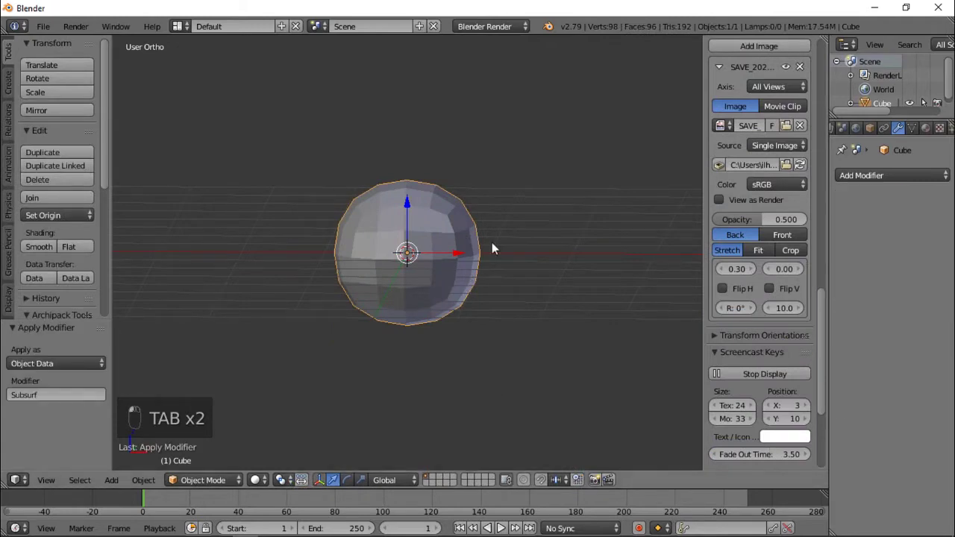
# - In wireframe front view, use face selection to delete all faces in the left half of the sphere
pyautogui.press('KP_1')
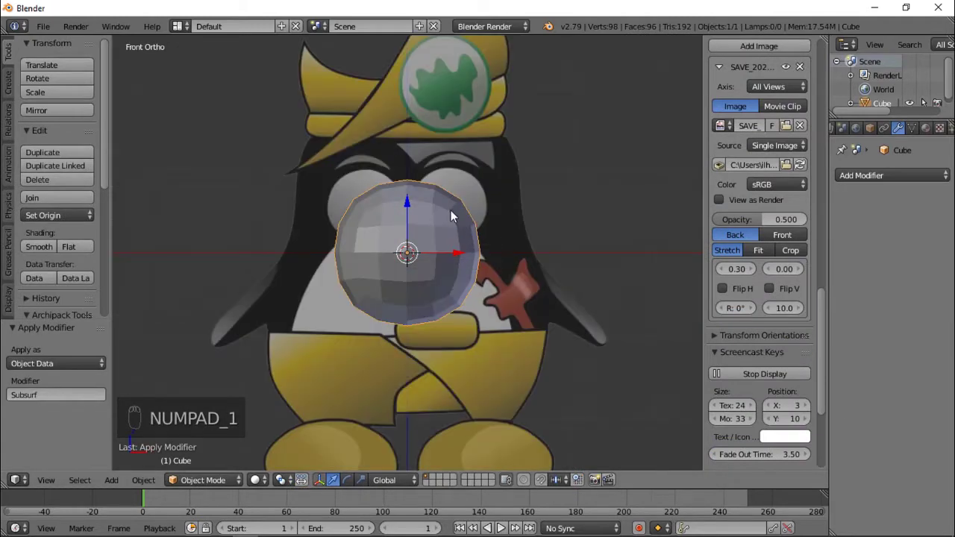
pyautogui.press('Tab')
pyautogui.hotkey('ctrl', 'Tab')
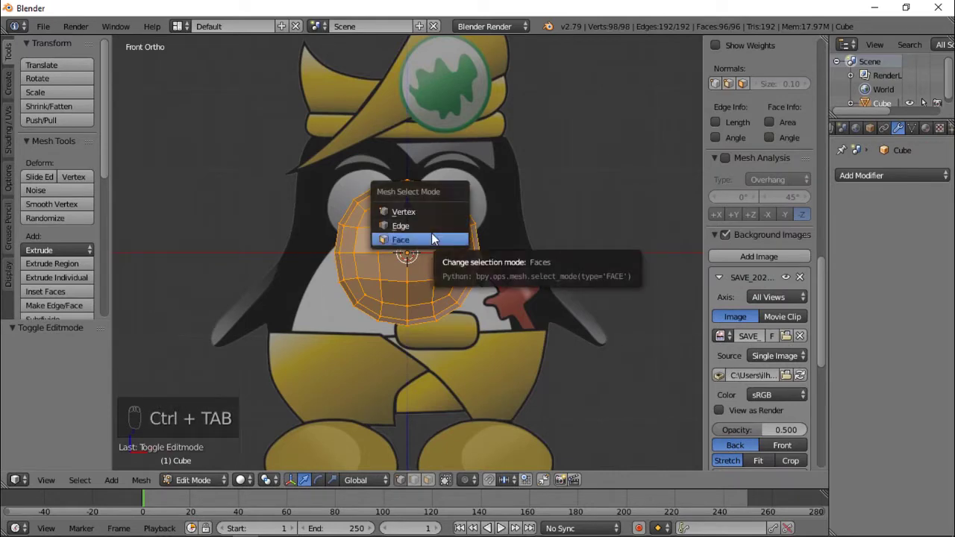
pyautogui.click(432, 239)
pyautogui.press('z')
pyautogui.press('a')
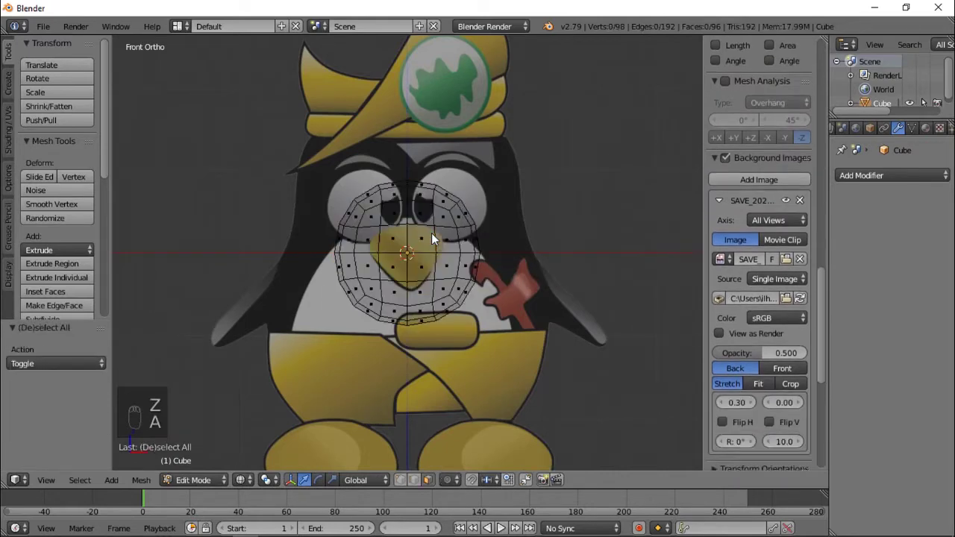
pyautogui.press('b')
pyautogui.moveTo(286, 135); pyautogui.dragTo(406, 346)
pyautogui.press('x')
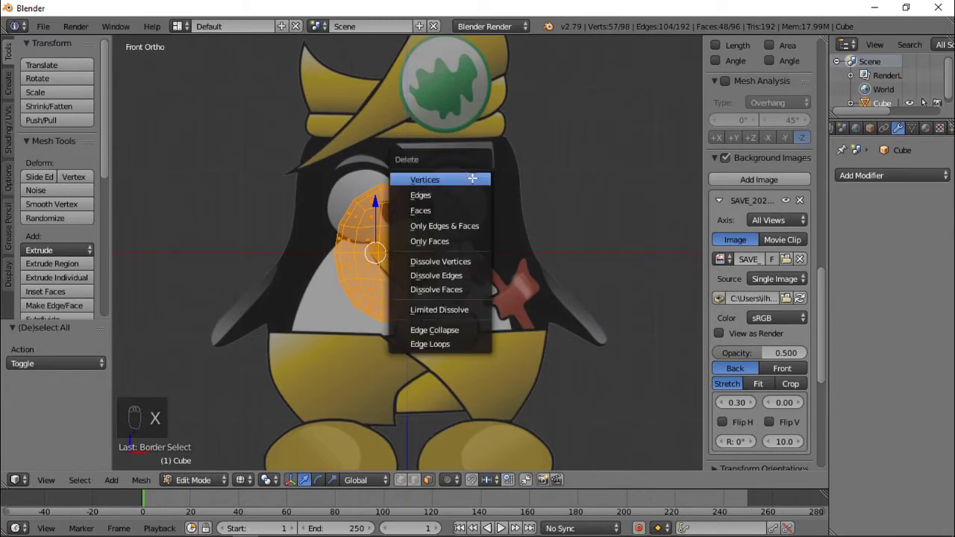
pyautogui.click(454, 211)
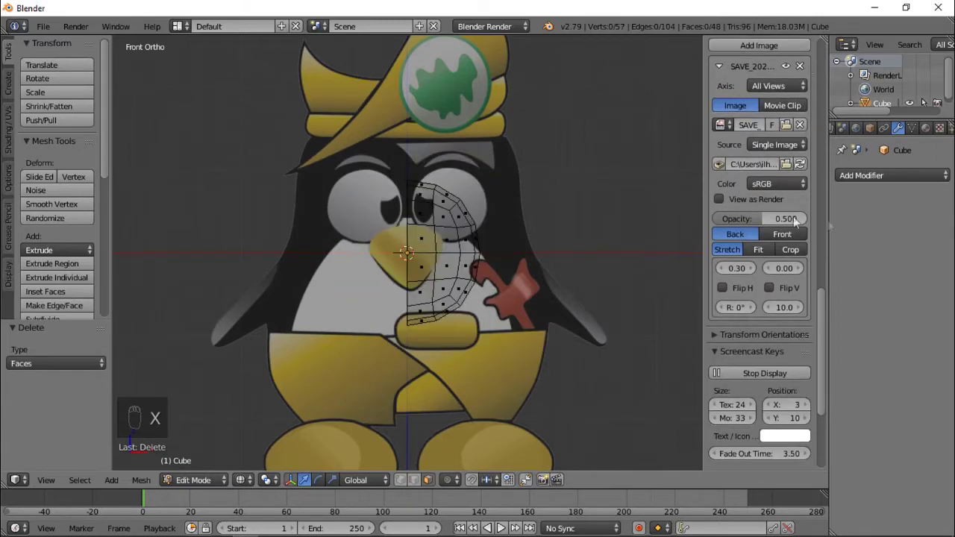
# - Add a Mirror modifier on the X axis to the half sphere and hide both viewport sidebars
pyautogui.click(902, 183)
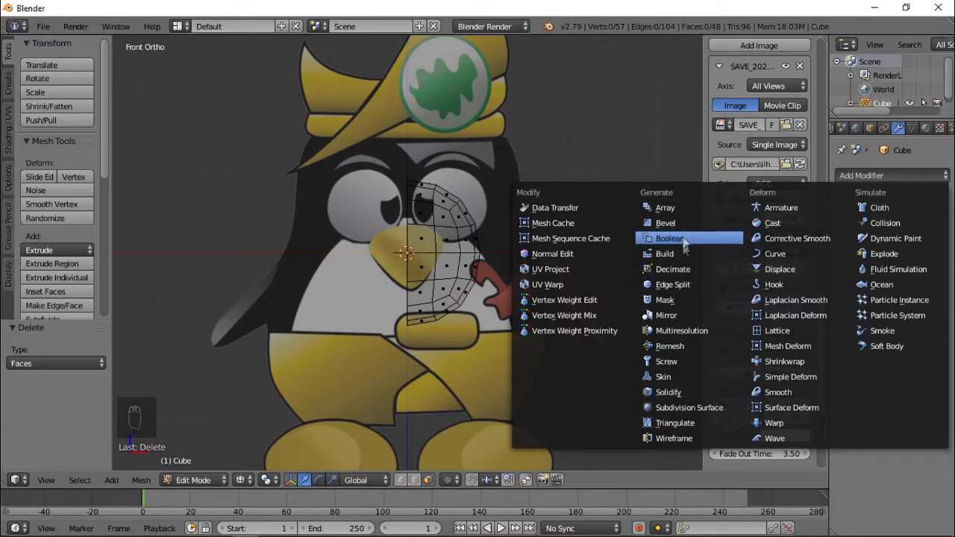
pyautogui.click(677, 315)
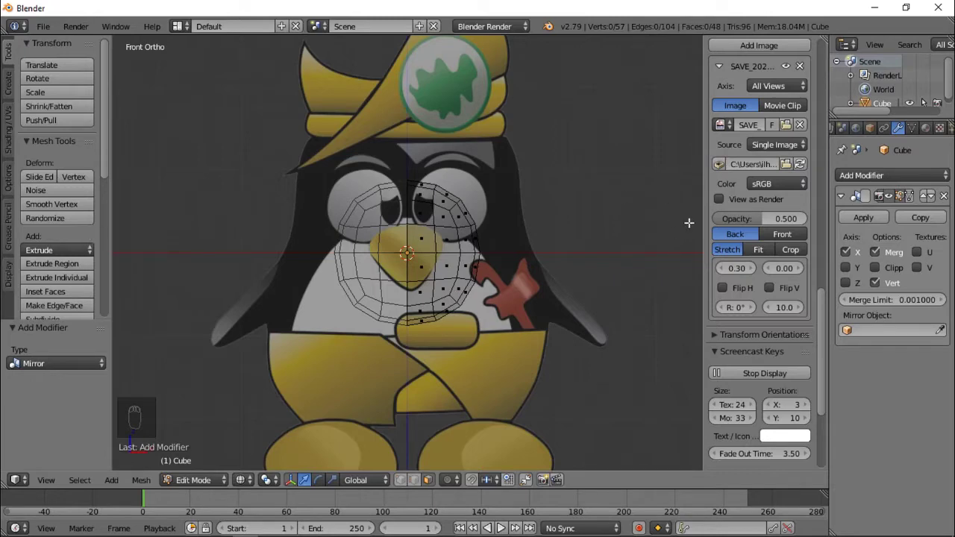
pyautogui.press('n')
pyautogui.press('t')
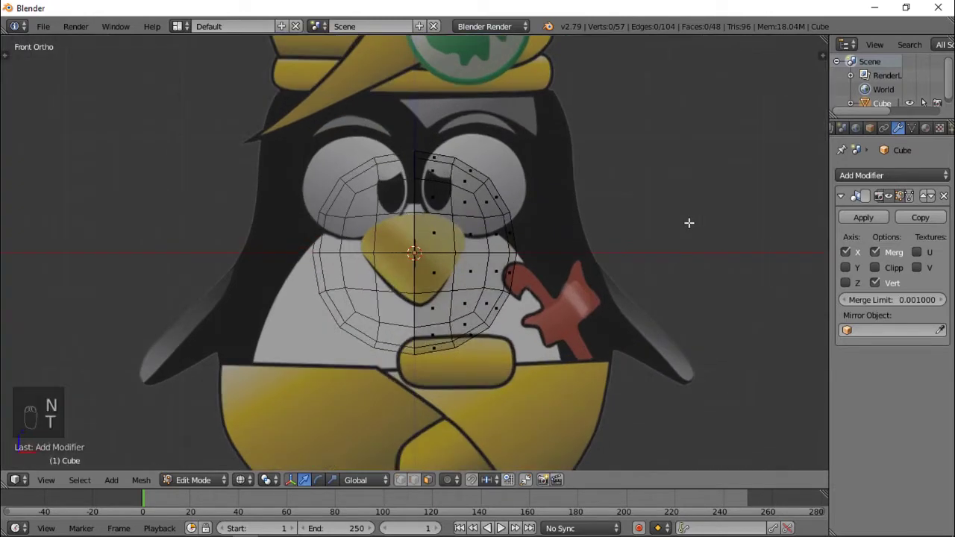
# - Enable clipping on the Mirror modifier and select all faces of the half mesh
pyautogui.scroll(2, 576, 230)
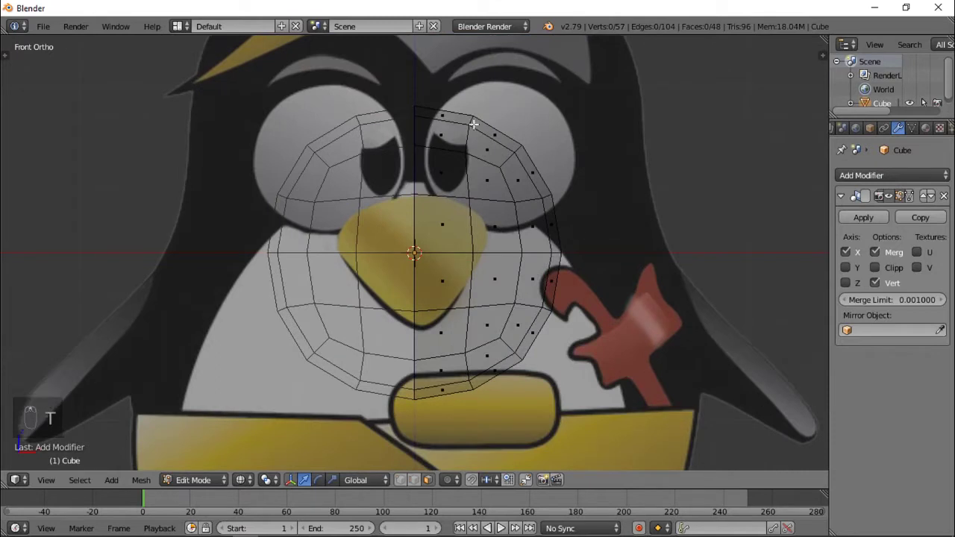
pyautogui.click(876, 269)
pyautogui.press('a')
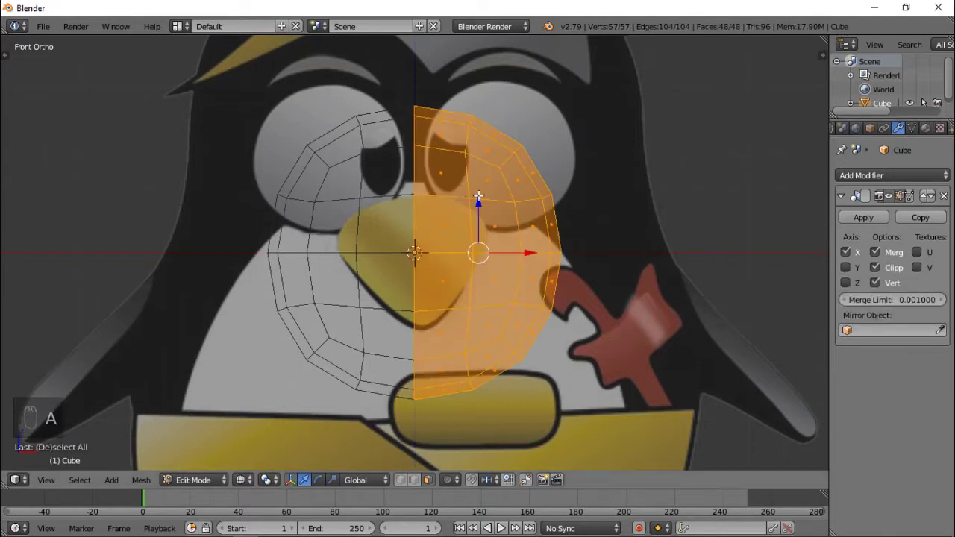
# - Try moving the half mesh with Mirror clipping on and off, undoing each move and restoring clipping
pyautogui.press('g')
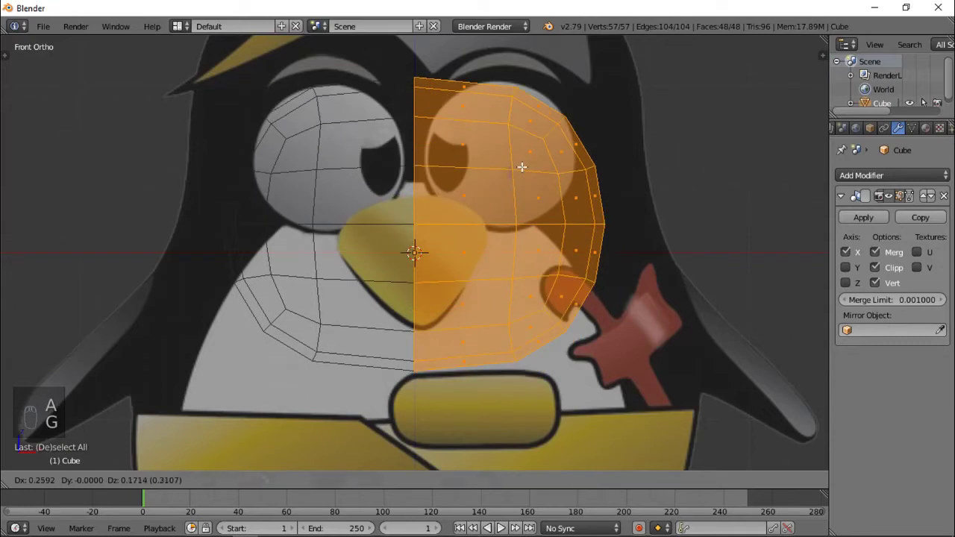
pyautogui.click(520, 164)
pyautogui.hotkey('ctrl', 'z')
pyautogui.click(875, 269)
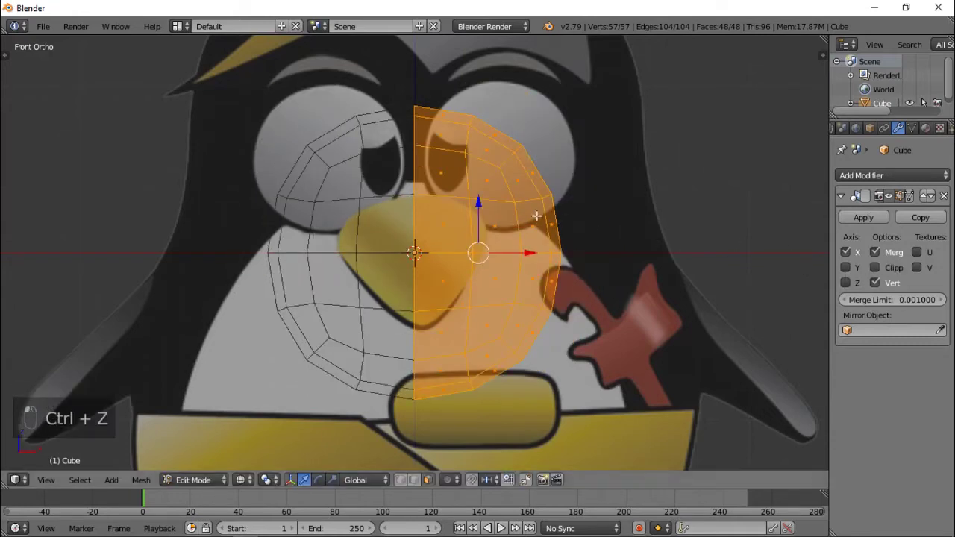
pyautogui.press('g')
pyautogui.click(631, 217)
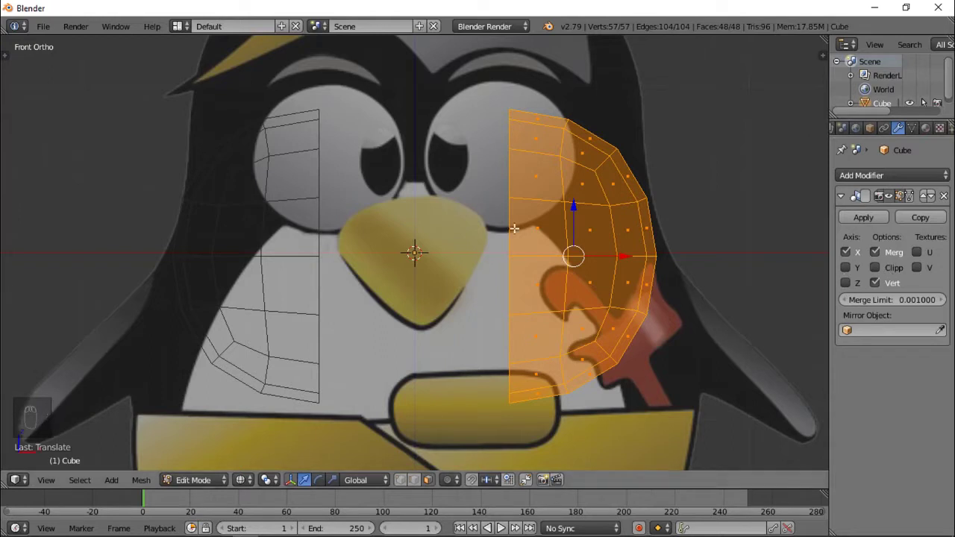
pyautogui.hotkey('ctrl', 'z')
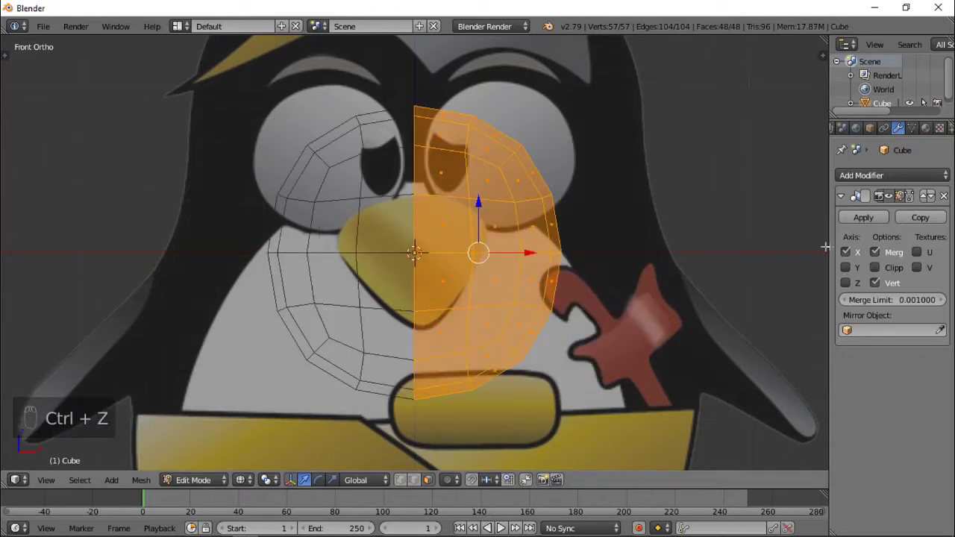
pyautogui.click(876, 268)
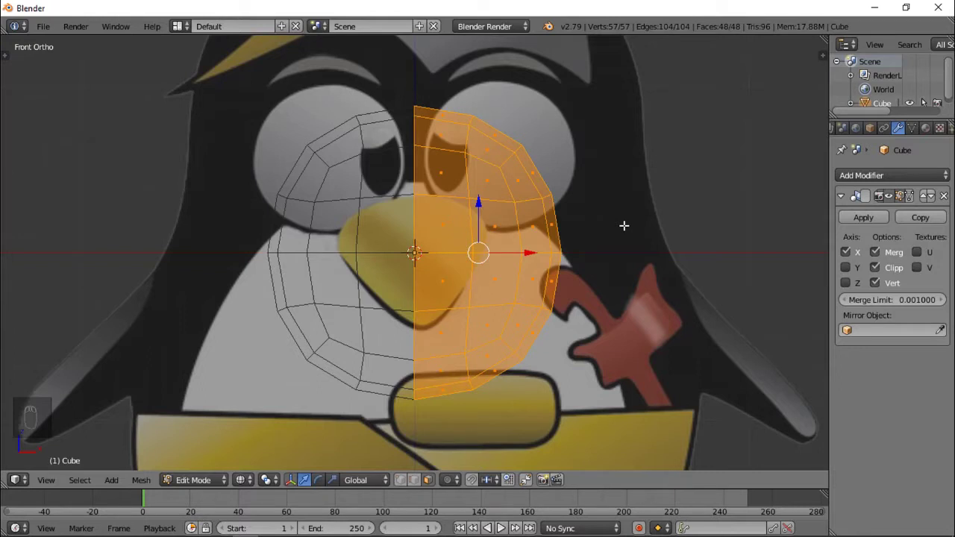
# - Move the selected half mesh straight up along the Z axis over the penguin's head
pyautogui.scroll(-2, 567, 205)
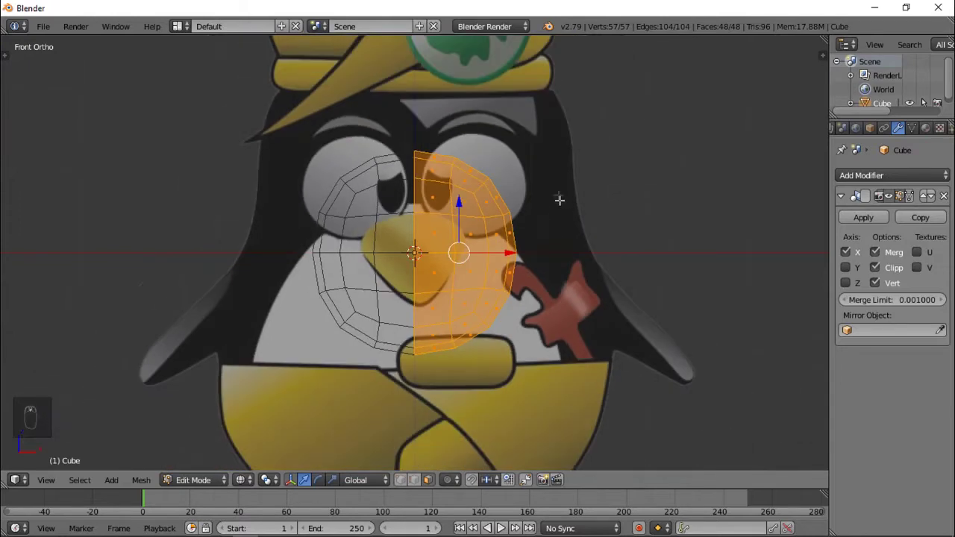
pyautogui.keyDown('shift'); pyautogui.moveTo(559, 196); pyautogui.dragTo(542, 271, button='middle'); pyautogui.keyUp('shift')
pyautogui.press('g')
pyautogui.press('z')
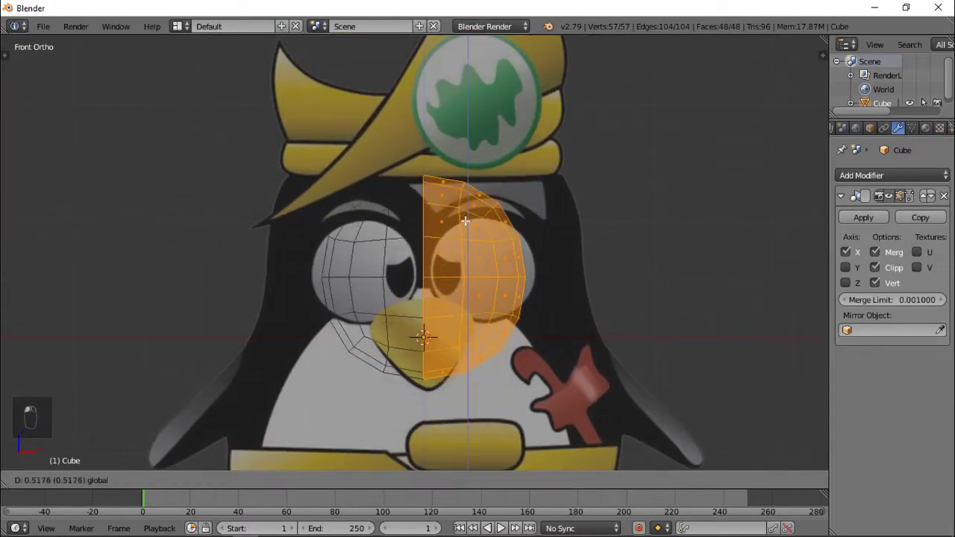
pyautogui.click(465, 203)
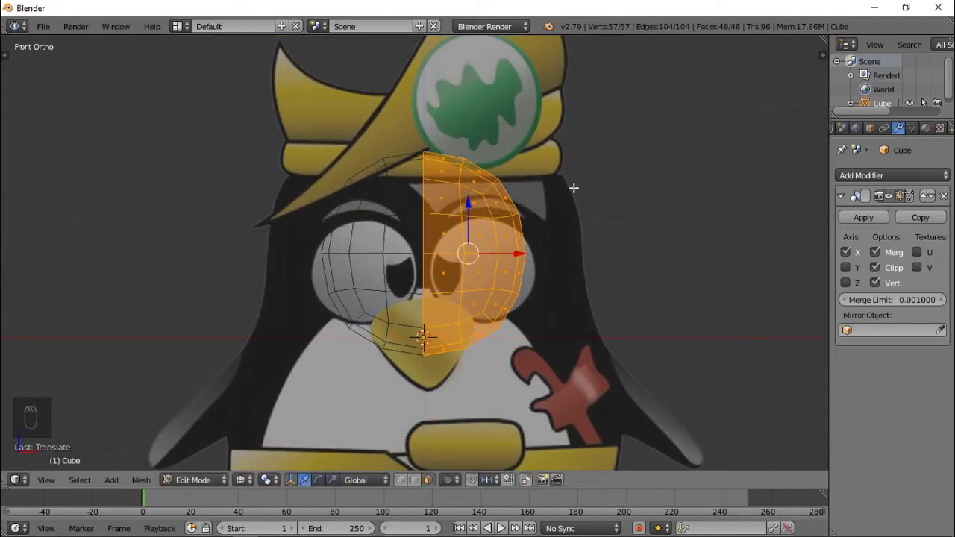
pyautogui.press('s')
pyautogui.click(581, 186)
pyautogui.hotkey('ctrl', 'z')
# - Return to Object Mode and scale the mirrored sphere up to roughly the width of the penguin's head
pyautogui.press('Tab')
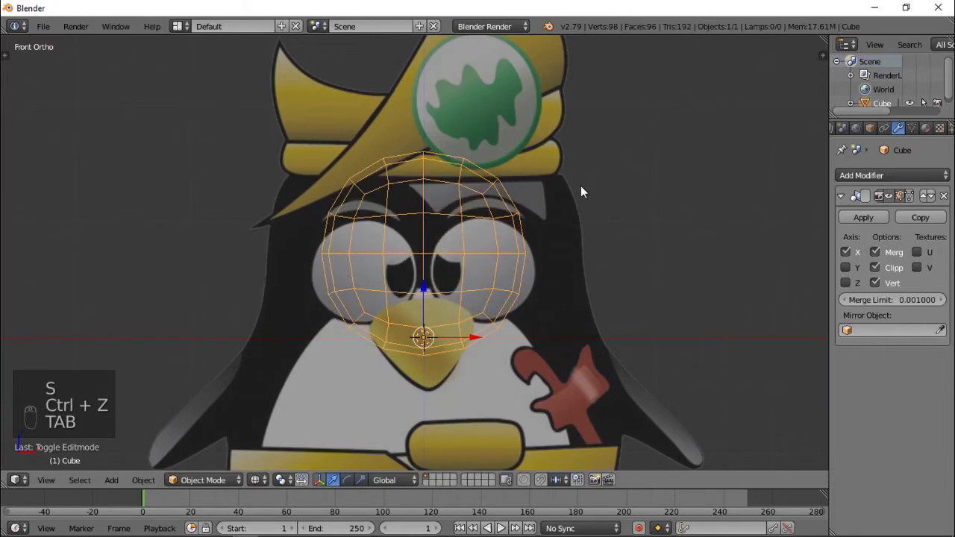
pyautogui.press('s')
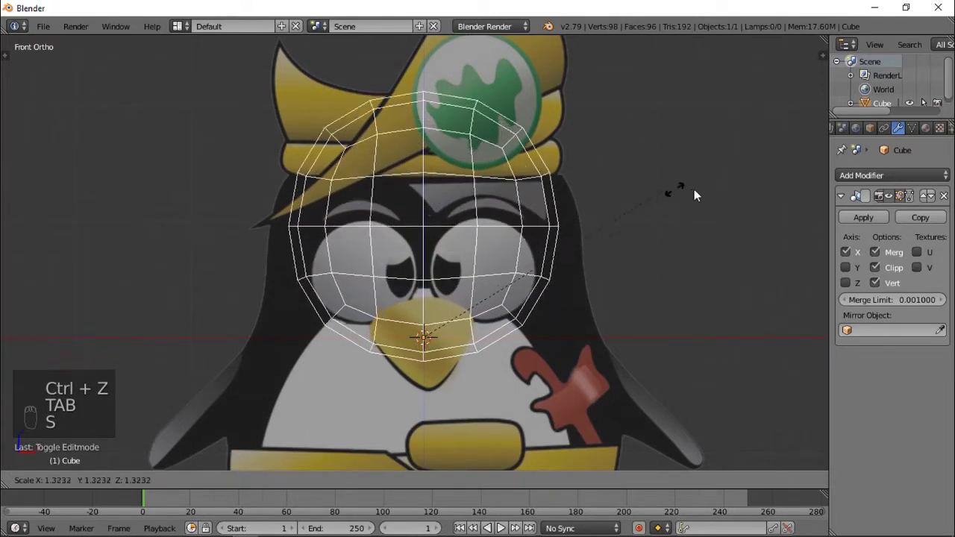
pyautogui.click(709, 191)
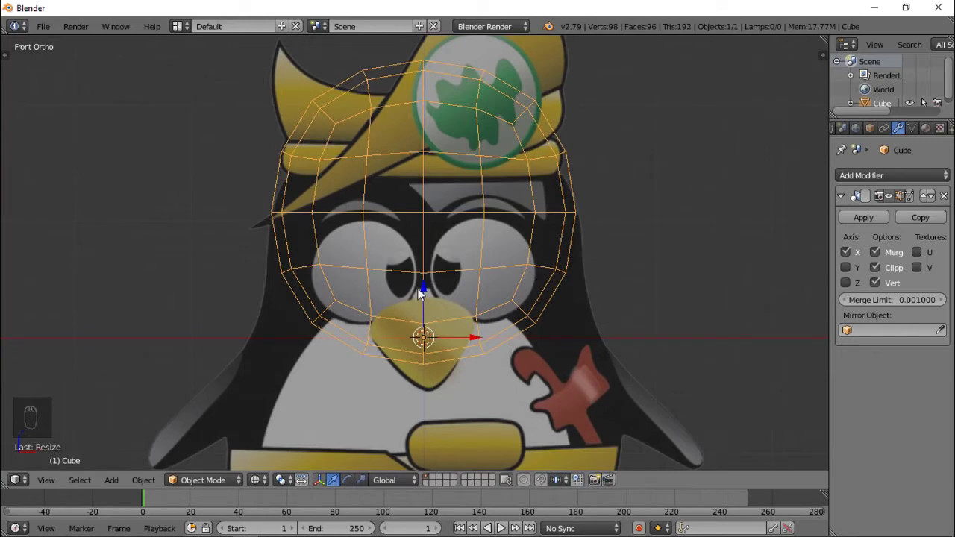
# - Lower the sphere along the Z axis and enlarge it slightly to match the head's outline
pyautogui.press('g')
pyautogui.press('z')
pyautogui.click(515, 246)
pyautogui.press('s')
pyautogui.click(610, 180)
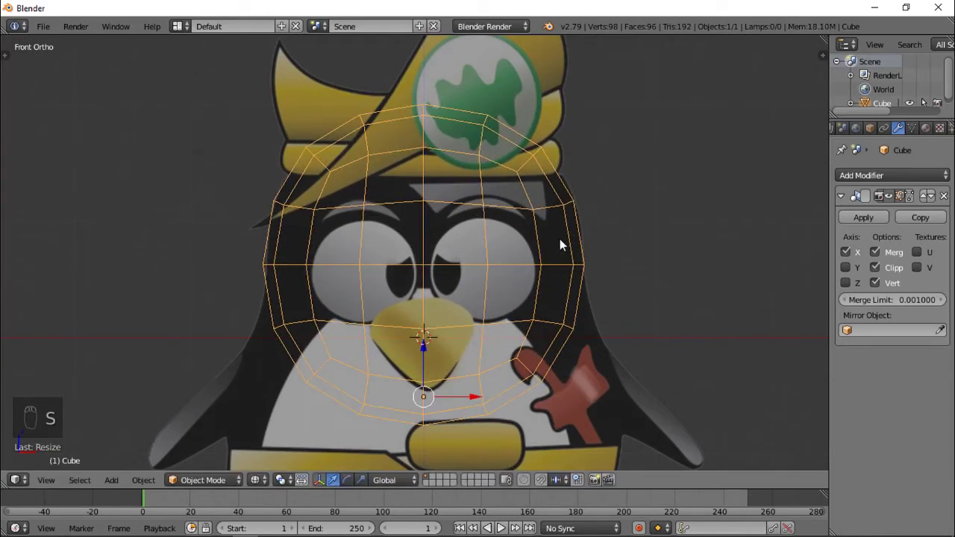
# - Enter Edit Mode on the mirrored sphere in solid shading and clear the selection
pyautogui.press('Tab')
pyautogui.scroll(-4, 550, 253)
pyautogui.moveTo(519, 319)
pyautogui.mouseDown(button='middle')
pyautogui.moveTo(440, 307)
pyautogui.moveTo(554, 335)
pyautogui.moveTo(486, 297)
pyautogui.mouseUp(button='middle')
pyautogui.press('z')
pyautogui.press('a')
# - Select the eight faces on the underside of the sphere's editable half
pyautogui.moveTo(427, 287); pyautogui.dragTo(390, 279, button='middle')
pyautogui.rightClick(390, 277)
pyautogui.keyDown('shift'); pyautogui.rightClick(404, 257); pyautogui.keyUp('shift')
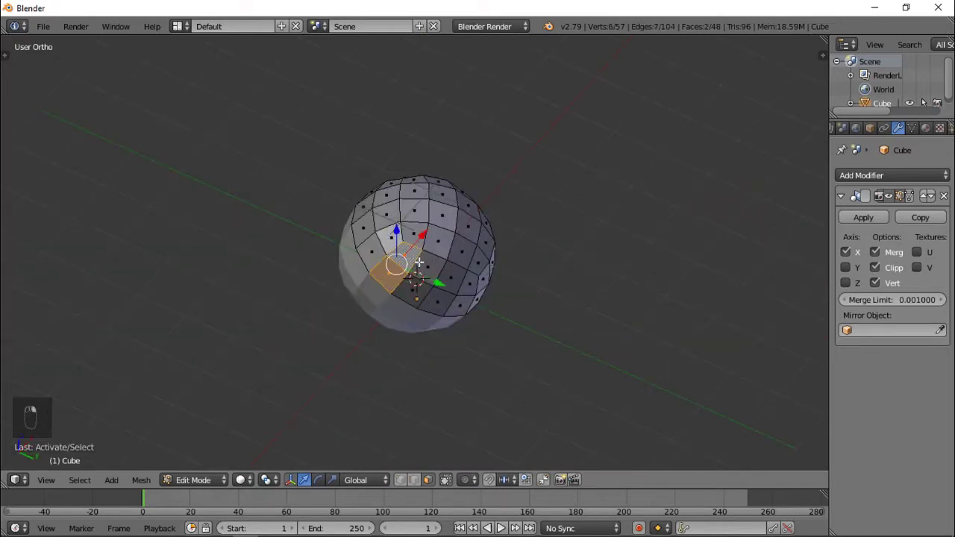
pyautogui.keyDown('shift'); pyautogui.rightClick(418, 282); pyautogui.keyUp('shift')
pyautogui.keyDown('shift'); pyautogui.rightClick(443, 303); pyautogui.keyUp('shift')
pyautogui.keyDown('shift'); pyautogui.rightClick(454, 282); pyautogui.keyUp('shift')
pyautogui.keyDown('shift'); pyautogui.rightClick(455, 282); pyautogui.keyUp('shift')
pyautogui.keyDown('shift'); pyautogui.rightClick(455, 282); pyautogui.keyUp('shift')
pyautogui.keyDown('shift'); pyautogui.rightClick(460, 302); pyautogui.keyUp('shift')
pyautogui.keyDown('shift'); pyautogui.rightClick(465, 285); pyautogui.keyUp('shift')
pyautogui.keyDown('shift'); pyautogui.rightClick(454, 283); pyautogui.keyUp('shift')
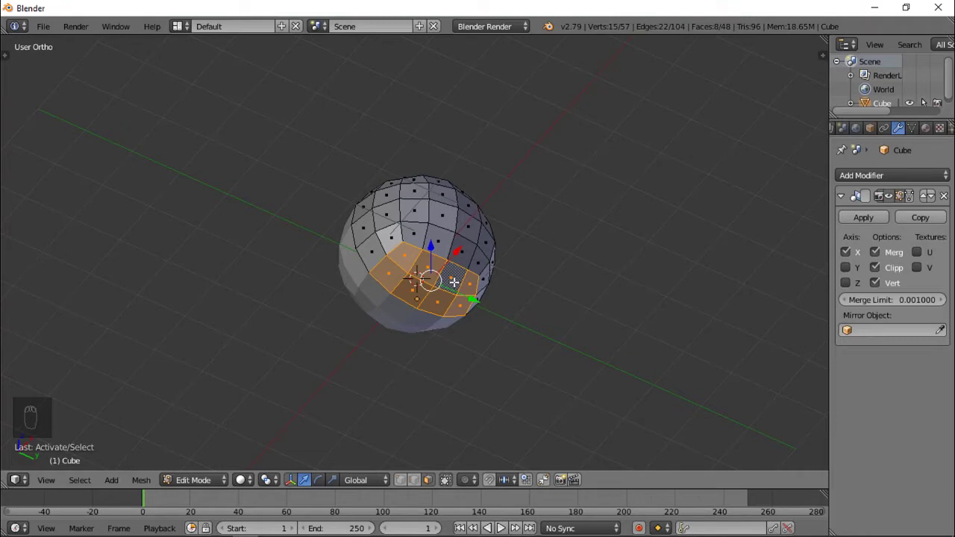
pyautogui.keyDown('shift'); pyautogui.rightClick(392, 276); pyautogui.keyUp('shift')
pyautogui.keyDown('shift'); pyautogui.rightClick(401, 257); pyautogui.keyUp('shift')
pyautogui.keyDown('shift'); pyautogui.rightClick(401, 257); pyautogui.keyUp('shift')
pyautogui.keyDown('shift'); pyautogui.rightClick(395, 275); pyautogui.keyUp('shift')
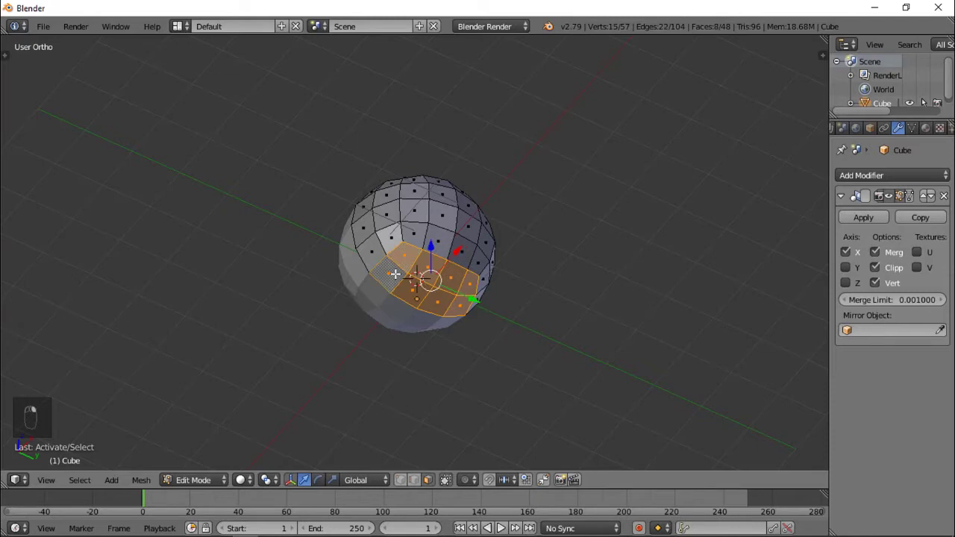
# - Try picking single vertices beside the beak and eye in the wireframe front view, and clear the selection
pyautogui.press('KP_1')
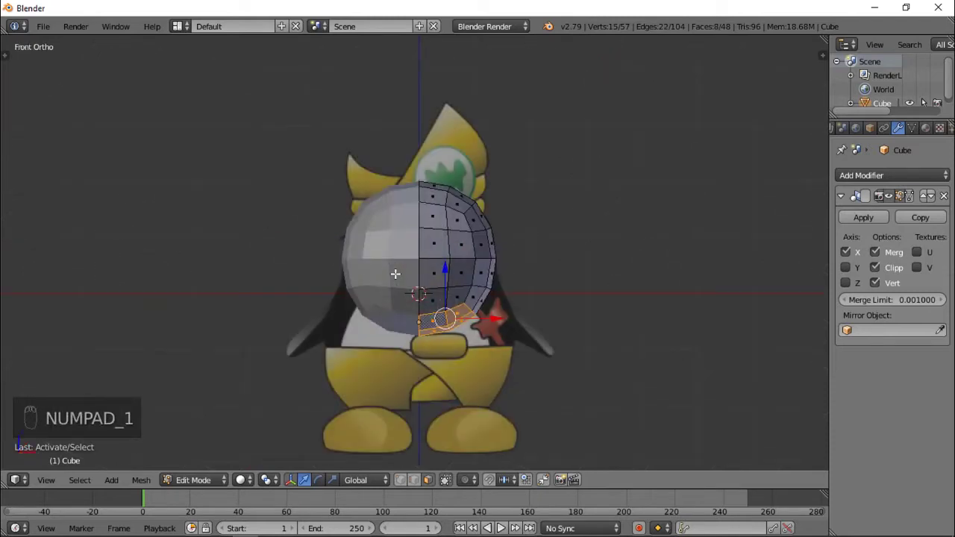
pyautogui.scroll(3, 396, 274)
pyautogui.press('z')
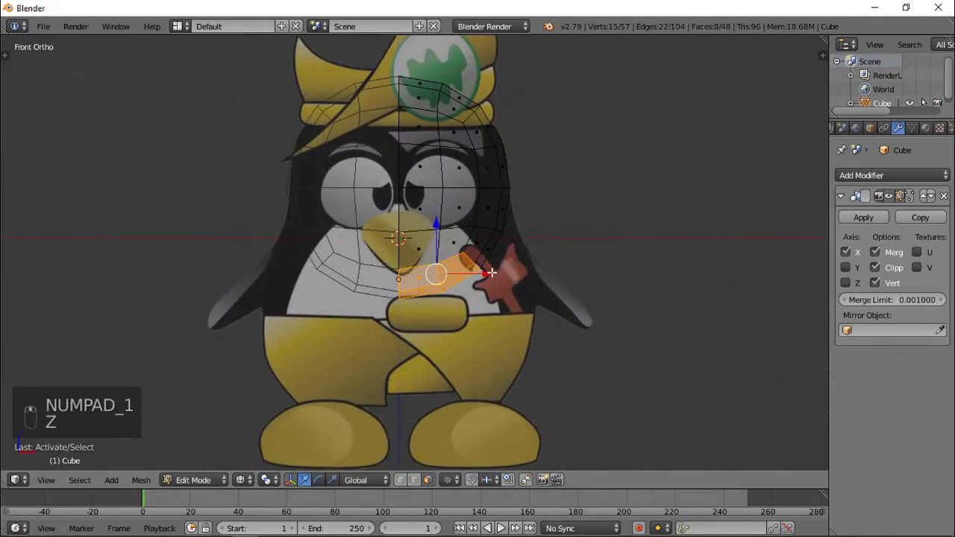
pyautogui.scroll(3, 490, 270)
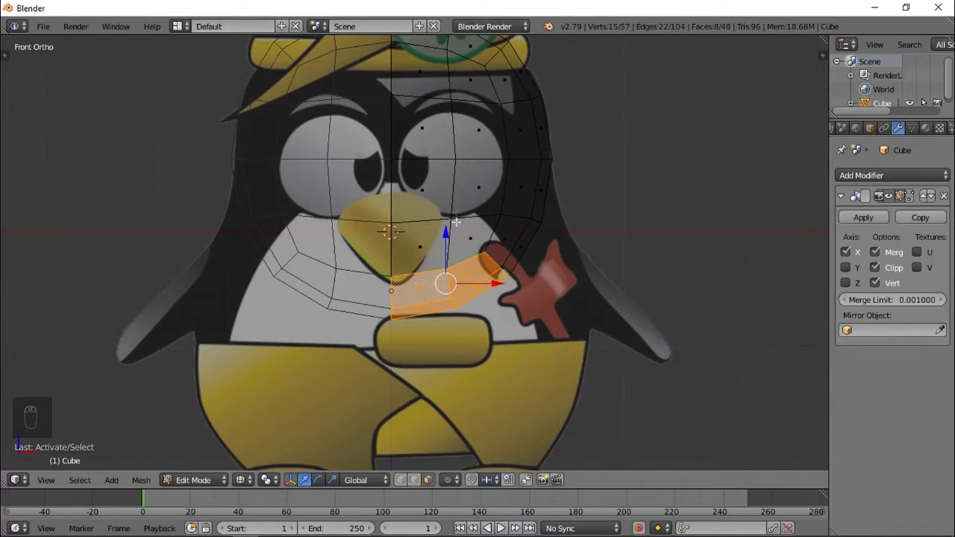
pyautogui.click(398, 477)
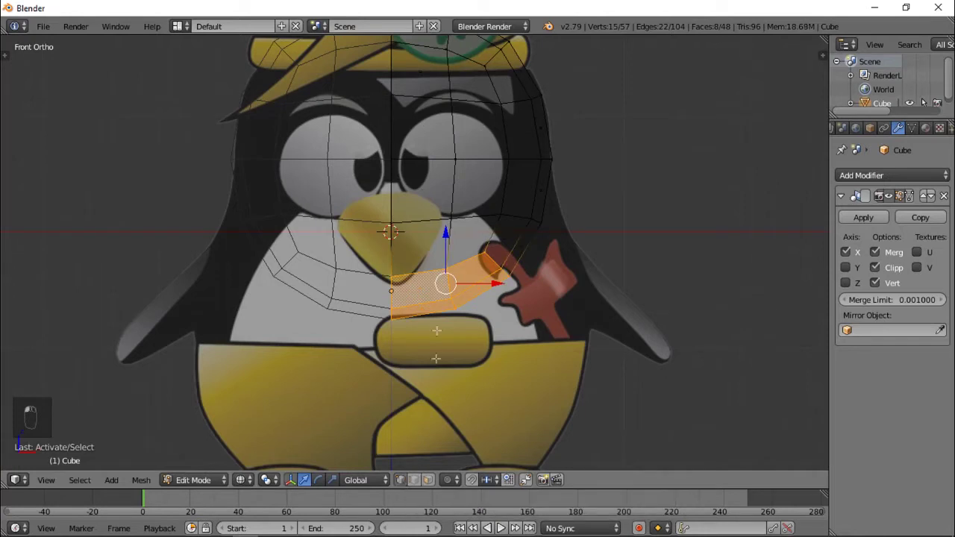
pyautogui.rightClick(449, 216)
pyautogui.rightClick(512, 162)
pyautogui.rightClick(455, 159)
pyautogui.rightClick(452, 216)
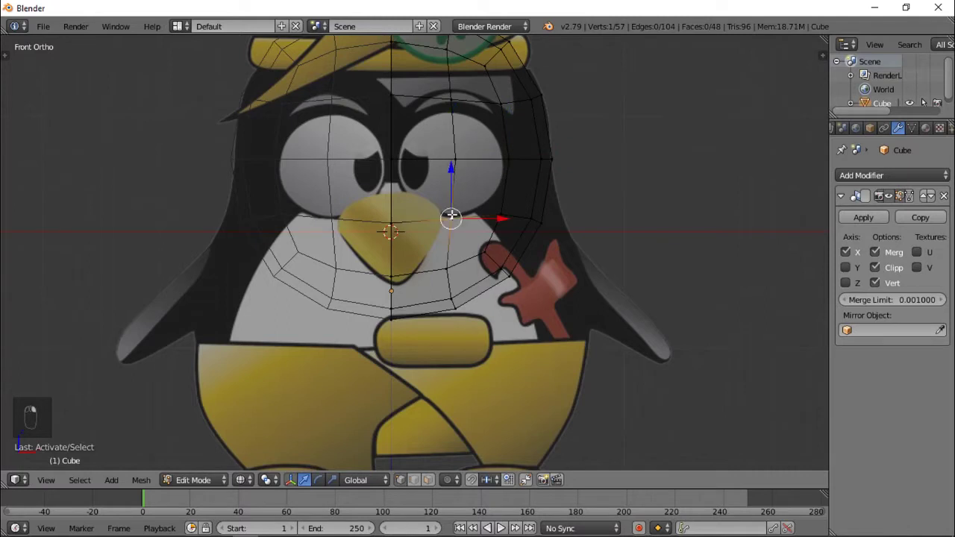
pyautogui.press('a')
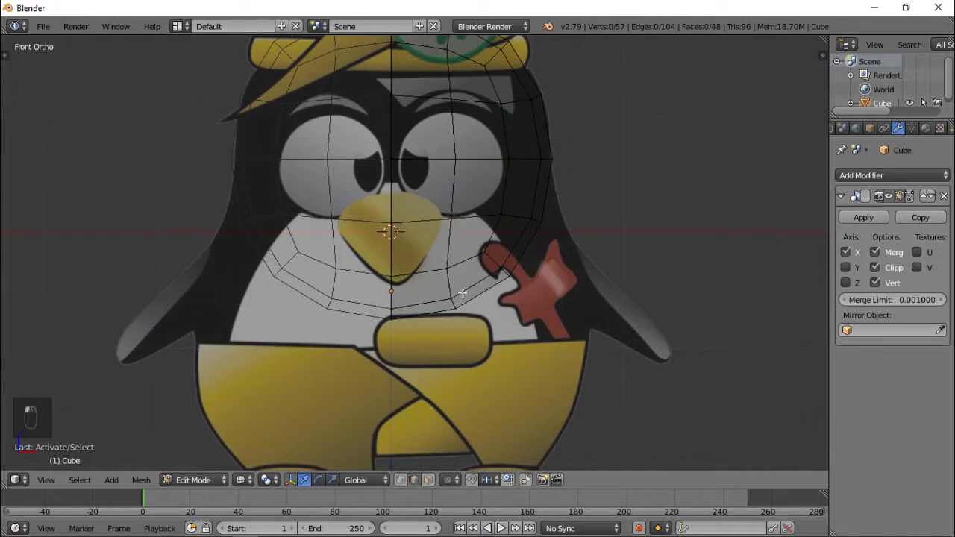
# - Try selecting an edge near the underside, switch back to face selection and pick single bottom faces
pyautogui.rightClick(469, 216)
pyautogui.moveTo(470, 217); pyautogui.dragTo(429, 404, button='middle')
pyautogui.rightClick(442, 277)
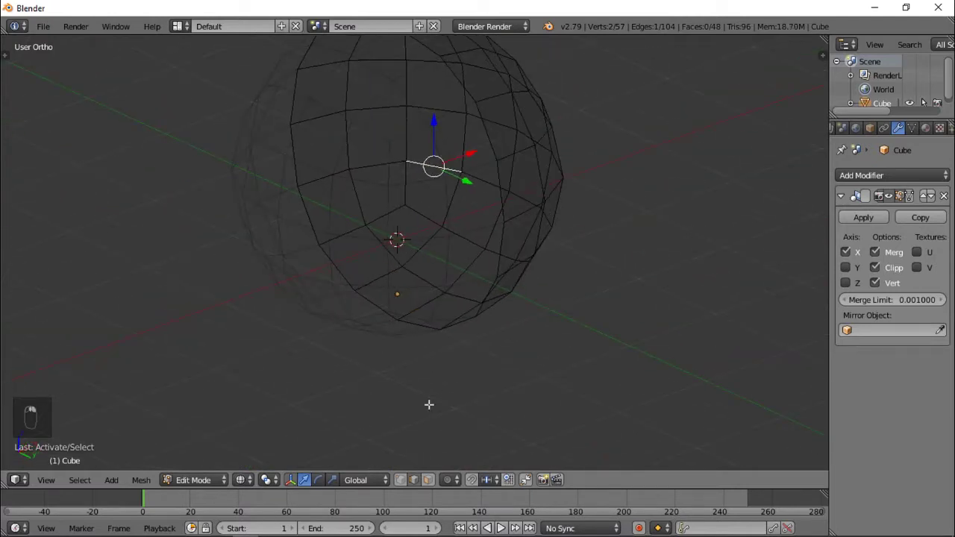
pyautogui.click(430, 480)
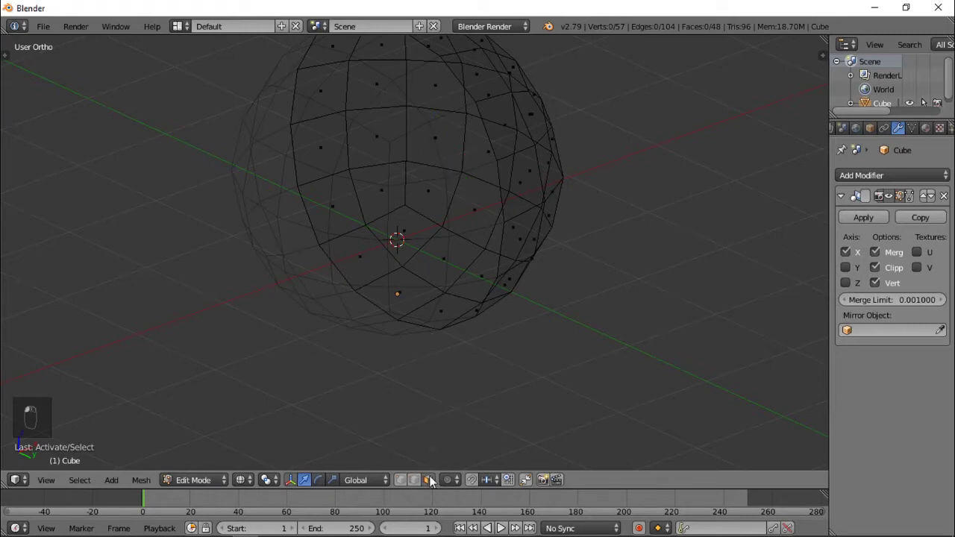
pyautogui.click(404, 291)
pyautogui.moveTo(404, 292); pyautogui.dragTo(421, 249, button='middle')
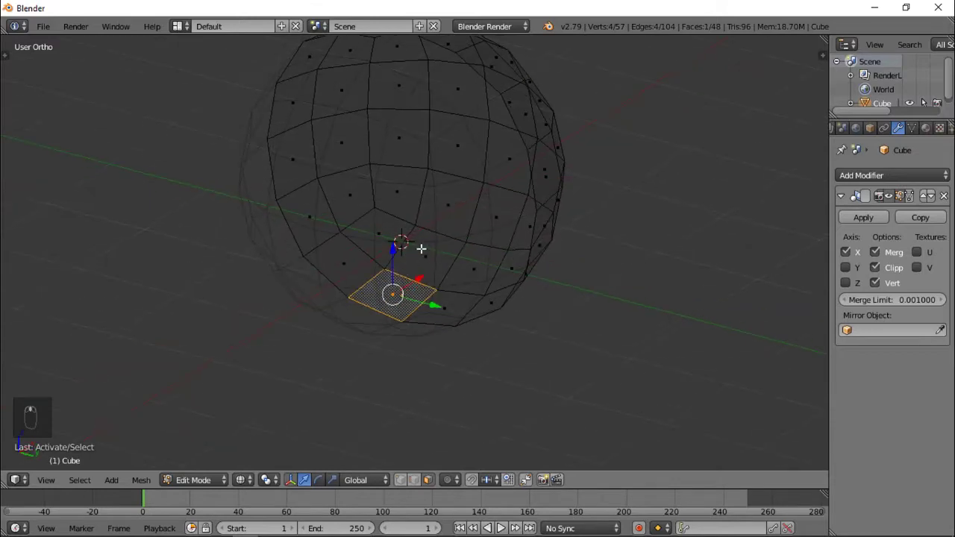
pyautogui.rightClick(421, 248)
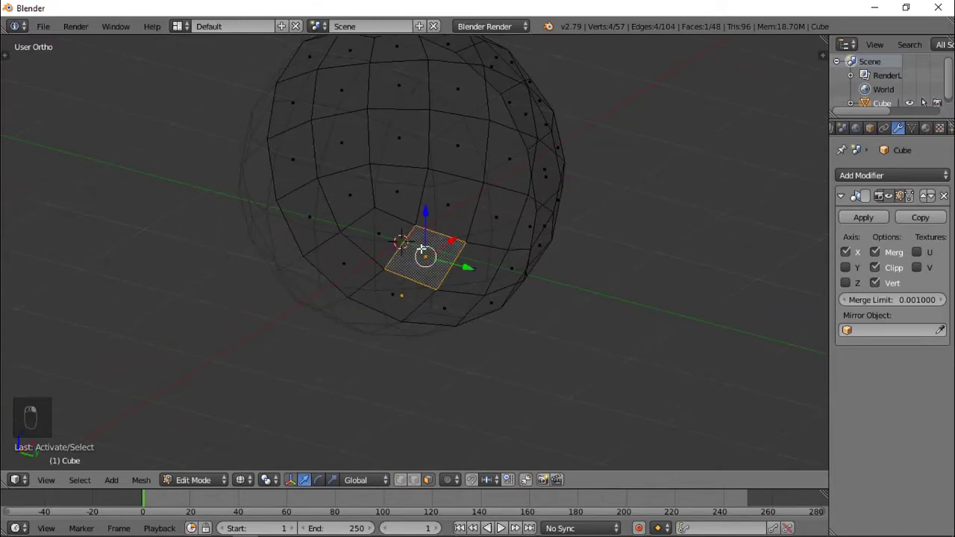
# - Select all eight faces on the underside of the editable half in solid shading
pyautogui.press('z')
pyautogui.moveTo(453, 265); pyautogui.dragTo(368, 231, button='middle')
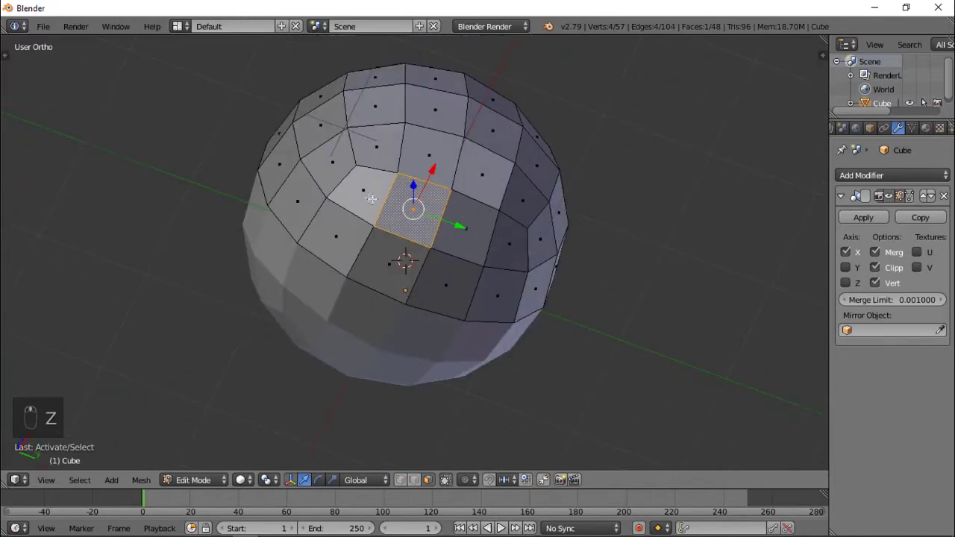
pyautogui.rightClick(368, 229)
pyautogui.keyDown('shift'); pyautogui.rightClick(345, 241); pyautogui.keyUp('shift')
pyautogui.keyDown('shift'); pyautogui.rightClick(389, 260); pyautogui.keyUp('shift')
pyautogui.keyDown('shift'); pyautogui.rightClick(416, 212); pyautogui.keyUp('shift')
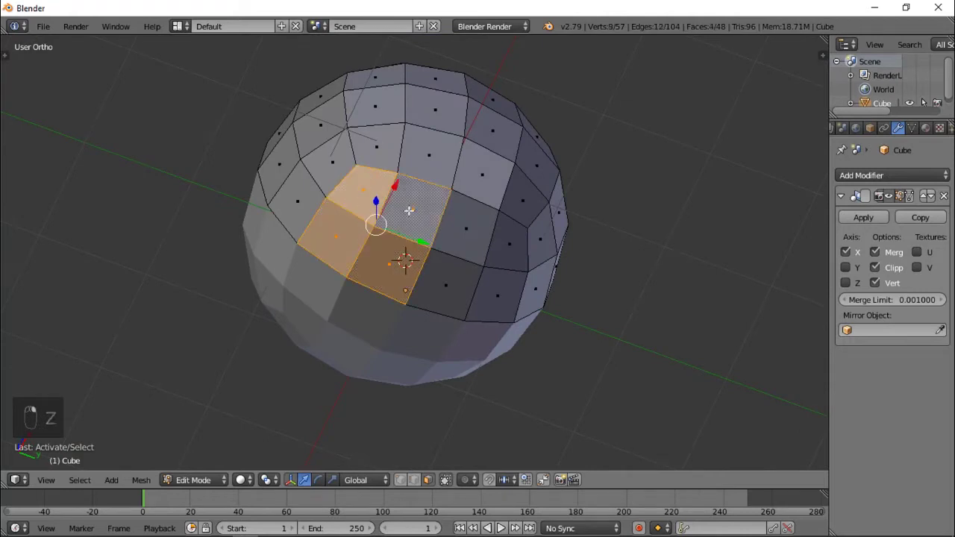
pyautogui.keyDown('shift'); pyautogui.rightClick(452, 223); pyautogui.keyUp('shift')
pyautogui.keyDown('shift'); pyautogui.rightClick(503, 247); pyautogui.keyUp('shift')
pyautogui.keyDown('shift'); pyautogui.rightClick(506, 288); pyautogui.keyUp('shift')
pyautogui.keyDown('shift'); pyautogui.rightClick(450, 289); pyautogui.keyUp('shift')
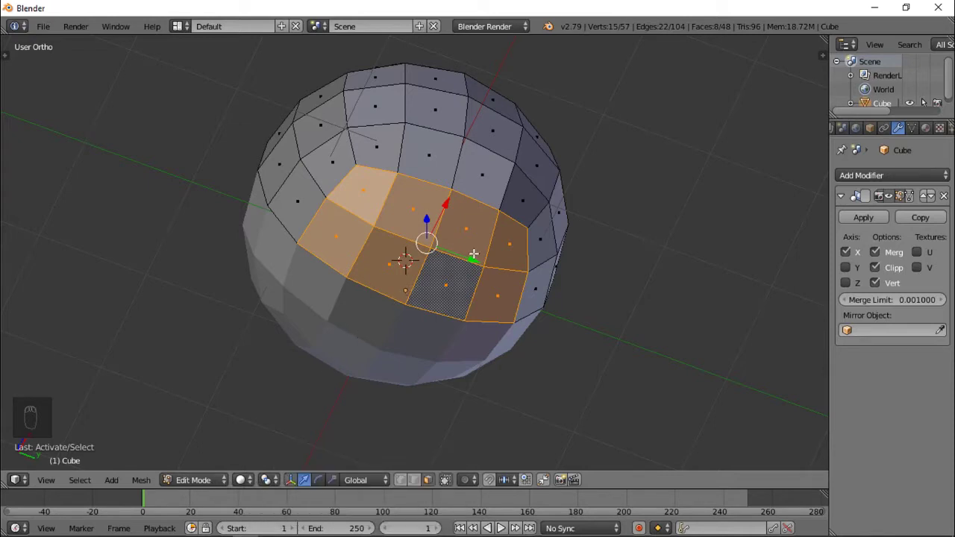
# - Move the selected bottom faces outward along the X axis to widen the shoulders toward the penguin's body outline
pyautogui.press('KP_1')
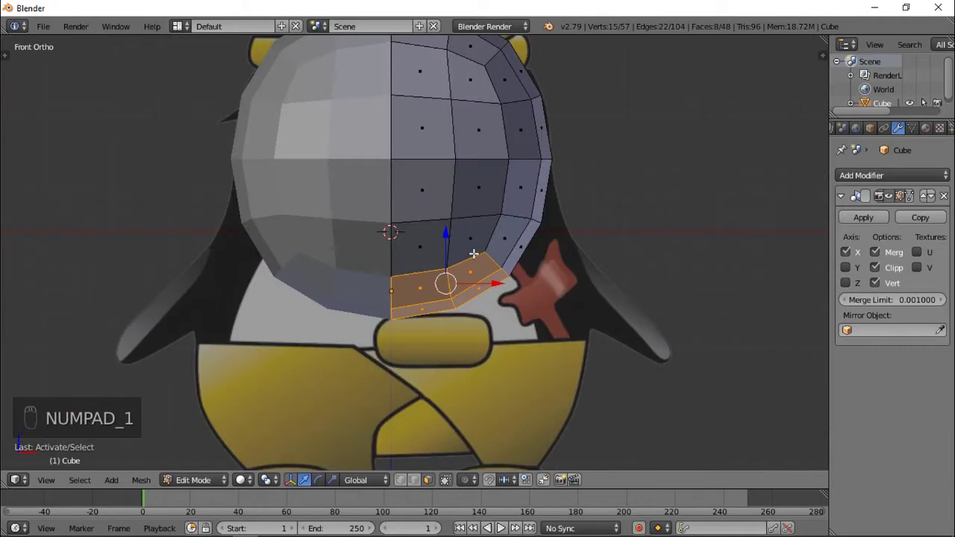
pyautogui.press('z')
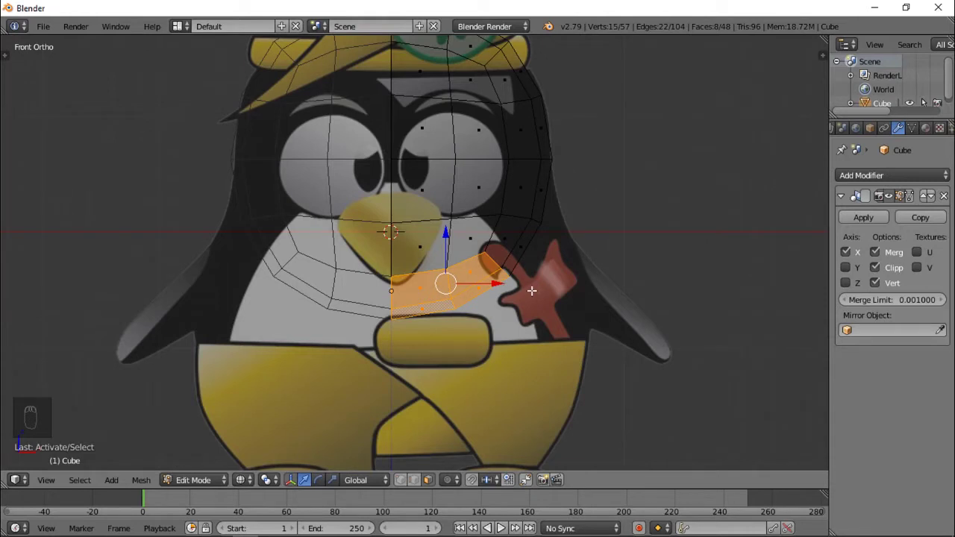
pyautogui.press('g')
pyautogui.press('x')
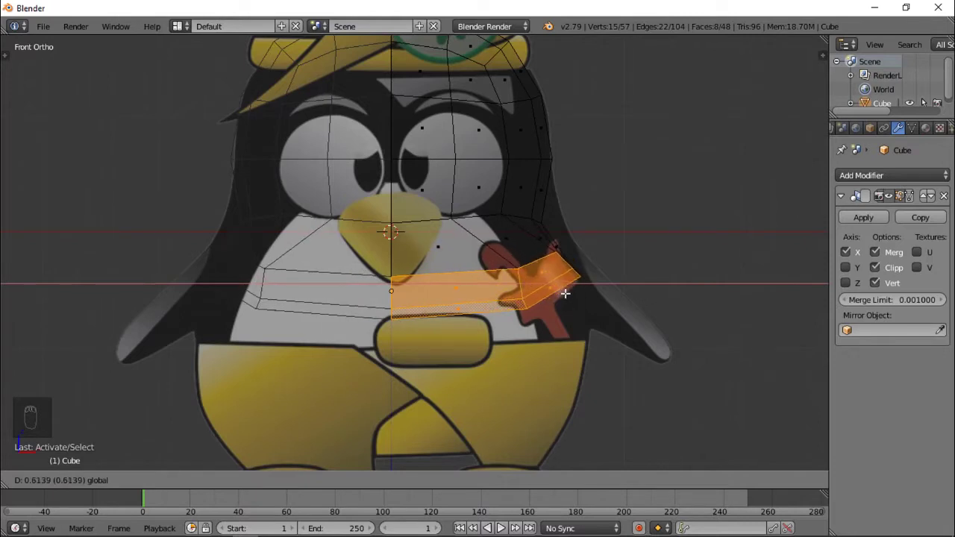
pyautogui.click(575, 298)
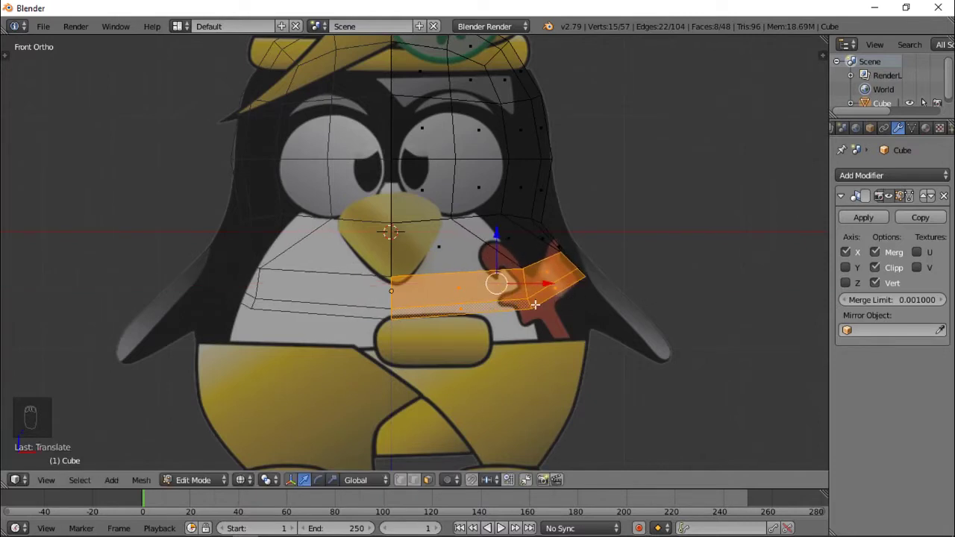
# - Extrude the selected faces down to the bottom of the penguin's trousers and shift them inward along the X axis
pyautogui.press('e')
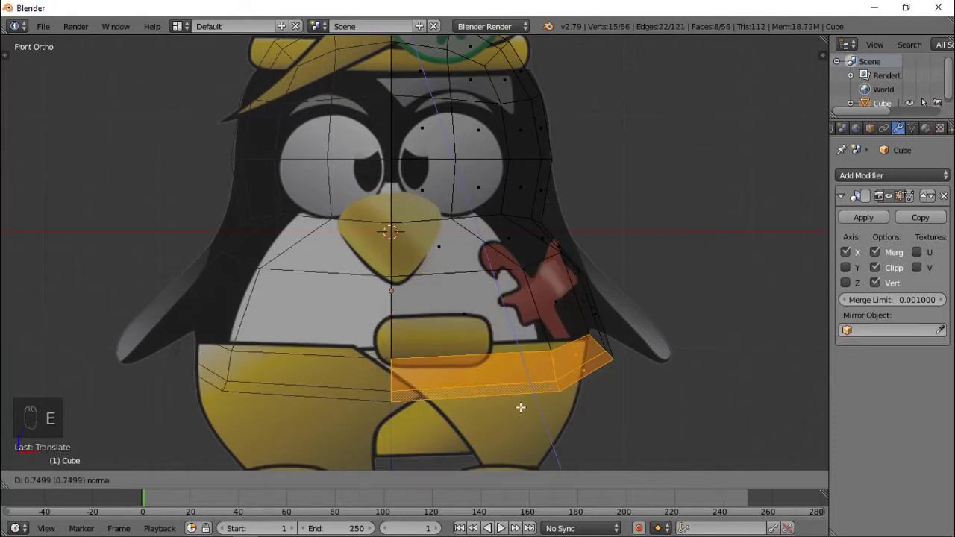
pyautogui.click(537, 369)
pyautogui.keyDown('shift'); pyautogui.moveTo(537, 368); pyautogui.dragTo(532, 289, button='middle'); pyautogui.keyUp('shift')
pyautogui.moveTo(523, 243); pyautogui.dragTo(520, 302)
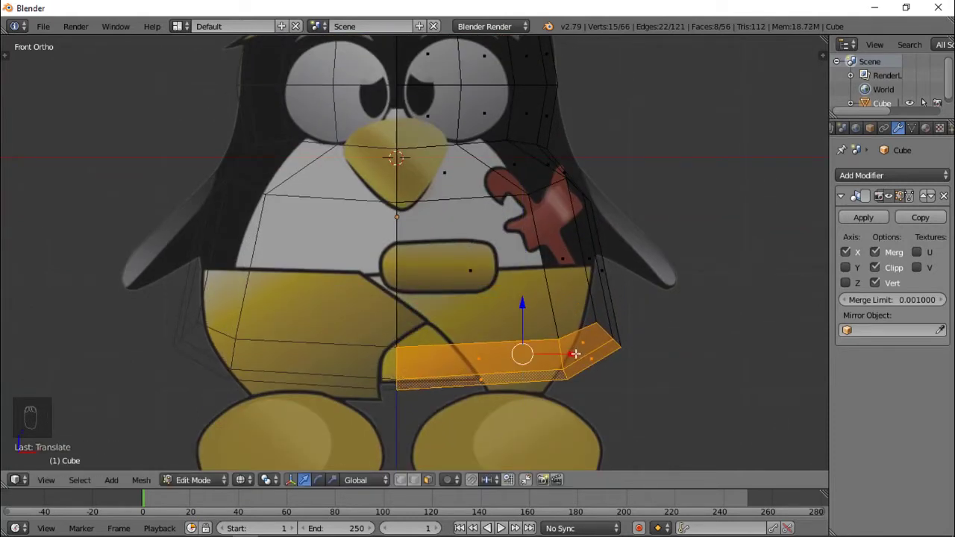
pyautogui.moveTo(575, 353); pyautogui.dragTo(485, 372)
pyautogui.moveTo(463, 308); pyautogui.dragTo(465, 298)
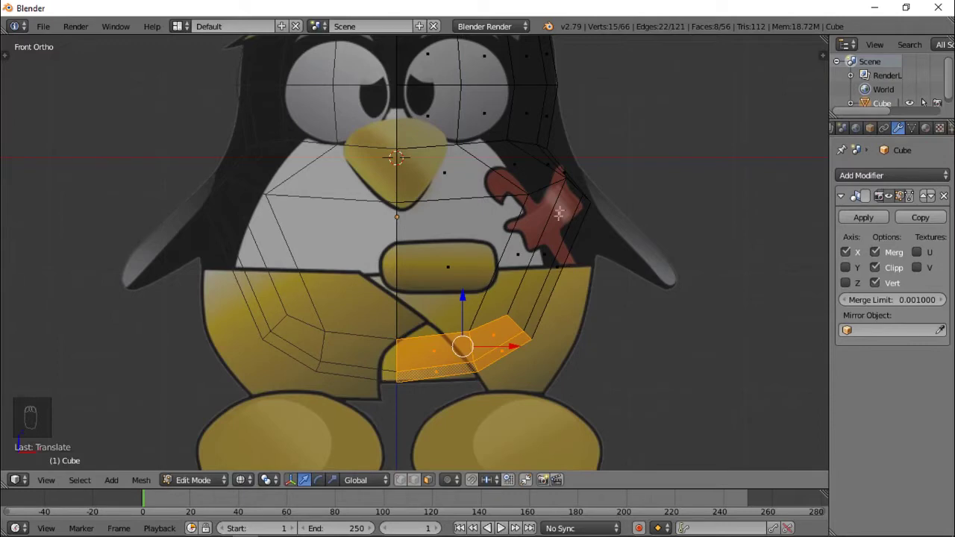
# - Examine the extruded body in solid shading with nothing selected, and return to the wireframe front view
pyautogui.press('z')
pyautogui.moveTo(605, 212); pyautogui.dragTo(564, 224, button='middle')
pyautogui.moveTo(486, 238)
pyautogui.mouseDown(button='middle')
pyautogui.moveTo(562, 226)
pyautogui.moveTo(435, 247)
pyautogui.moveTo(456, 251)
pyautogui.moveTo(418, 264)
pyautogui.moveTo(514, 241)
pyautogui.moveTo(473, 247)
pyautogui.mouseUp(button='middle')
pyautogui.press('a')
pyautogui.scroll(-3, 388, 268)
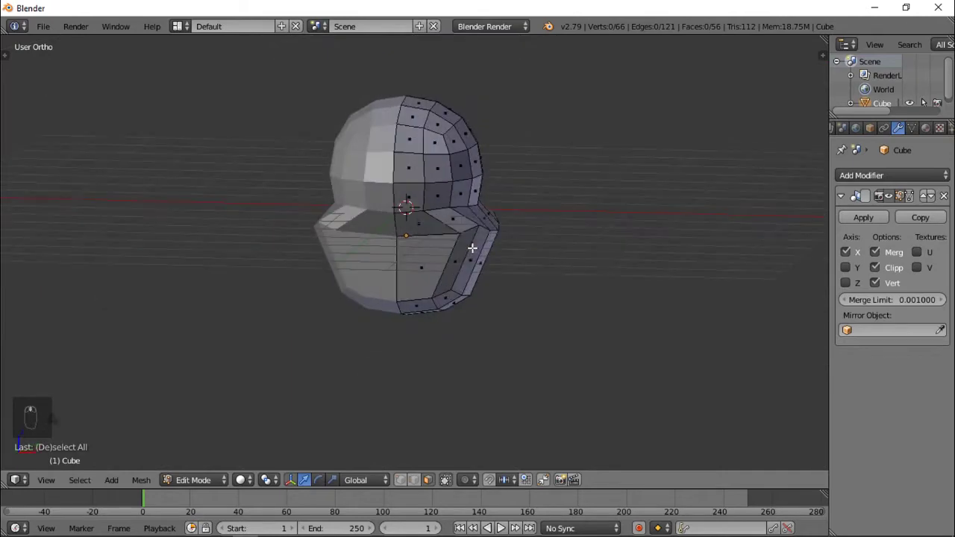
pyautogui.press('KP_1')
pyautogui.press('z')
pyautogui.scroll(3, 472, 250)
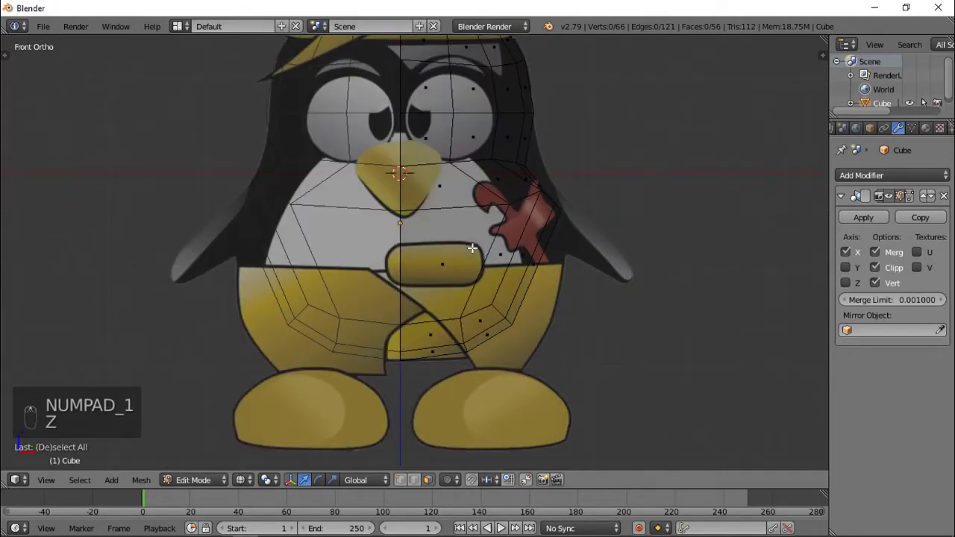
# - Try adding a horizontal loop cut around the middle of the extruded body and undo it
pyautogui.hotkey('ctrl', 'r')
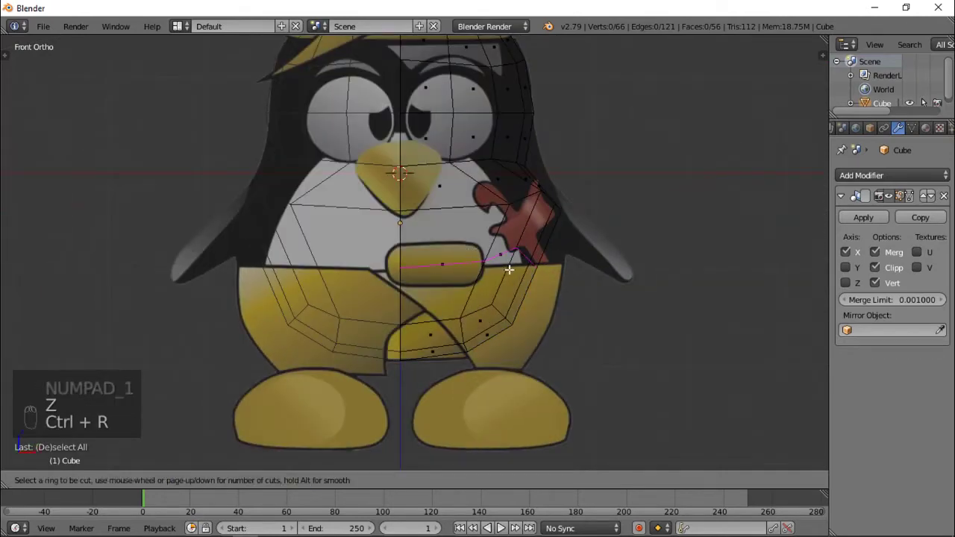
pyautogui.click(509, 269)
pyautogui.click(512, 242)
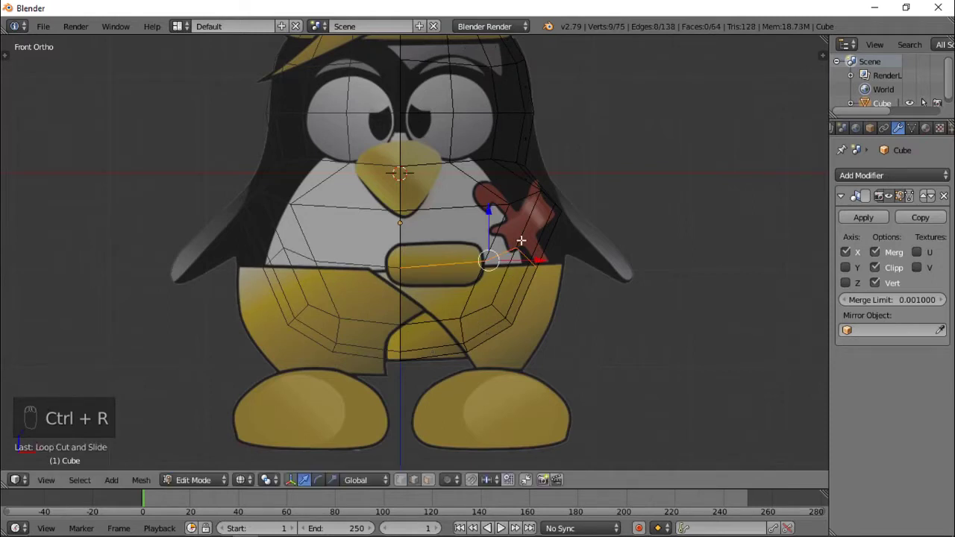
pyautogui.hotkey('ctrl', 'z')
# - Select the edge loop at the top of the extruded body and flatten it by scaling to 0 along Z
pyautogui.hotkey('ctrl', 'Tab')
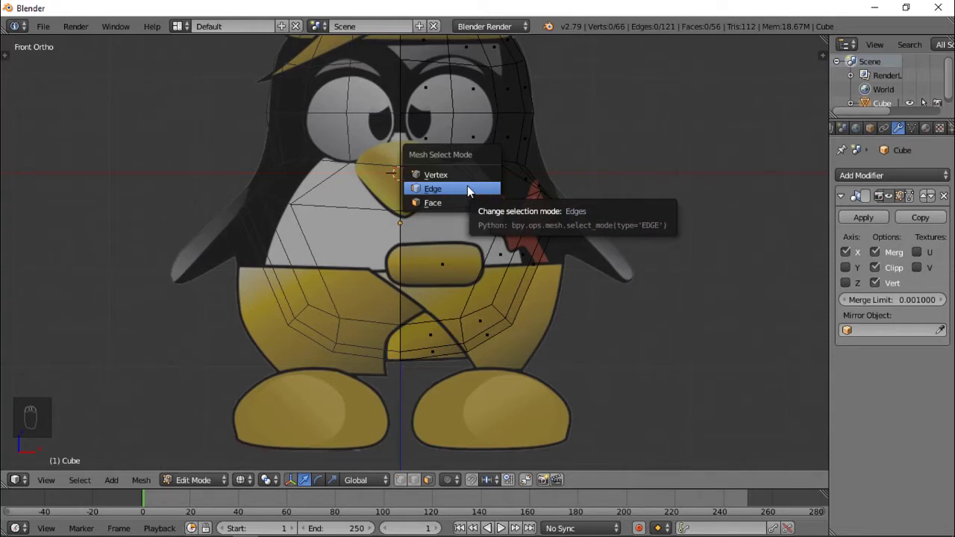
pyautogui.click(467, 187)
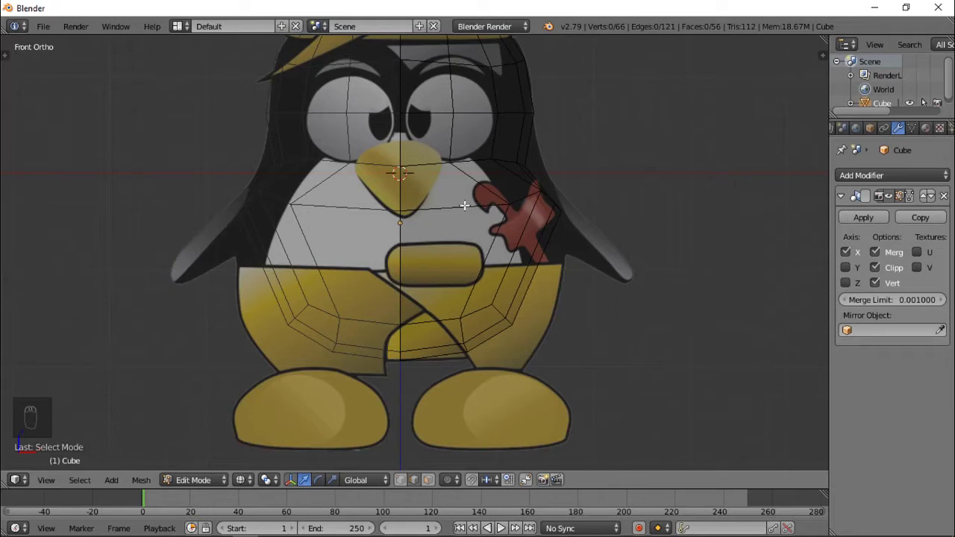
pyautogui.keyDown('alt'); pyautogui.rightClick(464, 205); pyautogui.keyUp('alt')
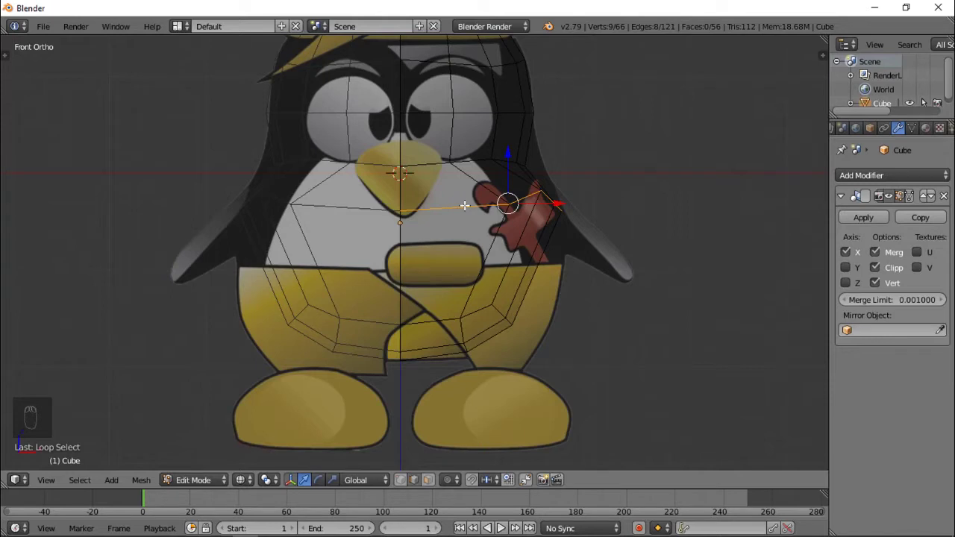
pyautogui.press('s')
pyautogui.press('z')
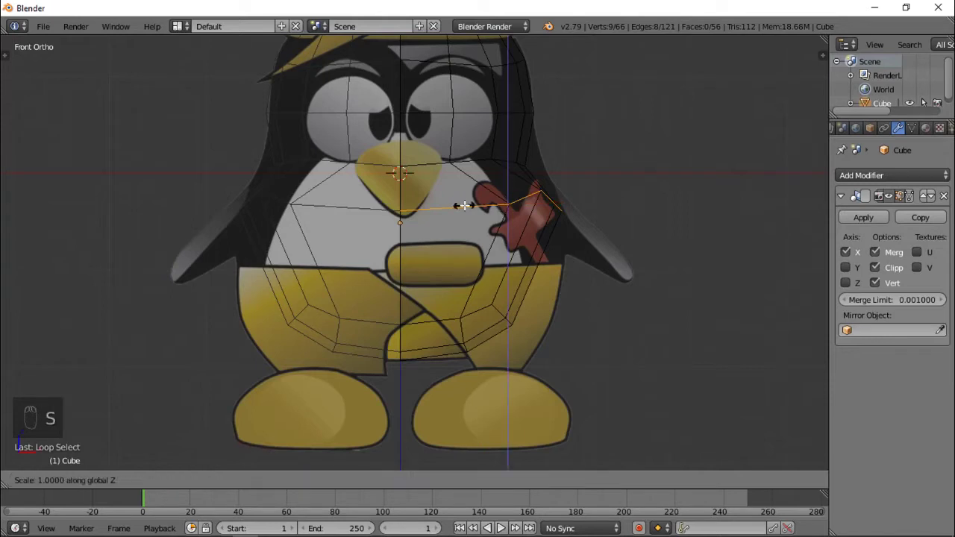
pyautogui.press('0')
pyautogui.press('Return')
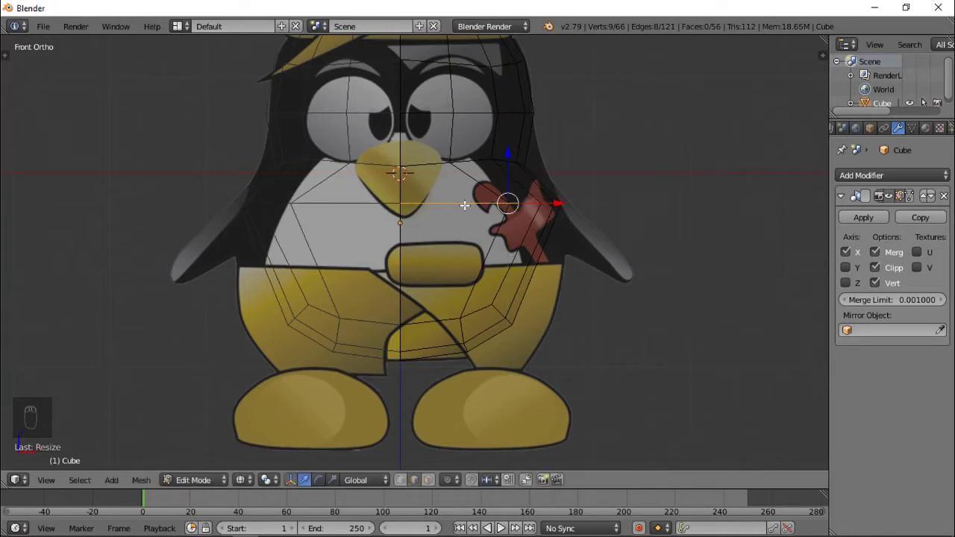
# - Lower the flattened edge loop about 0.38 units along the Z axis and enlarge it slightly
pyautogui.press('g')
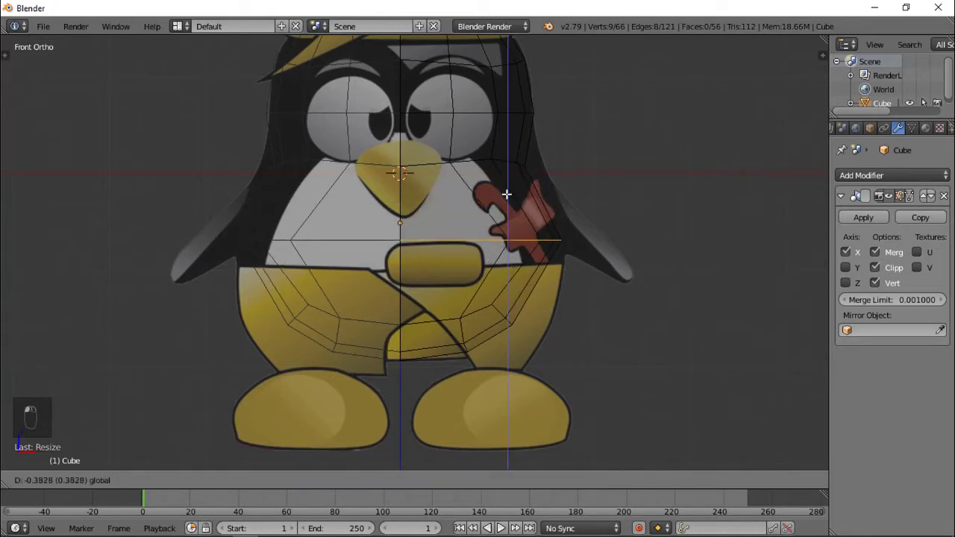
pyautogui.click(506, 194)
pyautogui.press('s')
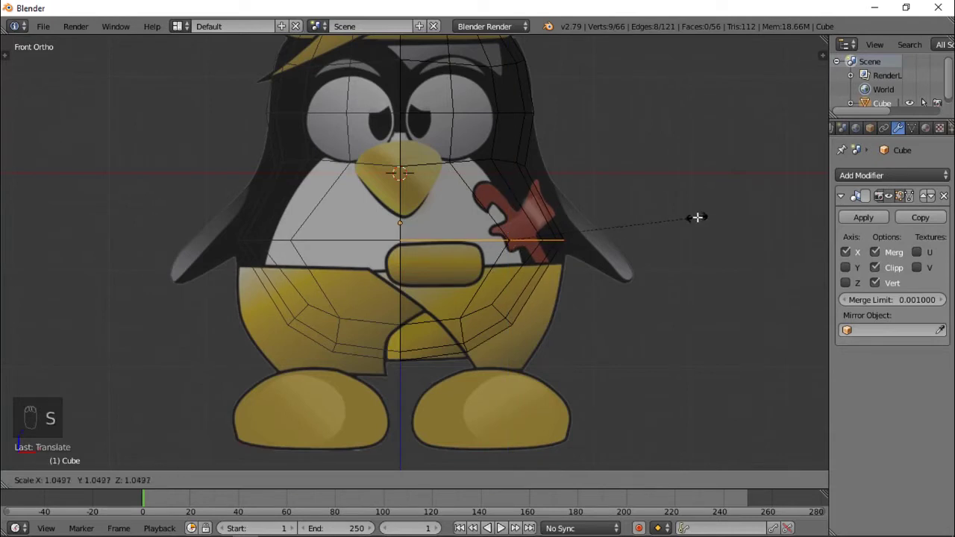
pyautogui.click(686, 215)
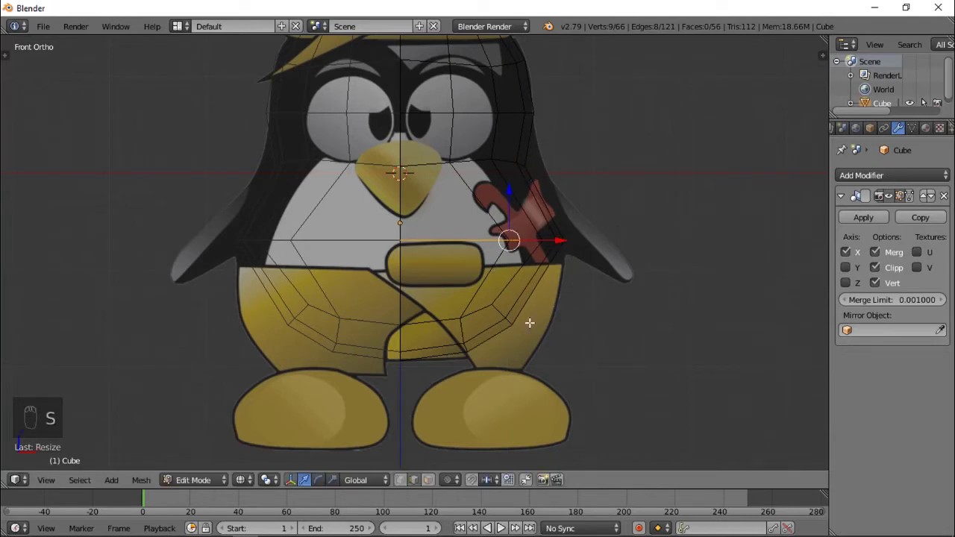
# - Add a horizontal loop cut across the body just below the widest belly loop and flatten it by scaling to 0 along Z
pyautogui.hotkey('ctrl', 'r')
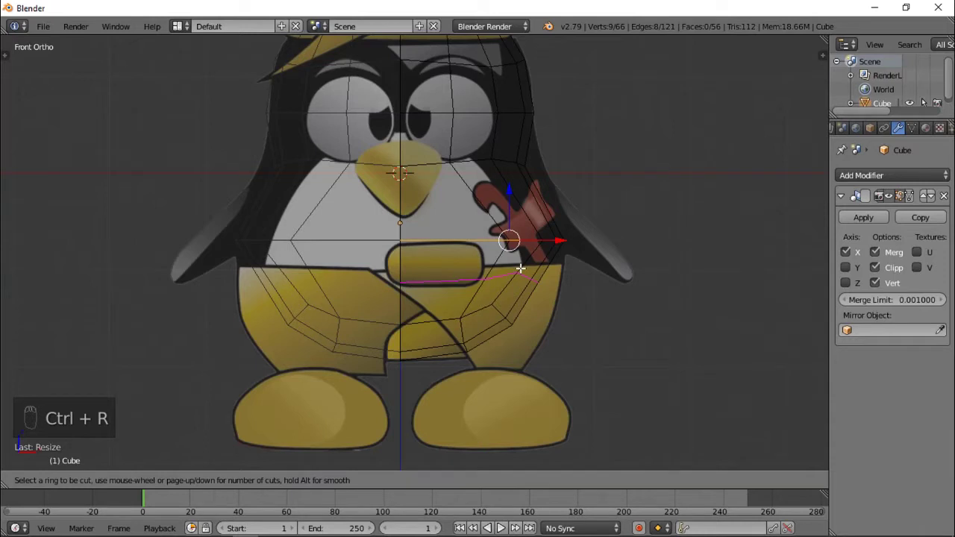
pyautogui.click(520, 269)
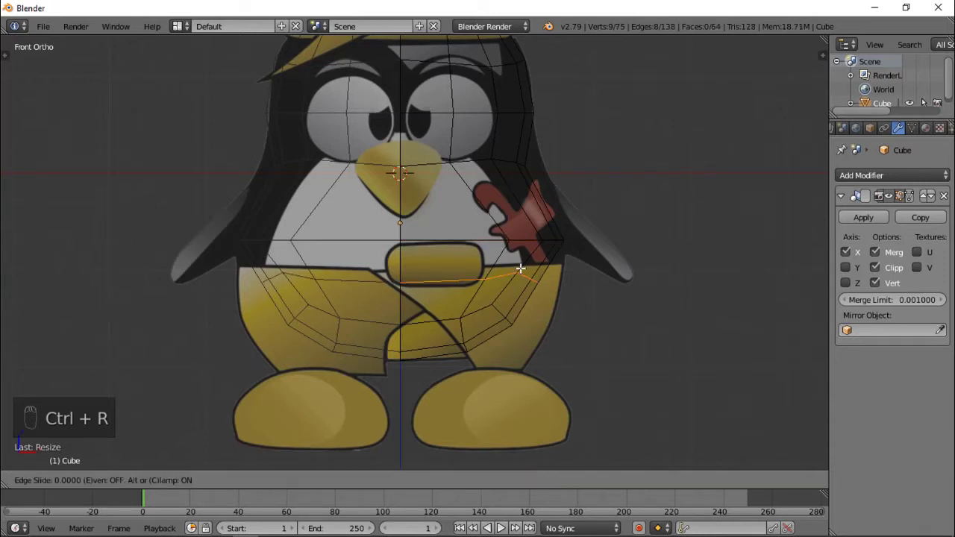
pyautogui.rightClick(518, 266)
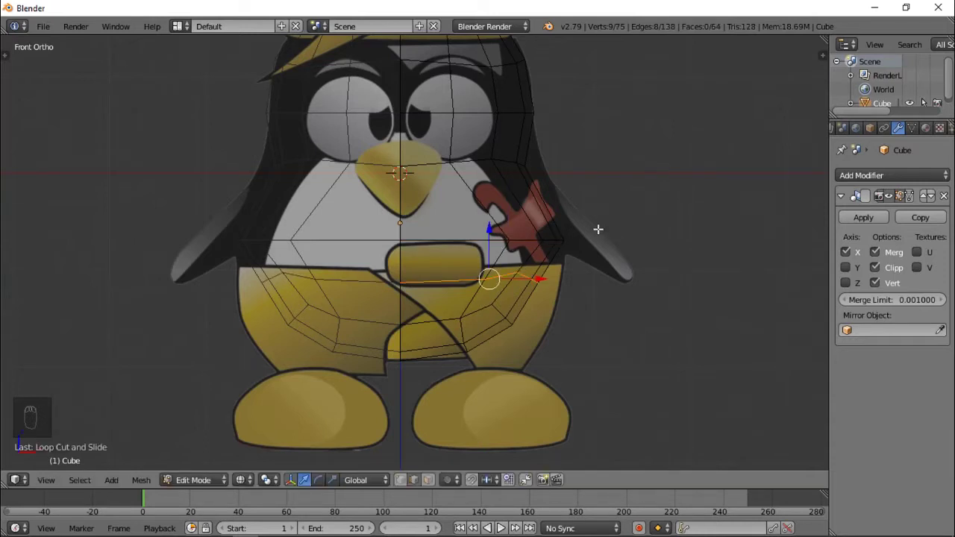
pyautogui.press('s')
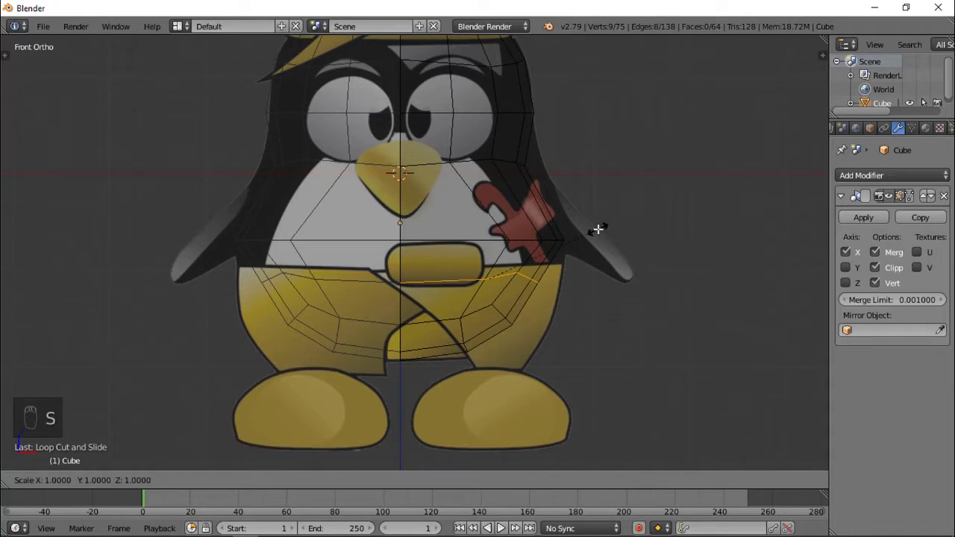
pyautogui.press('z')
pyautogui.press('0')
pyautogui.press('Return')
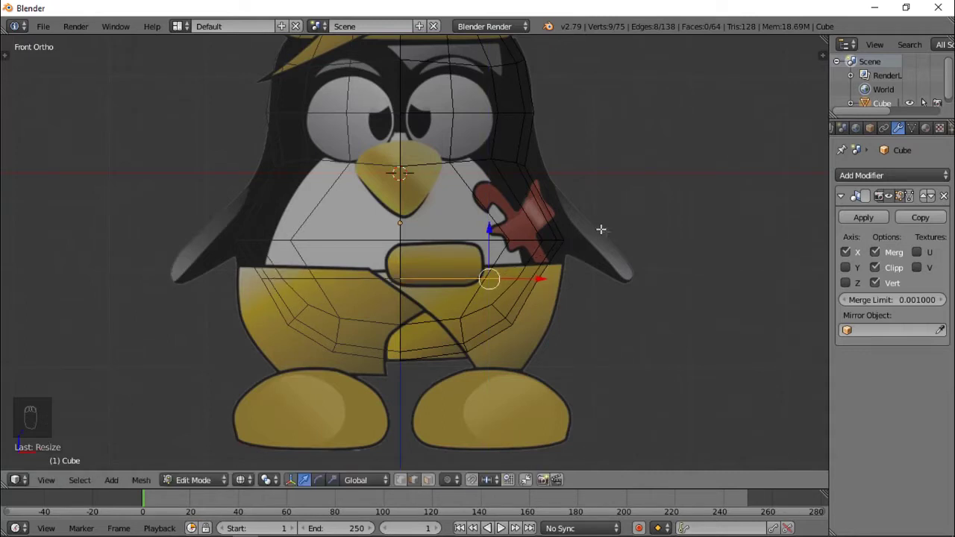
# - Enlarge the flattened loop by a factor of about 1.37 and slightly rescale the belly loop above it
pyautogui.press('s')
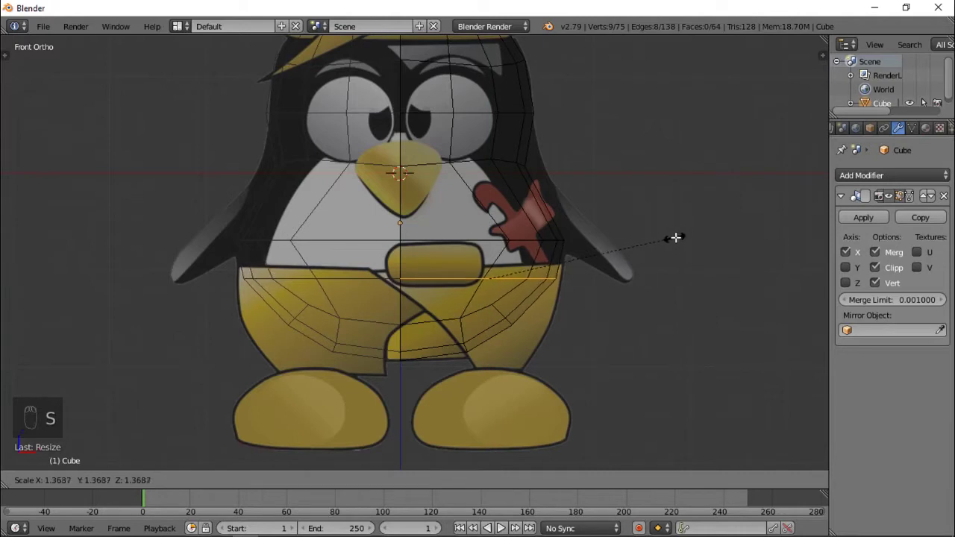
pyautogui.click(677, 239)
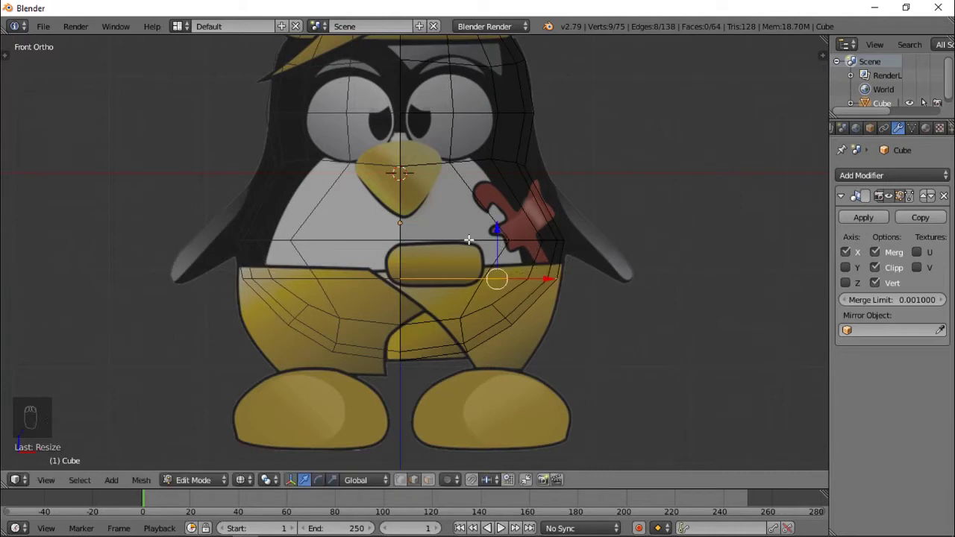
pyautogui.keyDown('alt'); pyautogui.rightClick(468, 240); pyautogui.keyUp('alt')
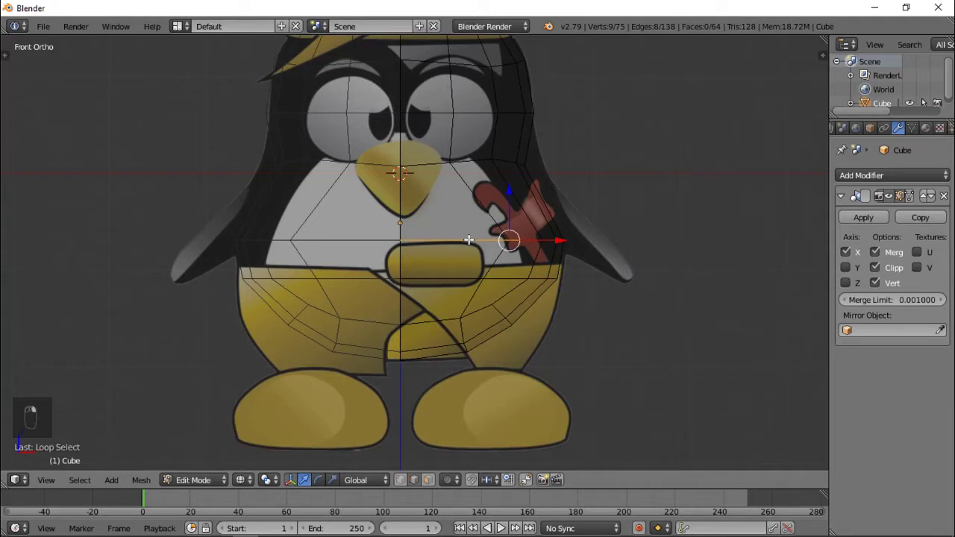
pyautogui.press('s')
pyautogui.click(643, 208)
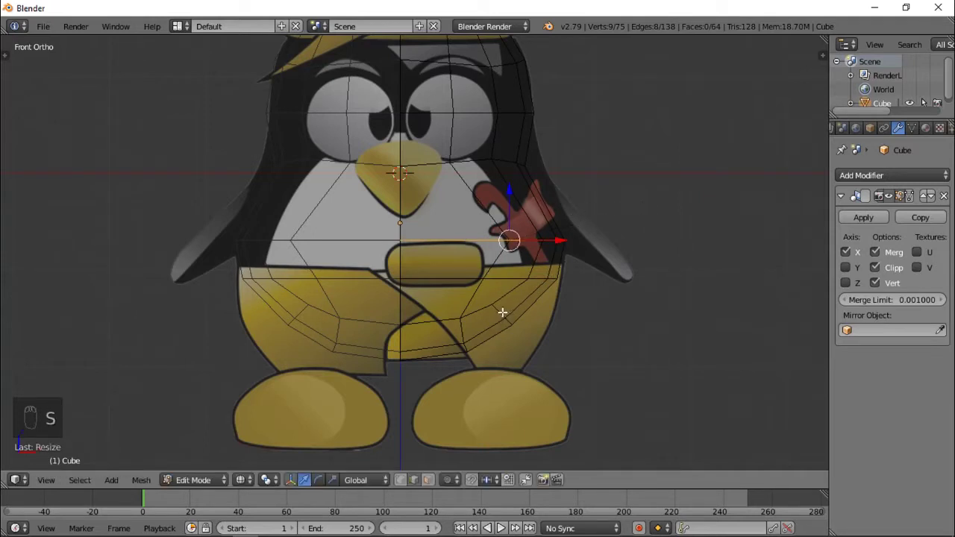
# - Select the short edge loop running under the lower side of the body and shift it about 0.02 along X in front view
pyautogui.moveTo(529, 335); pyautogui.dragTo(473, 284, button='middle')
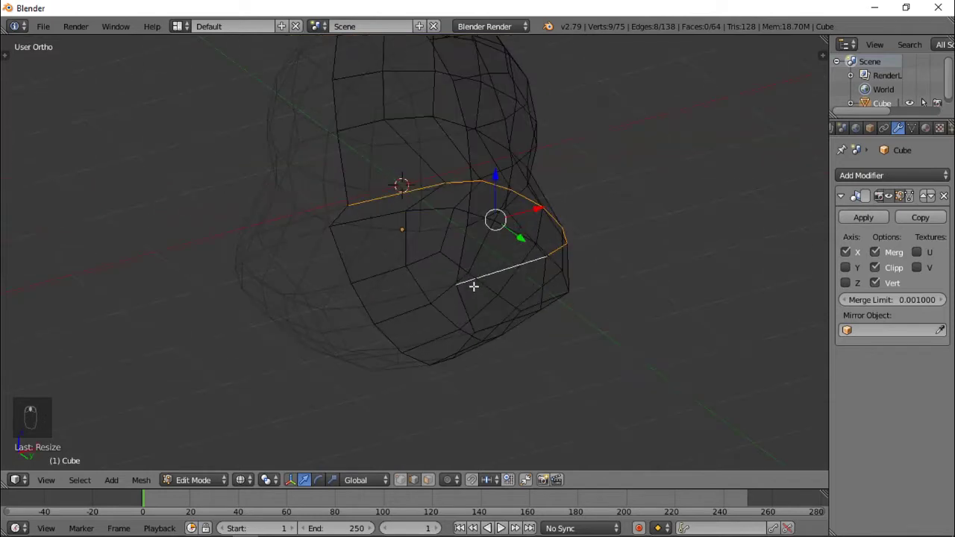
pyautogui.press('z')
pyautogui.keyDown('alt'); pyautogui.rightClick(456, 262); pyautogui.keyUp('alt')
pyautogui.press('KP_1')
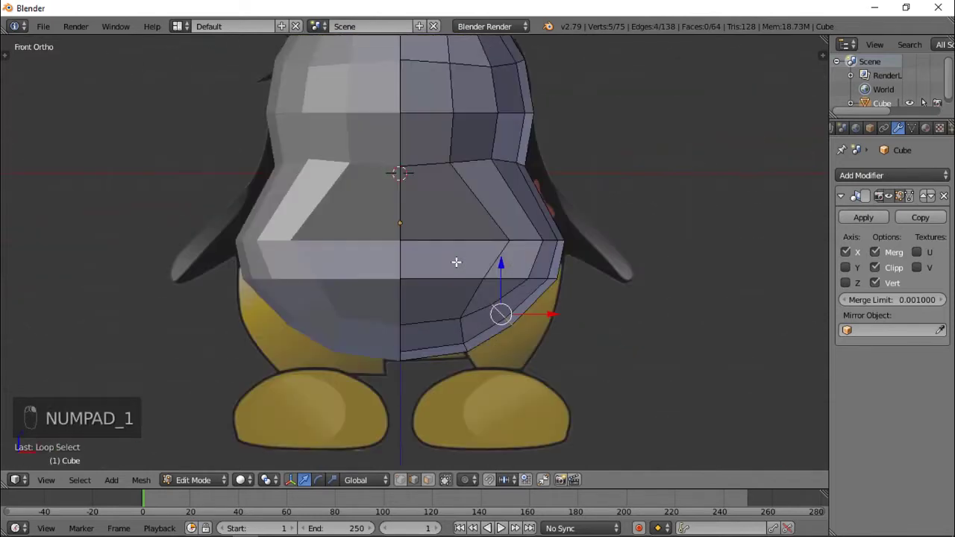
pyautogui.press('z')
pyautogui.press('g')
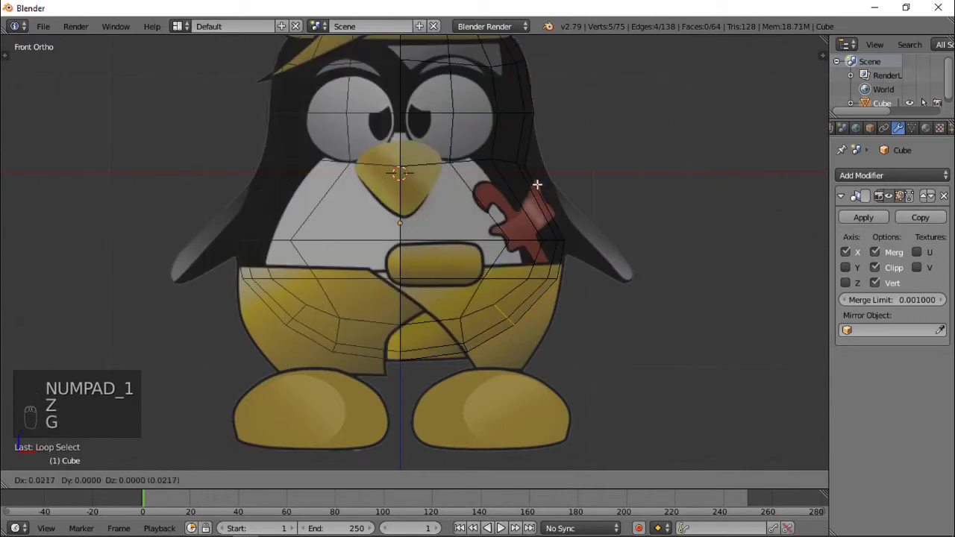
pyautogui.click(537, 185)
# - Switch to vertex selection and select the outer side vertex of the body just below the head, level with the beak
pyautogui.scroll(3, 553, 173)
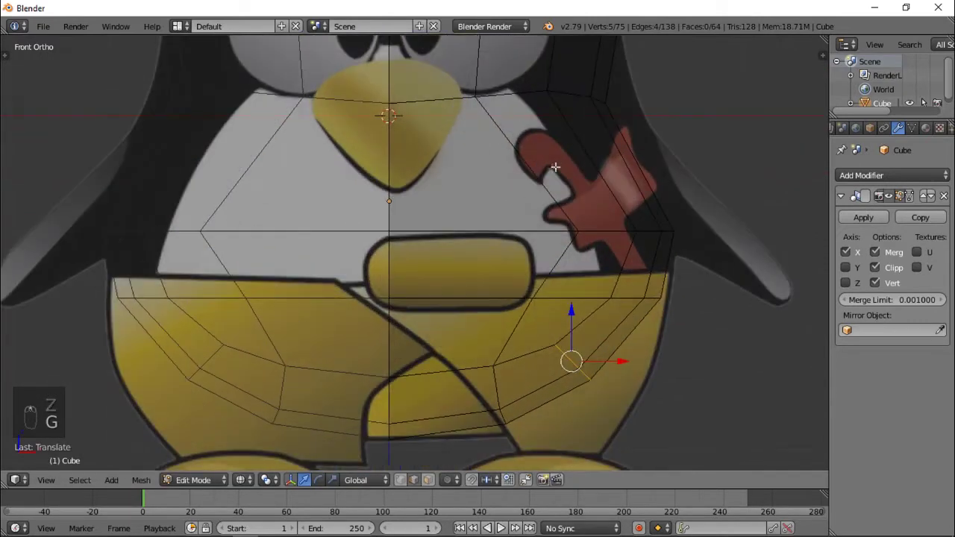
pyautogui.hotkey('ctrl', 'Tab')
pyautogui.click(550, 149)
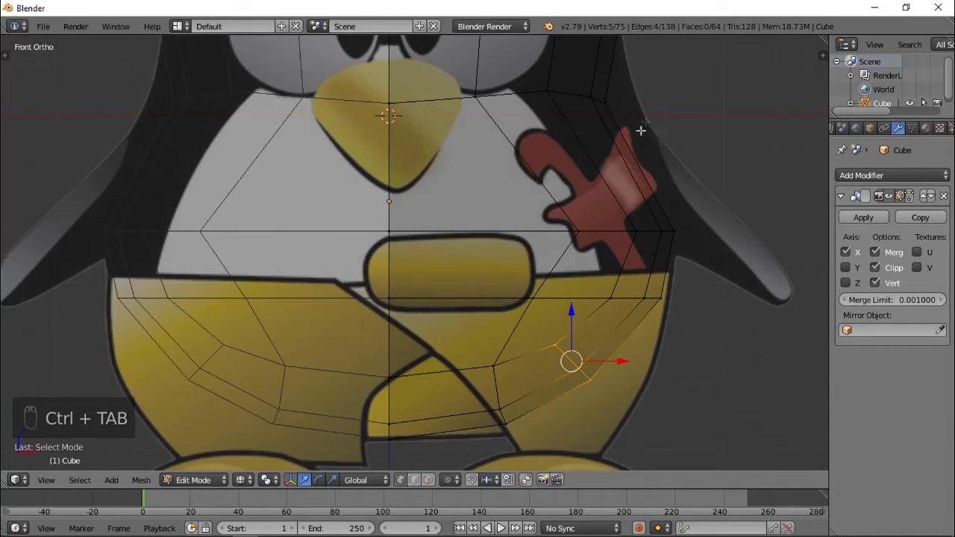
pyautogui.keyDown('shift'); pyautogui.moveTo(640, 132); pyautogui.dragTo(605, 171, button='middle'); pyautogui.keyUp('shift')
pyautogui.rightClick(589, 171)
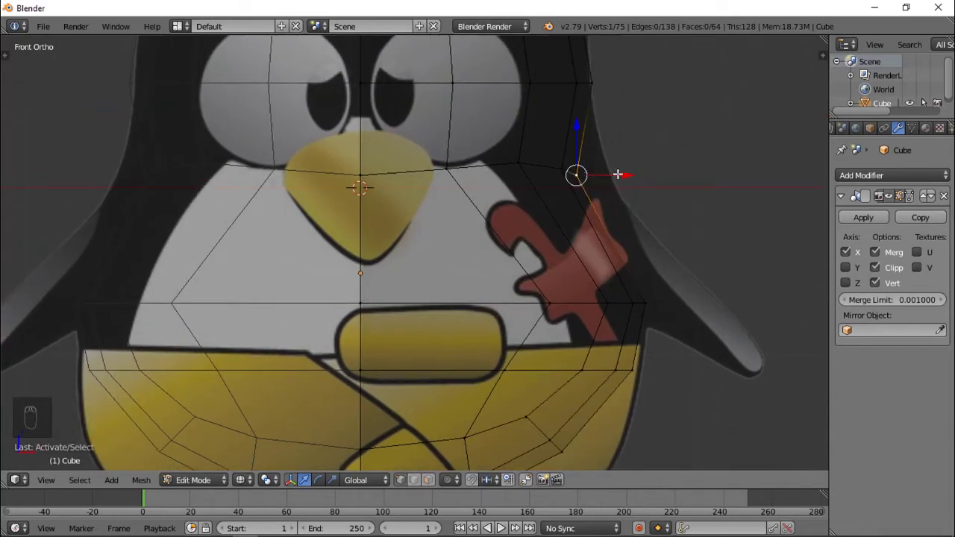
# - Try moving the side vertex about 0.17 outward along X with Connected proportional editing, and undo the move
pyautogui.click(449, 480)
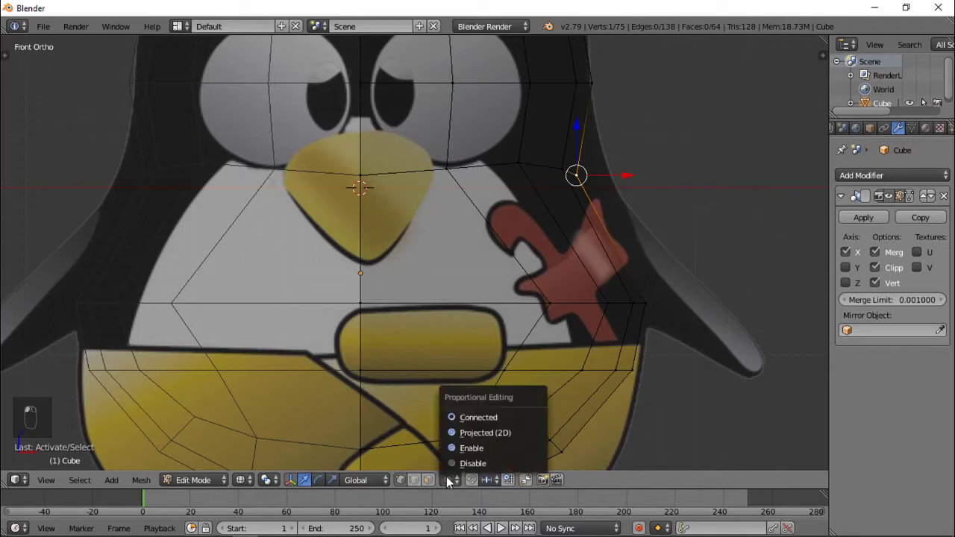
pyautogui.click(475, 420)
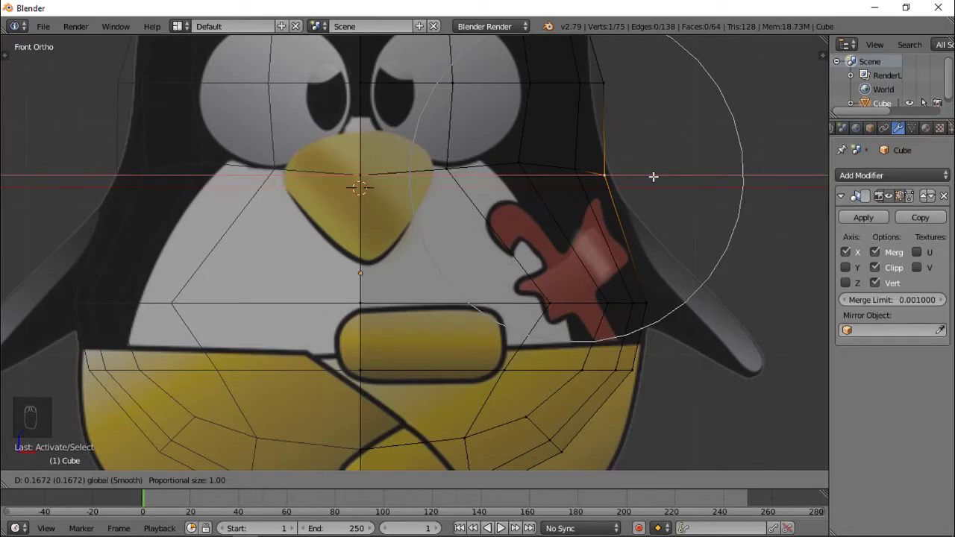
pyautogui.click(653, 177)
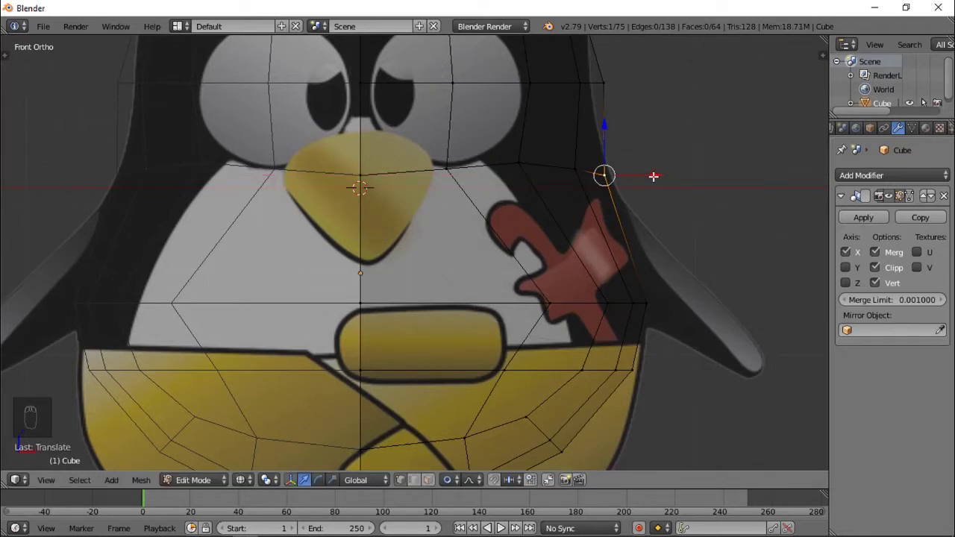
pyautogui.hotkey('ctrl', 'z')
# - Try moving the same vertex outward along X with proportional editing on and with it off, undoing both moves
pyautogui.press('o')
pyautogui.press('g')
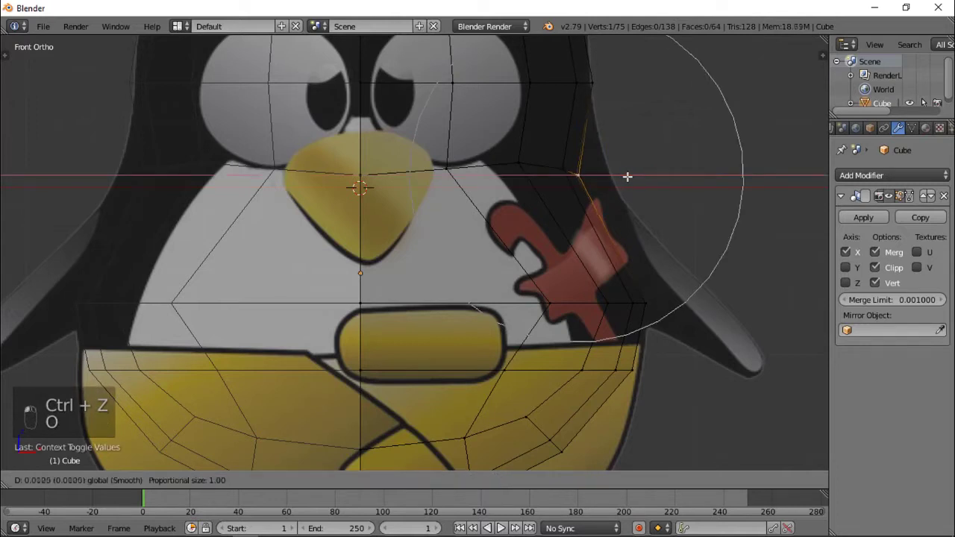
pyautogui.click(647, 175)
pyautogui.hotkey('ctrl', 'z')
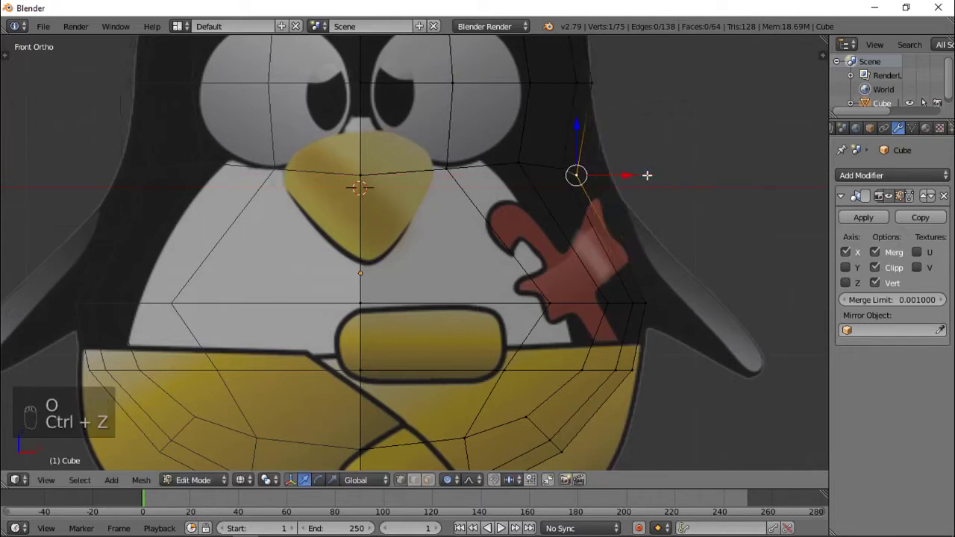
pyautogui.press('o')
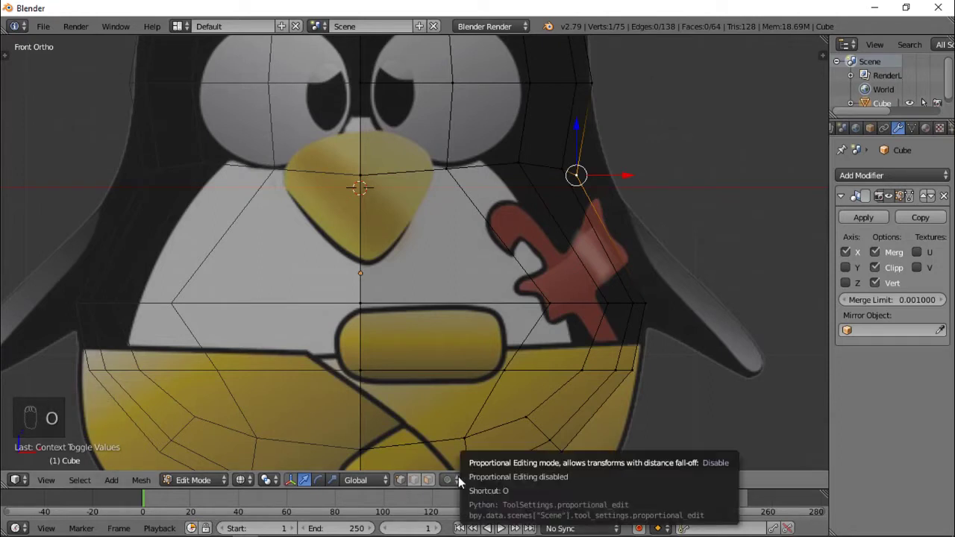
pyautogui.moveTo(619, 175); pyautogui.dragTo(649, 171)
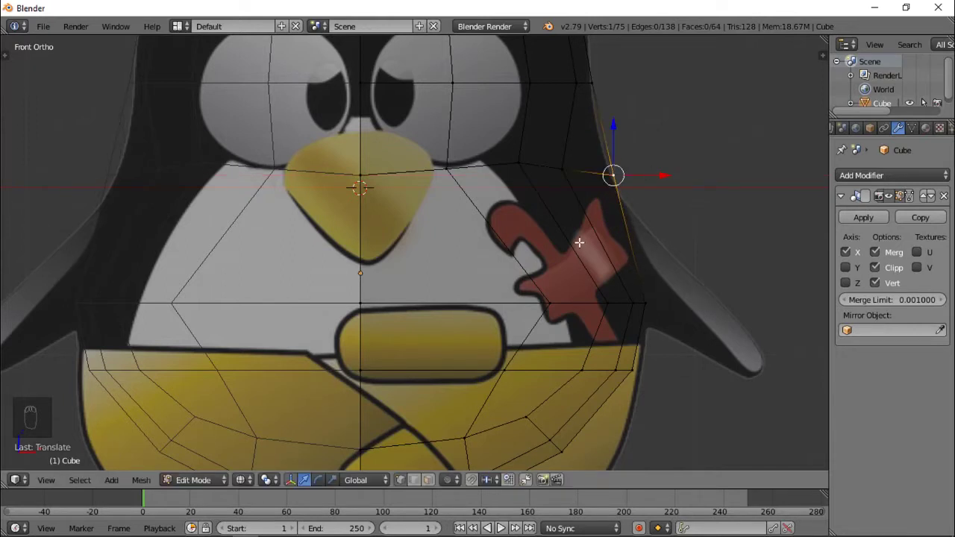
pyautogui.hotkey('ctrl', 'z')
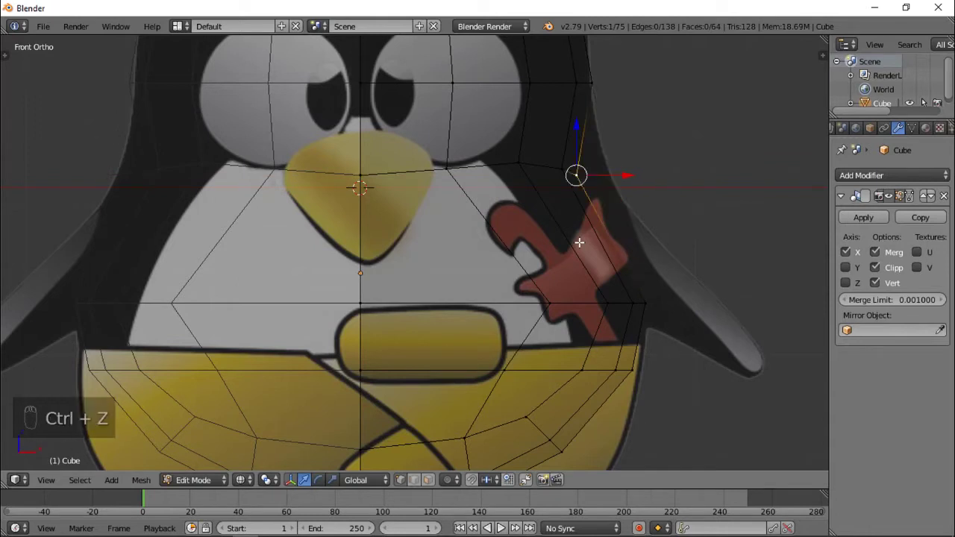
# - Enable Connected proportional editing and move the side vertex about 0.19 outward along X with a proportional size of 0.56
pyautogui.click(450, 479)
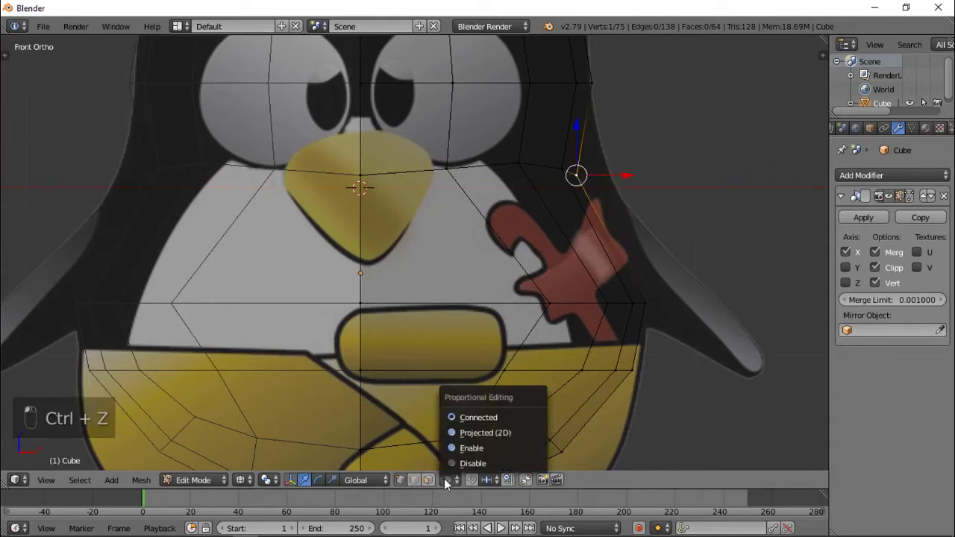
pyautogui.click(471, 420)
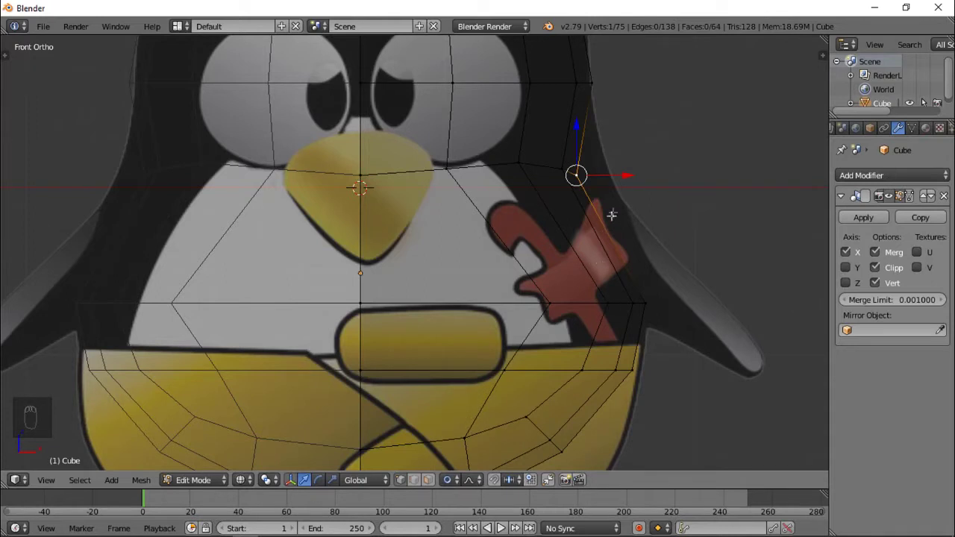
pyautogui.moveTo(623, 175); pyautogui.dragTo(655, 170)
pyautogui.scroll(5, 655, 169)
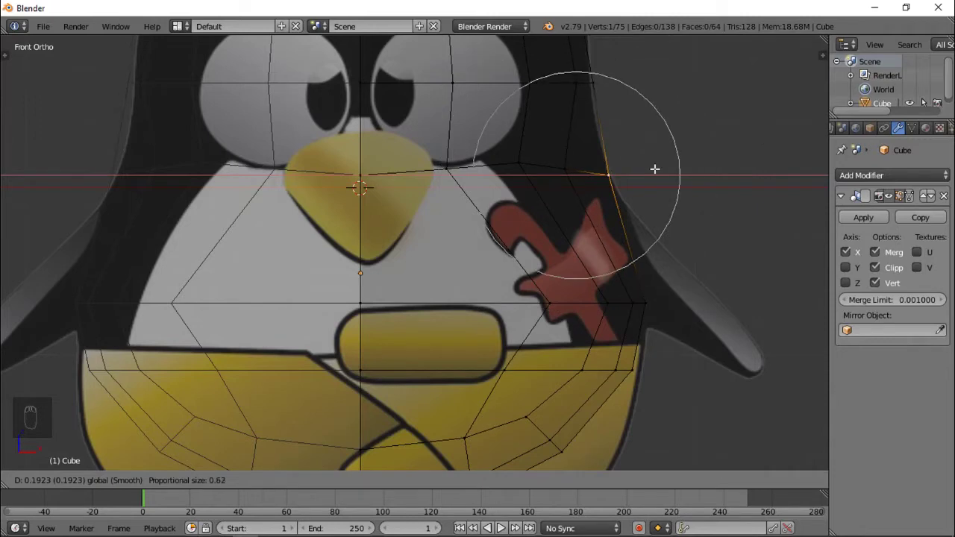
pyautogui.scroll(1, 655, 170)
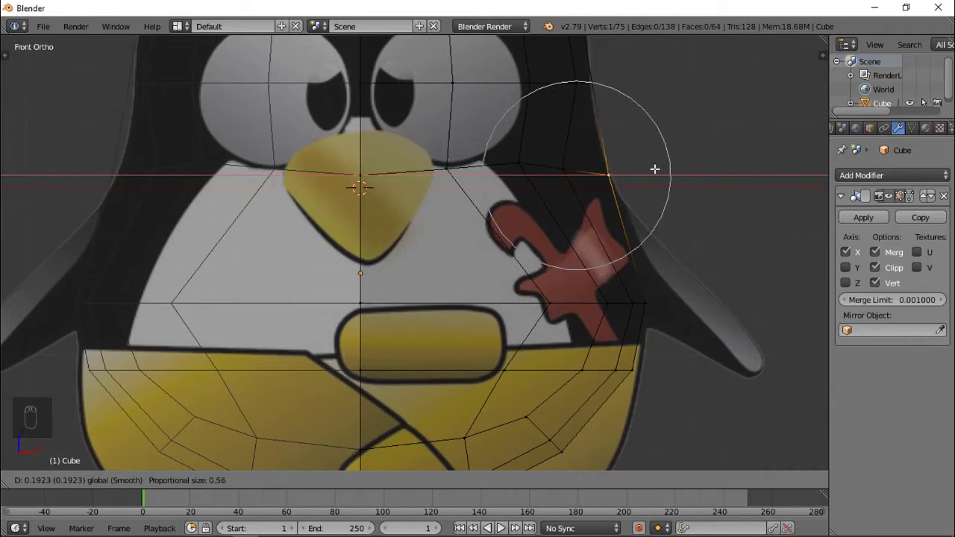
pyautogui.moveTo(655, 169); pyautogui.dragTo(656, 171)
# - Select the two vertices flanking the moved side vertex and shift them about 0.18 outward along X in top view
pyautogui.scroll(-3, 656, 170)
pyautogui.moveTo(671, 186)
pyautogui.mouseDown(button='middle')
pyautogui.moveTo(475, 258)
pyautogui.moveTo(565, 268)
pyautogui.mouseUp(button='middle')
pyautogui.press('z')
pyautogui.rightClick(482, 262)
pyautogui.moveTo(499, 266); pyautogui.dragTo(390, 285, button='middle')
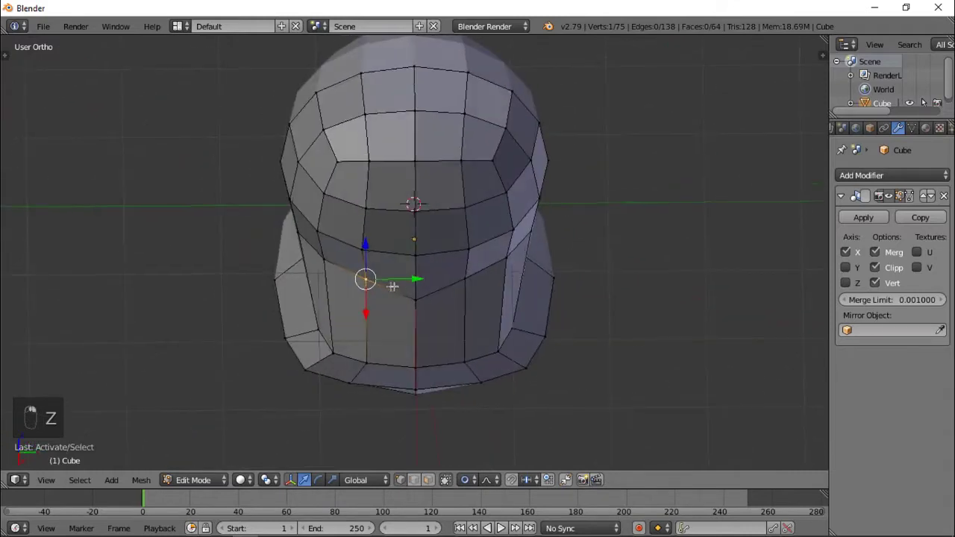
pyautogui.keyDown('shift'); pyautogui.rightClick(458, 282); pyautogui.keyUp('shift')
pyautogui.moveTo(458, 282); pyautogui.dragTo(416, 294, button='middle')
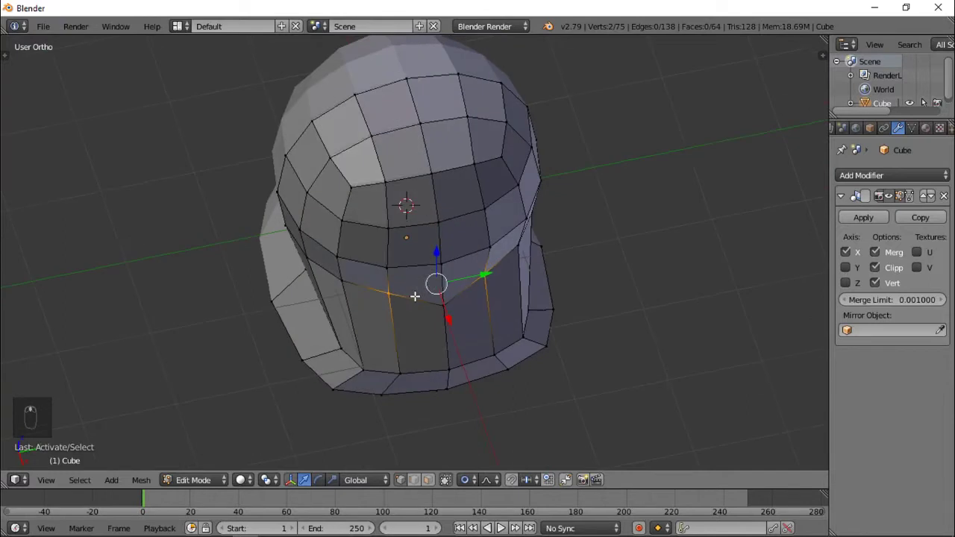
pyautogui.press('KP_7')
pyautogui.scroll(3, 610, 317)
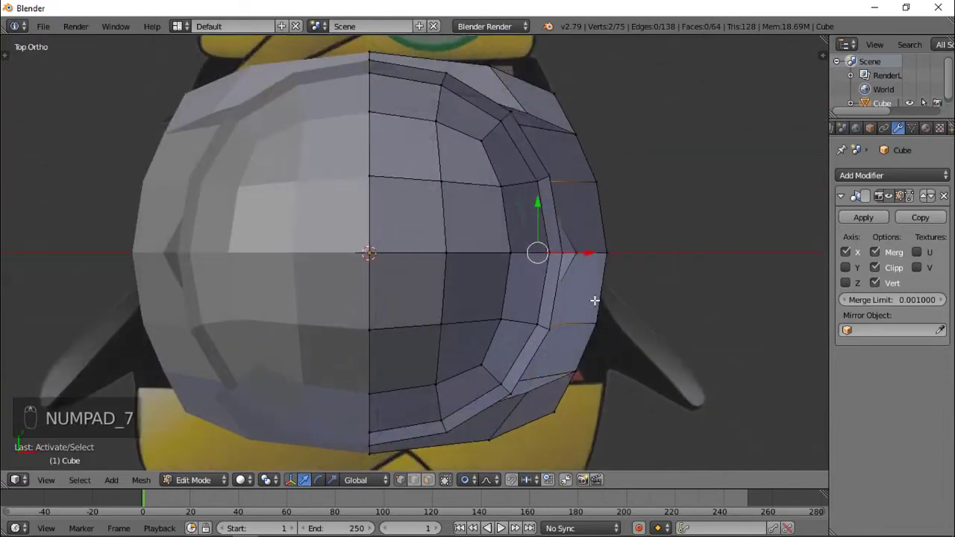
pyautogui.press('g')
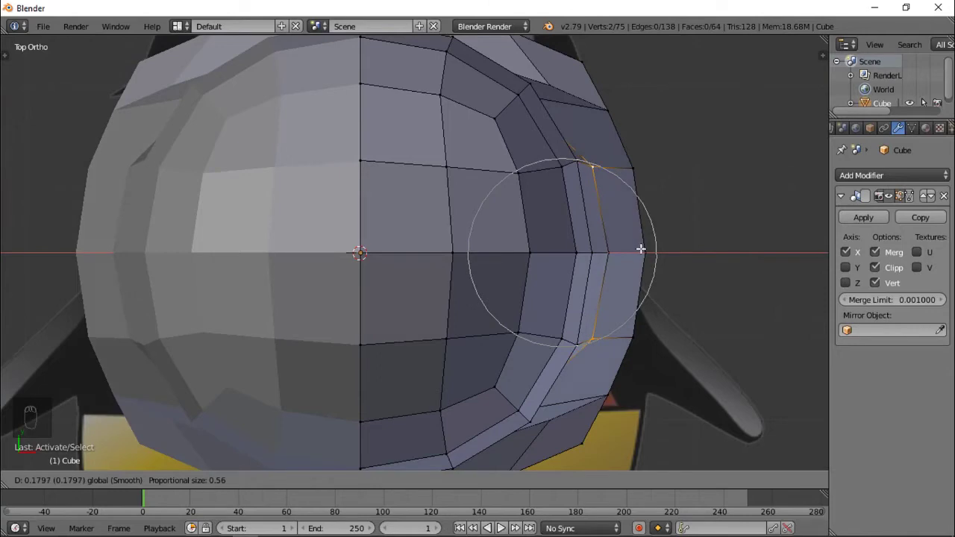
pyautogui.click(641, 248)
# - Select the front corner vertex of the belly loop and move it inward along X in the wireframe front view
pyautogui.scroll(-4, 571, 288)
pyautogui.moveTo(572, 288); pyautogui.dragTo(460, 130, button='middle')
pyautogui.moveTo(490, 276); pyautogui.dragTo(493, 311, button='middle')
pyautogui.rightClick(465, 314)
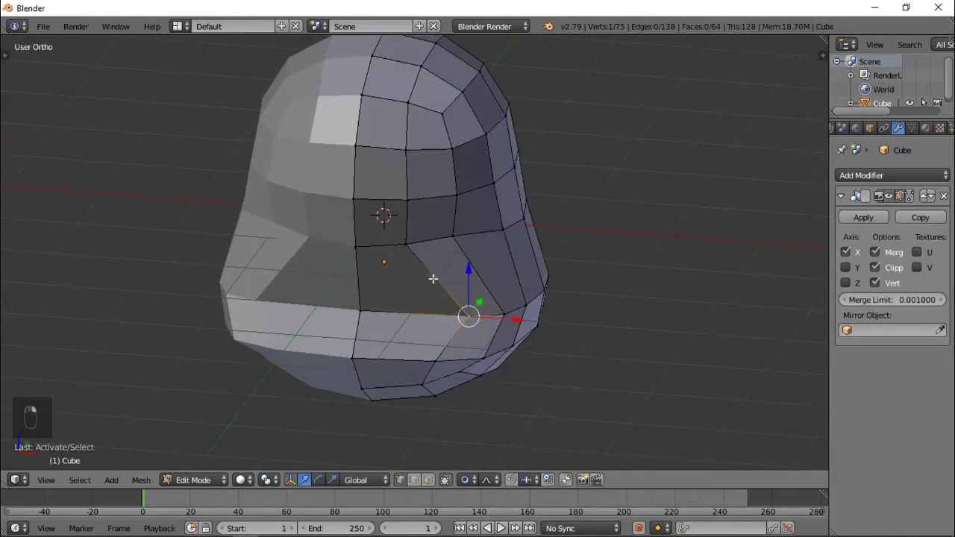
pyautogui.moveTo(413, 207); pyautogui.dragTo(429, 175, button='middle')
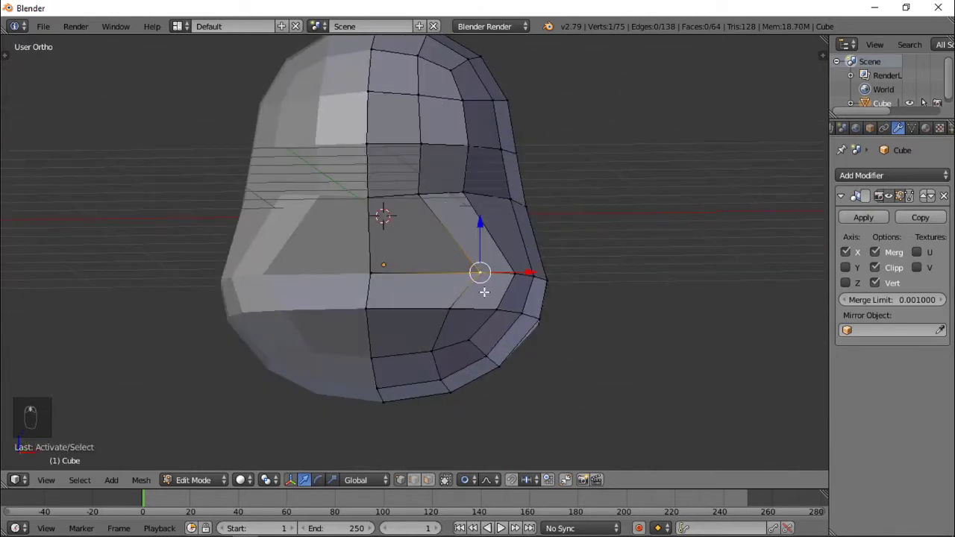
pyautogui.press('KP_1')
pyautogui.press('z')
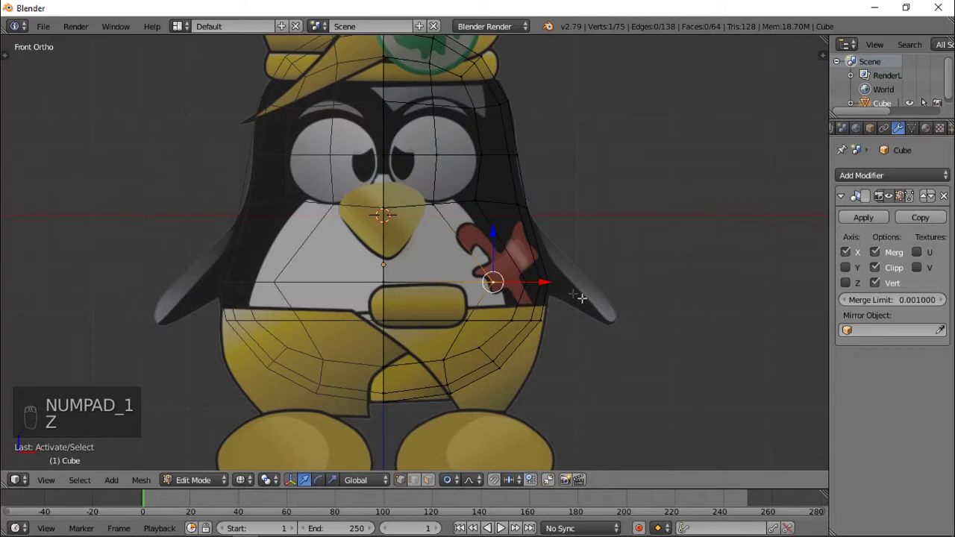
pyautogui.press('g')
pyautogui.press('x')
pyautogui.click(509, 288)
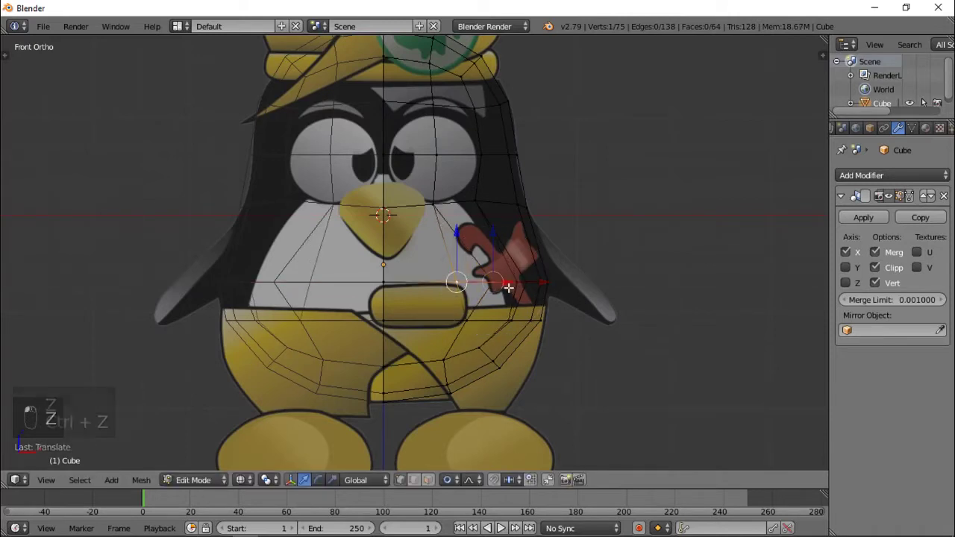
# - Undo the last vertex move, set the mesh select mode to Vertex and disable proportional editing
pyautogui.hotkey('ctrl', 'z')
pyautogui.hotkey('ctrl', 'Tab')
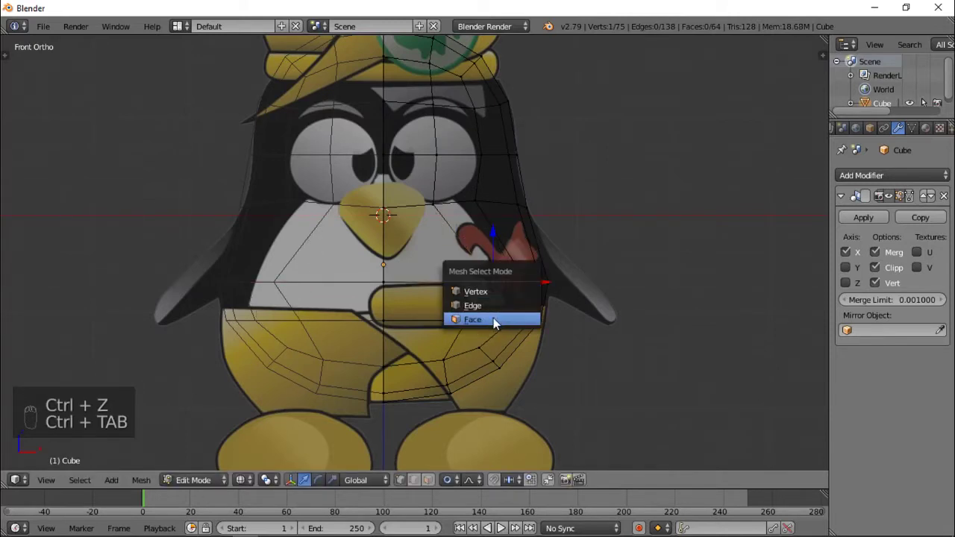
pyautogui.click(498, 292)
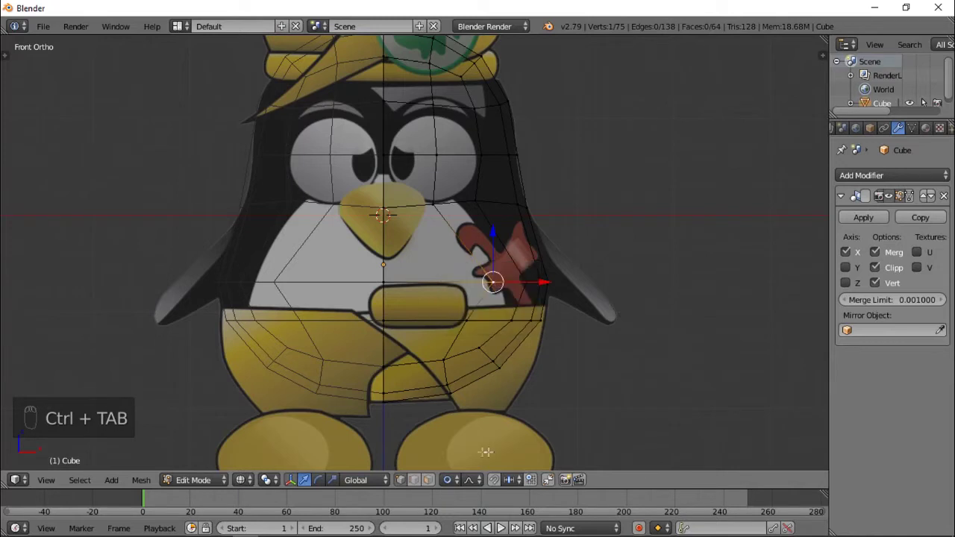
pyautogui.click(449, 480)
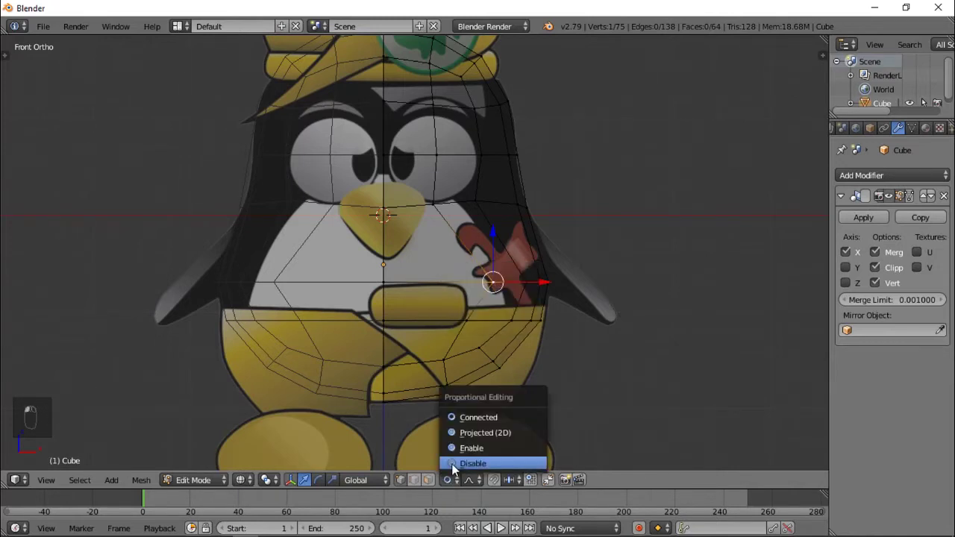
pyautogui.click(451, 464)
# - Add the matching back vertex of the waist loop to the selected front one and move both inward along X in wireframe front view
pyautogui.moveTo(567, 274); pyautogui.dragTo(451, 279, button='middle')
pyautogui.press('z')
pyautogui.keyDown('shift'); pyautogui.rightClick(362, 332); pyautogui.keyUp('shift')
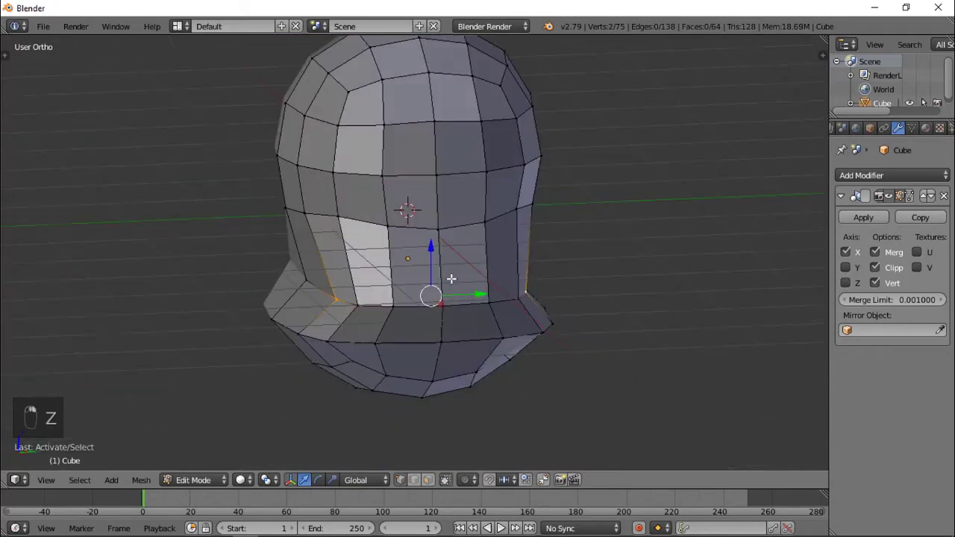
pyautogui.press('KP_1')
pyautogui.press('z')
pyautogui.moveTo(541, 282); pyautogui.dragTo(479, 294)
# - Select the matching front and back vertices one row below the waist loop and move them inward along X in front view
pyautogui.rightClick(472, 318)
pyautogui.moveTo(472, 318); pyautogui.dragTo(404, 348, button='middle')
pyautogui.press('z')
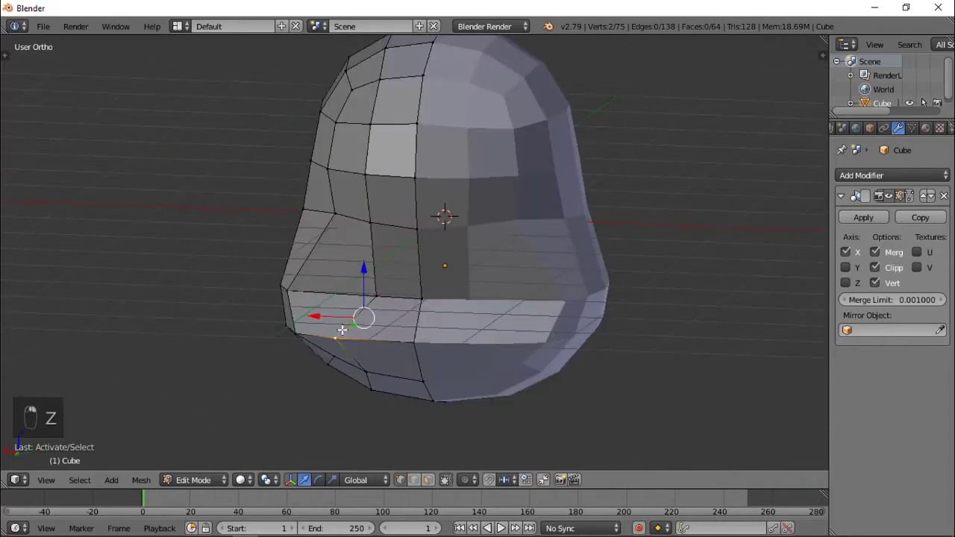
pyautogui.press('KP_1')
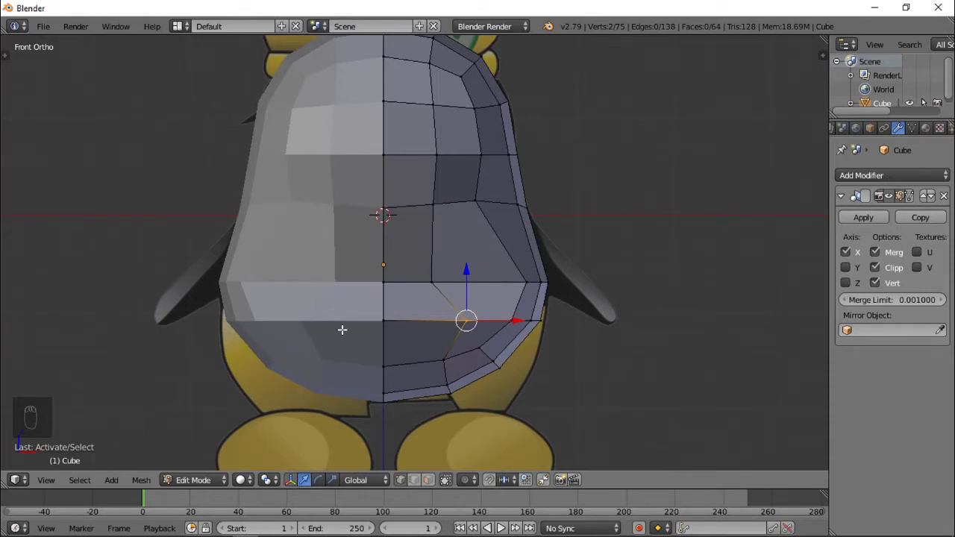
pyautogui.press('z')
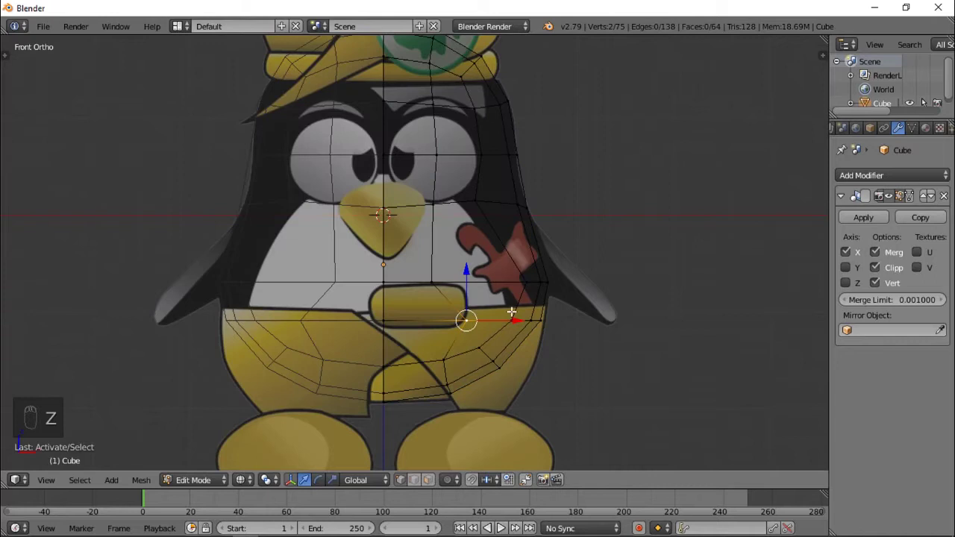
pyautogui.moveTo(511, 320); pyautogui.dragTo(481, 321)
# - Select the next outer front and back vertices of the waist loop and move them inward along X, in line with the column above
pyautogui.scroll(-5, 503, 282)
pyautogui.press('z')
pyautogui.moveTo(503, 281)
pyautogui.mouseDown(button='middle')
pyautogui.moveTo(473, 284)
pyautogui.moveTo(435, 313)
pyautogui.moveTo(421, 282)
pyautogui.moveTo(311, 303)
pyautogui.moveTo(321, 301)
pyautogui.mouseUp(button='middle')
pyautogui.rightClick(422, 284)
pyautogui.keyDown('shift'); pyautogui.rightClick(432, 289); pyautogui.keyUp('shift')
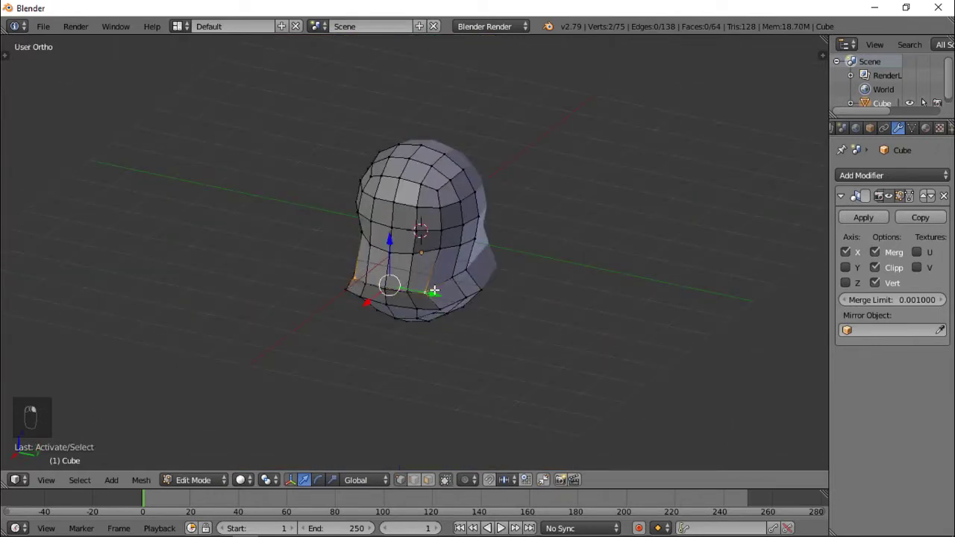
pyautogui.press('KP_1')
pyautogui.scroll(5, 435, 290)
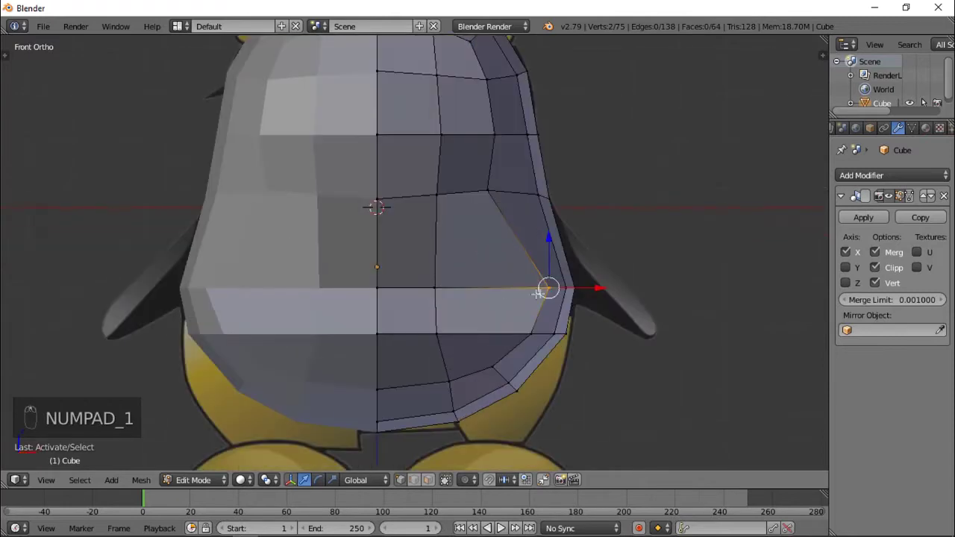
pyautogui.moveTo(582, 288); pyautogui.dragTo(524, 292)
# - Select the next outer front and back vertices in the row below the waist and move them inward along X in front view
pyautogui.rightClick(526, 336)
pyautogui.moveTo(497, 351); pyautogui.dragTo(432, 330, button='middle')
pyautogui.keyDown('shift'); pyautogui.rightClick(465, 317); pyautogui.keyUp('shift')
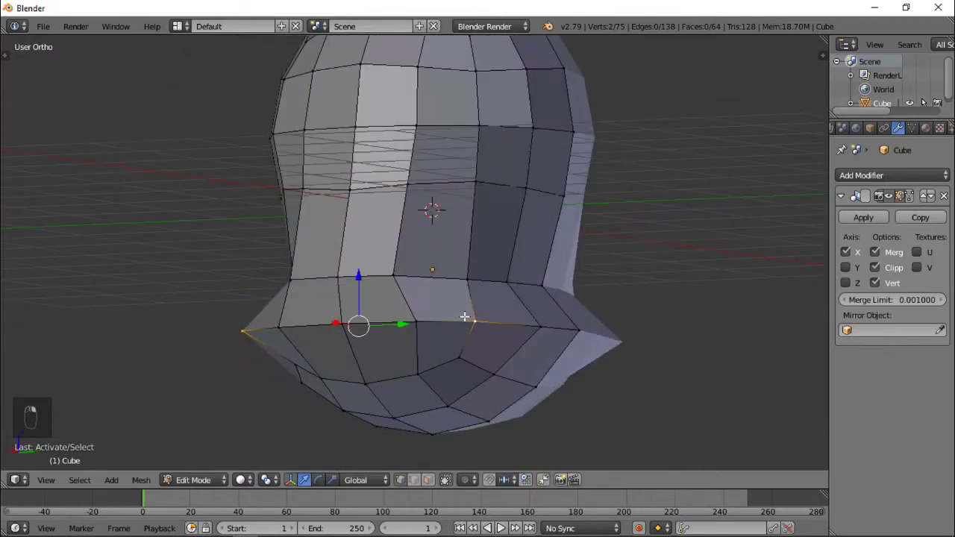
pyautogui.press('KP_1')
pyautogui.moveTo(589, 333); pyautogui.dragTo(558, 341)
pyautogui.rightClick(477, 288)
pyautogui.moveTo(478, 288); pyautogui.dragTo(486, 329, button='middle')
pyautogui.rightClick(472, 320)
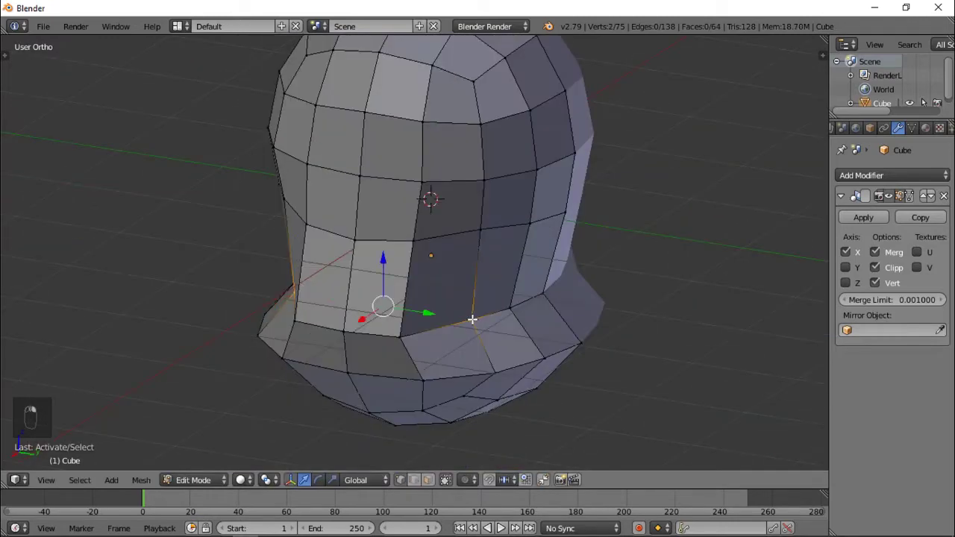
pyautogui.moveTo(398, 329); pyautogui.dragTo(565, 344, button='middle')
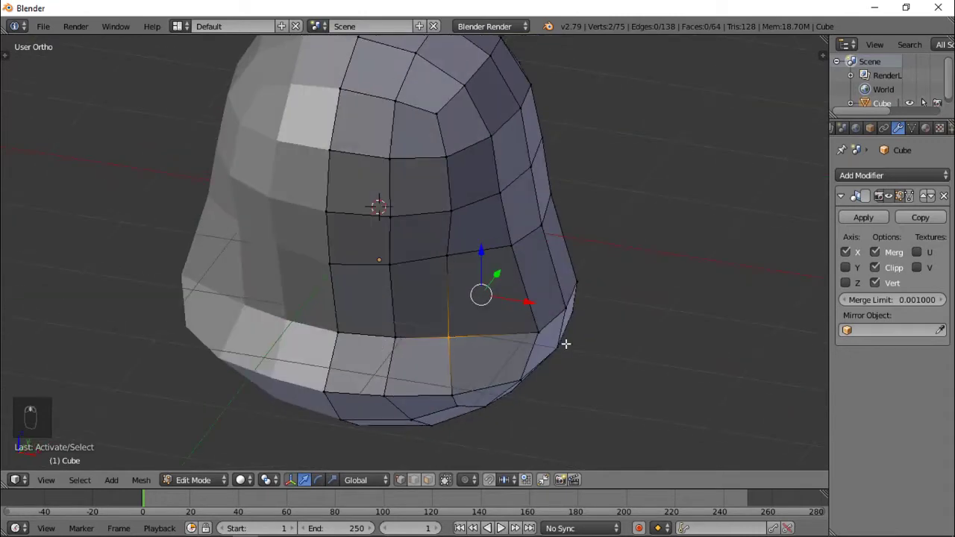
pyautogui.press('KP_1')
pyautogui.press('KP_3')
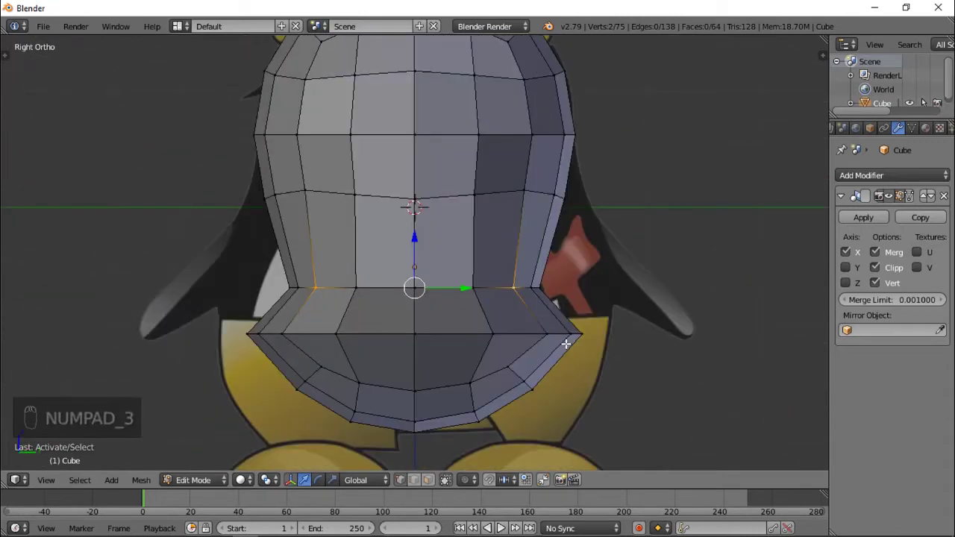
# - Select the front centre vertex of the waist loop and pull it forward along Y to the belly's outline in right view
pyautogui.moveTo(256, 298); pyautogui.dragTo(357, 332, button='middle')
pyautogui.rightClick(318, 309)
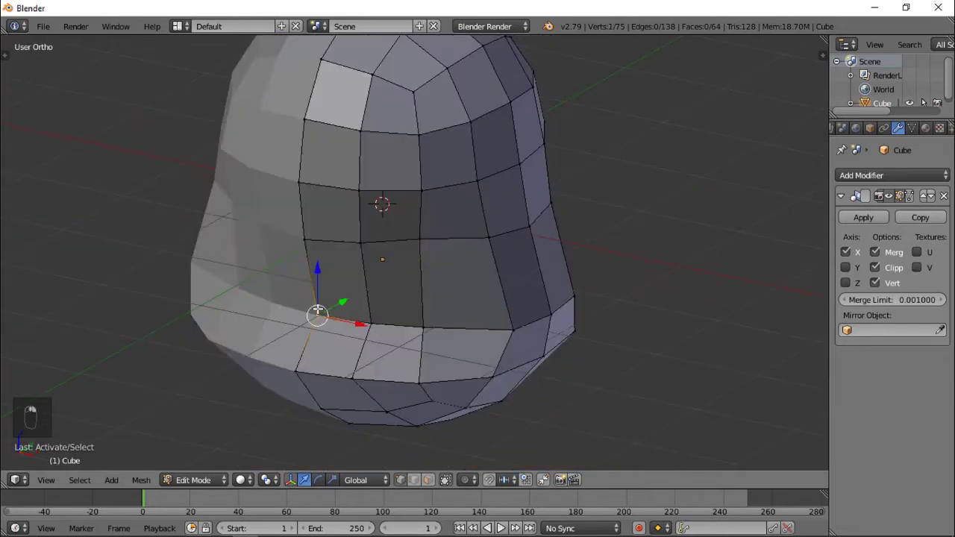
pyautogui.press('KP_1')
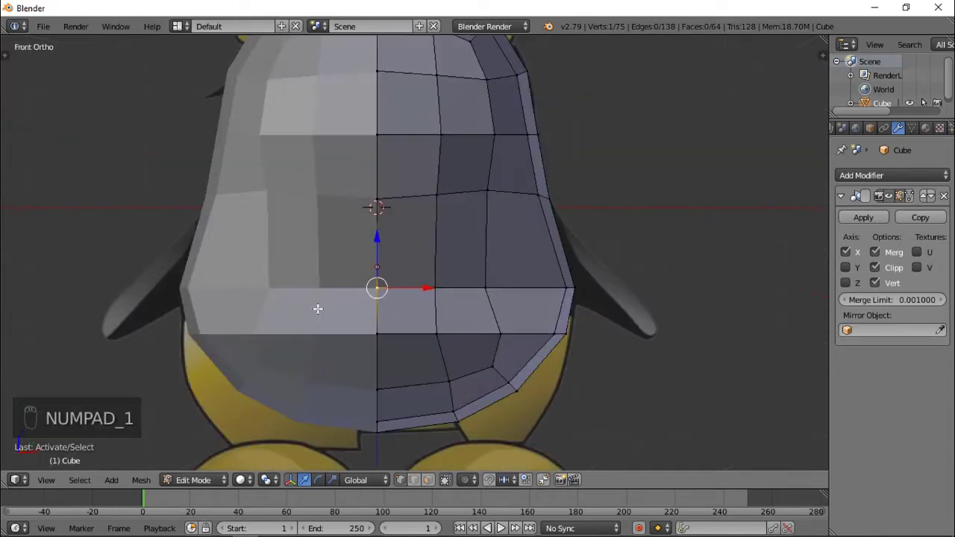
pyautogui.press('KP_3')
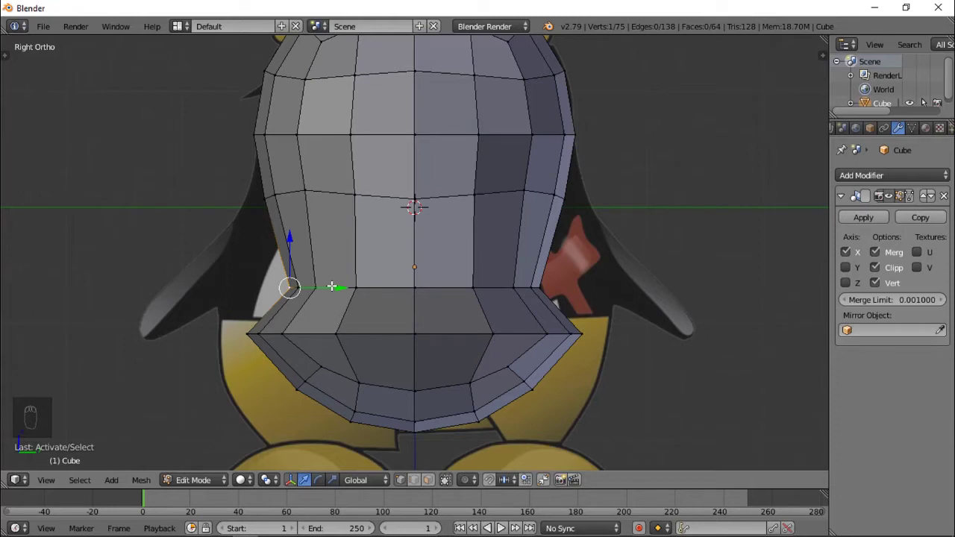
pyautogui.moveTo(350, 285); pyautogui.dragTo(295, 294)
pyautogui.click(294, 293)
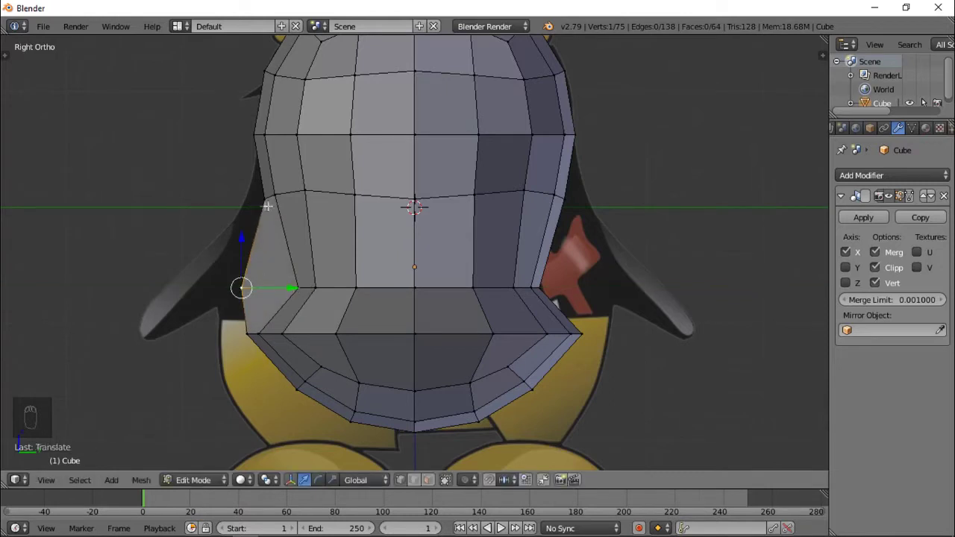
# - Select the back centre vertex of the waist loop and pull it backward along Y in right view
pyautogui.rightClick(265, 200)
pyautogui.rightClick(298, 283)
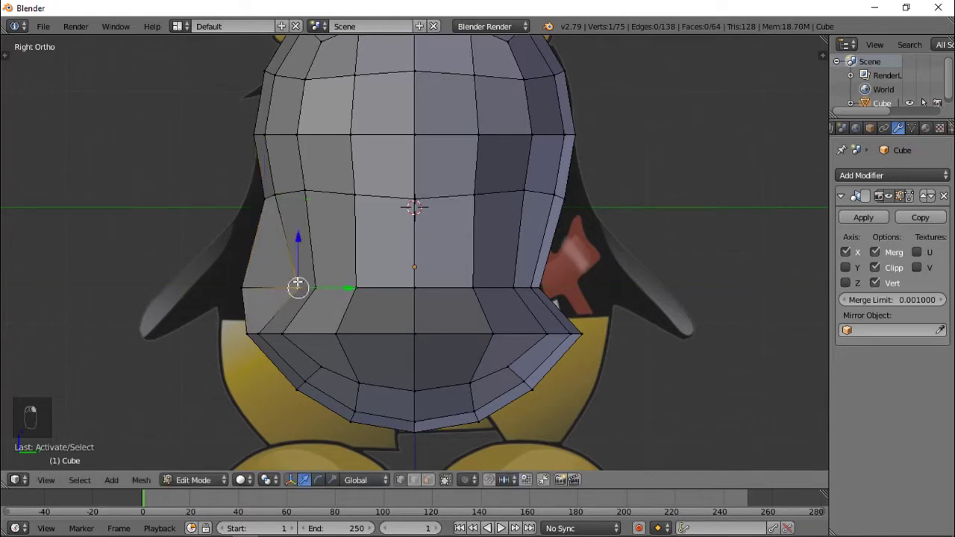
pyautogui.rightClick(546, 282)
pyautogui.moveTo(576, 279); pyautogui.dragTo(461, 306, button='middle')
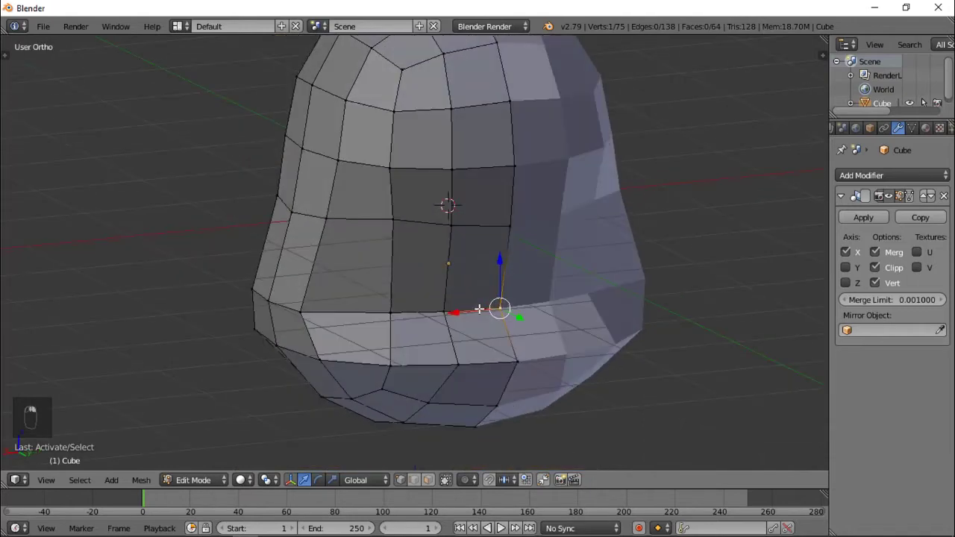
pyautogui.press('KP_1')
pyautogui.press('KP_3')
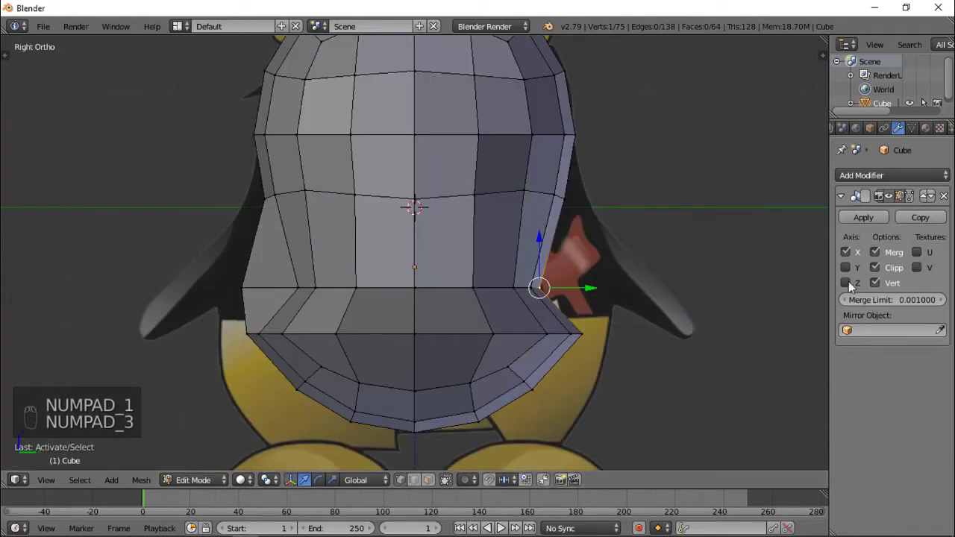
pyautogui.moveTo(600, 287); pyautogui.dragTo(634, 281)
# - Move the back centre vertex one row above the waist slightly backward along Y and reselect the waist's back centre vertex
pyautogui.rightClick(586, 203)
pyautogui.moveTo(601, 198); pyautogui.dragTo(612, 197)
pyautogui.rightClick(590, 283)
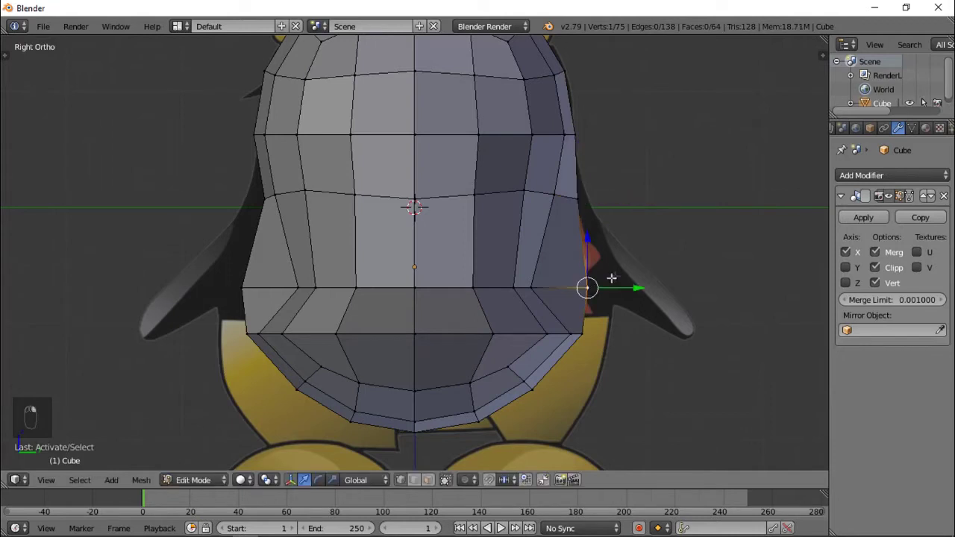
pyautogui.moveTo(633, 285); pyautogui.dragTo(634, 284)
# - Move the waist vertex next to the back centre backward along Y and nudge the vertex above it the same way
pyautogui.rightClick(531, 287)
pyautogui.moveTo(556, 287); pyautogui.dragTo(605, 286)
pyautogui.rightClick(559, 195)
pyautogui.moveTo(590, 196); pyautogui.dragTo(593, 196)
# - Move the second waist vertex from the back centre backward along Y, and shift the vertex above it slightly backward
pyautogui.rightClick(512, 288)
pyautogui.click(552, 282)
pyautogui.moveTo(558, 289); pyautogui.dragTo(594, 290)
pyautogui.rightClick(525, 192)
pyautogui.moveTo(558, 189); pyautogui.dragTo(570, 189)
# - Move the third waist vertex from the back centre backward along Y, then try shifting the vertex above it and undo that shift
pyautogui.rightClick(474, 286)
pyautogui.moveTo(519, 290); pyautogui.dragTo(548, 284)
pyautogui.rightClick(472, 195)
pyautogui.moveTo(522, 194); pyautogui.dragTo(518, 198)
pyautogui.hotkey('ctrl', 'z')
# - Select the waist vertex next to the front centre and pull it forward along Y in right view
pyautogui.moveTo(345, 257); pyautogui.dragTo(440, 340, button='middle')
pyautogui.rightClick(387, 324)
pyautogui.press('KP_1')
pyautogui.press('KP_3')
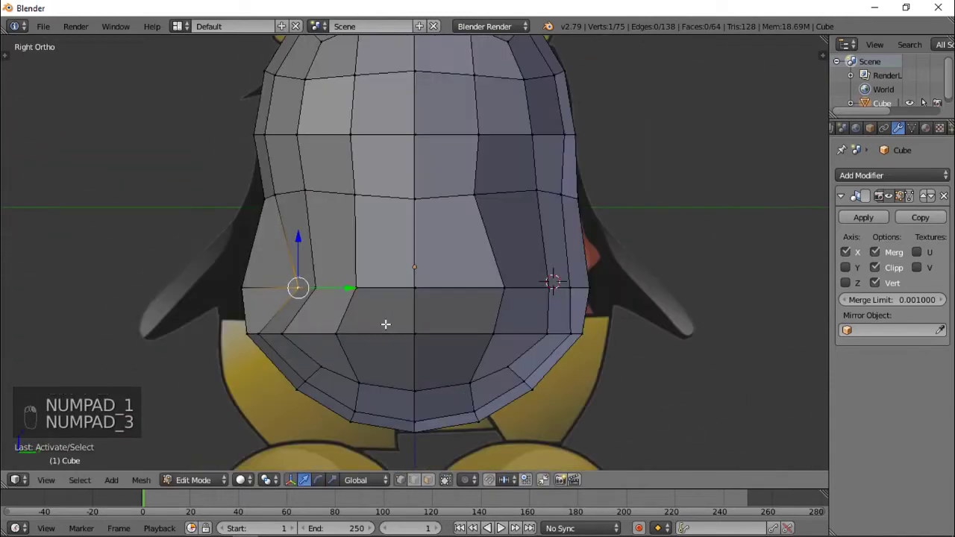
pyautogui.scroll(2, 380, 321)
pyautogui.moveTo(306, 306); pyautogui.dragTo(242, 305)
# - Move the second and third waist vertices from the front centre forward along Y
pyautogui.rightClick(270, 302)
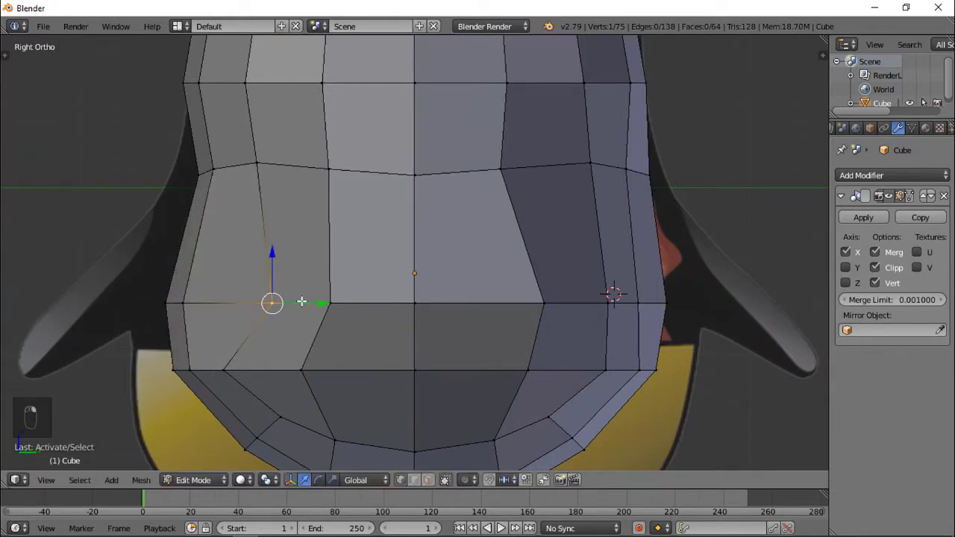
pyautogui.moveTo(323, 304); pyautogui.dragTo(266, 311)
pyautogui.rightClick(330, 302)
pyautogui.moveTo(381, 306); pyautogui.dragTo(331, 313)
# - Switch to Object Mode and examine the reshaped body from several angles
pyautogui.scroll(-2, 289, 216)
pyautogui.press('Tab')
pyautogui.scroll(-2, 290, 216)
pyautogui.moveTo(289, 216); pyautogui.dragTo(467, 309, button='middle')
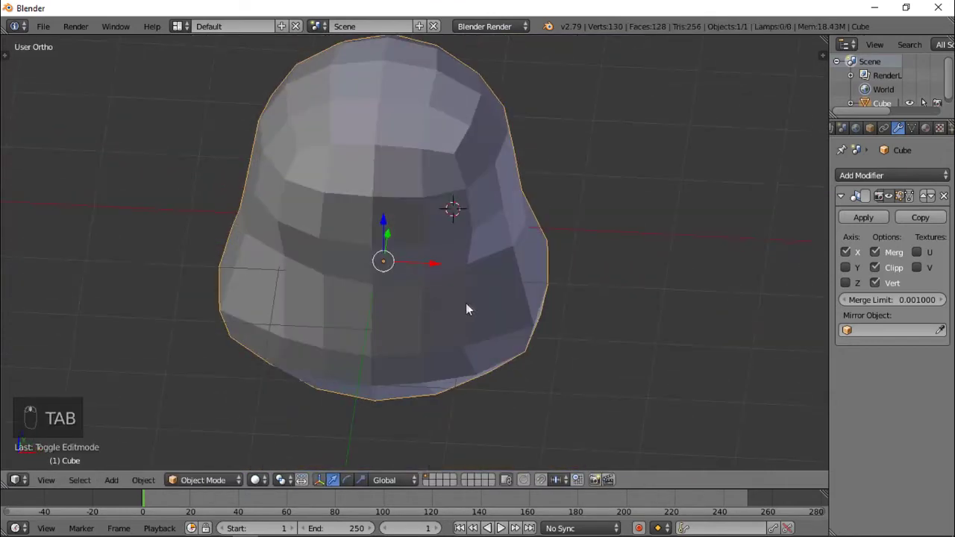
pyautogui.scroll(-3, 447, 262)
pyautogui.moveTo(447, 262); pyautogui.dragTo(475, 351, button='middle')
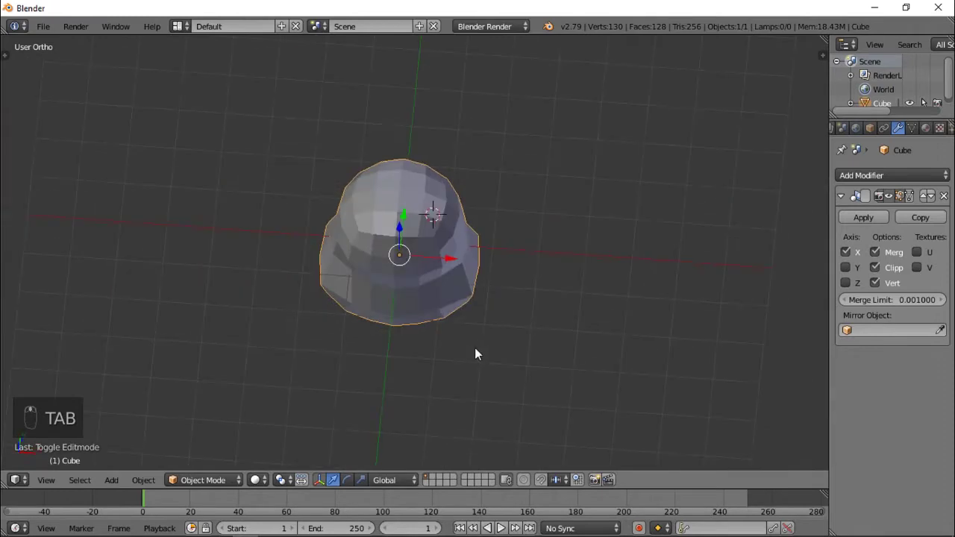
# - In Edit Mode's top view, move the protruding rear side vertex inward to round the body's outline
pyautogui.press('KP_7')
pyautogui.press('Tab')
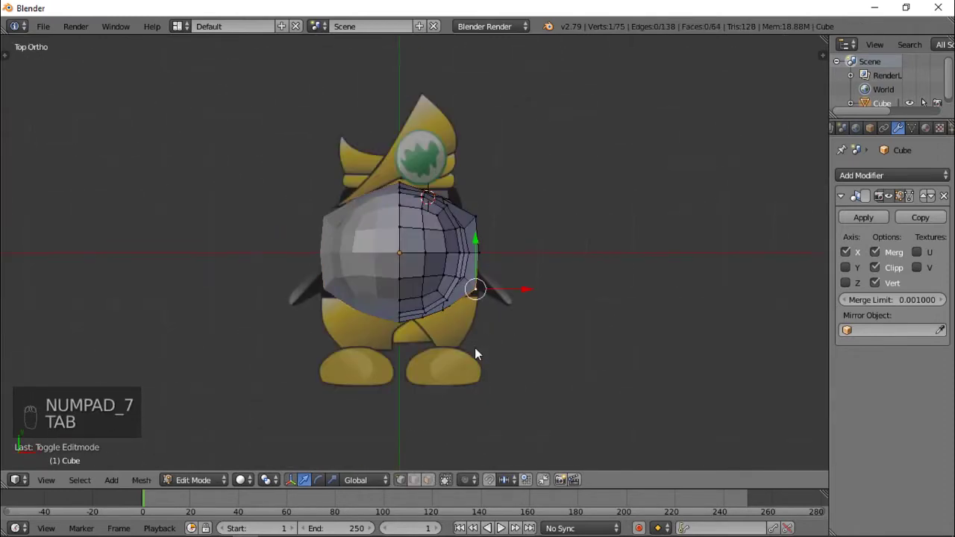
pyautogui.scroll(5, 475, 348)
pyautogui.rightClick(569, 166)
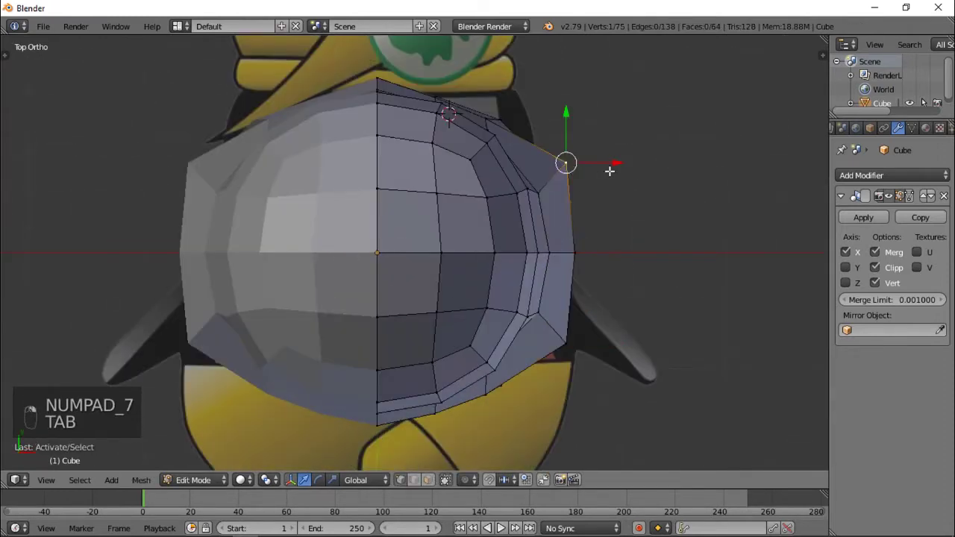
pyautogui.press('g')
pyautogui.click(613, 165)
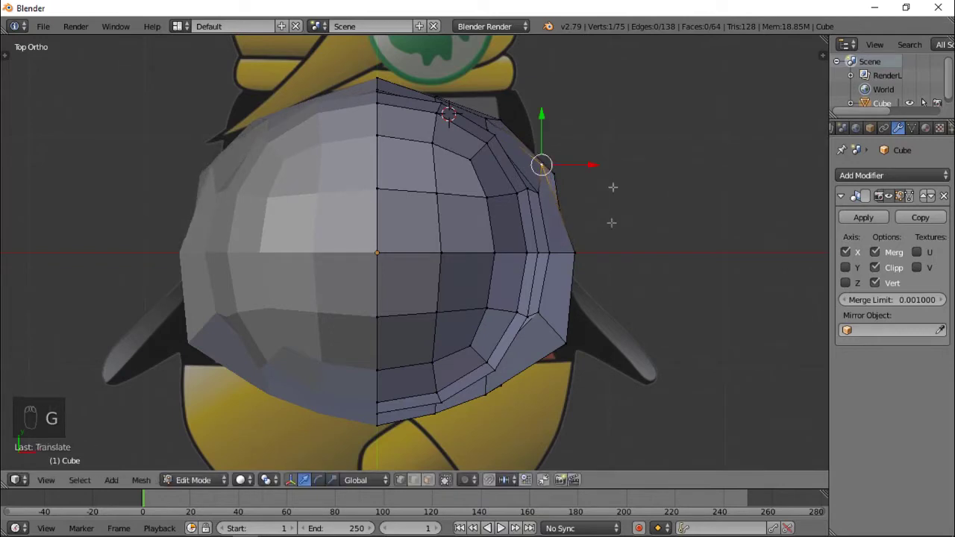
# - Select the protruding front side vertex and move it about 0.15 inward in top view
pyautogui.scroll(-2, 605, 309)
pyautogui.rightClick(540, 315)
pyautogui.scroll(2, 545, 313)
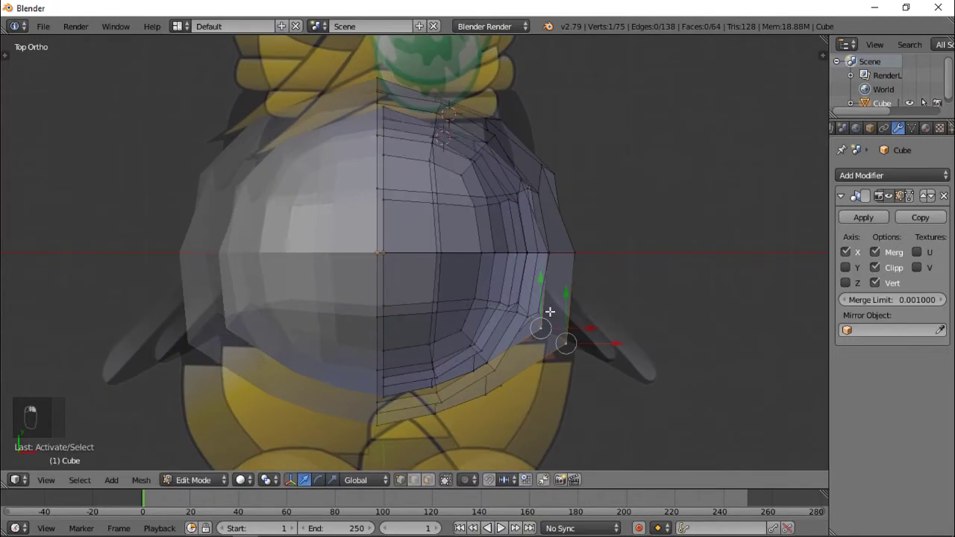
pyautogui.press('g')
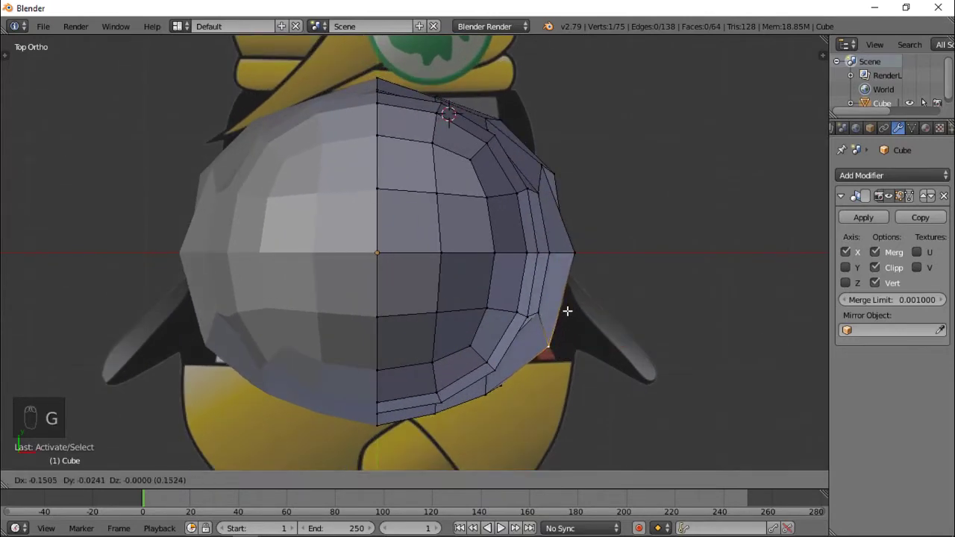
pyautogui.click(567, 310)
# - Move the outermost side vertex slightly inward in top view and leave Edit Mode
pyautogui.rightClick(573, 252)
pyautogui.press('g')
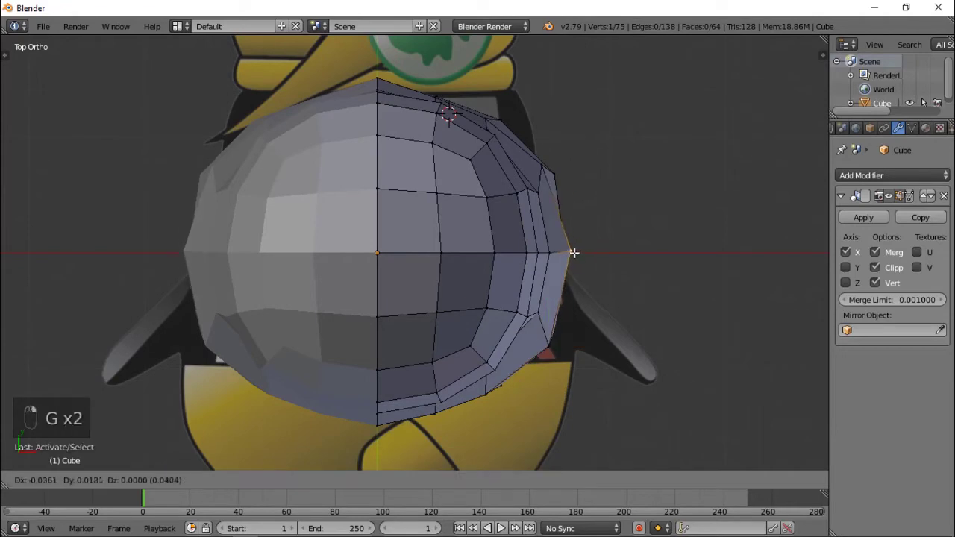
pyautogui.click(572, 251)
pyautogui.press('Tab')
pyautogui.scroll(-3, 509, 271)
pyautogui.moveTo(509, 271); pyautogui.dragTo(405, 236, button='middle')
pyautogui.press('a')
pyautogui.press('a')
# - Select all of the body's vertices in Edit Mode and apply Smooth to them
pyautogui.press('Tab')
pyautogui.scroll(3, 445, 256)
pyautogui.press('a')
pyautogui.press('a')
pyautogui.scroll(-3, 458, 269)
pyautogui.moveTo(485, 265); pyautogui.dragTo(355, 329, button='middle')
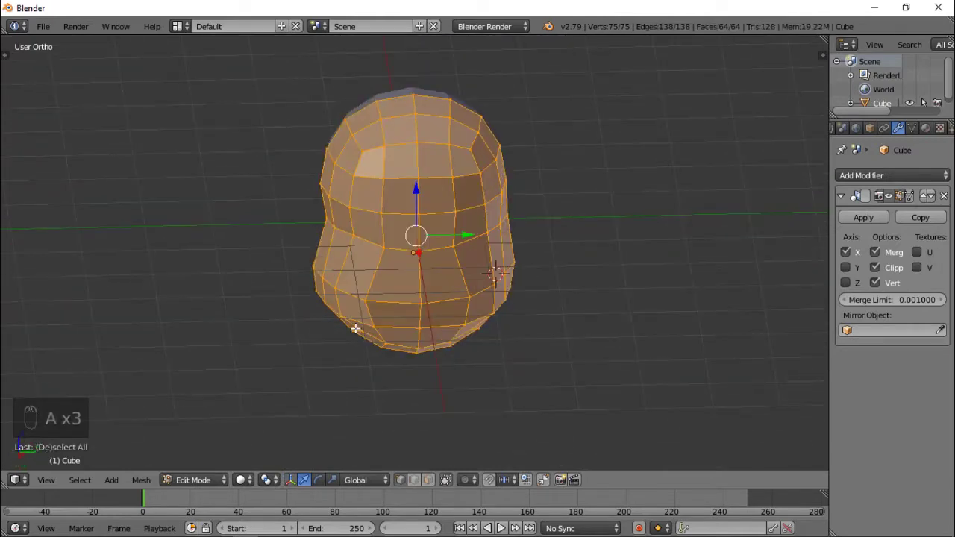
pyautogui.press('w')
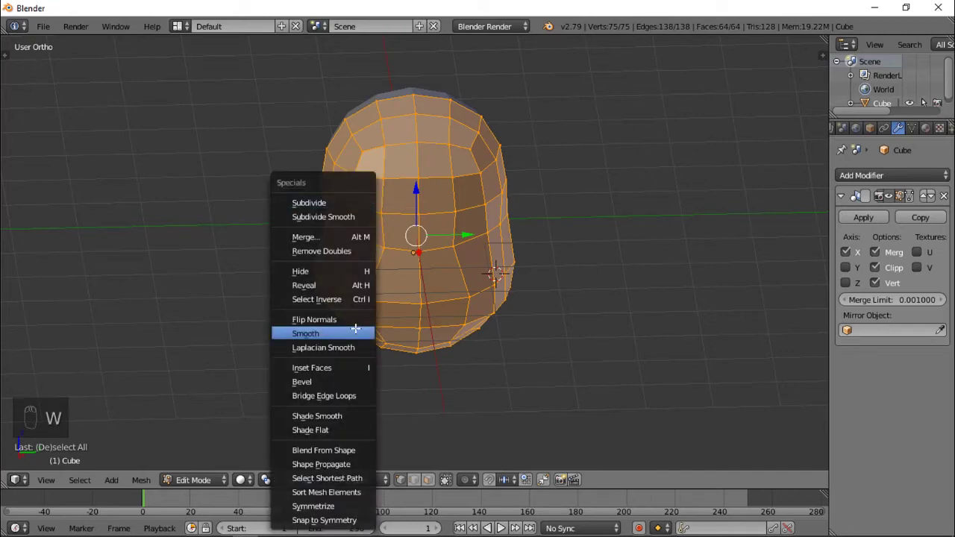
pyautogui.click(348, 330)
# - Check the smoothed mesh in wireframe, return to solid Object Mode and compare the body with the background image in front view
pyautogui.moveTo(380, 295); pyautogui.dragTo(480, 280, button='middle')
pyautogui.press('z')
pyautogui.scroll(-3, 476, 244)
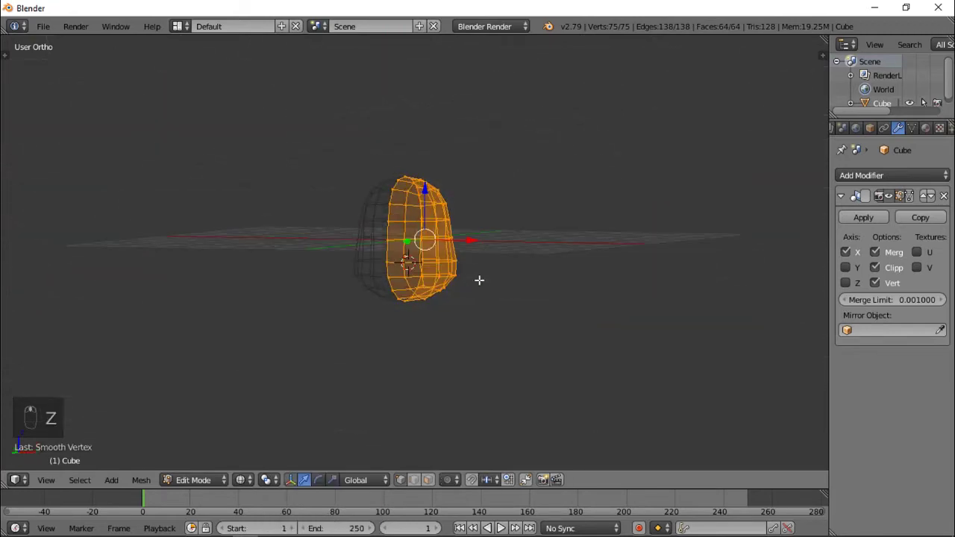
pyautogui.press('z')
pyautogui.press('Tab')
pyautogui.press('KP_1')
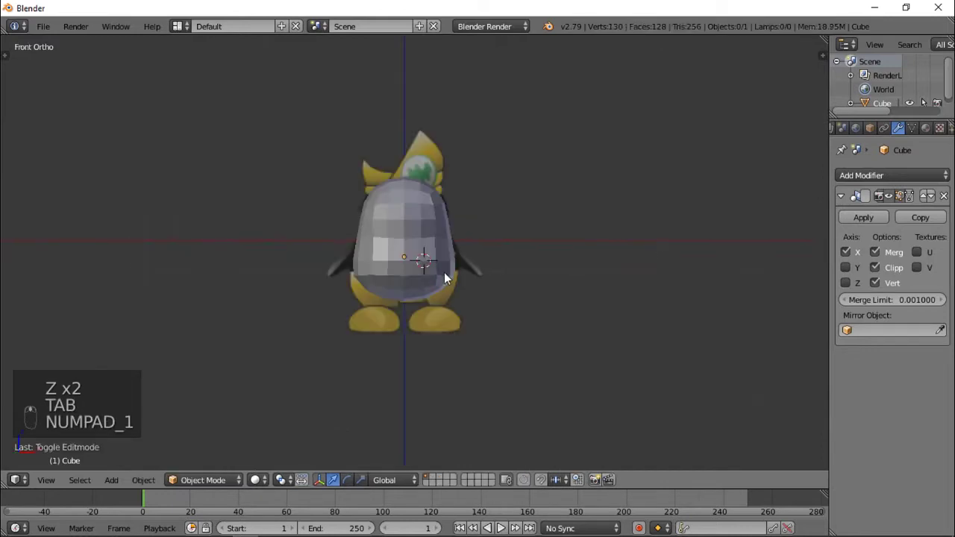
# - Insert a horizontal edge loop across the body at the lower beak's height in wireframe front view and scale the loop slightly
pyautogui.scroll(5, 444, 272)
pyautogui.rightClick(451, 266)
pyautogui.press('Tab')
pyautogui.press('z')
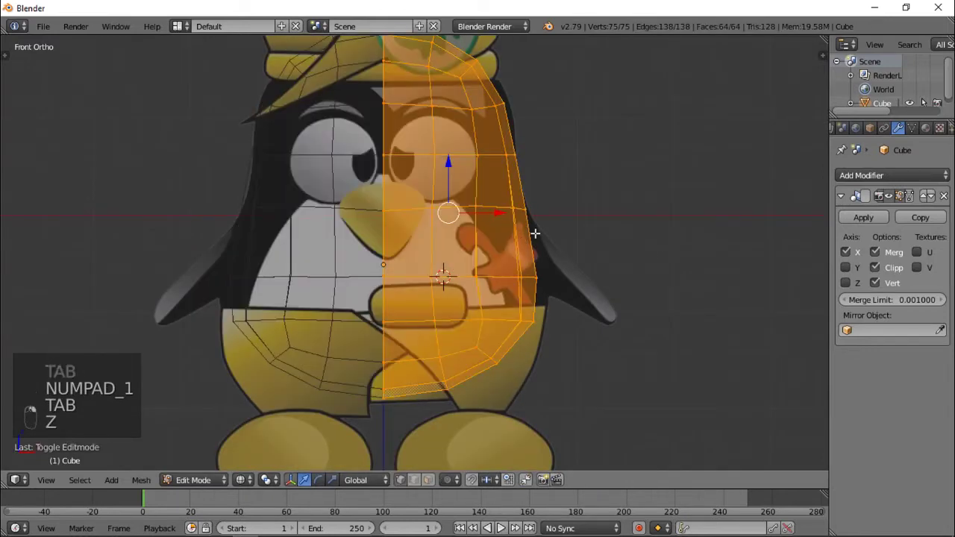
pyautogui.press('a')
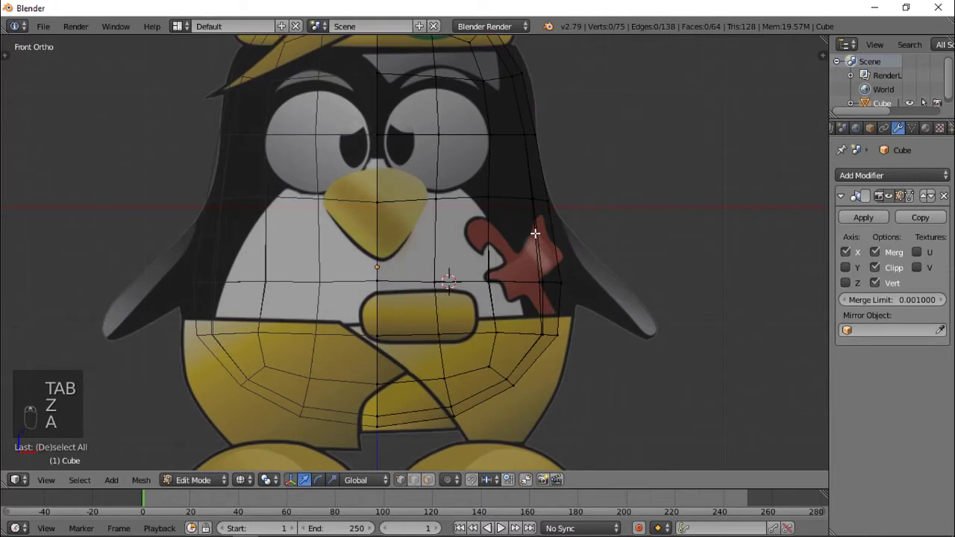
pyautogui.hotkey('ctrl', 'r')
pyautogui.click(580, 230)
pyautogui.click(595, 227)
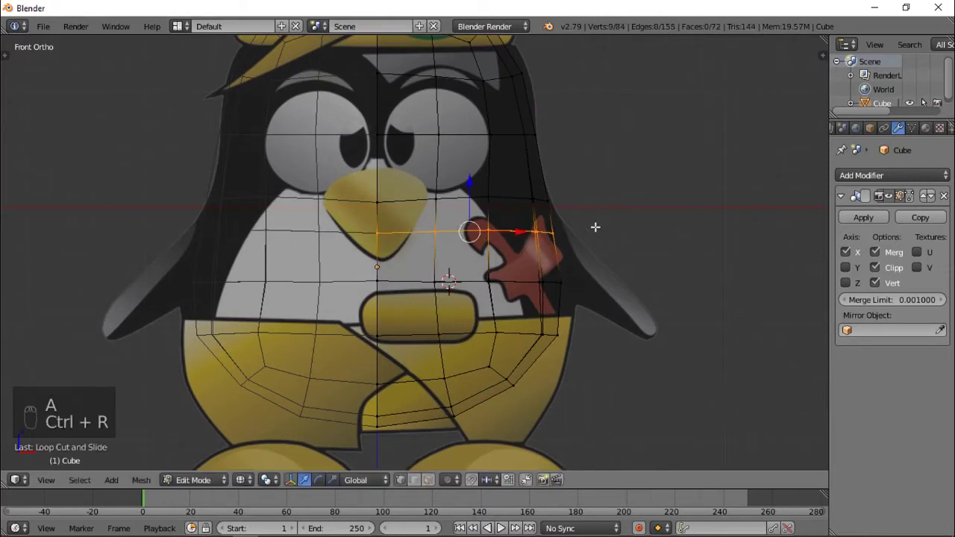
pyautogui.press('s')
pyautogui.click(565, 213)
# - Select the horizontal edge loop just above the new one and scale it down to about 0.92
pyautogui.keyDown('alt'); pyautogui.rightClick(530, 200); pyautogui.keyUp('alt')
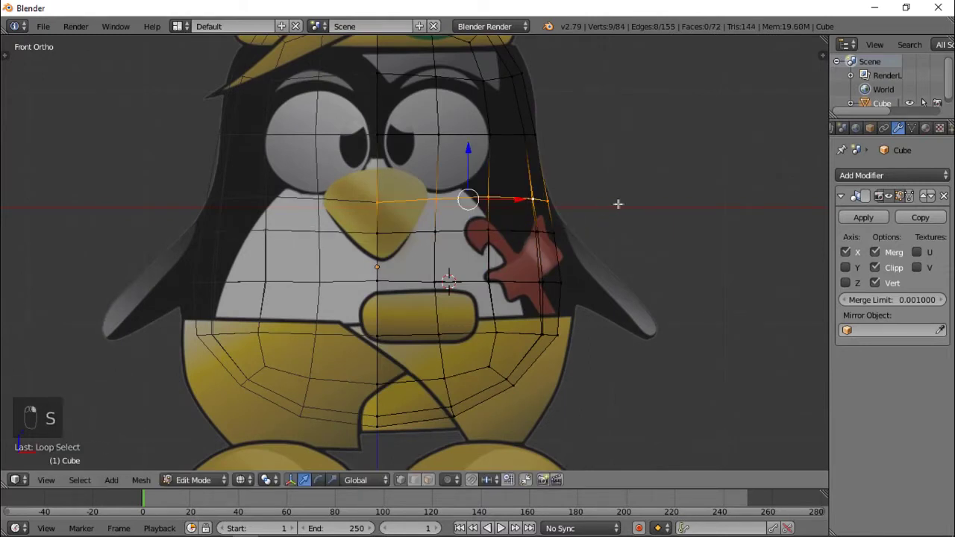
pyautogui.press('s')
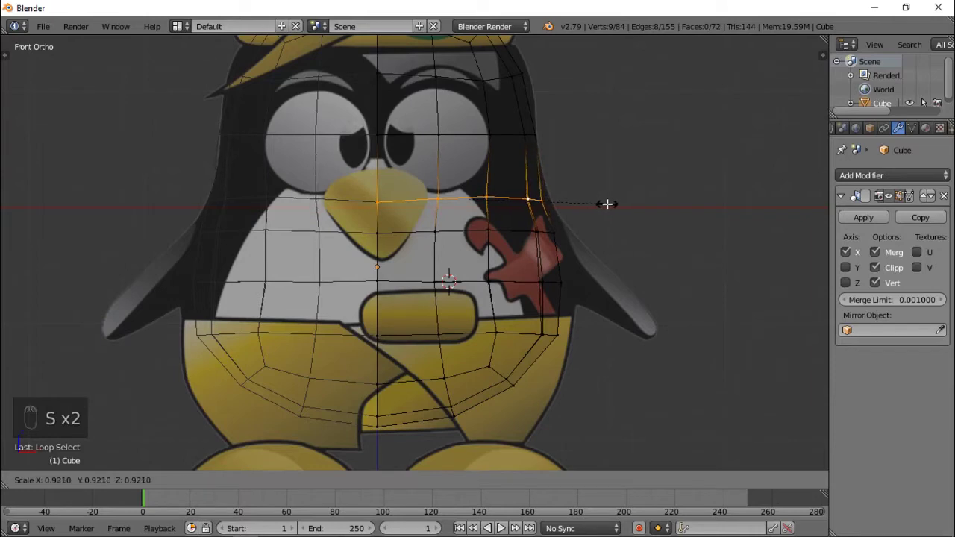
pyautogui.click(607, 203)
# - Leave Edit Mode and examine the narrowed waist of the body in solid shading from an angled view
pyautogui.press('Tab')
pyautogui.press('a')
pyautogui.press('a')
pyautogui.scroll(-4, 601, 210)
pyautogui.press('z')
pyautogui.moveTo(597, 215)
pyautogui.mouseDown(button='middle')
pyautogui.moveTo(335, 262)
pyautogui.moveTo(386, 312)
pyautogui.moveTo(437, 305)
pyautogui.moveTo(489, 246)
pyautogui.moveTo(505, 199)
pyautogui.moveTo(544, 234)
pyautogui.mouseUp(button='middle')
pyautogui.rightClick(434, 303)
# - Select all of the body's vertices in Edit Mode and shift them slightly along X in front view
pyautogui.press('Tab')
pyautogui.scroll(2, 440, 306)
pyautogui.press('a')
pyautogui.press('a')
pyautogui.press('a')
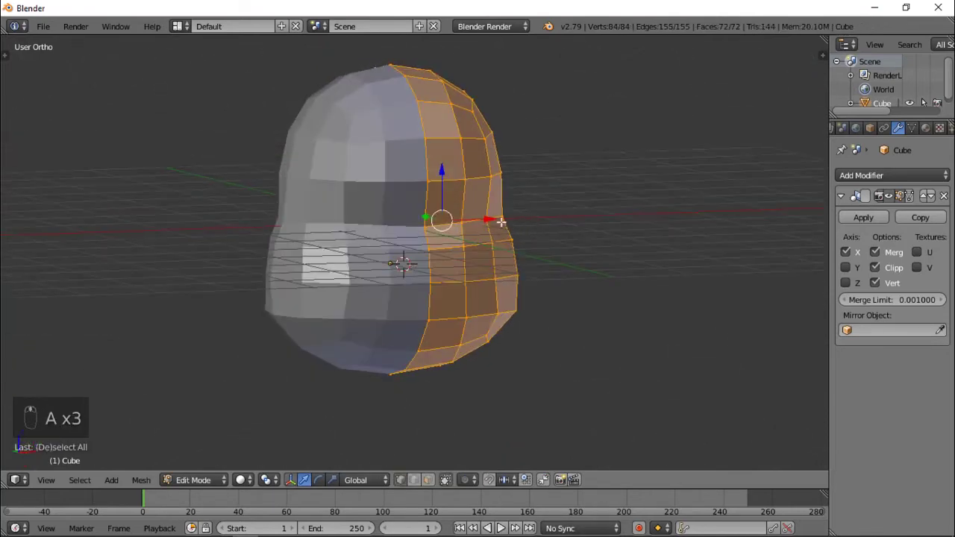
pyautogui.press('KP_1')
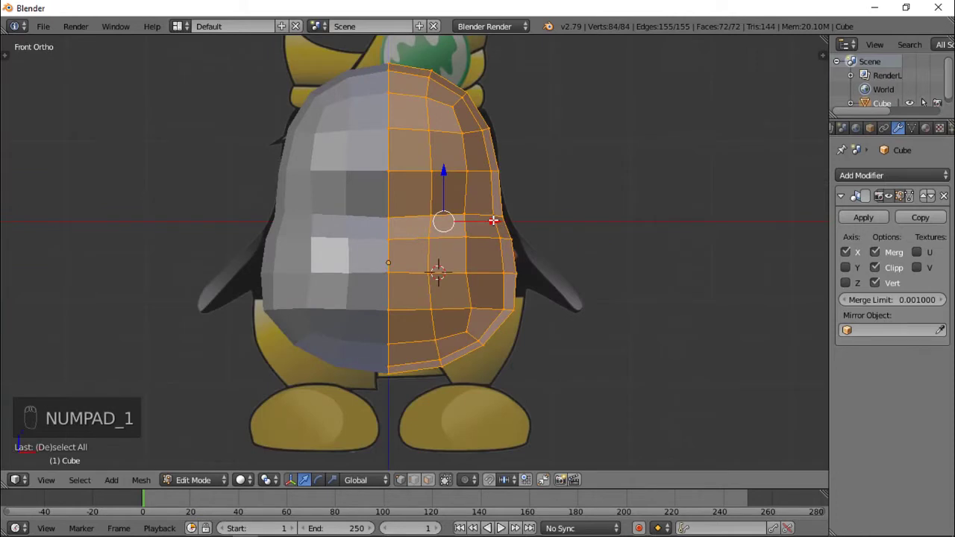
pyautogui.moveTo(493, 222); pyautogui.dragTo(491, 221)
# - Select the lower corner vertices on both sides of the body one after the other in right view and nudge them
pyautogui.press('KP_3')
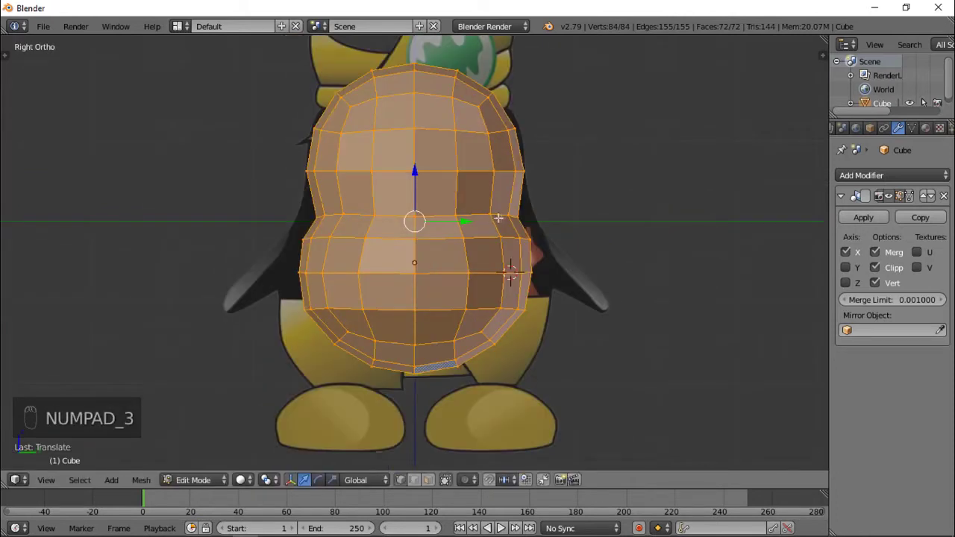
pyautogui.rightClick(345, 326)
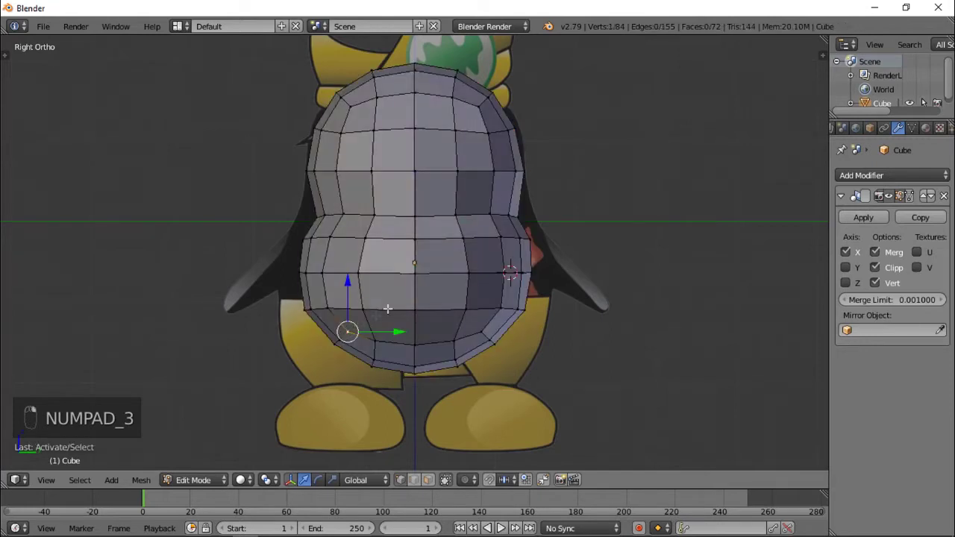
pyautogui.press('g')
pyautogui.click(441, 240)
pyautogui.rightClick(481, 330)
pyautogui.press('g')
pyautogui.click(481, 330)
# - Select all of the body's vertices and apply Smooth to soften the waist
pyautogui.press('a')
pyautogui.scroll(-3, 464, 323)
pyautogui.moveTo(464, 323); pyautogui.dragTo(490, 292, button='middle')
pyautogui.press('Tab')
pyautogui.press('Tab')
pyautogui.press('a')
pyautogui.press('w')
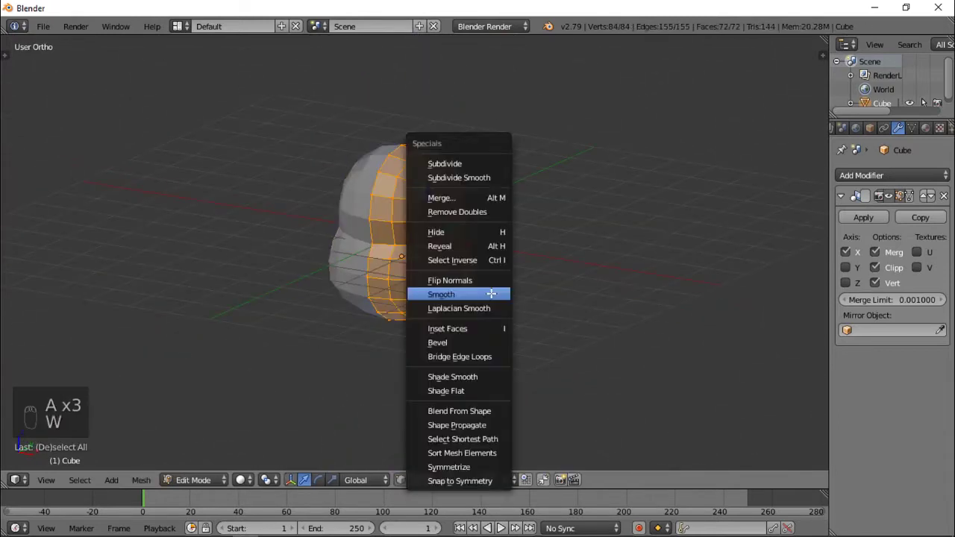
pyautogui.click(479, 292)
pyautogui.press('a')
# - Return to Object Mode and scale the whole body up slightly in front view to fit the background penguin
pyautogui.moveTo(477, 276); pyautogui.dragTo(502, 290, button='middle')
pyautogui.press('Tab')
pyautogui.press('KP_1')
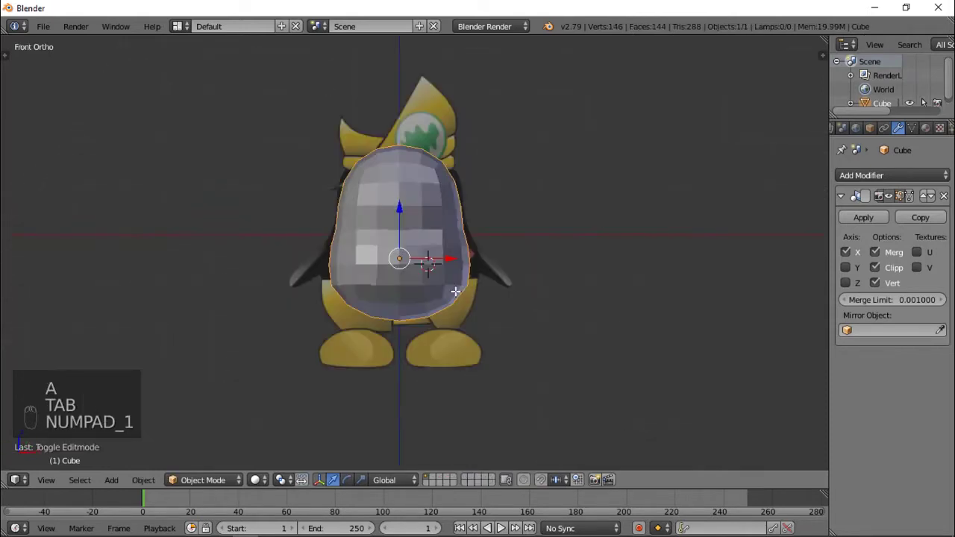
pyautogui.scroll(4, 455, 291)
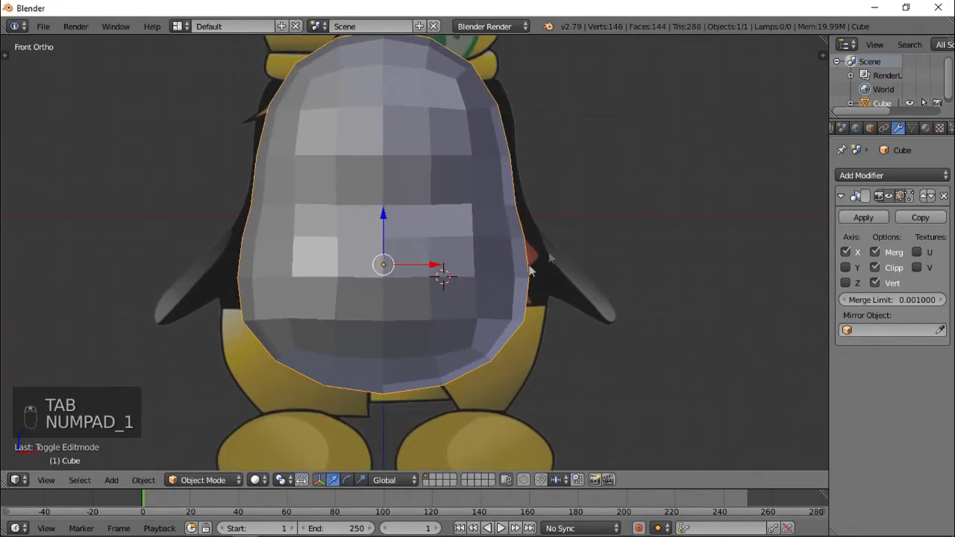
pyautogui.press('s')
pyautogui.click(636, 201)
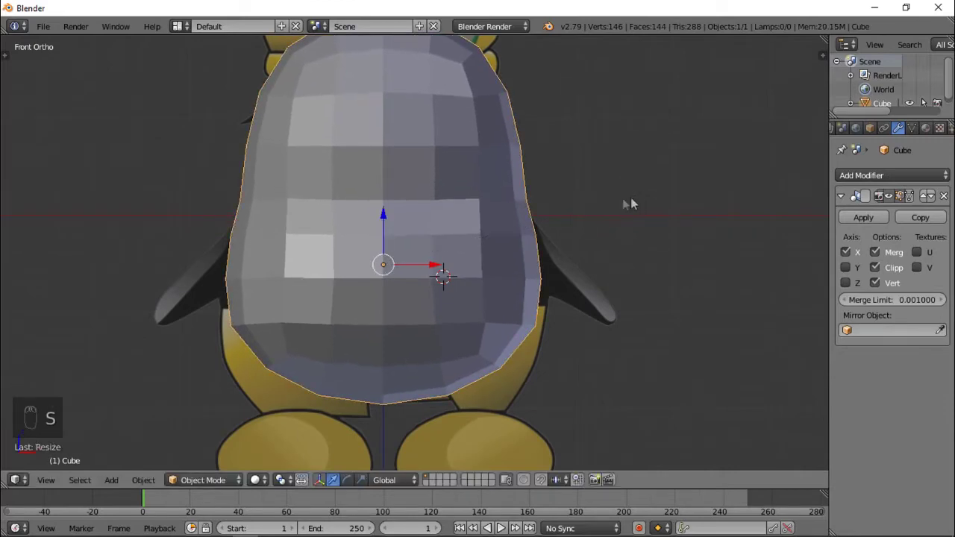
# - Move the body slightly down along Z and compare it with the background image in wireframe
pyautogui.moveTo(384, 216); pyautogui.dragTo(388, 225)
pyautogui.press('z')
pyautogui.scroll(-4, 522, 180)
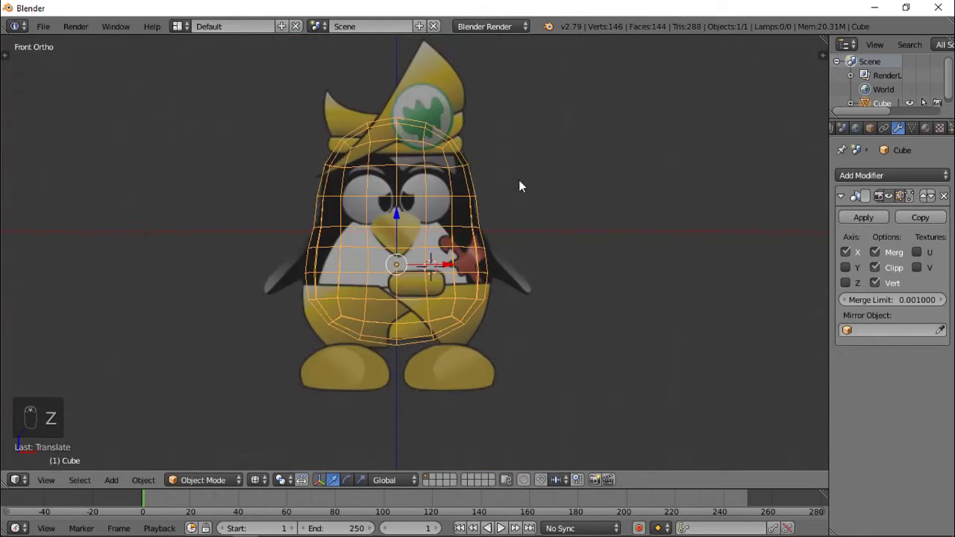
pyautogui.scroll(5, 518, 164)
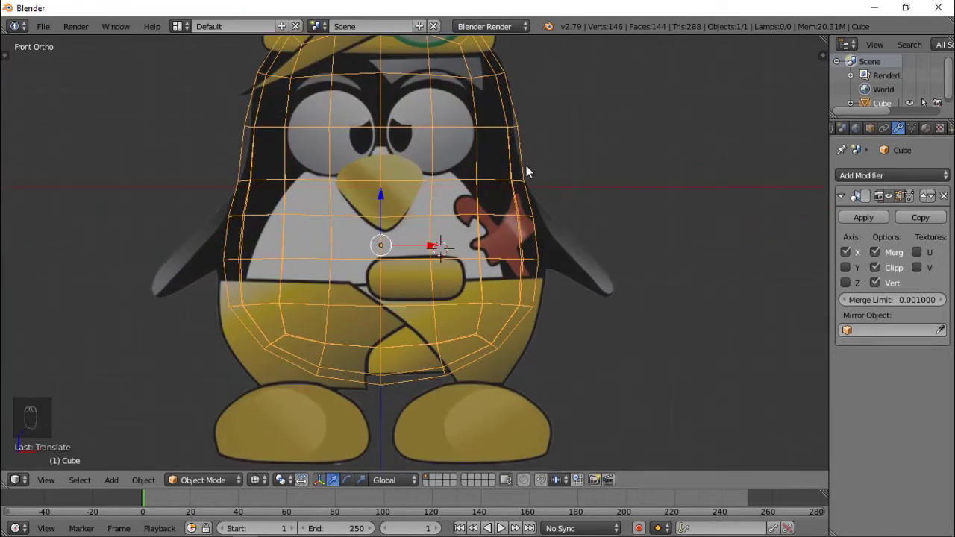
pyautogui.scroll(1, 526, 190)
# - Select the horizontal edge loop at eye level in Edit Mode and move it slightly inward along X
pyautogui.press('Tab')
pyautogui.keyDown('alt'); pyautogui.click(523, 108); pyautogui.keyUp('alt')
pyautogui.keyDown('alt'); pyautogui.click(521, 102); pyautogui.keyUp('alt')
pyautogui.press('g')
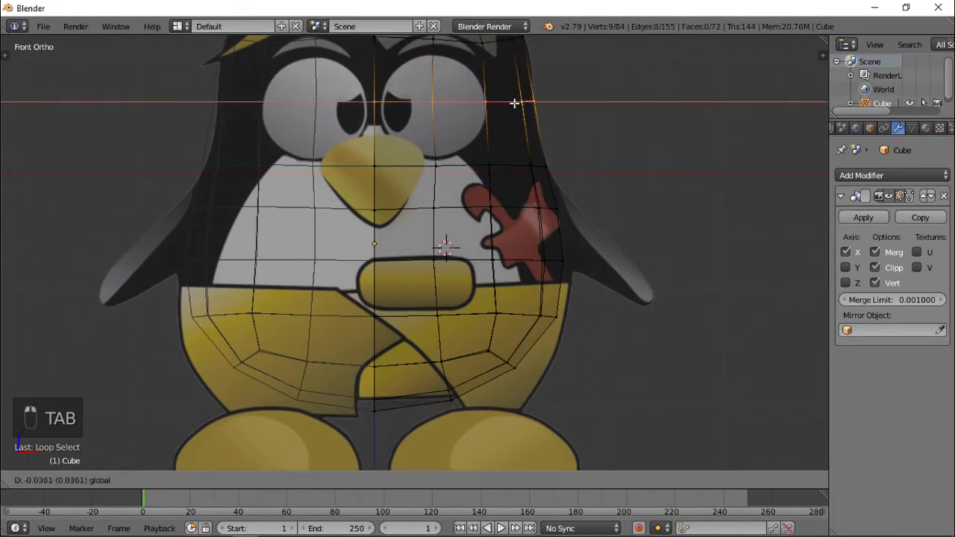
pyautogui.click(519, 102)
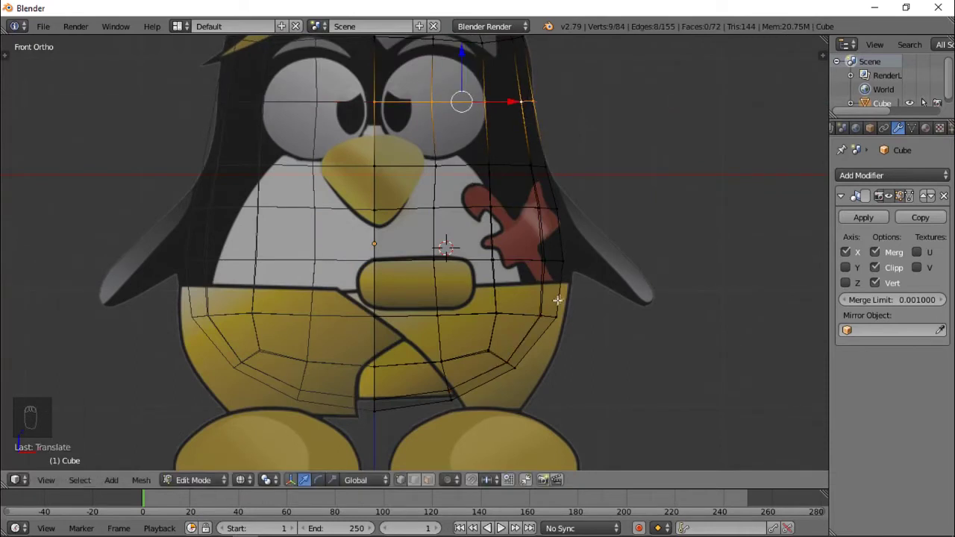
# - Examine the body in solid shading from an angle, then compare it in Object Mode with the front background image
pyautogui.press('a')
pyautogui.press('z')
pyautogui.moveTo(550, 278)
pyautogui.mouseDown(button='middle')
pyautogui.moveTo(505, 249)
pyautogui.moveTo(311, 261)
pyautogui.moveTo(331, 198)
pyautogui.moveTo(418, 147)
pyautogui.moveTo(610, 319)
pyautogui.moveTo(452, 399)
pyautogui.moveTo(310, 395)
pyautogui.moveTo(488, 249)
pyautogui.moveTo(571, 236)
pyautogui.moveTo(533, 253)
pyautogui.mouseUp(button='middle')
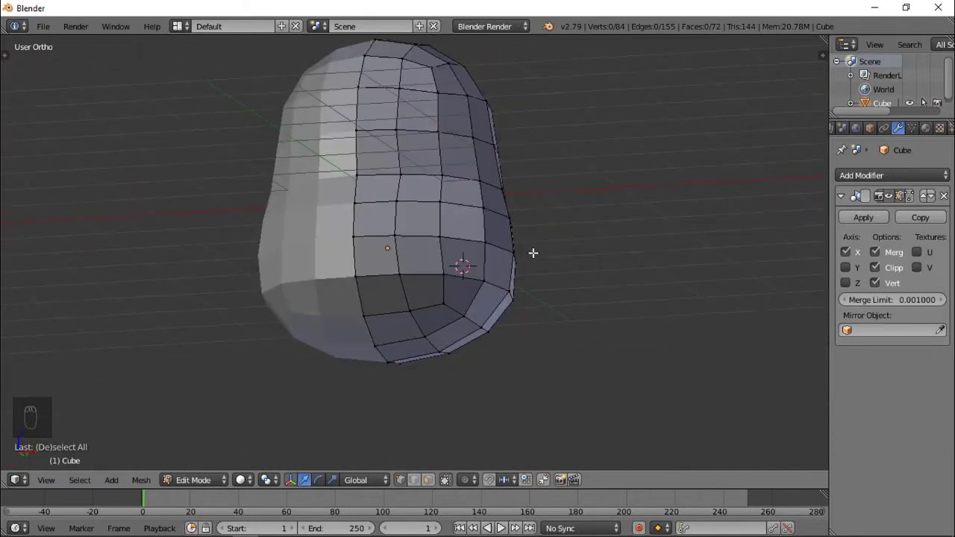
pyautogui.press('KP_1')
pyautogui.press('Tab')
pyautogui.press('z')
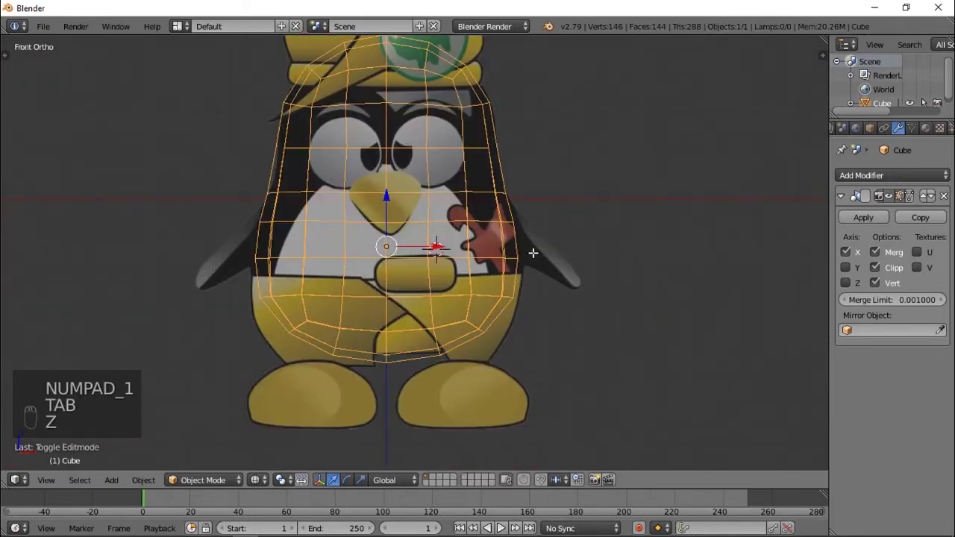
pyautogui.press('a')
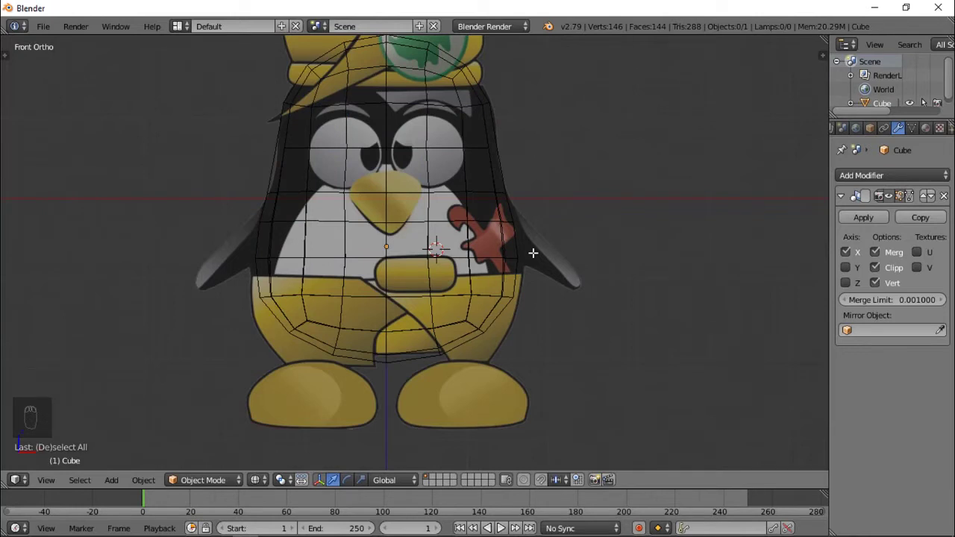
pyautogui.press('z')
pyautogui.press('z')
pyautogui.press('z')
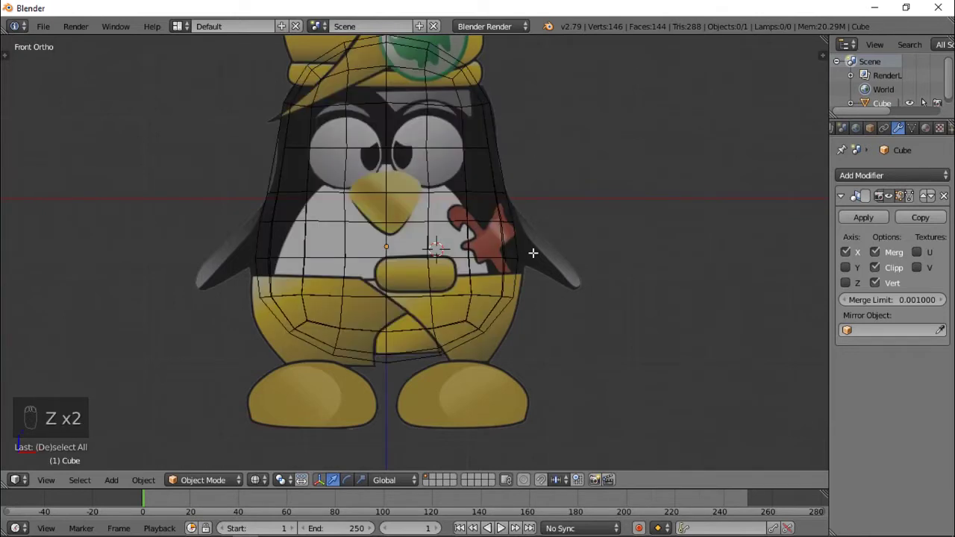
# - Add a UV sphere at the 3D cursor and flatten it into a thin disc along global Z
pyautogui.hotkey('shift', 'a')
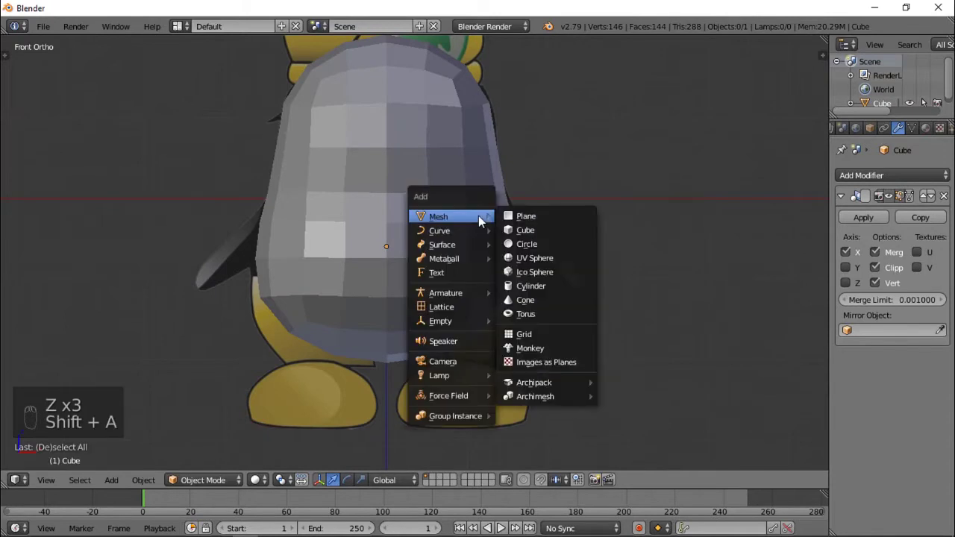
pyautogui.click(532, 258)
pyautogui.press('z')
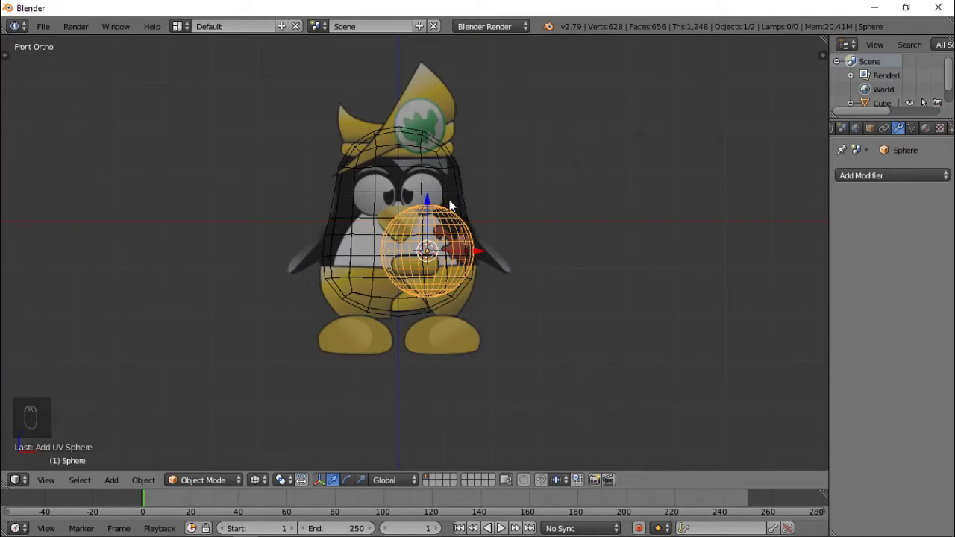
pyautogui.press('s')
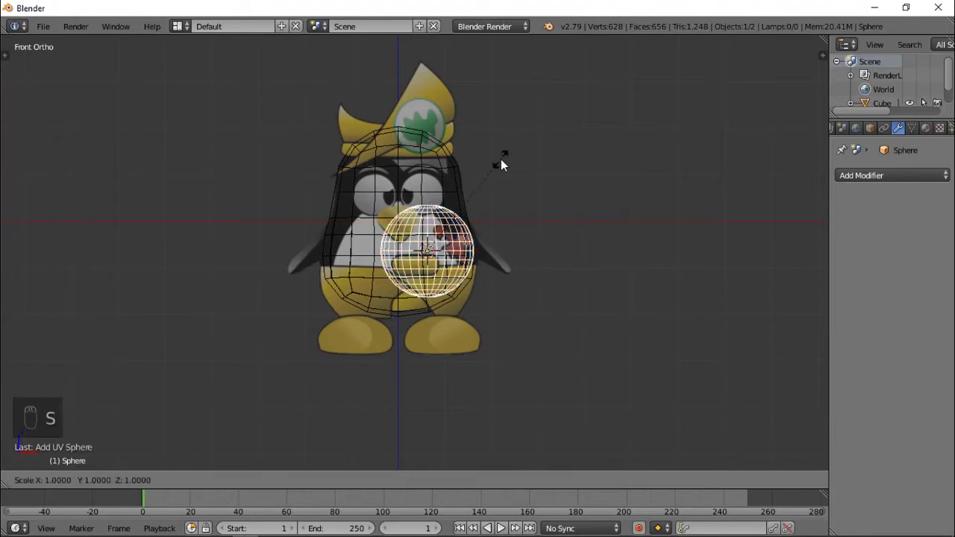
pyautogui.press('z')
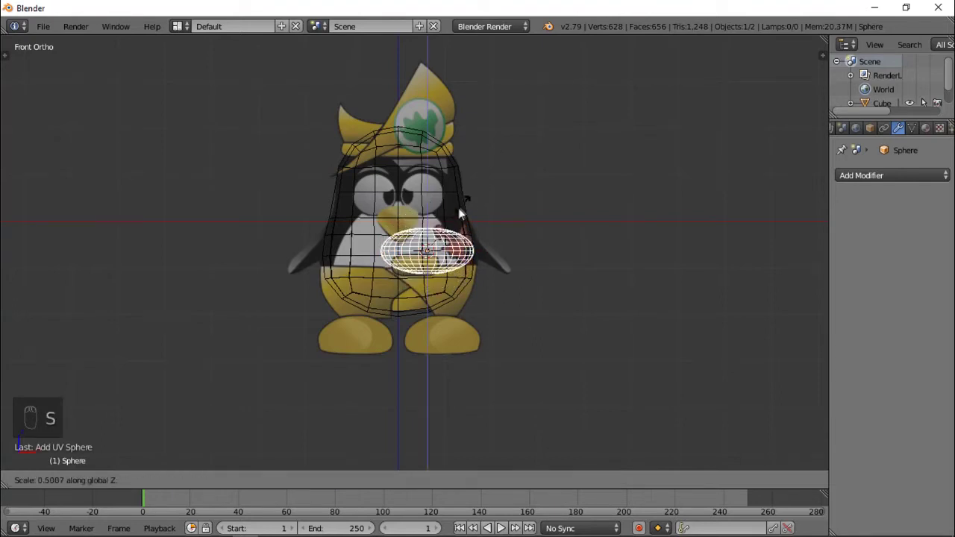
pyautogui.click(459, 237)
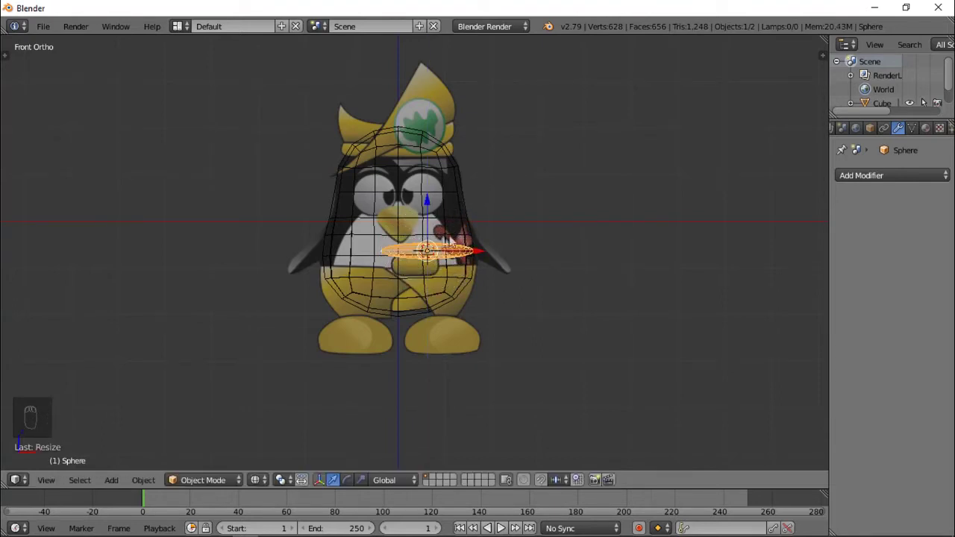
# - Rotate the flattened sphere 90 degrees about the global X axis
pyautogui.scroll(1, 464, 238)
pyautogui.scroll(1, 464, 234)
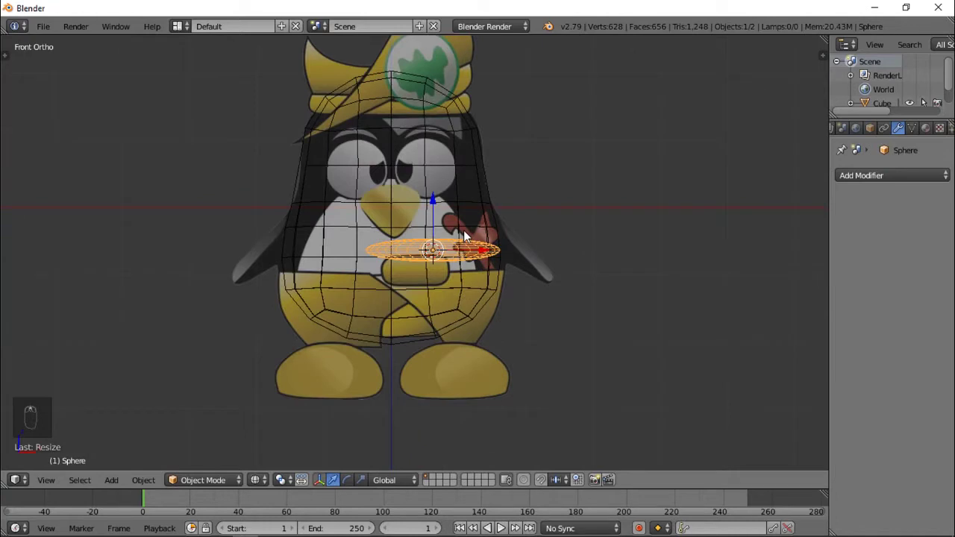
pyautogui.press('r')
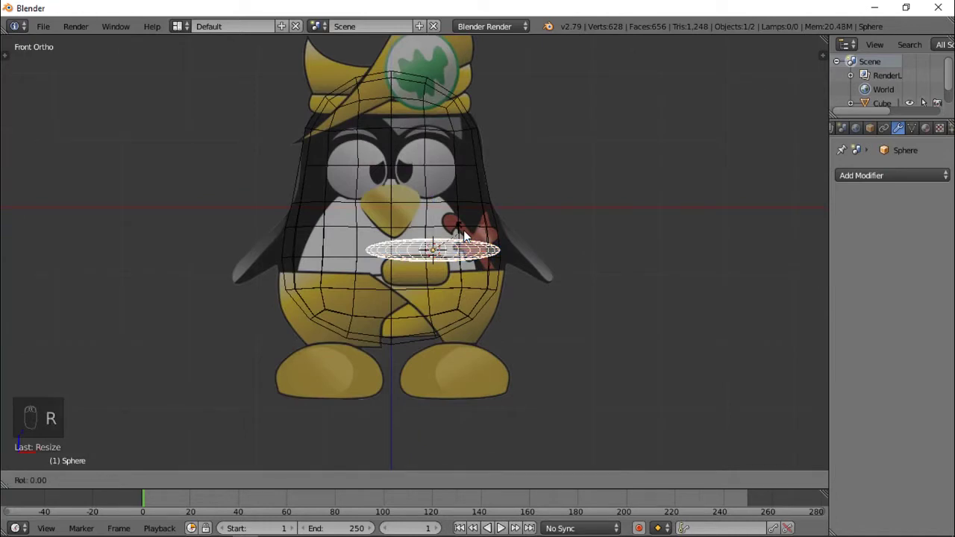
pyautogui.press('x')
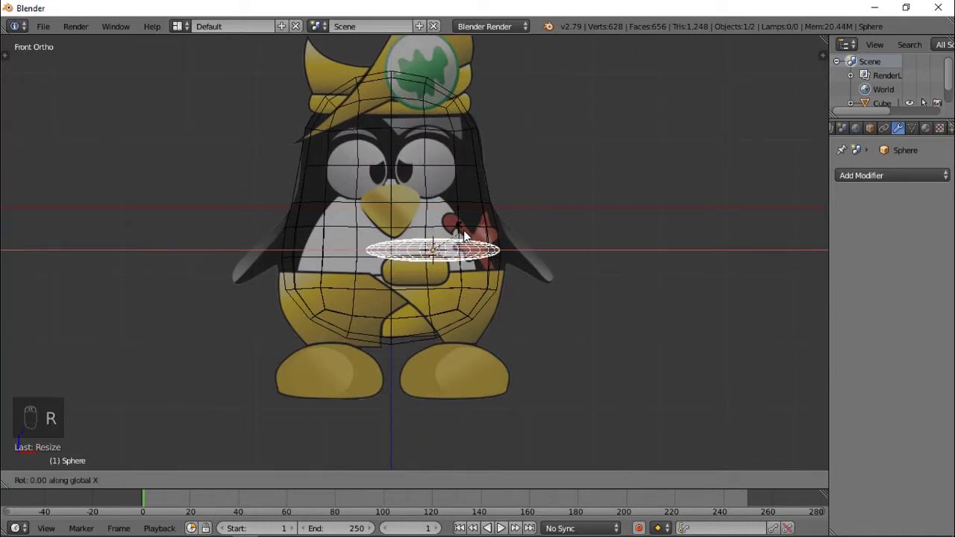
pyautogui.write('90')
pyautogui.press('Return')
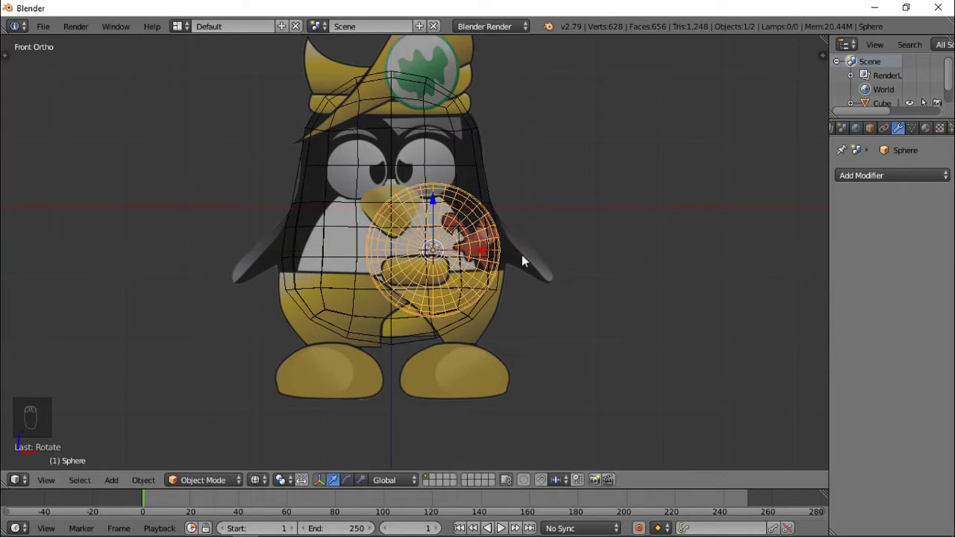
# - Scale the flattened sphere down and move it up onto the penguin's right-hand eye in front view
pyautogui.press('s')
pyautogui.click(487, 265)
pyautogui.scroll(4, 508, 280)
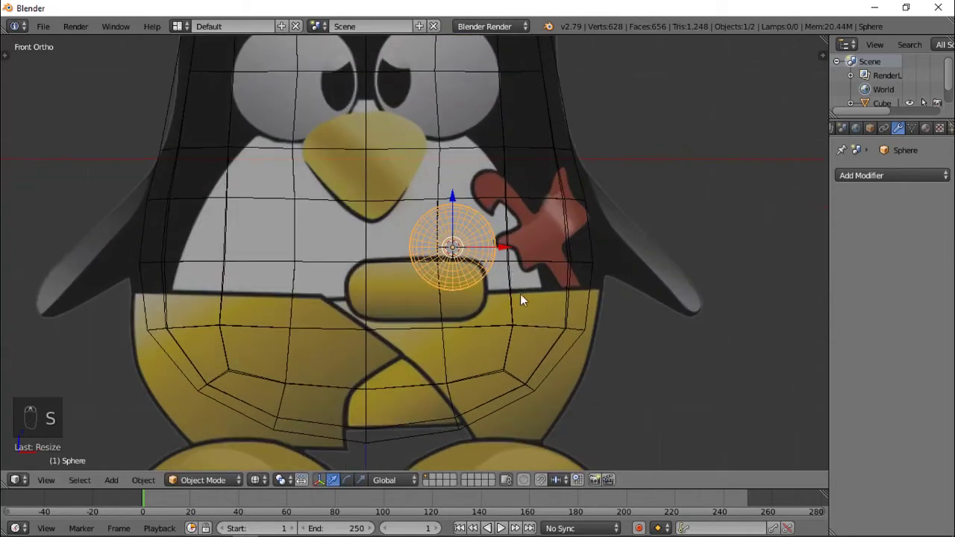
pyautogui.press('g')
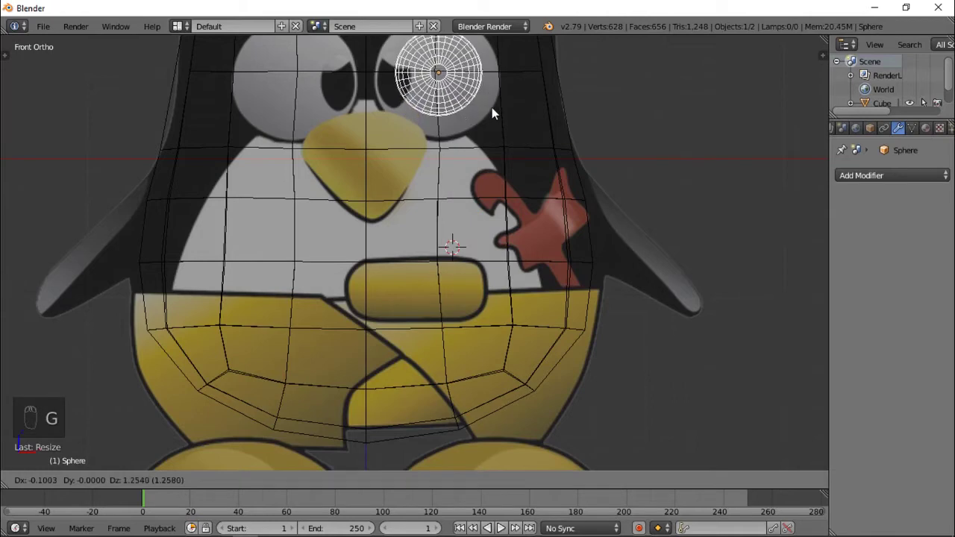
pyautogui.click(492, 109)
# - Enlarge the flattened sphere to about 1.4 times its size, centre it over the eye and check it in solid shading
pyautogui.keyDown('shift'); pyautogui.scroll(4, 522, 157); pyautogui.keyUp('shift')
pyautogui.press('s')
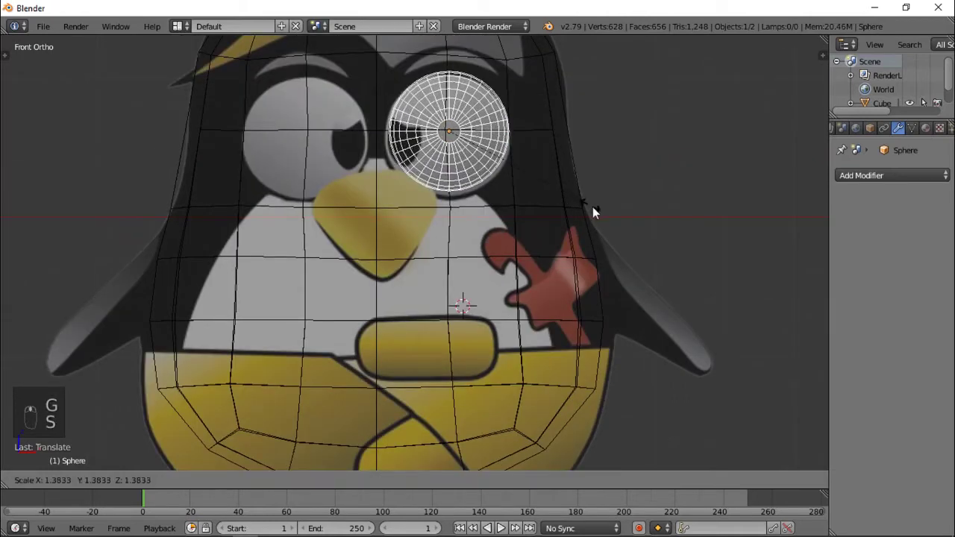
pyautogui.click(596, 210)
pyautogui.press('g')
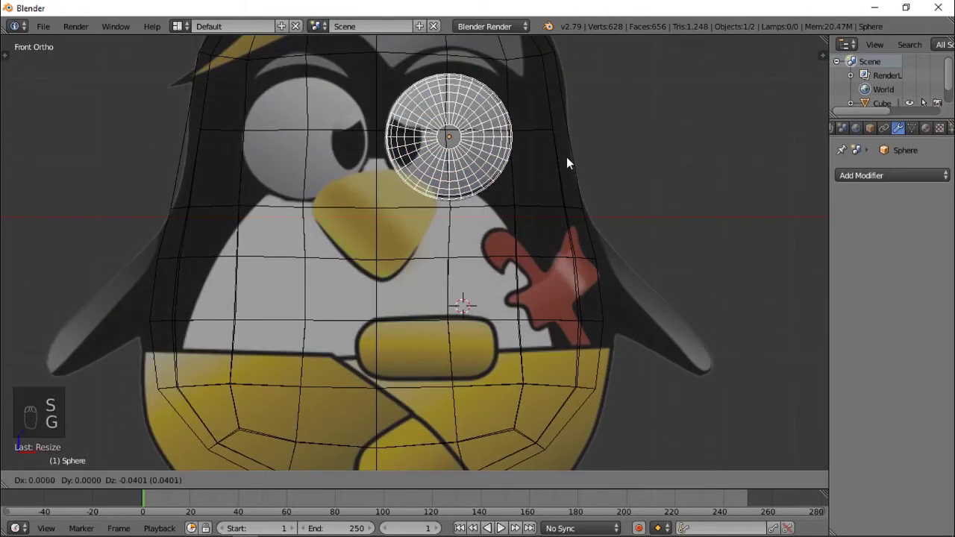
pyautogui.click(566, 157)
pyautogui.moveTo(533, 170); pyautogui.dragTo(477, 193, button='middle')
pyautogui.scroll(-4, 547, 165)
pyautogui.press('z')
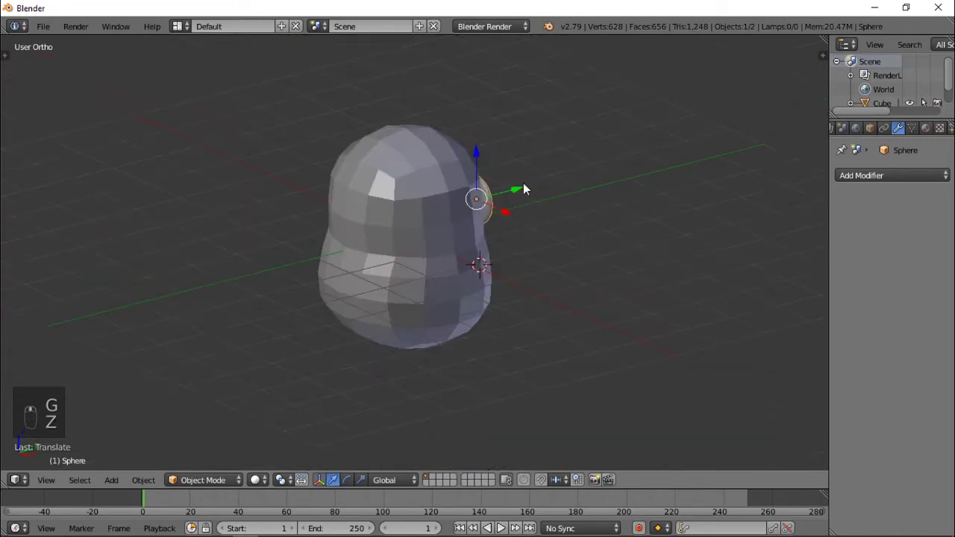
# - Move the flattened sphere along global Y to the front of the penguin's face and frame it closely
pyautogui.press('g')
pyautogui.press('z')
pyautogui.click(413, 224)
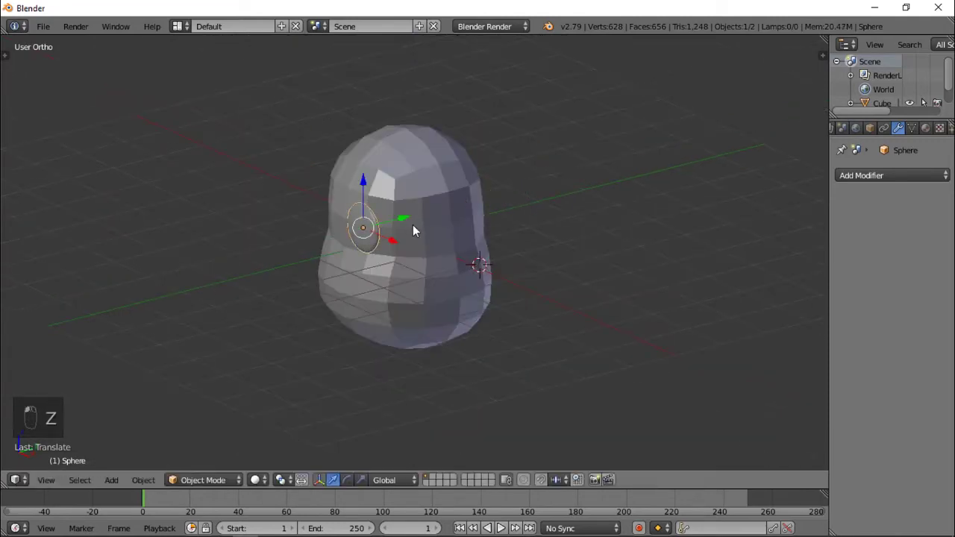
pyautogui.press('KP_Decimal')
pyautogui.moveTo(416, 232); pyautogui.dragTo(514, 239, button='middle')
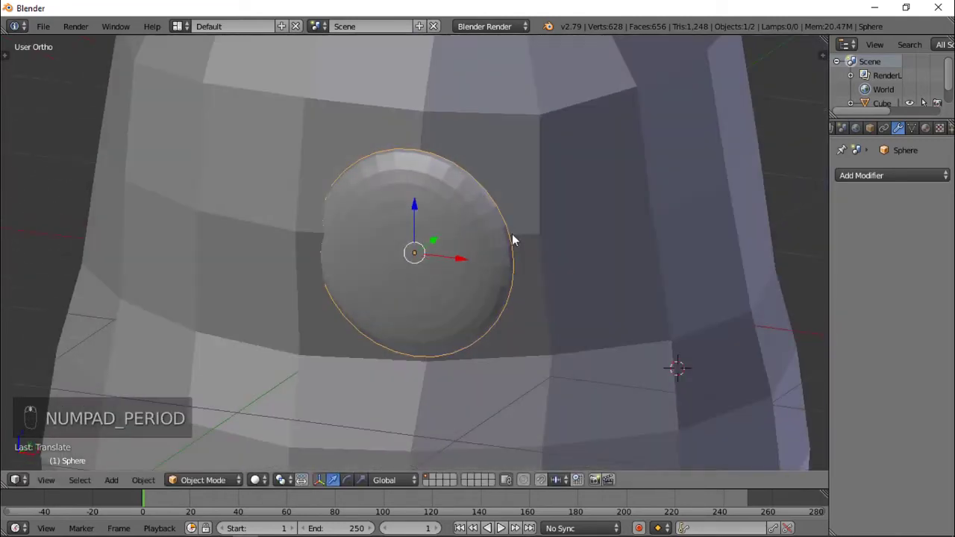
# - Rotate the eye disc to follow the curve of the face and push it into the head along global Y
pyautogui.press('r')
pyautogui.press('r')
pyautogui.click(535, 209)
pyautogui.moveTo(535, 209); pyautogui.dragTo(458, 252, button='middle')
pyautogui.moveTo(459, 252); pyautogui.dragTo(472, 249)
pyautogui.press('r')
pyautogui.click(513, 234)
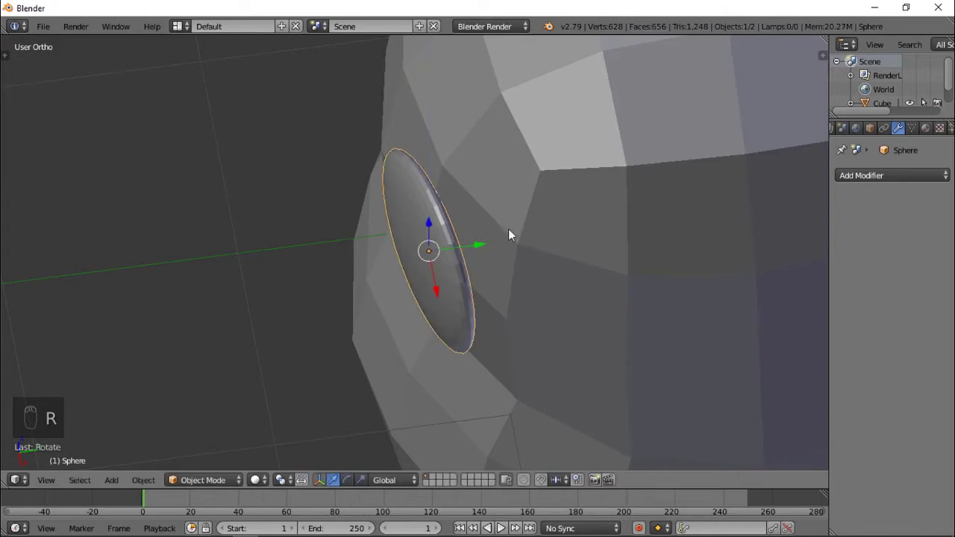
pyautogui.moveTo(473, 239); pyautogui.dragTo(485, 238)
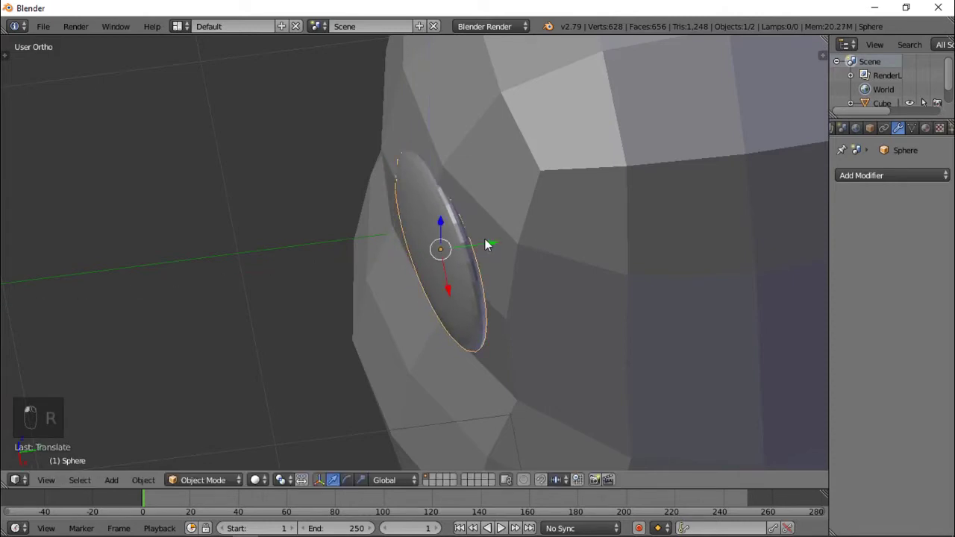
# - Thicken the eye disc along global Y and fine-tune its depth and its rotation about global Z
pyautogui.press('s')
pyautogui.press('y')
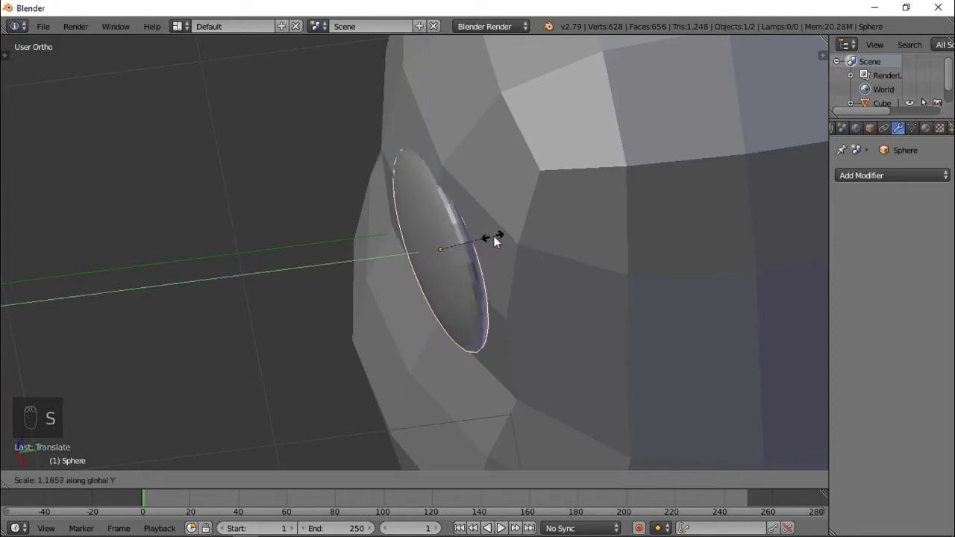
pyautogui.click(498, 235)
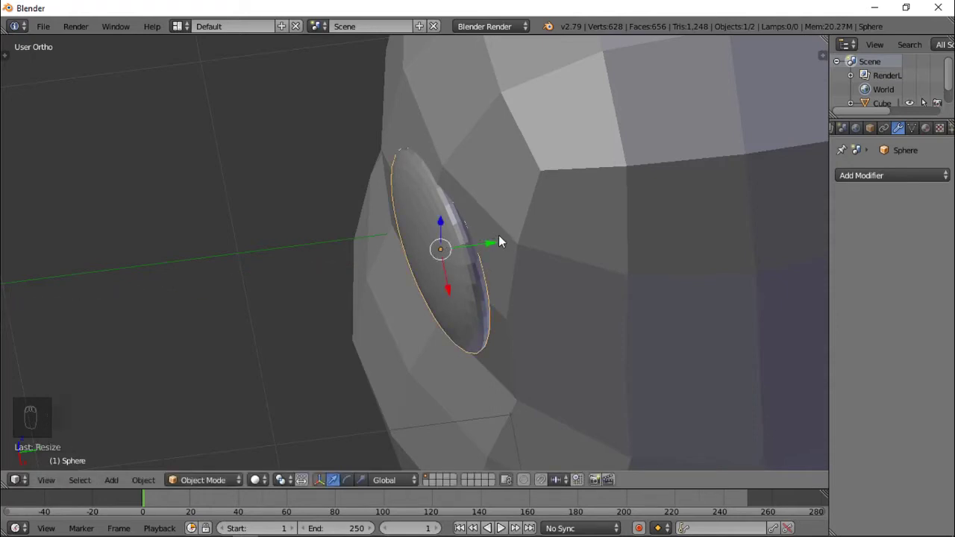
pyautogui.moveTo(491, 245); pyautogui.dragTo(523, 238)
pyautogui.press('r')
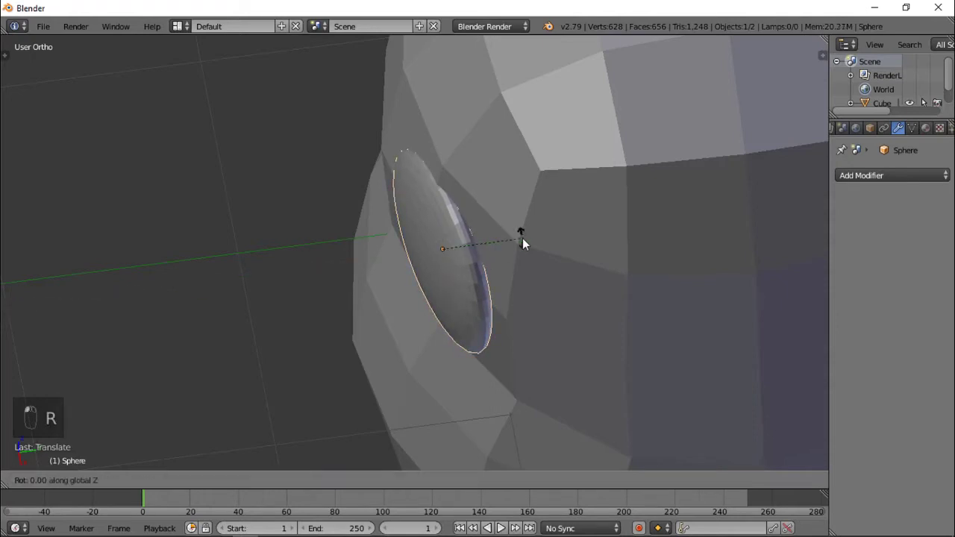
pyautogui.press('z')
pyautogui.click(526, 228)
# - Duplicate the eye disc and move the copy about 1 unit along negative X onto the other reference eye in front view
pyautogui.press('a')
pyautogui.moveTo(526, 227); pyautogui.dragTo(410, 243, button='middle')
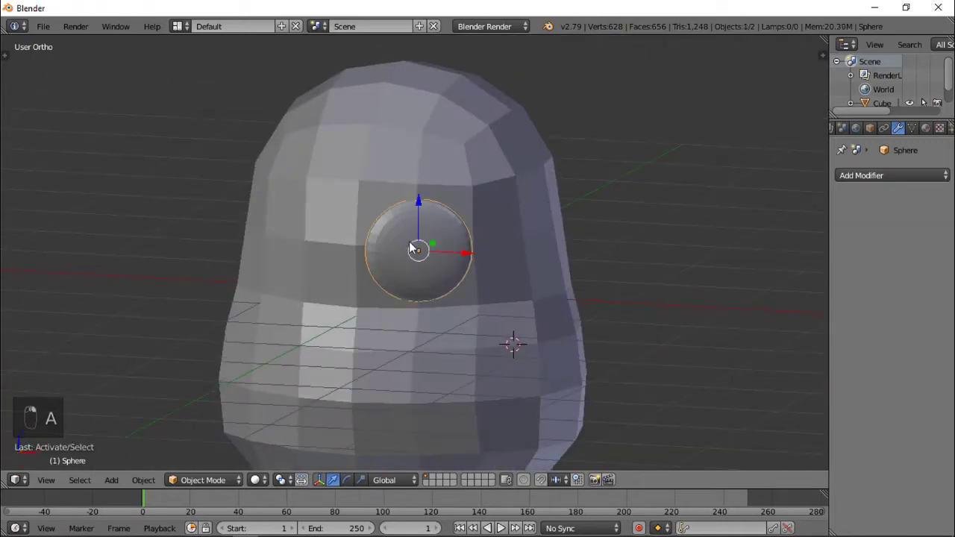
pyautogui.press('KP_1')
pyautogui.press('z')
pyautogui.scroll(3, 412, 251)
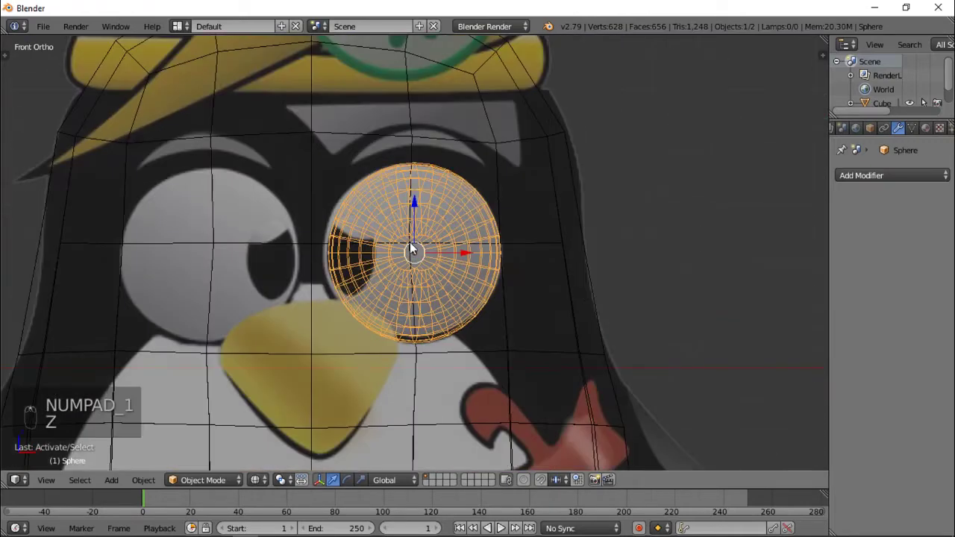
pyautogui.hotkey('shift', 'd')
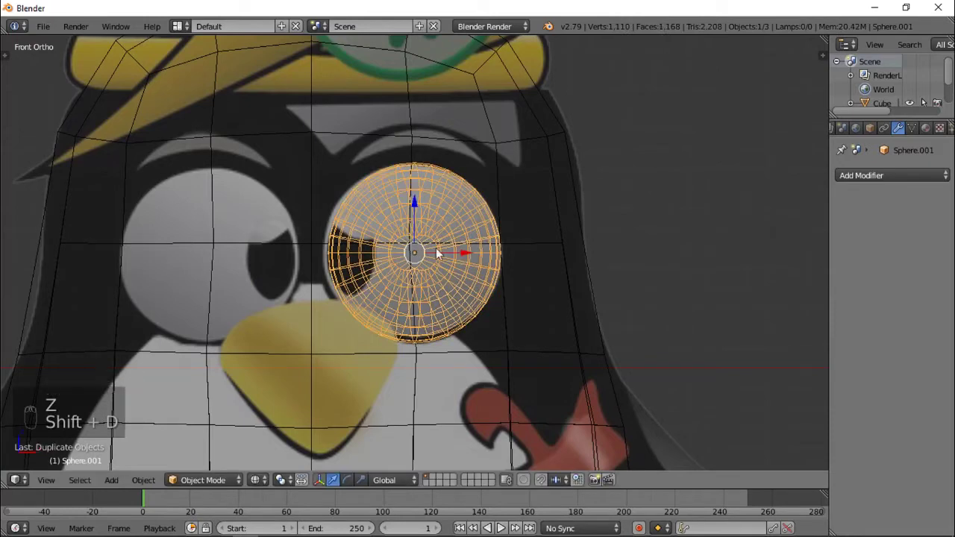
pyautogui.press('x')
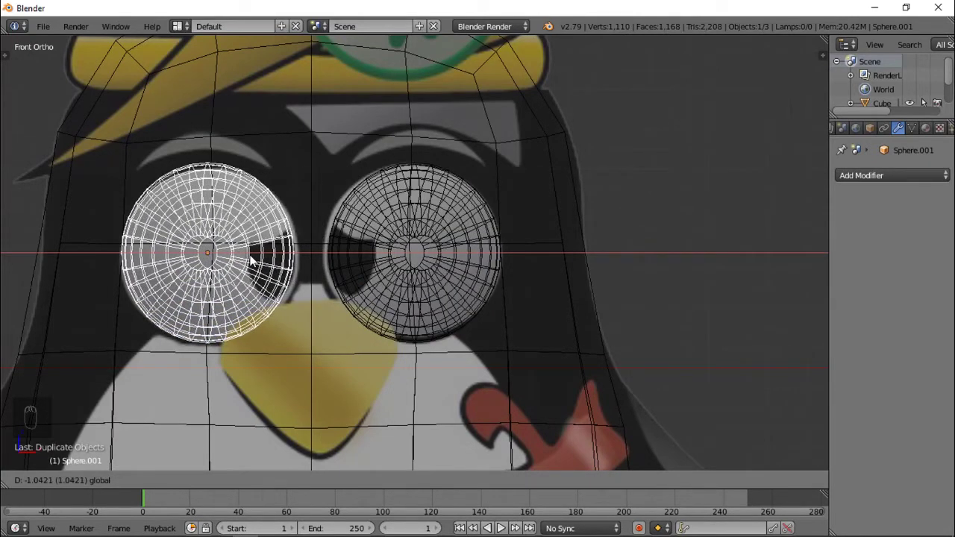
pyautogui.click(252, 258)
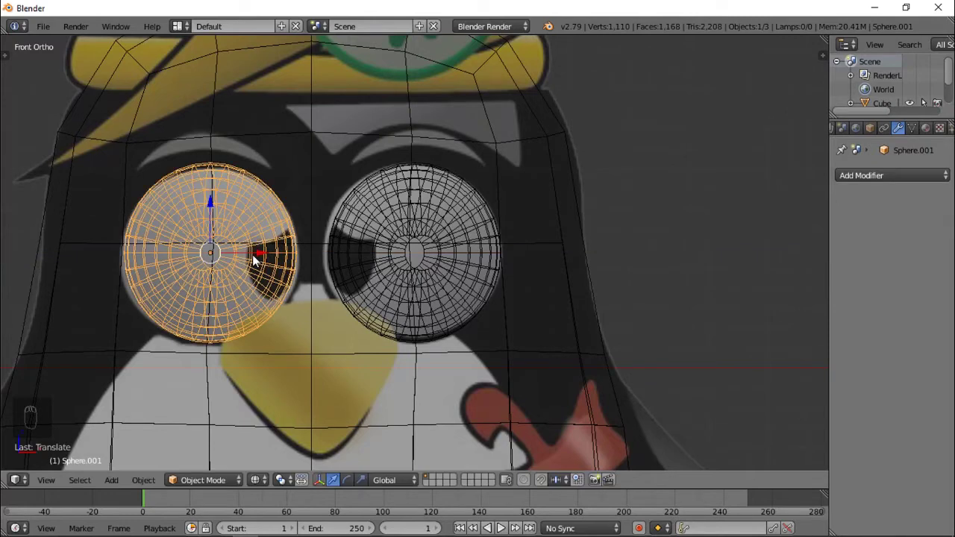
# - Rotate the duplicated eye about global Z so it follows its side of the head, checking it in solid shading
pyautogui.moveTo(314, 227); pyautogui.dragTo(389, 300, button='middle')
pyautogui.press('z')
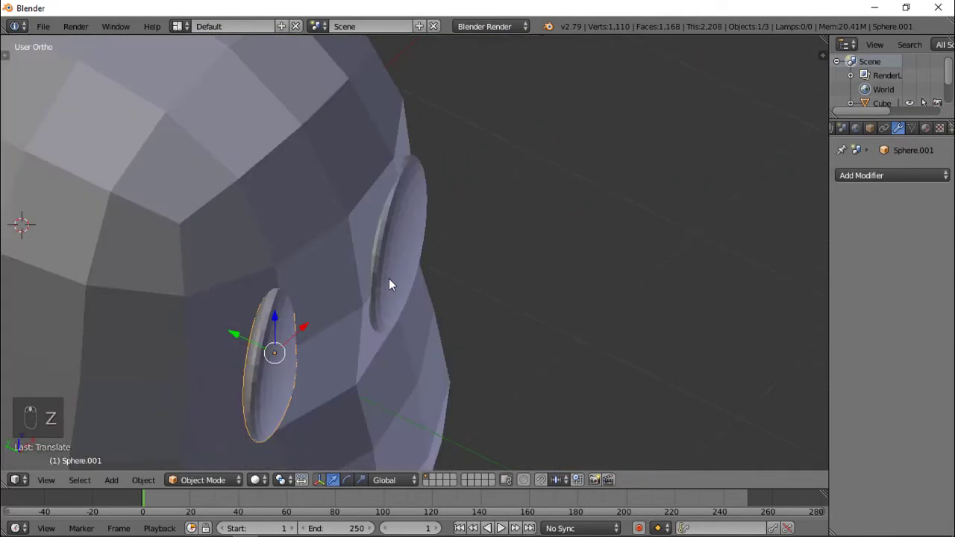
pyautogui.press('r')
pyautogui.press('z')
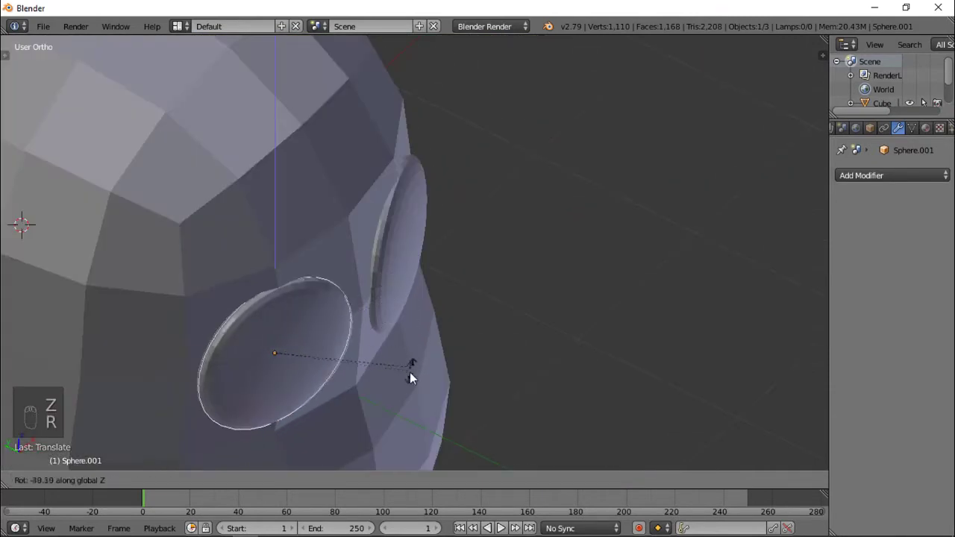
pyautogui.click(396, 375)
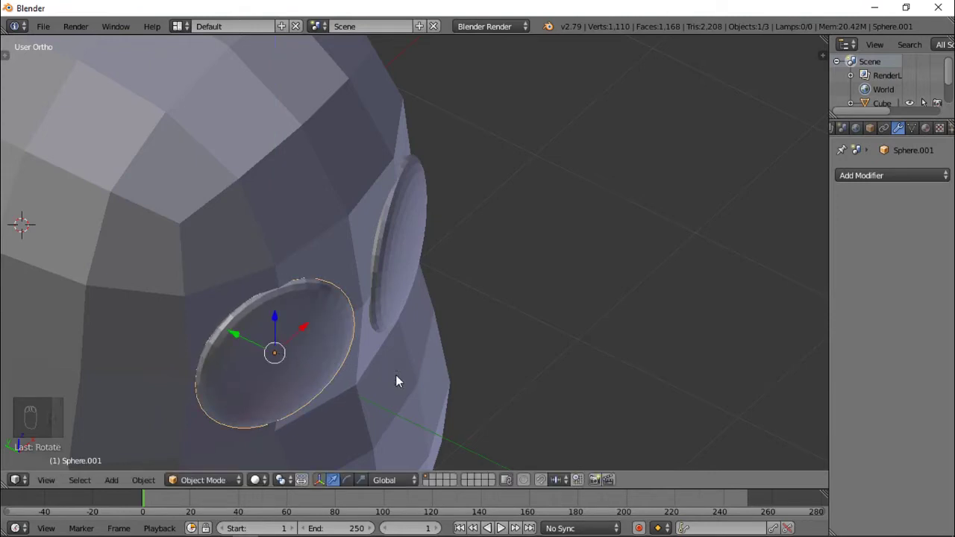
# - Examine how both eyes sit on the head from several angles
pyautogui.press('a')
pyautogui.scroll(-4, 396, 373)
pyautogui.moveTo(396, 373); pyautogui.dragTo(173, 277, button='middle')
pyautogui.moveTo(453, 304); pyautogui.dragTo(420, 305, button='middle')
pyautogui.rightClick(420, 304)
pyautogui.press('a')
pyautogui.moveTo(477, 301); pyautogui.dragTo(441, 228, button='middle')
# - Apply smooth shading to both eye discs and the penguin's body
pyautogui.rightClick(428, 241)
pyautogui.scroll(4, 430, 250)
pyautogui.moveTo(433, 264); pyautogui.dragTo(355, 306, button='middle')
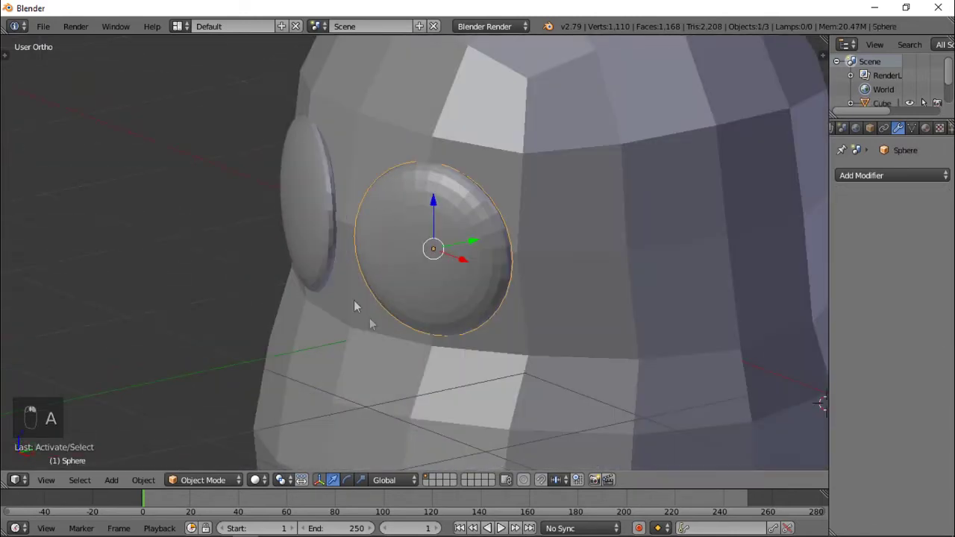
pyautogui.click(6, 58)
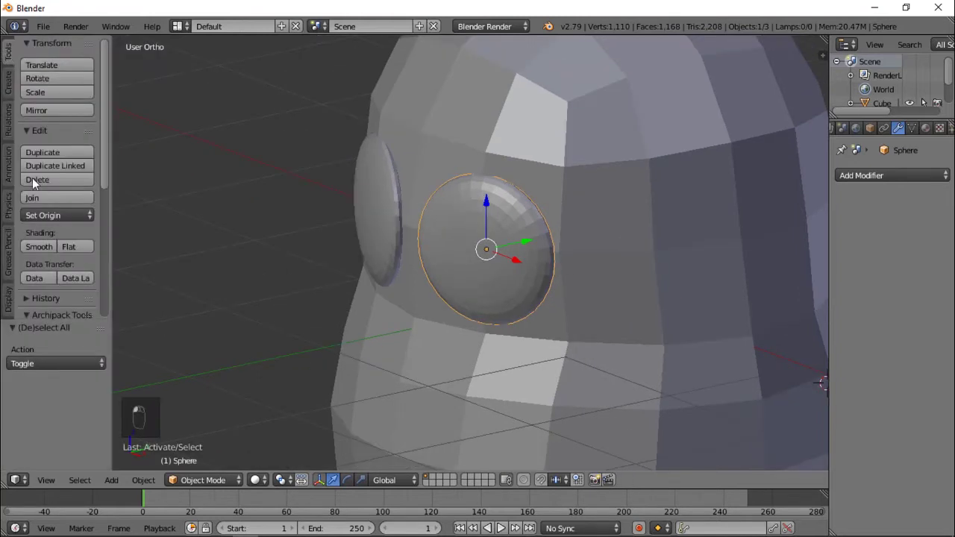
pyautogui.click(42, 246)
pyautogui.rightClick(375, 213)
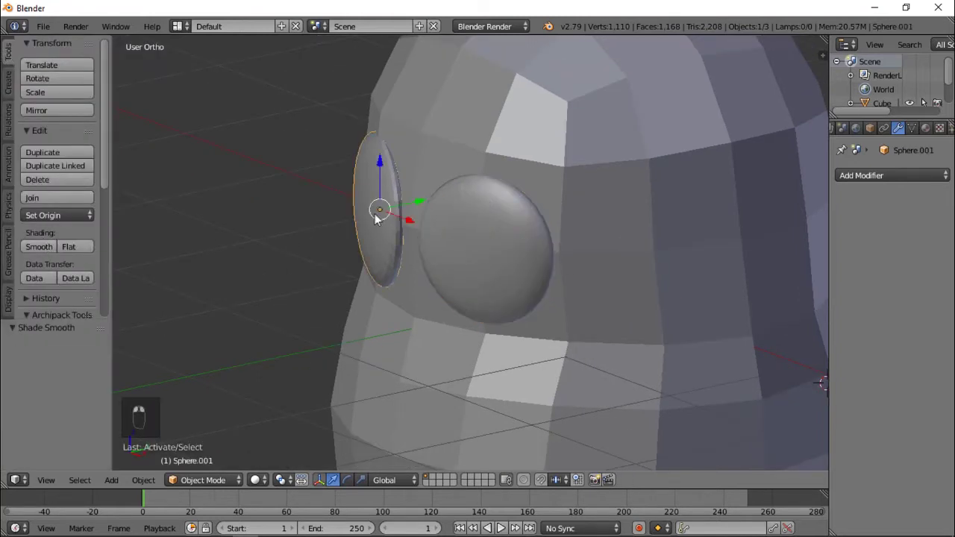
pyautogui.rightClick(526, 137)
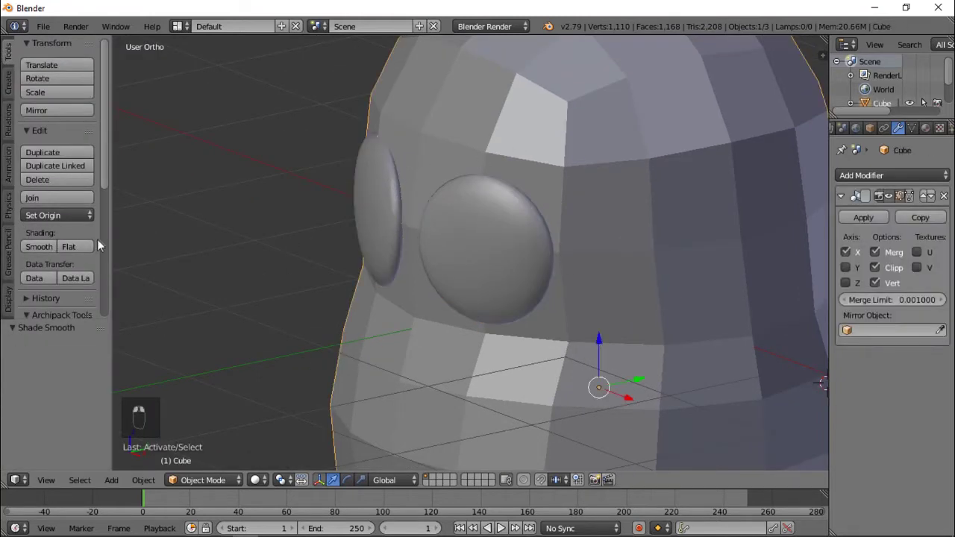
pyautogui.scroll(-5, 456, 247)
pyautogui.press('a')
# - Examine the smoothed model, and compare the eyes and pupils with the reference image in front wireframe view
pyautogui.moveTo(391, 278); pyautogui.dragTo(423, 315, button='middle')
pyautogui.rightClick(460, 247)
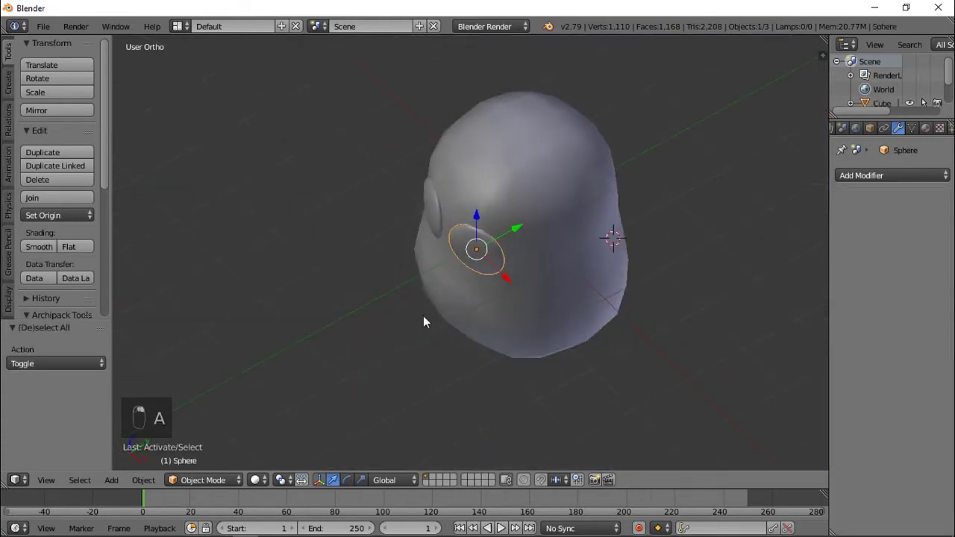
pyautogui.scroll(5, 423, 316)
pyautogui.press('a')
pyautogui.scroll(-4, 423, 315)
pyautogui.press('KP_1')
pyautogui.press('z')
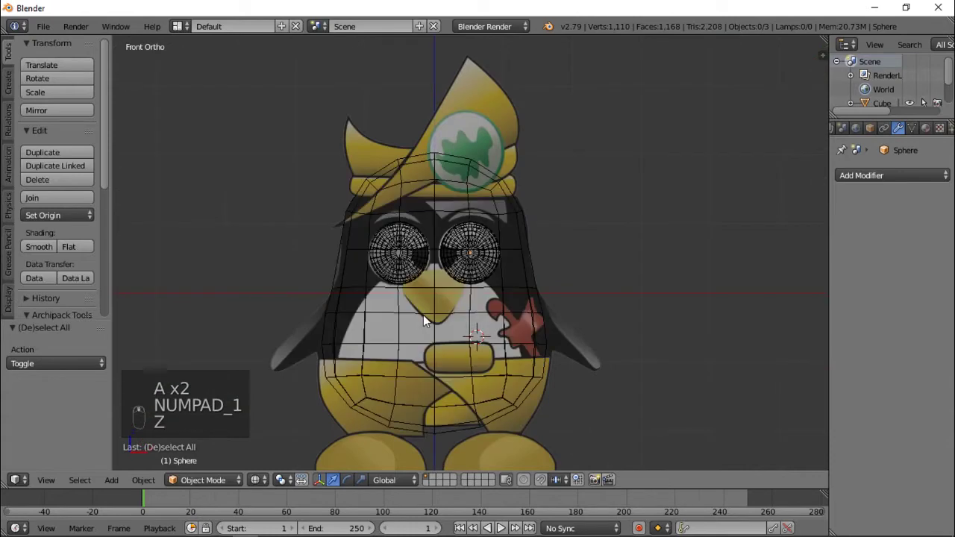
pyautogui.scroll(5, 423, 315)
pyautogui.scroll(3, 423, 313)
pyautogui.scroll(2, 461, 263)
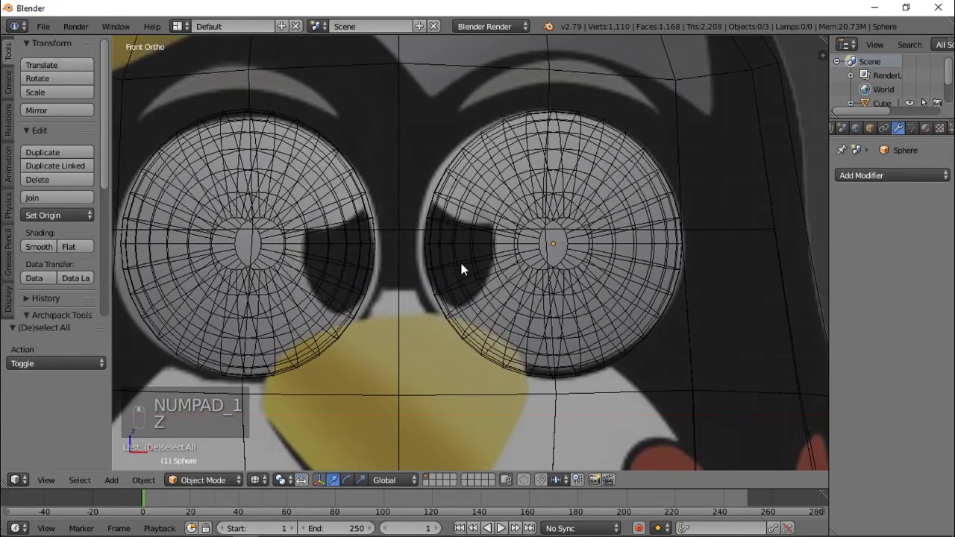
pyautogui.scroll(1, 461, 263)
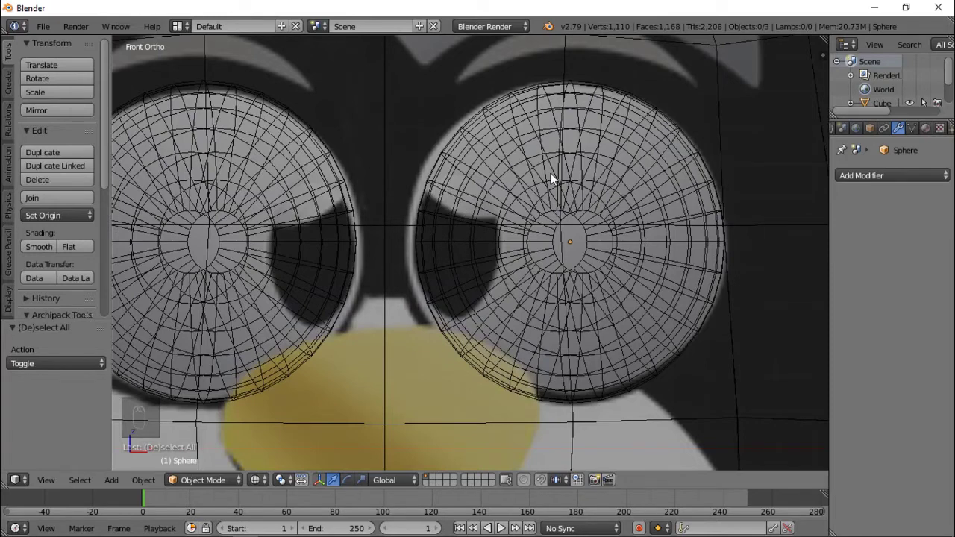
# - Duplicate the right-hand eye disc in place and scale the copy to 0.564 as the base for a pupil
pyautogui.press('z')
pyautogui.scroll(-5, 540, 173)
pyautogui.rightClick(491, 242)
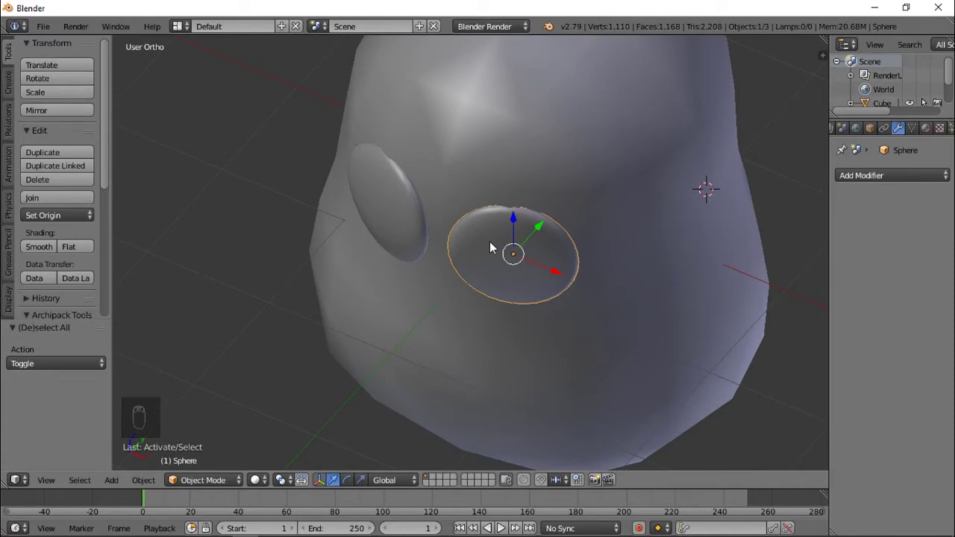
pyautogui.hotkey('shift', 'd')
pyautogui.rightClick(489, 241)
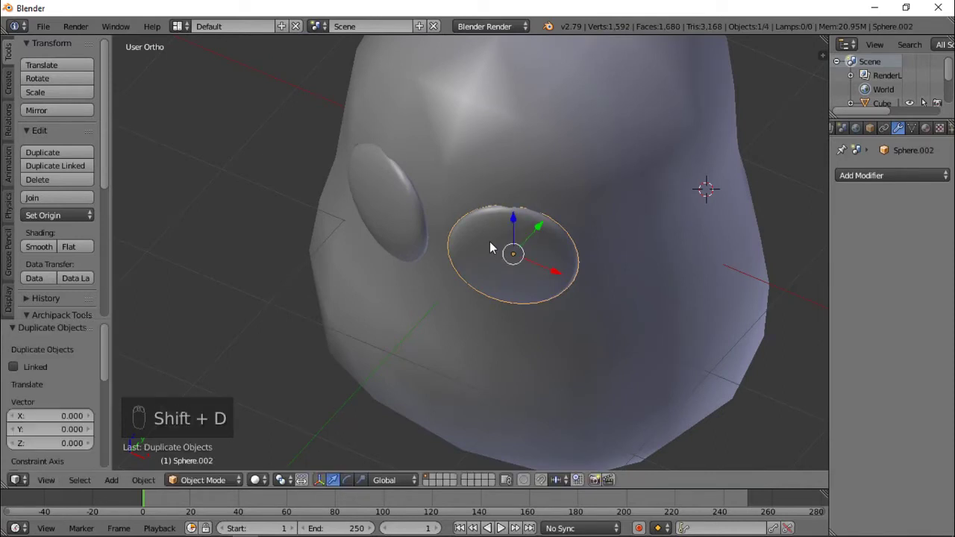
pyautogui.press('s')
pyautogui.click(593, 278)
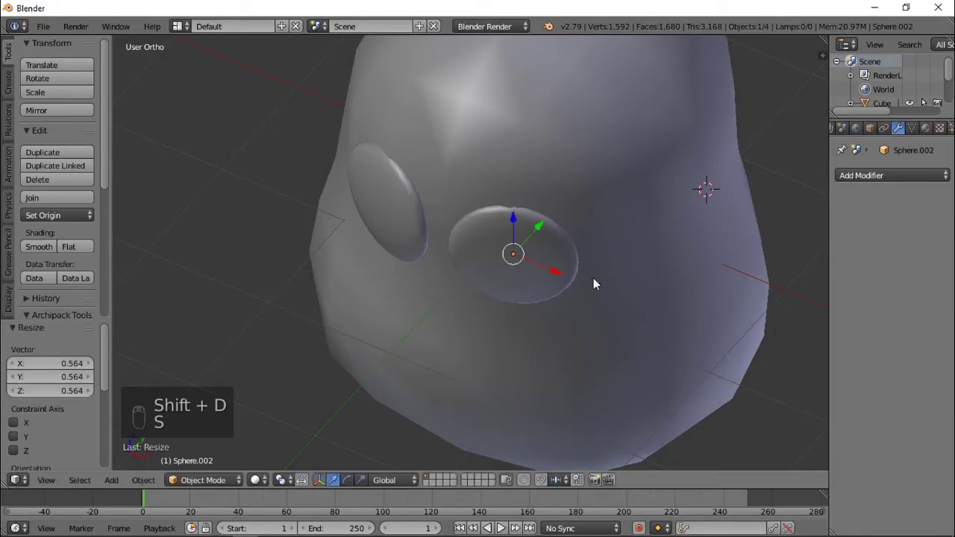
# - In front wireframe view, move the pupil disc over the right-hand eye's reference pupil and scale it to 0.403
pyautogui.press('KP_1')
pyautogui.press('z')
pyautogui.scroll(7, 593, 278)
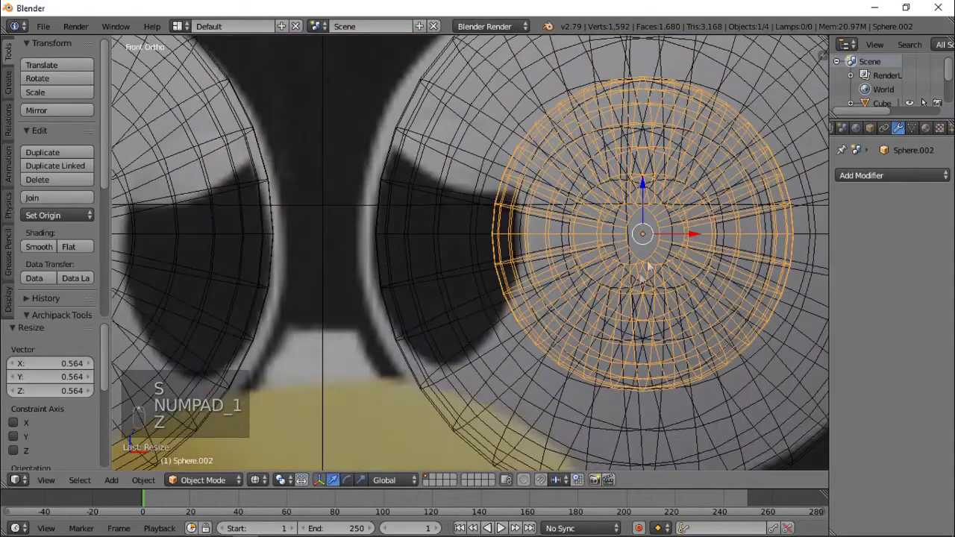
pyautogui.press('g')
pyautogui.click(444, 265)
pyautogui.press('s')
pyautogui.click(526, 268)
pyautogui.press('g')
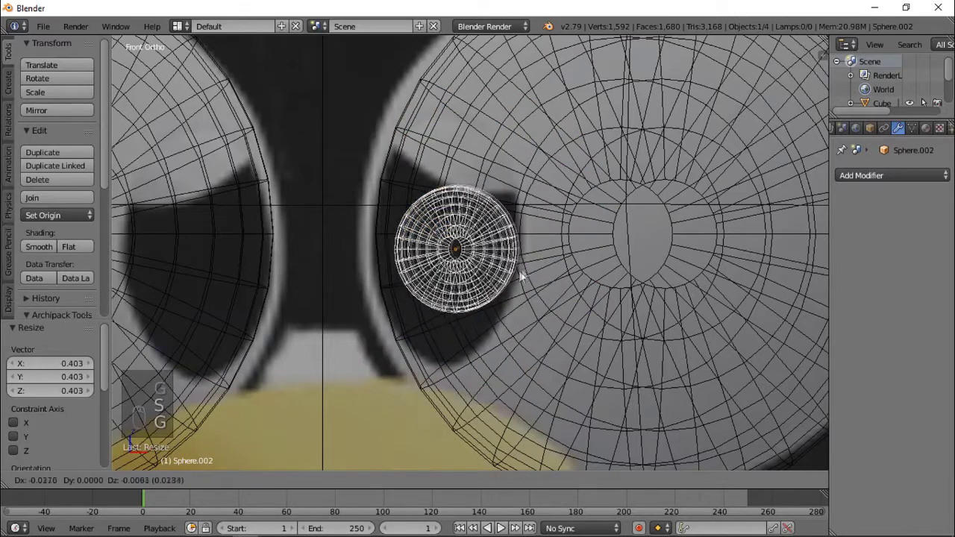
pyautogui.click(510, 275)
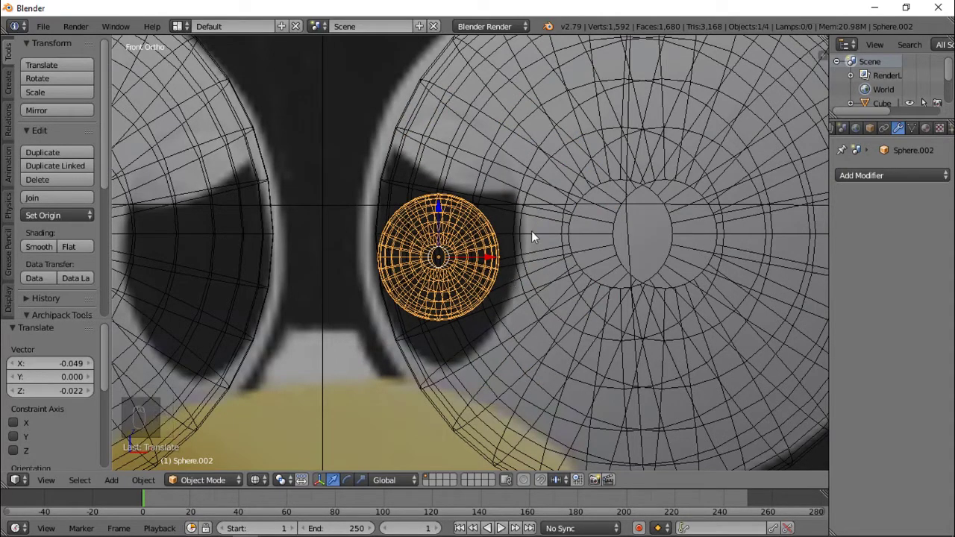
# - Stretch the pupil disc by 1.743 along global Z, recentre it on the reference pupil and scale it up to 1.088
pyautogui.press('s')
pyautogui.press('z')
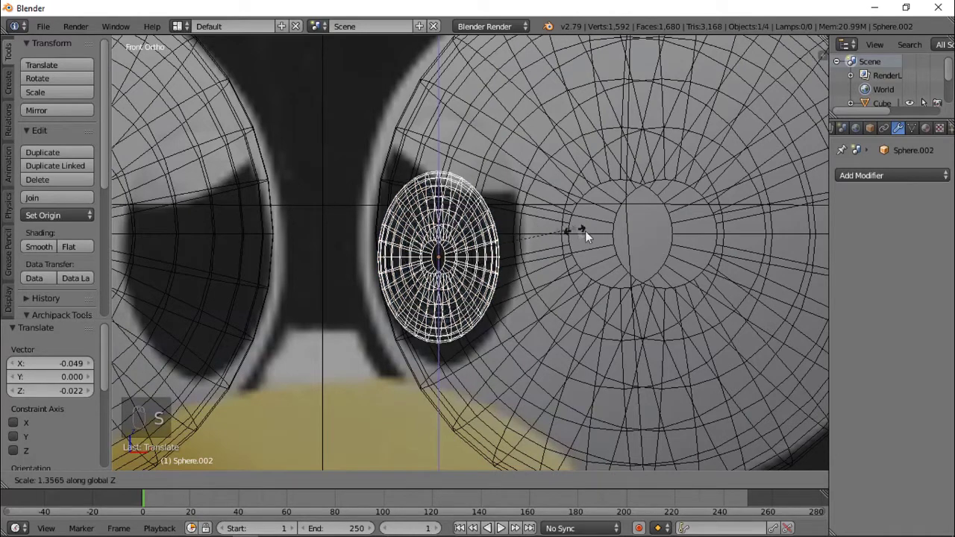
pyautogui.click(604, 234)
pyautogui.press('g')
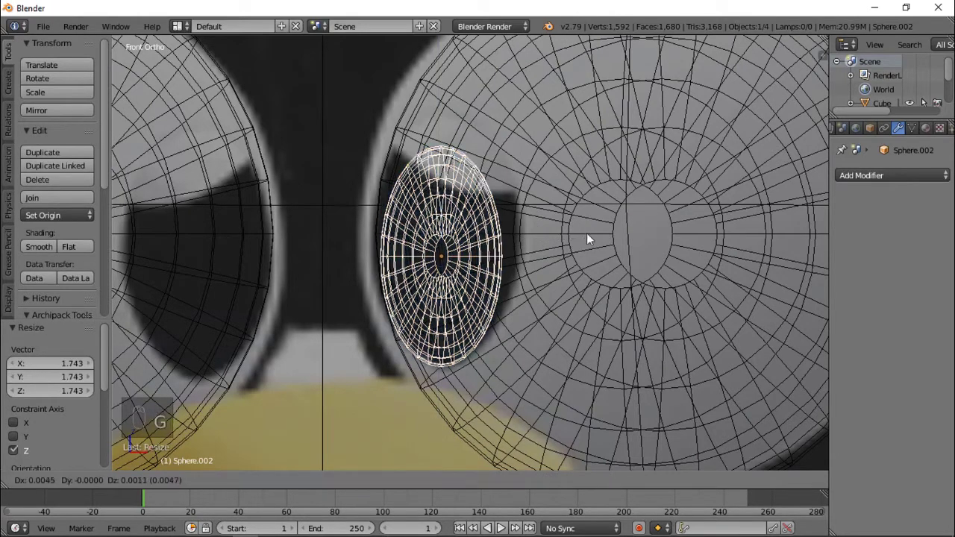
pyautogui.click(593, 227)
pyautogui.press('s')
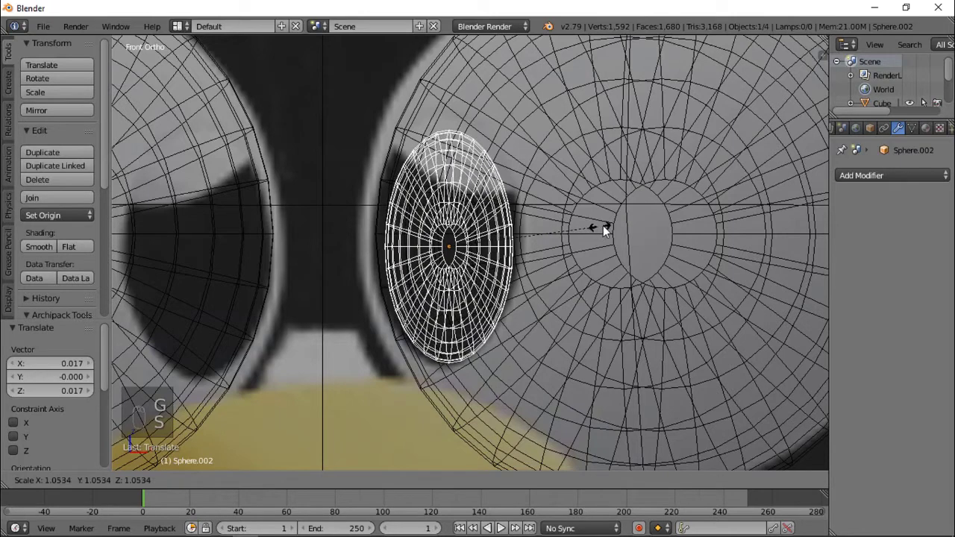
pyautogui.click(604, 226)
# - Move the pupil disc -0.229 along global Y in front of the eye and check it from the top in solid shading
pyautogui.press('z')
pyautogui.moveTo(524, 260)
pyautogui.mouseDown(button='middle')
pyautogui.moveTo(512, 263)
pyautogui.moveTo(554, 205)
pyautogui.mouseUp(button='middle')
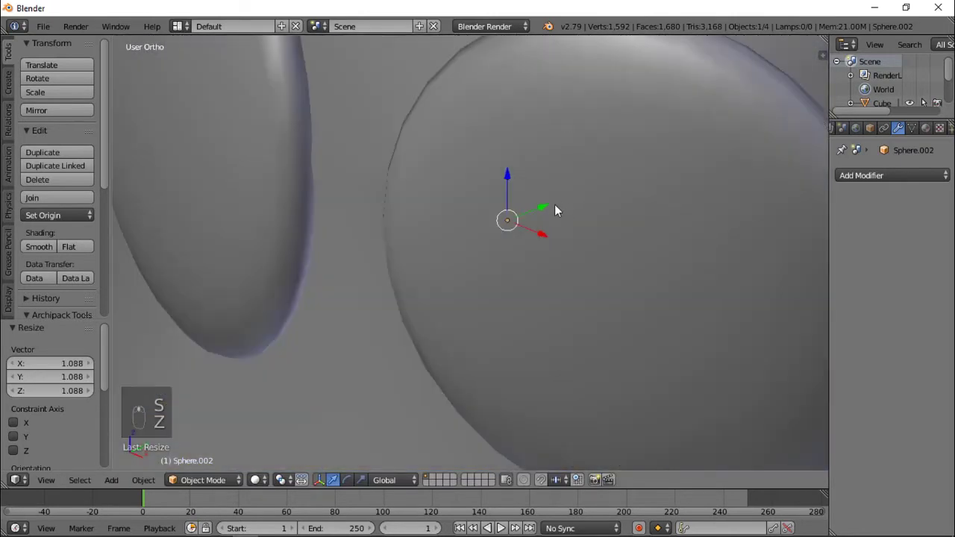
pyautogui.press('g')
pyautogui.press('y')
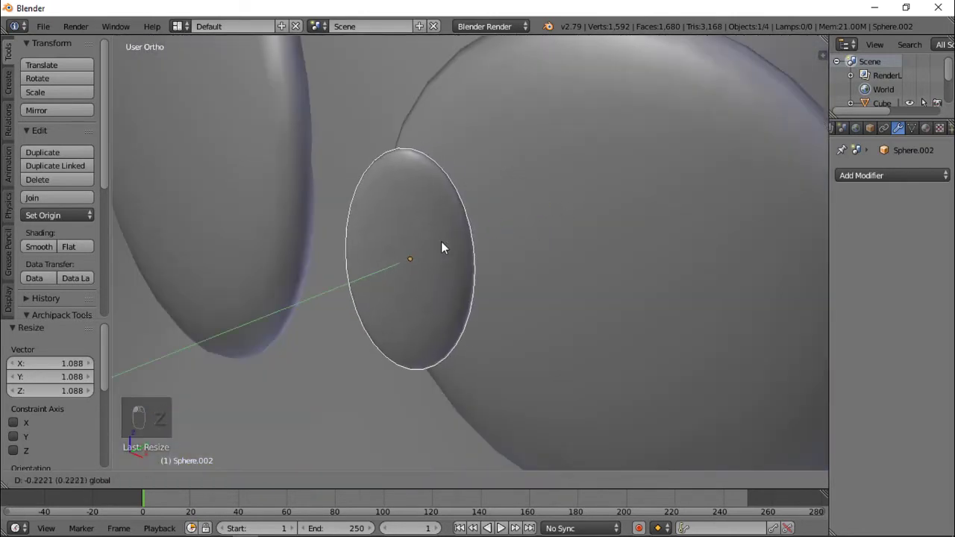
pyautogui.click(441, 241)
pyautogui.moveTo(473, 264); pyautogui.dragTo(490, 309, button='middle')
pyautogui.press('KP_7')
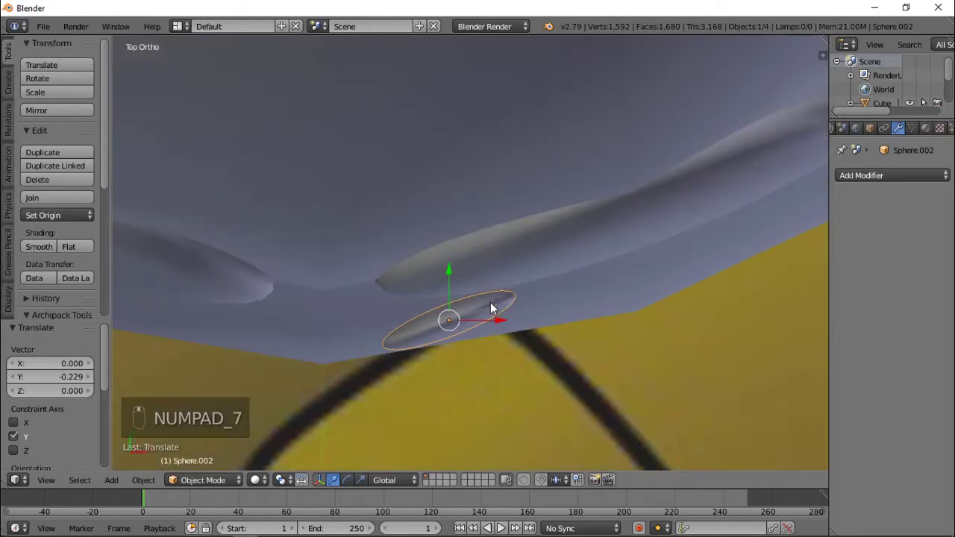
# - Rotate the right-hand pupil disc -19.4° about global Z and move it along global Y back against the eye
pyautogui.scroll(1, 515, 281)
pyautogui.press('r')
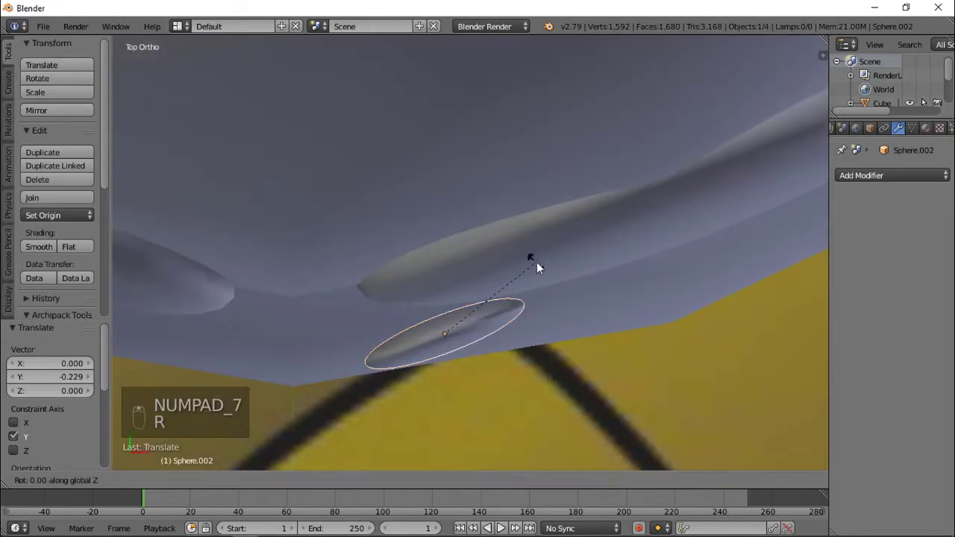
pyautogui.click(562, 294)
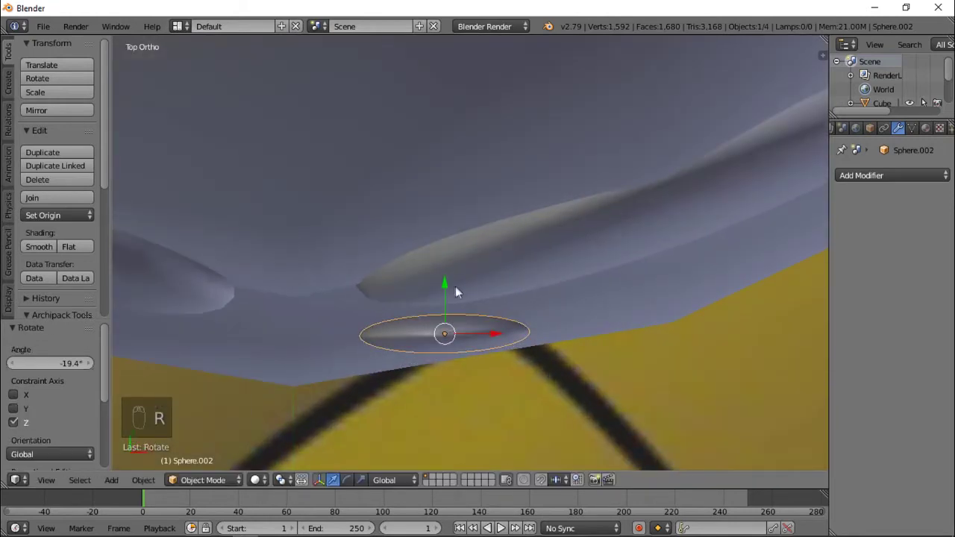
pyautogui.press('g')
pyautogui.press('y')
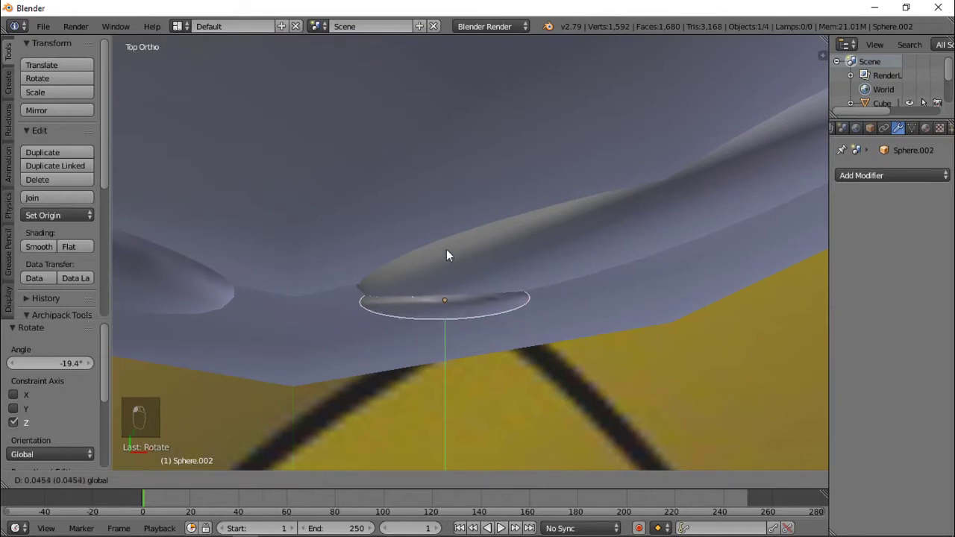
pyautogui.click(446, 243)
# - Move the right-hand pupil 0.021 along global X and rotate it about 7° around global Z to follow the eye surface
pyautogui.press('g')
pyautogui.press('x')
pyautogui.click(505, 292)
pyautogui.moveTo(505, 292); pyautogui.dragTo(519, 251, button='middle')
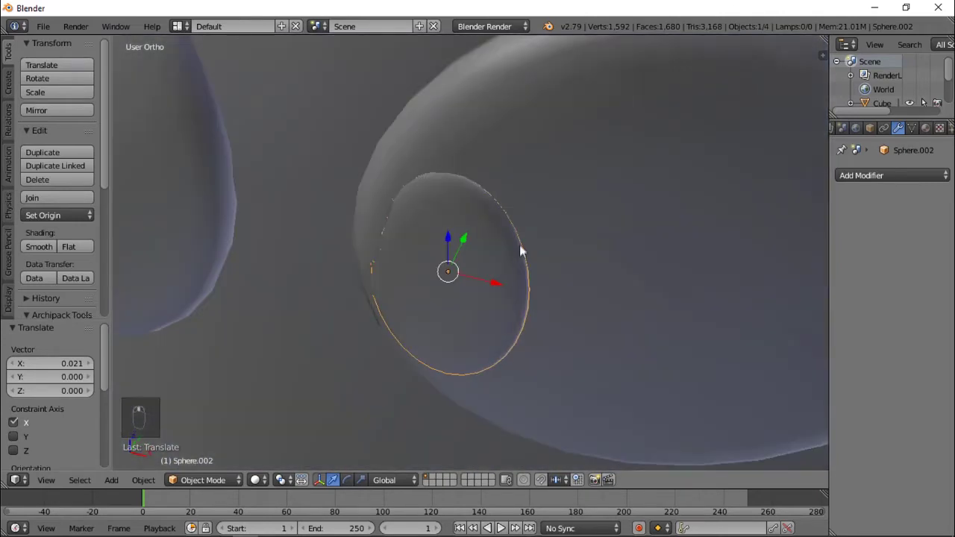
pyautogui.press('r')
pyautogui.press('z')
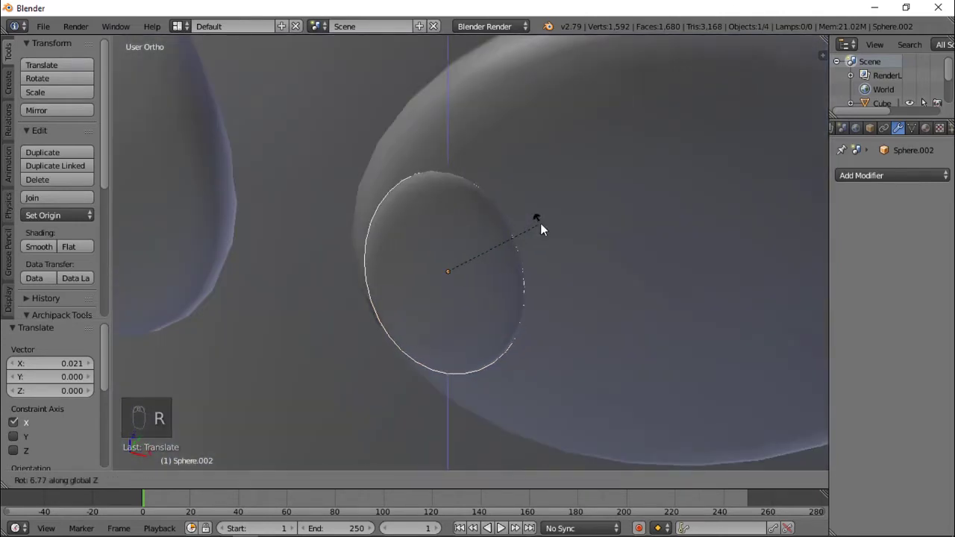
pyautogui.click(540, 226)
# - Duplicate the right-hand pupil and move the copy -0.512 along global X onto the left-hand eye
pyautogui.press('a')
pyautogui.moveTo(533, 233); pyautogui.dragTo(424, 242, button='middle')
pyautogui.rightClick(486, 267)
pyautogui.click(529, 284)
pyautogui.moveTo(528, 275); pyautogui.dragTo(534, 285, button='middle')
pyautogui.hotkey('shift', 'd')
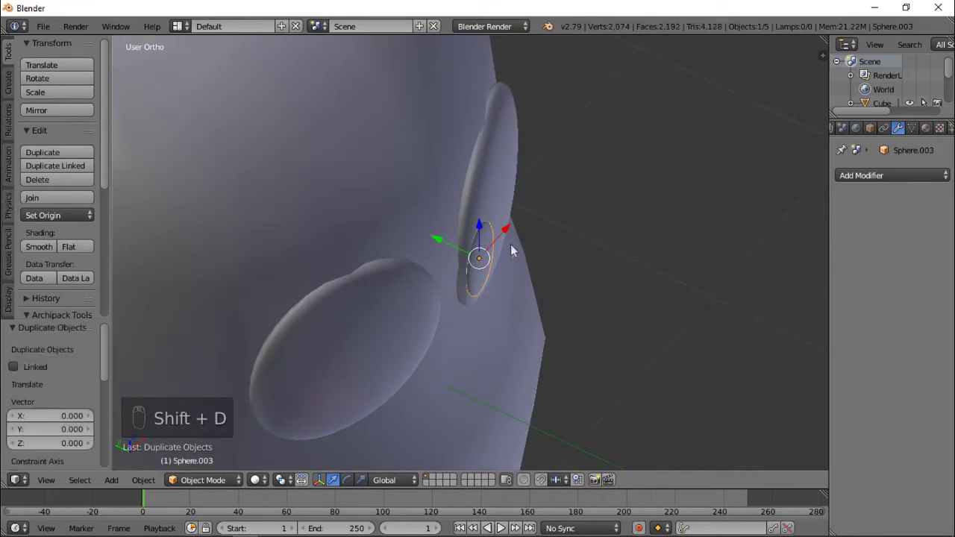
pyautogui.click(424, 291)
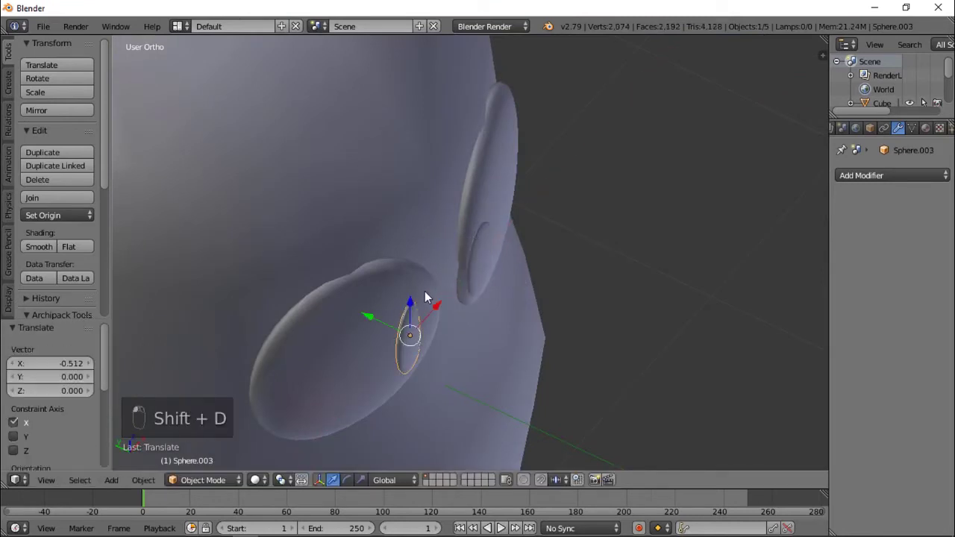
# - Rotate the left-hand pupil about -21° around global Z to follow its eye and nudge it into place
pyautogui.press('KP_Decimal')
pyautogui.moveTo(599, 251); pyautogui.dragTo(568, 258, button='middle')
pyautogui.press('r')
pyautogui.press('r')
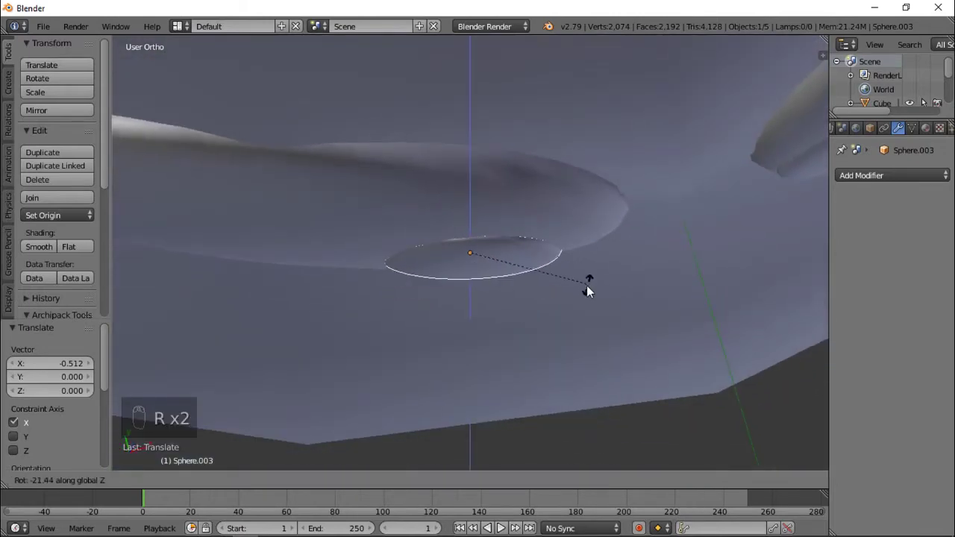
pyautogui.click(596, 282)
pyautogui.press('a')
pyautogui.moveTo(596, 282); pyautogui.dragTo(518, 192, button='middle')
pyautogui.rightClick(477, 234)
pyautogui.moveTo(515, 252); pyautogui.dragTo(520, 252)
pyautogui.press('a')
# - Examine both pupils in solid shading and compare them with the reference image in front wireframe view
pyautogui.scroll(-5, 518, 252)
pyautogui.moveTo(517, 252); pyautogui.dragTo(494, 348, button='middle')
pyautogui.scroll(5, 503, 331)
pyautogui.scroll(-4, 495, 343)
pyautogui.press('KP_1')
pyautogui.press('z')
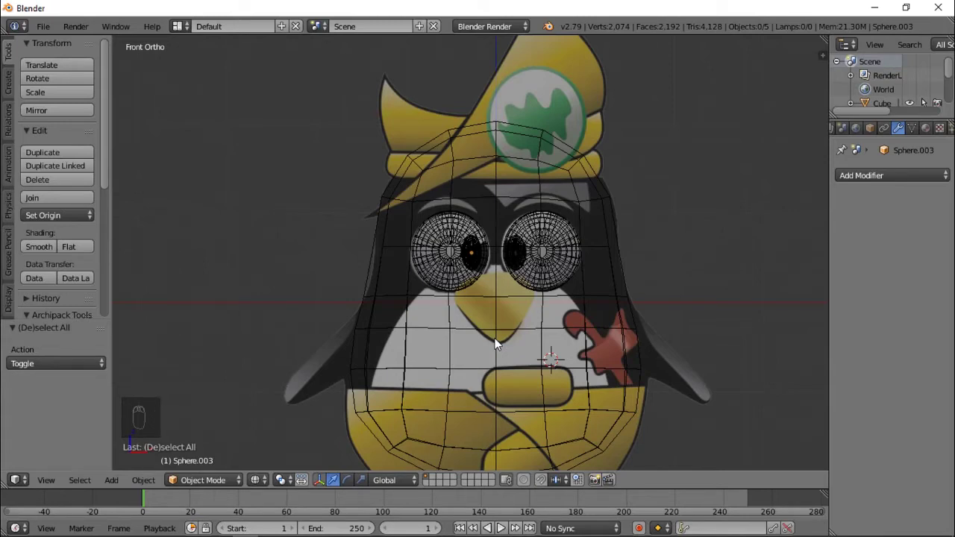
pyautogui.moveTo(494, 338)
pyautogui.mouseDown(button='middle')
pyautogui.moveTo(450, 340)
pyautogui.moveTo(472, 299)
pyautogui.moveTo(509, 320)
pyautogui.mouseUp(button='middle')
pyautogui.press('z')
pyautogui.press('KP_1')
pyautogui.press('z')
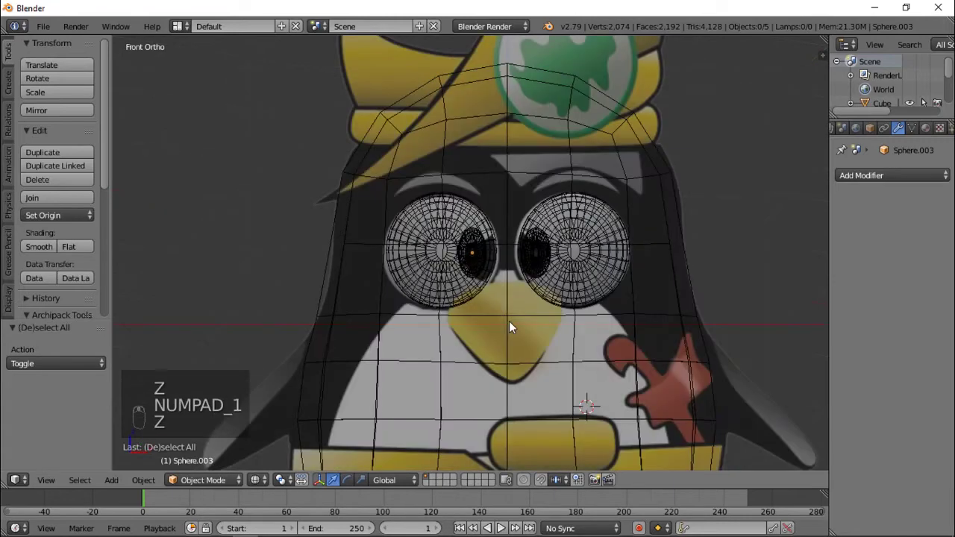
# - Add a cube and move it -0.638 along X and 0.620 along Z over the reference beak
pyautogui.scroll(2, 510, 325)
pyautogui.hotkey('shift', 'a')
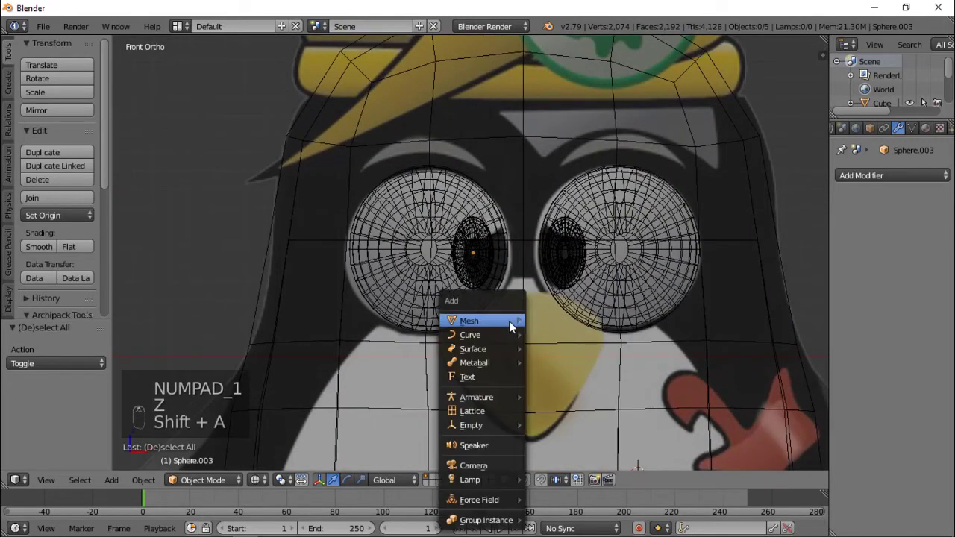
pyautogui.moveTo(509, 321)
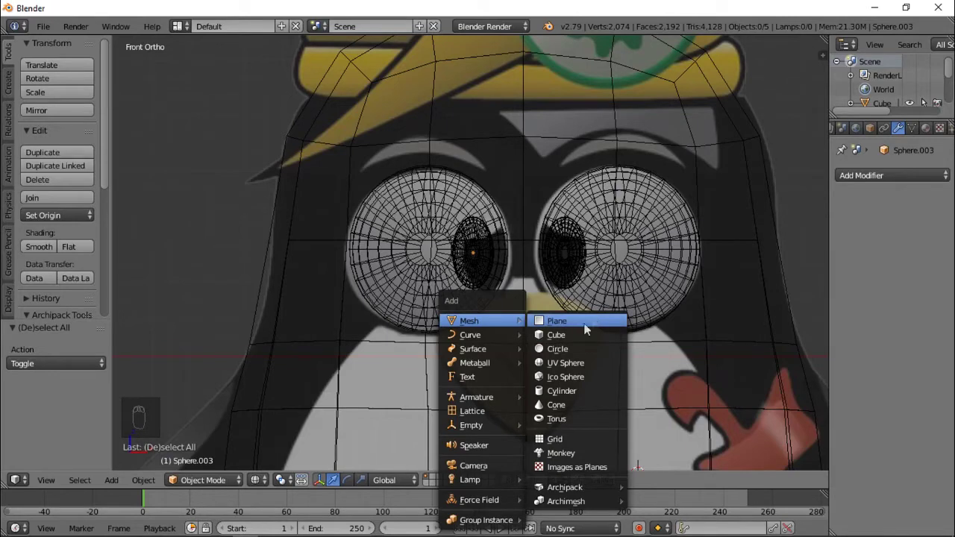
pyautogui.click(574, 338)
pyautogui.scroll(-4, 573, 337)
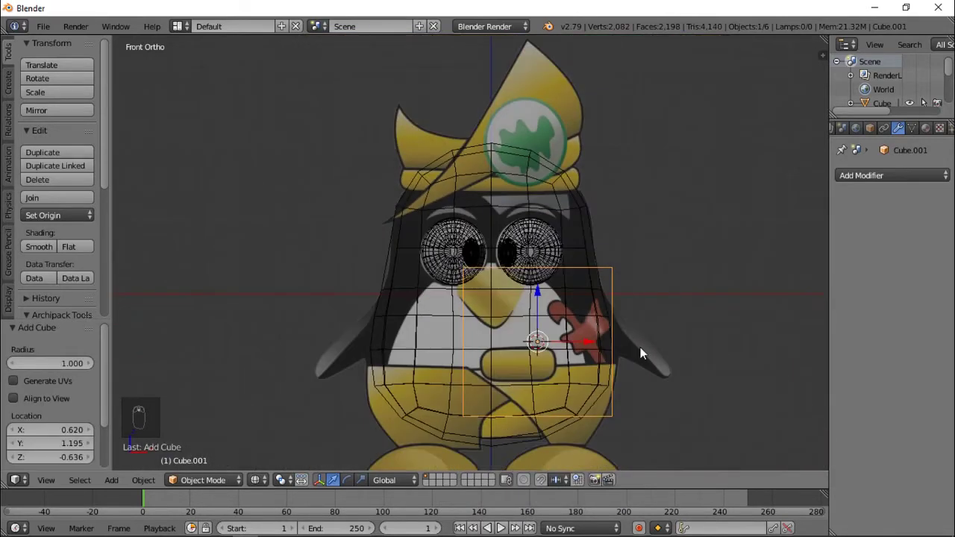
pyautogui.press('g')
pyautogui.click(592, 301)
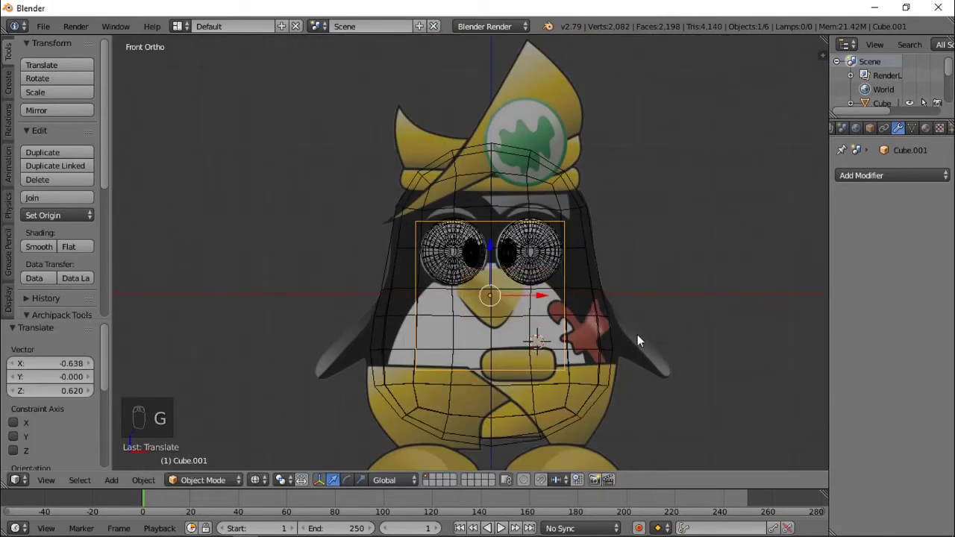
# - Scale the cube to 0.394 to match the size of the reference beak
pyautogui.press('s')
pyautogui.click(564, 312)
pyautogui.scroll(5, 580, 321)
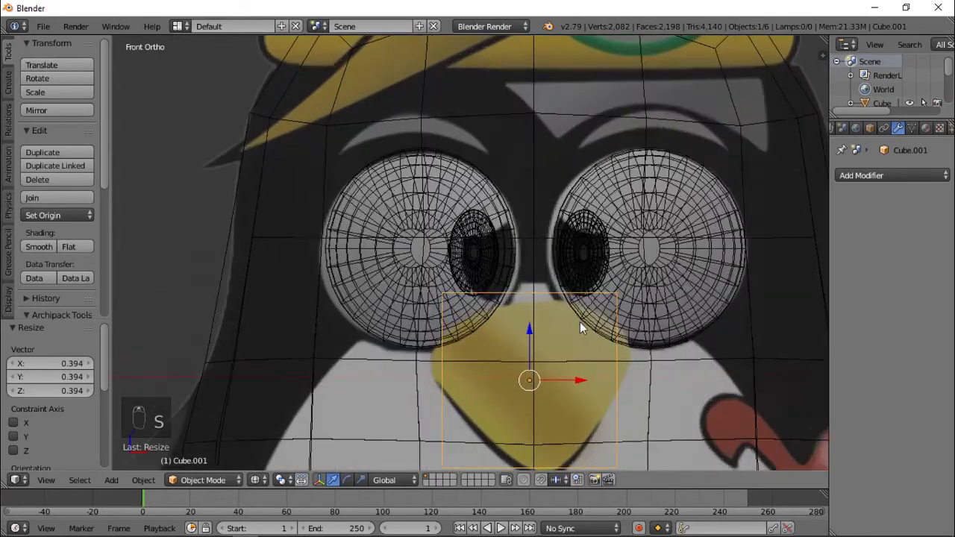
pyautogui.keyDown('shift'); pyautogui.scroll(-4, 530, 228); pyautogui.keyUp('shift')
pyautogui.keyDown('ctrl'); pyautogui.scroll(-2, 524, 219); pyautogui.keyUp('ctrl')
# - Cut a centred vertical edge loop into the beak cube and delete the loop of faces on its left-hand half
pyautogui.press('Tab')
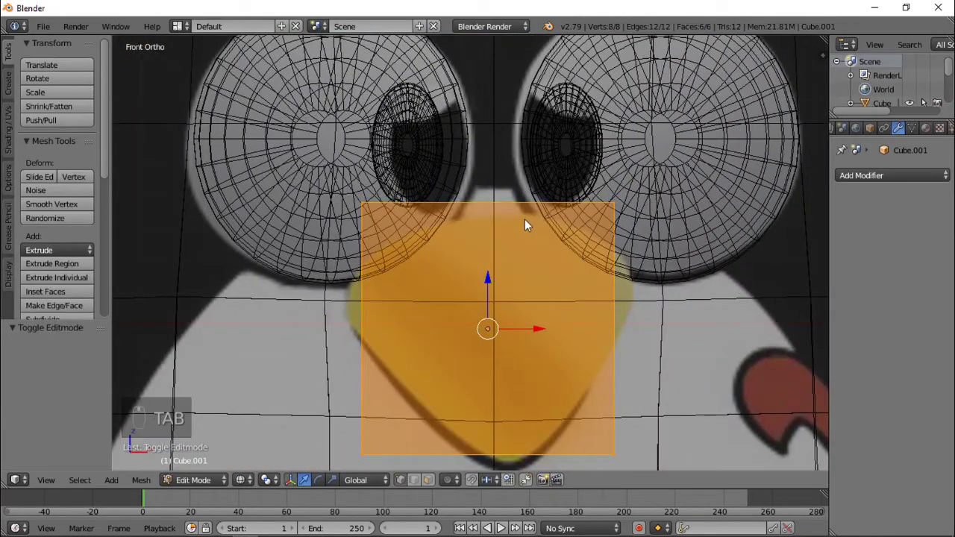
pyautogui.hotkey('ctrl', 'r')
pyautogui.click(505, 215)
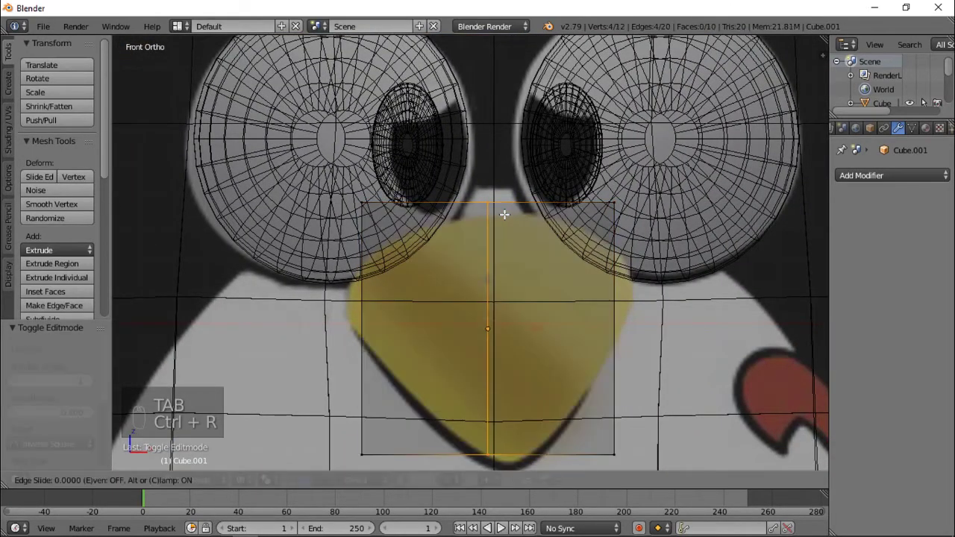
pyautogui.rightClick(505, 215)
pyautogui.hotkey('ctrl', 'Tab')
pyautogui.click(480, 250)
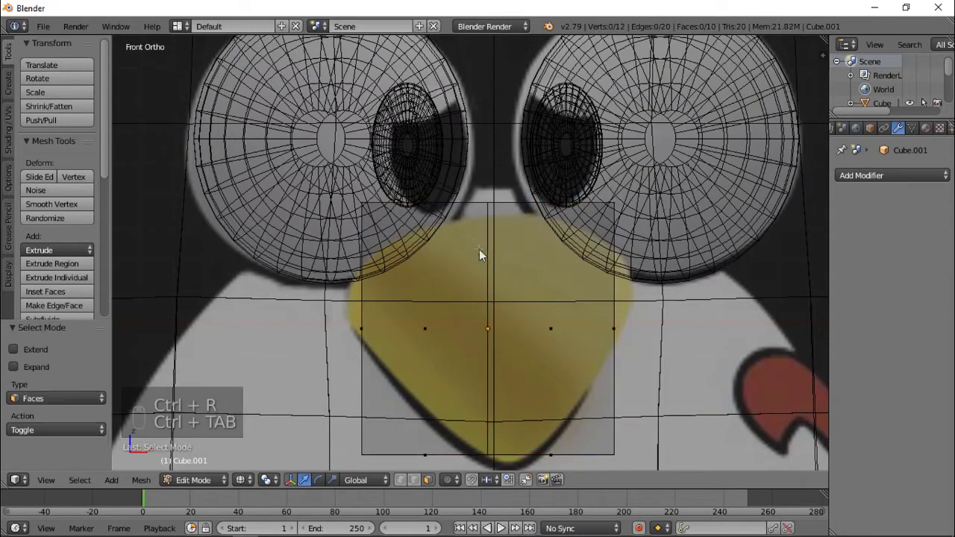
pyautogui.keyDown('alt'); pyautogui.rightClick(425, 209); pyautogui.keyUp('alt')
pyautogui.press('x')
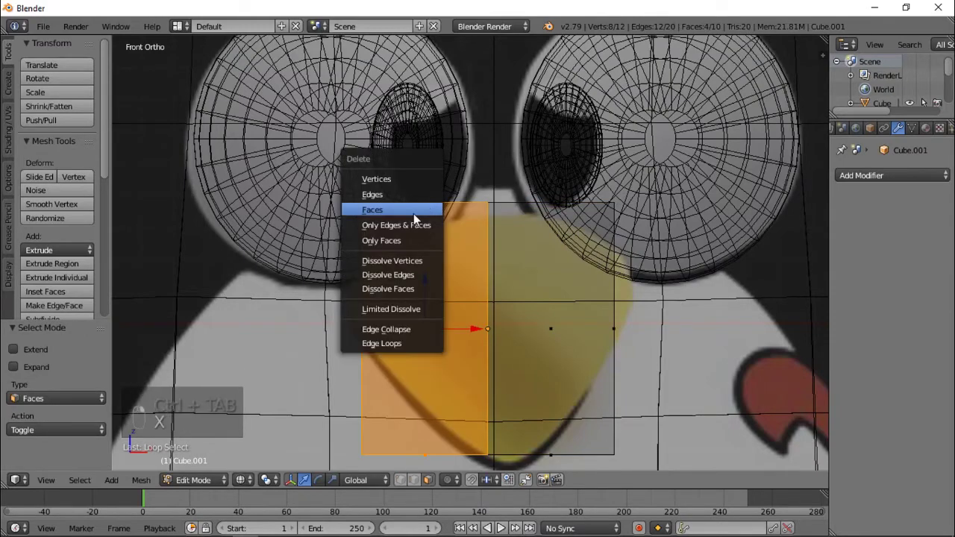
pyautogui.click(424, 210)
# - Delete the leftover outer side face of the beak cube's removed half
pyautogui.moveTo(373, 271); pyautogui.dragTo(340, 297, button='middle')
pyautogui.scroll(-3, 341, 297)
pyautogui.press('z')
pyautogui.press('z')
pyautogui.rightClick(246, 224)
pyautogui.press('x')
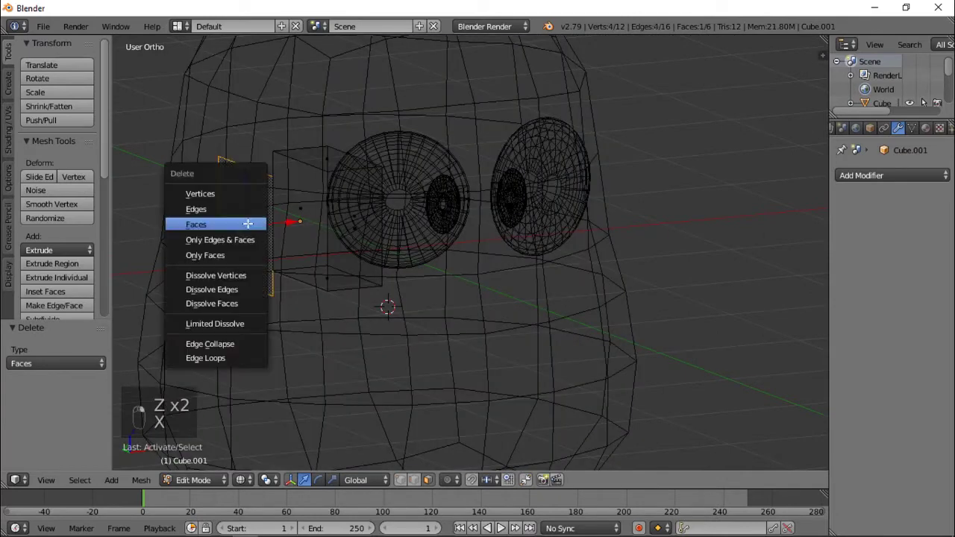
pyautogui.click(246, 220)
# - Add a Mirror modifier to the half cube and return to the front view
pyautogui.click(903, 187)
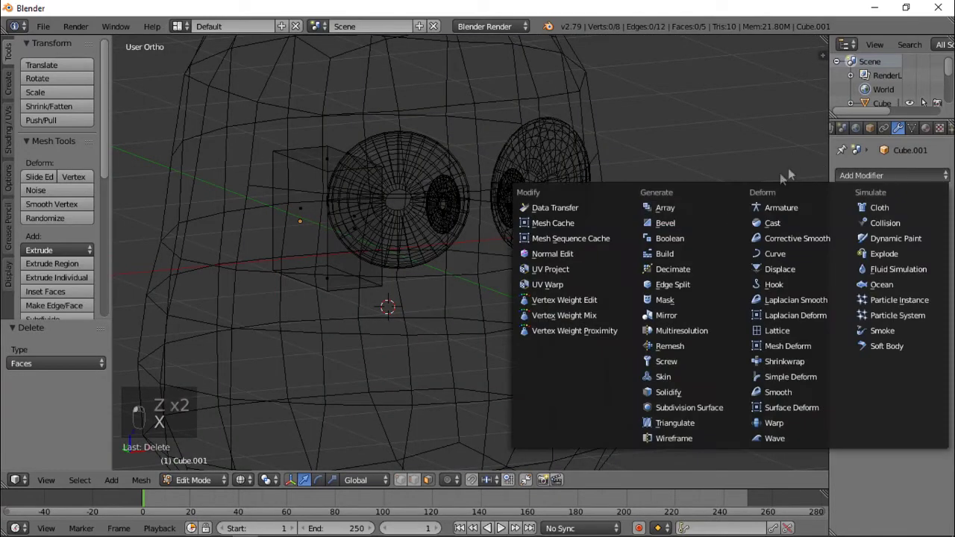
pyautogui.click(640, 305)
pyautogui.moveTo(342, 224); pyautogui.dragTo(312, 245, button='middle')
pyautogui.press('KP_1')
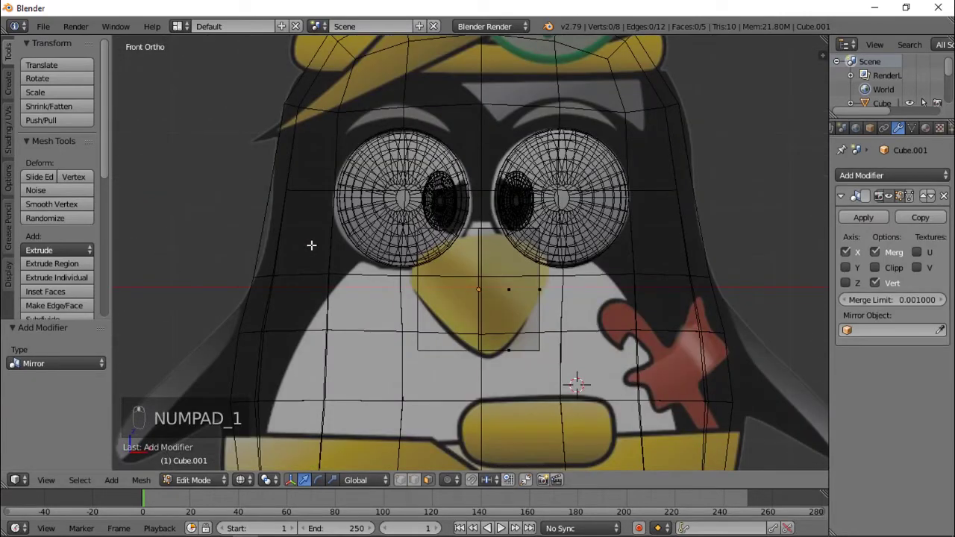
# - Select the whole half cube and move its mesh -0.019 along X and -0.006 along Z
pyautogui.press('a')
pyautogui.press('a')
pyautogui.scroll(2, 600, 312)
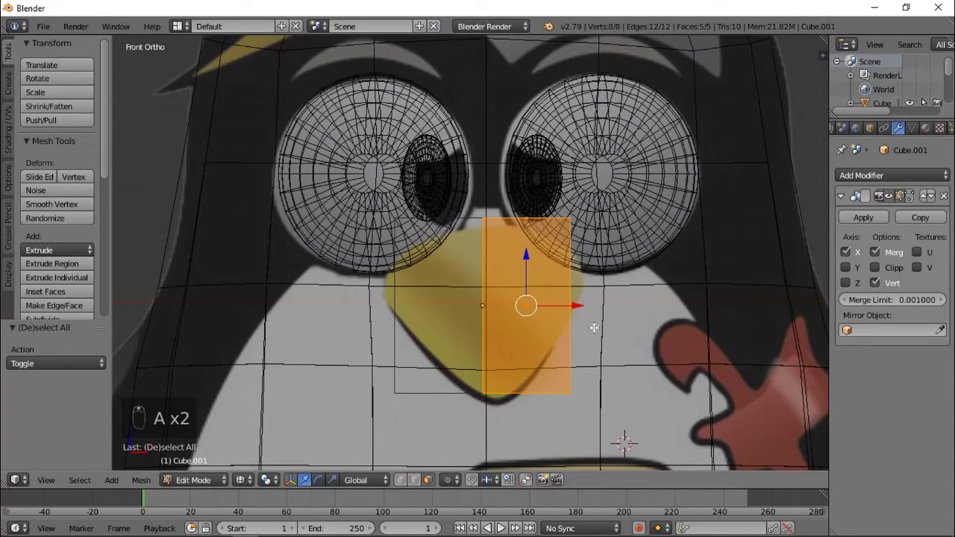
pyautogui.press('g')
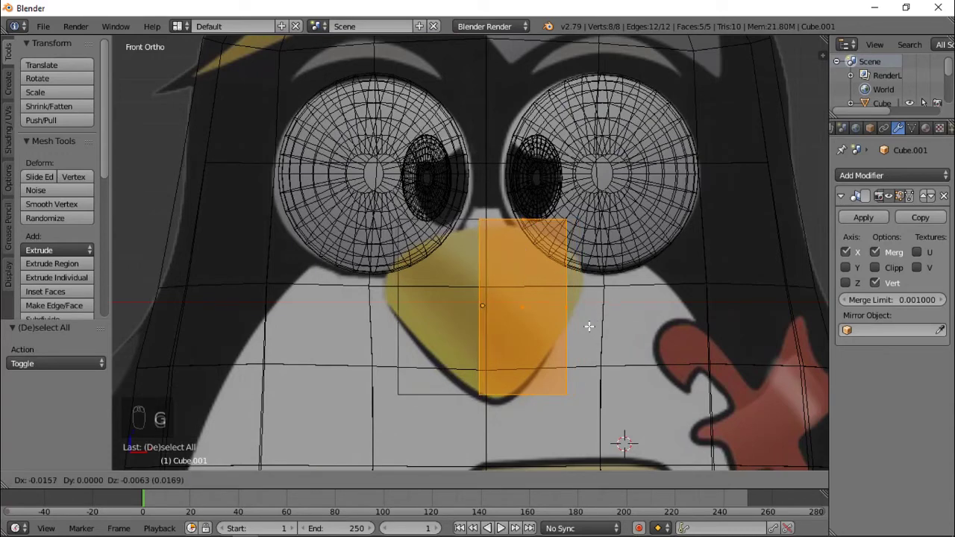
pyautogui.click(588, 326)
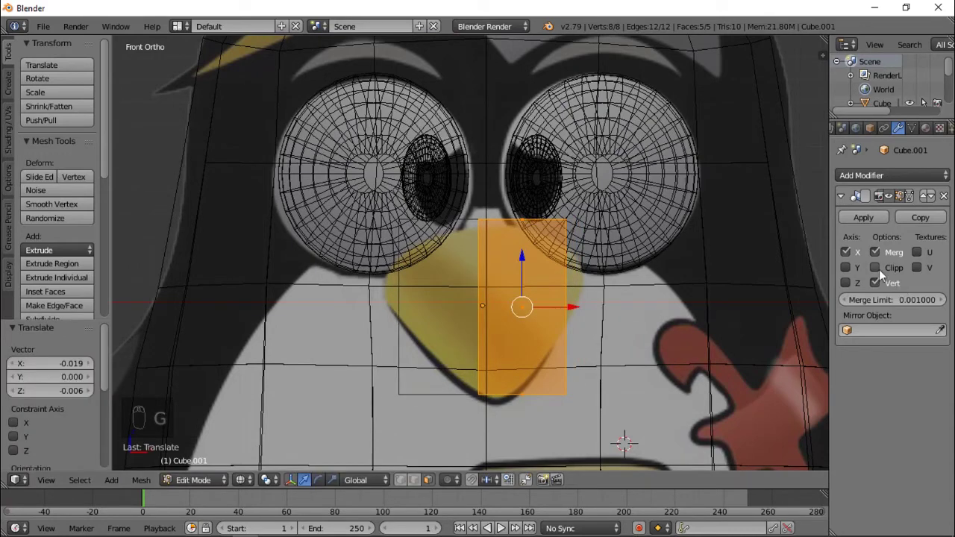
# - Enable clipping on the Mirror modifier and reposition the mirrored cube over the reference beak in Object Mode
pyautogui.click(878, 268)
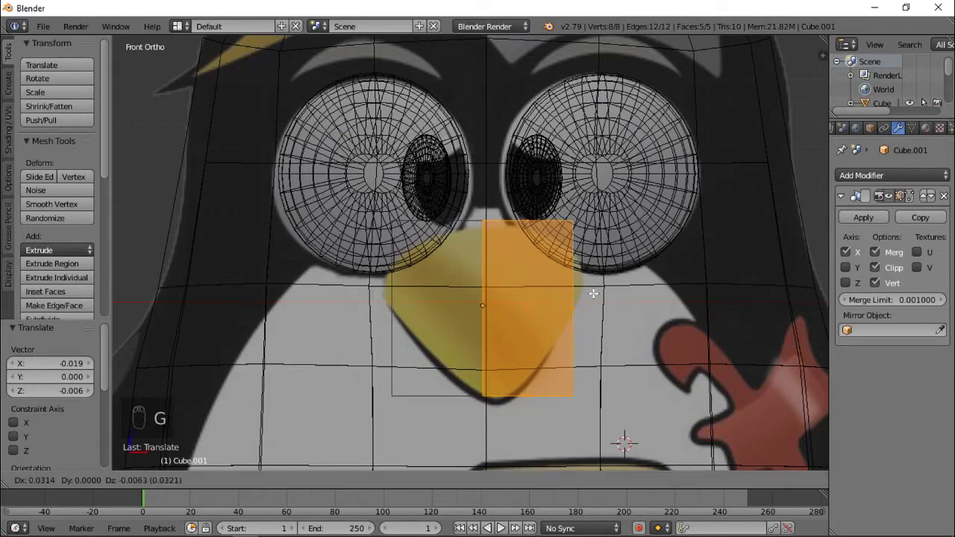
pyautogui.scroll(2, 582, 294)
pyautogui.press('Tab')
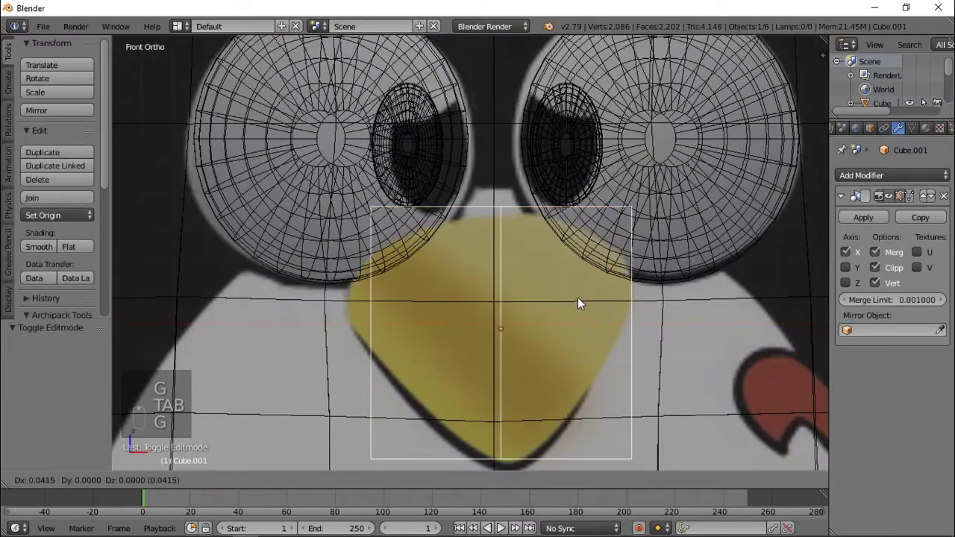
pyautogui.press('Tab')
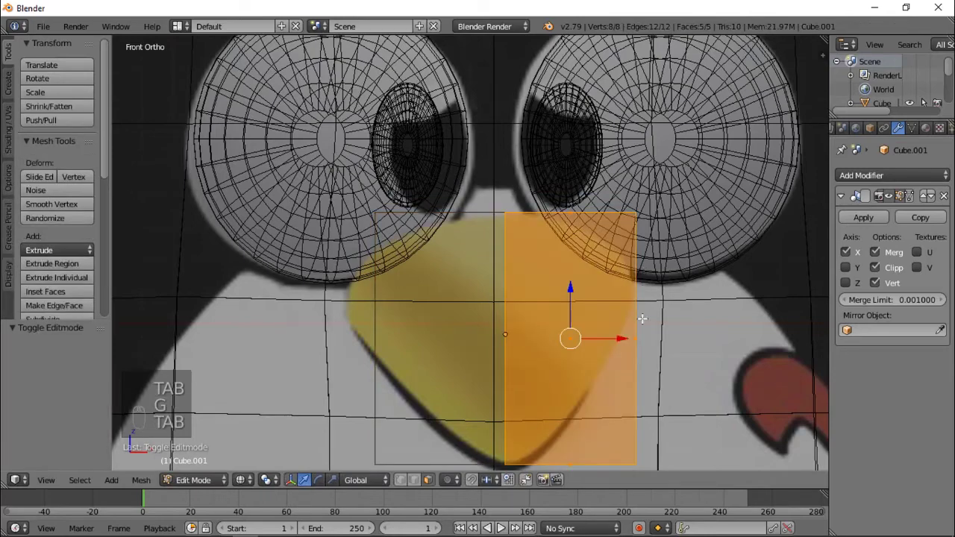
# - In right view, move the beak mesh along global Y from behind the body to the front of the face
pyautogui.moveTo(621, 338); pyautogui.dragTo(558, 329, button='middle')
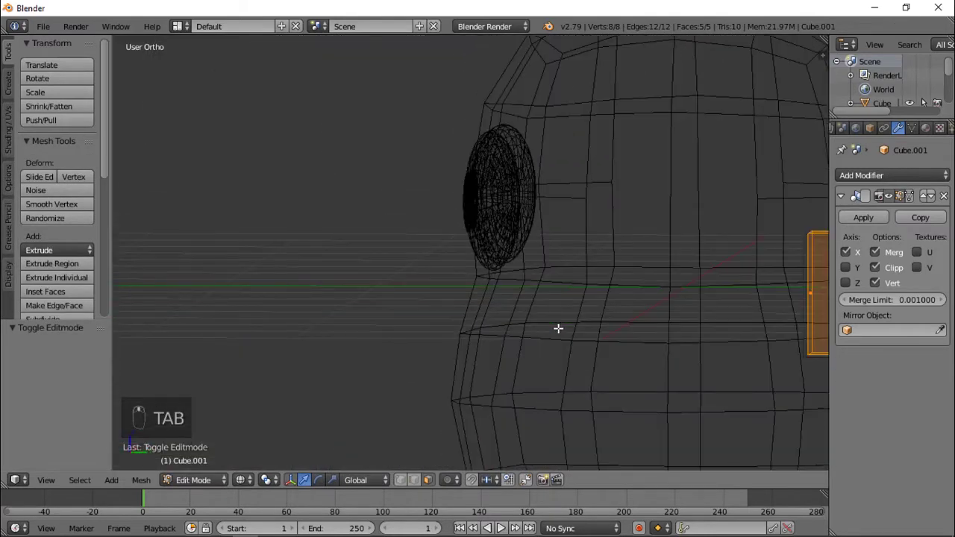
pyautogui.press('KP_1')
pyautogui.press('KP_3')
pyautogui.scroll(-2, 795, 285)
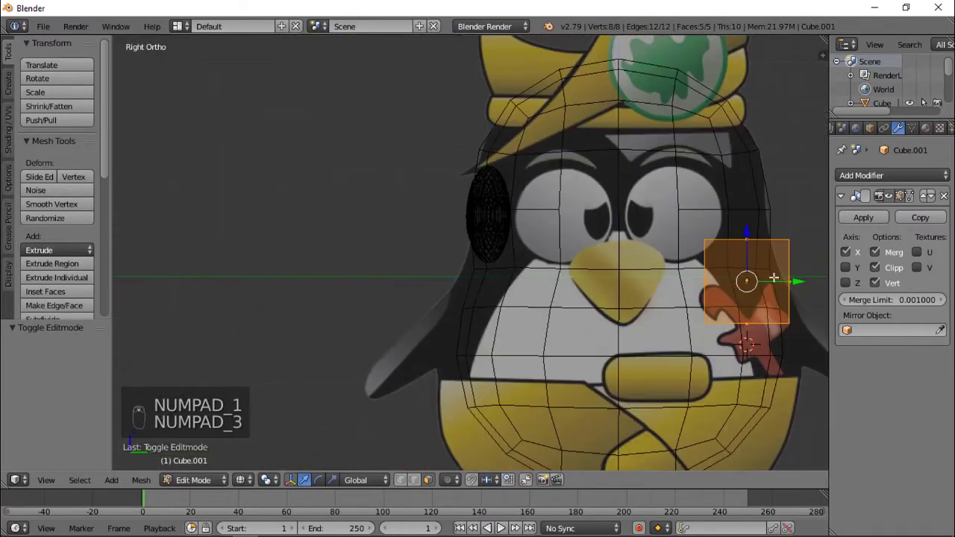
pyautogui.moveTo(797, 282); pyautogui.dragTo(507, 281)
# - Switch to edge selection and move the half cube's bottom outer edge -0.343 along global X to narrow the beak tip
pyautogui.moveTo(508, 281)
pyautogui.mouseDown(button='middle')
pyautogui.moveTo(560, 321)
pyautogui.moveTo(522, 306)
pyautogui.mouseUp(button='middle')
pyautogui.press('z')
pyautogui.scroll(2, 522, 306)
pyautogui.hotkey('ctrl', 'Tab')
pyautogui.click(501, 288)
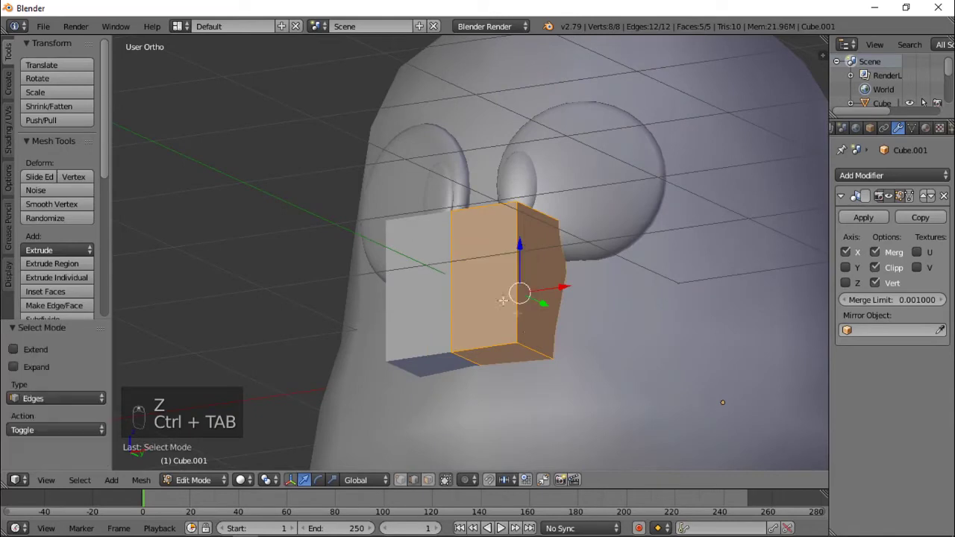
pyautogui.rightClick(534, 343)
pyautogui.press('KP_1')
pyautogui.press('z')
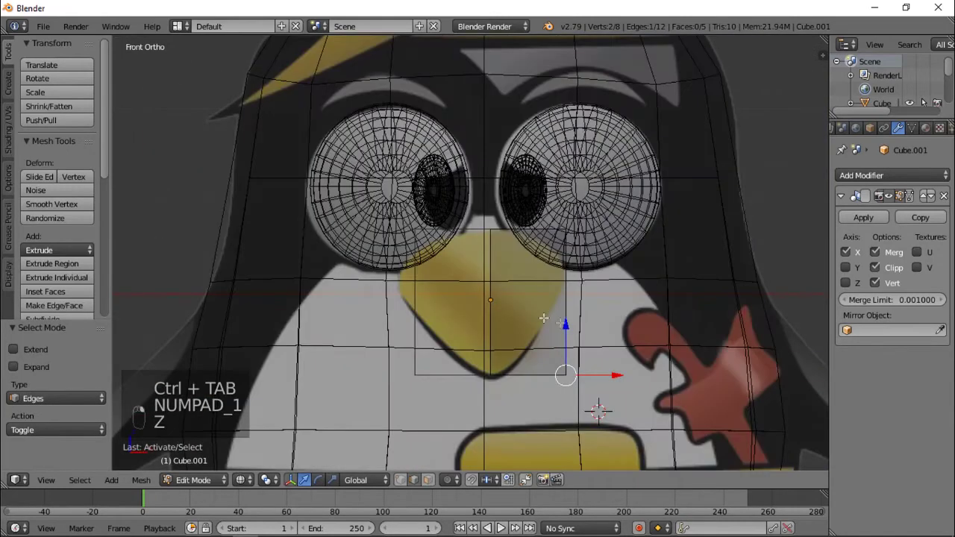
pyautogui.press('g')
pyautogui.press('x')
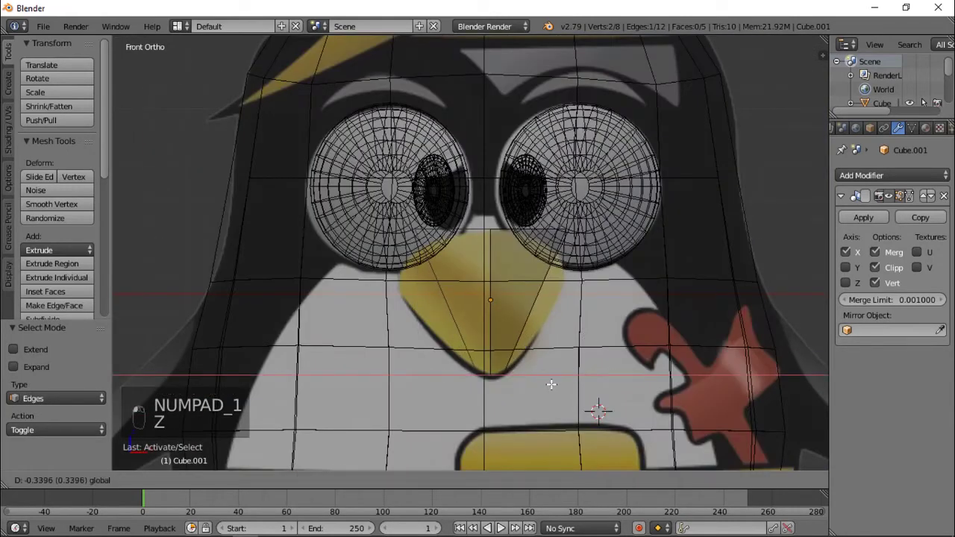
pyautogui.click(551, 384)
# - In solid shading, move the half beak's top front edge -0.192 along global Y
pyautogui.moveTo(550, 384); pyautogui.dragTo(727, 199, button='middle')
pyautogui.press('z')
pyautogui.scroll(3, 461, 294)
pyautogui.moveTo(461, 294); pyautogui.dragTo(447, 297, button='middle')
pyautogui.rightClick(417, 240)
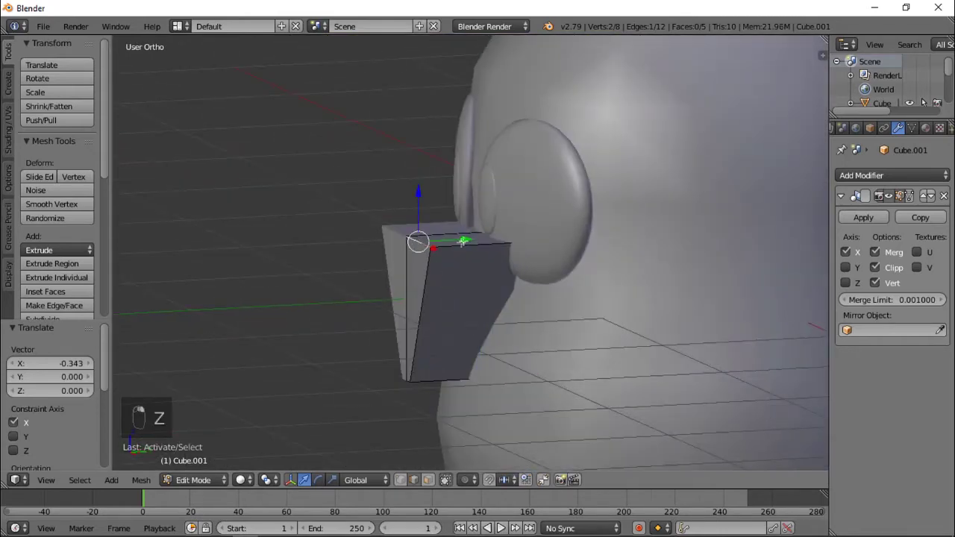
pyautogui.press('g')
pyautogui.press('y')
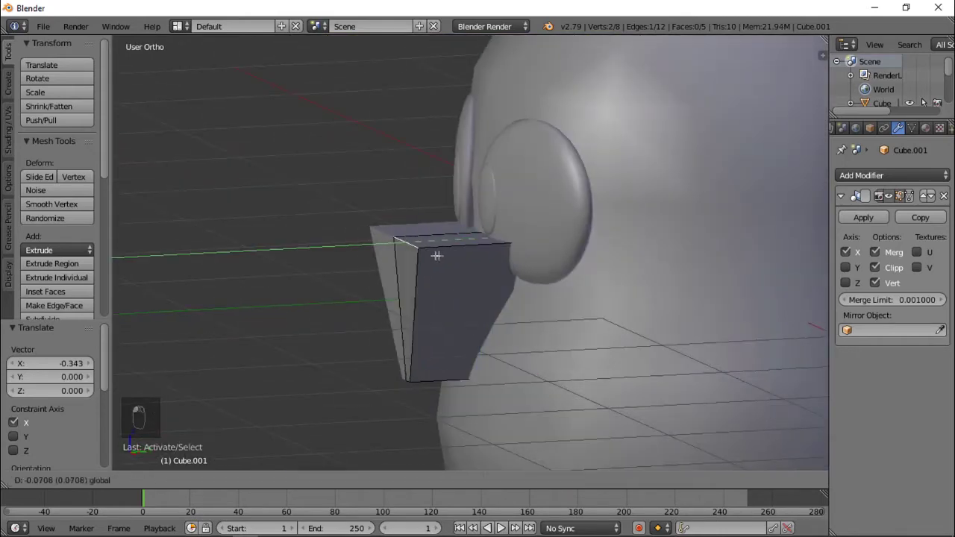
pyautogui.click(432, 256)
pyautogui.moveTo(432, 256); pyautogui.dragTo(511, 293, button='middle')
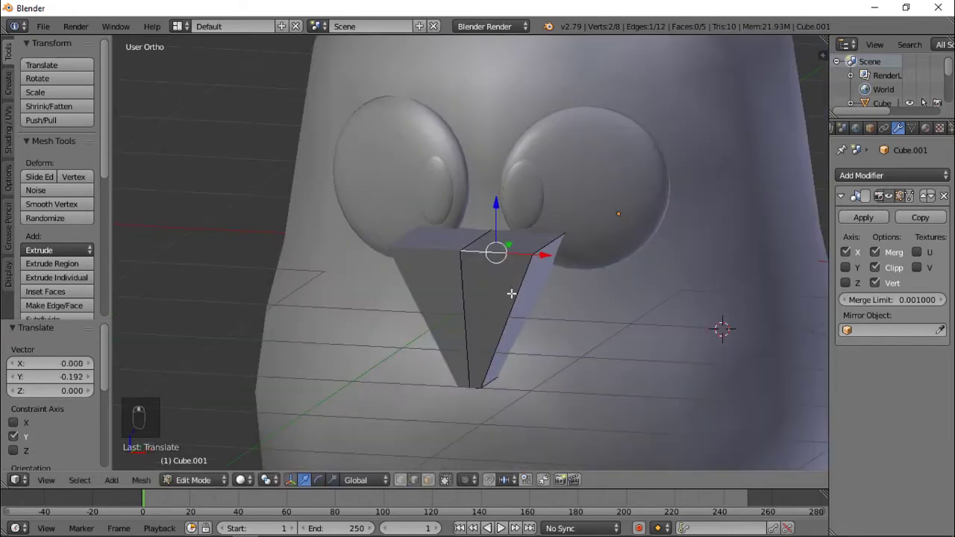
# - Add a single horizontal loop cut around the beak, placed in its upper part
pyautogui.hotkey('ctrl', 'r')
pyautogui.click(512, 293)
pyautogui.click(510, 272)
pyautogui.moveTo(526, 306); pyautogui.dragTo(426, 235, button='middle')
pyautogui.scroll(3, 420, 428)
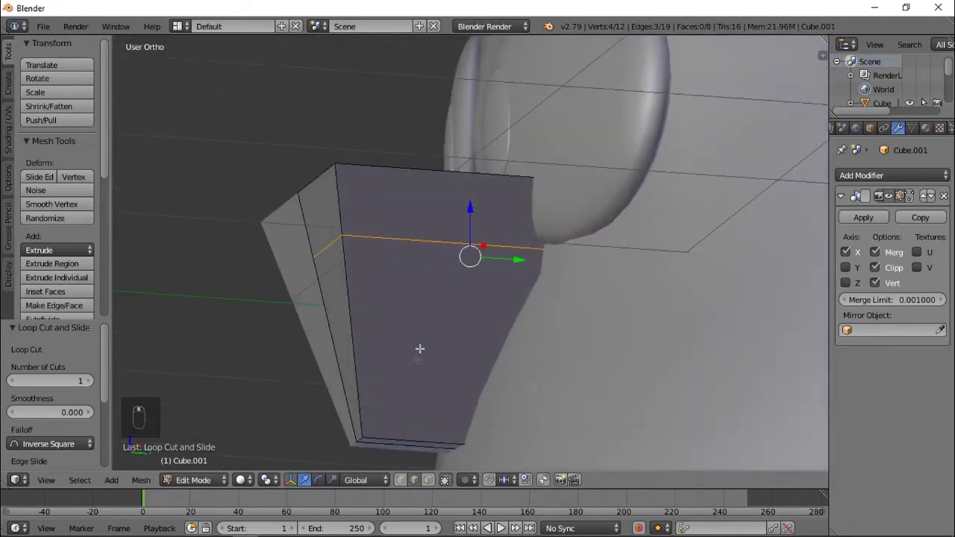
# - Move the beak's bottom front edge inward about 0.1 along global Y to slant the front
pyautogui.moveTo(420, 347); pyautogui.dragTo(393, 347, button='middle')
pyautogui.rightClick(379, 368)
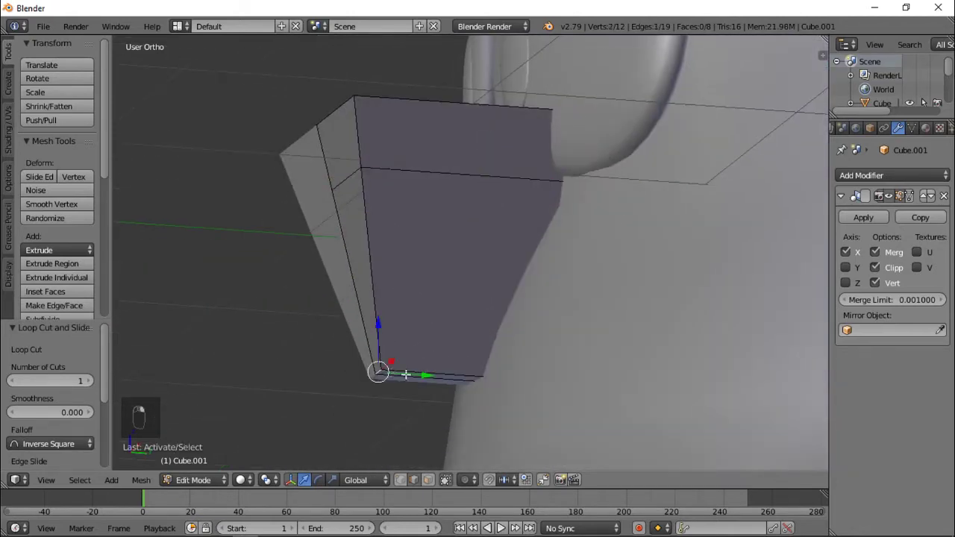
pyautogui.moveTo(422, 375); pyautogui.dragTo(454, 371)
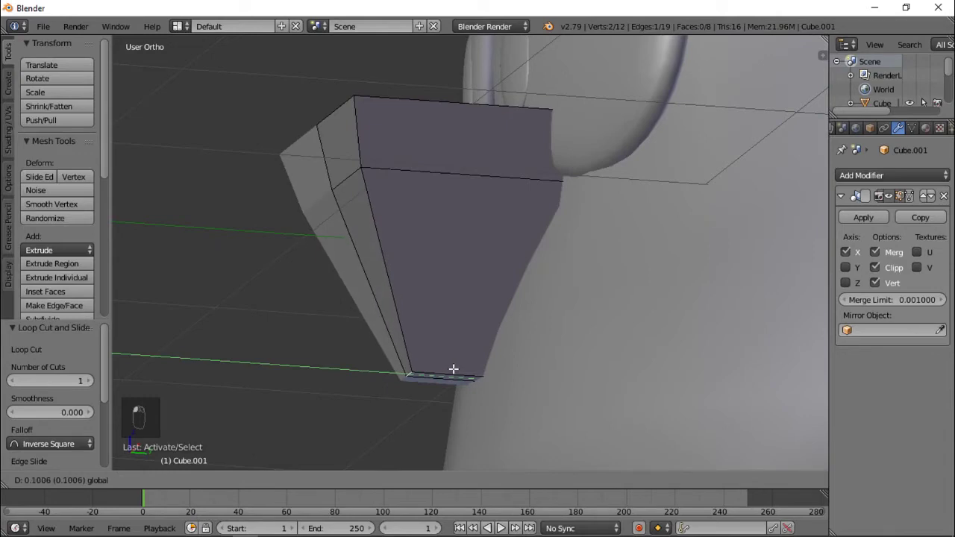
pyautogui.press('Tab')
pyautogui.moveTo(405, 283); pyautogui.dragTo(497, 241, button='middle')
pyautogui.press('Tab')
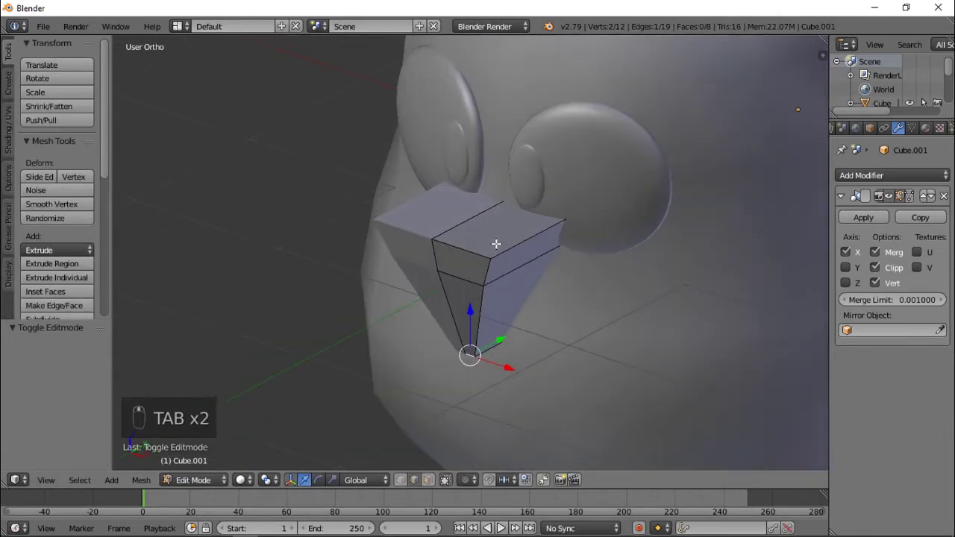
# - Deselect everything and add a centred loop cut across the beak's top and side, splitting its depth in two
pyautogui.press('a')
pyautogui.press('a')
pyautogui.press('a')
pyautogui.press('a')
pyautogui.press('a')
pyautogui.hotkey('ctrl', 'r')
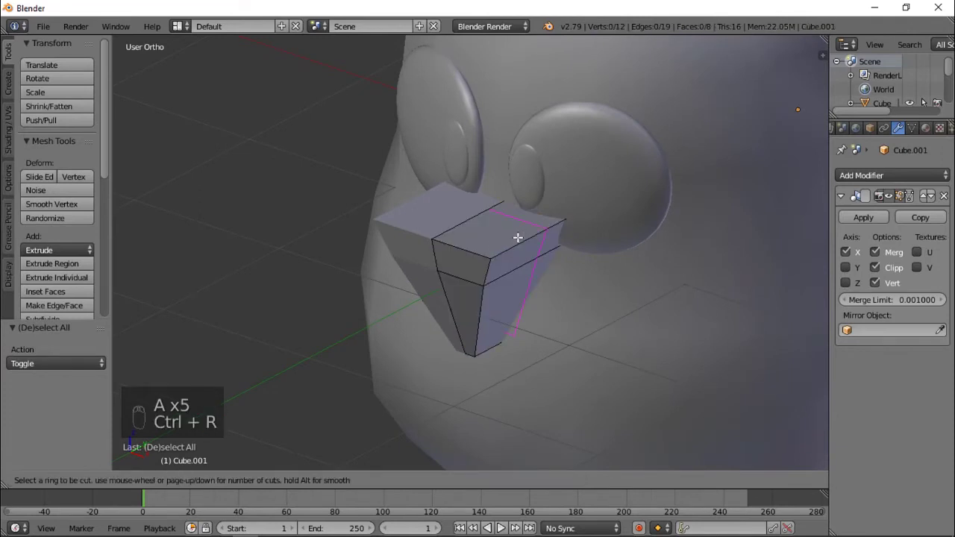
pyautogui.click(518, 237)
pyautogui.rightClick(518, 237)
# - Switch to face selection, select the rear top face of the half beak and isolate the beak in local view
pyautogui.rightClick(517, 213)
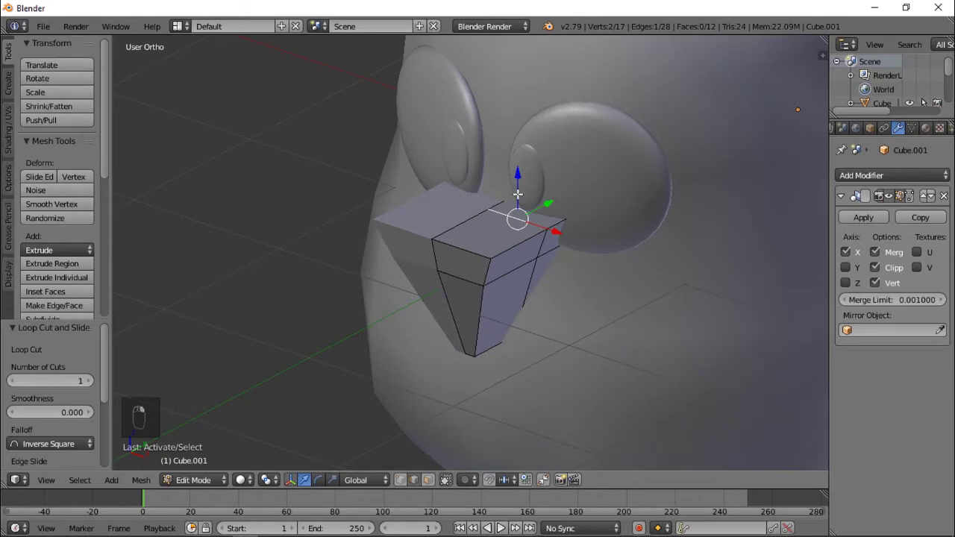
pyautogui.hotkey('ctrl', 'Tab')
pyautogui.click(499, 208)
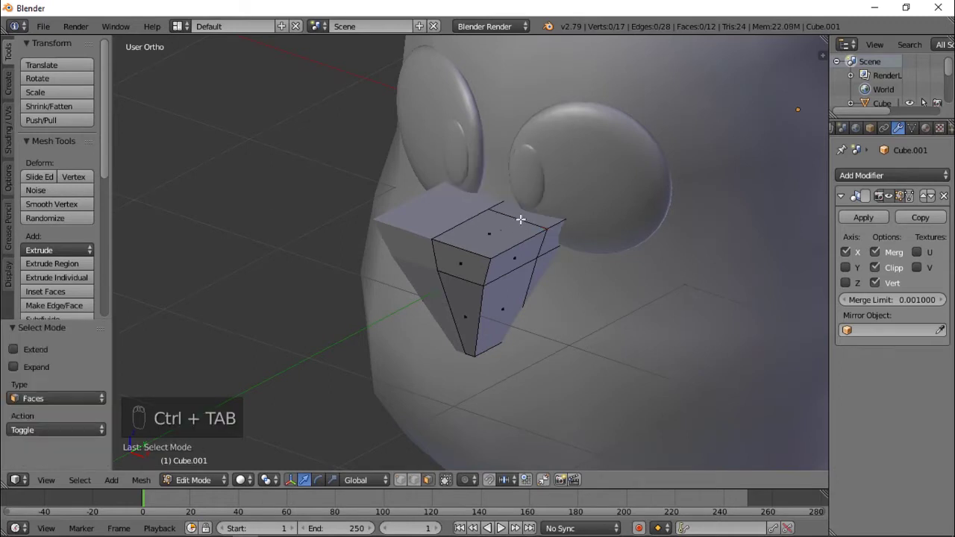
pyautogui.hotkey('ctrl', 'Tab')
pyautogui.click(505, 209)
pyautogui.keyDown('alt'); pyautogui.click(505, 231); pyautogui.keyUp('alt')
pyautogui.moveTo(506, 231); pyautogui.dragTo(531, 276, button='middle')
pyautogui.moveTo(531, 276); pyautogui.dragTo(495, 291)
pyautogui.hotkey('ctrl', 'Tab')
pyautogui.click(478, 304)
pyautogui.rightClick(493, 259)
pyautogui.press('KP_Divide')
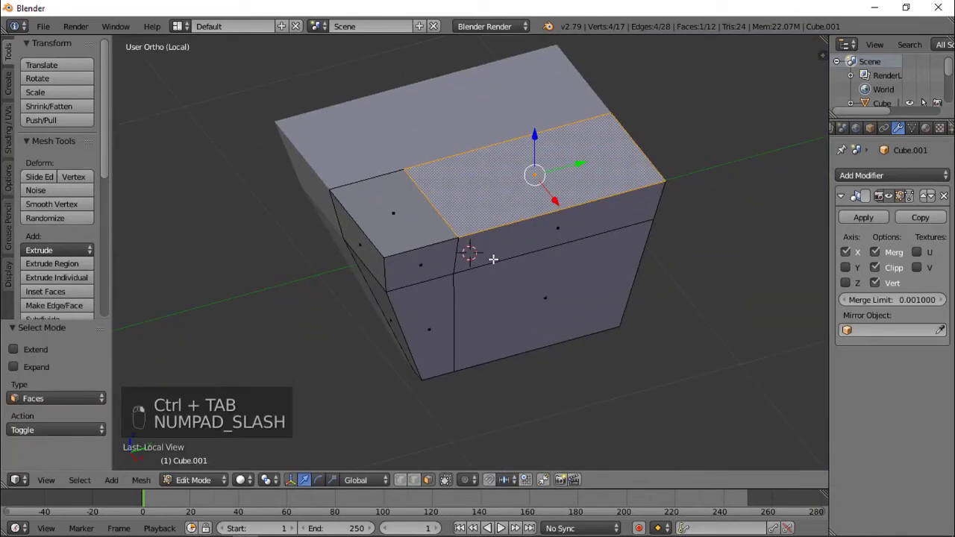
# - Raise the selected rear top face along global Z
pyautogui.moveTo(534, 136); pyautogui.dragTo(534, 102)
pyautogui.press('Tab')
pyautogui.moveTo(498, 251); pyautogui.dragTo(598, 214, button='middle')
pyautogui.press('Tab')
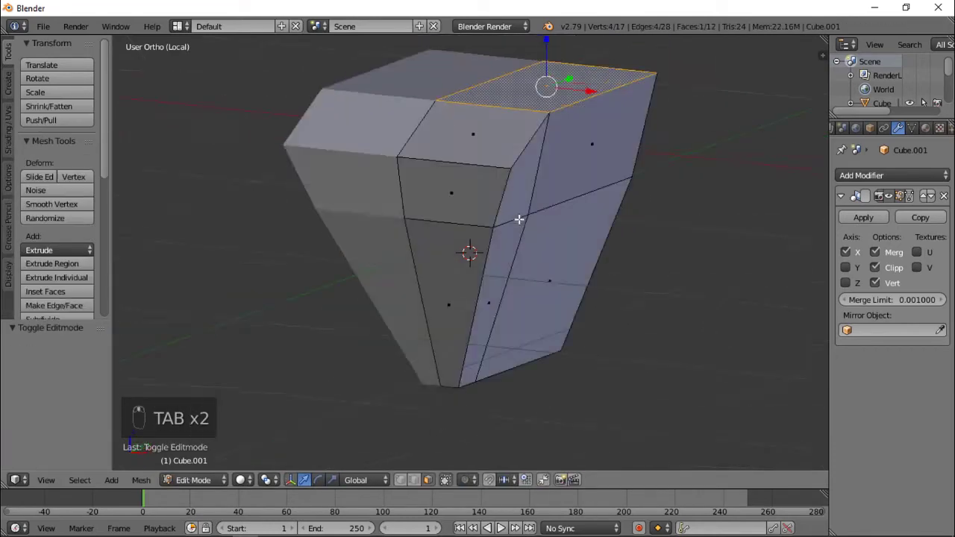
# - In edge selection, move the beak's upper side edge line outward about 0.09 along global X
pyautogui.hotkey('ctrl', 'Tab')
pyautogui.click(512, 179)
pyautogui.rightClick(509, 211)
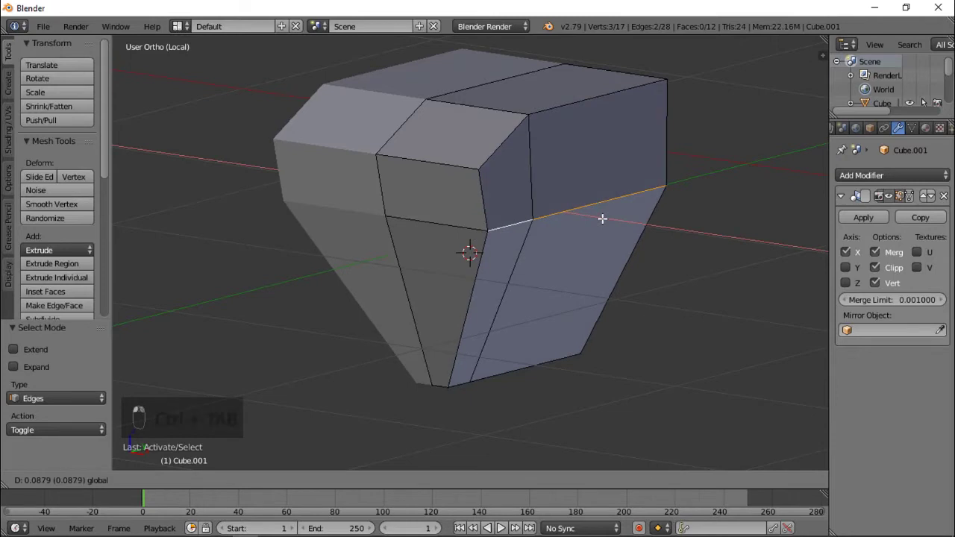
pyautogui.press('Tab')
# - Move the beak tip's bottom front edge along global Y and leave local view to show the whole penguin
pyautogui.scroll(-4, 595, 224)
pyautogui.press('a')
pyautogui.press('a')
pyautogui.moveTo(596, 245); pyautogui.dragTo(785, 230, button='middle')
pyautogui.moveTo(598, 284); pyautogui.dragTo(505, 275, button='middle')
pyautogui.scroll(2, 493, 274)
pyautogui.rightClick(493, 273)
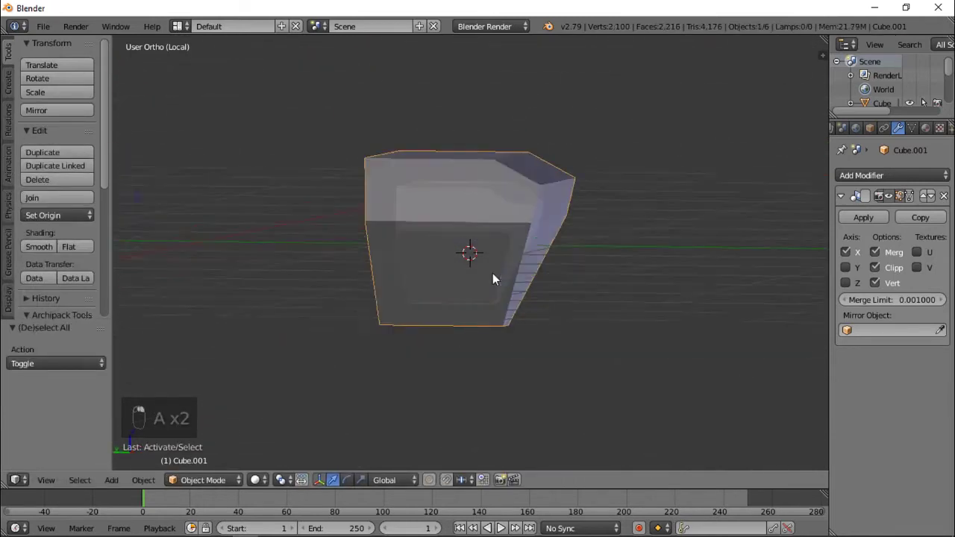
pyautogui.press('Tab')
pyautogui.scroll(3, 493, 273)
pyautogui.hotkey('ctrl', 'Tab')
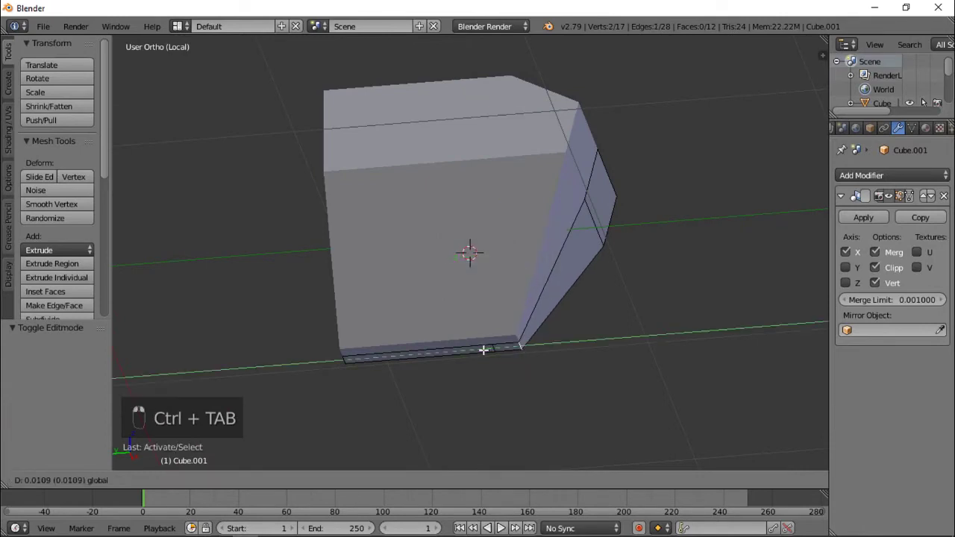
pyautogui.press('Tab')
pyautogui.press('a')
pyautogui.press('a')
pyautogui.scroll(-5, 545, 303)
pyautogui.moveTo(567, 303); pyautogui.dragTo(473, 314, button='middle')
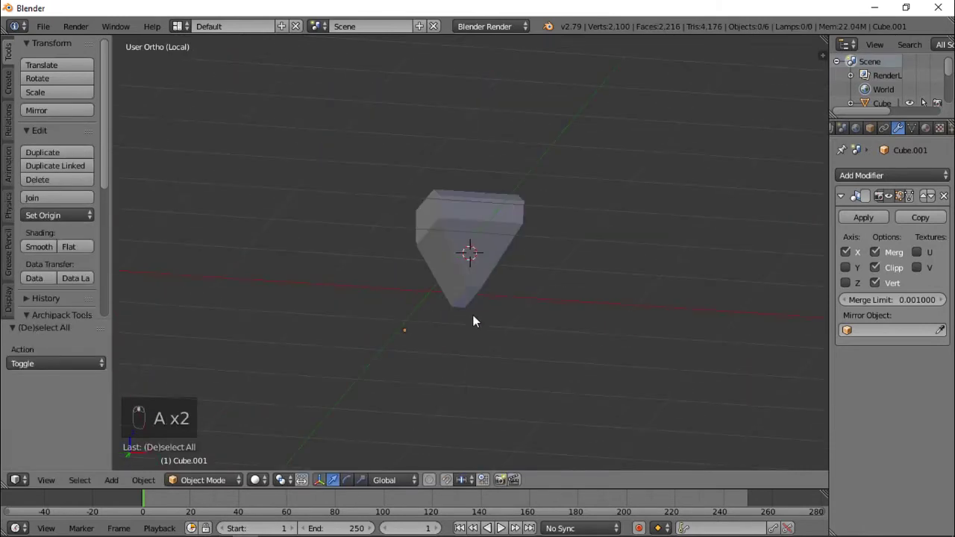
pyautogui.press('KP_Divide')
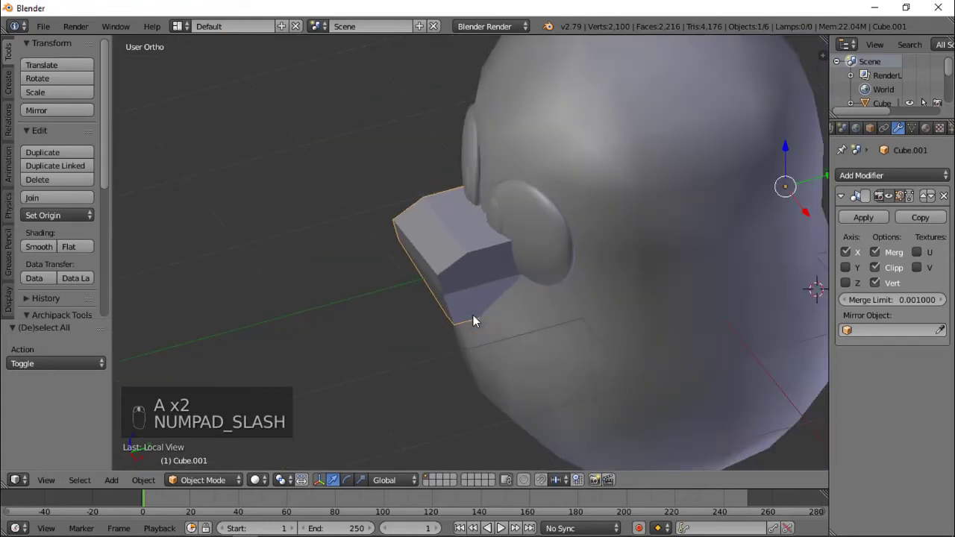
# - In front wireframe view, scale the beak down to the reference and move it -0.022 along X and -0.053 along Z
pyautogui.press('KP_1')
pyautogui.press('z')
pyautogui.scroll(3, 473, 315)
pyautogui.press('s')
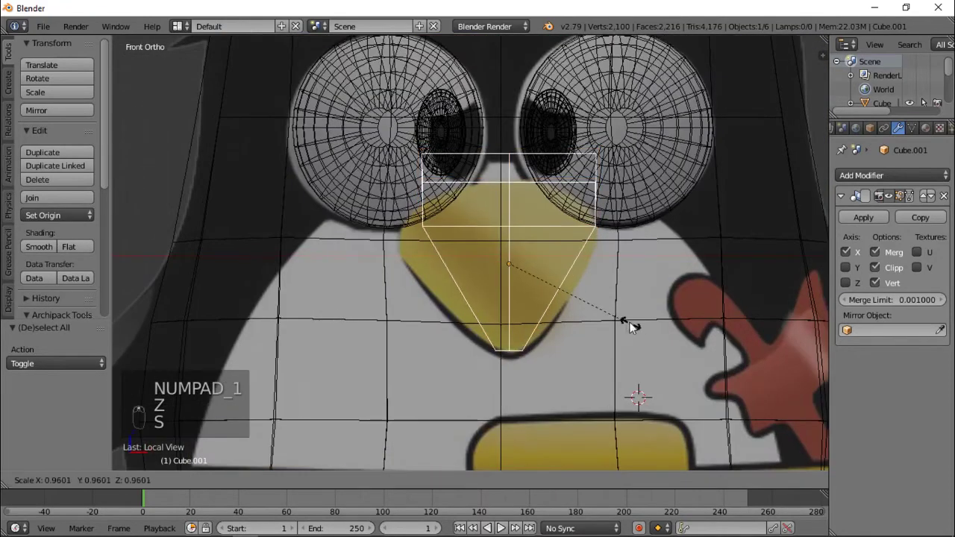
pyautogui.click(608, 306)
pyautogui.press('g')
pyautogui.click(606, 313)
pyautogui.press('s')
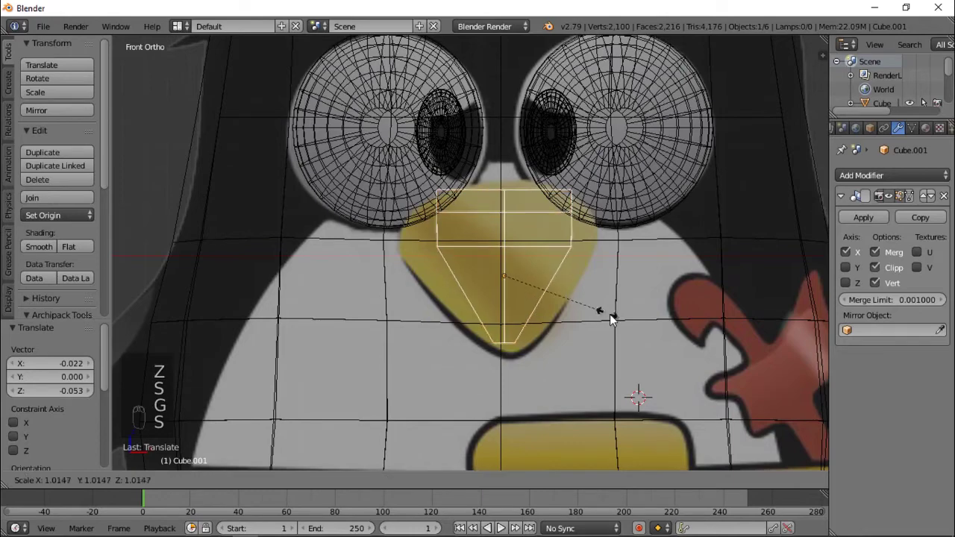
pyautogui.click(611, 315)
# - Select the entire beak mesh and, in right view, move it -0.409 along global Y
pyautogui.press('Tab')
pyautogui.scroll(2, 599, 254)
pyautogui.hotkey('ctrl', 'Tab')
pyautogui.click(585, 246)
pyautogui.moveTo(615, 232); pyautogui.dragTo(576, 234, button='middle')
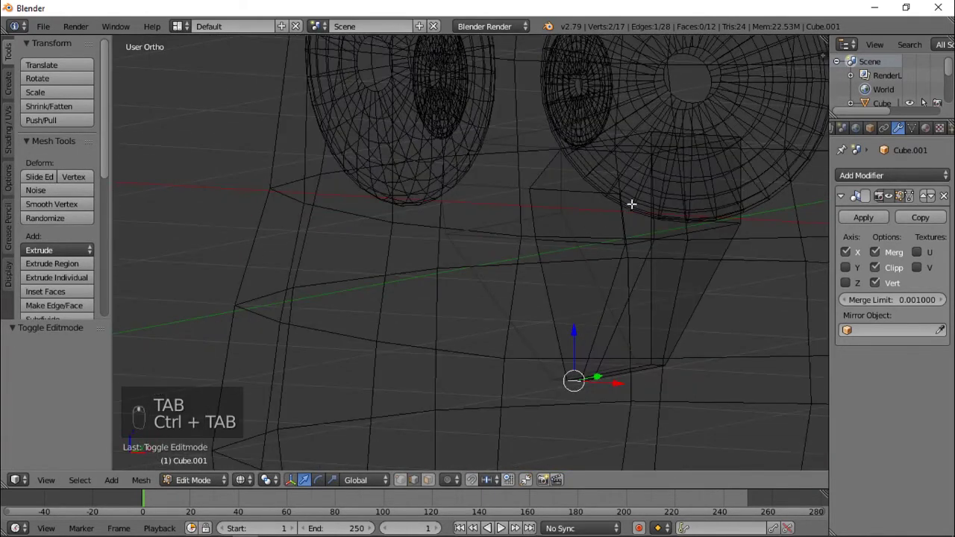
pyautogui.press('KP_1')
pyautogui.press('z')
pyautogui.press('z')
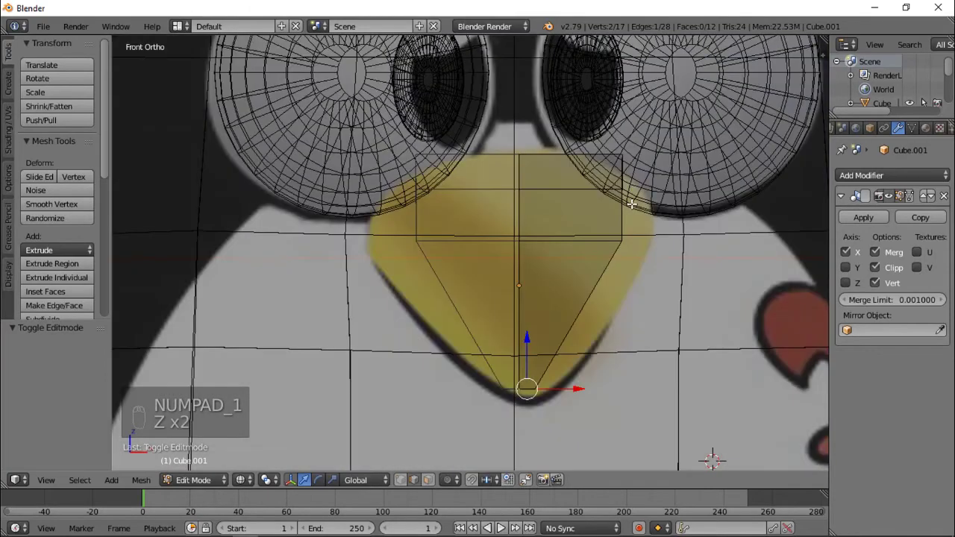
pyautogui.scroll(-2, 576, 253)
pyautogui.press('a')
pyautogui.press('a')
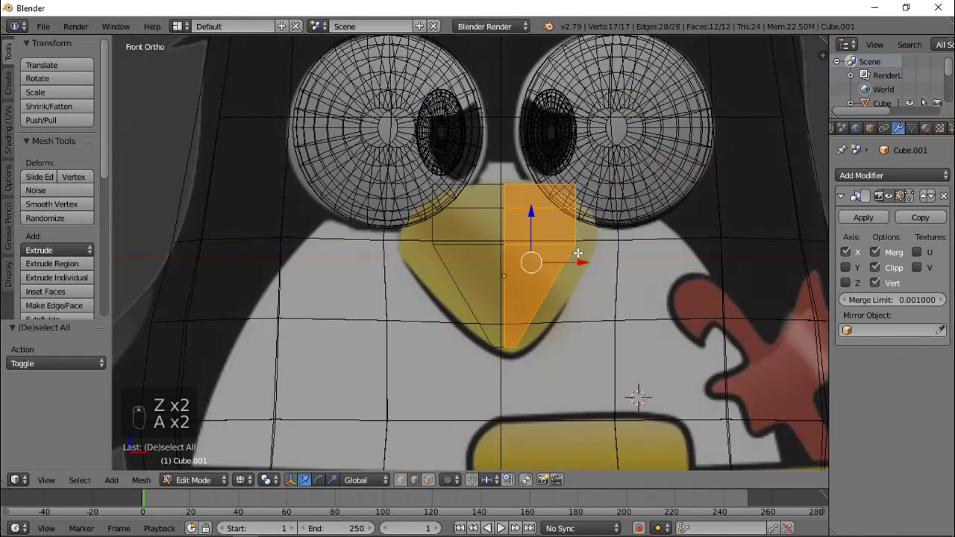
pyautogui.press('KP_1')
pyautogui.press('KP_3')
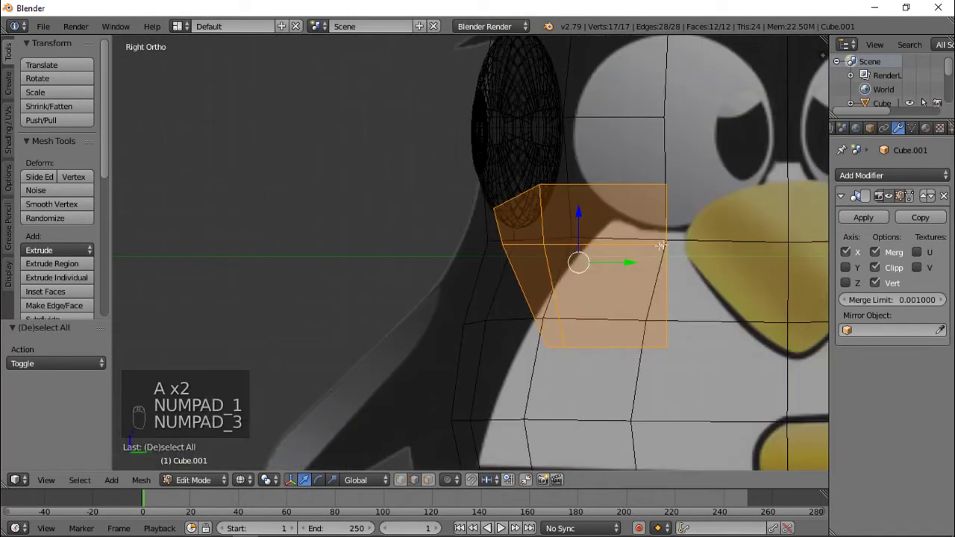
pyautogui.moveTo(630, 264); pyautogui.dragTo(541, 277)
pyautogui.press('KP_1')
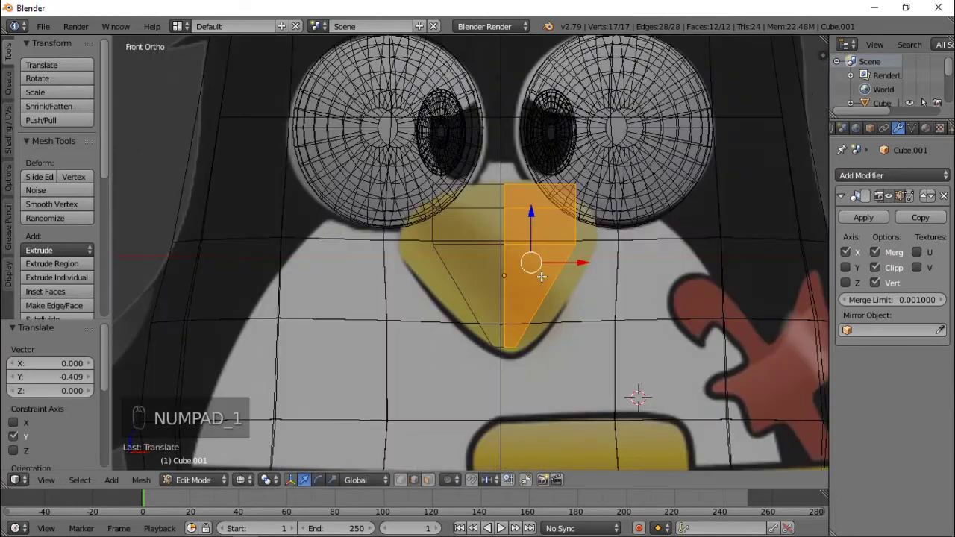
# - In vertex selection, box-select the beak's outer vertices on the upper loop and move them outward along X to the reference's width
pyautogui.hotkey('ctrl', 'Tab')
pyautogui.click(542, 264)
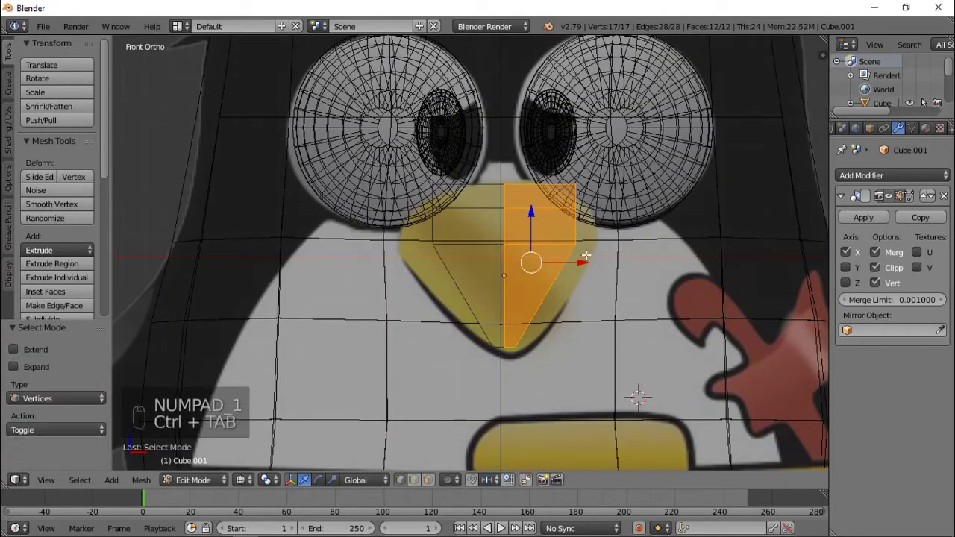
pyautogui.scroll(2, 600, 253)
pyautogui.scroll(1, 627, 245)
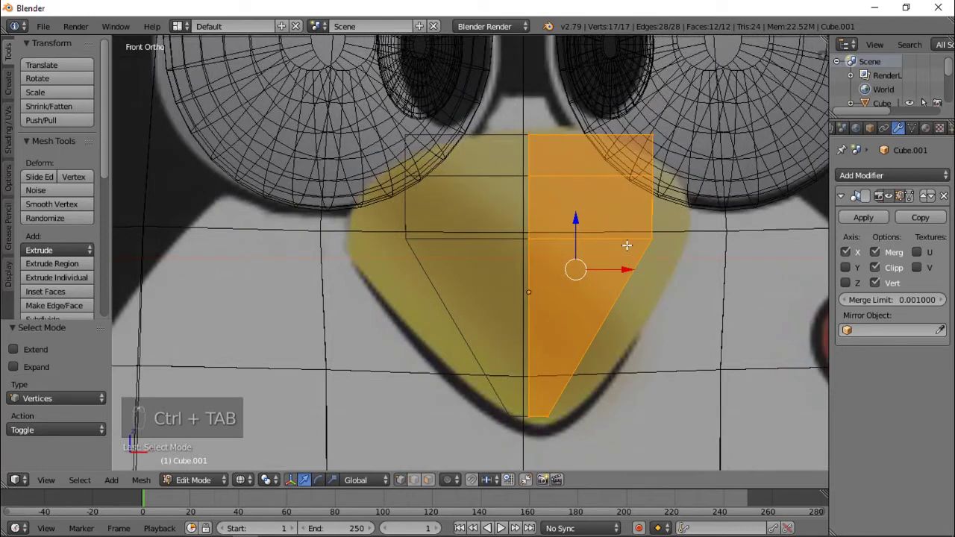
pyautogui.press('a')
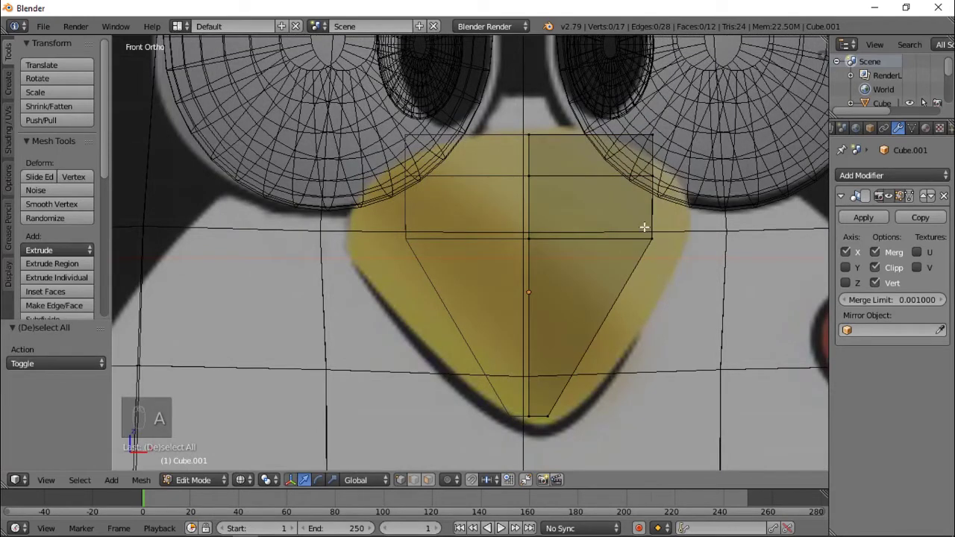
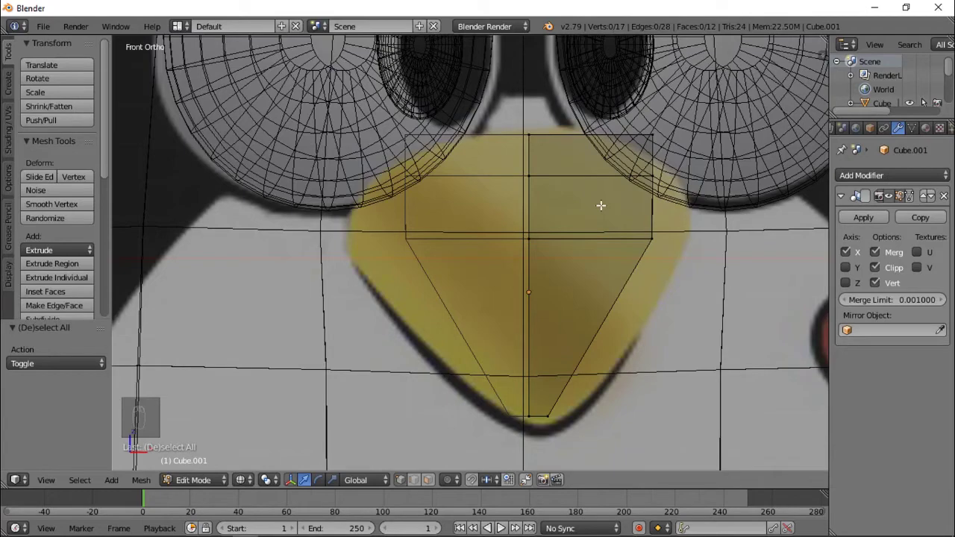
pyautogui.press('b')
pyautogui.moveTo(616, 208); pyautogui.dragTo(689, 260)
pyautogui.moveTo(708, 241); pyautogui.dragTo(633, 282, button='middle')
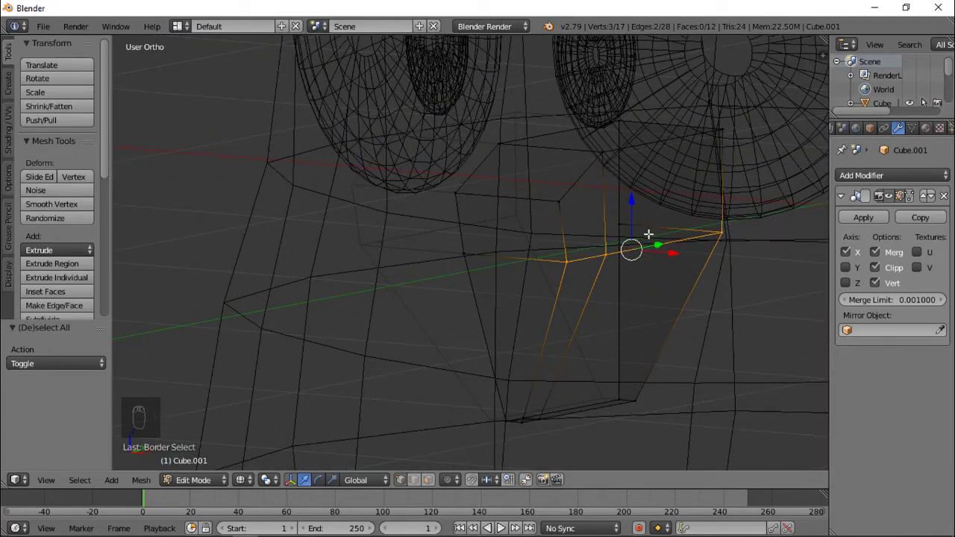
pyautogui.press('KP_1')
pyautogui.moveTo(698, 239); pyautogui.dragTo(729, 244)
pyautogui.scroll(-2, 716, 233)
pyautogui.press('Tab')
pyautogui.press('a')
pyautogui.press('a')
pyautogui.scroll(-2, 561, 272)
pyautogui.scroll(2, 565, 285)
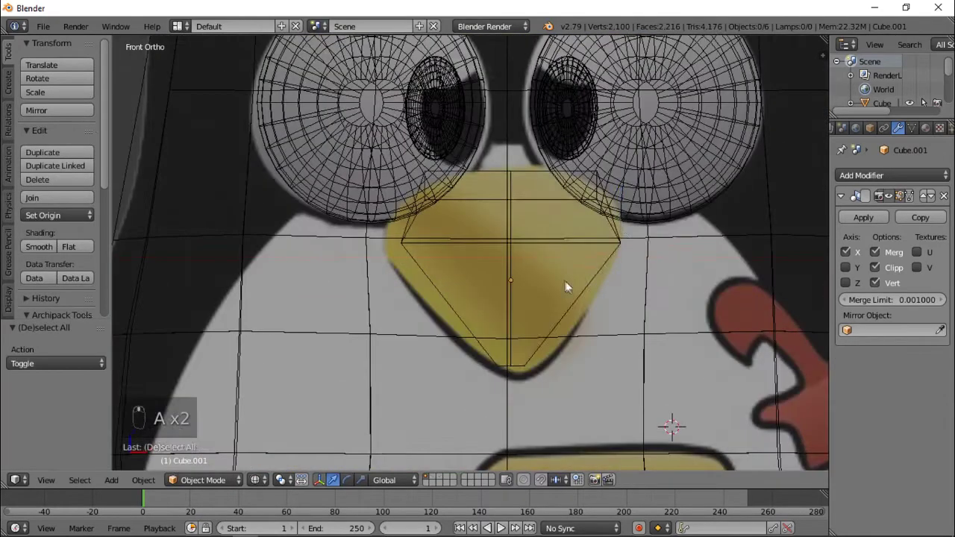
# - Box-select the beak's bottom vertices and lower them along global Z to the reference tip
pyautogui.press('Tab')
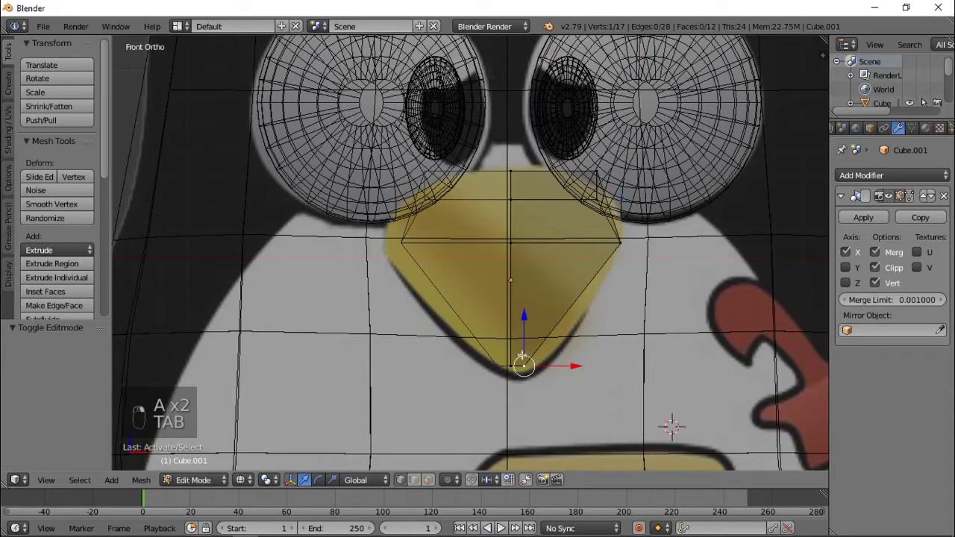
pyautogui.press('a')
pyautogui.press('b')
pyautogui.moveTo(483, 348); pyautogui.dragTo(570, 386)
pyautogui.moveTo(518, 327); pyautogui.dragTo(518, 335)
pyautogui.press('a')
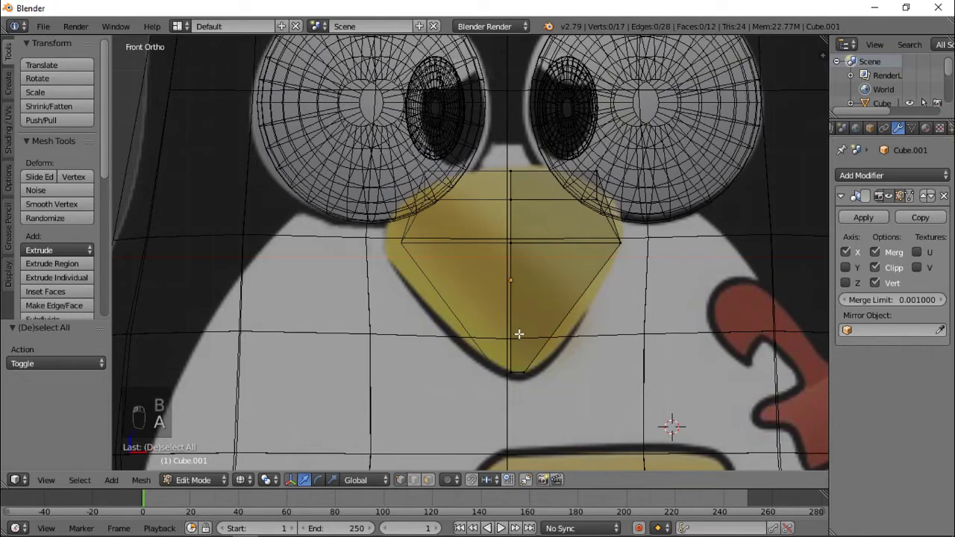
# - Add a centred horizontal loop cut through the beak's lower section
pyautogui.hotkey('ctrl', 'r')
pyautogui.click(489, 317)
pyautogui.rightClick(489, 316)
pyautogui.scroll(3, 550, 307)
pyautogui.press('a')
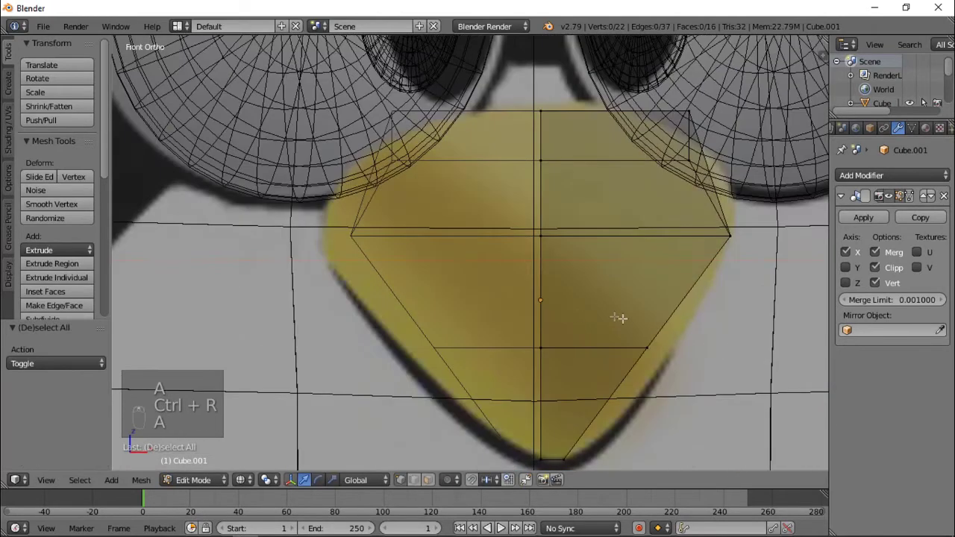
# - Box-select the lower loop's outer vertices and move them outward to the reference beak's outline
pyautogui.press('b')
pyautogui.moveTo(690, 368); pyautogui.dragTo(720, 349)
pyautogui.press('Tab')
pyautogui.scroll(-4, 702, 336)
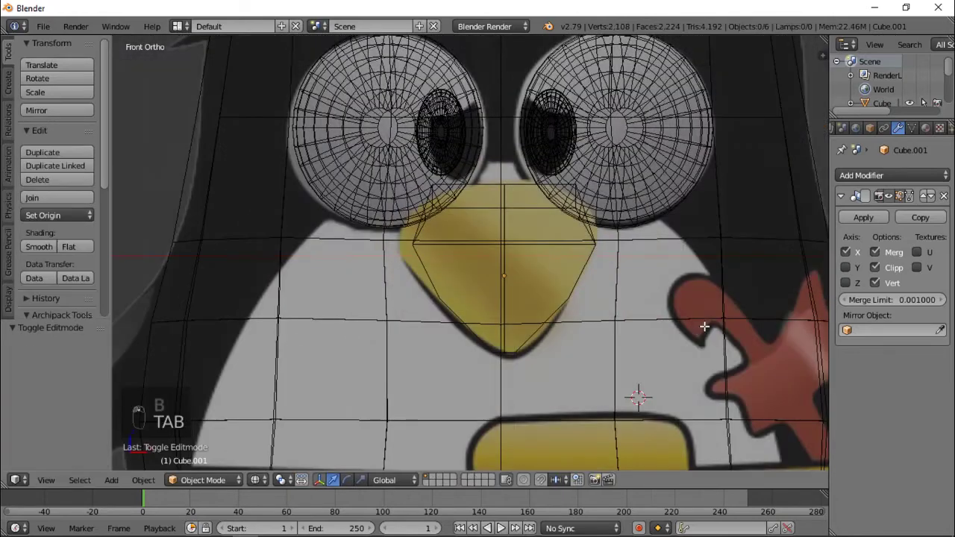
# - Select the three front outer vertices down the beak's side and move them back along Y toward the face
pyautogui.press('z')
pyautogui.moveTo(594, 291)
pyautogui.mouseDown(button='middle')
pyautogui.moveTo(473, 281)
pyautogui.moveTo(457, 254)
pyautogui.mouseUp(button='middle')
pyautogui.press('Tab')
pyautogui.scroll(2, 457, 252)
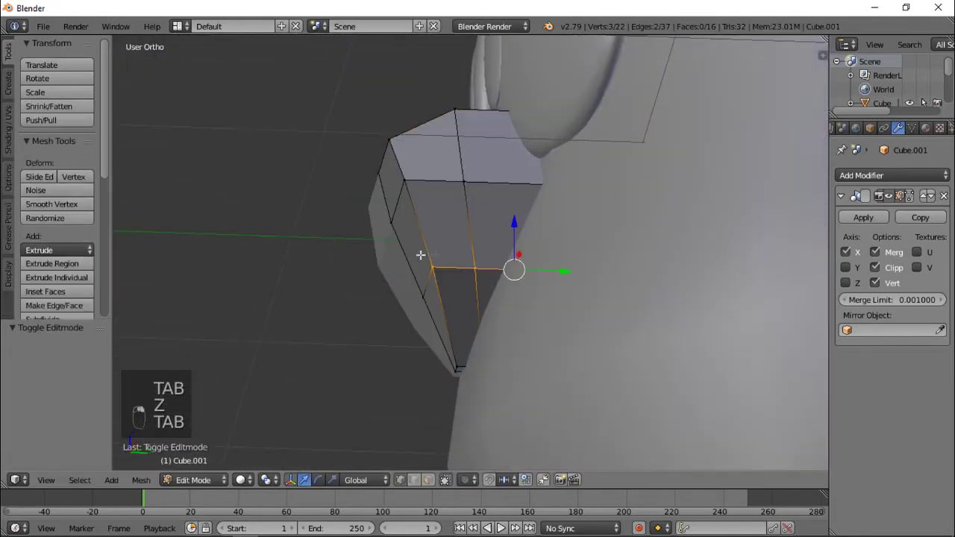
pyautogui.rightClick(411, 275)
pyautogui.rightClick(406, 184)
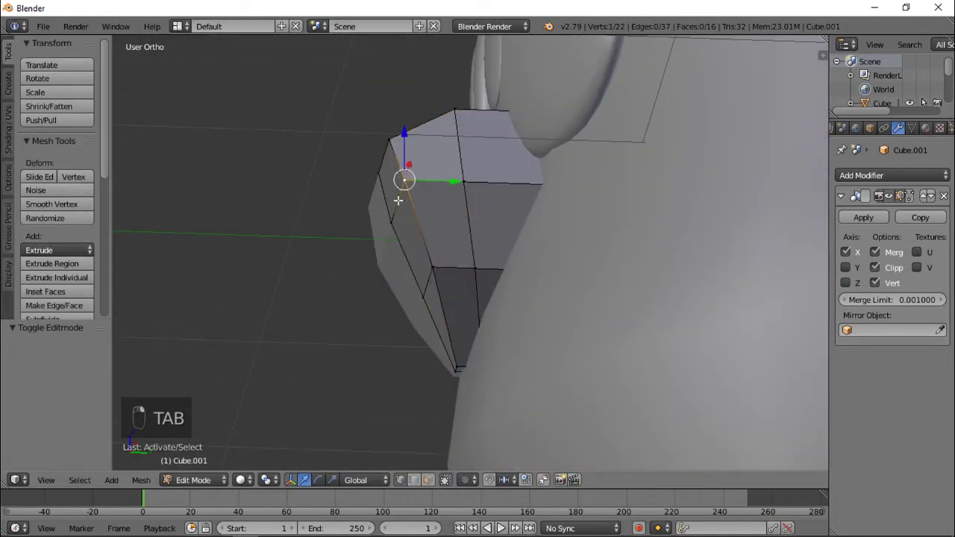
pyautogui.moveTo(405, 181); pyautogui.dragTo(443, 279, button='middle')
pyautogui.keyDown('shift'); pyautogui.moveTo(438, 294); pyautogui.dragTo(479, 391, button='right'); pyautogui.keyUp('shift')
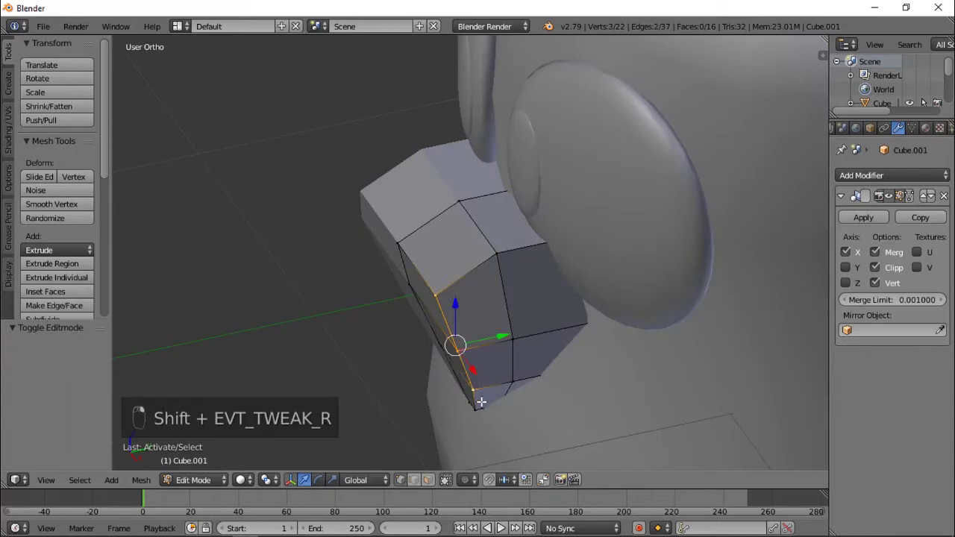
pyautogui.moveTo(480, 403); pyautogui.dragTo(481, 357, button='middle')
pyautogui.moveTo(501, 268); pyautogui.dragTo(526, 266)
# - Reposition two single vertices on the beak's front, nudging the last one by -0.037 along Y
pyautogui.press('Tab')
pyautogui.moveTo(485, 241); pyautogui.dragTo(512, 228, button='middle')
pyautogui.press('Tab')
pyautogui.rightClick(452, 270)
pyautogui.moveTo(452, 269); pyautogui.dragTo(431, 303, button='middle')
pyautogui.moveTo(473, 306); pyautogui.dragTo(488, 276)
pyautogui.rightClick(407, 224)
pyautogui.moveTo(441, 227); pyautogui.dragTo(436, 229)
# - Vertex-slide the beak's upper front centre vertex a little along its edge toward the beak's top
pyautogui.moveTo(437, 229); pyautogui.dragTo(436, 247, button='middle')
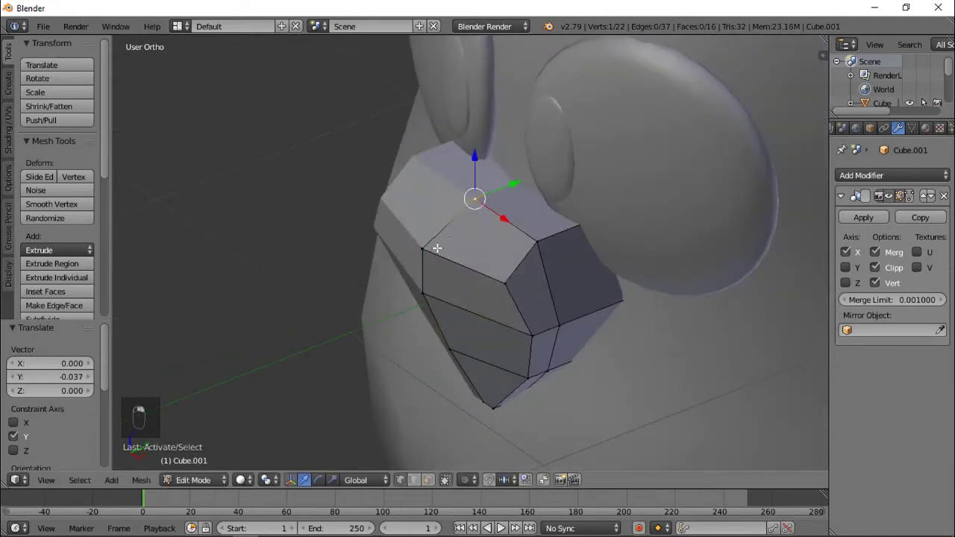
pyautogui.press('g')
pyautogui.press('g')
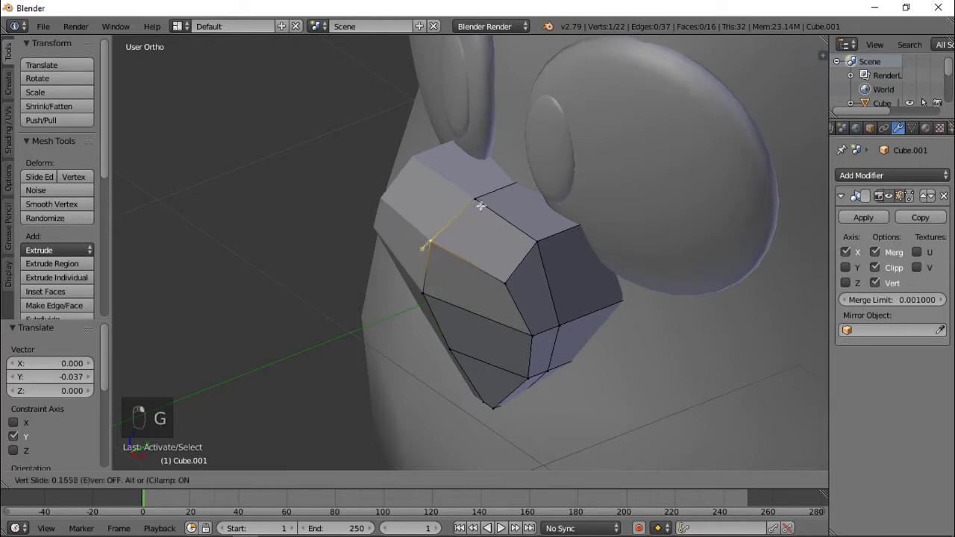
pyautogui.click(483, 203)
# - Apply smooth shading to the beak object
pyautogui.press('Tab')
pyautogui.press('a')
pyautogui.press('a')
pyautogui.scroll(-3, 544, 250)
pyautogui.moveTo(544, 250); pyautogui.dragTo(462, 263, button='middle')
pyautogui.rightClick(462, 263)
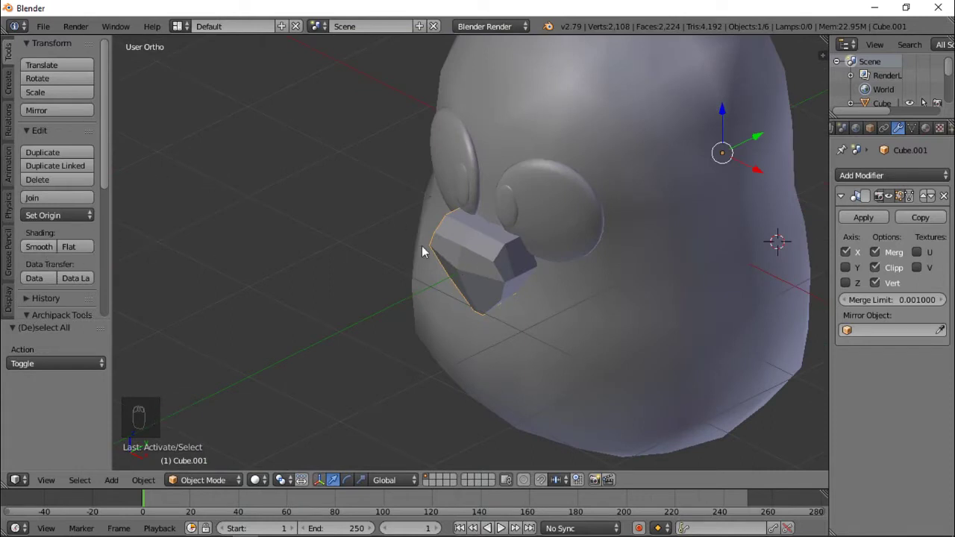
pyautogui.click(41, 247)
# - Select the beak's whole mesh and smooth its vertices to round the shape
pyautogui.press('Tab')
pyautogui.press('Tab')
pyautogui.press('Tab')
pyautogui.press('Tab')
pyautogui.press('a')
pyautogui.press('a')
pyautogui.press('a')
pyautogui.press('a')
pyautogui.press('a')
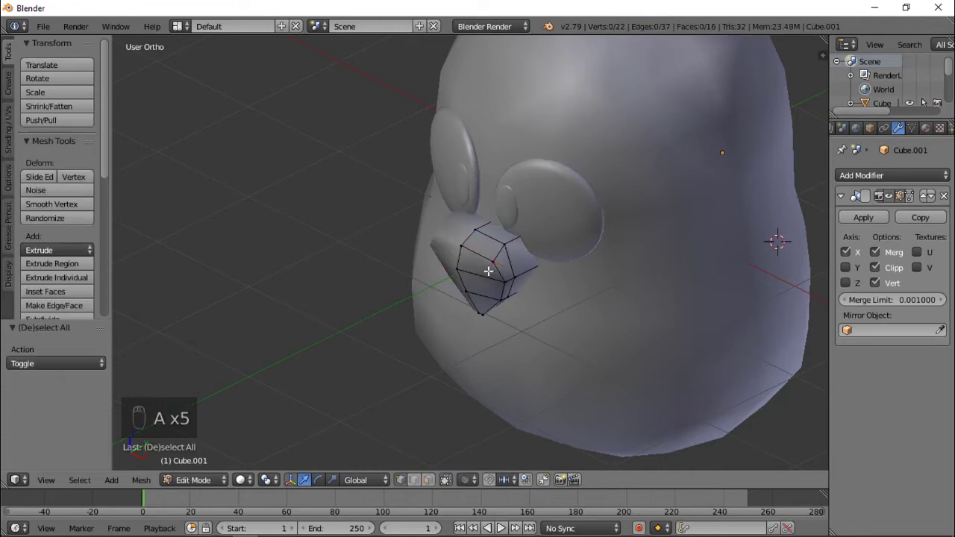
pyautogui.press('a')
pyautogui.press('a')
pyautogui.press('w')
pyautogui.press('a')
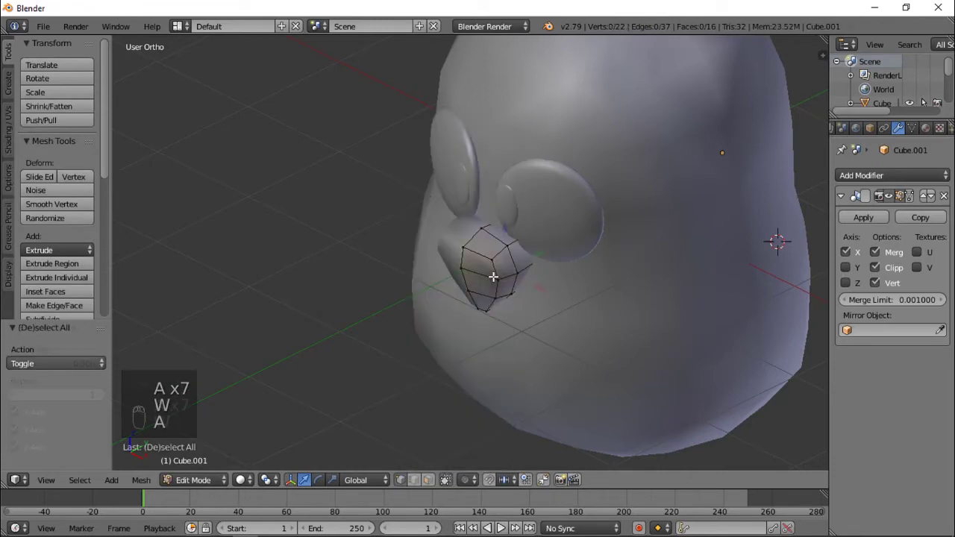
pyautogui.moveTo(539, 260); pyautogui.dragTo(520, 284, button='middle')
pyautogui.press('Tab')
pyautogui.press('Tab')
pyautogui.press('Tab')
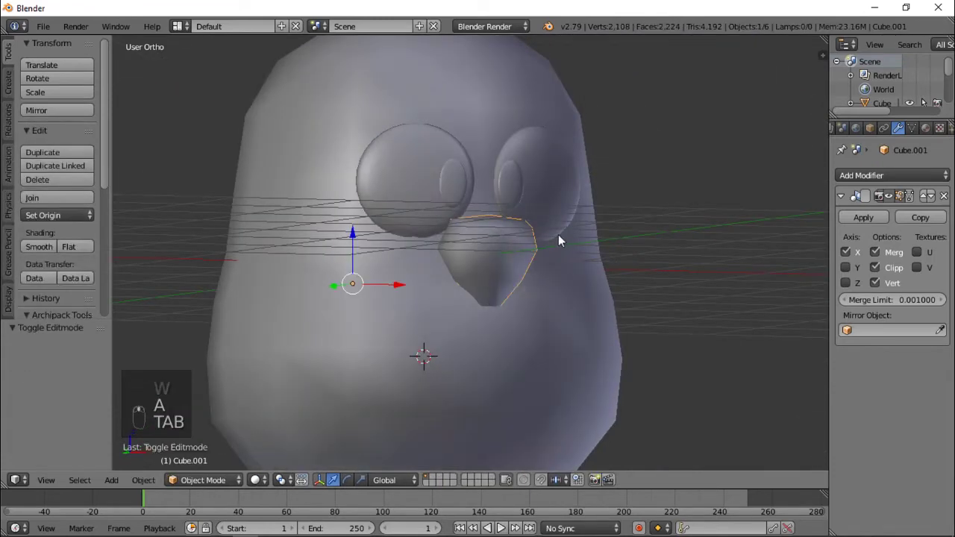
# - Select the beak object and shift it slightly back along Y so it sits against the face
pyautogui.press('a')
pyautogui.press('a')
pyautogui.press('a')
pyautogui.press('a')
pyautogui.scroll(-4, 555, 241)
pyautogui.moveTo(552, 244); pyautogui.dragTo(478, 259, button='middle')
pyautogui.rightClick(478, 258)
pyautogui.scroll(4, 511, 240)
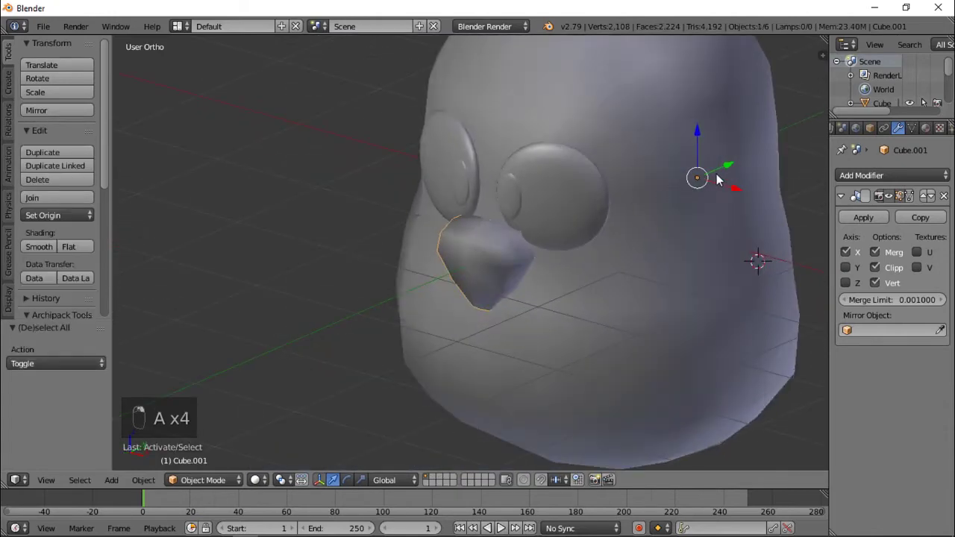
pyautogui.moveTo(729, 166); pyautogui.dragTo(734, 162)
pyautogui.press('a')
# - In face selection on the body mesh, select two adjacent faces on its side at flipper height
pyautogui.moveTo(490, 294); pyautogui.dragTo(481, 275, button='middle')
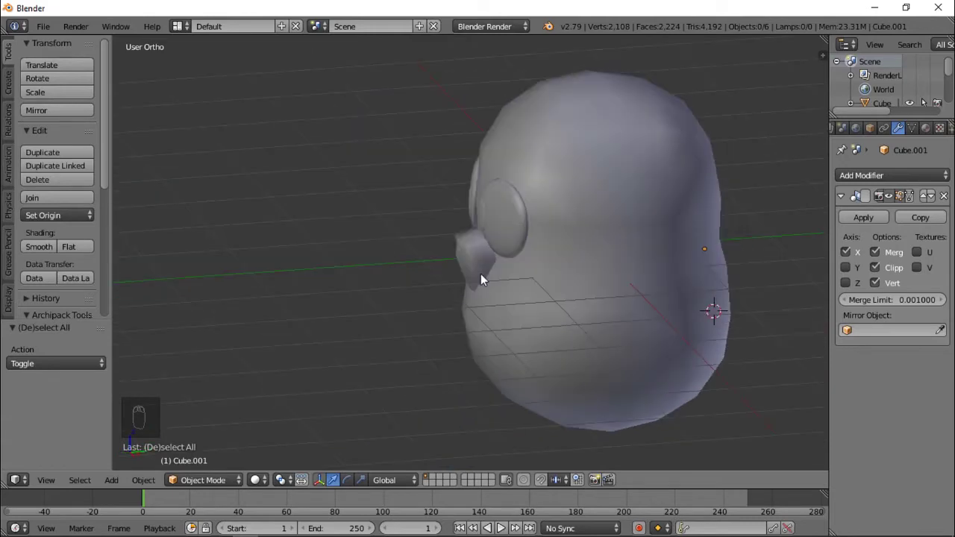
pyautogui.press('KP_1')
pyautogui.press('z')
pyautogui.scroll(4, 730, 235)
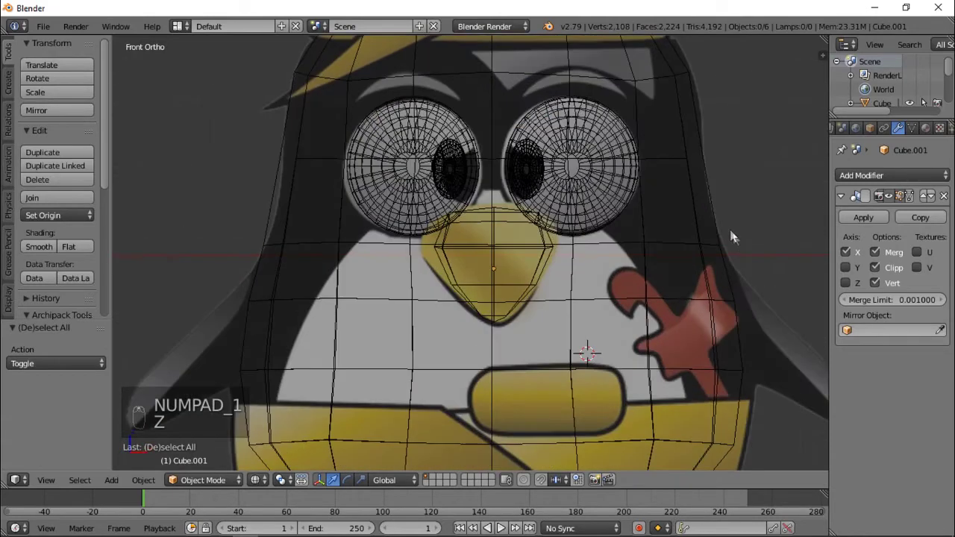
pyautogui.moveTo(723, 289)
pyautogui.keyDown('shift'); pyautogui.mouseDown(button='middle')
pyautogui.moveTo(597, 214)
pyautogui.moveTo(544, 223)
pyautogui.moveTo(678, 217)
pyautogui.moveTo(620, 233)
pyautogui.mouseUp(button='middle'); pyautogui.keyUp('shift')
pyautogui.rightClick(580, 218)
pyautogui.press('Tab')
pyautogui.press('z')
pyautogui.hotkey('ctrl', 'Tab')
pyautogui.click(587, 263)
pyautogui.rightClick(596, 280)
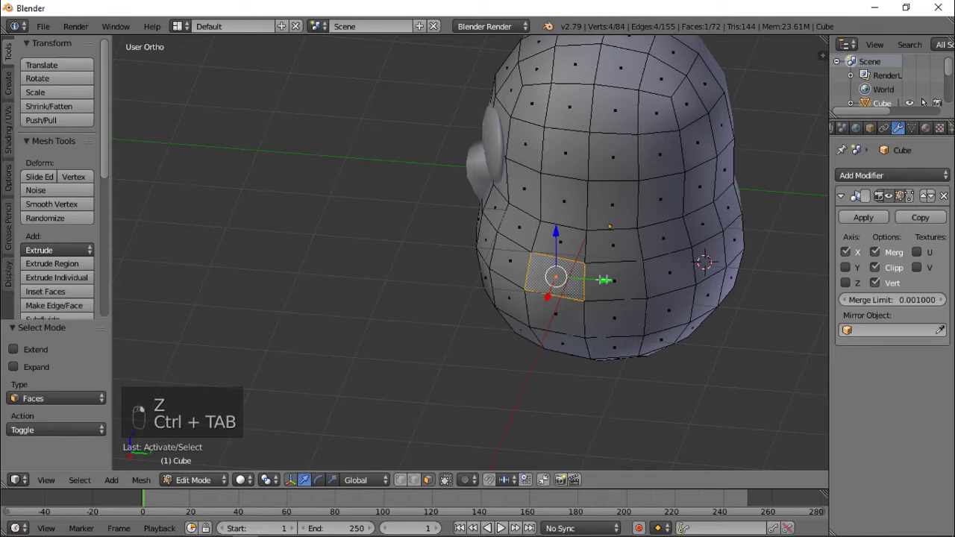
pyautogui.keyDown('shift'); pyautogui.rightClick(626, 279); pyautogui.keyUp('shift')
# - Extrude the two selected side faces outward by 0.622 to start the flipper
pyautogui.press('KP_1')
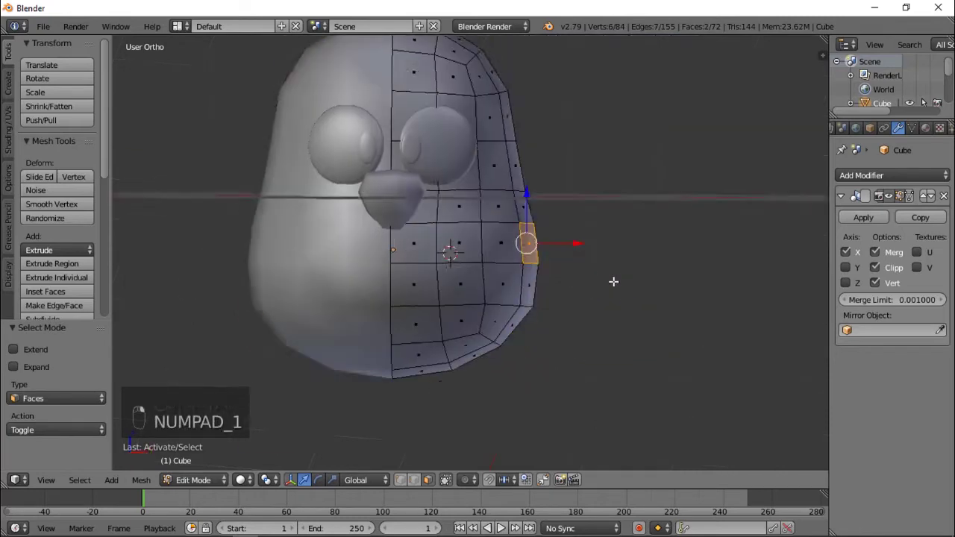
pyautogui.press('KP_3')
pyautogui.press('KP_1')
pyautogui.press('KP_3')
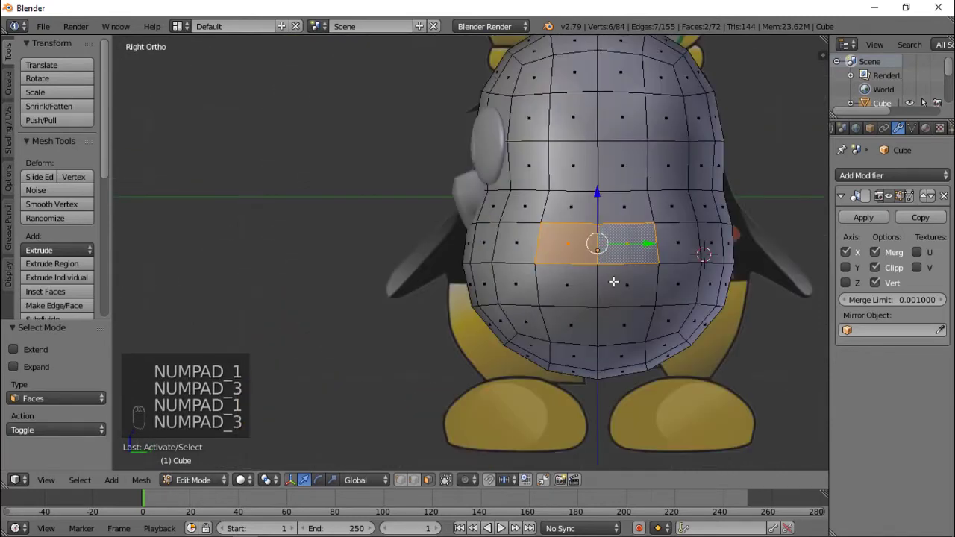
pyautogui.press('KP_1')
pyautogui.press('KP_3')
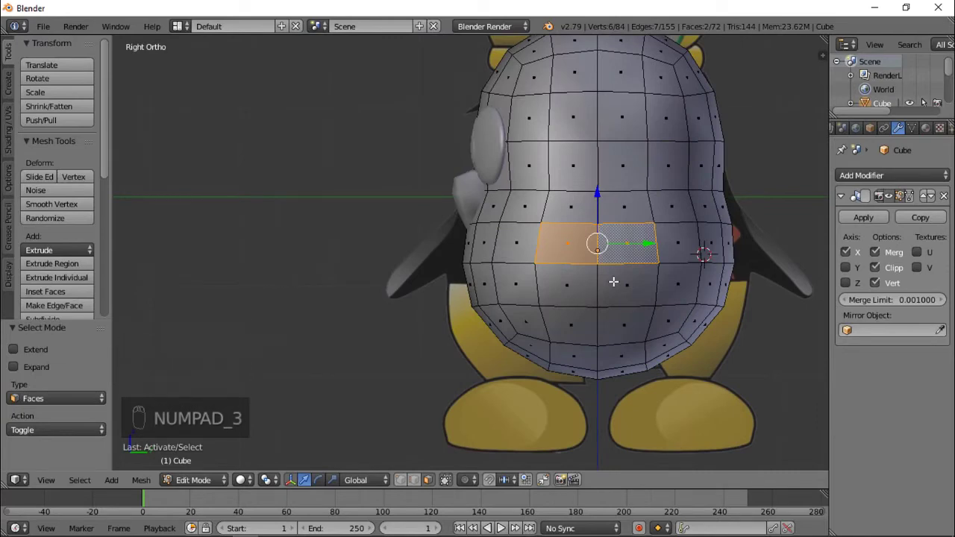
pyautogui.press('KP_1')
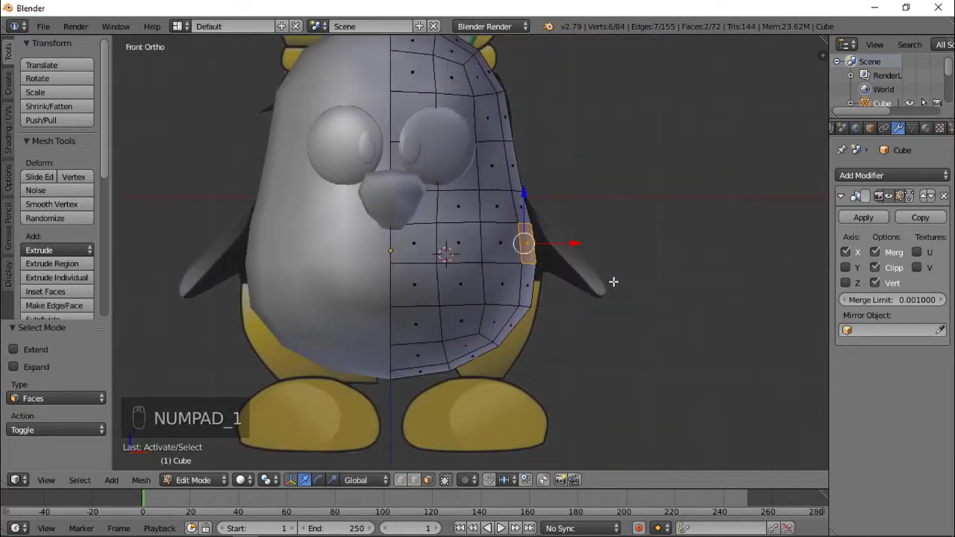
pyautogui.scroll(3, 614, 281)
pyautogui.keyDown('shift'); pyautogui.moveTo(643, 272); pyautogui.dragTo(624, 247, button='middle'); pyautogui.keyUp('shift')
pyautogui.press('z')
pyautogui.press('e')
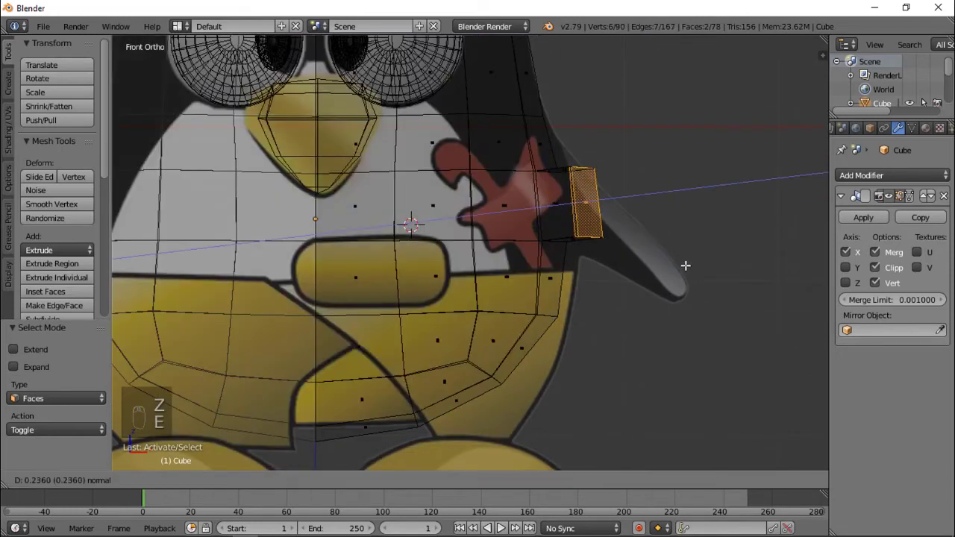
pyautogui.click(710, 231)
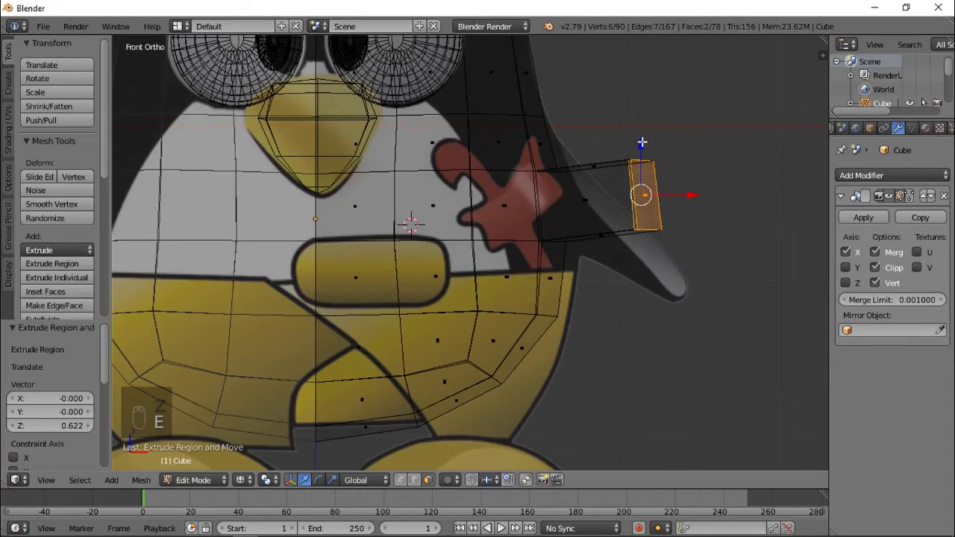
# - Lower the extruded flipper end by 0.543 along Z and shift it by 0.158 in X and -0.041 in Z
pyautogui.press('g')
pyautogui.press('z')
pyautogui.click(650, 224)
pyautogui.press('g')
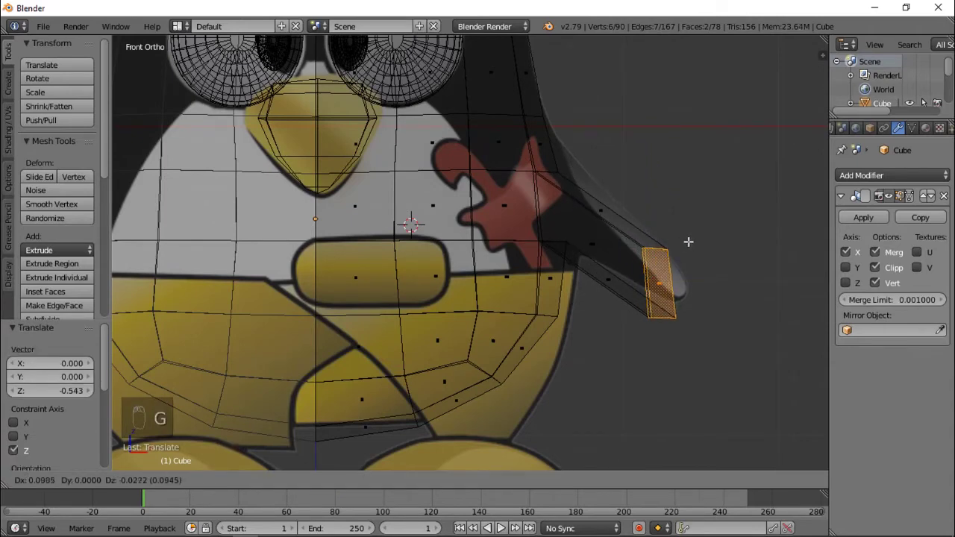
pyautogui.click(696, 237)
# - Rotate the flipper's end faces about 46 degrees, scale them to 0.621, and reposition them on the reference tip
pyautogui.press('r')
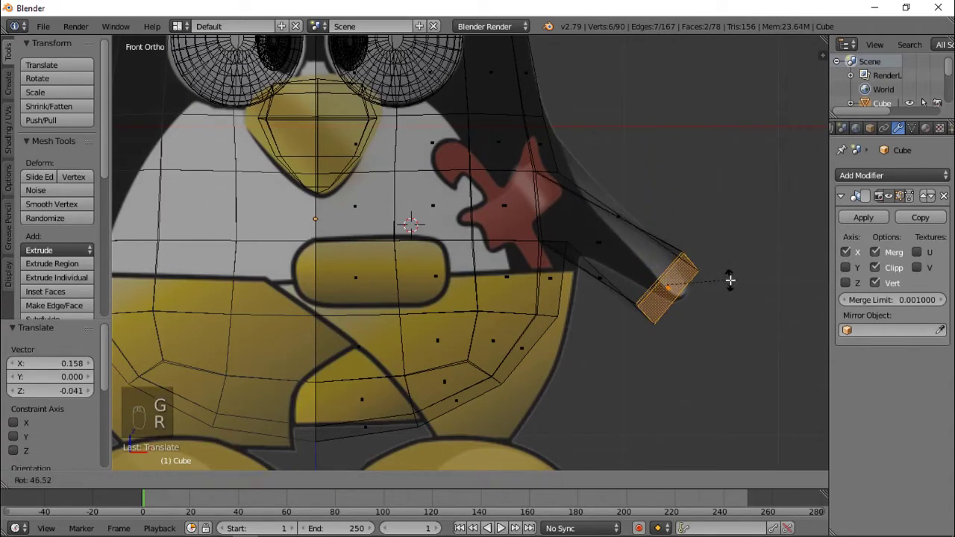
pyautogui.click(731, 276)
pyautogui.press('s')
pyautogui.click(710, 261)
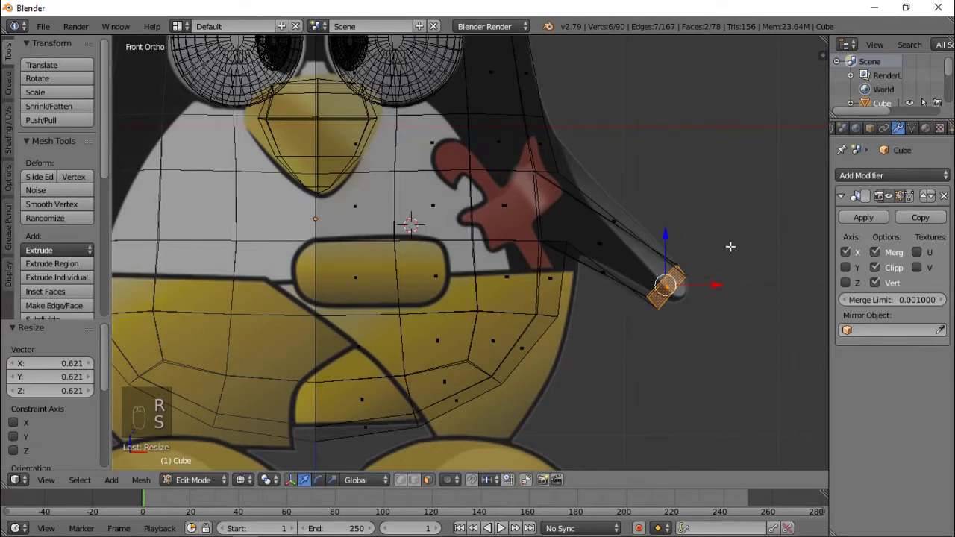
pyautogui.press('g')
pyautogui.click(724, 251)
# - In edge selection, move the flipper tip's front edge inward in top view by -0.055 in X and 0.076 in Y
pyautogui.press('Tab')
pyautogui.press('z')
pyautogui.moveTo(718, 253); pyautogui.dragTo(605, 287, button='middle')
pyautogui.press('Tab')
pyautogui.hotkey('ctrl', 'Tab')
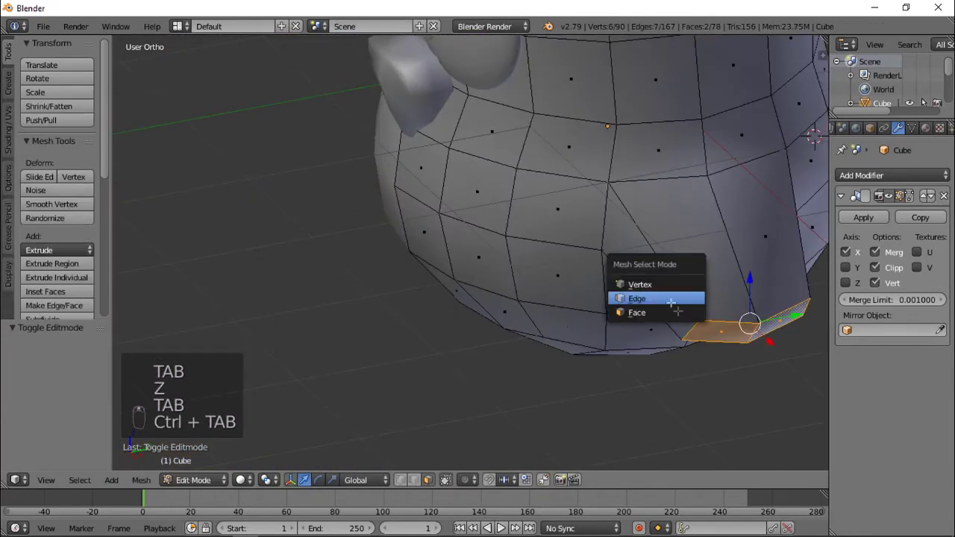
pyautogui.click(669, 305)
pyautogui.rightClick(690, 326)
pyautogui.press('KP_1')
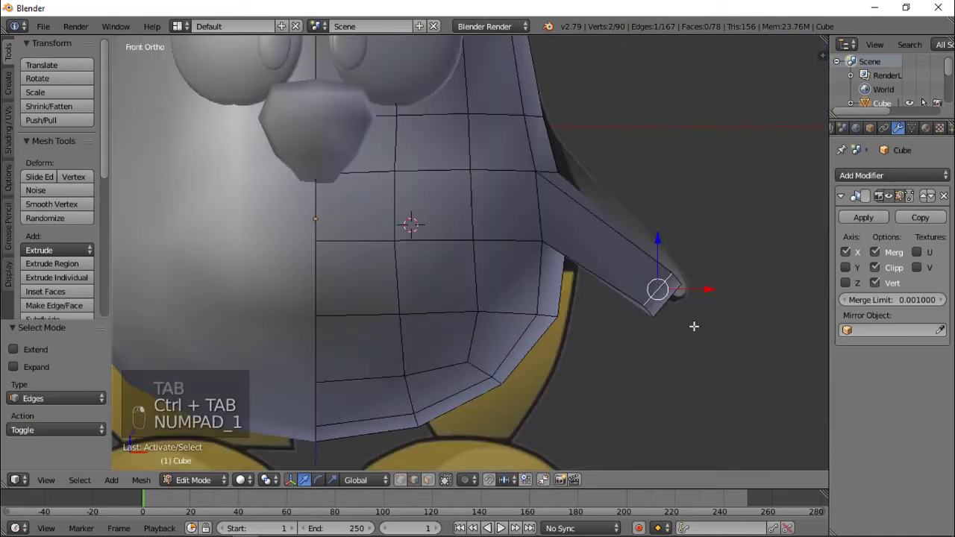
pyautogui.press('KP_7')
pyautogui.keyDown('shift'); pyautogui.scroll(3, 637, 254); pyautogui.keyUp('shift')
pyautogui.scroll(3, 646, 250)
pyautogui.press('g')
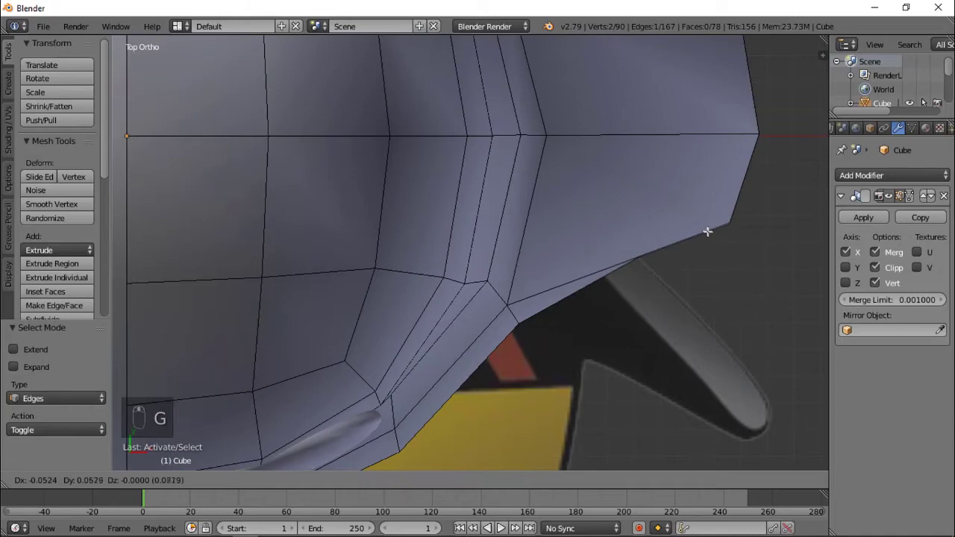
pyautogui.click(706, 228)
# - Select the flipper tip's rear edge and move it inward in top view to mirror the front edge's taper
pyautogui.moveTo(706, 227); pyautogui.dragTo(496, 73, button='middle')
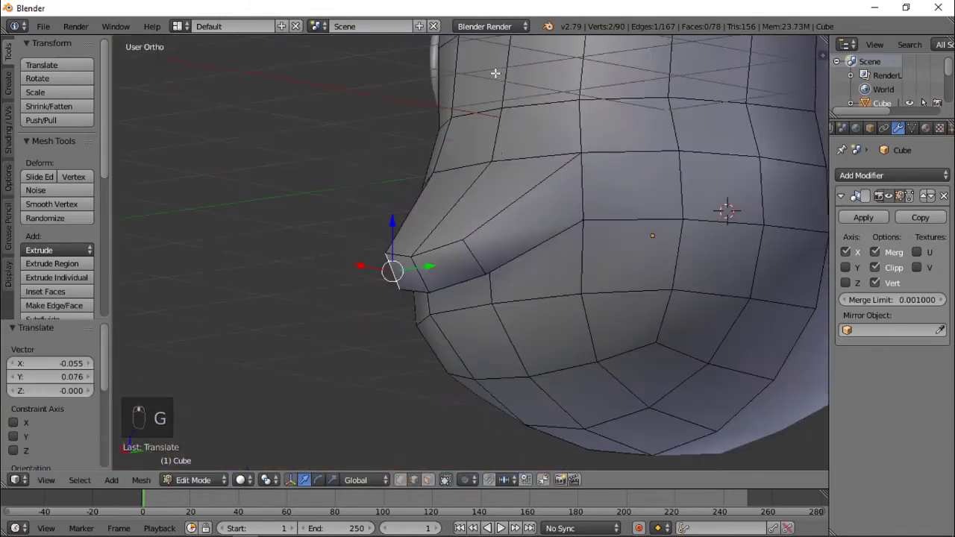
pyautogui.press('KP_7')
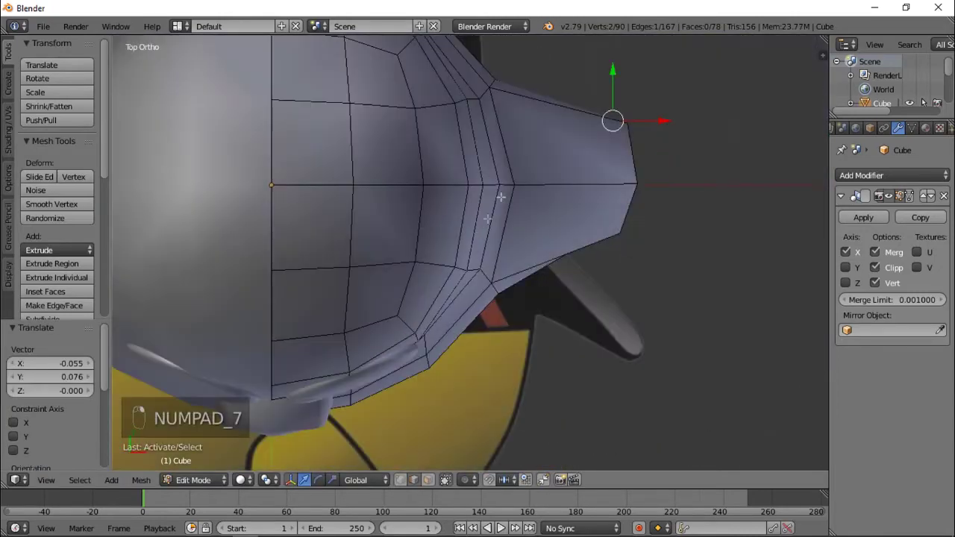
pyautogui.press('g')
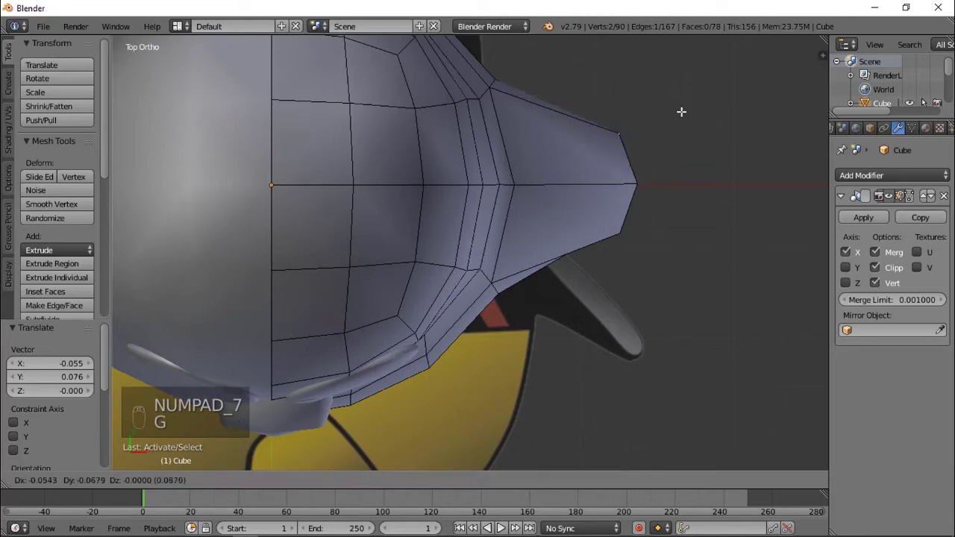
pyautogui.click(679, 113)
pyautogui.press('Tab')
pyautogui.scroll(-5, 530, 315)
pyautogui.press('a')
pyautogui.press('a')
# - In vertex selection, move the flipper's lower root vertex down in front view to the reference's underarm corner
pyautogui.moveTo(530, 315); pyautogui.dragTo(495, 262, button='middle')
pyautogui.scroll(4, 510, 300)
pyautogui.press('Tab')
pyautogui.hotkey('ctrl', 'Tab')
pyautogui.click(484, 247)
pyautogui.rightClick(539, 283)
pyautogui.press('KP_1')
pyautogui.press('z')
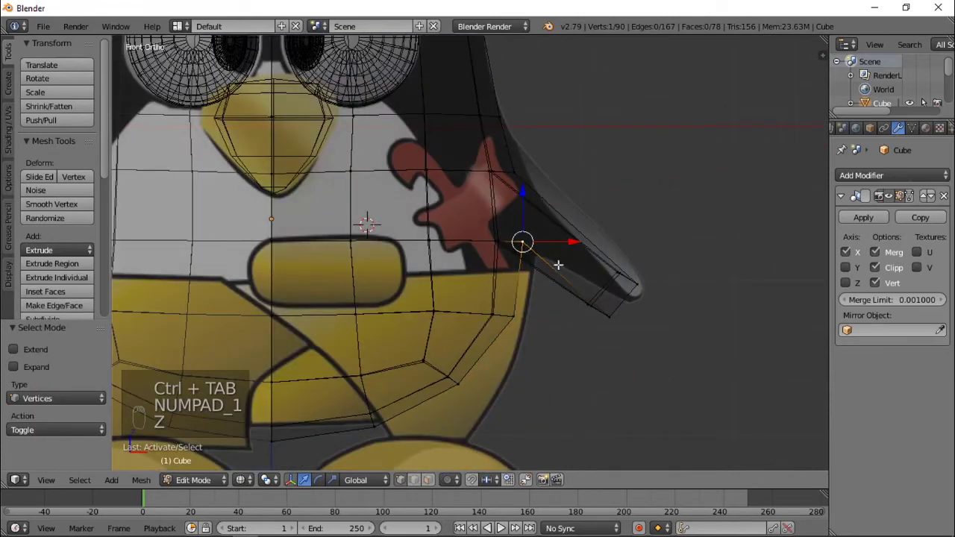
pyautogui.press('g')
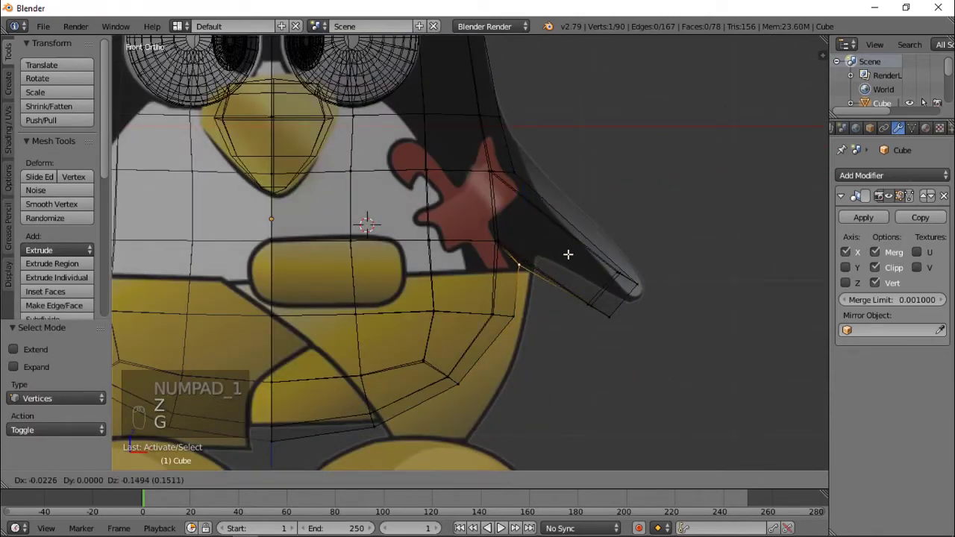
pyautogui.click(568, 254)
pyautogui.press('Tab')
pyautogui.press('a')
pyautogui.press('a')
pyautogui.press('z')
# - Check the reference feet against the body and add a new cube mesh with a radius of 1 for the foot
pyautogui.moveTo(493, 297); pyautogui.dragTo(426, 294, button='middle')
pyautogui.scroll(-3, 426, 294)
pyautogui.moveTo(450, 241); pyautogui.dragTo(466, 267, button='middle')
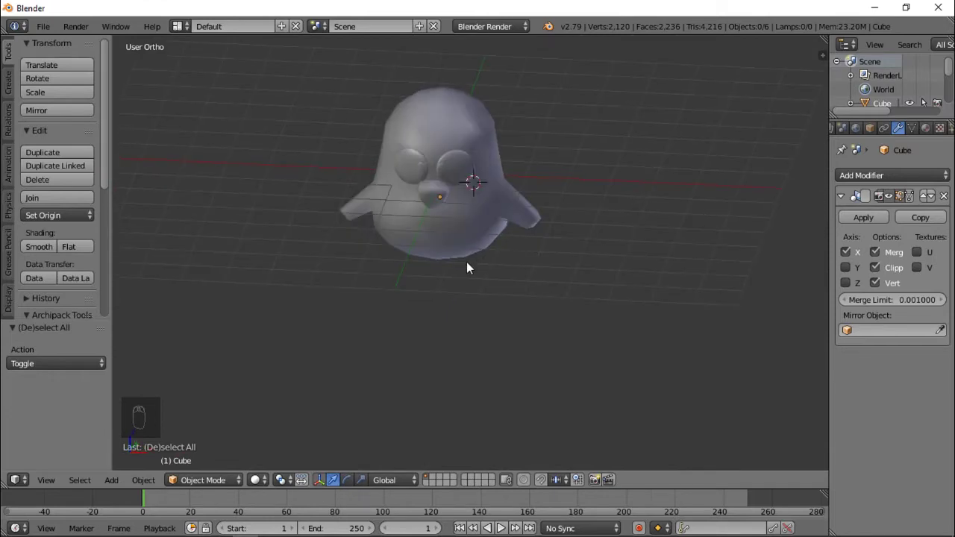
pyautogui.press('KP_1')
pyautogui.press('z')
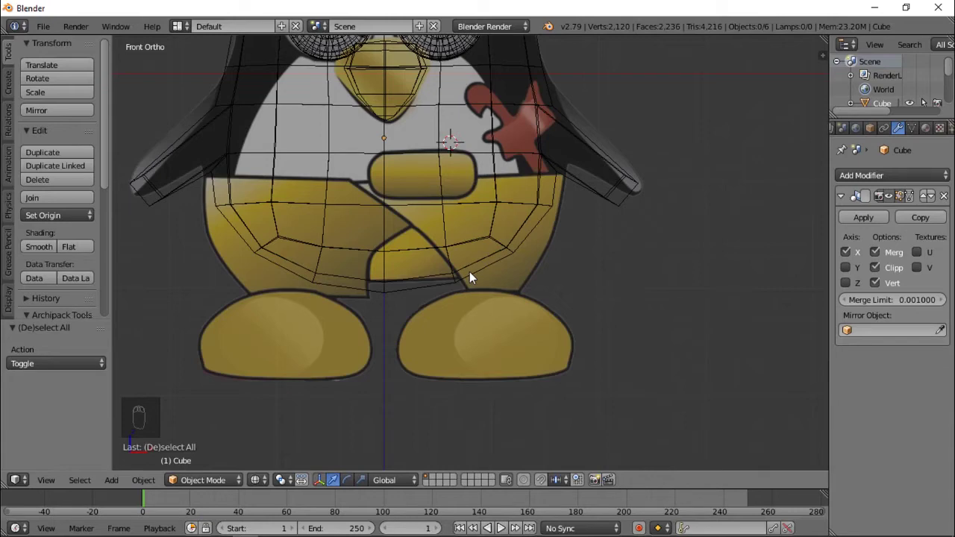
pyautogui.moveTo(520, 260)
pyautogui.mouseDown(button='middle')
pyautogui.moveTo(554, 245)
pyautogui.moveTo(494, 261)
pyautogui.moveTo(482, 215)
pyautogui.moveTo(437, 247)
pyautogui.moveTo(593, 198)
pyautogui.moveTo(524, 206)
pyautogui.mouseUp(button='middle')
pyautogui.press('z')
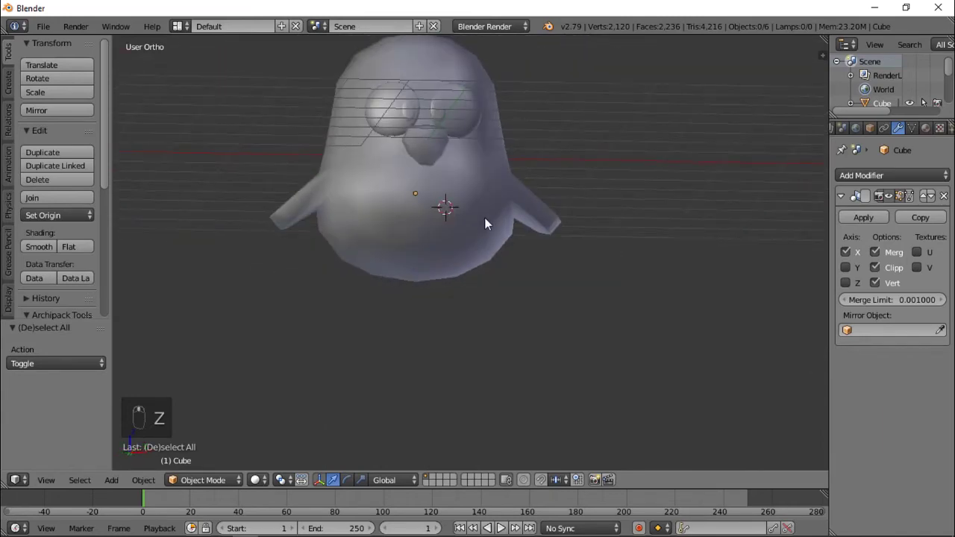
pyautogui.hotkey('shift', 'a')
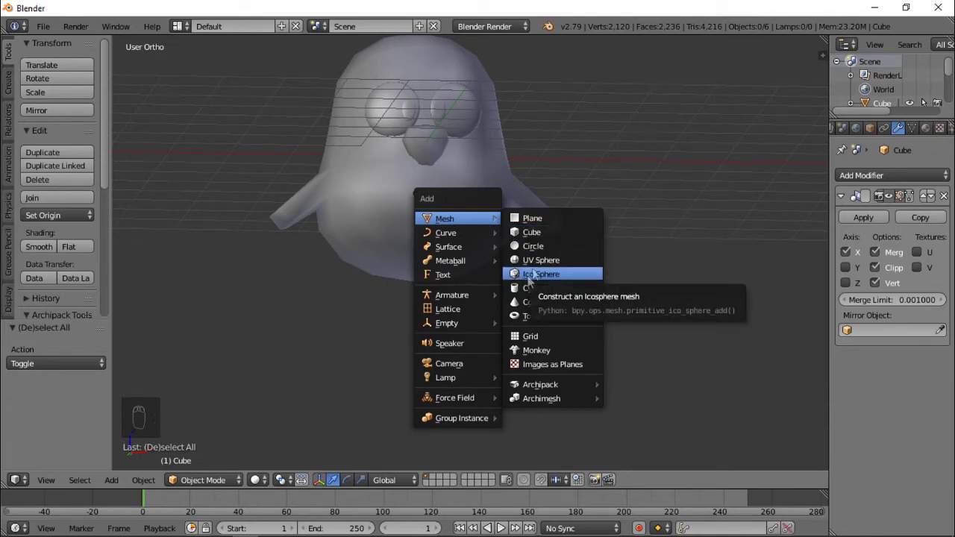
pyautogui.click(541, 235)
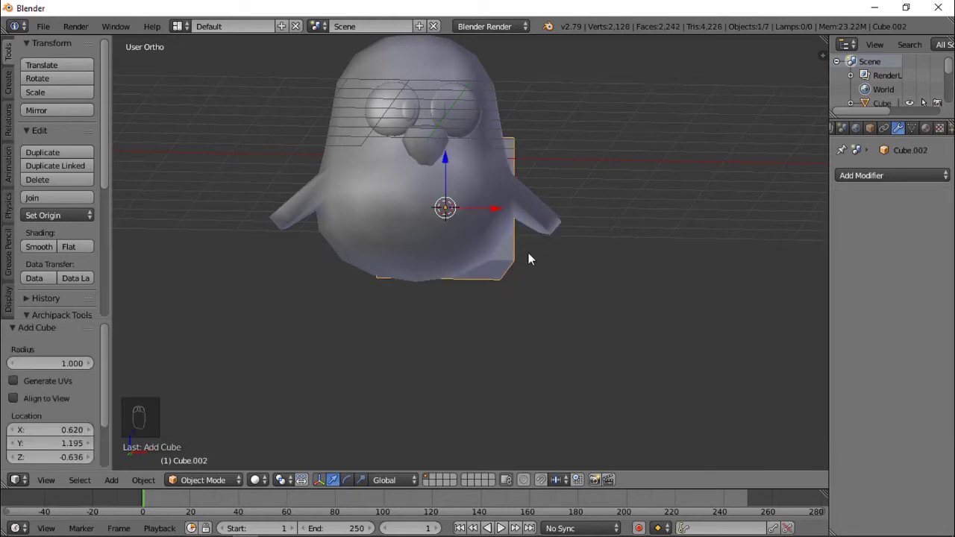
# - In front view, move the new cube down onto the reference foot, scale it by 0.431, and align it with the foot
pyautogui.press('KP_1')
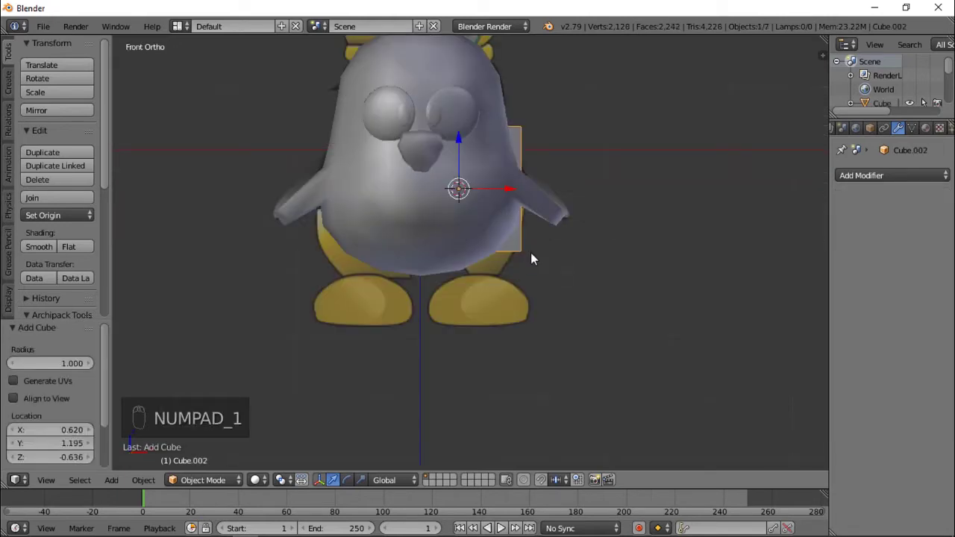
pyautogui.press('g')
pyautogui.click(549, 348)
pyautogui.press('s')
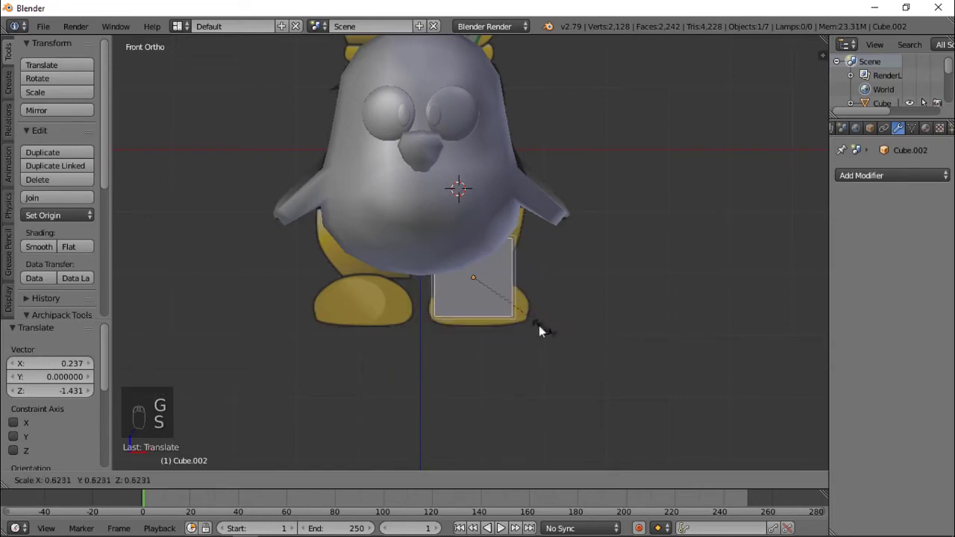
pyautogui.click(503, 258)
pyautogui.scroll(1, 504, 261)
pyautogui.press('g')
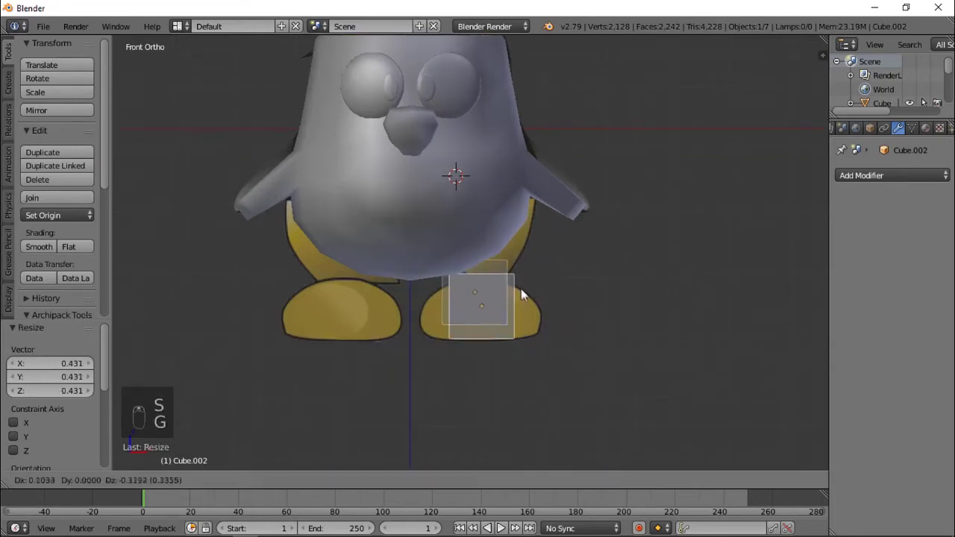
pyautogui.click(520, 296)
# - In Edit Mode, scale the cube's mesh uniformly until it matches the reference foot's height
pyautogui.press('Tab')
pyautogui.scroll(4, 523, 296)
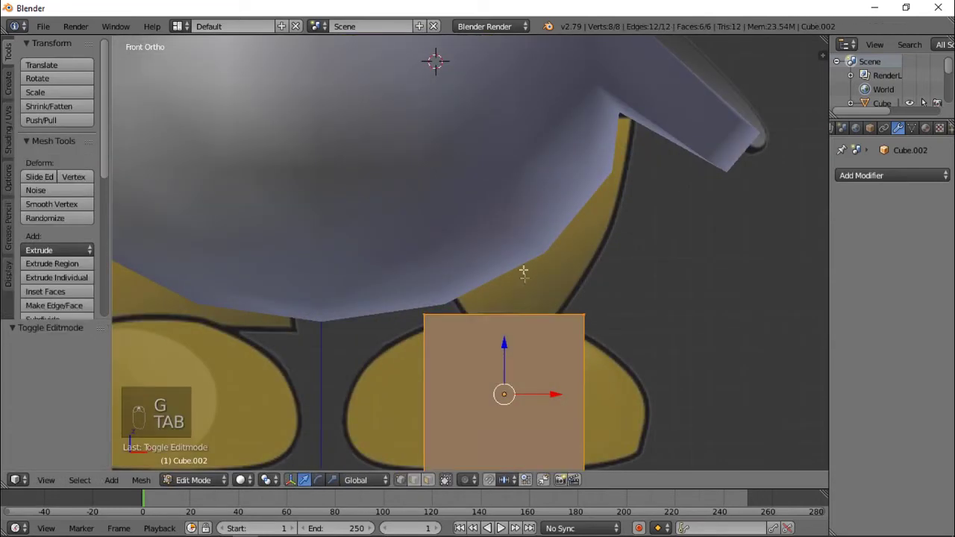
pyautogui.keyDown('shift'); pyautogui.scroll(-2, 524, 278); pyautogui.keyUp('shift')
pyautogui.press('s')
pyautogui.click(593, 381)
pyautogui.press('s')
pyautogui.click(579, 376)
# - Add one horizontal loop cut through the cube's middle and scale it by 1.914 along X to the foot's width
pyautogui.hotkey('ctrl', 'r')
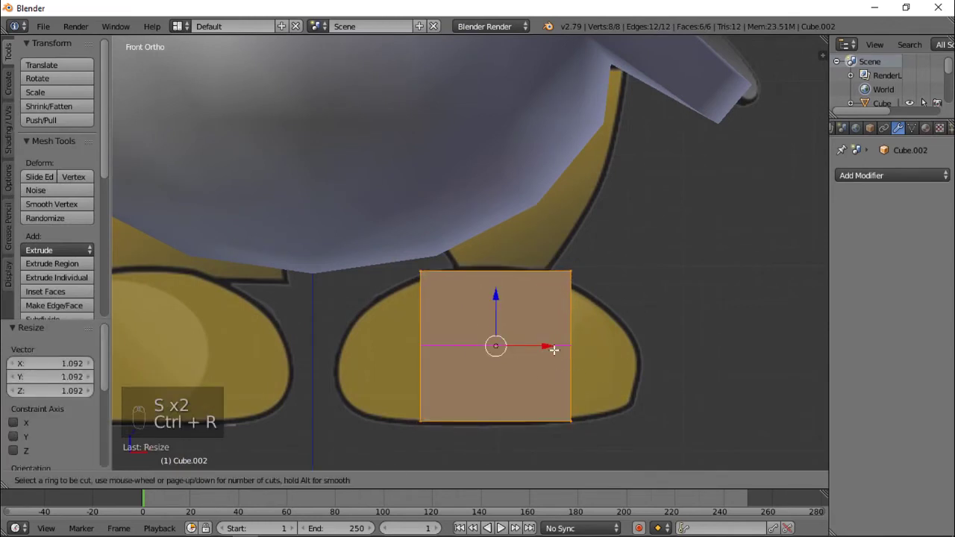
pyautogui.click(554, 348)
pyautogui.rightClick(554, 347)
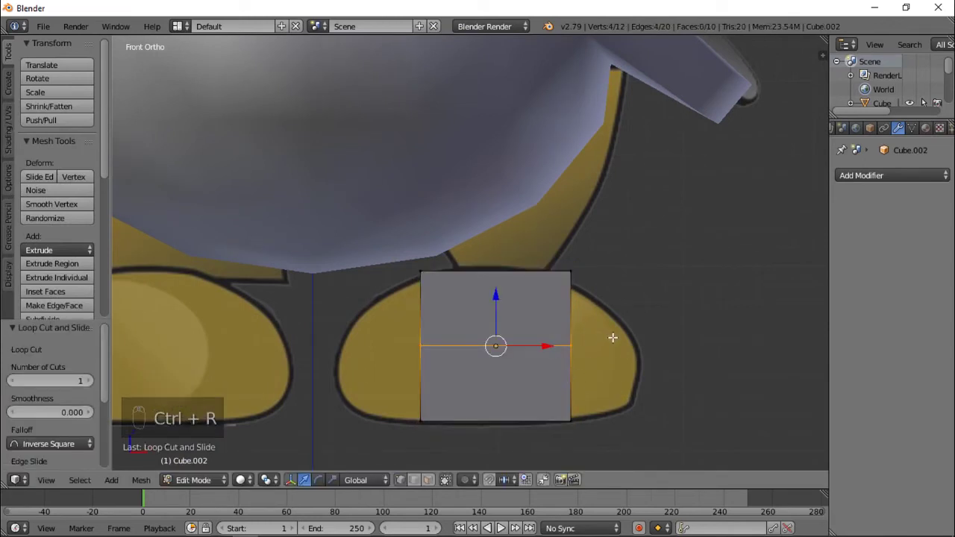
pyautogui.press('s')
pyautogui.press('x')
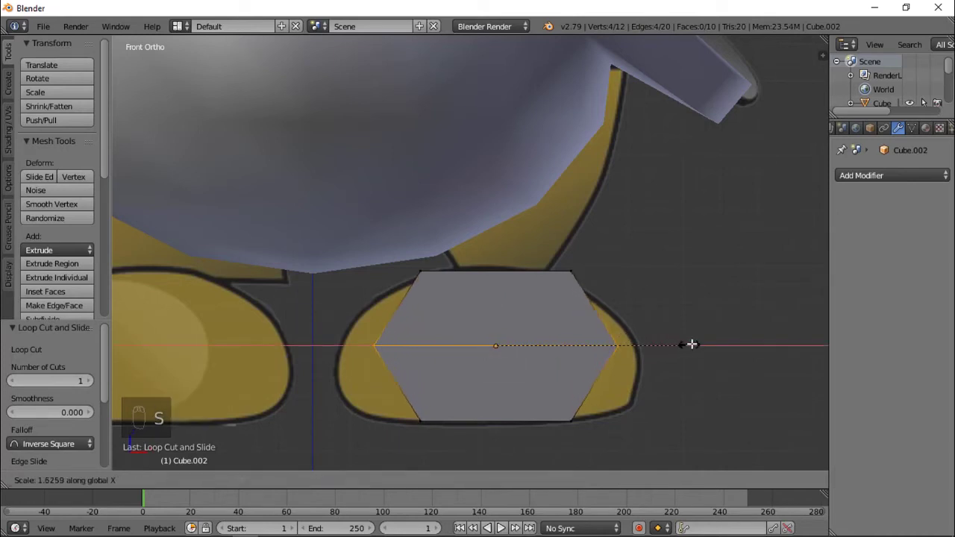
pyautogui.click(714, 341)
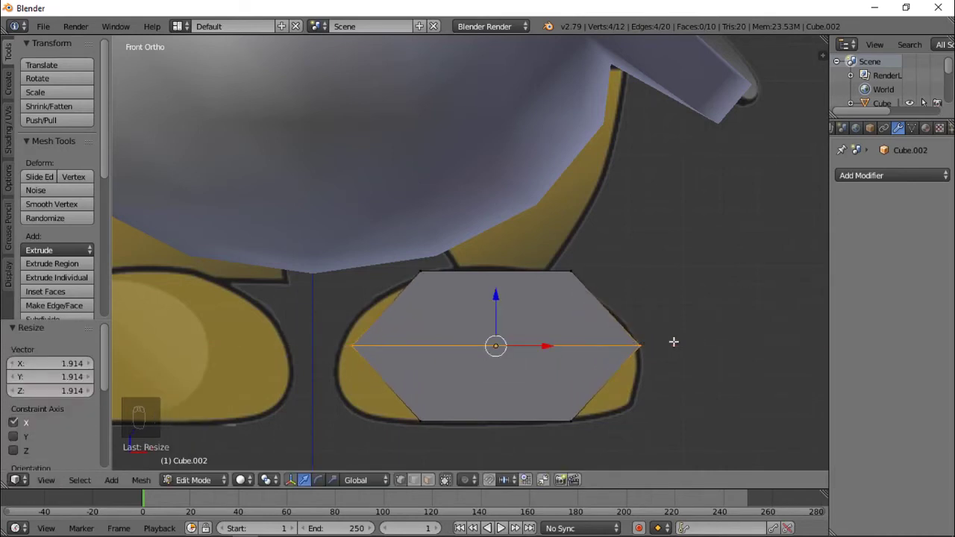
pyautogui.press('g')
pyautogui.press('x')
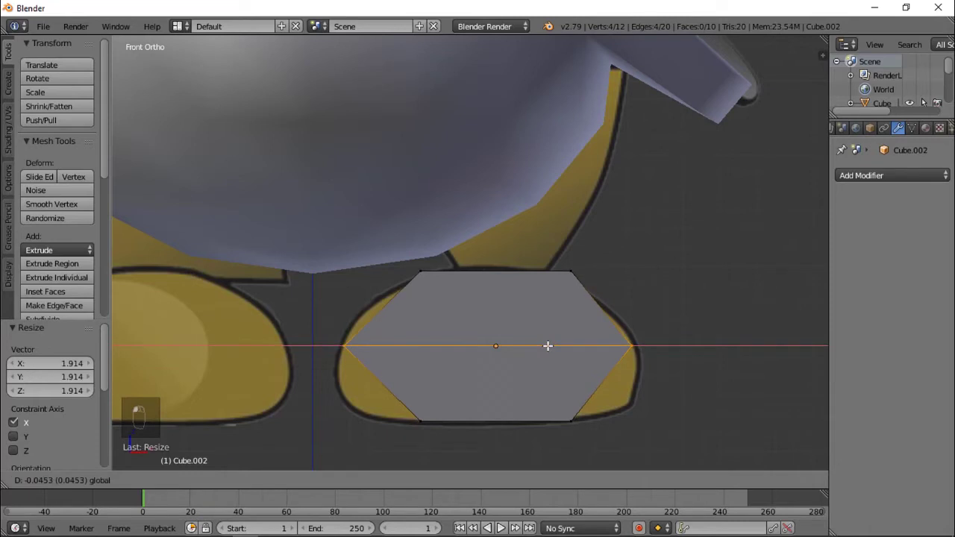
pyautogui.hotkey('ctrl', 'z')
# - Select the whole foot mesh and shift it along X to centre it on the reference foot
pyautogui.press('a')
pyautogui.press('a')
pyautogui.press('a')
pyautogui.press('g')
pyautogui.press('x')
pyautogui.click(536, 346)
pyautogui.press('a')
# - In side view, select the whole foot mesh and move it by -1.179 along Y to sit beneath the body
pyautogui.moveTo(559, 348)
pyautogui.mouseDown(button='middle')
pyautogui.moveTo(501, 348)
pyautogui.moveTo(542, 345)
pyautogui.mouseUp(button='middle')
pyautogui.press('KP_1')
pyautogui.press('KP_3')
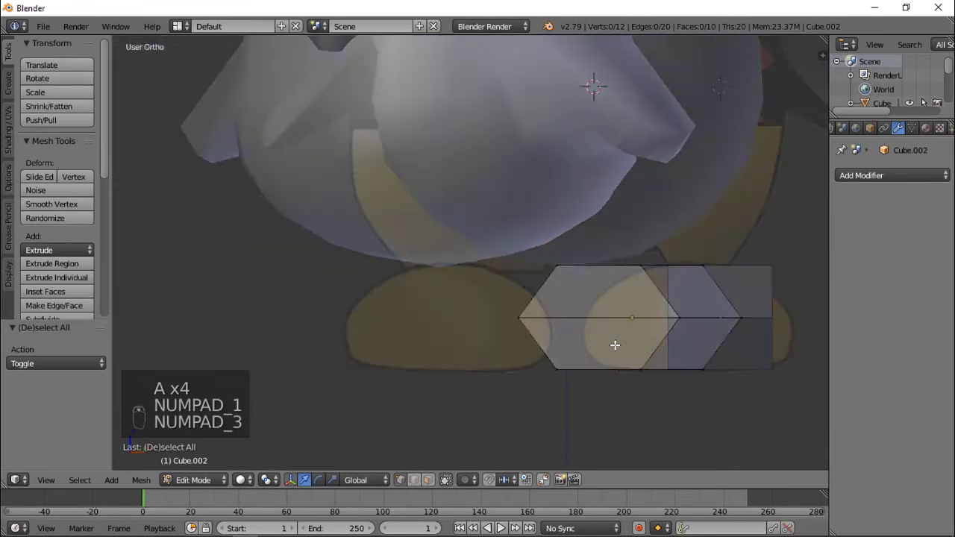
pyautogui.press('a')
pyautogui.press('a')
pyautogui.moveTo(749, 318); pyautogui.dragTo(603, 320)
pyautogui.moveTo(603, 320); pyautogui.dragTo(595, 346, button='middle')
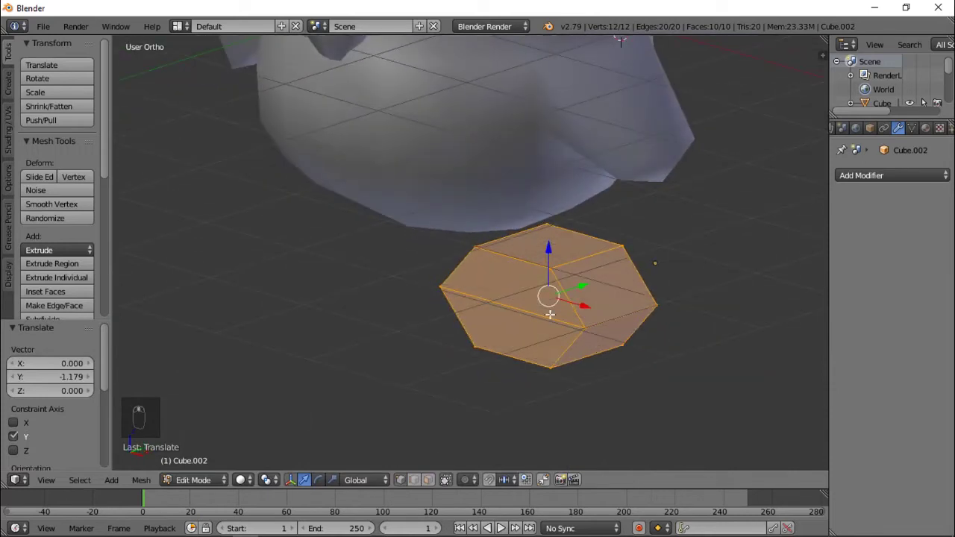
# - In face selection, select the foot's two front faces and extrude them forward by 0.958
pyautogui.hotkey('ctrl', 'Tab')
pyautogui.click(512, 343)
pyautogui.rightClick(516, 336)
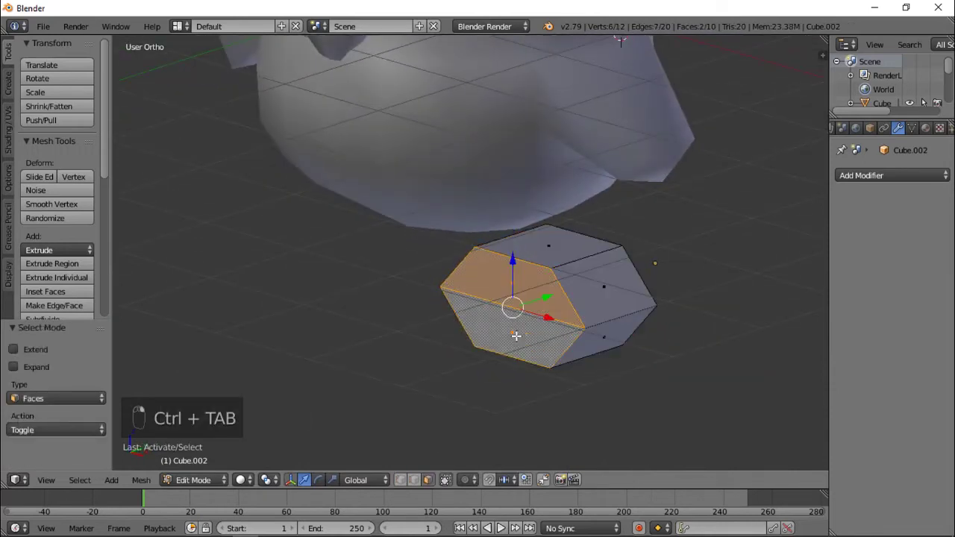
pyautogui.press('e')
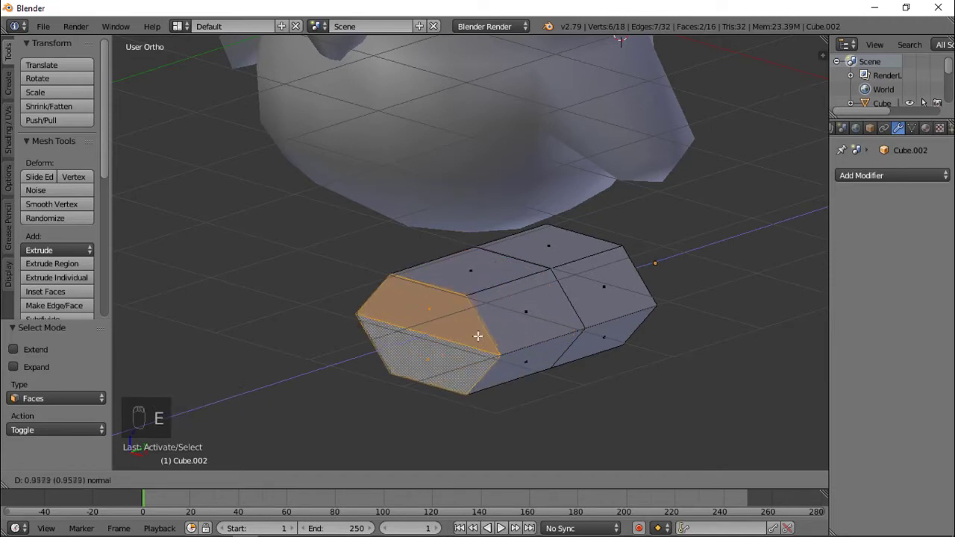
pyautogui.click(579, 262)
# - Extrude the foot's rear top face upward, scale it by 0.598, and extrude it another 0.188 up as the leg
pyautogui.rightClick(582, 245)
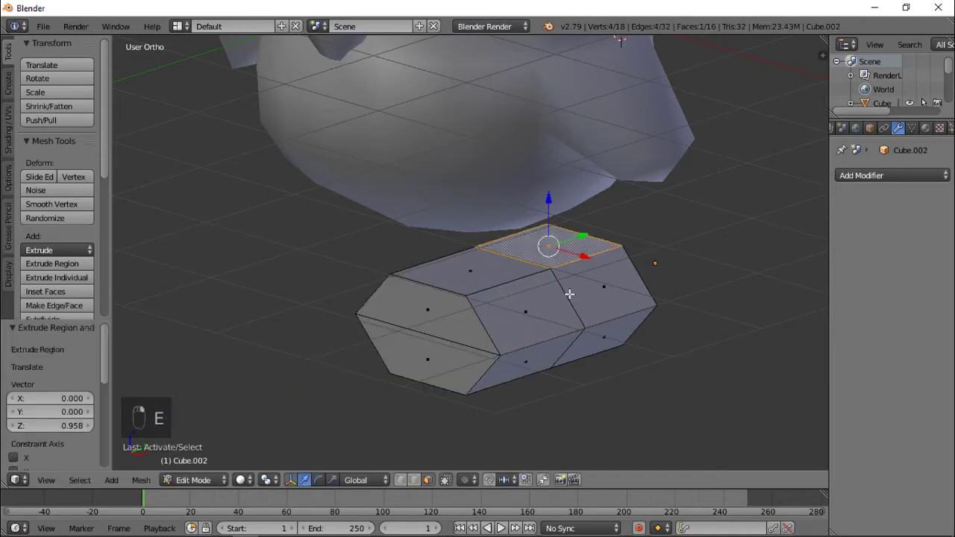
pyautogui.press('e')
pyautogui.click(576, 277)
pyautogui.press('s')
pyautogui.click(601, 287)
pyautogui.press('e')
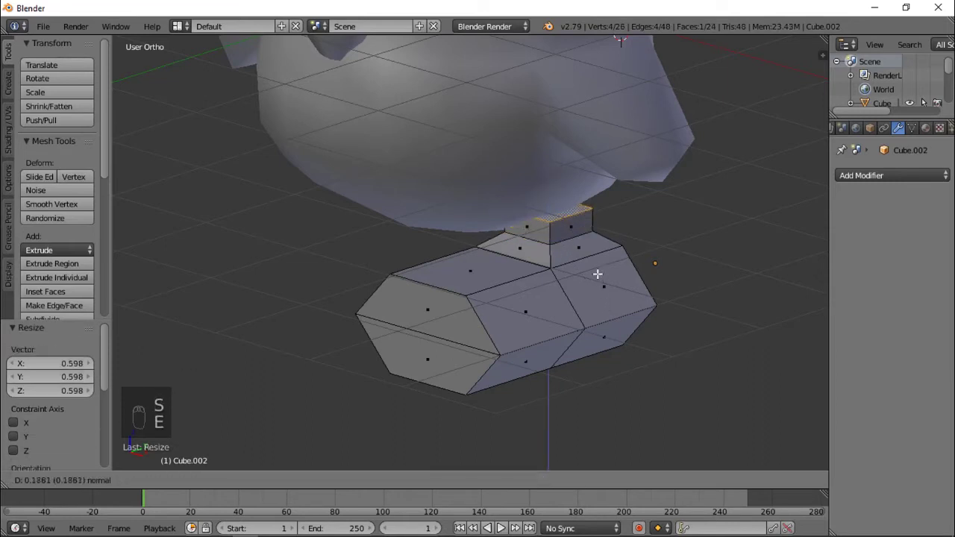
pyautogui.click(598, 274)
# - In edge selection, select the foot's front middle edge and move it forward along Y in side view
pyautogui.press('KP_1')
pyautogui.hotkey('ctrl', 'Tab')
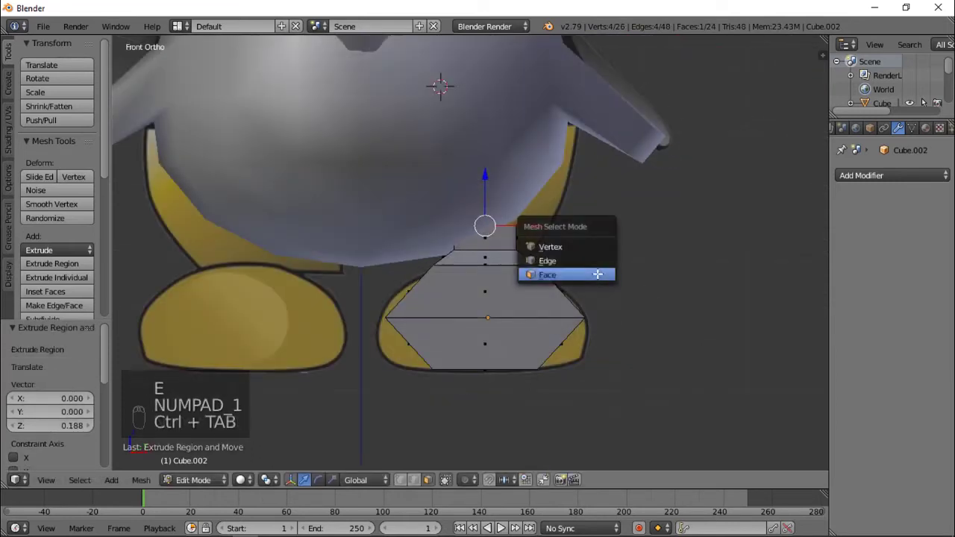
pyautogui.click(574, 261)
pyautogui.rightClick(507, 317)
pyautogui.press('KP_1')
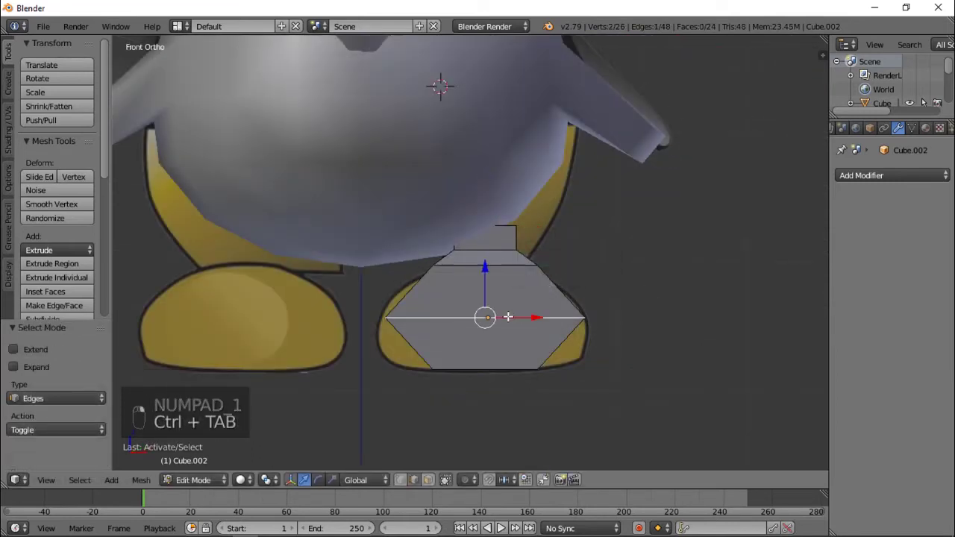
pyautogui.press('KP_3')
pyautogui.moveTo(440, 319); pyautogui.dragTo(403, 326)
# - Select the foot's rear middle edge and move it backward along Y to round out the heel
pyautogui.moveTo(403, 327); pyautogui.dragTo(512, 363, button='middle')
pyautogui.moveTo(426, 344); pyautogui.dragTo(524, 313, button='middle')
pyautogui.press('Tab')
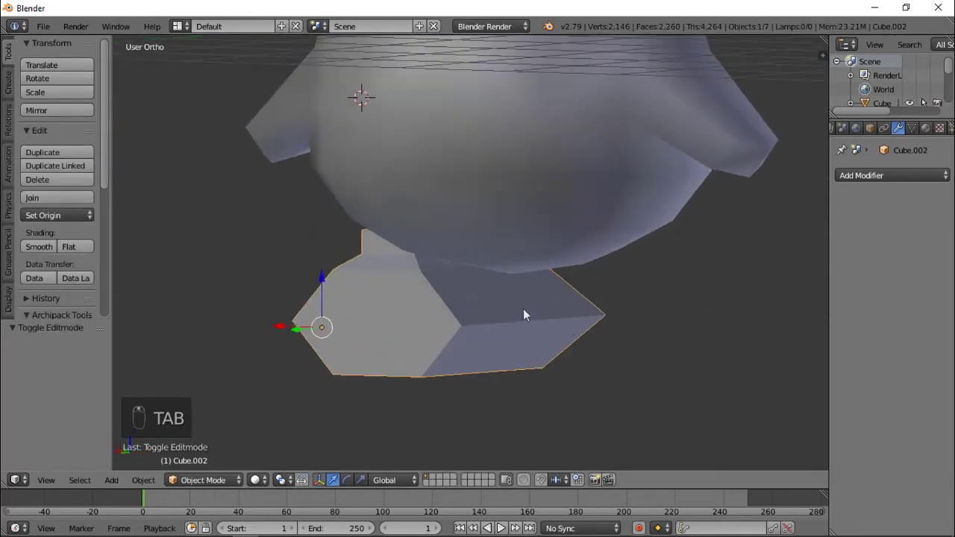
pyautogui.press('Tab')
pyautogui.rightClick(381, 323)
pyautogui.moveTo(330, 335); pyautogui.dragTo(312, 345)
pyautogui.moveTo(312, 344); pyautogui.dragTo(616, 343, button='middle')
# - Select all of the foot's geometry in Edit Mode
pyautogui.press('a')
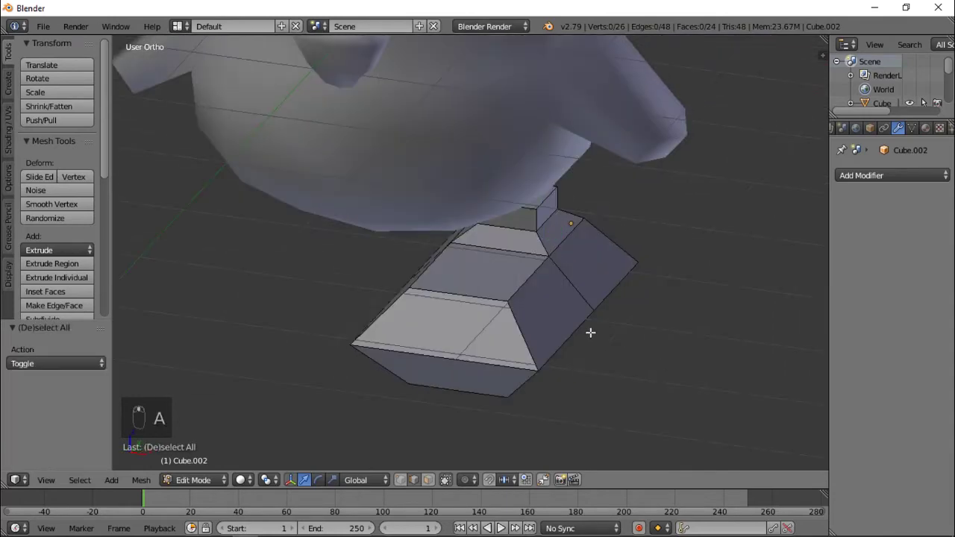
pyautogui.press('Tab')
pyautogui.press('Tab')
pyautogui.press('a')
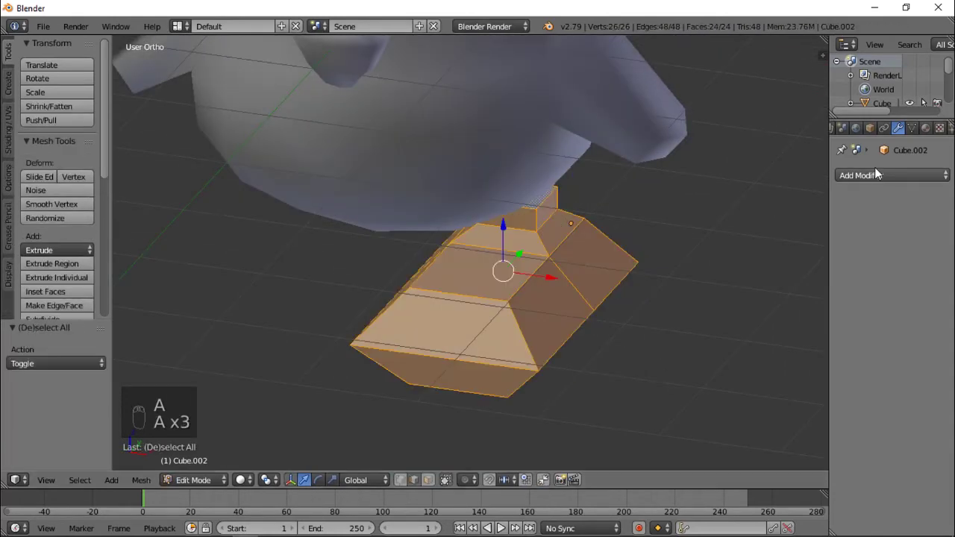
# - Apply Subdivide Smooth to the whole foot mesh and set the mesh selection mode to Edge
pyautogui.press('w')
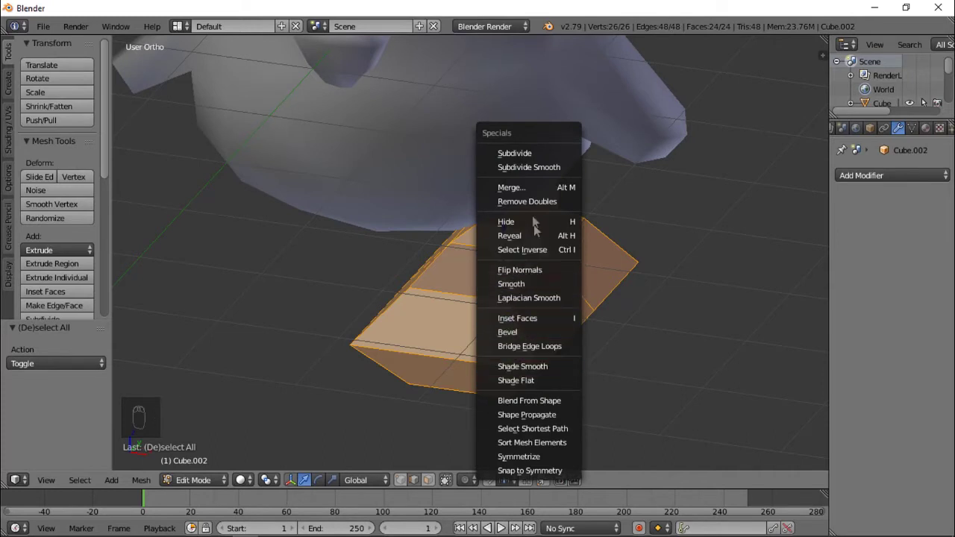
pyautogui.click(532, 167)
pyautogui.press('Tab')
pyautogui.moveTo(514, 298); pyautogui.dragTo(484, 297, button='middle')
pyautogui.scroll(3, 493, 300)
pyautogui.press('Tab')
pyautogui.hotkey('ctrl', 'Tab')
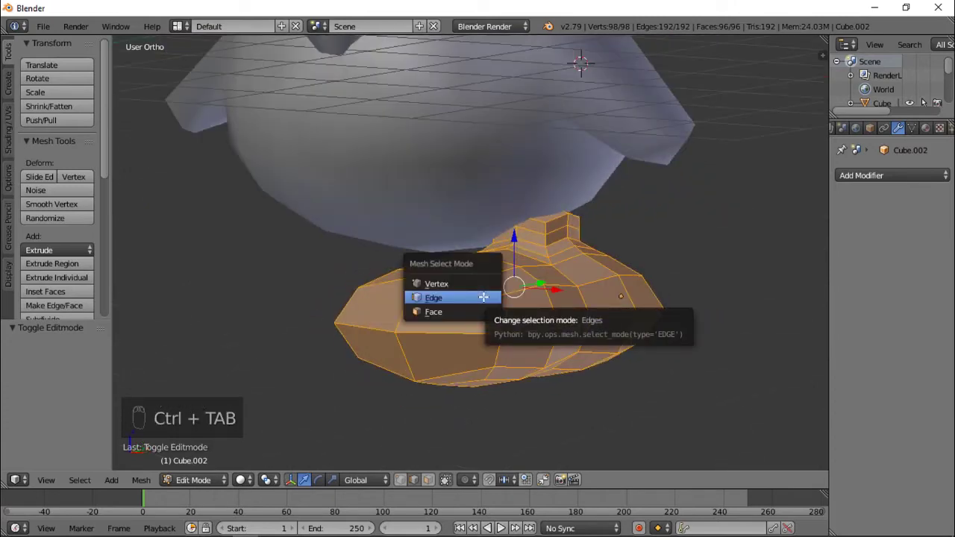
pyautogui.click(483, 297)
# - Shrink the foot mesh, move it -0.114 in X and -0.060 in Z, and scale it by 1.123 to fit the reference foot
pyautogui.press('KP_1')
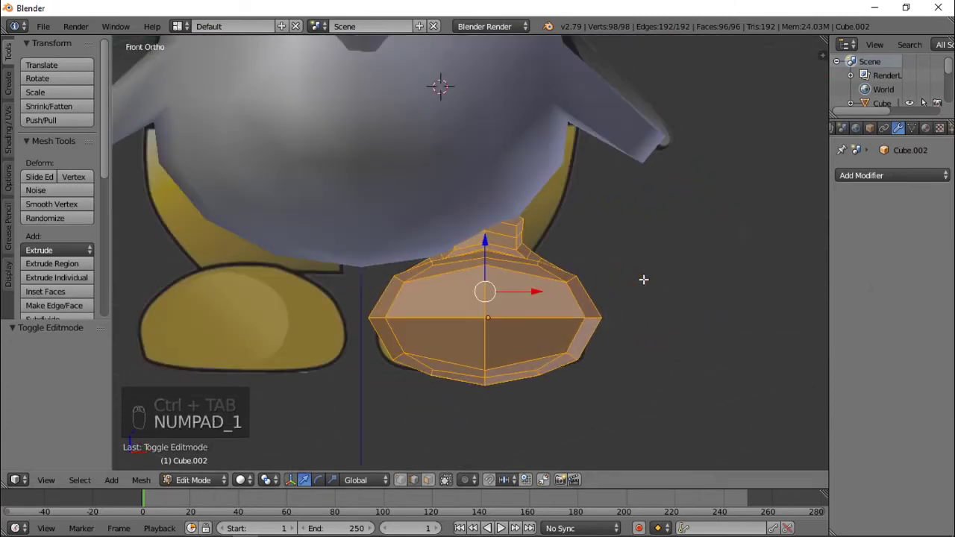
pyautogui.press('z')
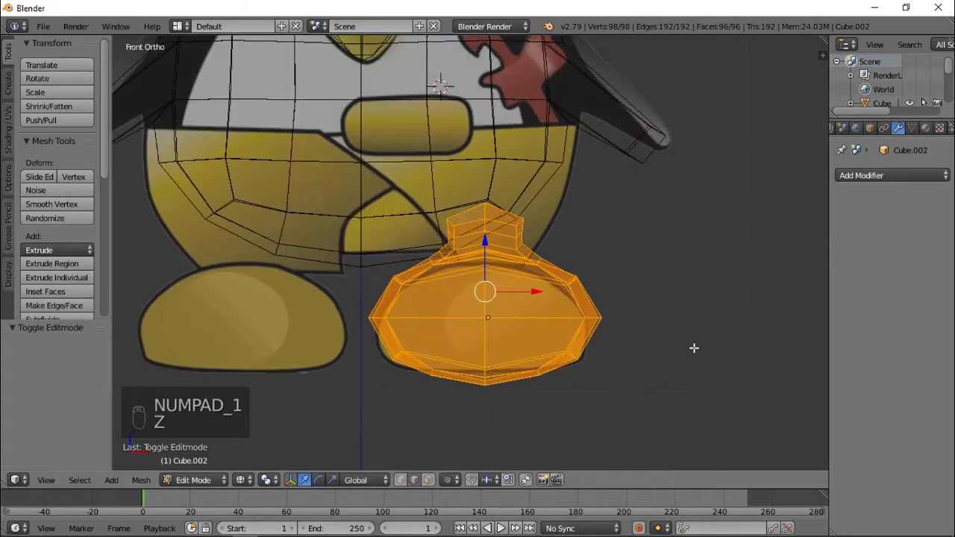
pyautogui.press('s')
pyautogui.click(632, 322)
pyautogui.press('g')
pyautogui.click(622, 295)
pyautogui.press('s')
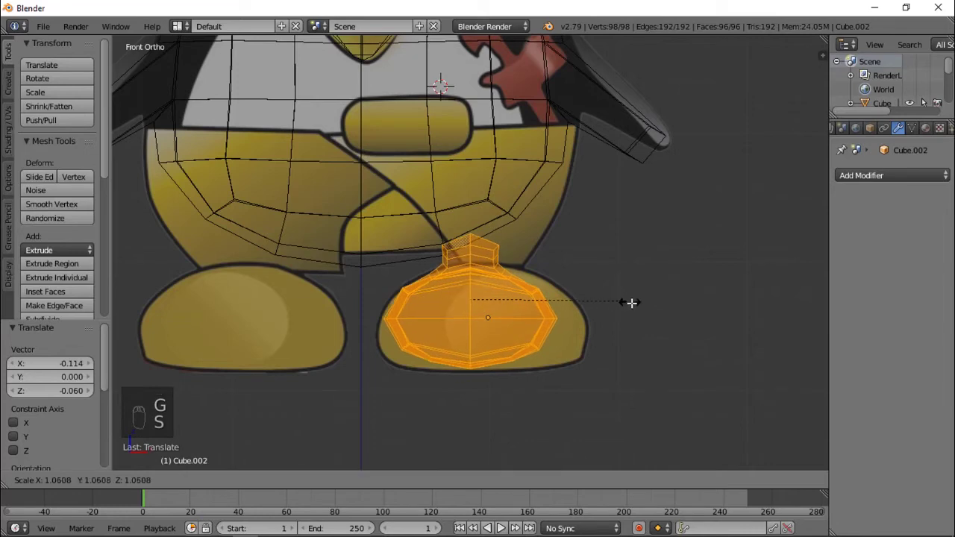
pyautogui.click(636, 307)
pyautogui.press('z')
pyautogui.moveTo(584, 285)
pyautogui.mouseDown(button='middle')
pyautogui.moveTo(470, 297)
pyautogui.moveTo(331, 211)
pyautogui.moveTo(559, 245)
pyautogui.moveTo(541, 223)
pyautogui.mouseUp(button='middle')
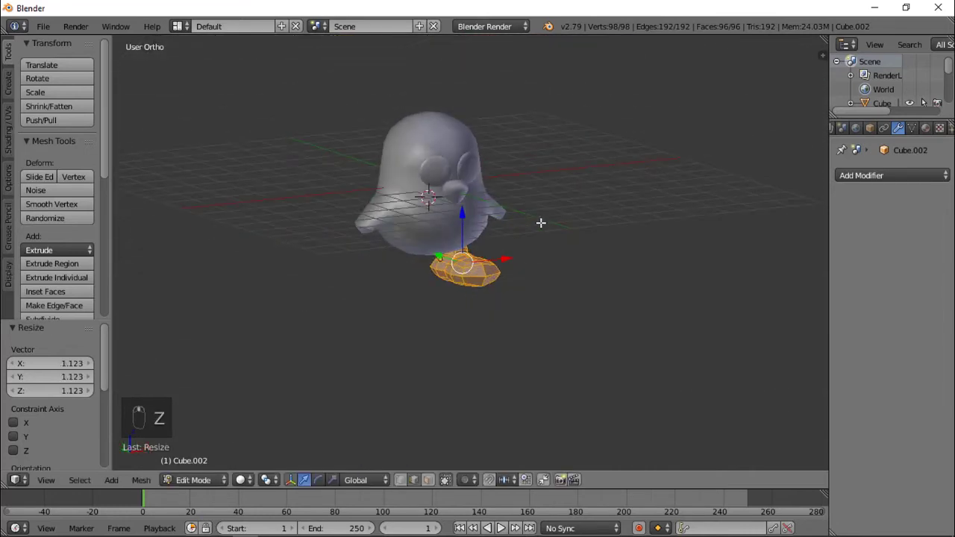
# - Smooth the foot mesh's vertices and apply smooth shading to the foot object
pyautogui.press('KP_1')
pyautogui.scroll(4, 539, 219)
pyautogui.press('w')
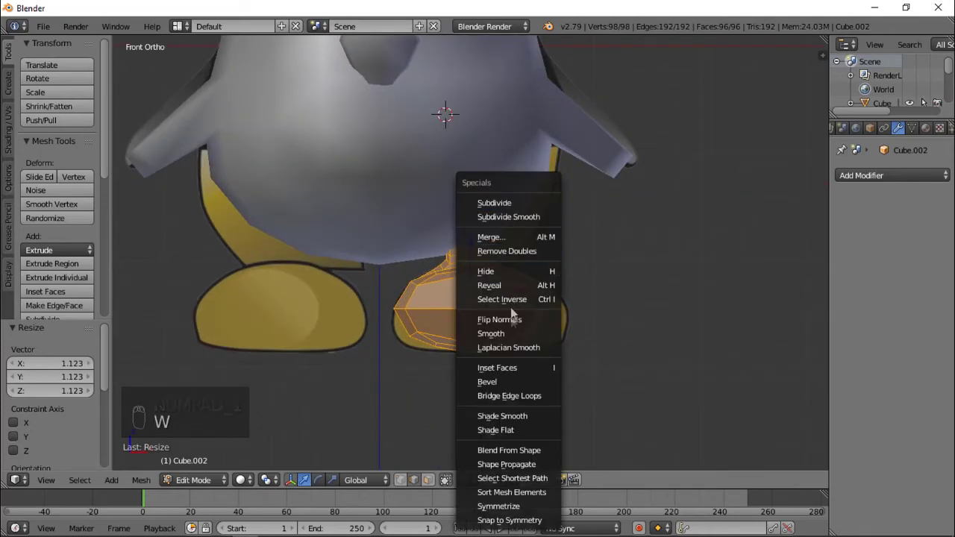
pyautogui.click(508, 333)
pyautogui.moveTo(509, 333); pyautogui.dragTo(437, 301, button='middle')
pyautogui.press('Tab')
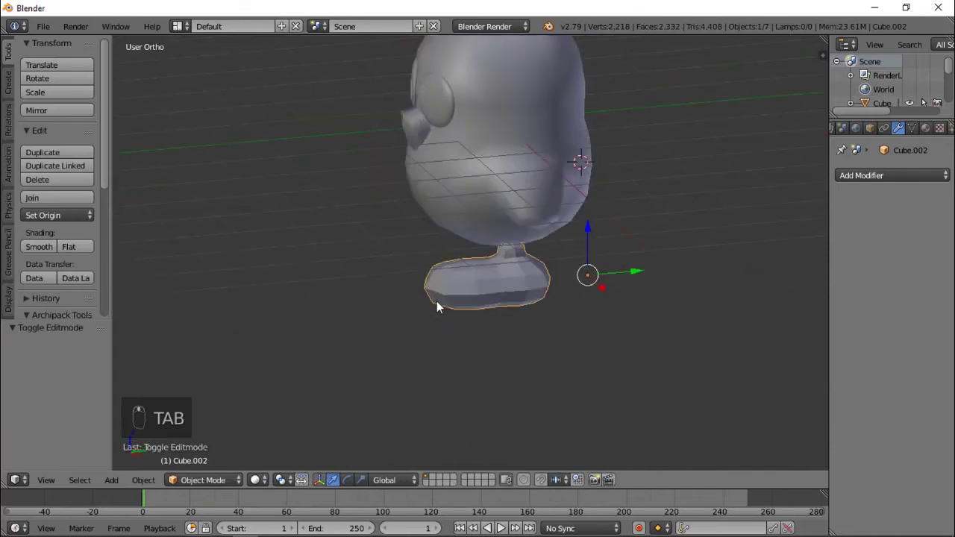
pyautogui.click(39, 247)
pyautogui.moveTo(448, 329); pyautogui.dragTo(483, 283, button='middle')
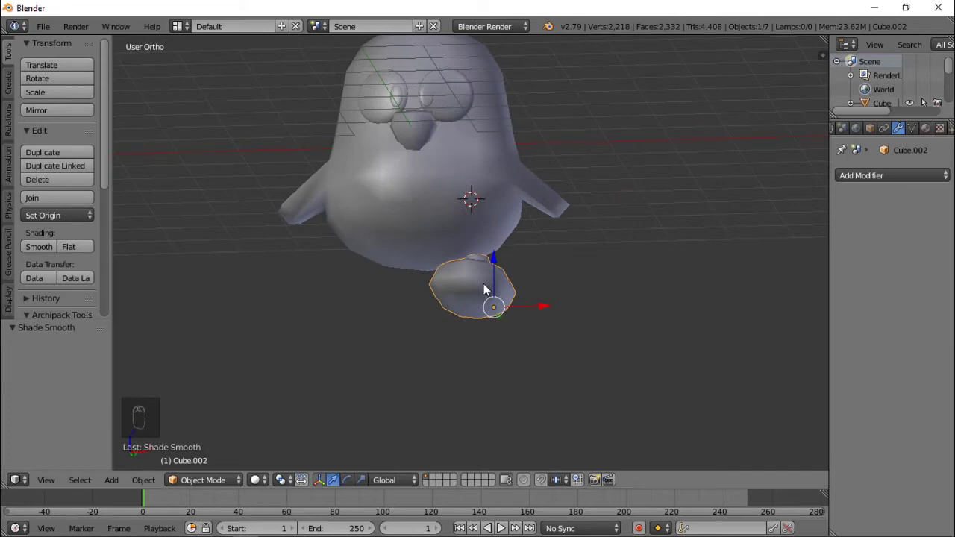
# - Open the foot for mesh editing and set the selection mode to Face
pyautogui.press('KP_1')
pyautogui.scroll(5, 482, 285)
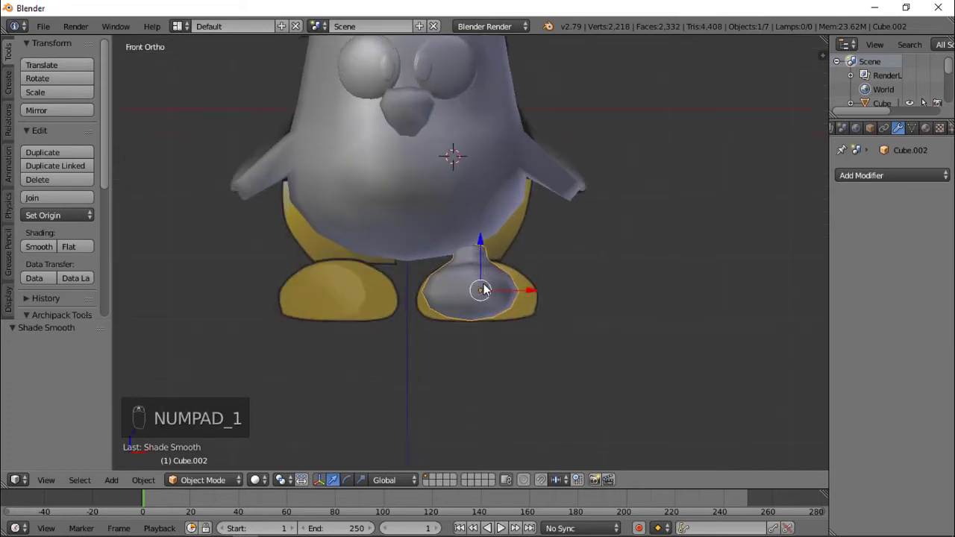
pyautogui.press('KP_3')
pyautogui.press('Tab')
pyautogui.moveTo(484, 284); pyautogui.dragTo(512, 277, button='middle')
pyautogui.scroll(4, 522, 280)
pyautogui.hotkey('ctrl', 'Tab')
pyautogui.click(548, 283)
pyautogui.press('a')
pyautogui.rightClick(625, 217)
pyautogui.press('z')
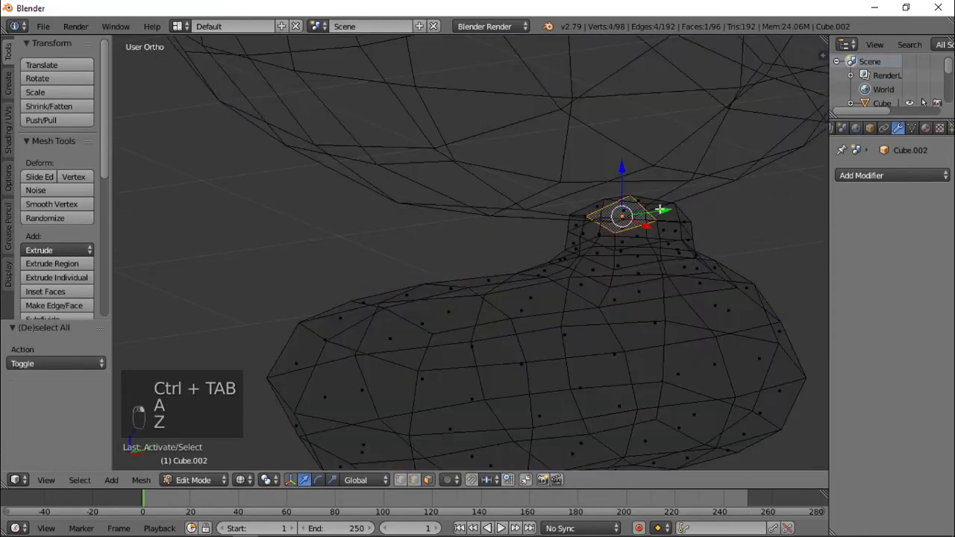
pyautogui.keyDown('shift'); pyautogui.rightClick(594, 199); pyautogui.keyUp('shift')
pyautogui.moveTo(623, 231); pyautogui.dragTo(574, 165, button='middle')
pyautogui.keyDown('shift'); pyautogui.rightClick(570, 164); pyautogui.keyUp('shift')
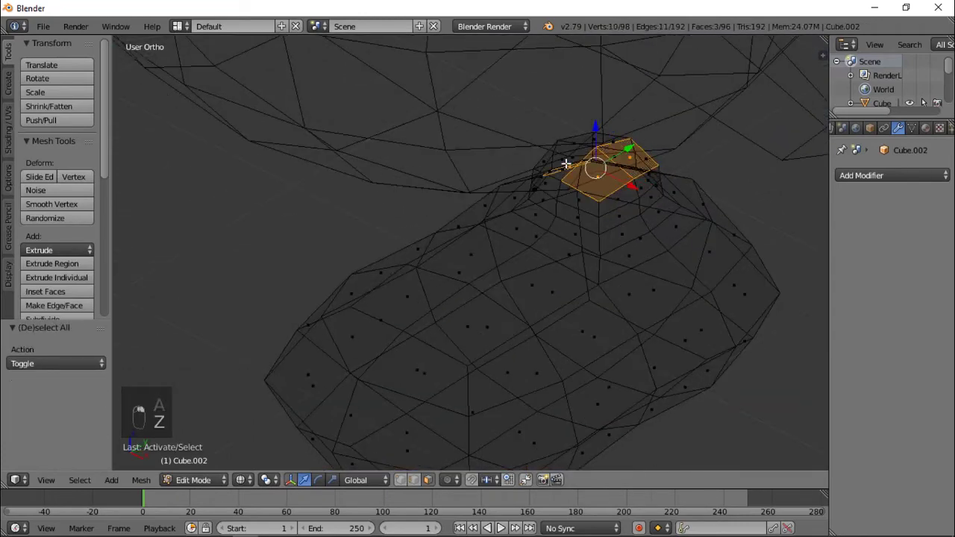
pyautogui.press('z')
pyautogui.press('z')
# - Isolate the foot, select the four top faces of its ankle, restore the full scene and raise the faces 0.167 along Z into the body
pyautogui.press('KP_Divide')
pyautogui.press('a')
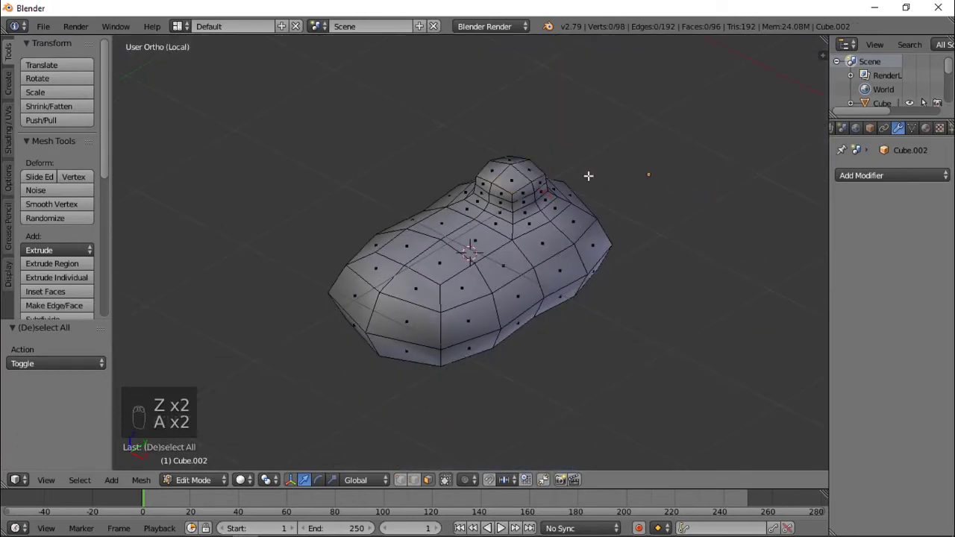
pyautogui.rightClick(510, 177)
pyautogui.keyDown('shift'); pyautogui.rightClick(531, 171); pyautogui.keyUp('shift')
pyautogui.moveTo(531, 170); pyautogui.dragTo(448, 171, button='middle')
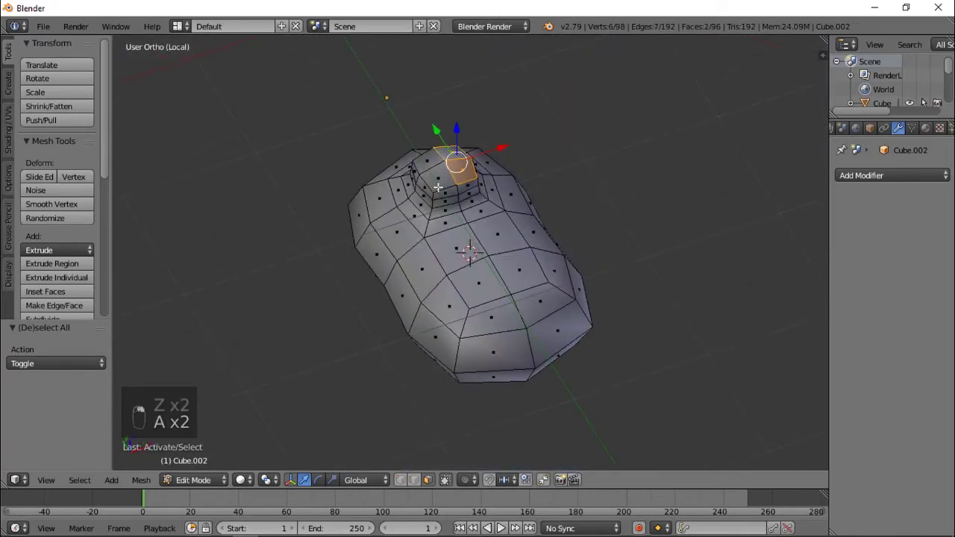
pyautogui.keyDown('shift'); pyautogui.rightClick(433, 172); pyautogui.keyUp('shift')
pyautogui.keyDown('shift'); pyautogui.rightClick(428, 158); pyautogui.keyUp('shift')
pyautogui.press('KP_1')
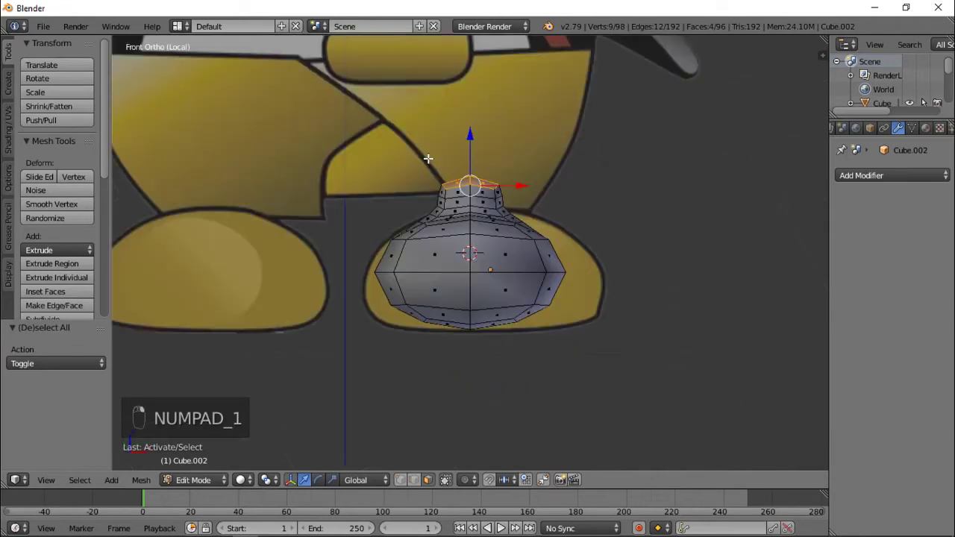
pyautogui.press('z')
pyautogui.press('z')
pyautogui.press('KP_Divide')
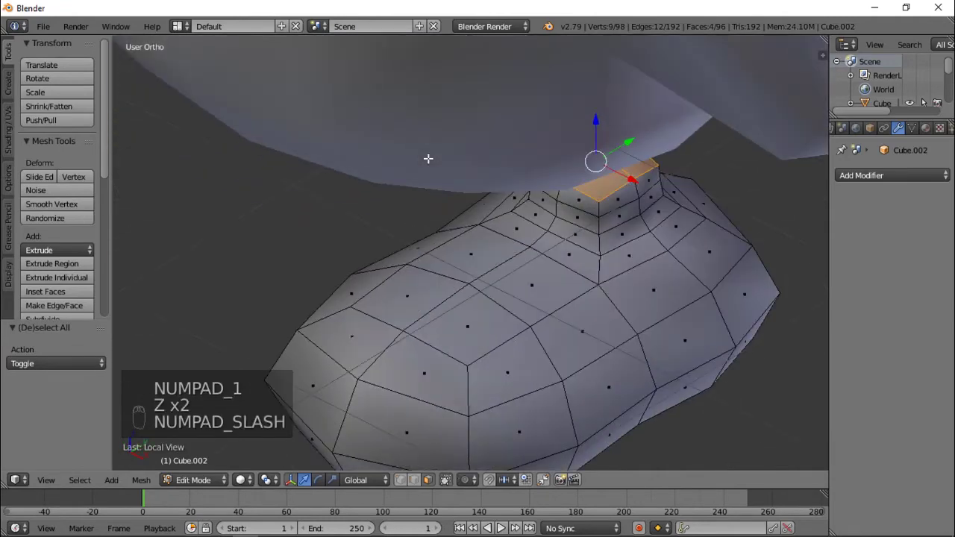
pyautogui.moveTo(607, 124); pyautogui.dragTo(592, 85)
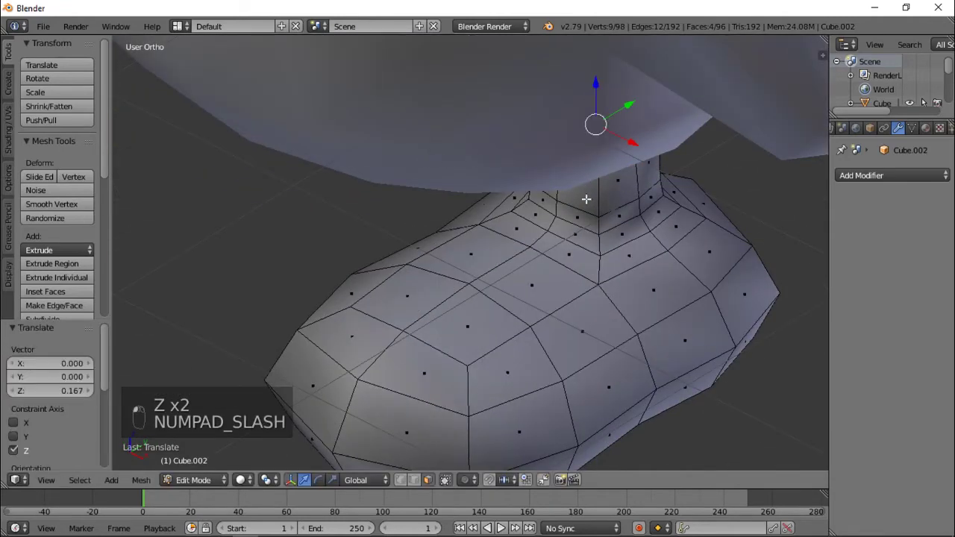
# - In object mode, scale the foot by 0.933 and by 1.075, and nudge it slightly along negative X over the reference foot
pyautogui.press('Tab')
pyautogui.scroll(-6, 567, 203)
pyautogui.press('a')
pyautogui.press('a')
pyautogui.moveTo(538, 207); pyautogui.dragTo(498, 244, button='middle')
pyautogui.rightClick(487, 272)
pyautogui.press('KP_1')
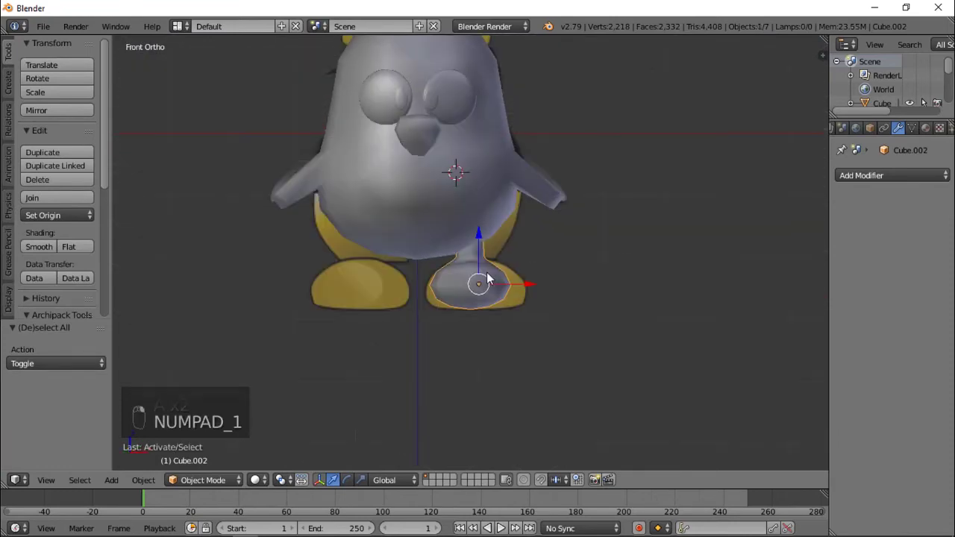
pyautogui.scroll(2, 530, 282)
pyautogui.press('s')
pyautogui.click(557, 283)
pyautogui.press('s')
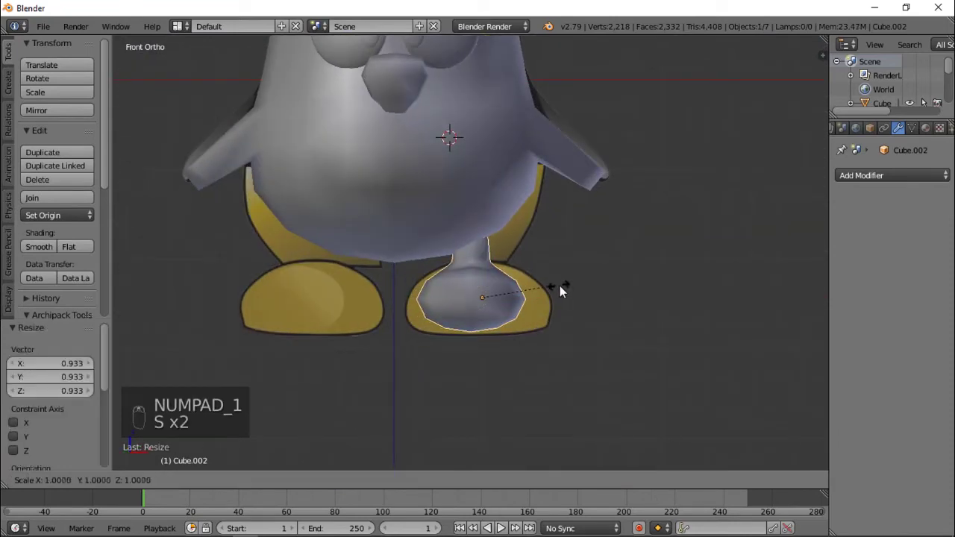
pyautogui.click(565, 293)
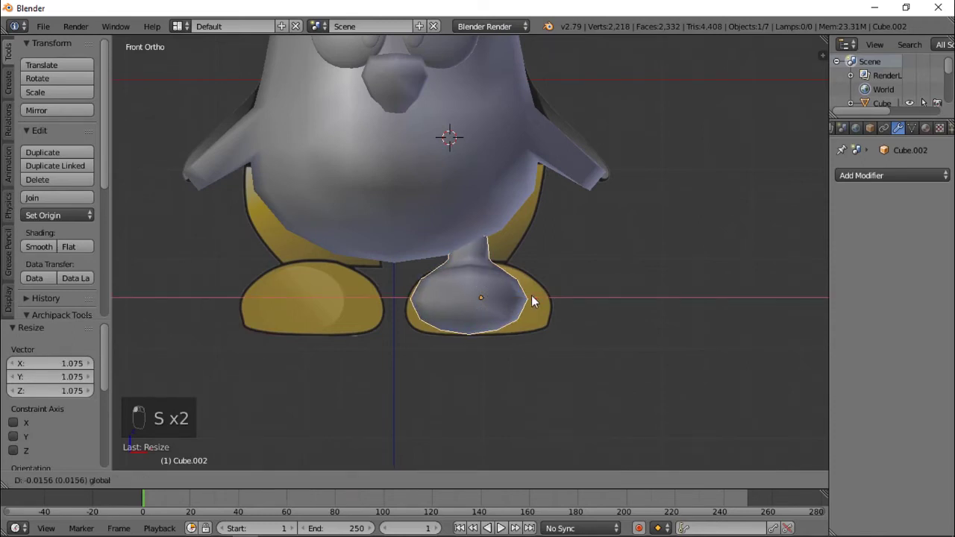
# - Duplicate the foot and move the copy -1.493 along X under the other side of the body
pyautogui.press('a')
pyautogui.scroll(-4, 531, 295)
pyautogui.moveTo(533, 286); pyautogui.dragTo(469, 283, button='middle')
pyautogui.scroll(3, 479, 279)
pyautogui.rightClick(479, 287)
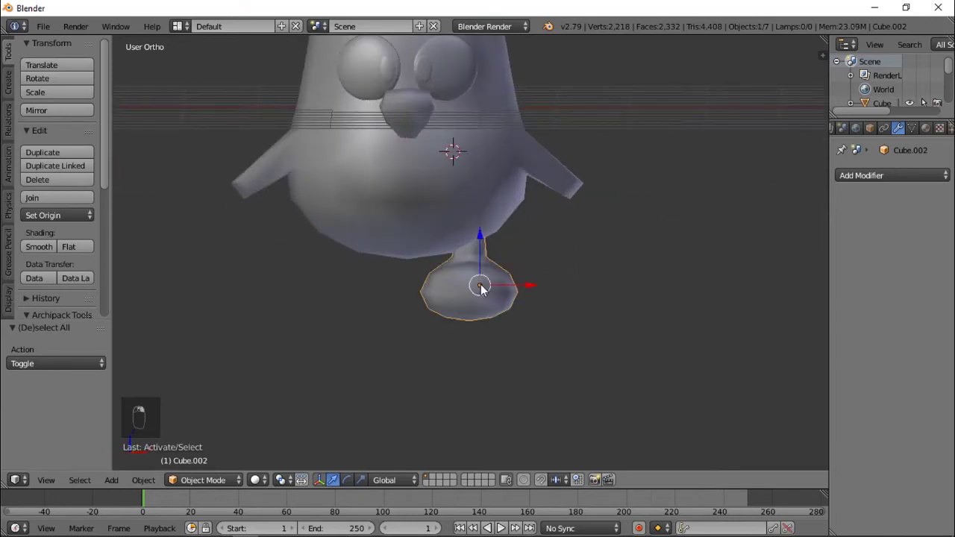
pyautogui.press('KP_1')
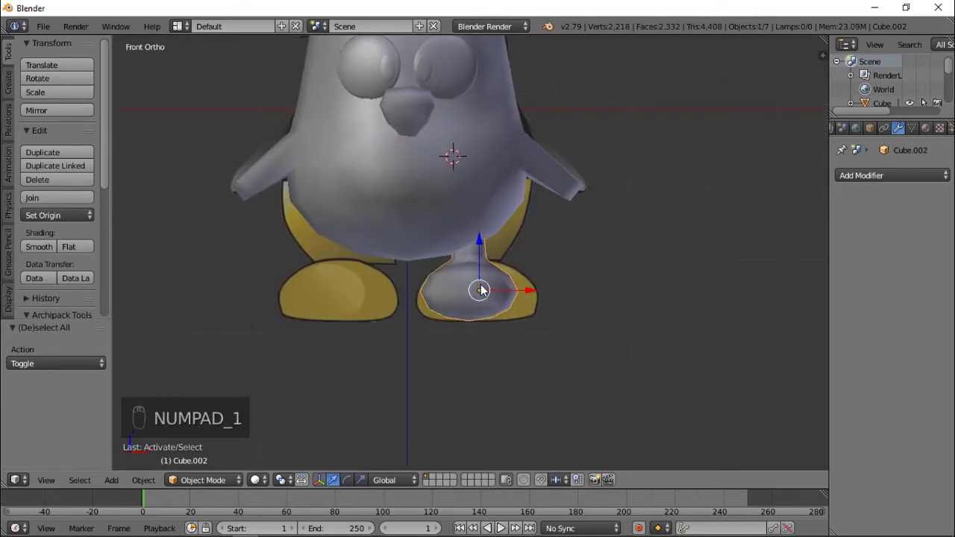
pyautogui.hotkey('shift', 'd')
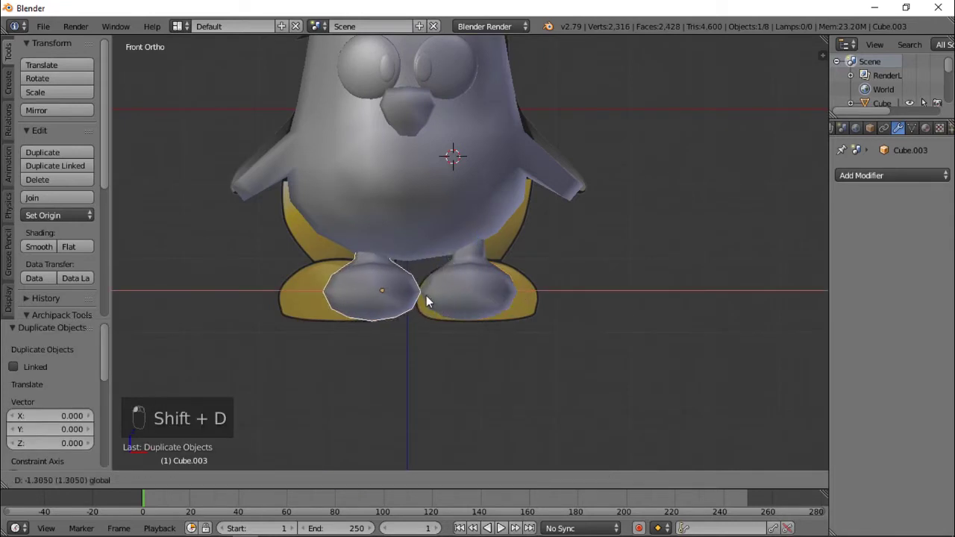
pyautogui.click(416, 303)
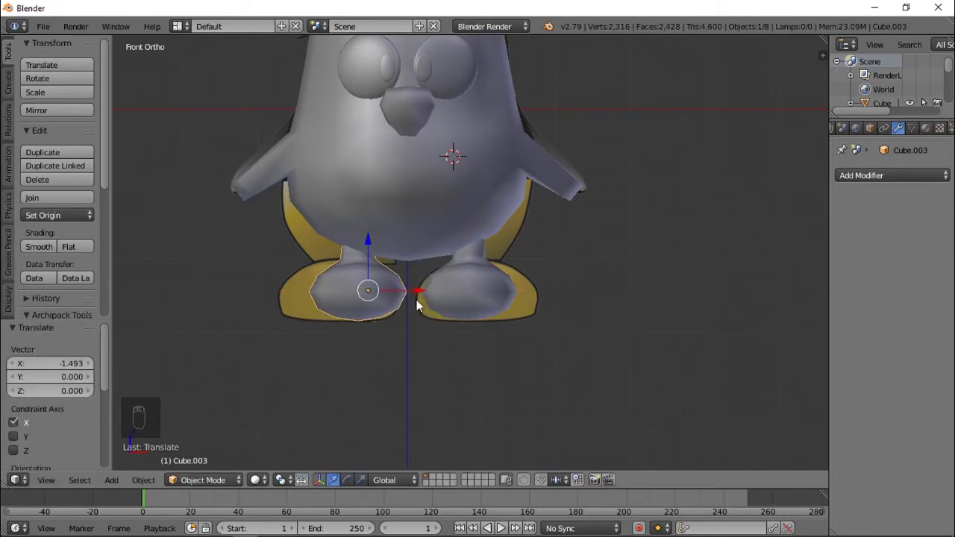
# - Mirror the copied foot's entire mesh along the global X axis
pyautogui.press('Tab')
pyautogui.press('a')
pyautogui.press('a')
pyautogui.press('a')
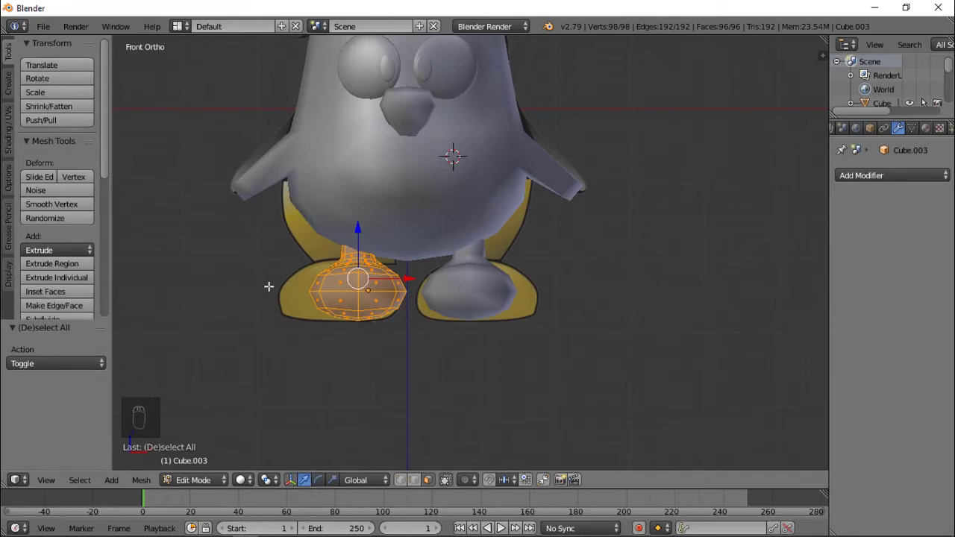
pyautogui.press('space')
pyautogui.write('mi')
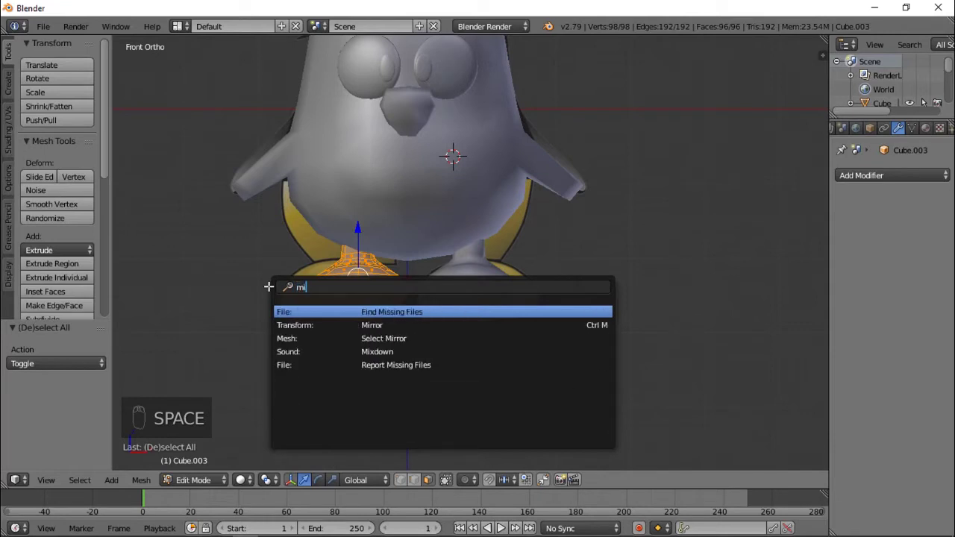
pyautogui.press('Down')
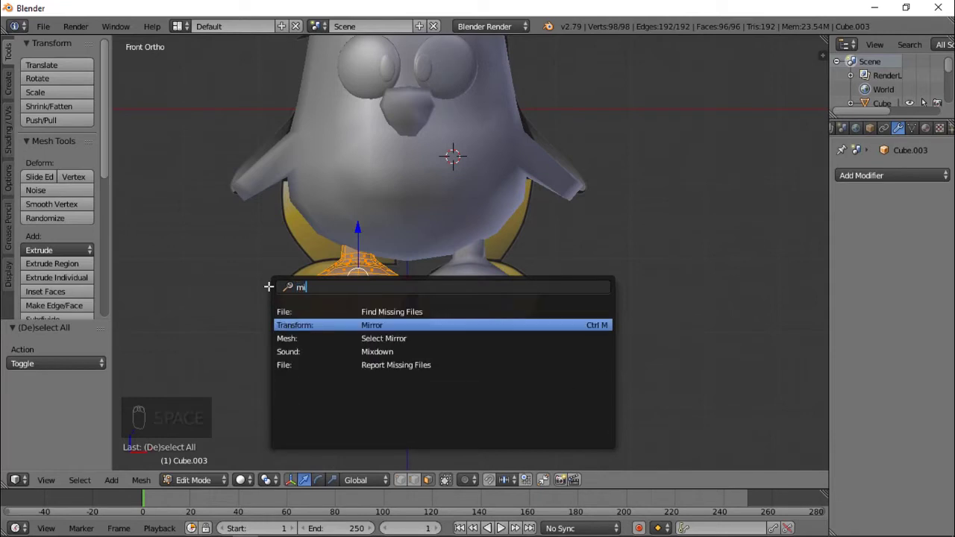
pyautogui.press('Return')
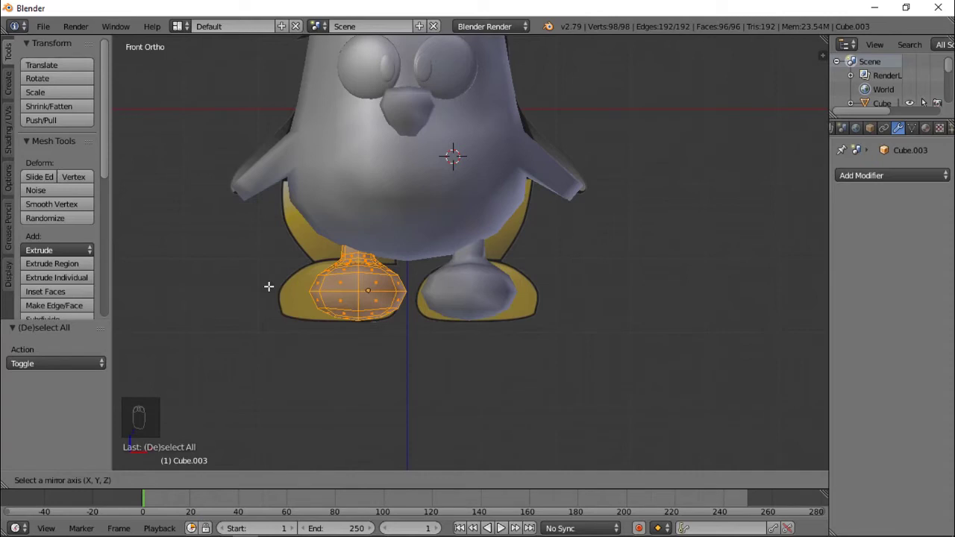
pyautogui.press('z')
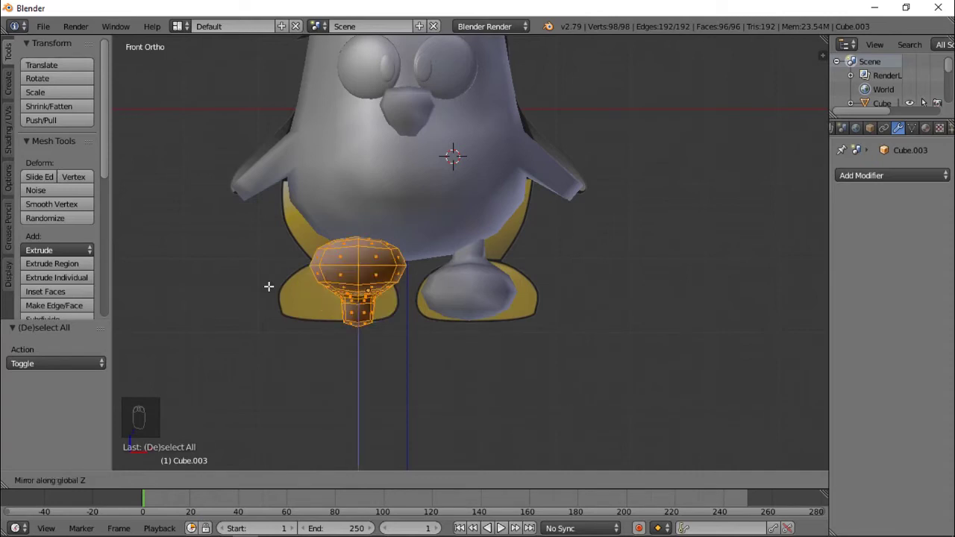
pyautogui.press('x')
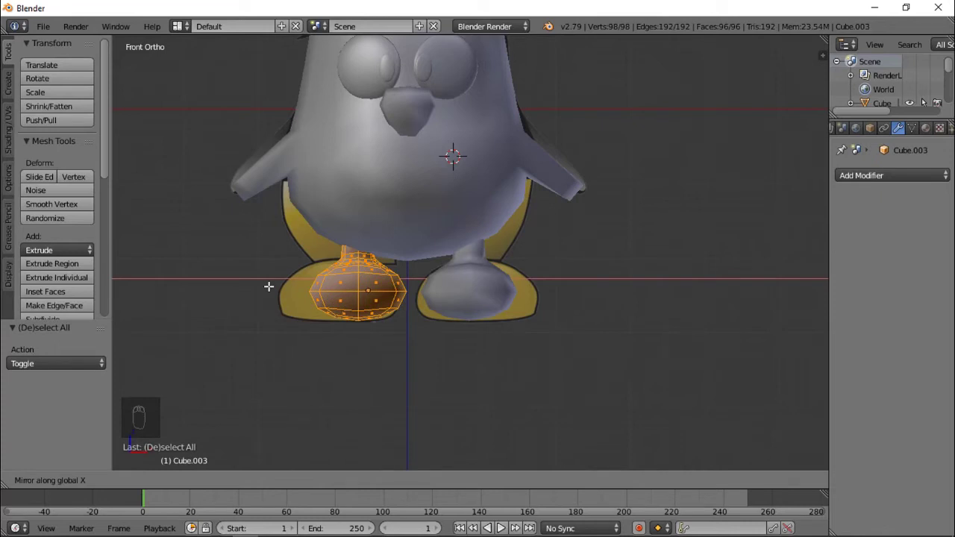
pyautogui.press('y')
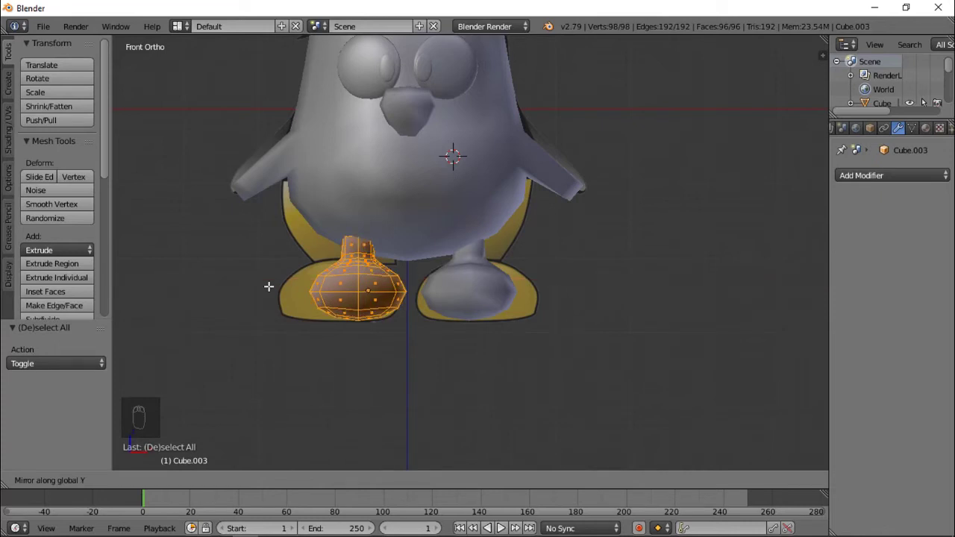
pyautogui.press('x')
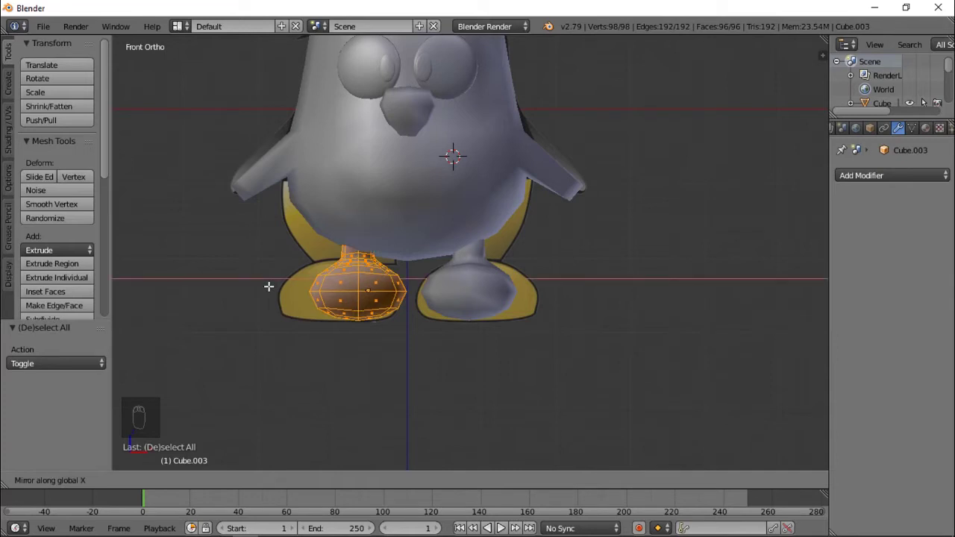
pyautogui.click(268, 287)
# - Make the normals of the copied foot's whole mesh consistent and return to object mode
pyautogui.press('a')
pyautogui.press('a')
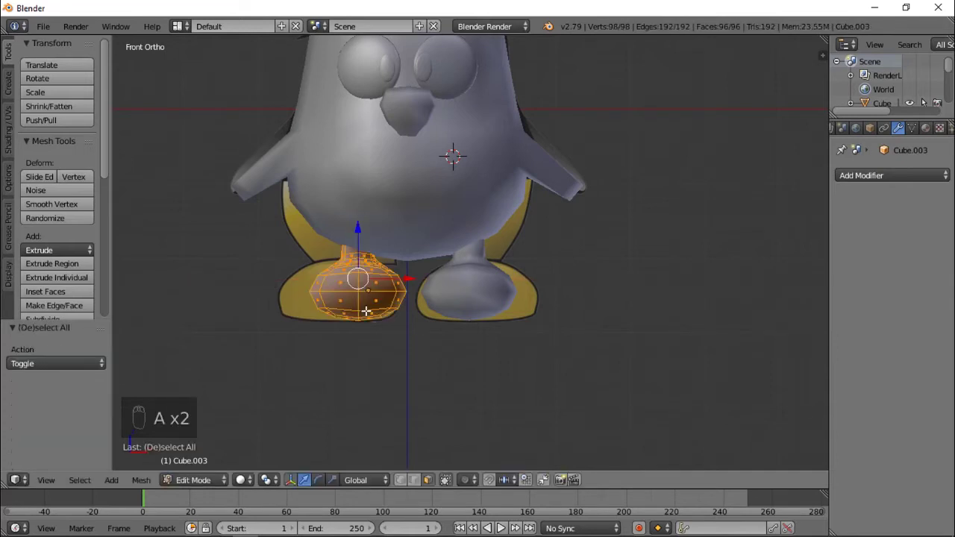
pyautogui.hotkey('ctrl', 'n')
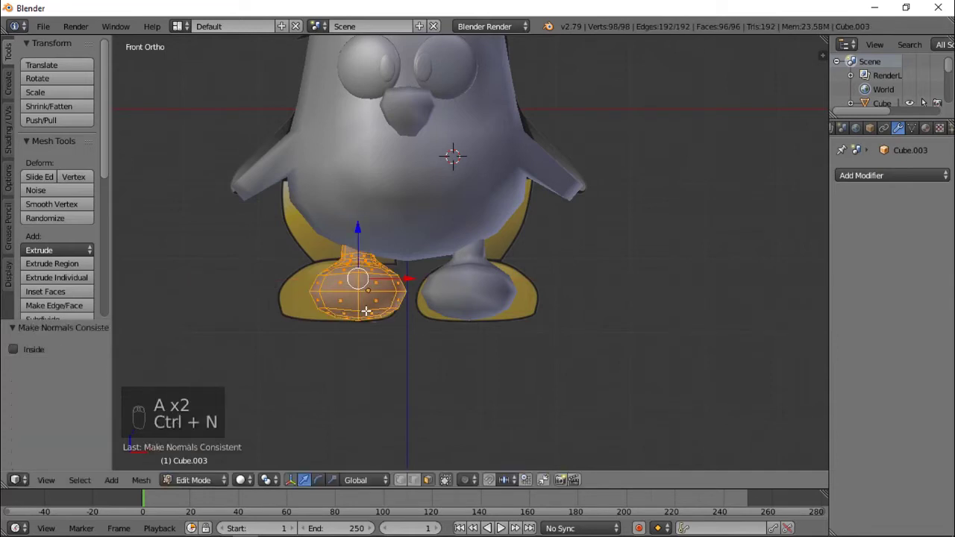
pyautogui.press('a')
pyautogui.press('Tab')
pyautogui.press('Tab')
pyautogui.press('Tab')
# - Shift the copied foot slightly outward along X toward its reference foot, and reselect it after checking both feet
pyautogui.moveTo(421, 295); pyautogui.dragTo(398, 296)
pyautogui.press('a')
pyautogui.scroll(-4, 368, 285)
pyautogui.moveTo(367, 284); pyautogui.dragTo(294, 294, button='middle')
pyautogui.scroll(5, 363, 291)
pyautogui.rightClick(275, 293)
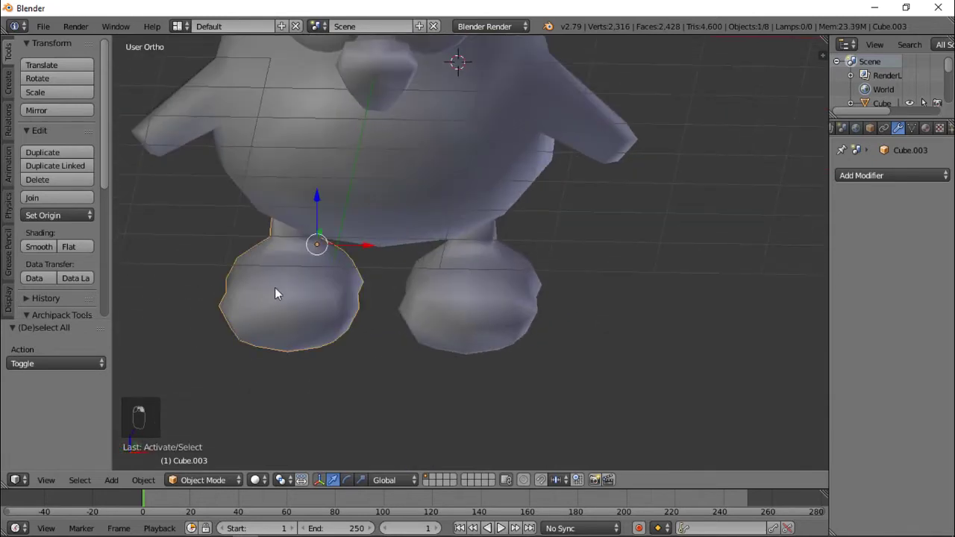
# - Nudge the two feet slightly along X, one after the other, to even their placement under the body, and deselect everything
pyautogui.press('g')
pyautogui.press('x')
pyautogui.click(365, 246)
pyautogui.press('KP_1')
pyautogui.rightClick(470, 273)
pyautogui.moveTo(532, 302); pyautogui.dragTo(524, 305)
pyautogui.scroll(-4, 494, 256)
pyautogui.press('a')
# - Examine the whole penguin from several angles, comparing the body and feet with the front reference in shaded and wireframe display
pyautogui.moveTo(467, 197)
pyautogui.mouseDown(button='middle')
pyautogui.moveTo(418, 228)
pyautogui.moveTo(507, 236)
pyautogui.moveTo(259, 220)
pyautogui.moveTo(743, 241)
pyautogui.moveTo(546, 243)
pyautogui.mouseUp(button='middle')
pyautogui.press('z')
pyautogui.moveTo(450, 214); pyautogui.dragTo(552, 186, button='middle')
pyautogui.press('z')
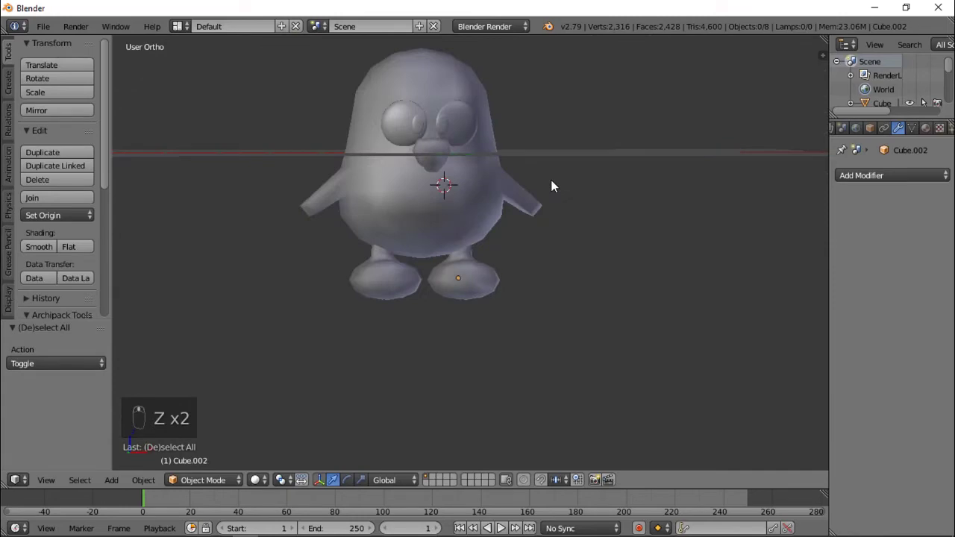
pyautogui.press('KP_1')
pyautogui.press('z')
pyautogui.scroll(3, 522, 191)
pyautogui.scroll(2, 521, 191)
pyautogui.press('a')
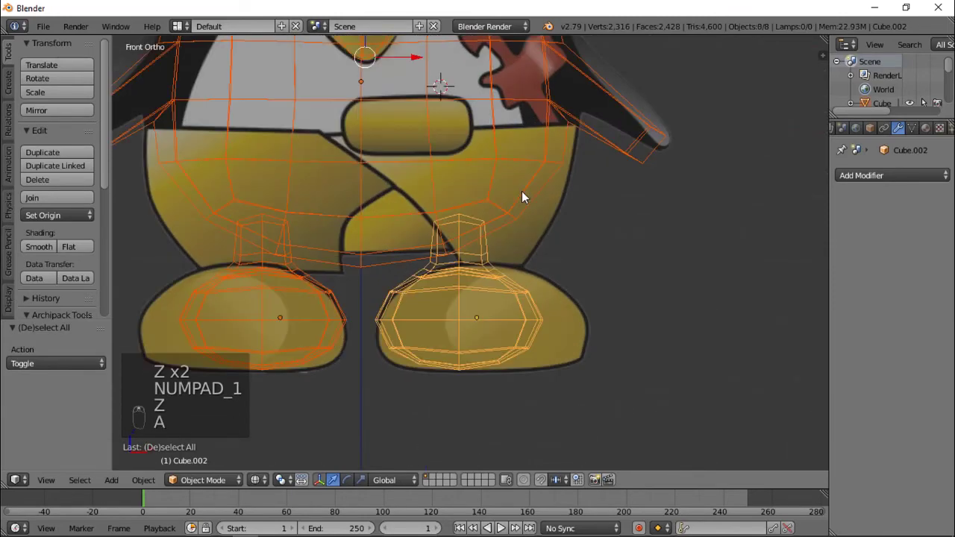
pyautogui.press('a')
pyautogui.press('a')
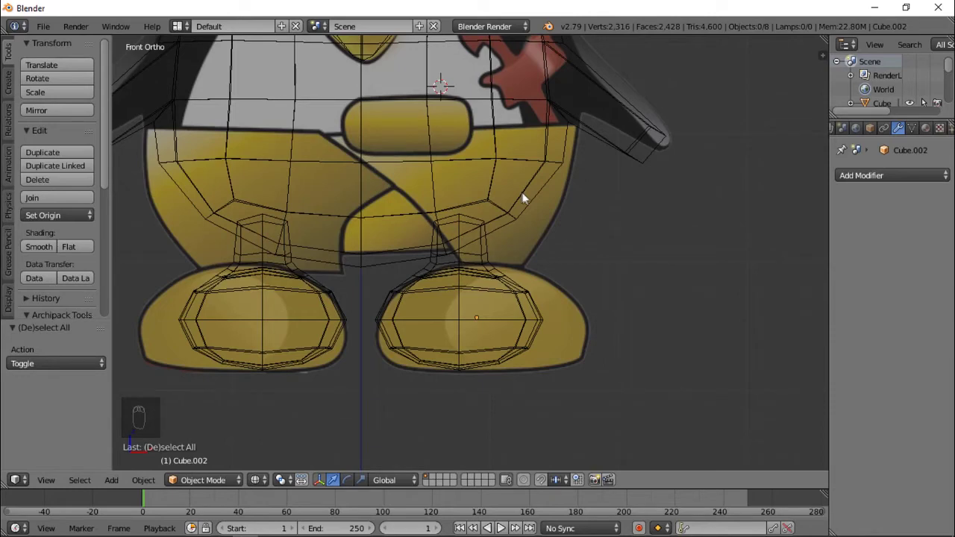
pyautogui.press('z')
pyautogui.moveTo(488, 207)
pyautogui.mouseDown(button='middle')
pyautogui.moveTo(335, 229)
pyautogui.moveTo(191, 189)
pyautogui.moveTo(533, 258)
pyautogui.moveTo(430, 226)
pyautogui.moveTo(412, 207)
pyautogui.mouseUp(button='middle')
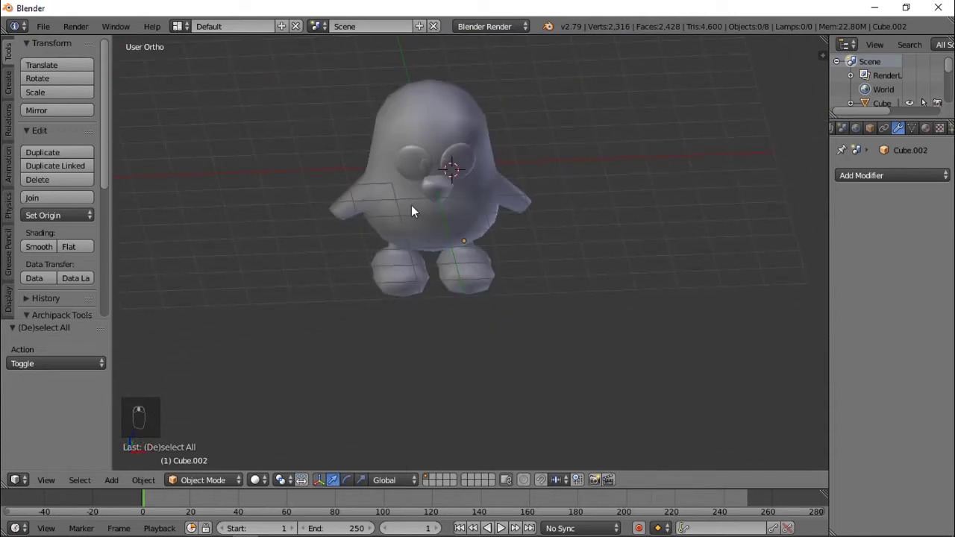
pyautogui.press('KP_1')
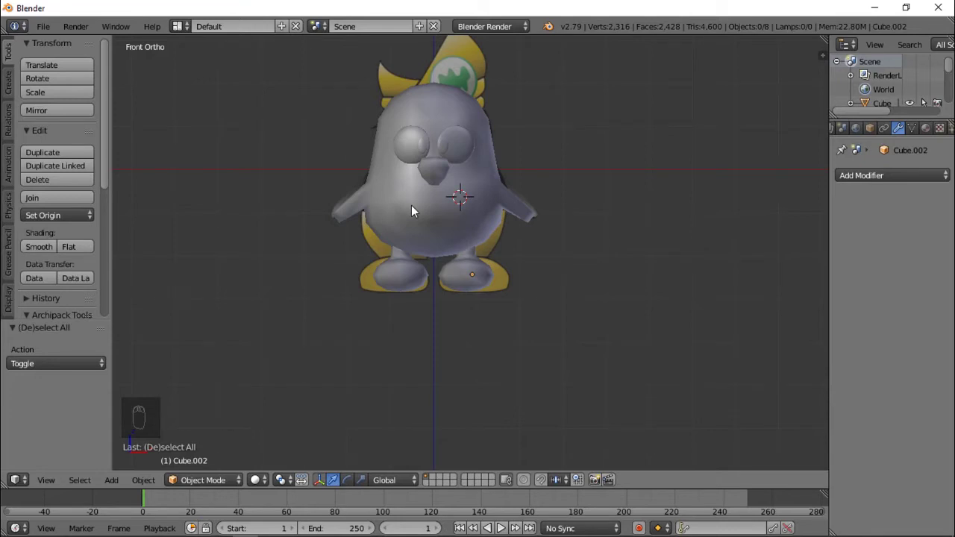
pyautogui.press('z')
pyautogui.scroll(4, 462, 228)
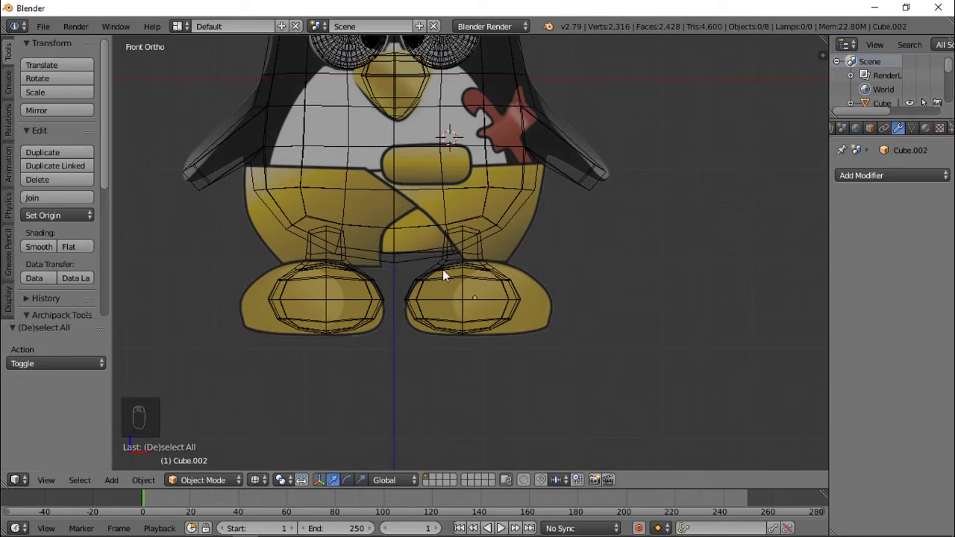
pyautogui.press('z')
pyautogui.scroll(-3, 384, 281)
pyautogui.moveTo(383, 281)
pyautogui.mouseDown(button='middle')
pyautogui.moveTo(452, 277)
pyautogui.moveTo(418, 284)
pyautogui.moveTo(487, 211)
pyautogui.moveTo(441, 216)
pyautogui.mouseUp(button='middle')
pyautogui.scroll(-2, 487, 211)
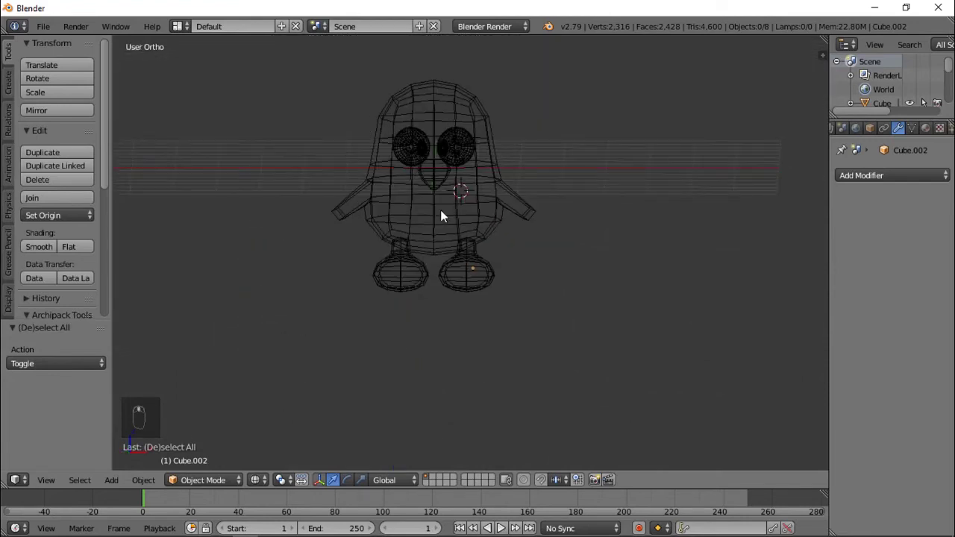
pyautogui.press('z')
pyautogui.press('KP_1')
pyautogui.scroll(2, 450, 181)
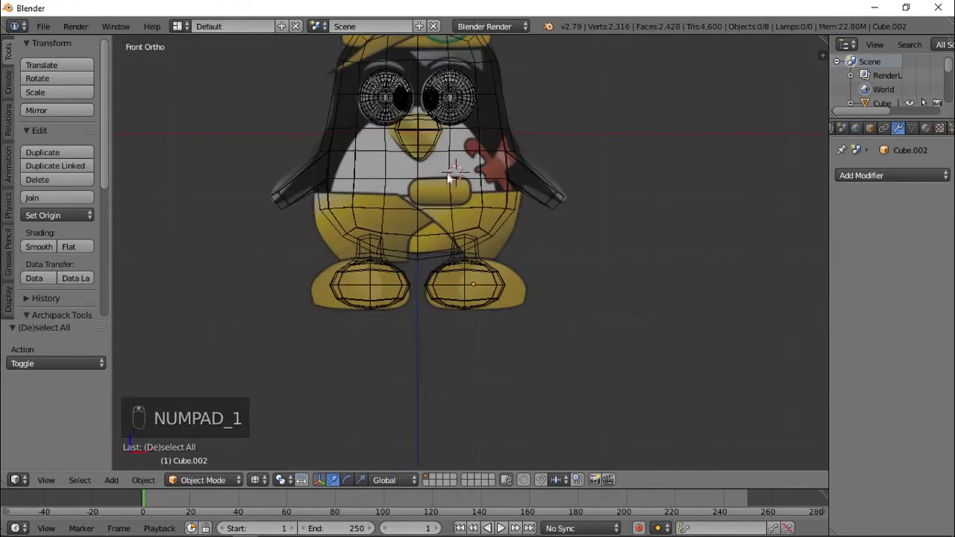
# - Duplicate the face loop around the body's forehead in place and separate the copy into its own object for the hat brim
pyautogui.keyDown('shift'); pyautogui.moveTo(440, 140); pyautogui.dragTo(508, 236, button='middle'); pyautogui.keyUp('shift')
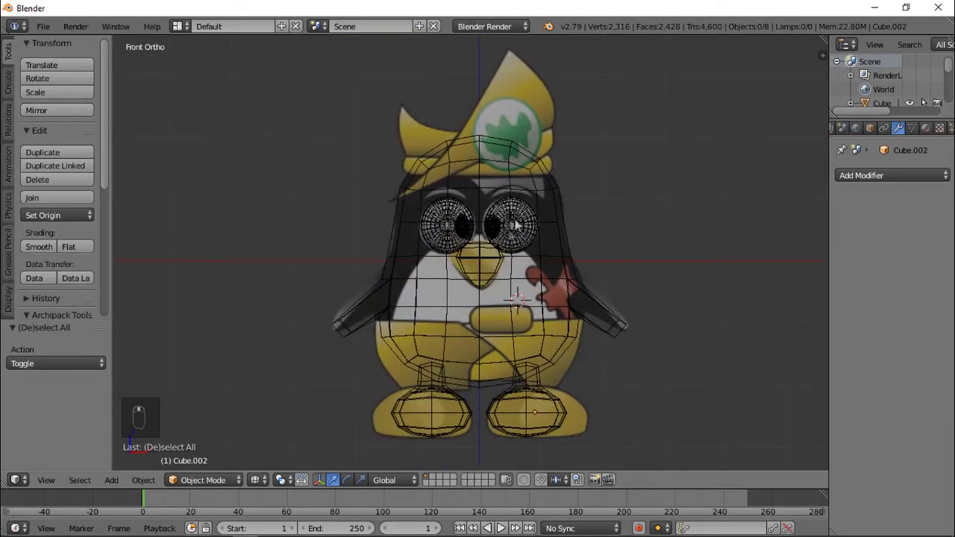
pyautogui.scroll(3, 514, 216)
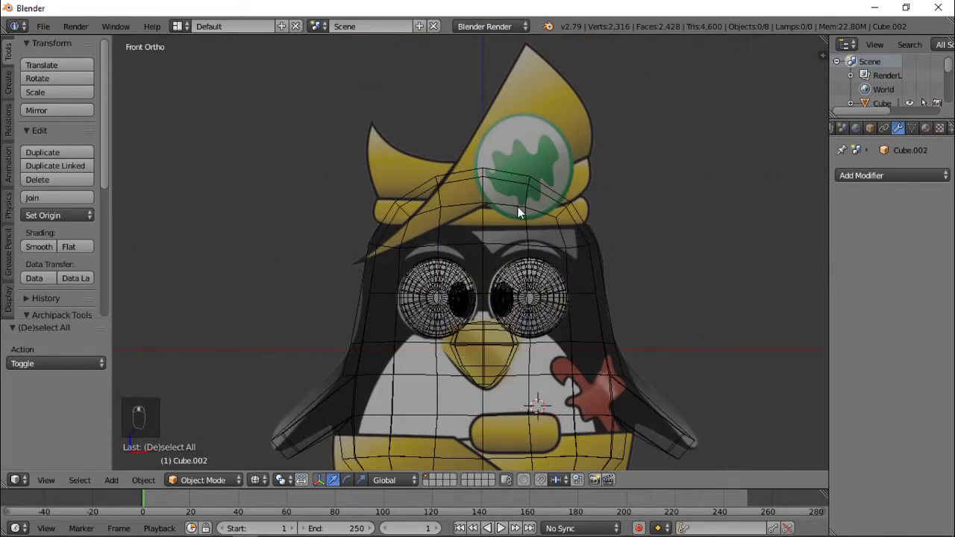
pyautogui.hotkey('shift', 'a')
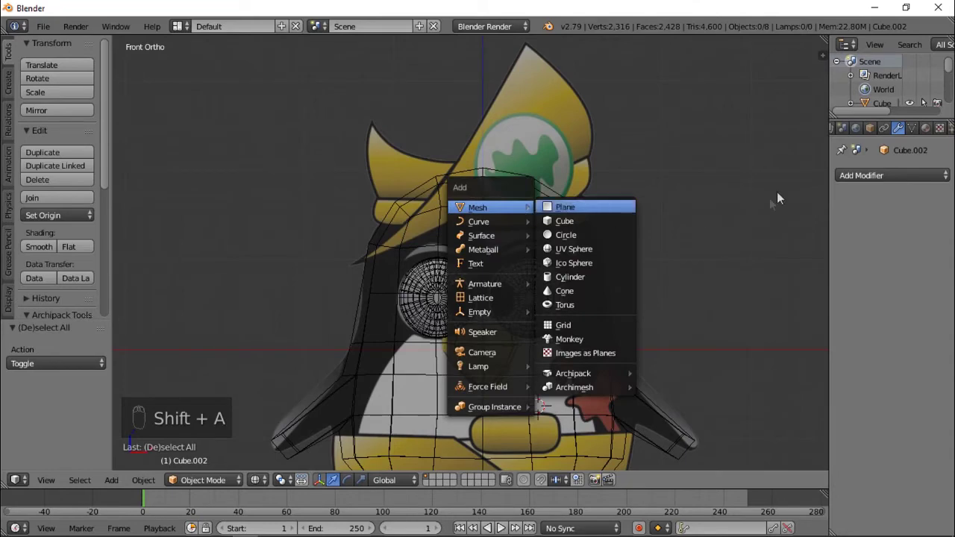
pyautogui.rightClick(558, 231)
pyautogui.press('Tab')
pyautogui.press('z')
pyautogui.moveTo(558, 228); pyautogui.dragTo(541, 242, button='middle')
pyautogui.keyDown('alt'); pyautogui.rightClick(544, 237); pyautogui.keyUp('alt')
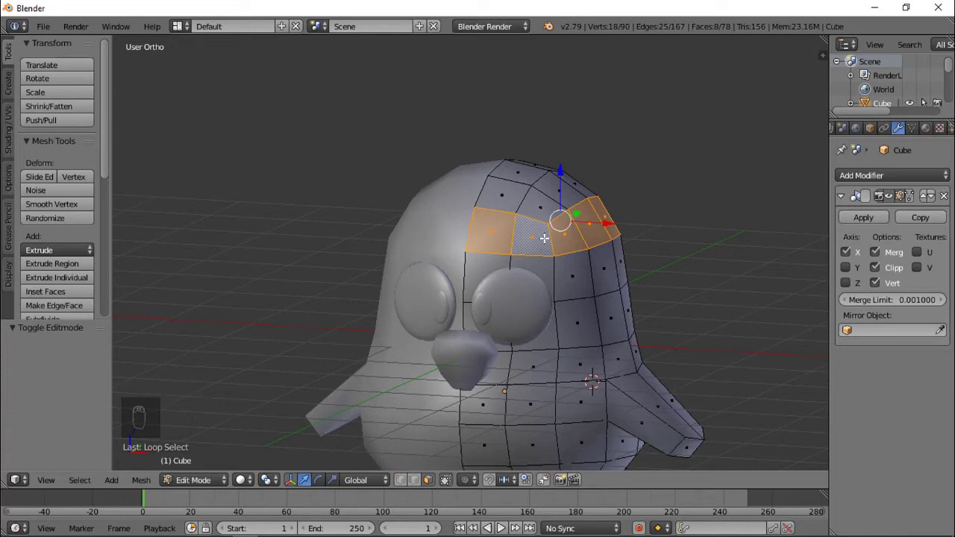
pyautogui.hotkey('shift', 'd')
pyautogui.rightClick(544, 237)
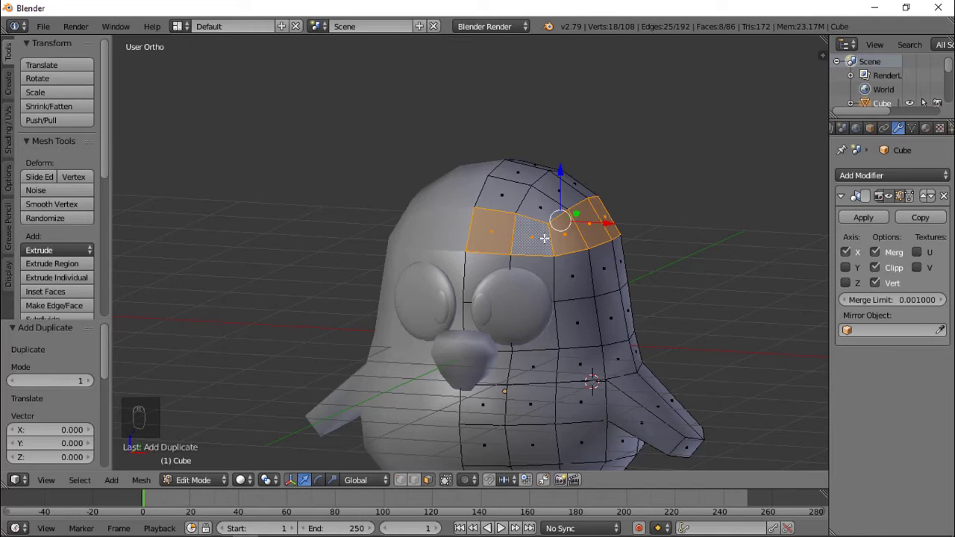
pyautogui.press('p')
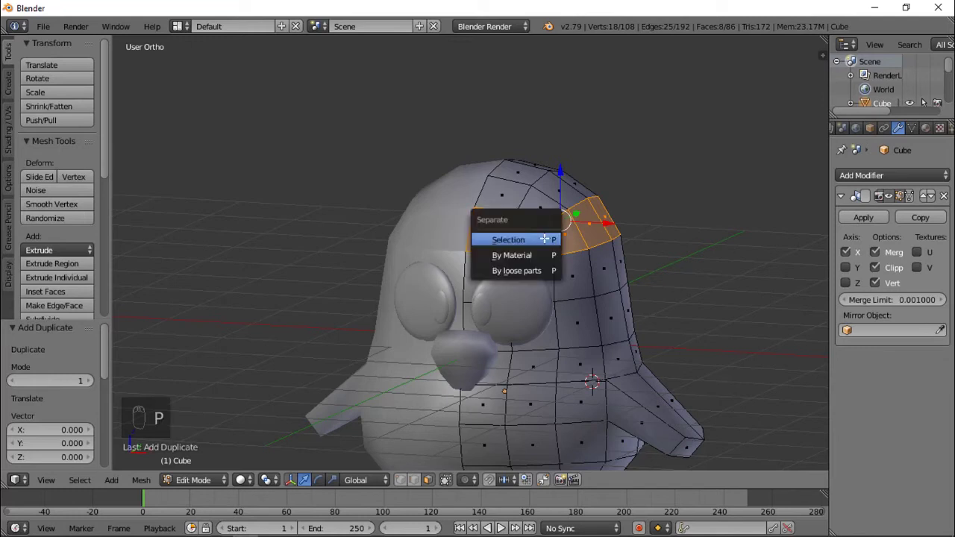
pyautogui.click(545, 237)
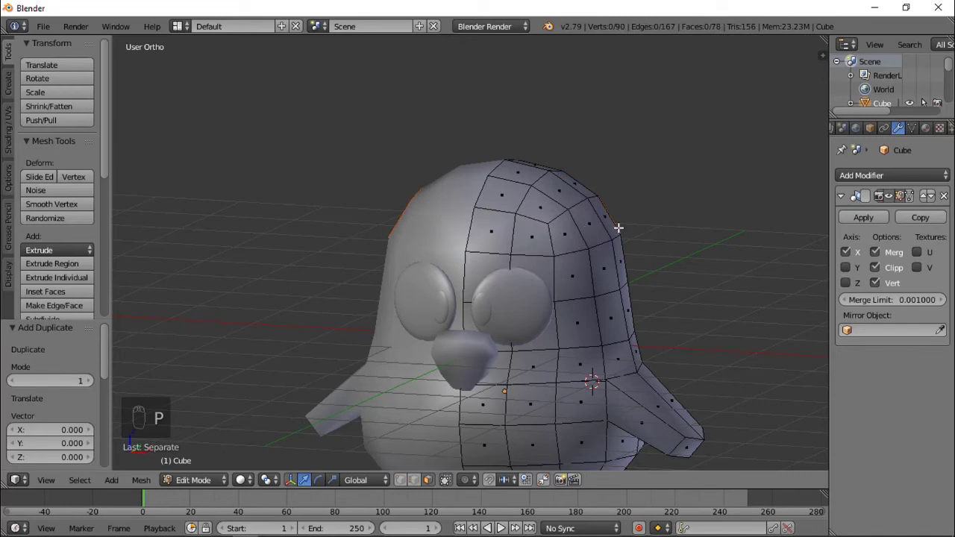
# - Return to object mode, select the separated head band, and show it in wireframe against the front reference
pyautogui.press('Tab')
pyautogui.rightClick(588, 233)
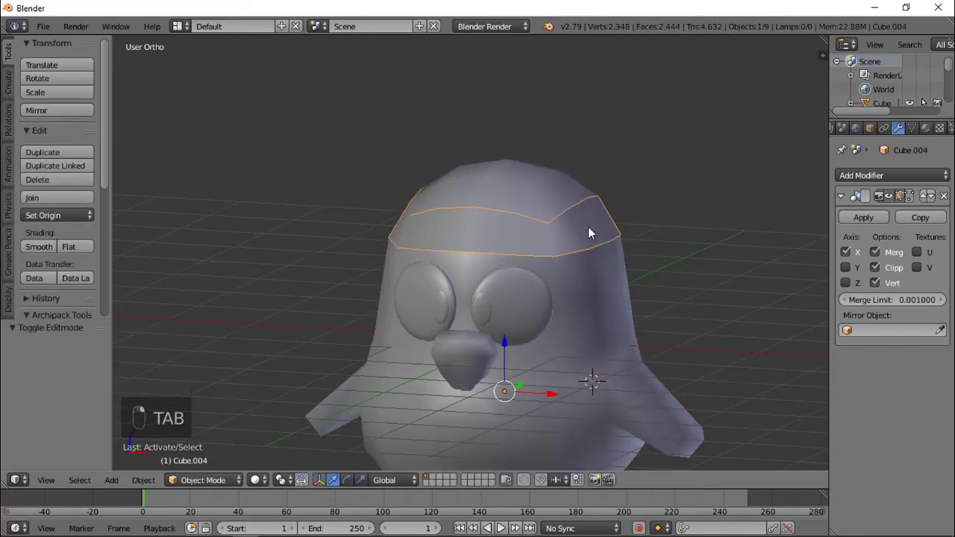
pyautogui.press('KP_1')
pyautogui.scroll(3, 588, 227)
pyautogui.press('z')
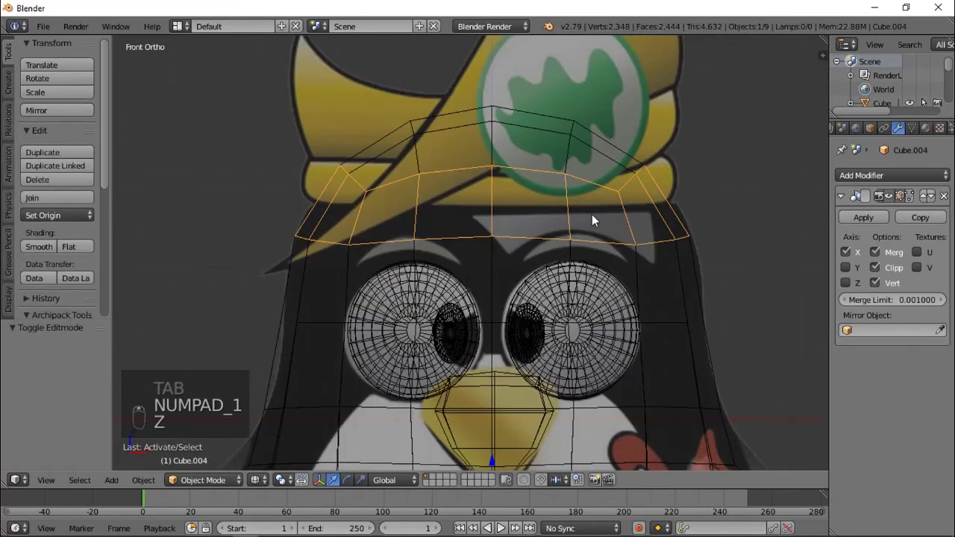
pyautogui.hotkey('ctrl', 'Tab')
pyautogui.hotkey('ctrl', 'Tab')
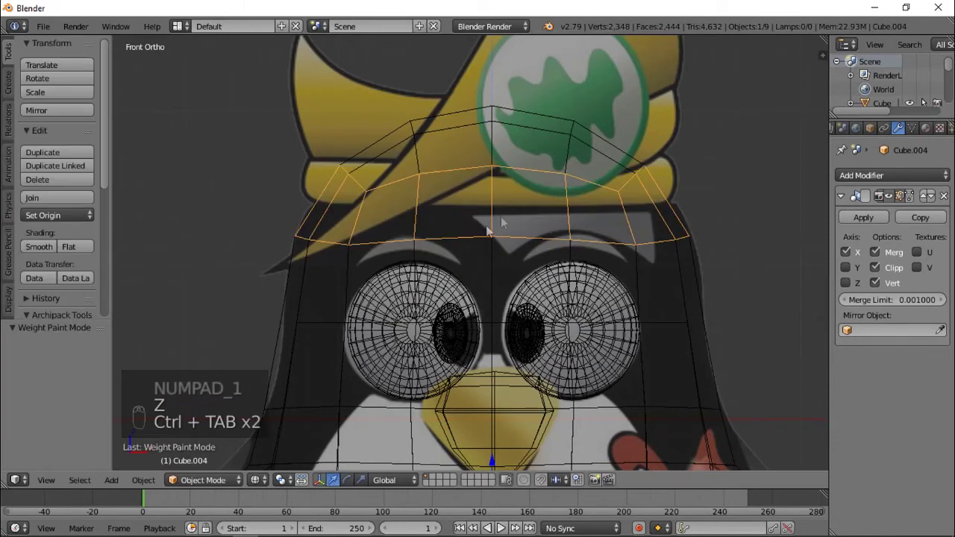
pyautogui.click(202, 480)
pyautogui.click(206, 446)
pyautogui.press('Tab')
pyautogui.hotkey('ctrl', 'Tab')
pyautogui.hotkey('ctrl', 'Tab')
# - Using edge selection, flatten the band's upper edge loop to 0 along Z and scale the loop up by about 1.35
pyautogui.press('Tab')
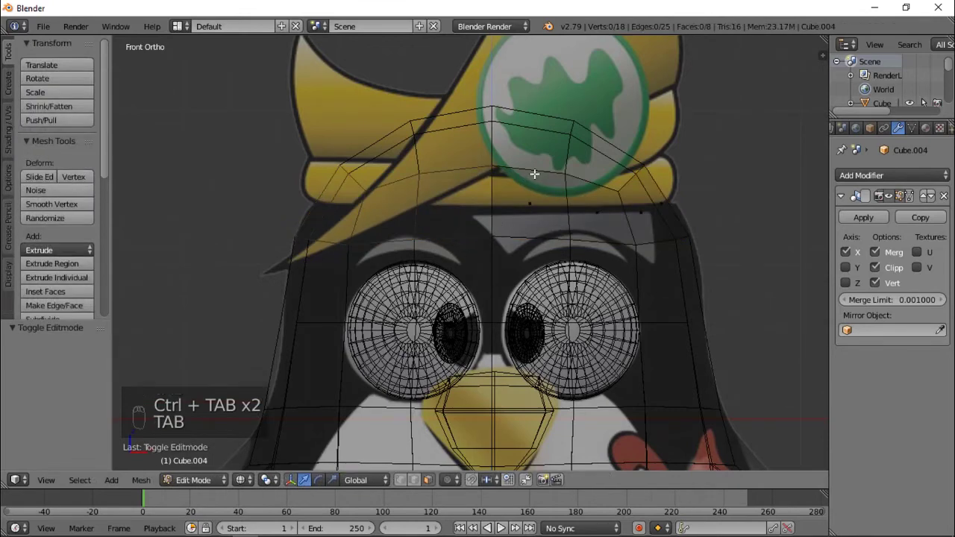
pyautogui.hotkey('ctrl', 'Tab')
pyautogui.click(515, 160)
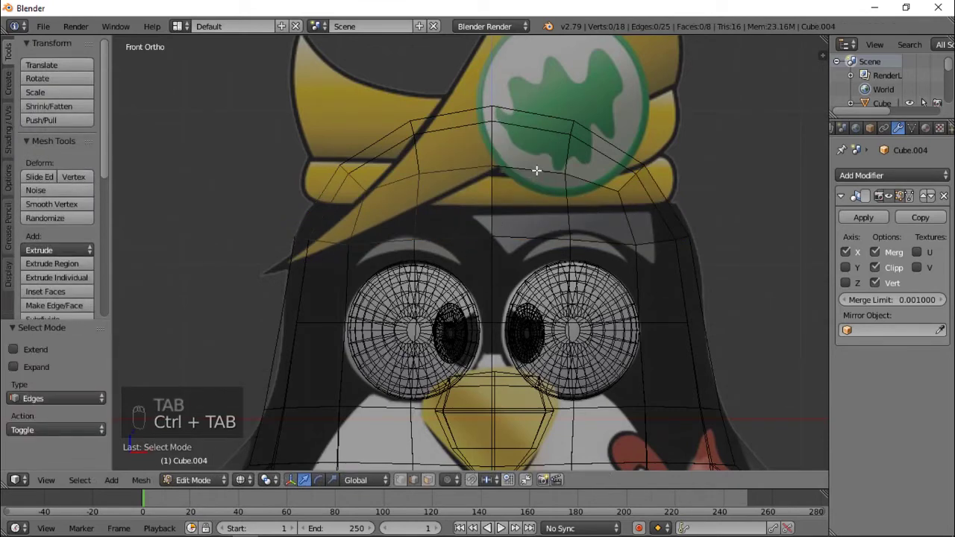
pyautogui.keyDown('alt'); pyautogui.rightClick(539, 172); pyautogui.keyUp('alt')
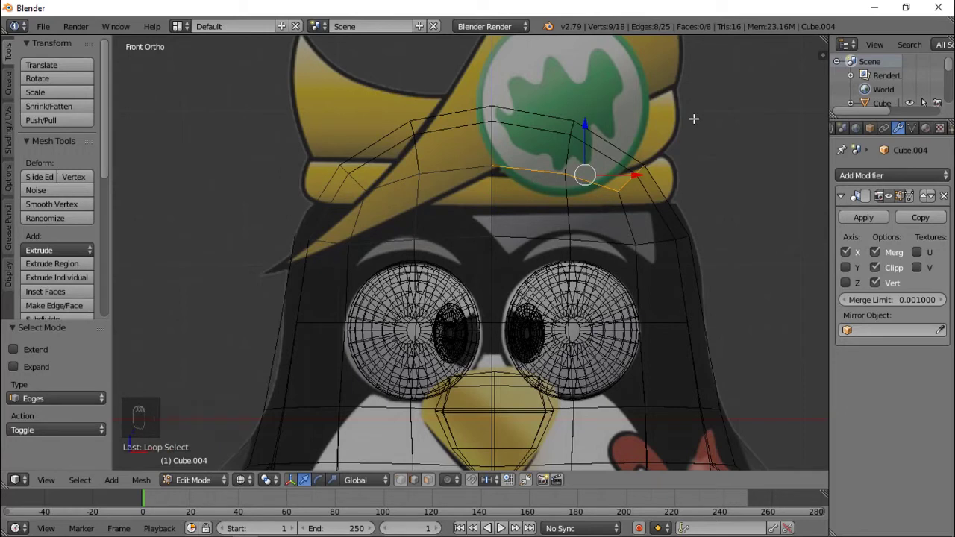
pyautogui.press('s')
pyautogui.write('z')
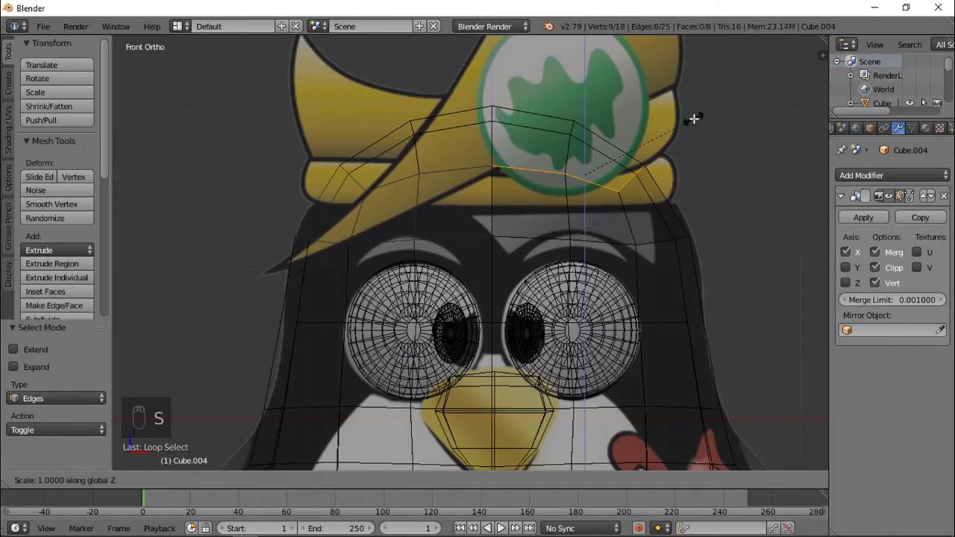
pyautogui.write('0')
pyautogui.press('Return')
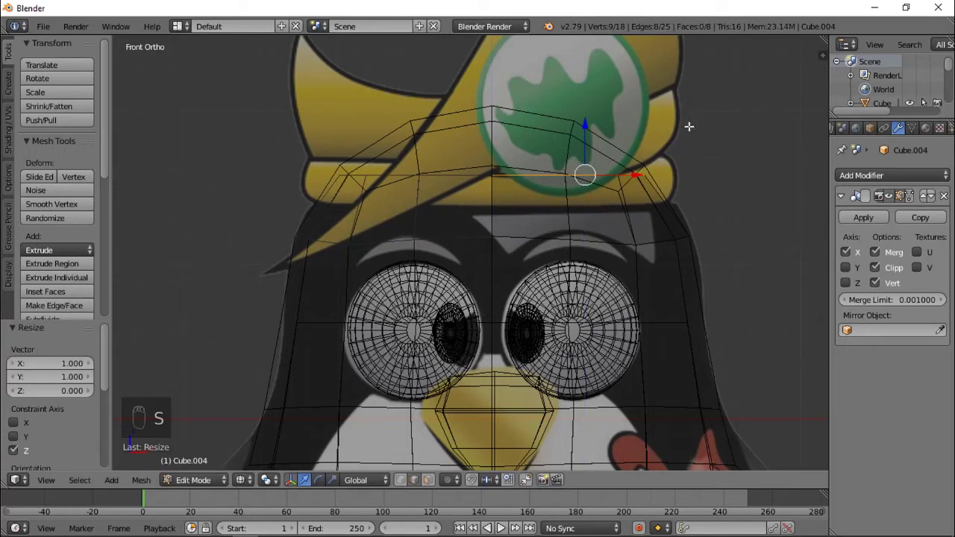
pyautogui.press('s')
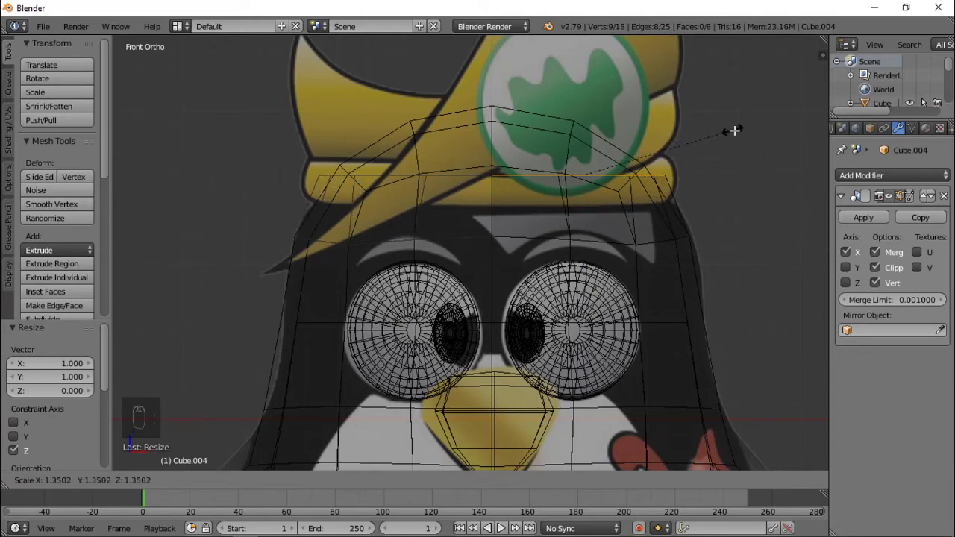
pyautogui.click(733, 131)
pyautogui.press('Tab')
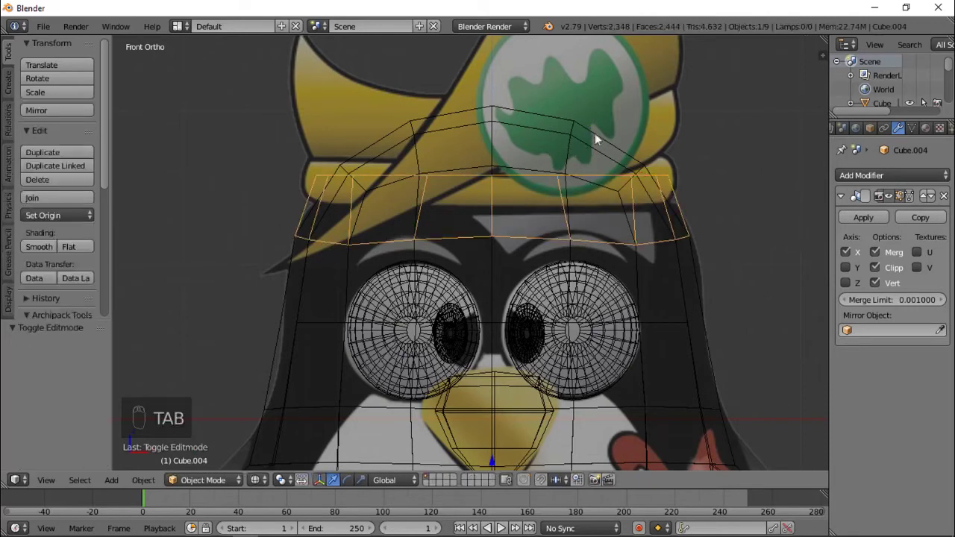
# - Raise the head band about 0.2 along Z to the height of the hat brim in the reference
pyautogui.scroll(-3, 498, 174)
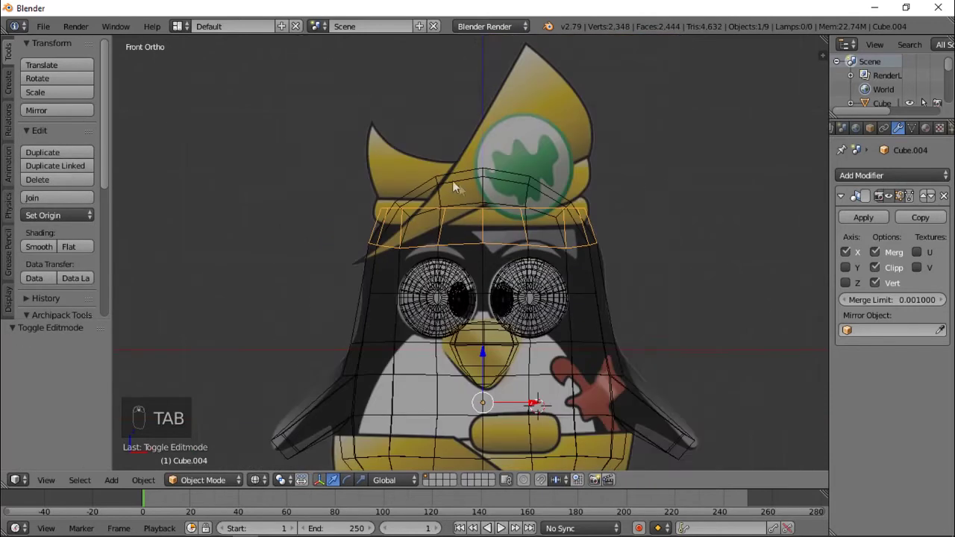
pyautogui.press('g')
pyautogui.middleClick(483, 336)
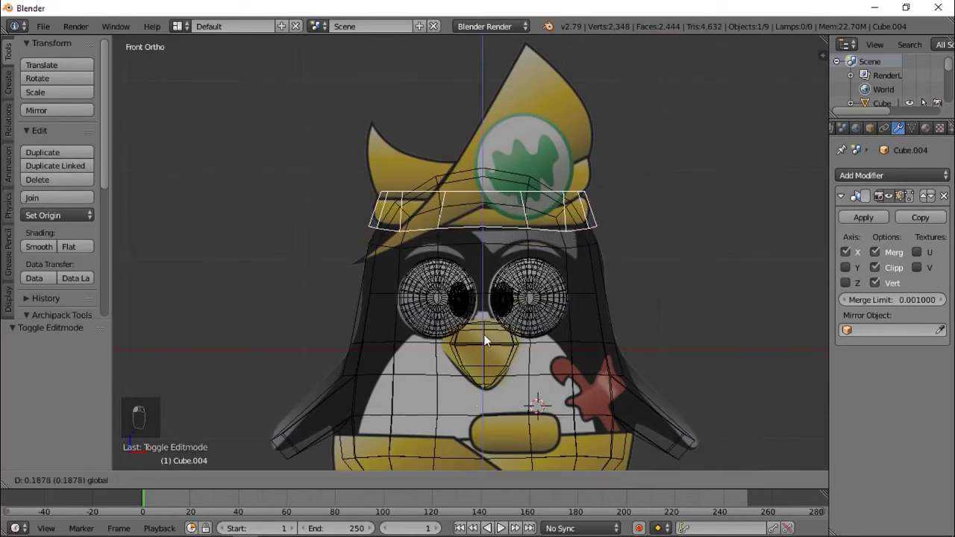
pyautogui.click(484, 334)
# - Scale the band's entire mesh to about 0.65 along Z and move it -0.045 along Z to fit the reference brim
pyautogui.scroll(1, 618, 115)
pyautogui.scroll(3, 618, 115)
pyautogui.press('Tab')
pyautogui.press('a')
pyautogui.press('a')
pyautogui.press('a')
pyautogui.press('a')
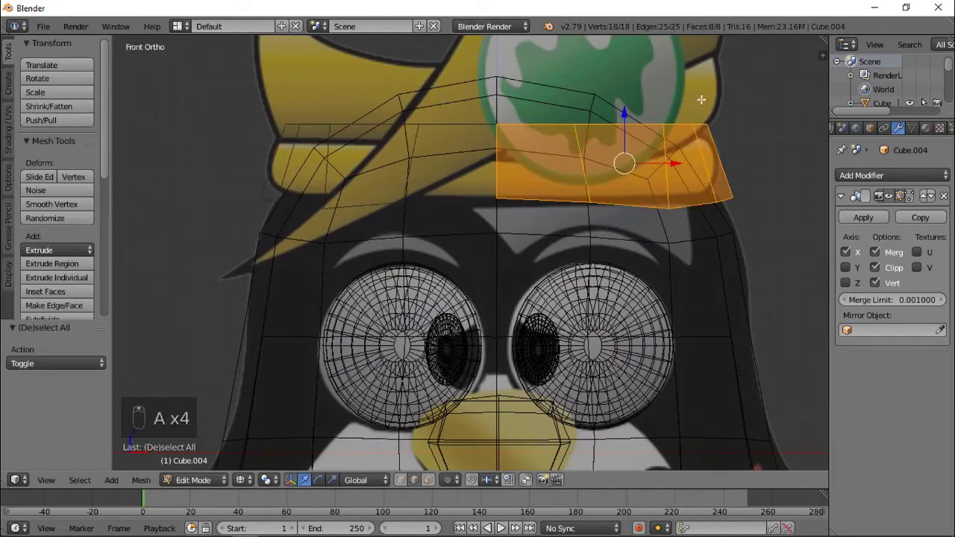
pyautogui.press('s')
pyautogui.press('z')
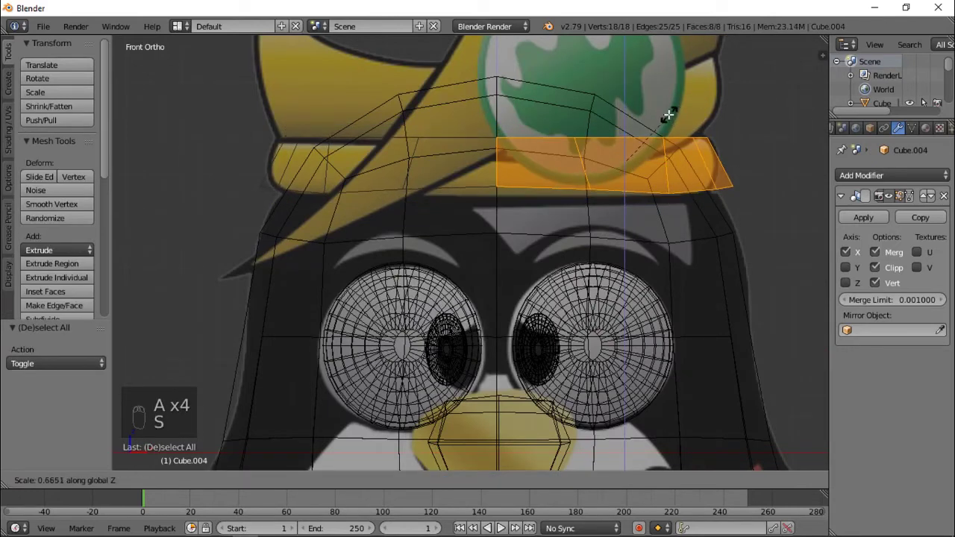
pyautogui.click(665, 115)
pyautogui.moveTo(624, 114); pyautogui.dragTo(625, 123)
# - Try scaling the band's entire mesh down uniformly, inspect it in shaded view, and undo the scaling
pyautogui.press('s')
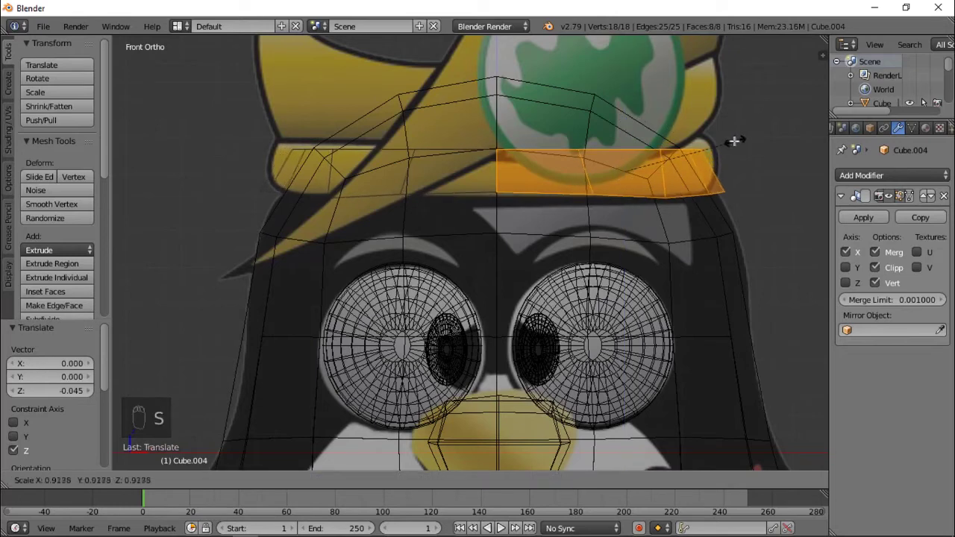
pyautogui.click(724, 141)
pyautogui.press('z')
pyautogui.moveTo(618, 171)
pyautogui.mouseDown(button='middle')
pyautogui.moveTo(597, 186)
pyautogui.moveTo(625, 180)
pyautogui.mouseUp(button='middle')
pyautogui.hotkey('ctrl', 'z')
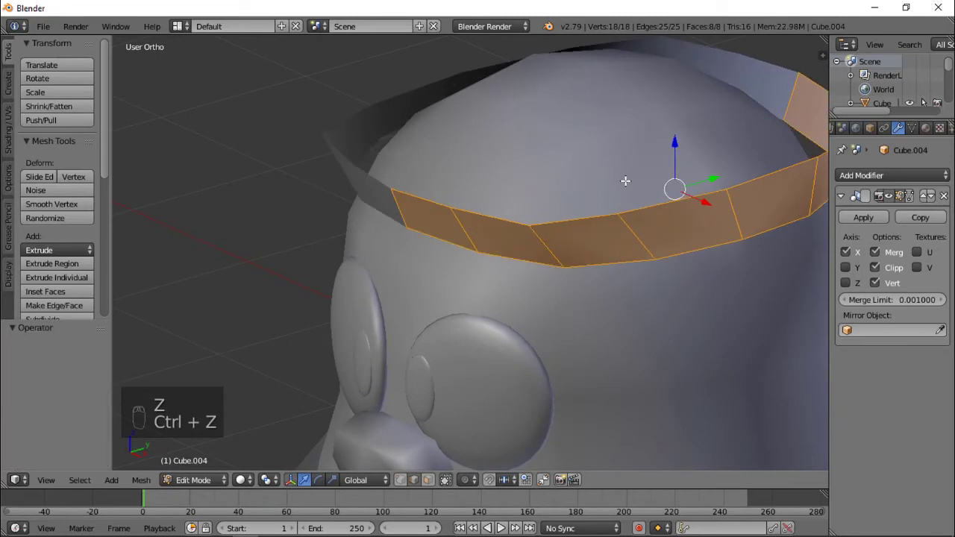
pyautogui.press('Tab')
pyautogui.press('Tab')
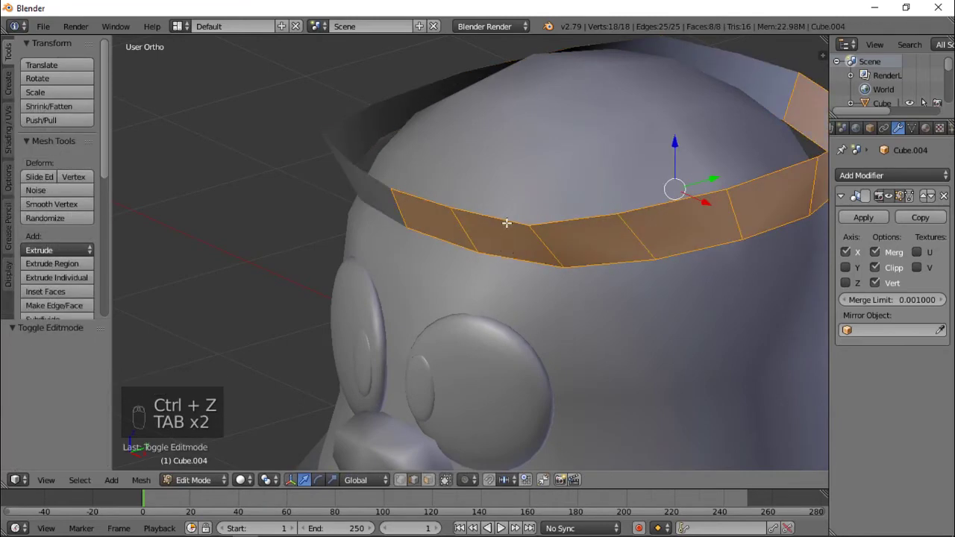
# - Select the band's upper edge loop and scale it to about 0.8 to match the width of the reference brim
pyautogui.keyDown('alt'); pyautogui.click(506, 224); pyautogui.keyUp('alt')
pyautogui.press('KP_1')
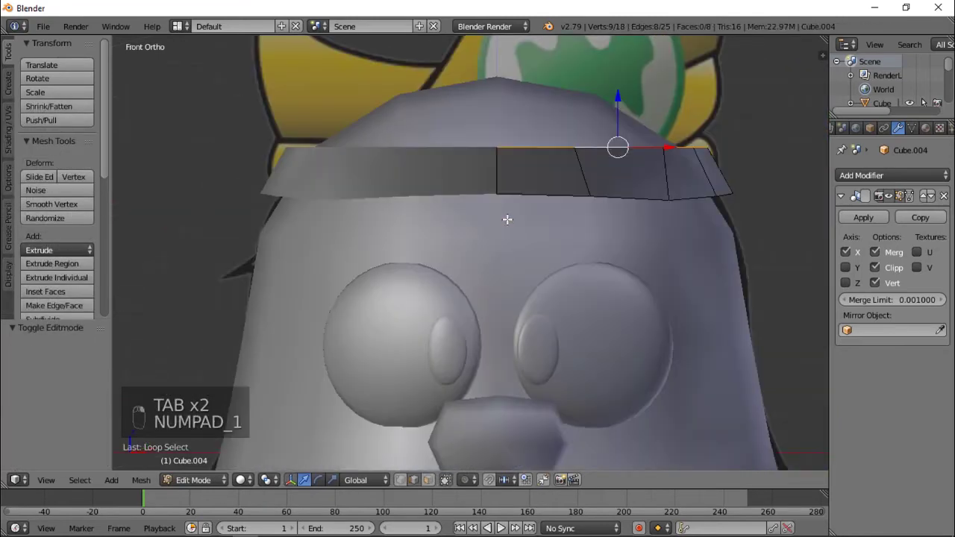
pyautogui.press('KP_1')
pyautogui.press('KP_3')
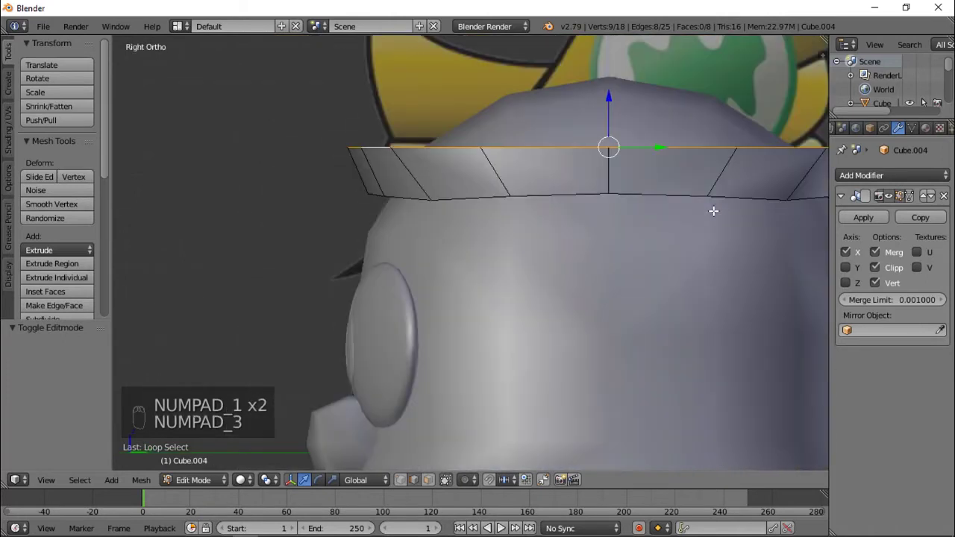
pyautogui.scroll(-1, 717, 208)
pyautogui.press('s')
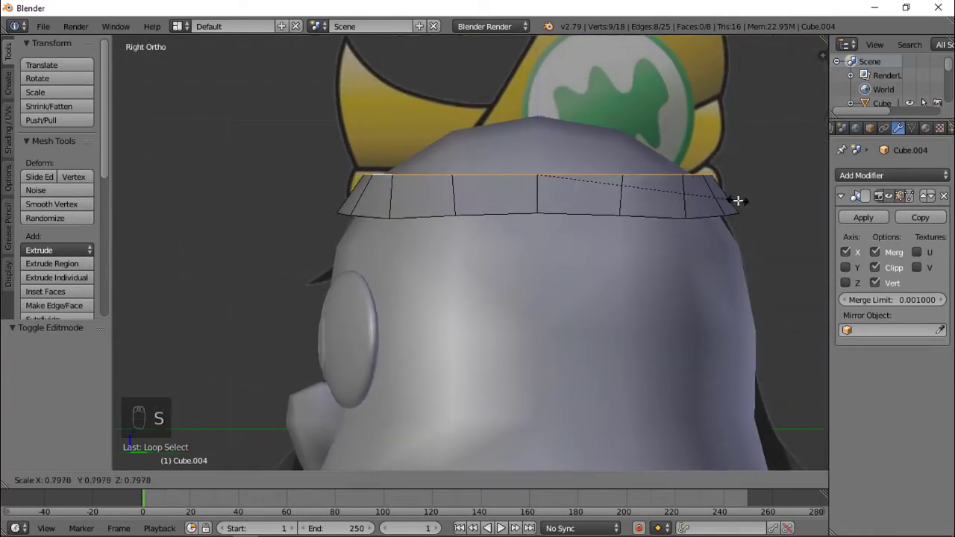
pyautogui.click(735, 200)
# - Extrude the band's lower edge loop, scale the new loop slightly inward and move it -0.068 along Z
pyautogui.keyDown('alt'); pyautogui.rightClick(435, 214); pyautogui.keyUp('alt')
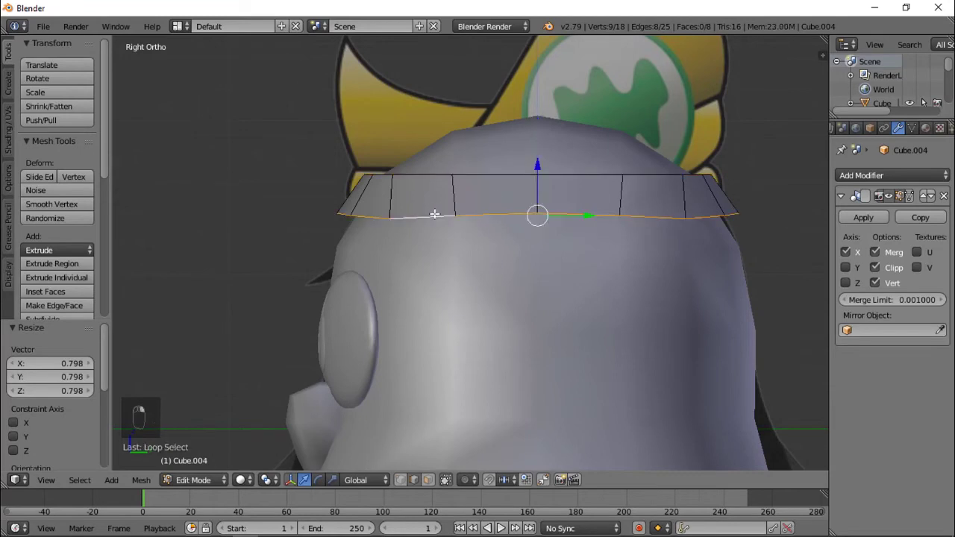
pyautogui.press('KP_1')
pyautogui.press('e')
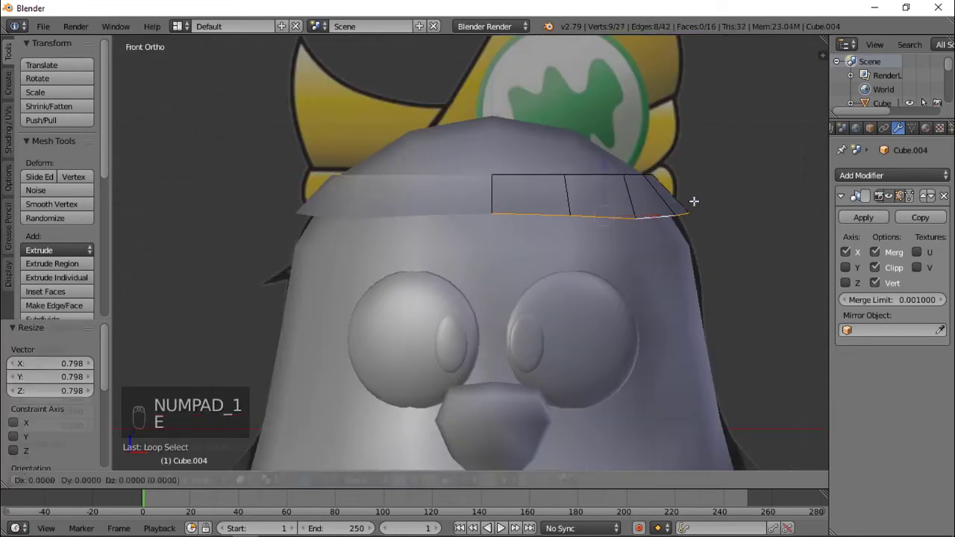
pyautogui.press('s')
pyautogui.click(709, 183)
pyautogui.press('z')
pyautogui.moveTo(597, 164); pyautogui.dragTo(597, 180)
pyautogui.press('z')
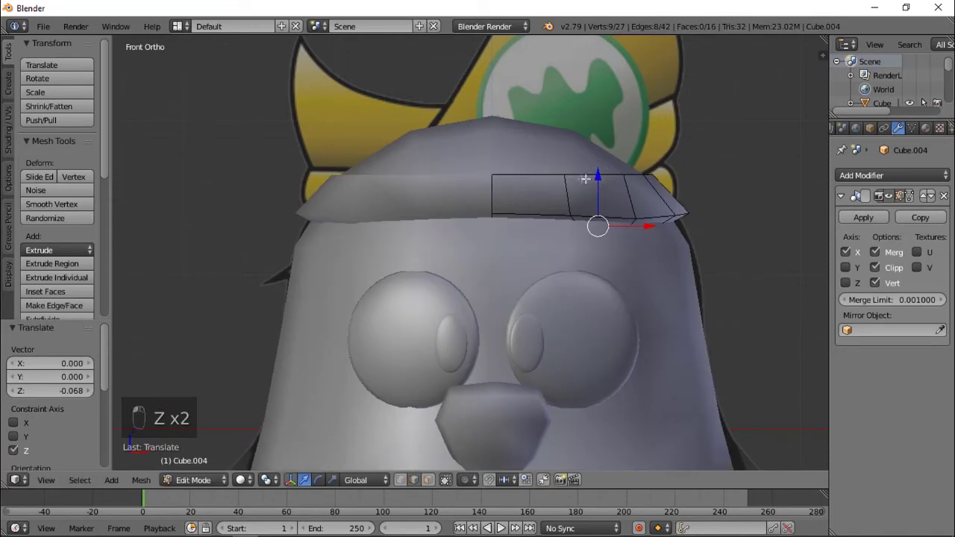
# - Extrude the band's upper edge loop, scale it to about 0.787 and then further inward, and raise it 0.034 along Z
pyautogui.keyDown('alt'); pyautogui.rightClick(577, 174); pyautogui.keyUp('alt')
pyautogui.press('e')
pyautogui.rightClick(714, 184)
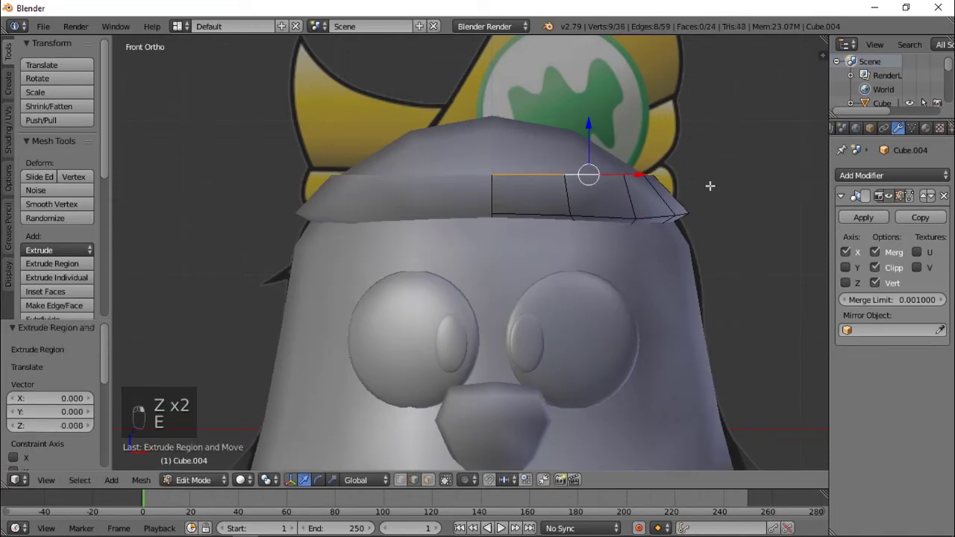
pyautogui.press('s')
pyautogui.click(672, 182)
pyautogui.moveTo(671, 182); pyautogui.dragTo(517, 191, button='middle')
pyautogui.press('s')
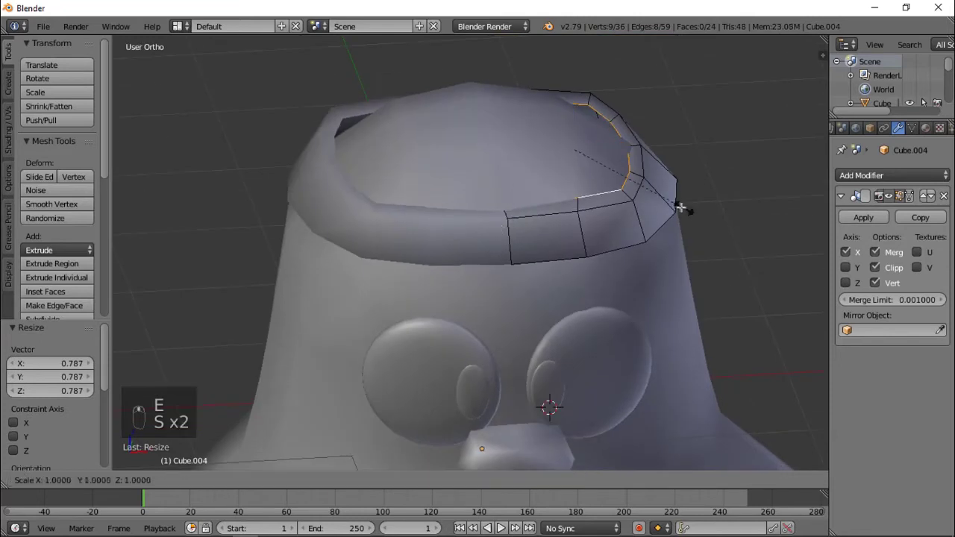
pyautogui.click(643, 197)
pyautogui.moveTo(563, 121); pyautogui.dragTo(567, 102)
# - Add a centred loop cut around the band's outer faces and scale it slightly outward to round the brim
pyautogui.hotkey('ctrl', 'r')
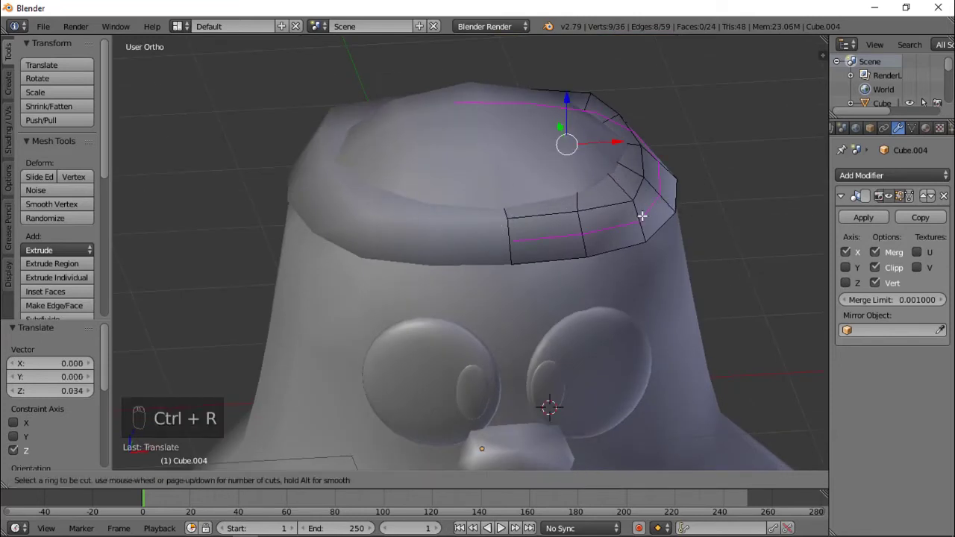
pyautogui.click(639, 214)
pyautogui.rightClick(697, 149)
pyautogui.press('s')
pyautogui.press('Tab')
pyautogui.moveTo(693, 187); pyautogui.dragTo(559, 169, button='middle')
pyautogui.press('KP_1')
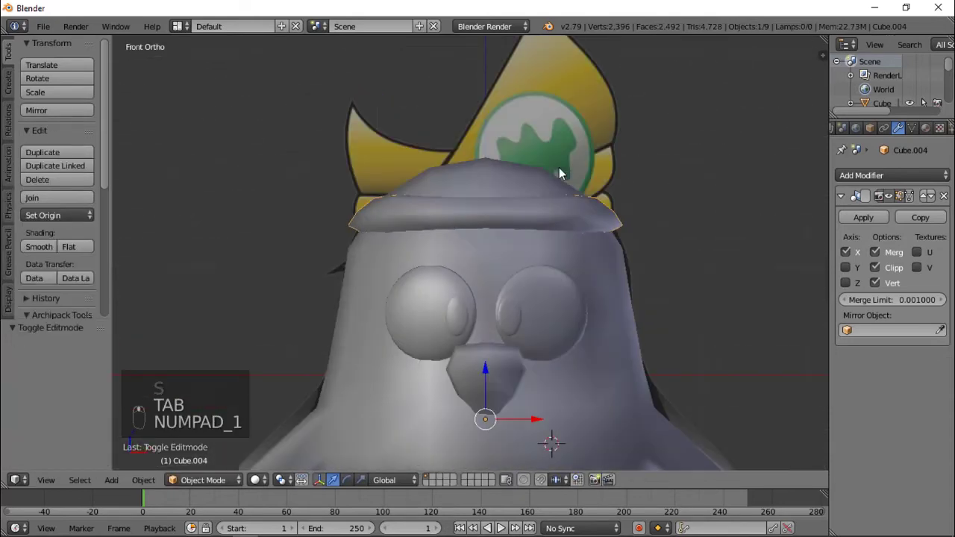
# - In wireframe, select the band's upper outer edge loop and shift it slightly along X to fit the reference
pyautogui.press('z')
pyautogui.scroll(2, 559, 170)
pyautogui.press('Tab')
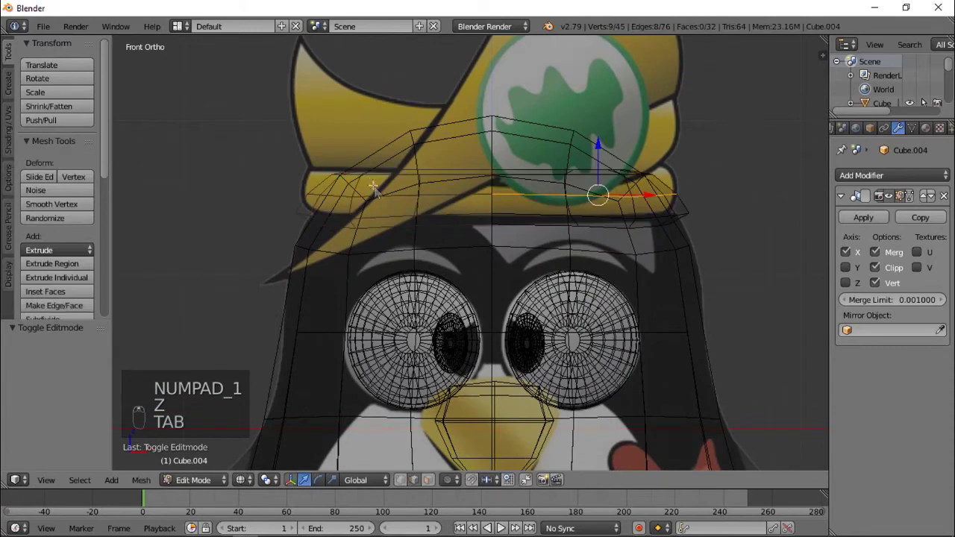
pyautogui.hotkey('ctrl', 'Tab')
pyautogui.click(453, 177)
pyautogui.keyDown('alt'); pyautogui.click(588, 171); pyautogui.keyUp('alt')
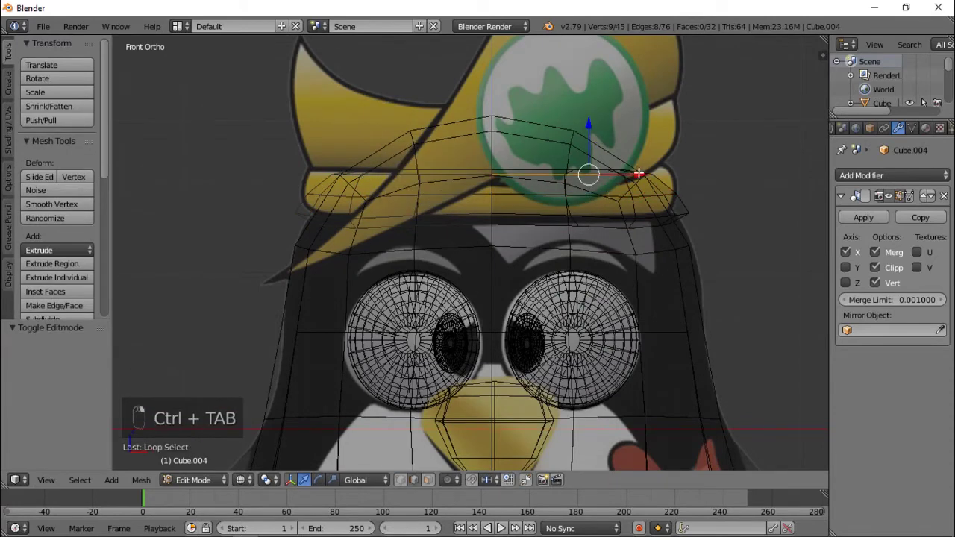
pyautogui.press('g')
pyautogui.press('x')
pyautogui.click(643, 174)
pyautogui.press('Tab')
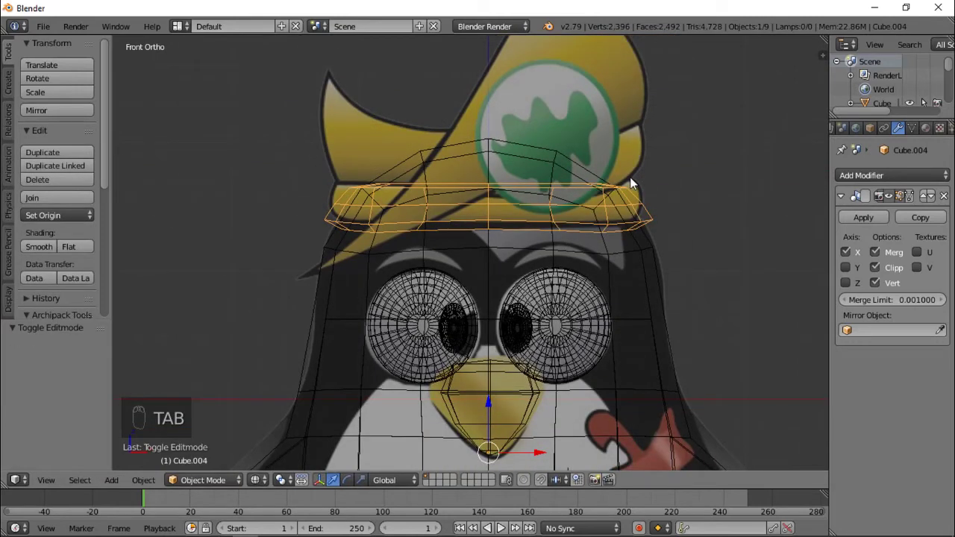
# - Duplicate the brim band, place the copy about 0.29 higher along Z, and apply the copy's Mirror modifier
pyautogui.hotkey('shift', 'd')
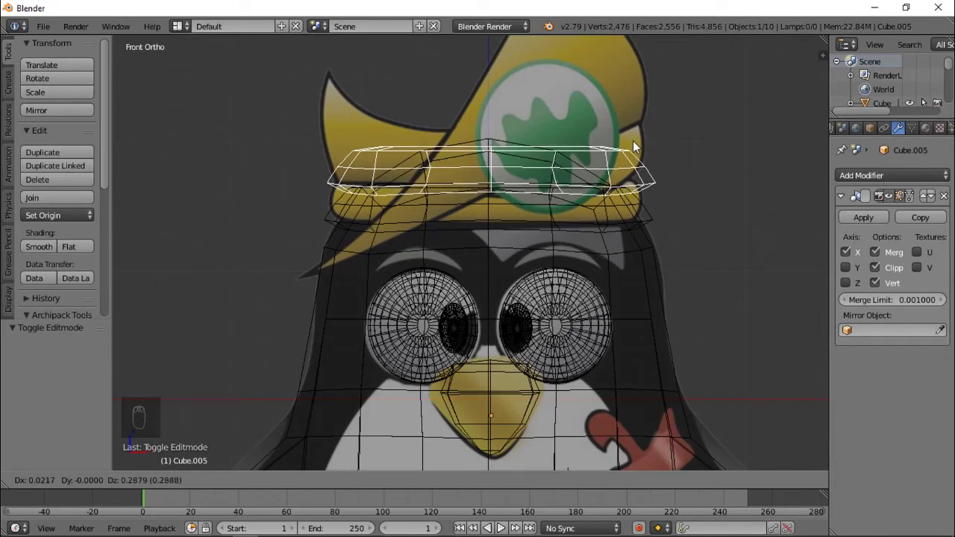
pyautogui.click(632, 144)
pyautogui.press('Tab')
pyautogui.press('z')
pyautogui.moveTo(329, 149)
pyautogui.mouseDown(button='middle')
pyautogui.moveTo(356, 365)
pyautogui.moveTo(247, 205)
pyautogui.moveTo(199, 182)
pyautogui.moveTo(368, 147)
pyautogui.moveTo(273, 453)
pyautogui.moveTo(359, 185)
pyautogui.mouseUp(button='middle')
pyautogui.press('Tab')
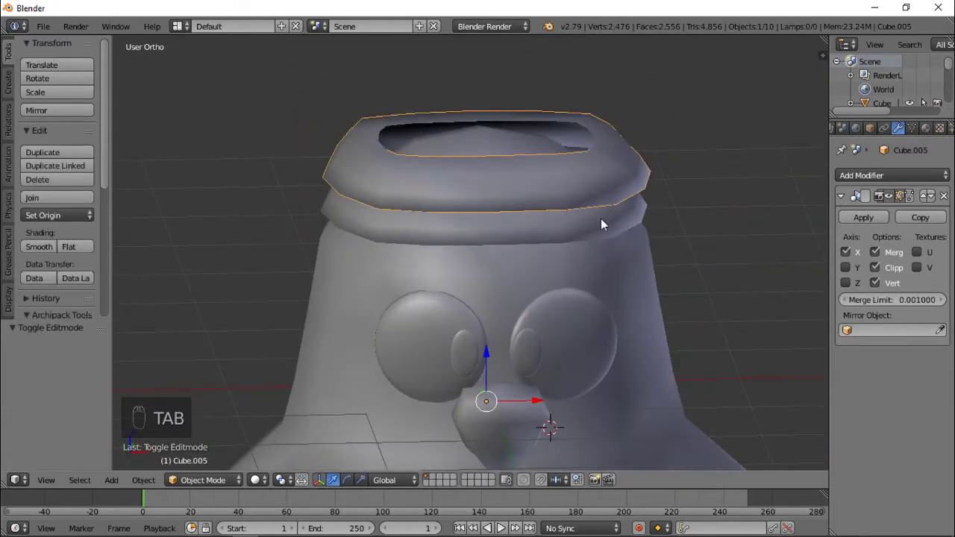
pyautogui.scroll(-4, 603, 220)
pyautogui.click(863, 218)
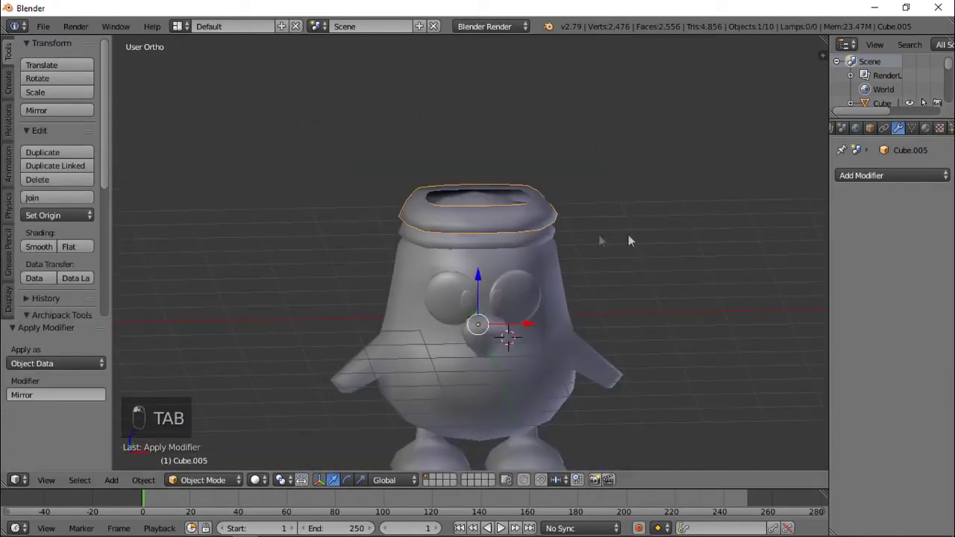
# - Using vertex selection, select the single vertex on the copied band's upper outer edge on the side of the reference hat's small pointed flap
pyautogui.press('KP_1')
pyautogui.press('Tab')
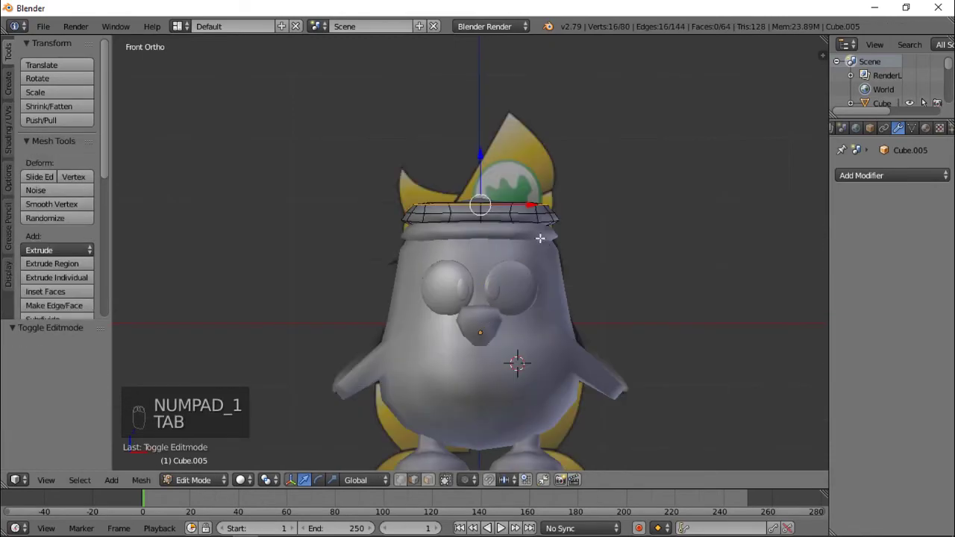
pyautogui.scroll(4, 542, 238)
pyautogui.press('z')
pyautogui.moveTo(352, 179); pyautogui.dragTo(358, 169, button='middle')
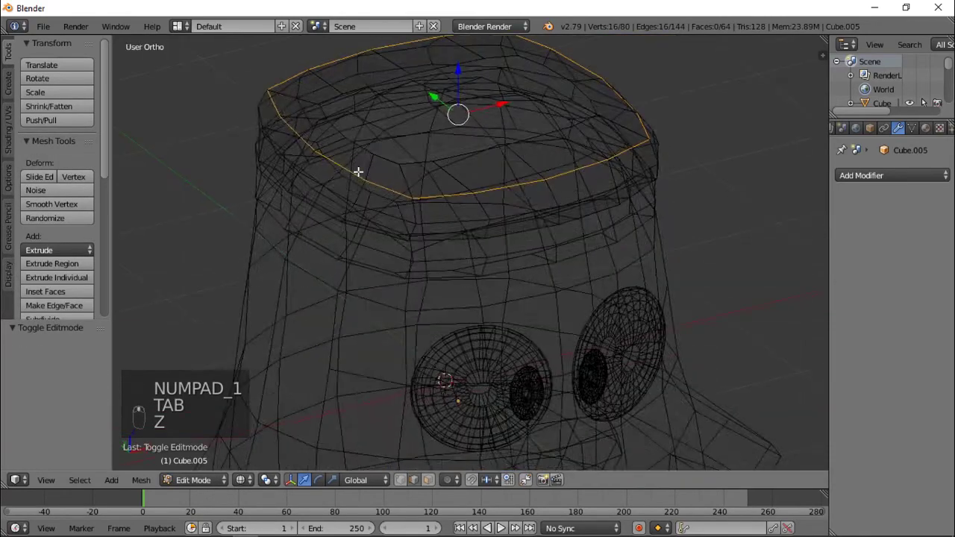
pyautogui.press('z')
pyautogui.hotkey('ctrl', 'Tab')
pyautogui.click(317, 151)
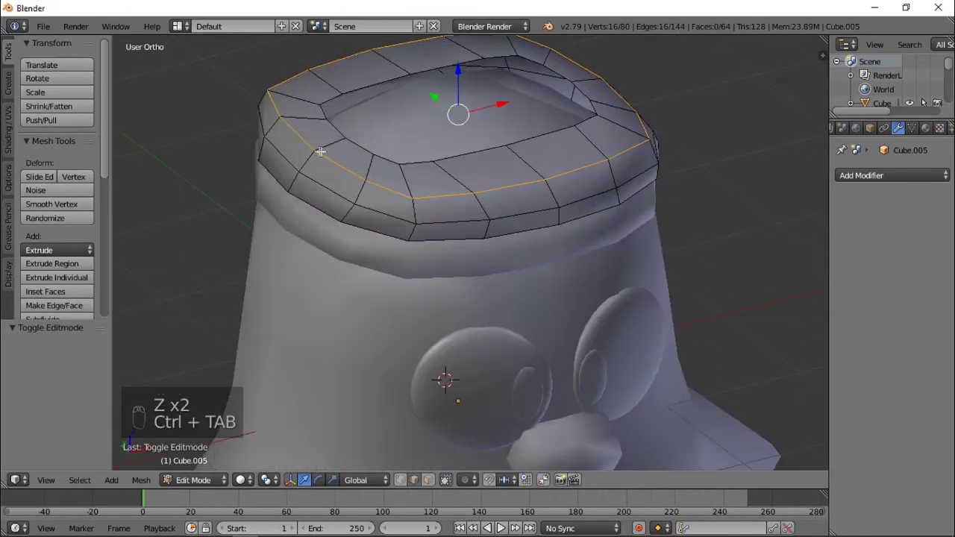
pyautogui.hotkey('ctrl', 'Tab')
pyautogui.click(312, 144)
pyautogui.rightClick(314, 152)
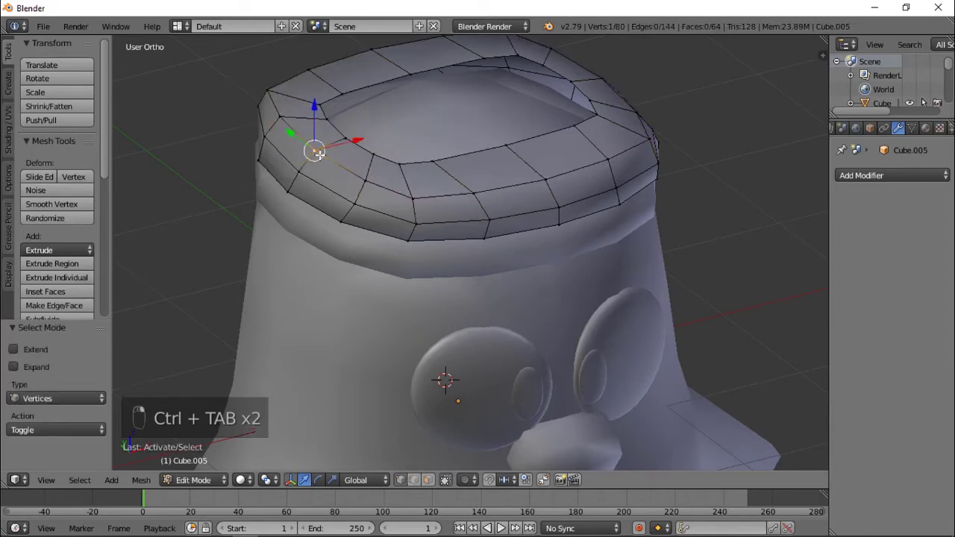
pyautogui.press('KP_1')
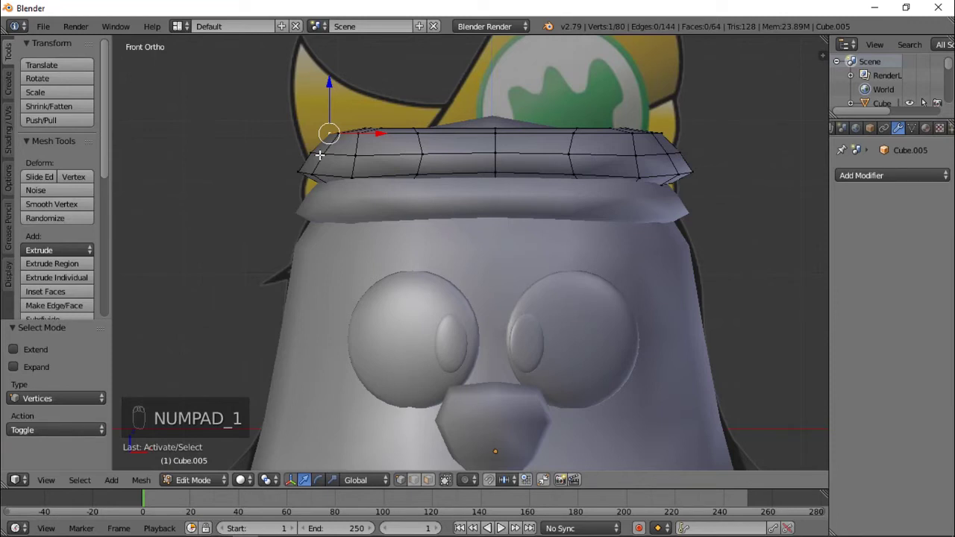
# - Try moving the selected vertex up on its own, and undo the move
pyautogui.press('g')
pyautogui.click(329, 105)
pyautogui.hotkey('ctrl', 'z')
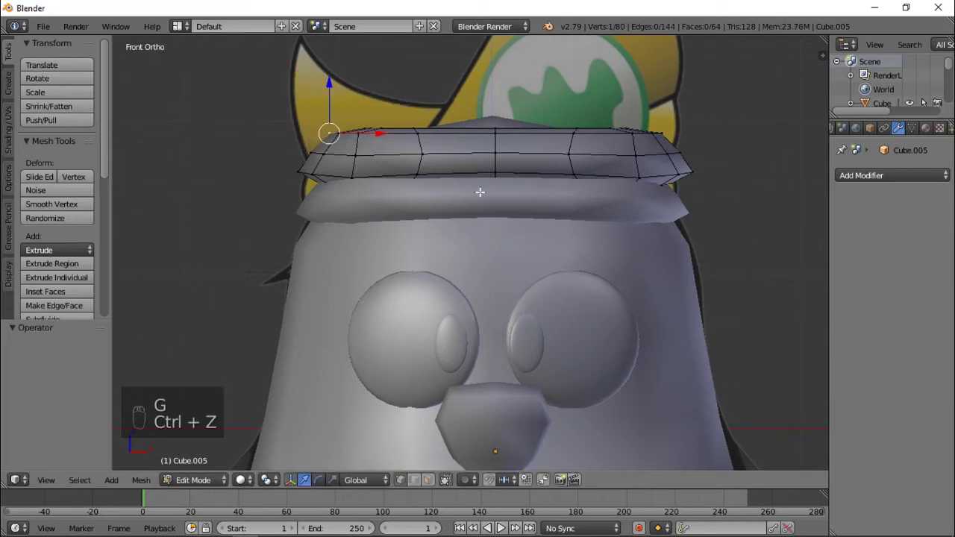
# - Enable proportional editing and pull the vertex -0.208 along X and 0.516 along Z toward the reference flap's tip, with proportional size 0.91
pyautogui.press('o')
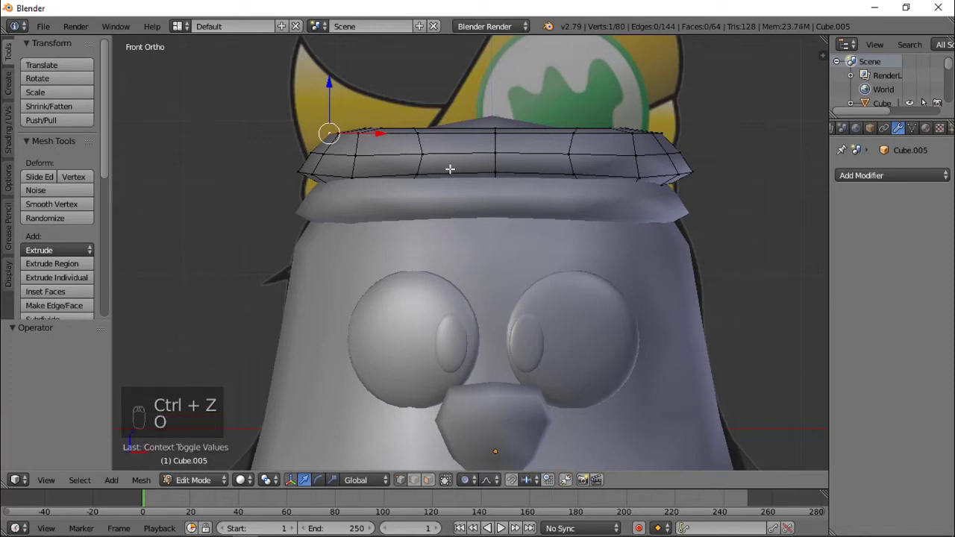
pyautogui.keyDown('shift'); pyautogui.moveTo(422, 136); pyautogui.dragTo(456, 183, button='middle'); pyautogui.keyUp('shift')
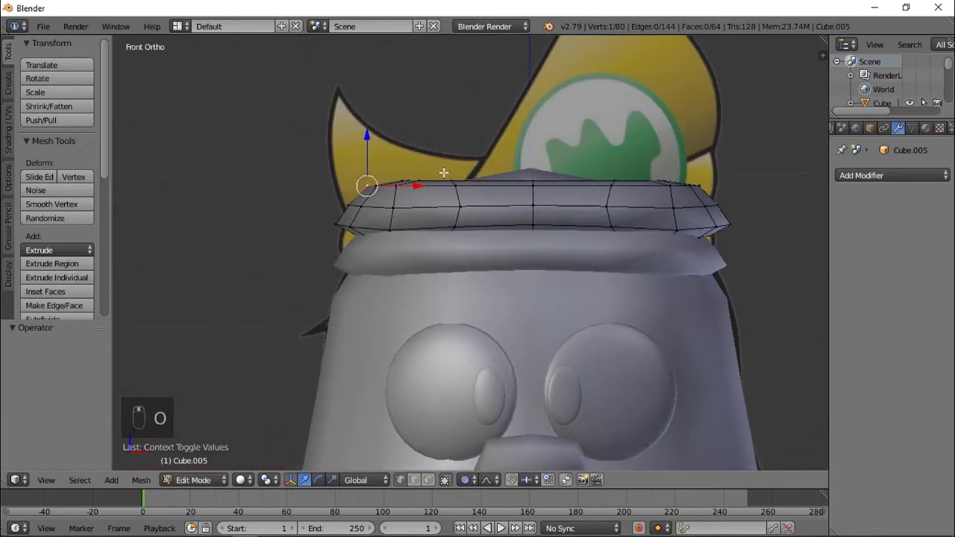
pyautogui.press('g')
pyautogui.scroll(3, 416, 134)
pyautogui.scroll(-10, 416, 134)
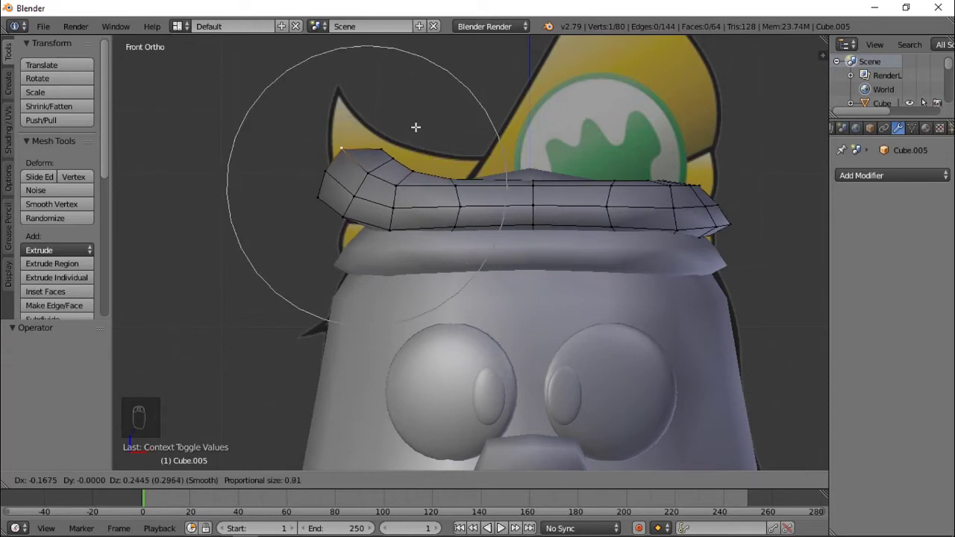
pyautogui.click(410, 90)
# - Select the lower vertex beneath the raised tip and move it -0.063 along Z, then -0.239 along Z with a smaller proportional radius
pyautogui.moveTo(409, 91); pyautogui.dragTo(456, 183, button='middle')
pyautogui.rightClick(357, 200)
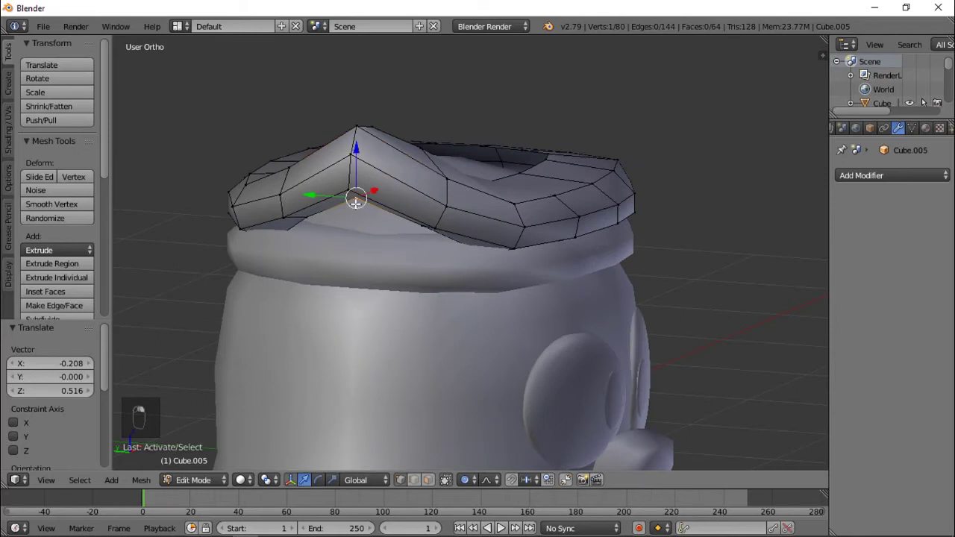
pyautogui.press('KP_1')
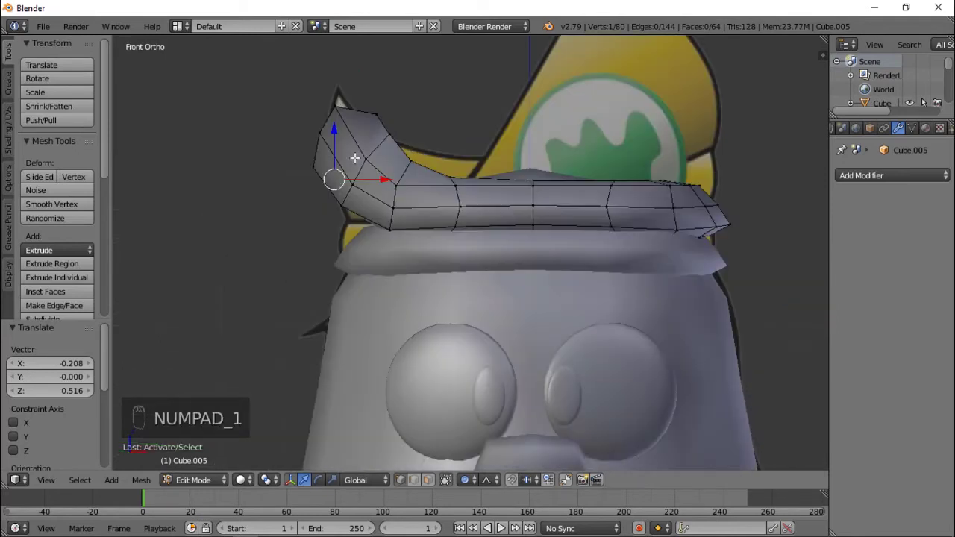
pyautogui.scroll(2, 355, 158)
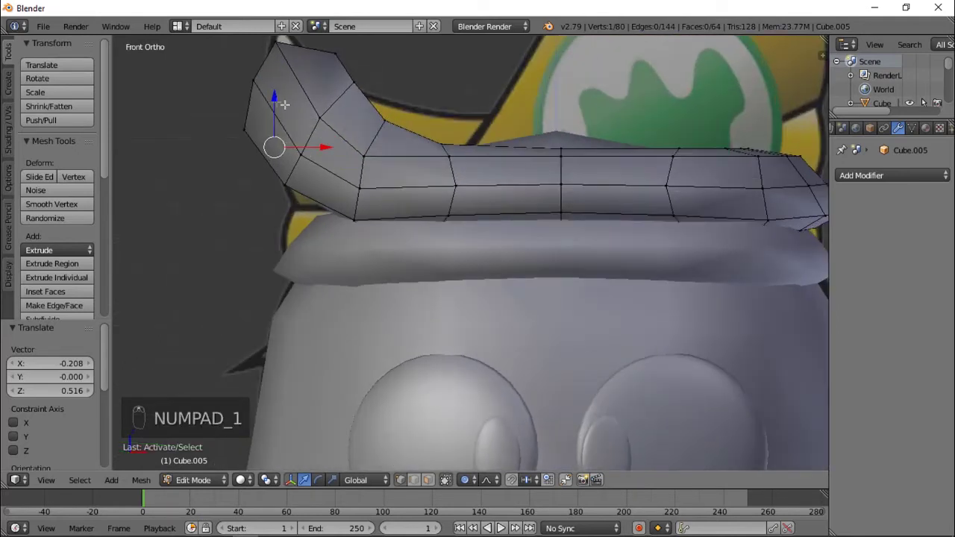
pyautogui.press('g')
pyautogui.middleClick(265, 179)
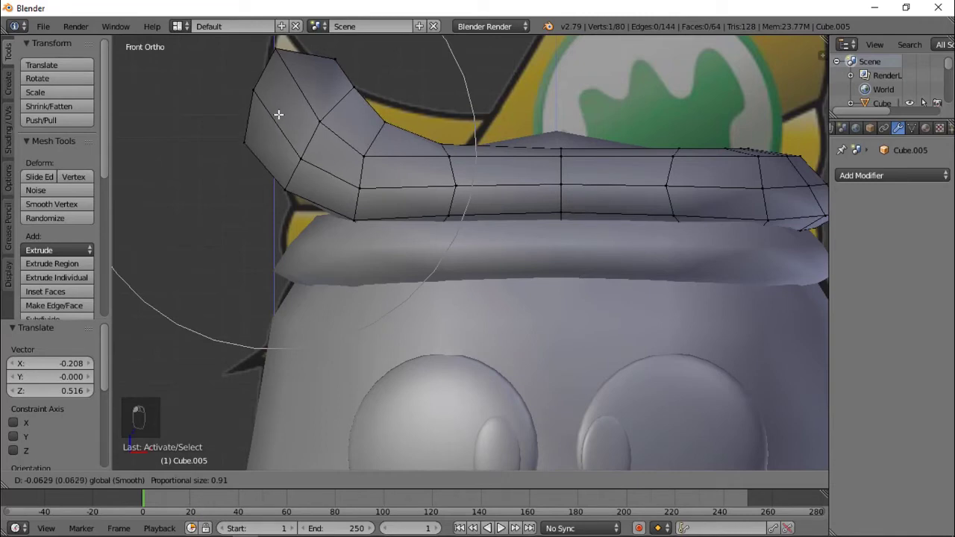
pyautogui.click(261, 194)
pyautogui.moveTo(274, 235); pyautogui.dragTo(373, 117, button='middle')
pyautogui.press('g')
pyautogui.press('z')
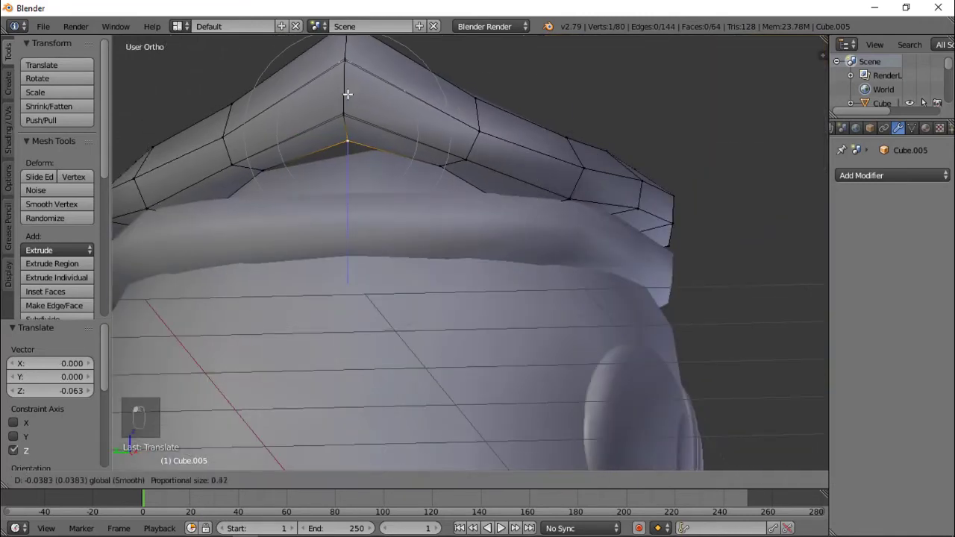
pyautogui.click(359, 142)
# - Select the copied band's bottom inner edge loop and flatten it by scaling to 0 along Z
pyautogui.moveTo(420, 168); pyautogui.dragTo(459, 126, button='middle')
pyautogui.keyDown('alt'); pyautogui.rightClick(459, 126); pyautogui.keyUp('alt')
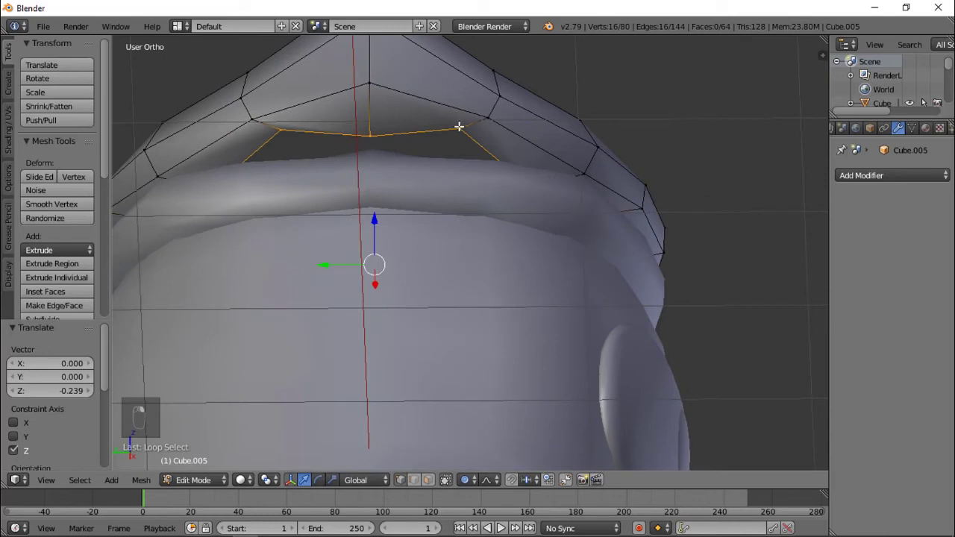
pyautogui.press('s')
pyautogui.press('z')
pyautogui.press('0')
pyautogui.press('Return')
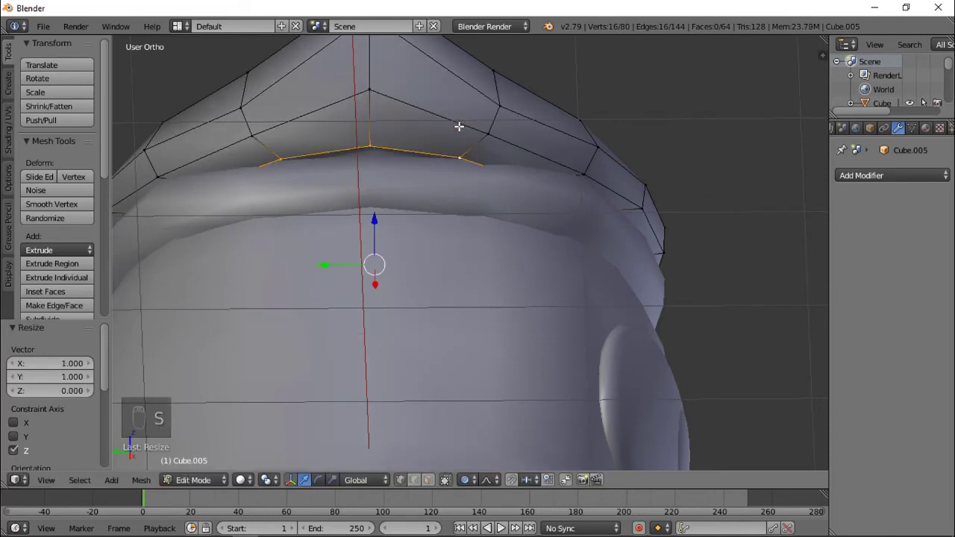
pyautogui.press('KP_1')
pyautogui.press('KP_3')
pyautogui.press('KP_1')
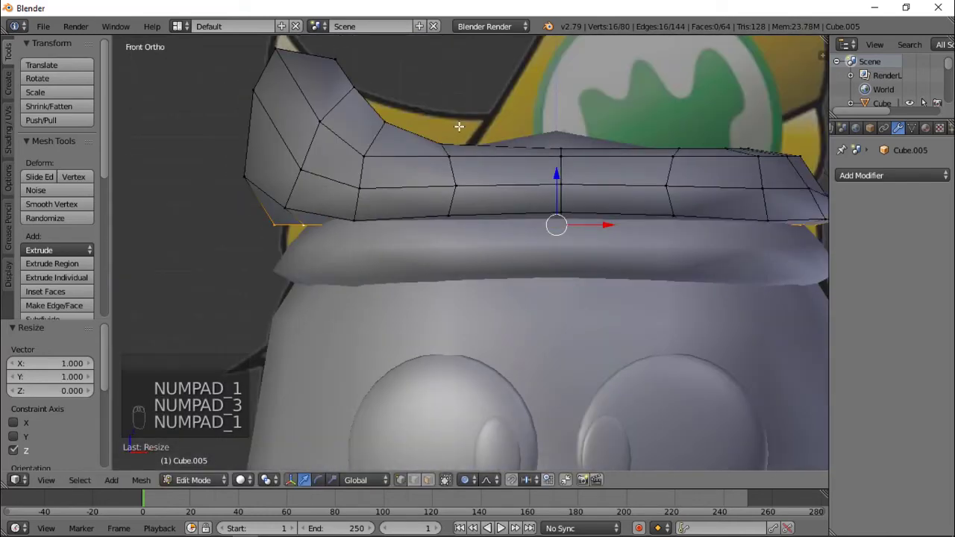
# - Narrow the selected bottom inner edge loop by scaling it to 0.863 along X, and return to Object Mode with everything deselected
pyautogui.moveTo(519, 236); pyautogui.dragTo(372, 315, button='middle')
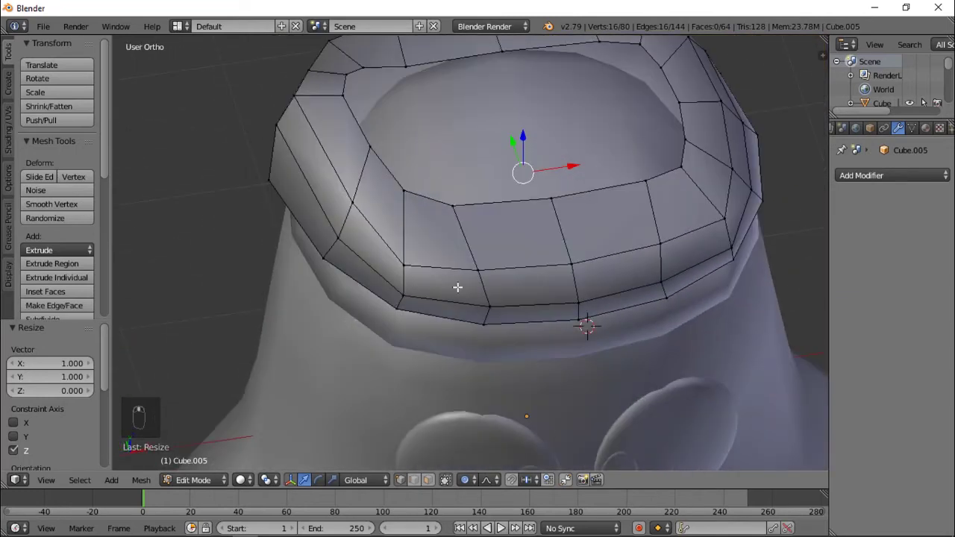
pyautogui.press('KP_7')
pyautogui.press('z')
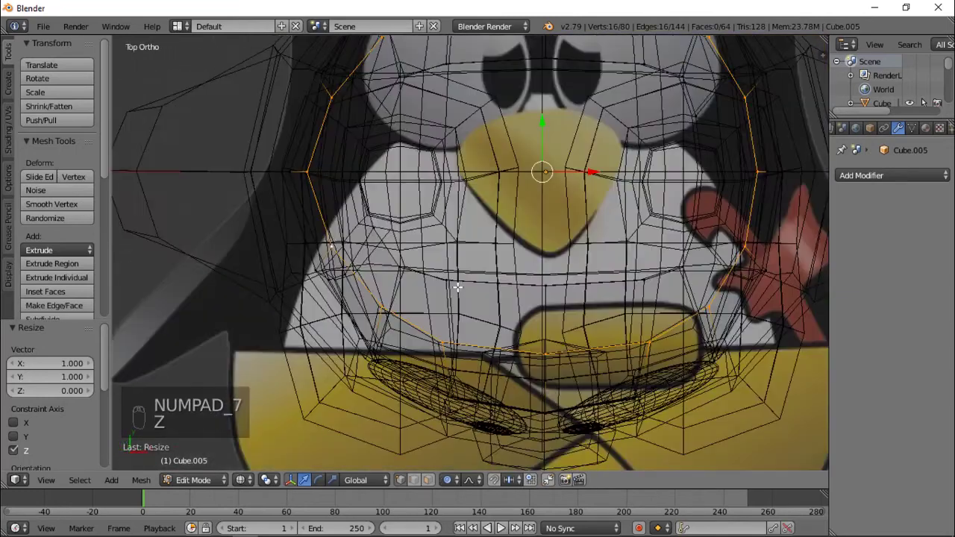
pyautogui.press('s')
pyautogui.click(614, 186)
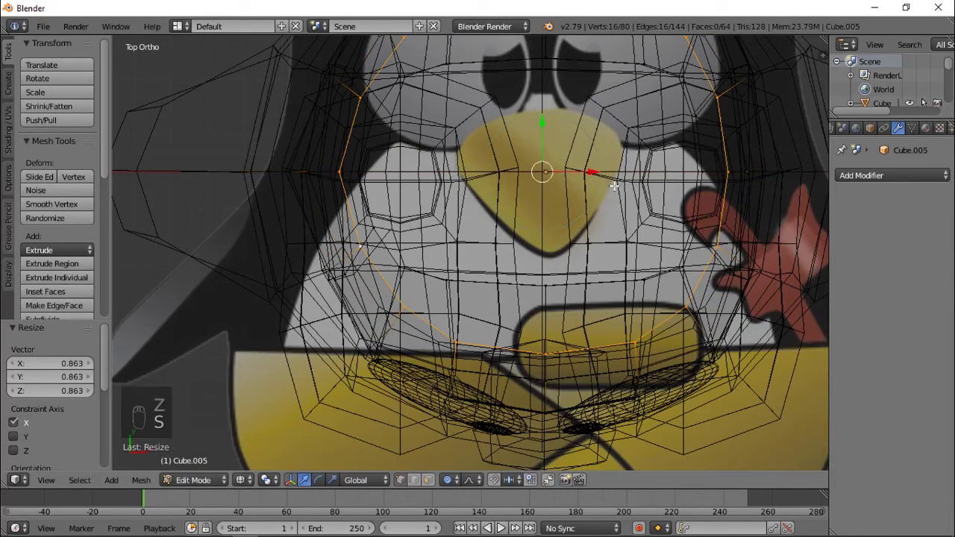
pyautogui.press('z')
pyautogui.moveTo(555, 235); pyautogui.dragTo(502, 233, button='middle')
pyautogui.press('Tab')
pyautogui.press('a')
pyautogui.press('a')
# - Move the front and back inner rim vertices beside the raised flap 0.076 along X and 0.140 along Z, with proportional size 0.75
pyautogui.press('KP_1')
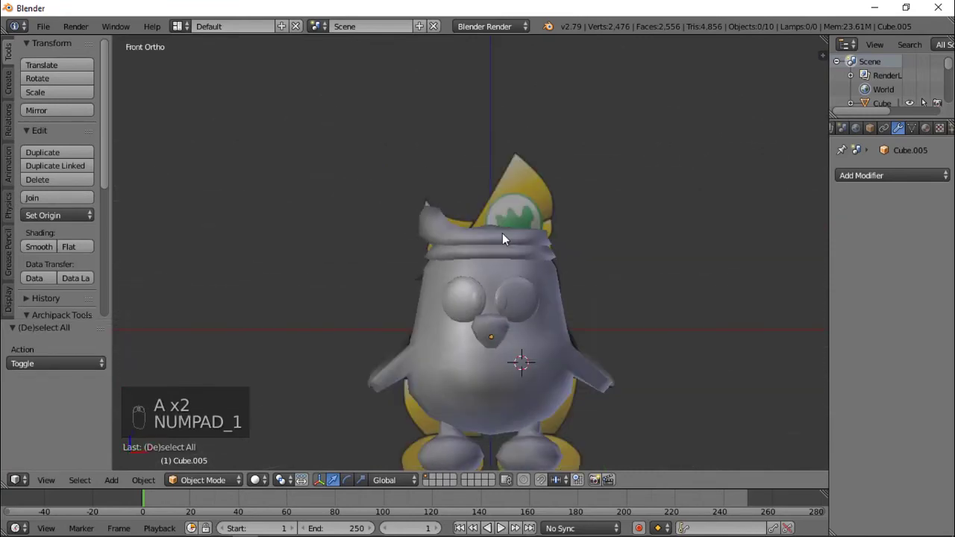
pyautogui.scroll(3, 502, 233)
pyautogui.rightClick(419, 201)
pyautogui.scroll(3, 440, 201)
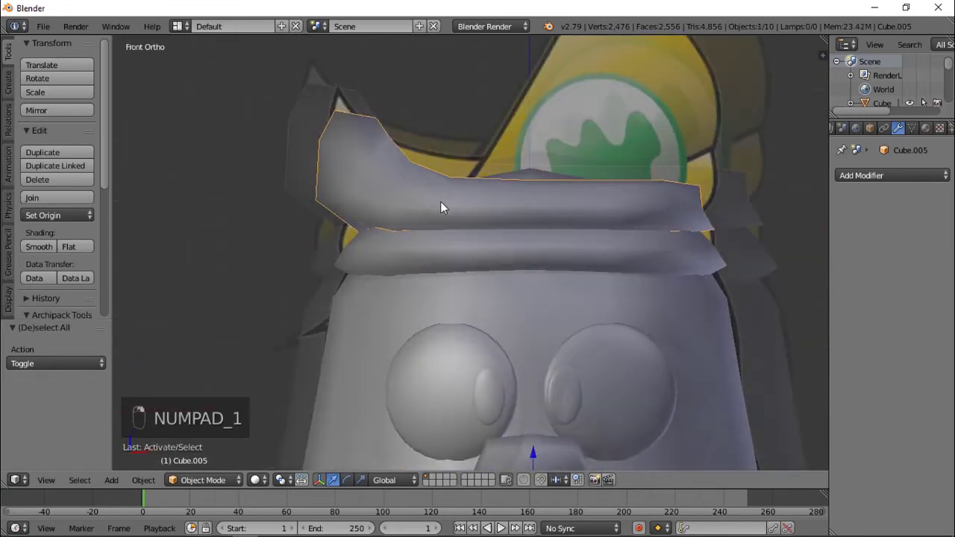
pyautogui.press('Tab')
pyautogui.moveTo(441, 202); pyautogui.dragTo(452, 177, button='middle')
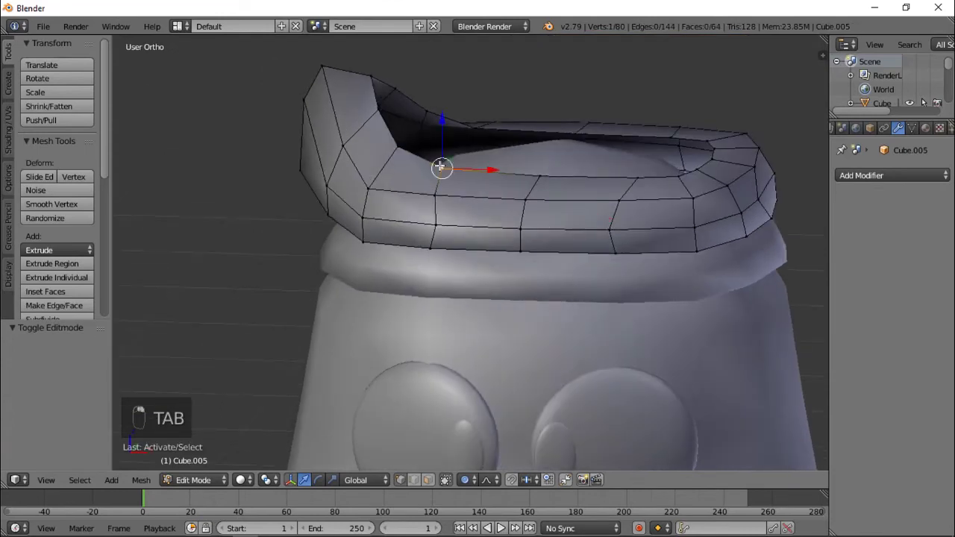
pyautogui.keyDown('shift'); pyautogui.rightClick(481, 125); pyautogui.keyUp('shift')
pyautogui.press('KP_1')
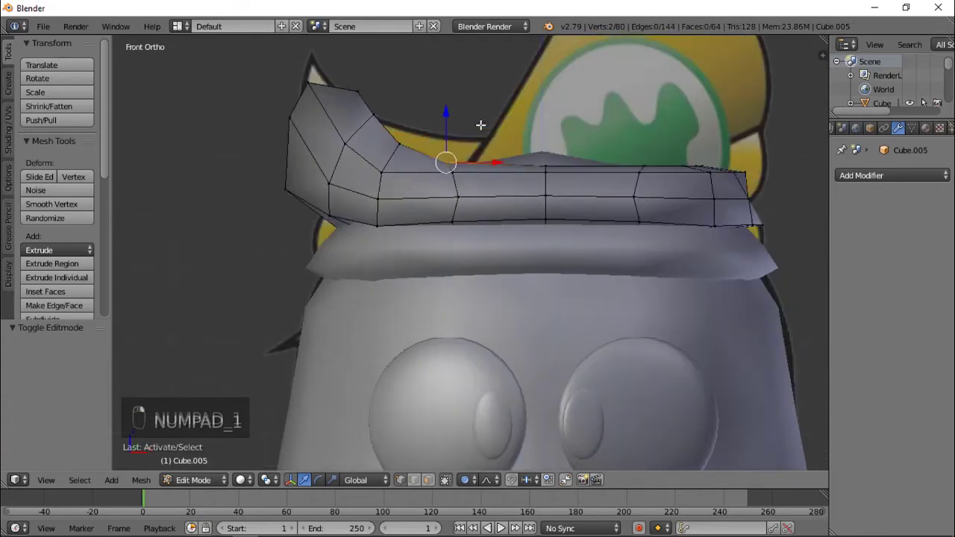
pyautogui.press('g')
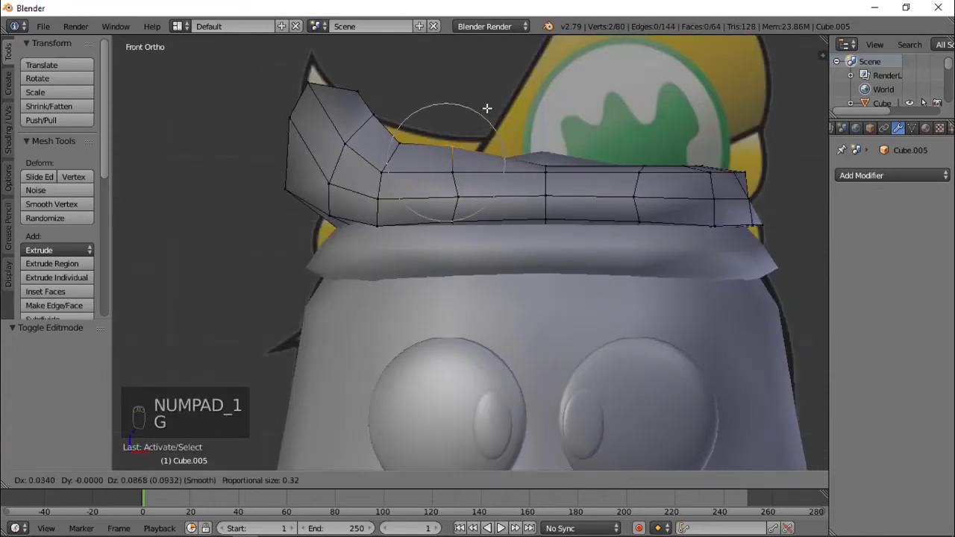
pyautogui.scroll(-9, 488, 108)
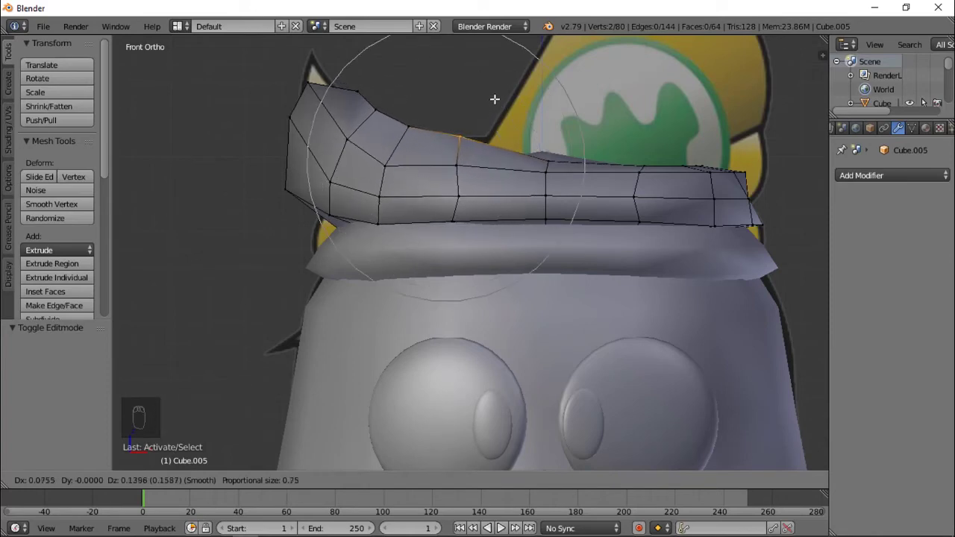
pyautogui.click(494, 99)
# - Select the reshaped upper band in Object Mode and examine how it sits on the whole penguin
pyautogui.press('Tab')
pyautogui.scroll(-4, 493, 101)
pyautogui.press('a')
pyautogui.press('a')
pyautogui.moveTo(445, 183); pyautogui.dragTo(518, 249, button='middle')
pyautogui.rightClick(490, 244)
pyautogui.scroll(-4, 492, 246)
pyautogui.moveTo(336, 176); pyautogui.dragTo(361, 176, button='middle')
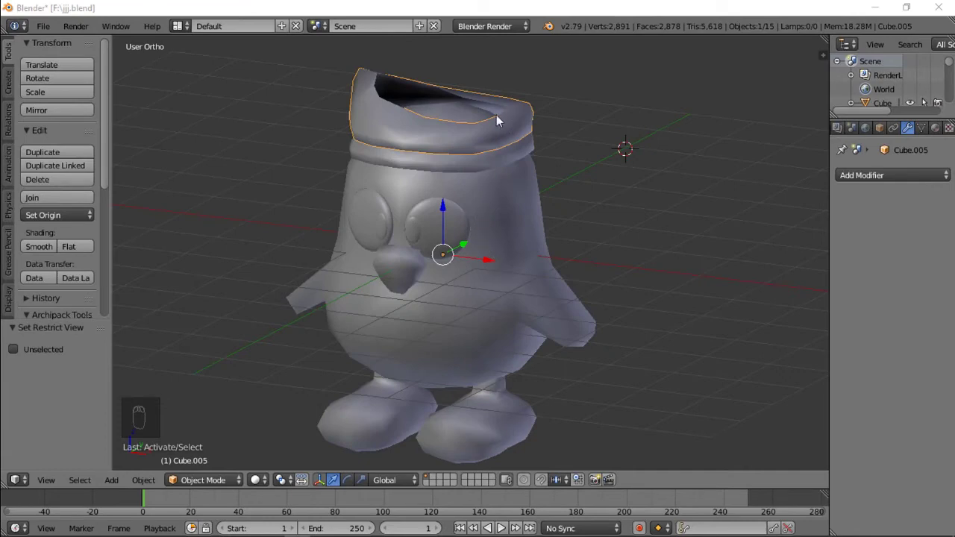
# - Try shifting the upper band 1.816 along X away from the head, and undo the move
pyautogui.moveTo(480, 147); pyautogui.dragTo(456, 164, button='middle')
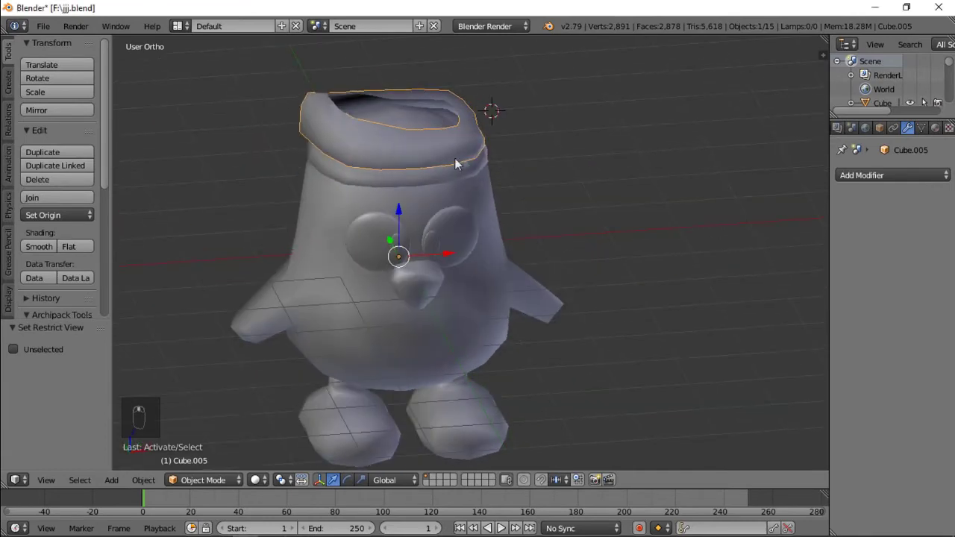
pyautogui.moveTo(452, 257); pyautogui.dragTo(576, 247)
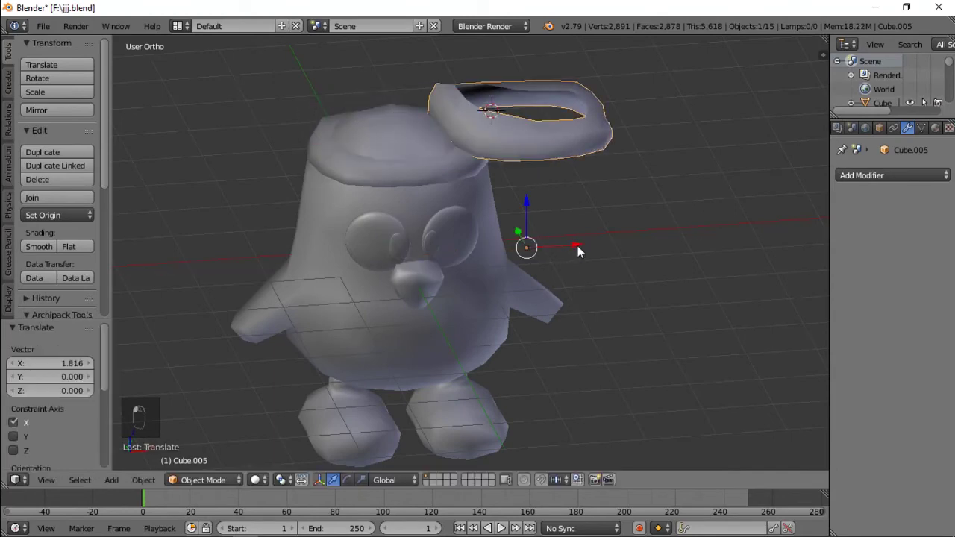
pyautogui.hotkey('ctrl', 'z')
# - Duplicate the upper band in place and rotate the copy 180° about the Z axis
pyautogui.hotkey('shift', 'd')
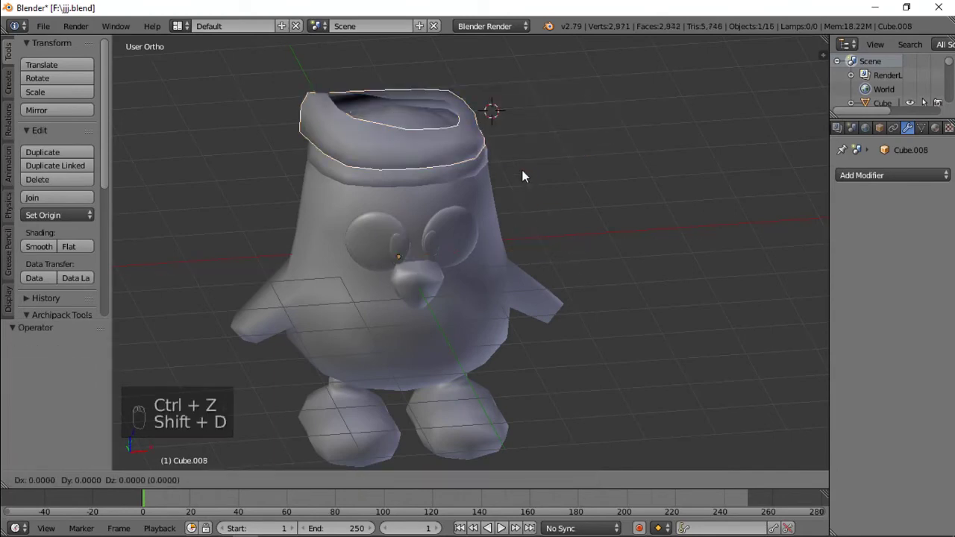
pyautogui.rightClick(522, 169)
pyautogui.press('r')
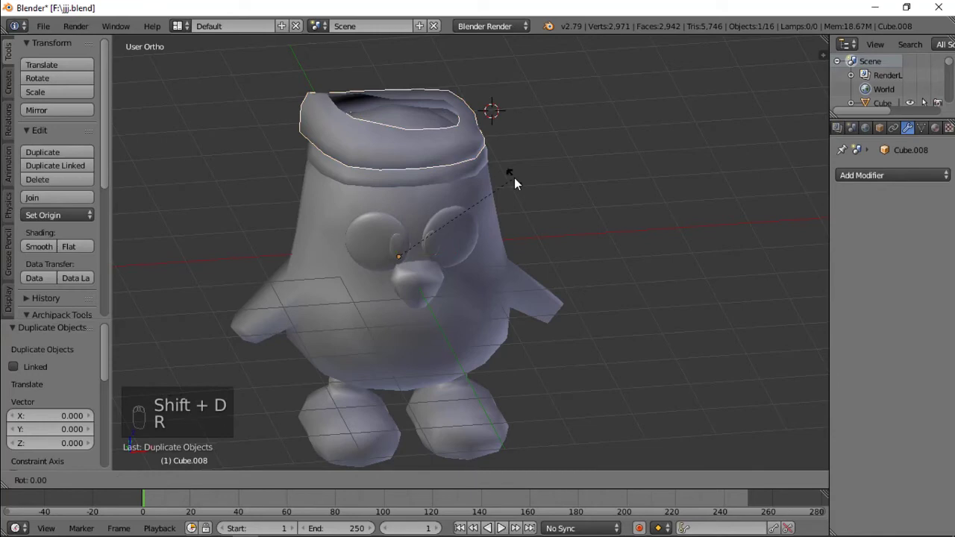
pyautogui.press('z')
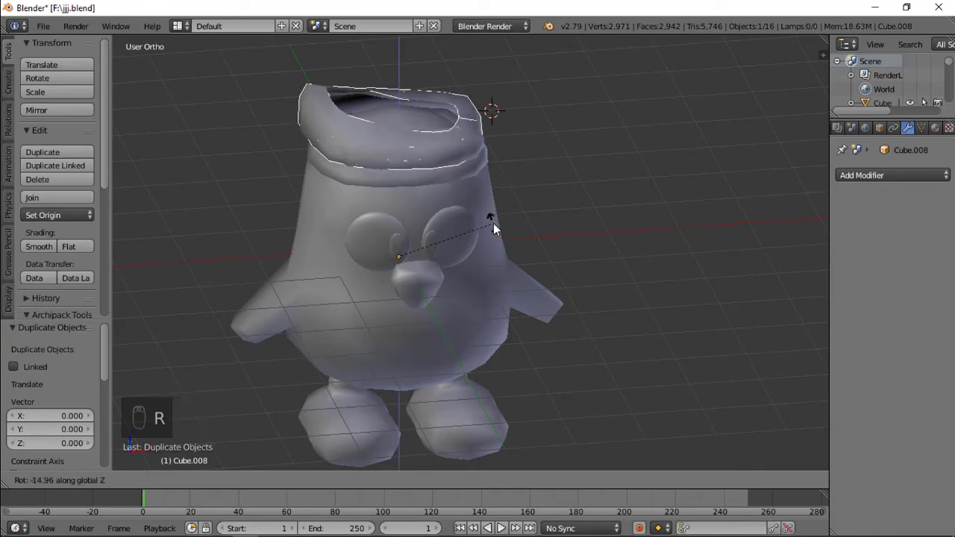
pyautogui.write('180')
pyautogui.press('Return')
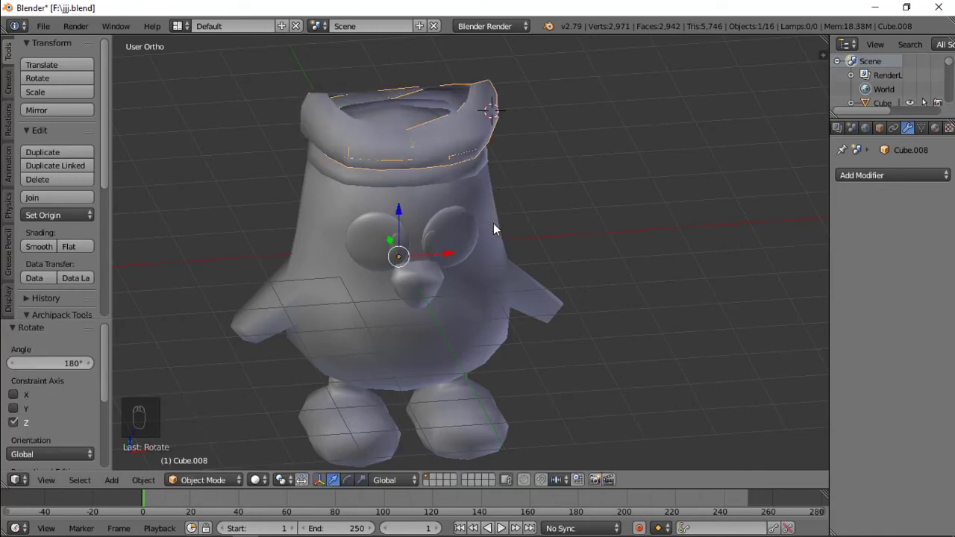
# - Edit the rotated copy and select its raised tip vertex in a front wireframe view over the reference
pyautogui.press('Tab')
pyautogui.moveTo(422, 196); pyautogui.dragTo(515, 232, button='middle')
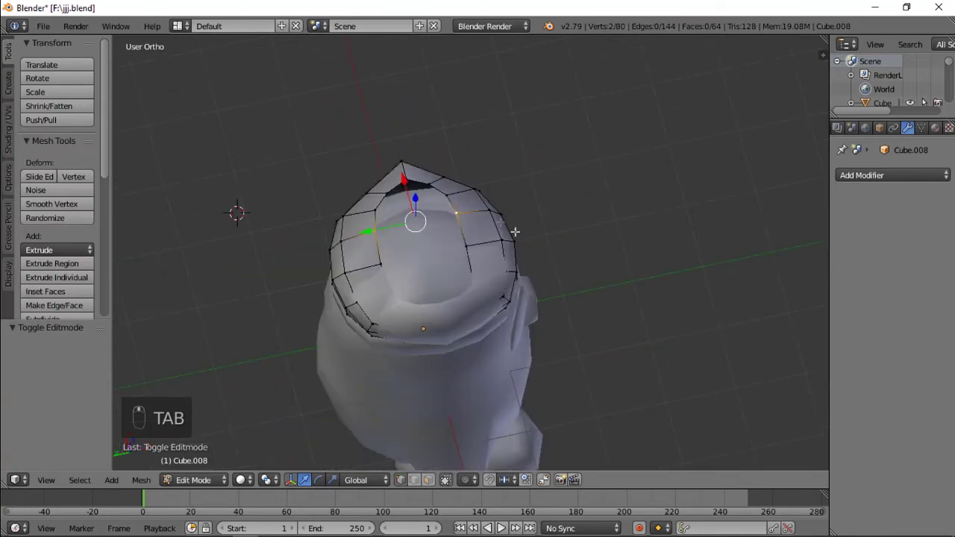
pyautogui.hotkey('ctrl', 'Tab')
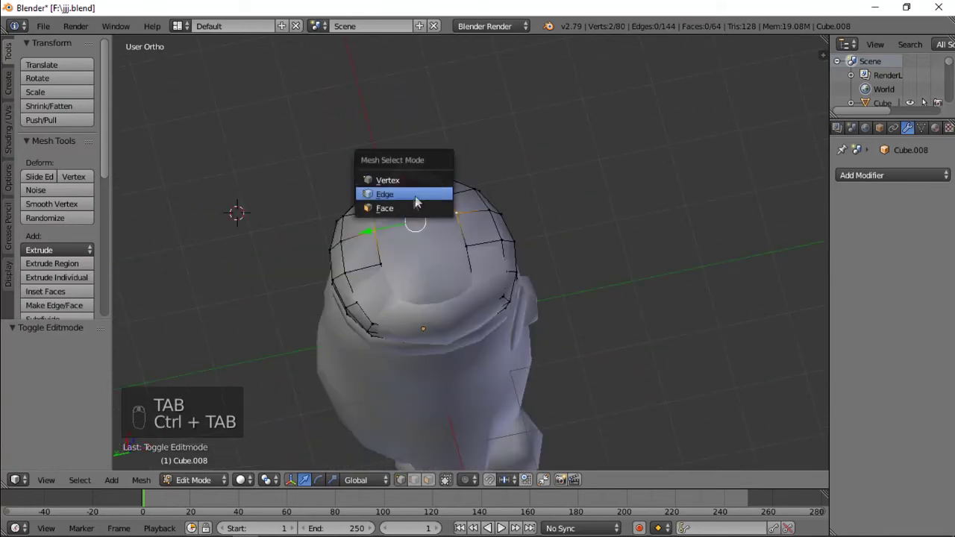
pyautogui.press('Escape')
pyautogui.click(403, 162)
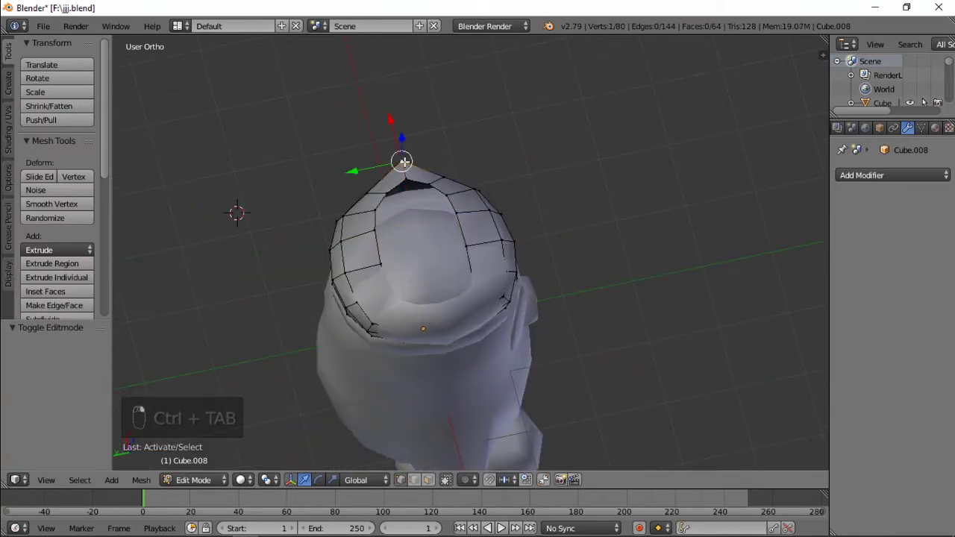
pyautogui.press('KP_1')
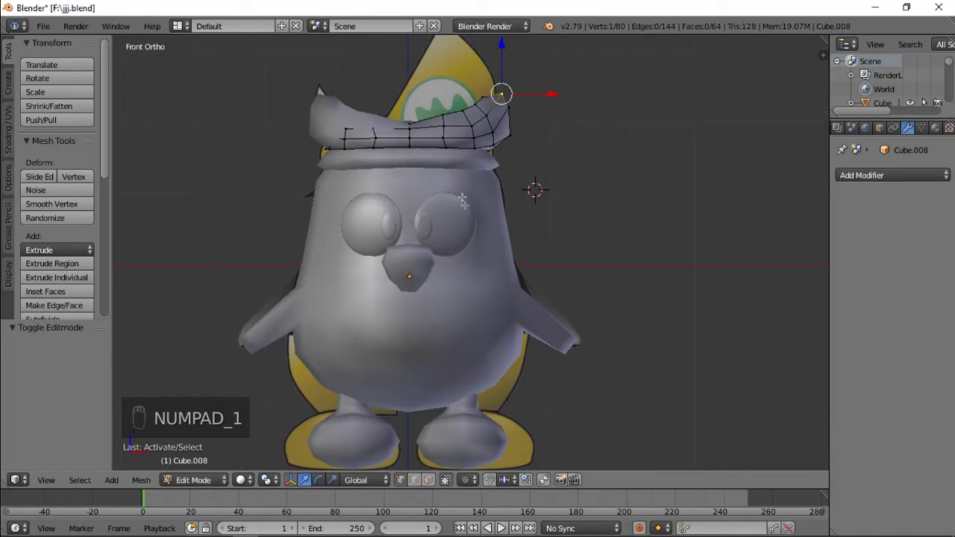
pyautogui.press('z')
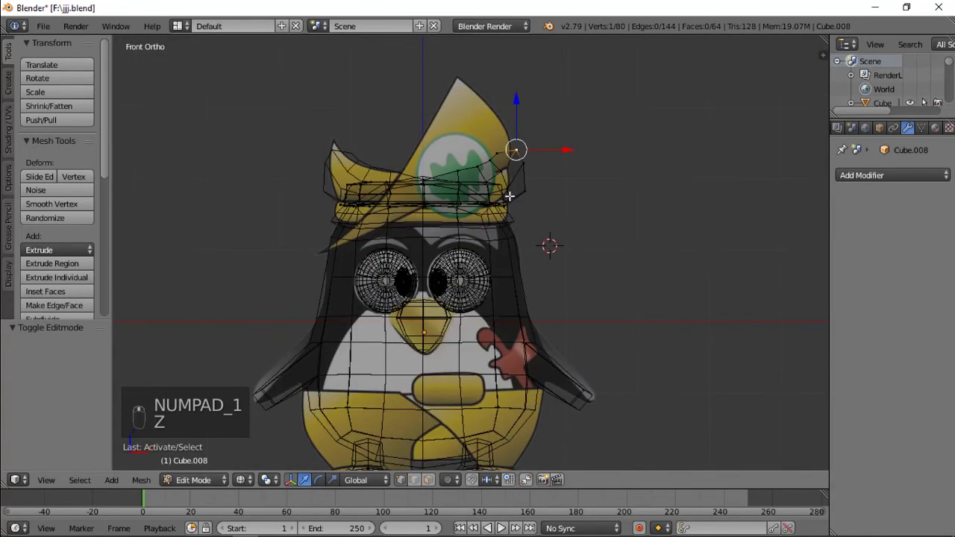
# - Try moving the tip vertex without proportional editing, and undo the move
pyautogui.press('g')
pyautogui.click(548, 181)
pyautogui.hotkey('ctrl', 'z')
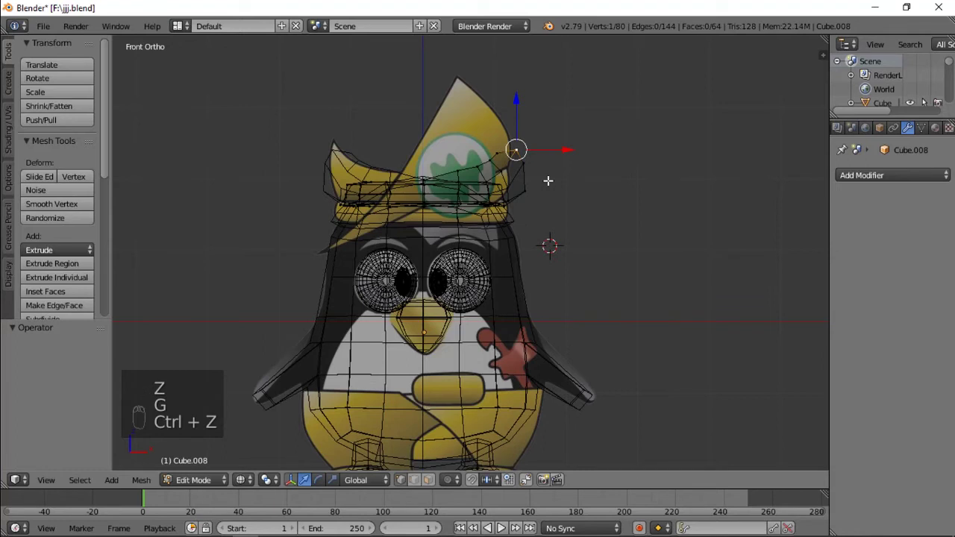
# - Enable proportional editing and move the tip vertex -0.185 along X and 0.205 along Z, with proportional size 2.14
pyautogui.press('o')
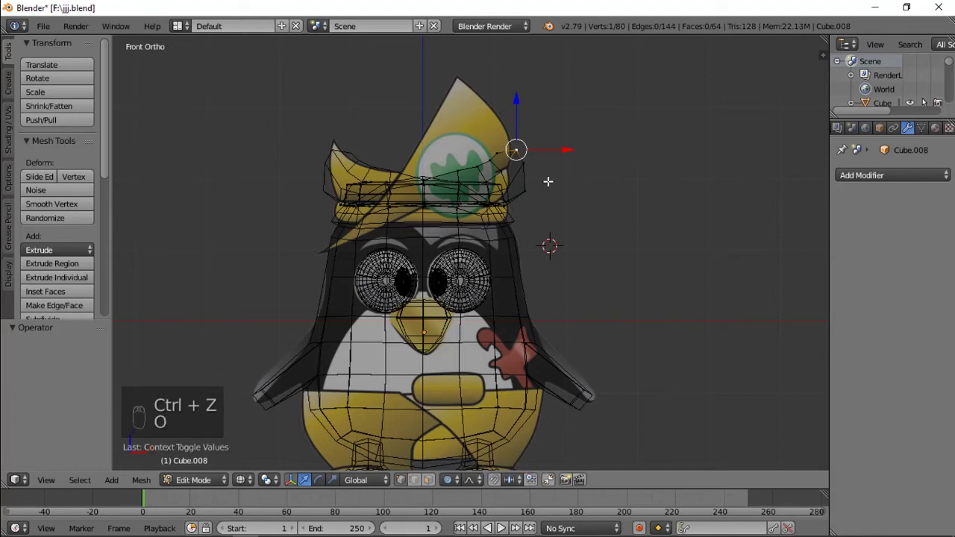
pyautogui.press('g')
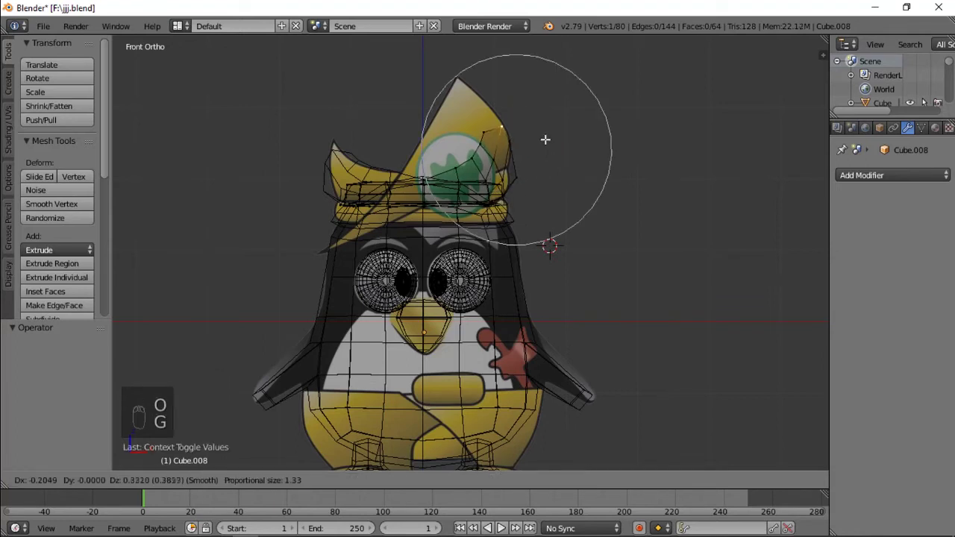
pyautogui.scroll(-3, 545, 141)
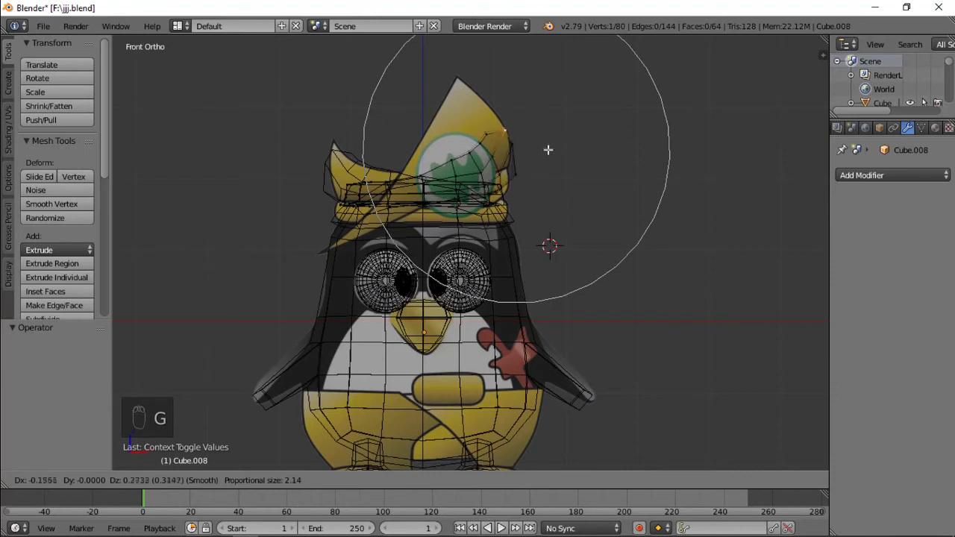
pyautogui.click(532, 148)
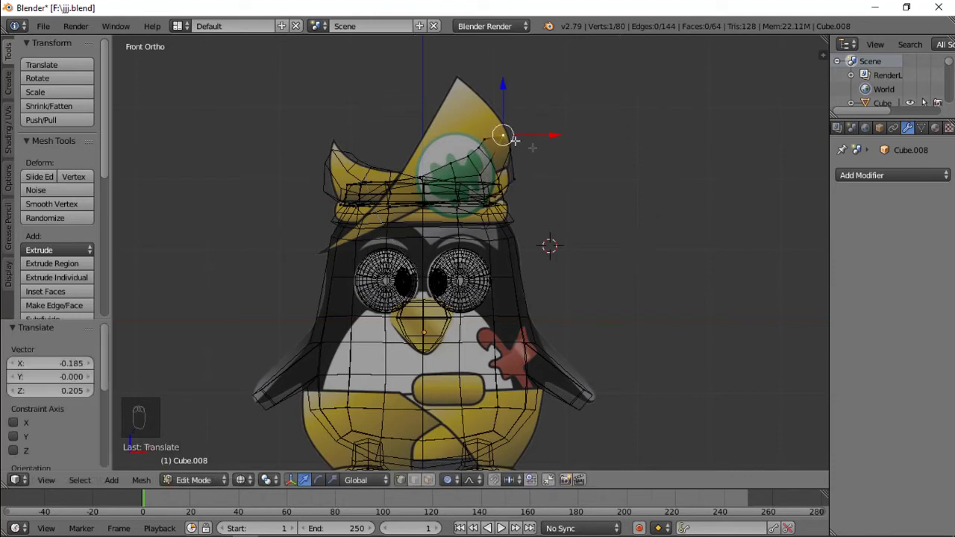
# - Pull the inner vertex beside the tip -0.371 along X and 0.761 along Z to the reference hat's peak, with proportional size 0.83
pyautogui.rightClick(485, 137)
pyautogui.press('g')
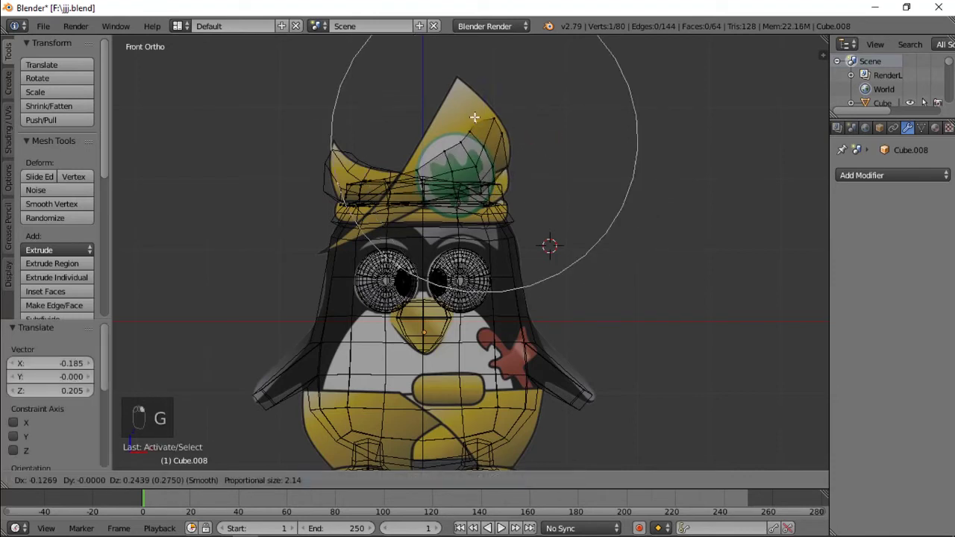
pyautogui.scroll(10, 471, 112)
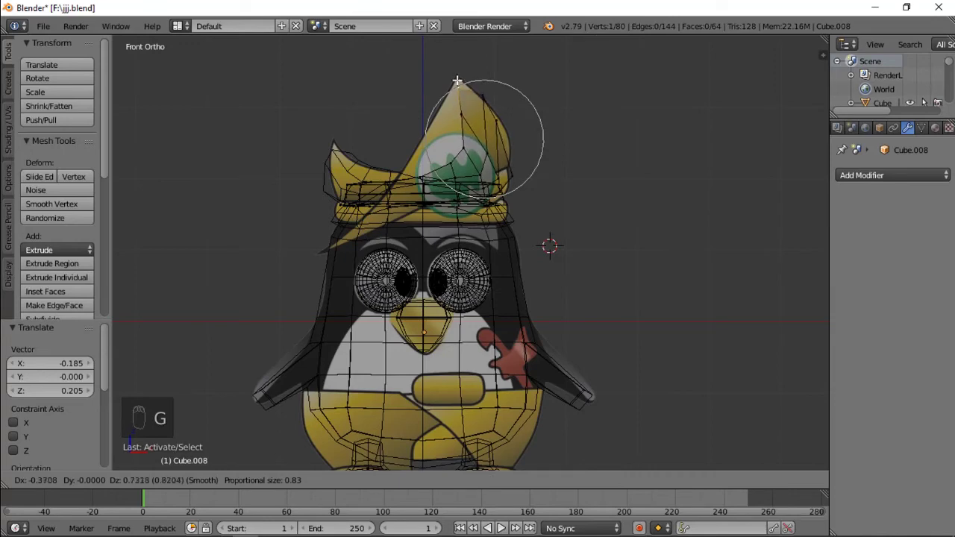
pyautogui.click(457, 80)
pyautogui.press('z')
pyautogui.moveTo(456, 85); pyautogui.dragTo(551, 160, button='middle')
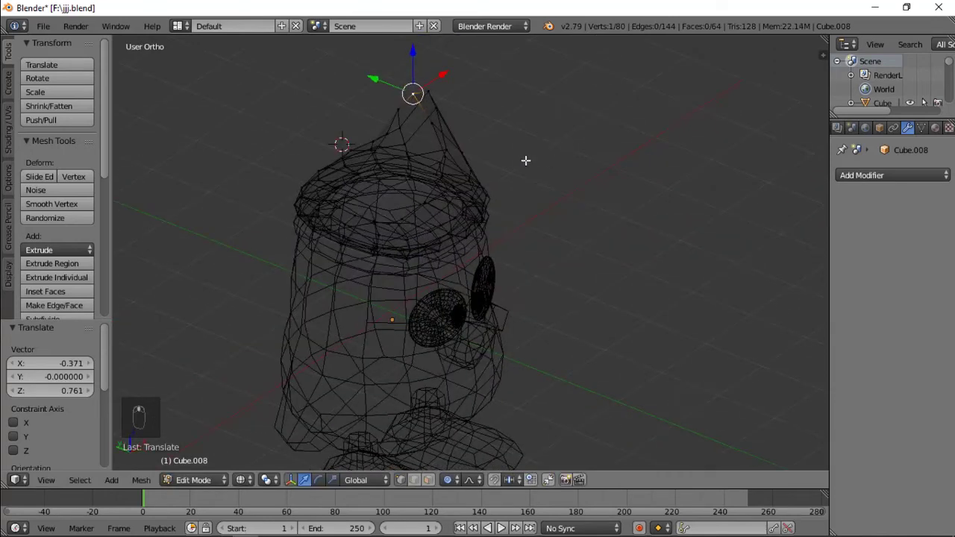
pyautogui.press('z')
pyautogui.moveTo(476, 172)
pyautogui.mouseDown(button='middle')
pyautogui.moveTo(366, 122)
pyautogui.moveTo(341, 132)
pyautogui.moveTo(469, 157)
pyautogui.mouseUp(button='middle')
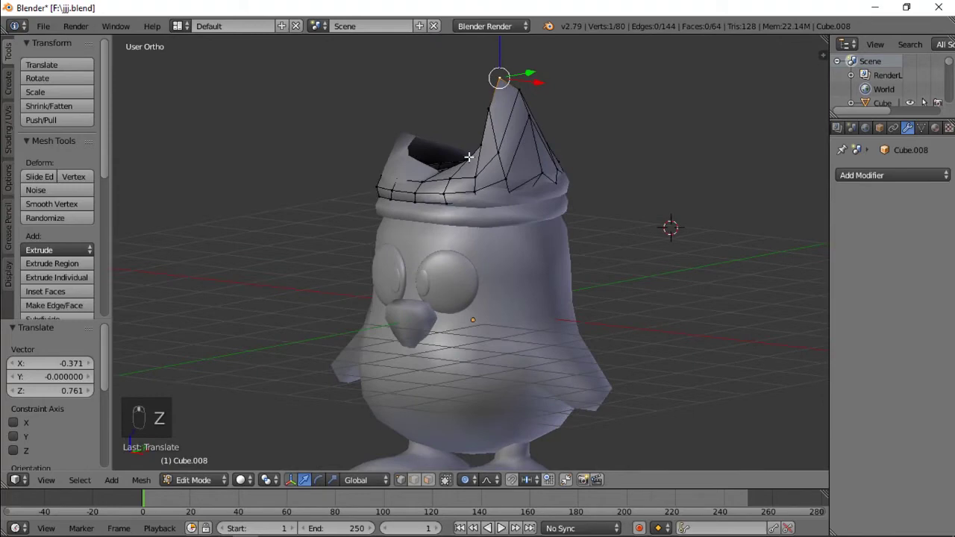
# - In face select mode, select the copy's face loops across the middle of its front and back, and delete these faces
pyautogui.scroll(3, 469, 157)
pyautogui.rightClick(478, 144)
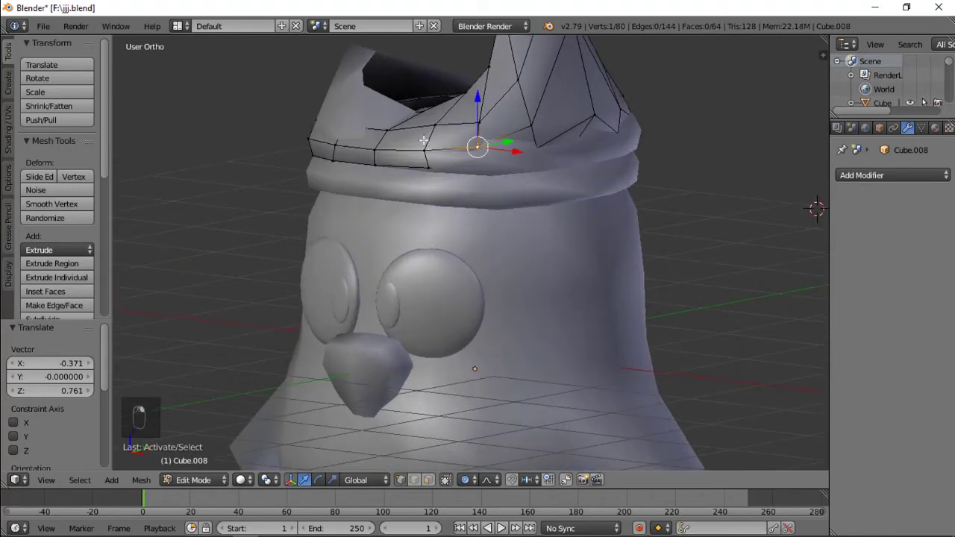
pyautogui.moveTo(424, 141); pyautogui.dragTo(458, 187, button='middle')
pyautogui.hotkey('ctrl', 'Tab')
pyautogui.click(417, 212)
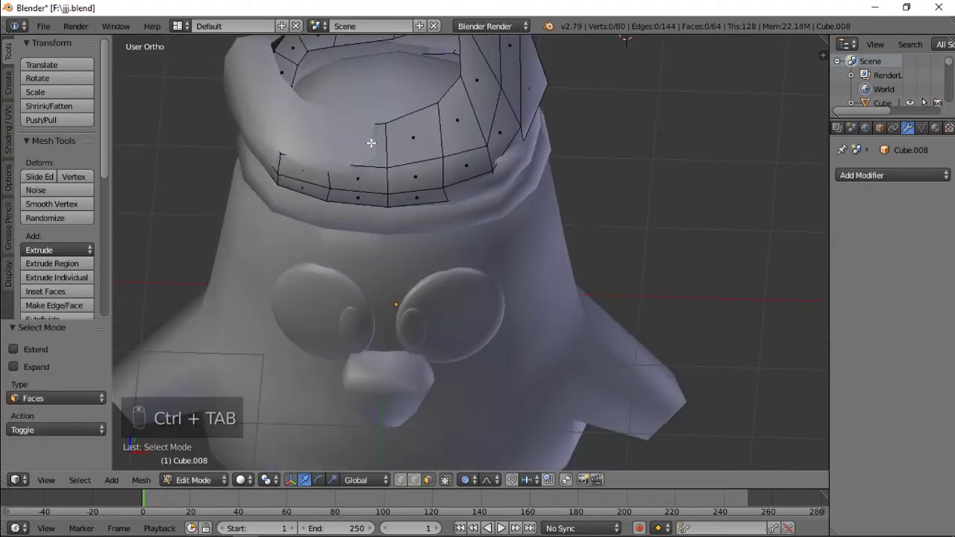
pyautogui.keyDown('shift'); pyautogui.moveTo(371, 142); pyautogui.dragTo(401, 202, button='middle'); pyautogui.keyUp('shift')
pyautogui.keyDown('alt'); pyautogui.rightClick(403, 215); pyautogui.keyUp('alt')
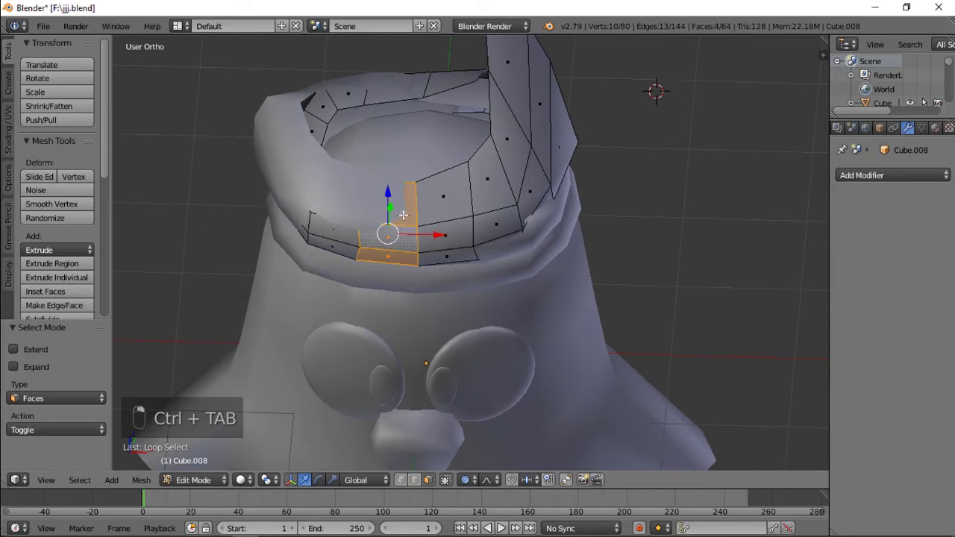
pyautogui.keyDown('alt'); pyautogui.keyDown('shift'); pyautogui.rightClick(407, 82); pyautogui.keyUp('shift'); pyautogui.keyUp('alt')
pyautogui.press('x')
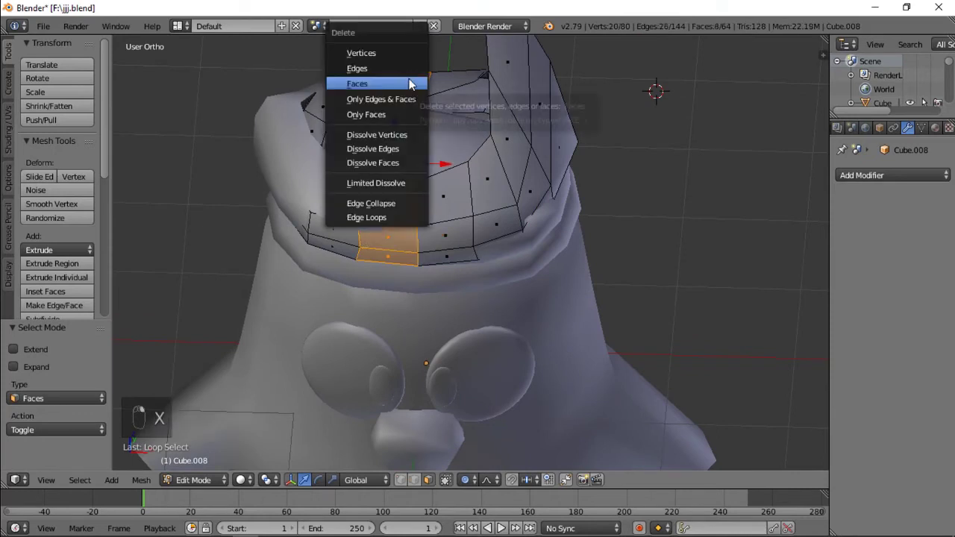
pyautogui.click(409, 84)
# - Select the linked leftover faces of the copy on the side opposite the peak and delete them
pyautogui.rightClick(337, 107)
pyautogui.press('l')
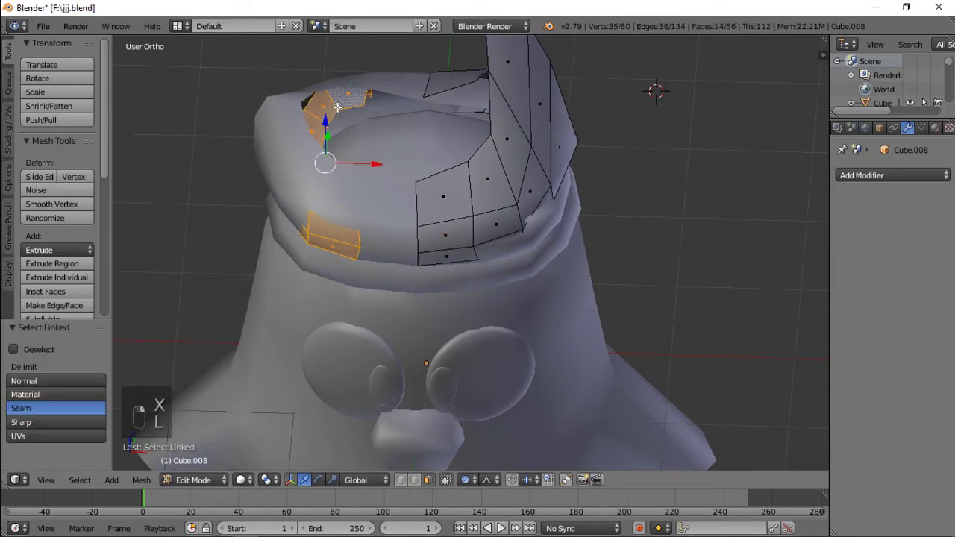
pyautogui.press('x')
pyautogui.click(337, 107)
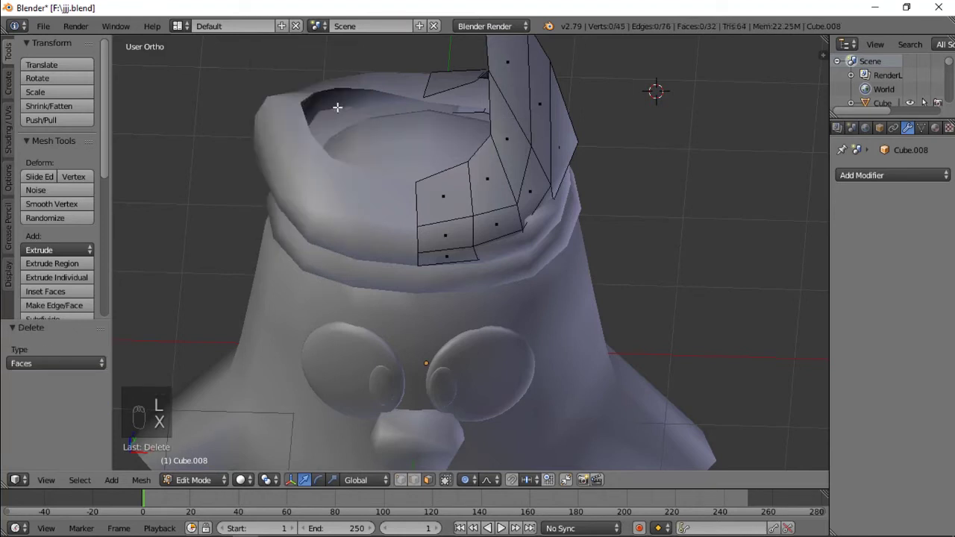
# - In vertex select mode, scale the edge loop at the peak piece's front open end to 0.599, and shrink the rear end's loop too
pyautogui.hotkey('ctrl', 'Tab')
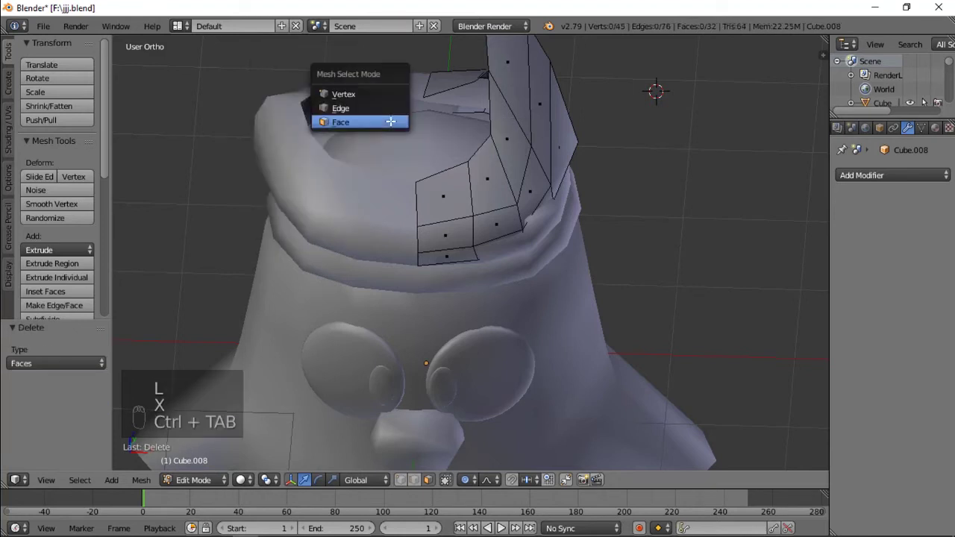
pyautogui.click(349, 94)
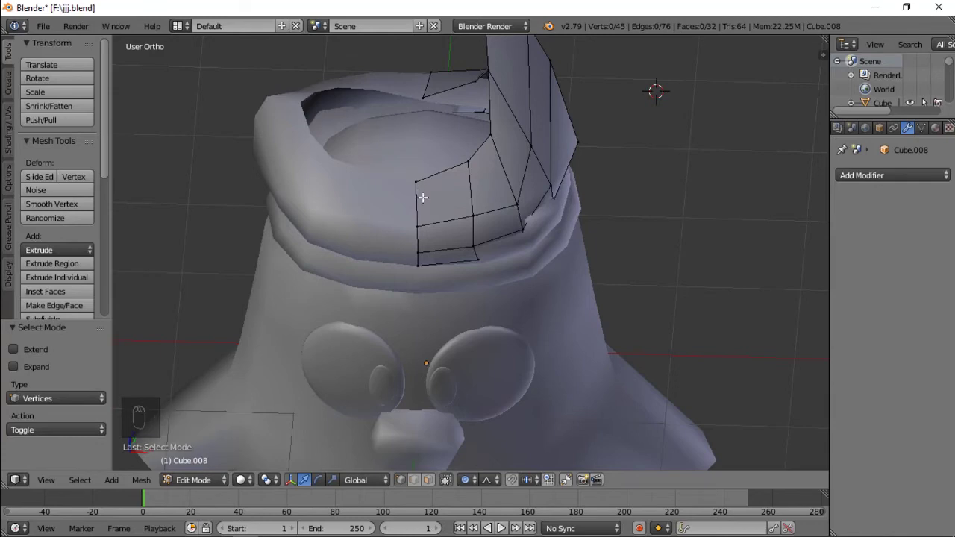
pyautogui.keyDown('alt'); pyautogui.rightClick(412, 193); pyautogui.keyUp('alt')
pyautogui.moveTo(413, 193); pyautogui.dragTo(564, 192, button='middle')
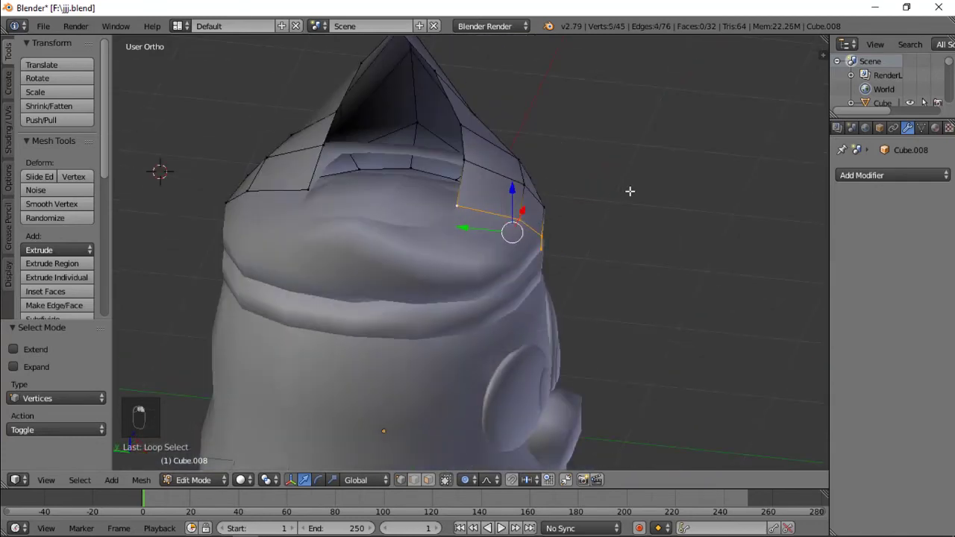
pyautogui.press('s')
pyautogui.click(580, 201)
pyautogui.keyDown('alt'); pyautogui.rightClick(288, 189); pyautogui.keyUp('alt')
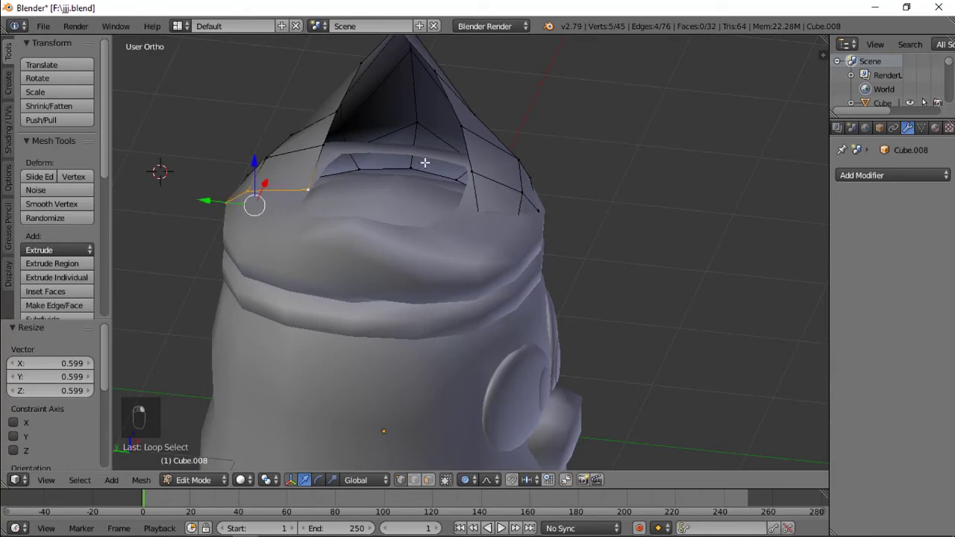
pyautogui.press('s')
pyautogui.click(355, 177)
# - Examine the peak piece's tapered ends against the head and brim in object mode
pyautogui.press('Tab')
pyautogui.scroll(-3, 487, 188)
pyautogui.moveTo(487, 187); pyautogui.dragTo(427, 202, button='middle')
pyautogui.scroll(5, 505, 200)
pyautogui.press('a')
pyautogui.press('a')
pyautogui.press('a')
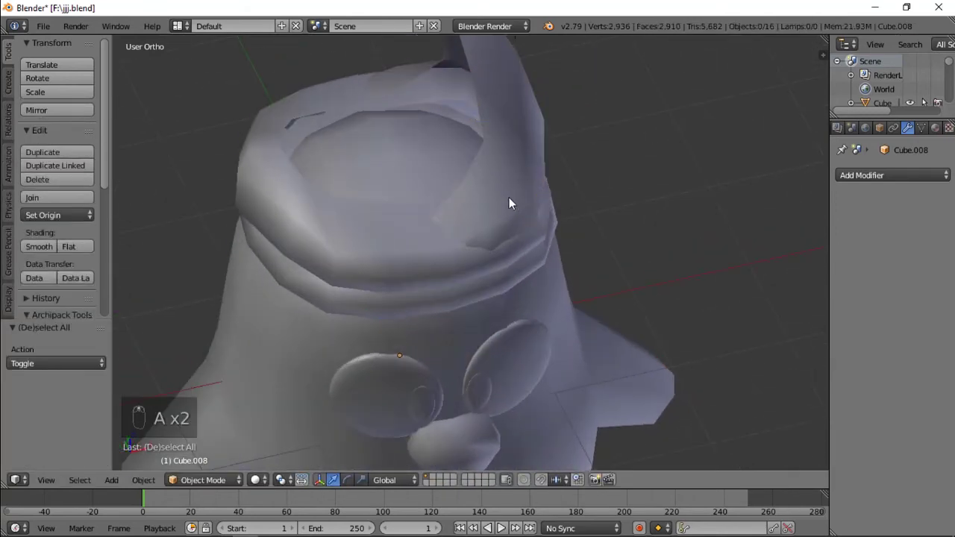
pyautogui.rightClick(500, 104)
pyautogui.scroll(-2, 499, 100)
pyautogui.scroll(-2, 500, 101)
# - Select the peak piece's whole mesh in edit mode and scale it uniformly by 1.094
pyautogui.rightClick(474, 152)
pyautogui.press('Tab')
pyautogui.press('a')
pyautogui.press('a')
pyautogui.press('a')
pyautogui.press('a')
pyautogui.moveTo(537, 201); pyautogui.dragTo(534, 248, button='middle')
pyautogui.press('s')
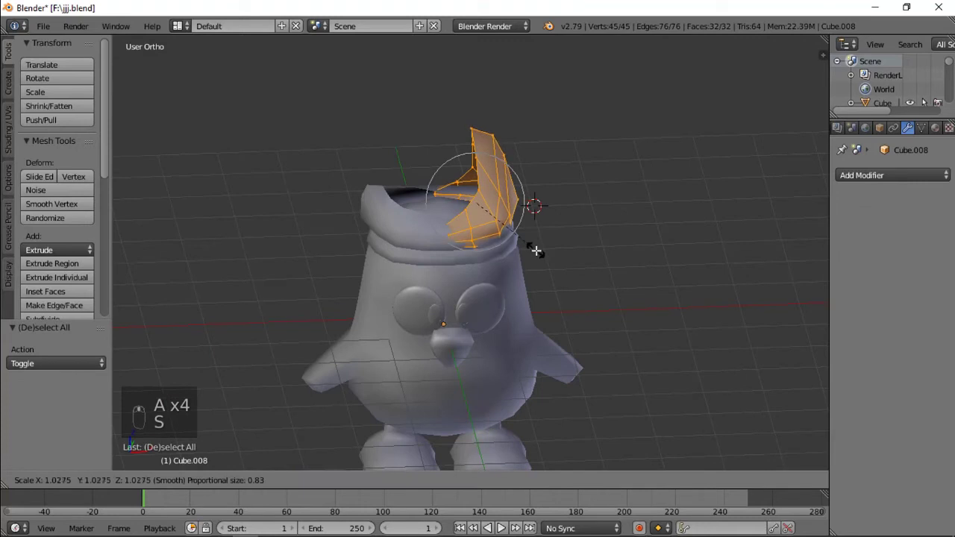
pyautogui.click(540, 253)
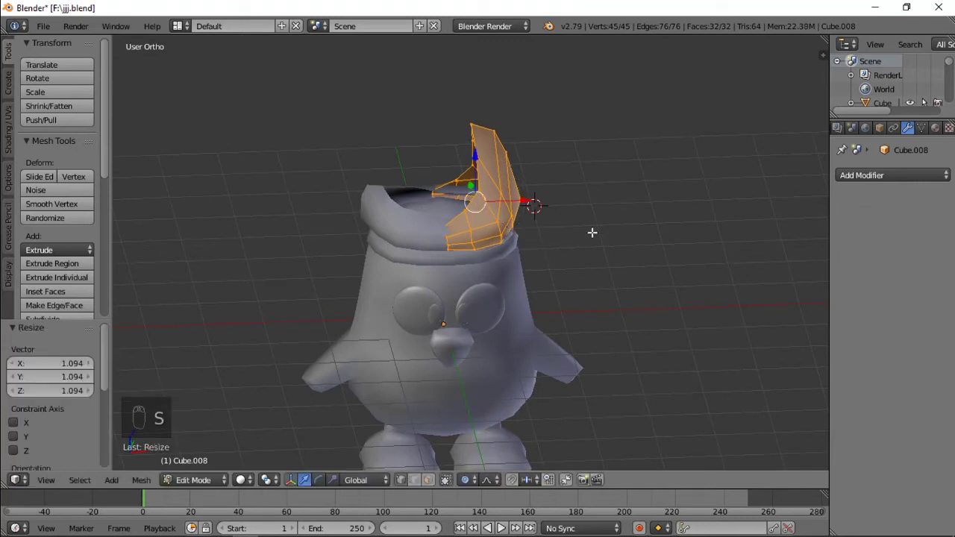
# - Rotate the peak piece's whole mesh -13.5° about the Z axis
pyautogui.press('r')
pyautogui.press('z')
pyautogui.click(580, 258)
pyautogui.moveTo(581, 258); pyautogui.dragTo(548, 268, button='middle')
# - In top view, move the whole peak mesh about -0.15 along Y toward the penguin's front, and leave edit mode
pyautogui.press('KP_7')
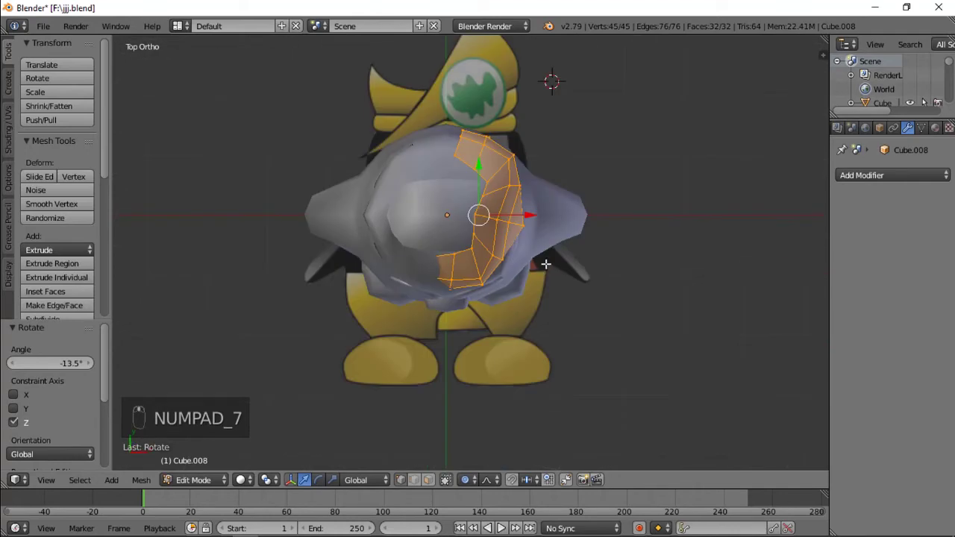
pyautogui.scroll(1, 547, 264)
pyautogui.press('z')
pyautogui.press('z')
pyautogui.scroll(2, 550, 221)
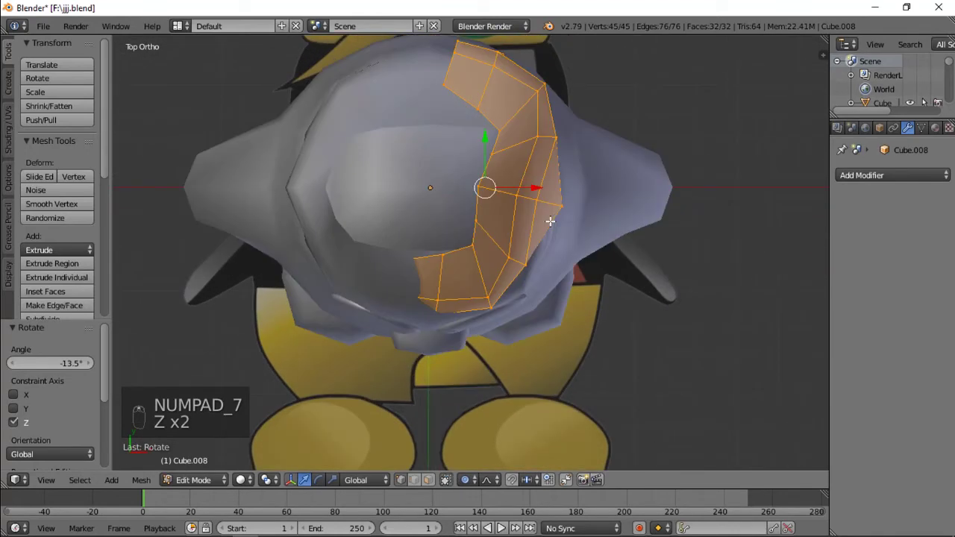
pyautogui.press('g')
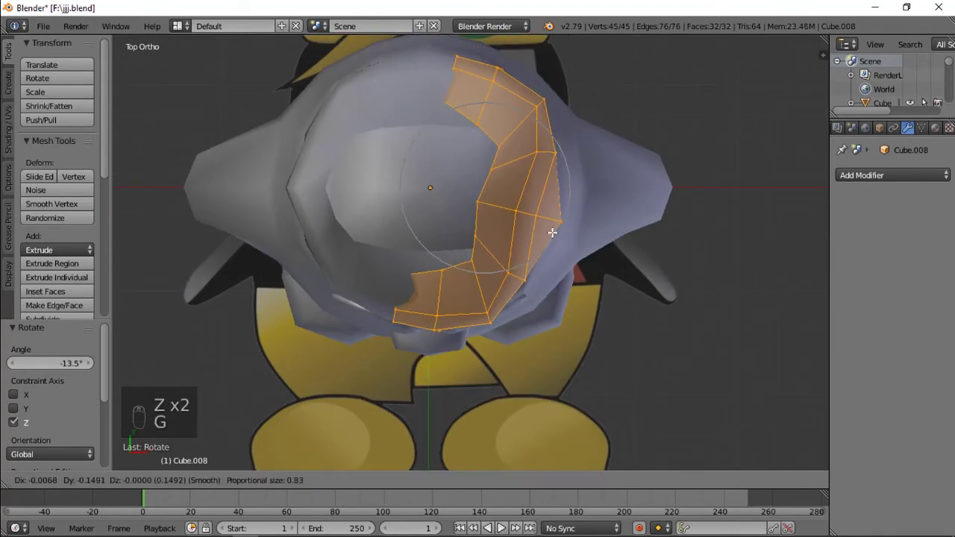
pyautogui.click(552, 232)
pyautogui.press('z')
pyautogui.moveTo(552, 232); pyautogui.dragTo(571, 166, button='middle')
pyautogui.press('Tab')
pyautogui.press('a')
pyautogui.press('a')
pyautogui.press('z')
pyautogui.moveTo(424, 250)
pyautogui.mouseDown(button='middle')
pyautogui.moveTo(433, 187)
pyautogui.moveTo(326, 230)
pyautogui.moveTo(400, 234)
pyautogui.mouseUp(button='middle')
# - Select the peak piece's bottom edge loop and move it 0.113 along X with proportional size 0.42
pyautogui.rightClick(534, 195)
pyautogui.press('Tab')
pyautogui.scroll(2, 522, 213)
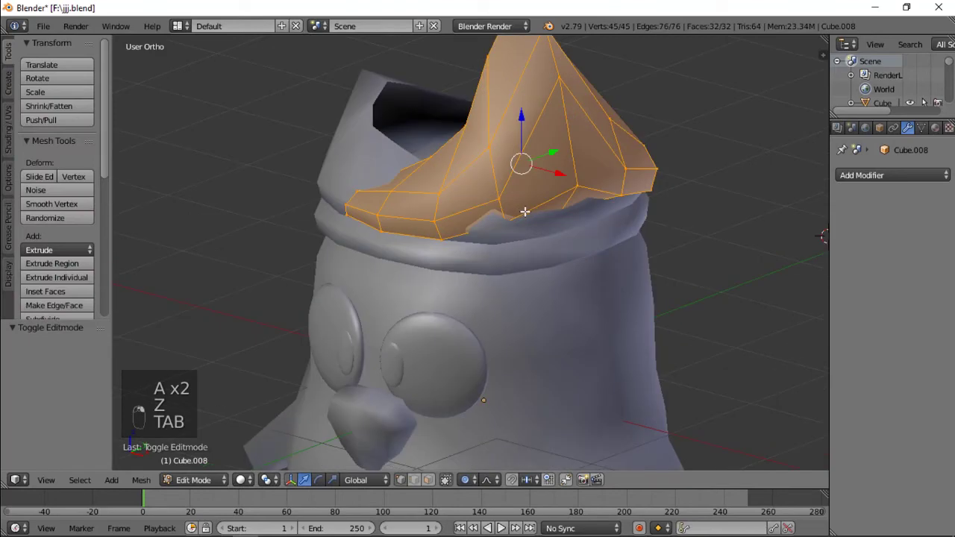
pyautogui.keyDown('alt'); pyautogui.rightClick(514, 214); pyautogui.keyUp('alt')
pyautogui.moveTo(512, 216); pyautogui.dragTo(580, 218, button='middle')
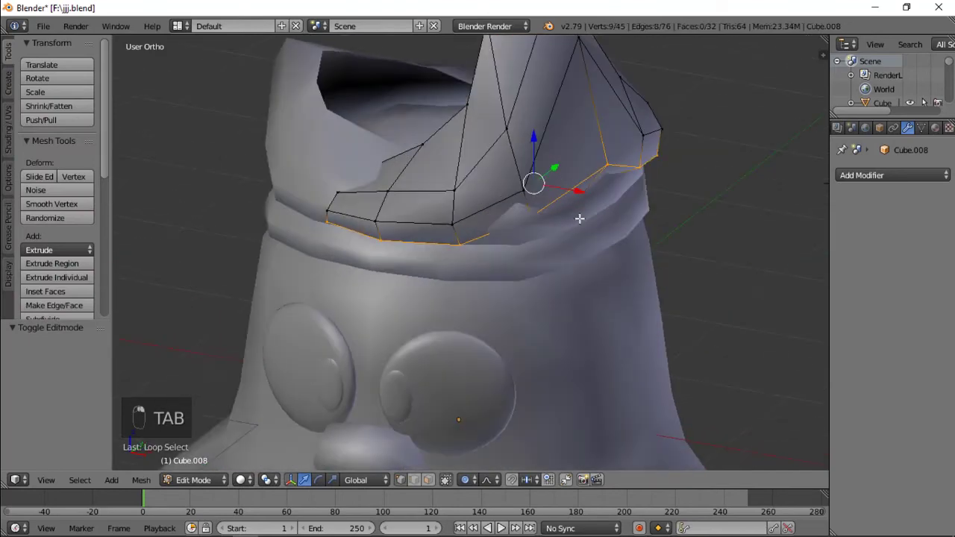
pyautogui.press('g')
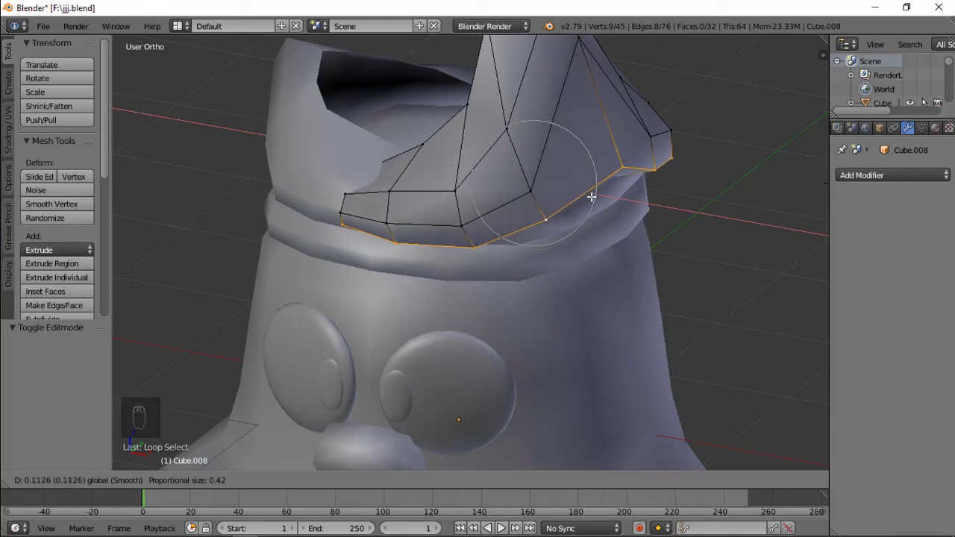
pyautogui.click(607, 205)
pyautogui.moveTo(606, 205); pyautogui.dragTo(599, 144, button='middle')
# - Without proportional editing, slide the middle vertex on the peak's outer edge by 0.504 and move it 0.130 along X and 0.024 along Z
pyautogui.rightClick(541, 153)
pyautogui.scroll(-2, 597, 143)
pyautogui.press('o')
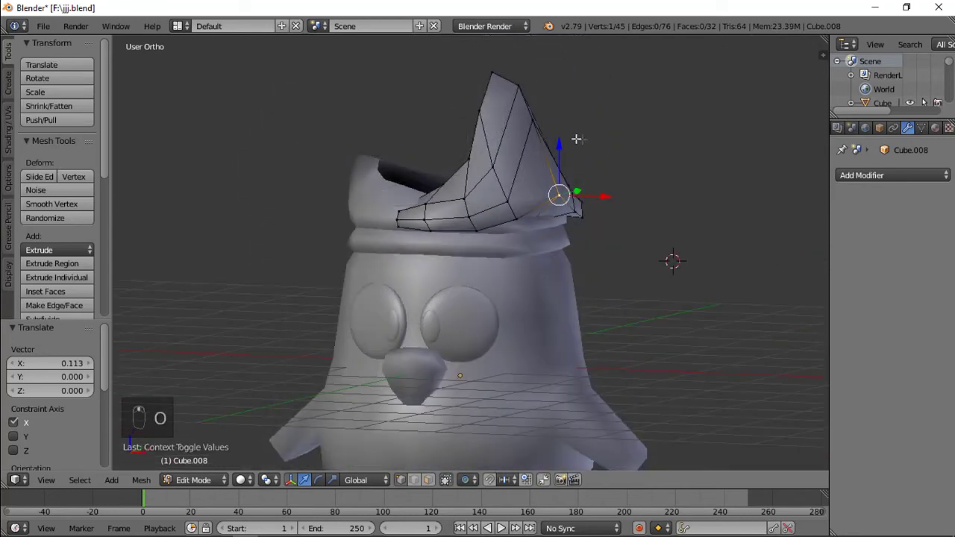
pyautogui.rightClick(538, 132)
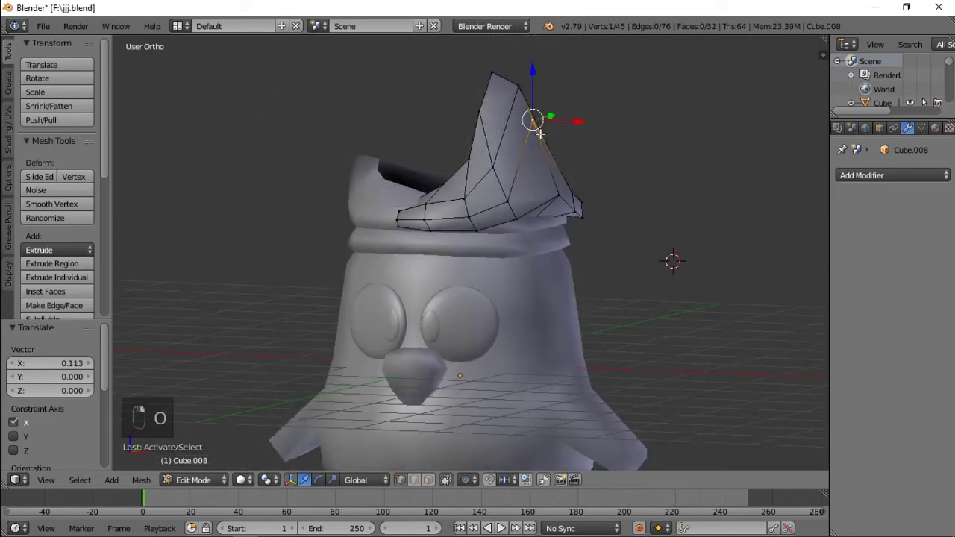
pyautogui.press('KP_1')
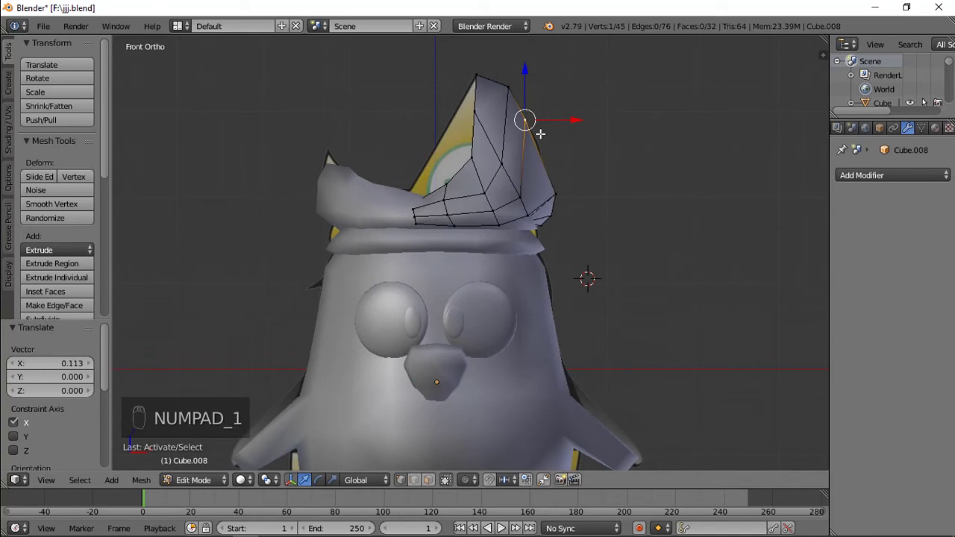
pyautogui.press('g')
pyautogui.press('g')
pyautogui.click(570, 165)
pyautogui.press('g')
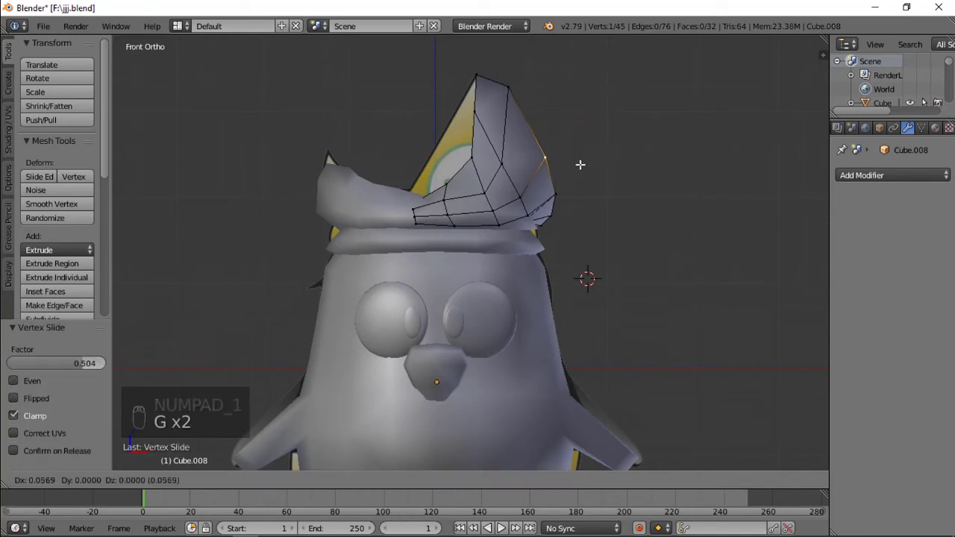
pyautogui.click(582, 163)
# - Move the outer-edge vertex just below the peak's tip 0.211 along X and -0.268 along Z
pyautogui.rightClick(513, 89)
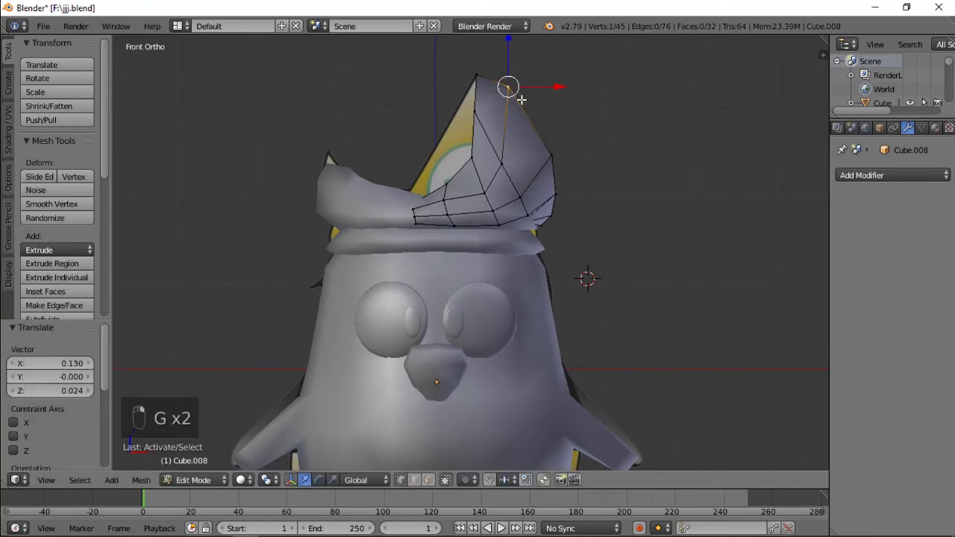
pyautogui.press('g')
pyautogui.click(536, 118)
pyautogui.moveTo(510, 188); pyautogui.dragTo(423, 188, button='middle')
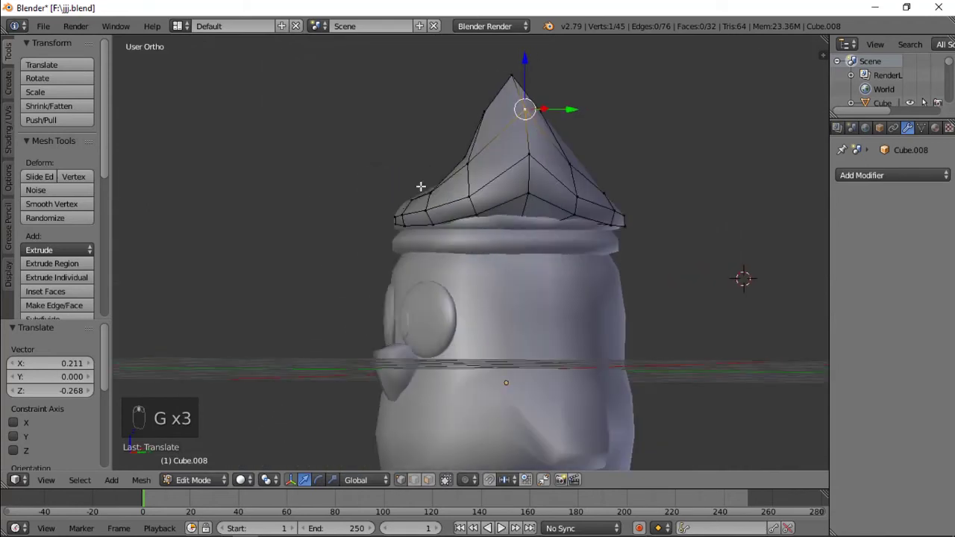
# - In front view, move the lower vertex on the peak's outer edge about 0.03 along X and -0.06 along Z
pyautogui.rightClick(530, 195)
pyautogui.press('KP_1')
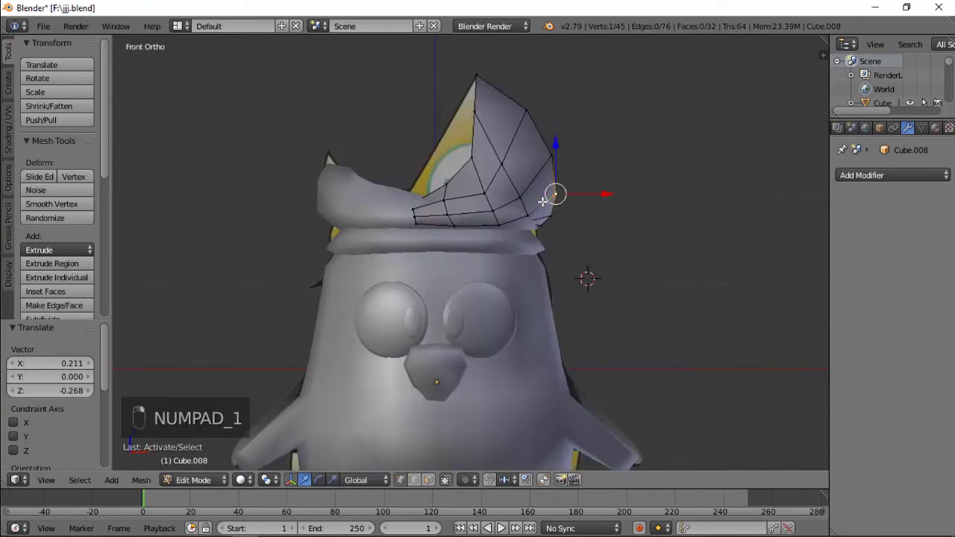
pyautogui.press('g')
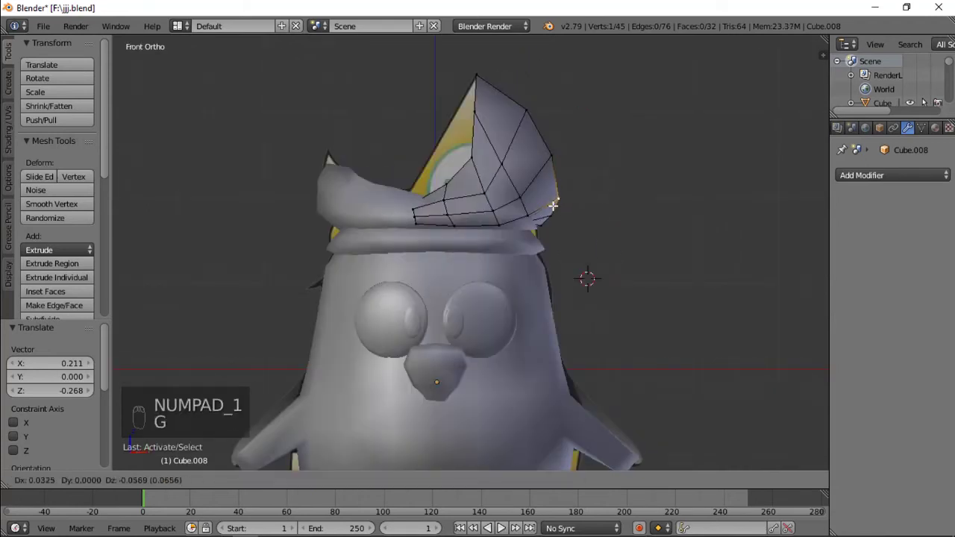
pyautogui.click(553, 205)
# - Examine the whole penguin in object mode and compare the hat with the reference image in front wireframe view
pyautogui.press('Tab')
pyautogui.scroll(-4, 582, 211)
pyautogui.moveTo(373, 251); pyautogui.dragTo(614, 194, button='middle')
pyautogui.press('a')
pyautogui.press('a')
pyautogui.moveTo(433, 236); pyautogui.dragTo(420, 257, button='middle')
pyautogui.scroll(5, 512, 283)
pyautogui.scroll(-5, 419, 257)
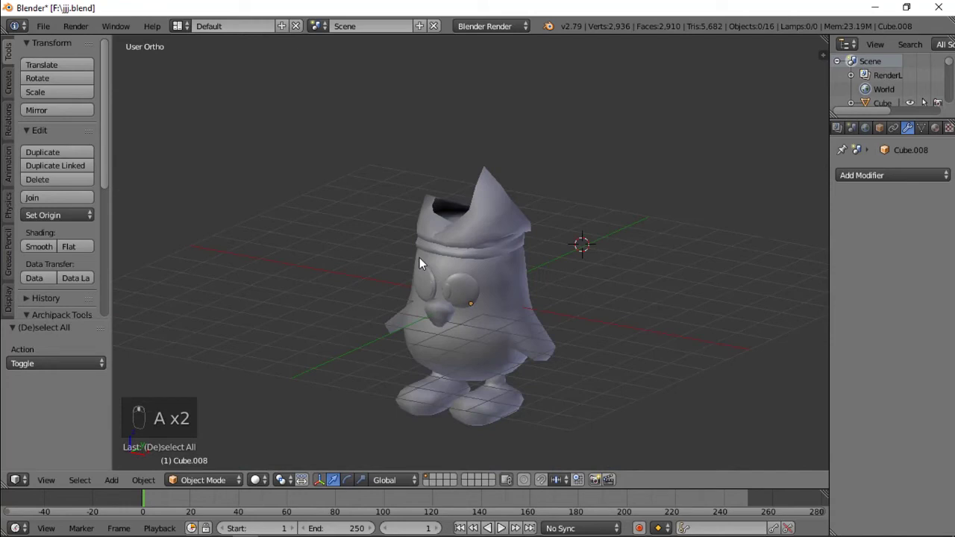
pyautogui.press('KP_1')
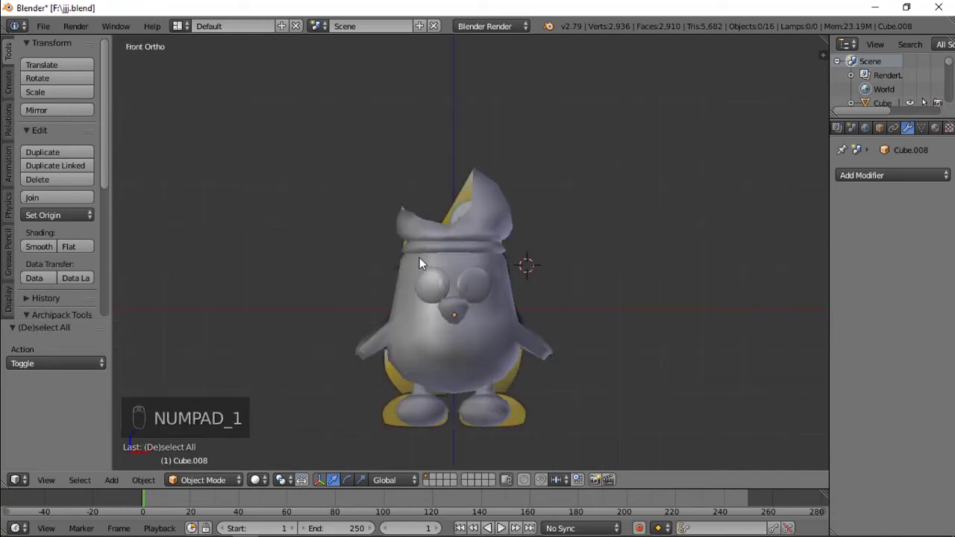
pyautogui.press('z')
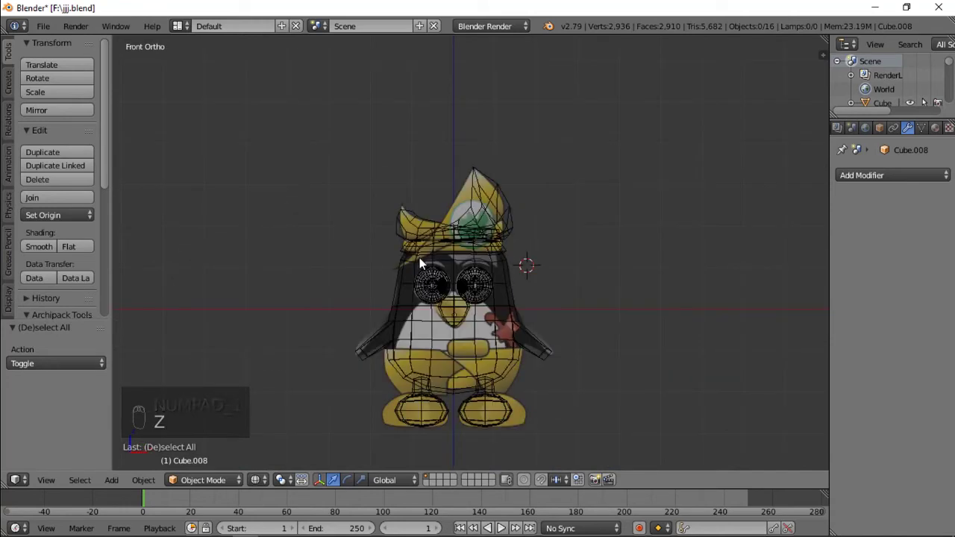
pyautogui.press('z')
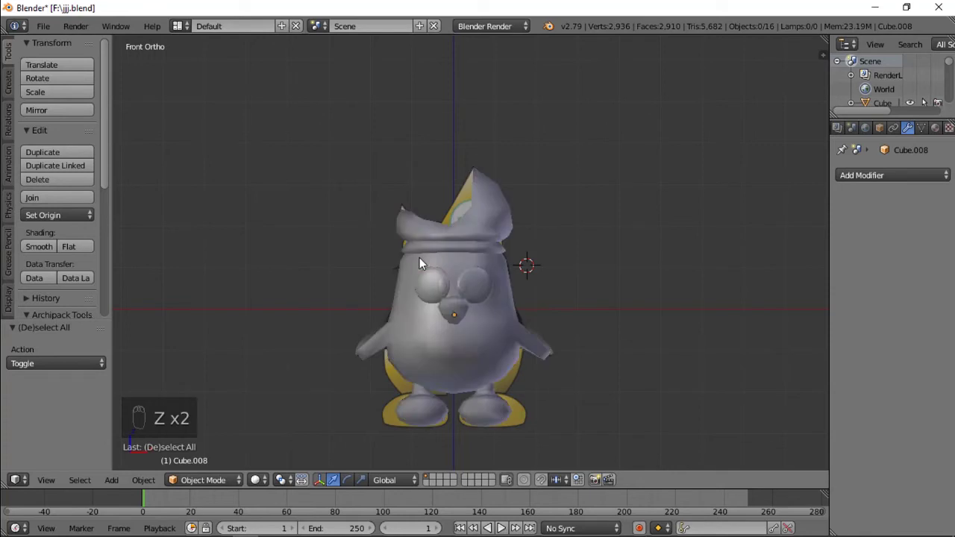
pyautogui.moveTo(436, 253); pyautogui.dragTo(447, 273, button='middle')
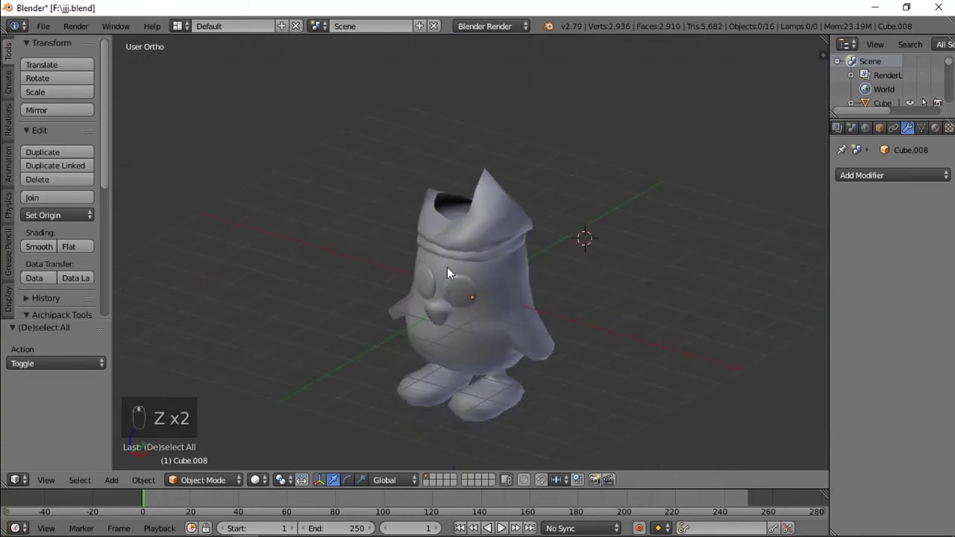
# - Add a 32-vertex cylinder mesh and flatten it into a disc by scaling it to 0.109 along Z
pyautogui.hotkey('shift', 'a')
pyautogui.moveTo(446, 268)
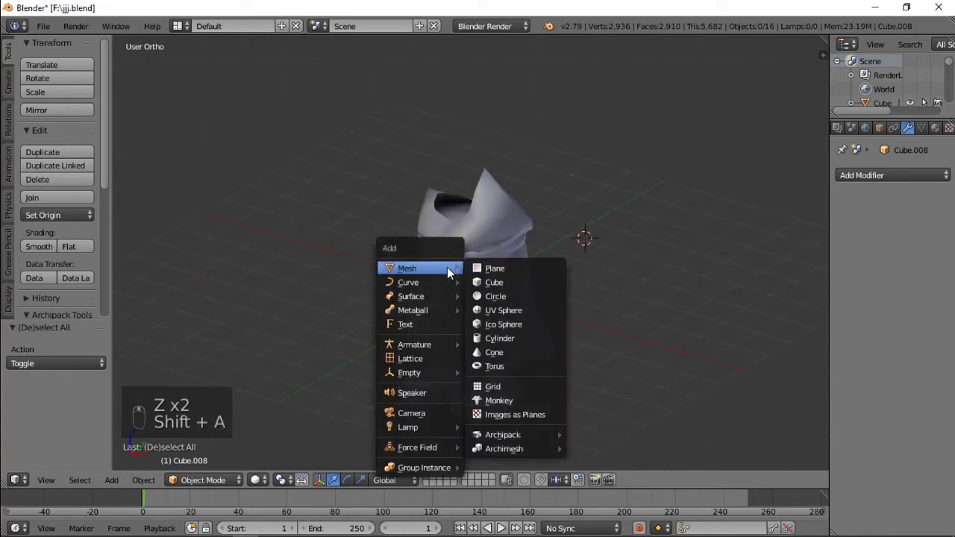
pyautogui.click(504, 338)
pyautogui.press('s')
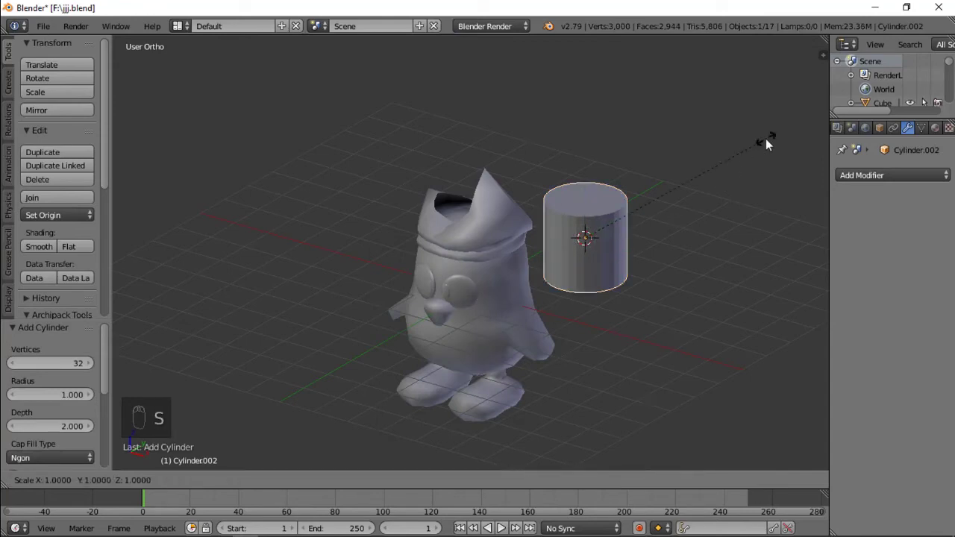
pyautogui.press('z')
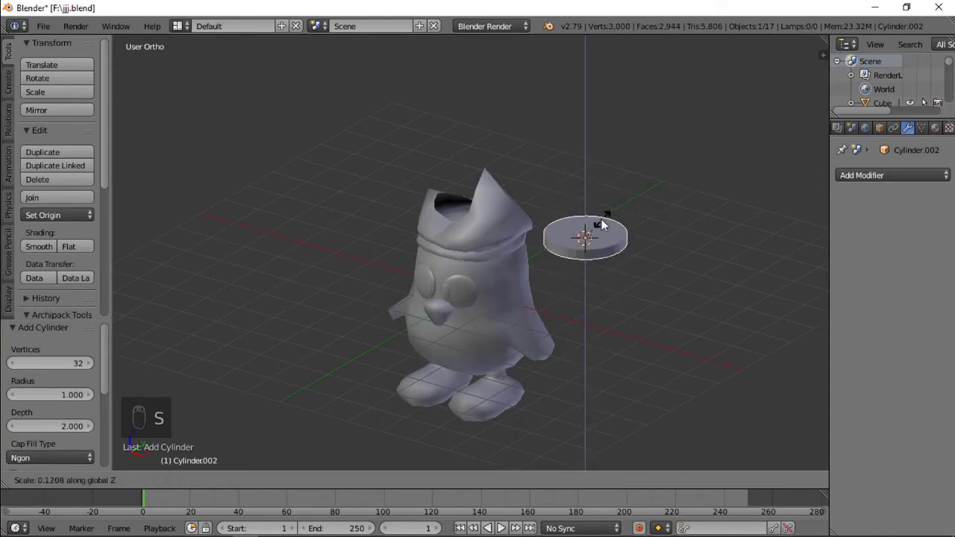
pyautogui.click(602, 225)
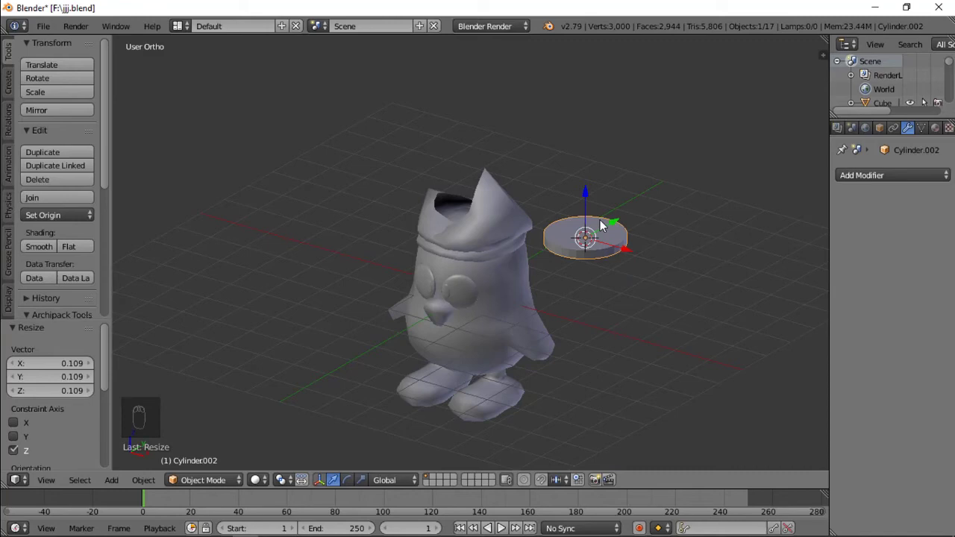
# - Rotate the disc 90° about the X axis to stand it upright
pyautogui.write('rx')
pyautogui.write('90')
pyautogui.click(602, 224)
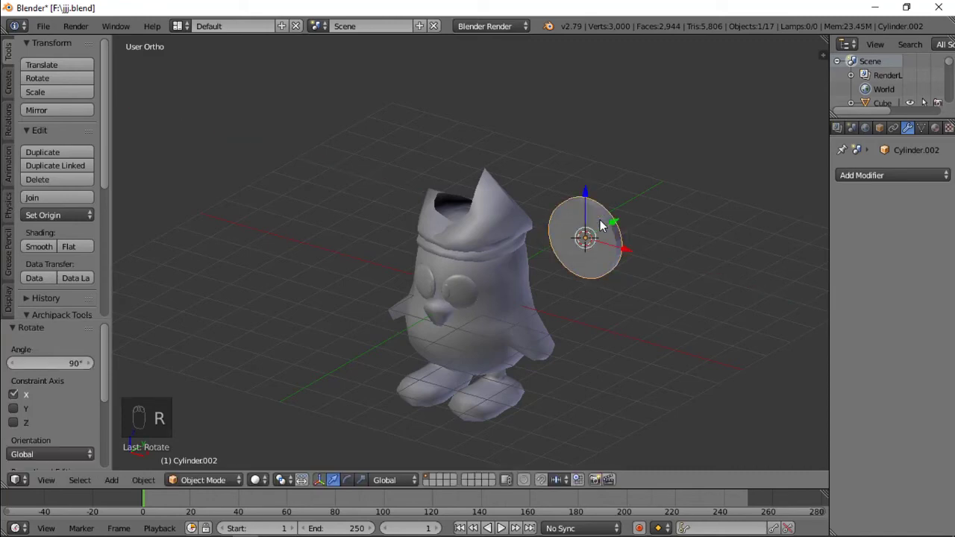
# - Thin the disc along Y and move it -3.879 along Y to the penguin's front
pyautogui.press('s')
pyautogui.press('y')
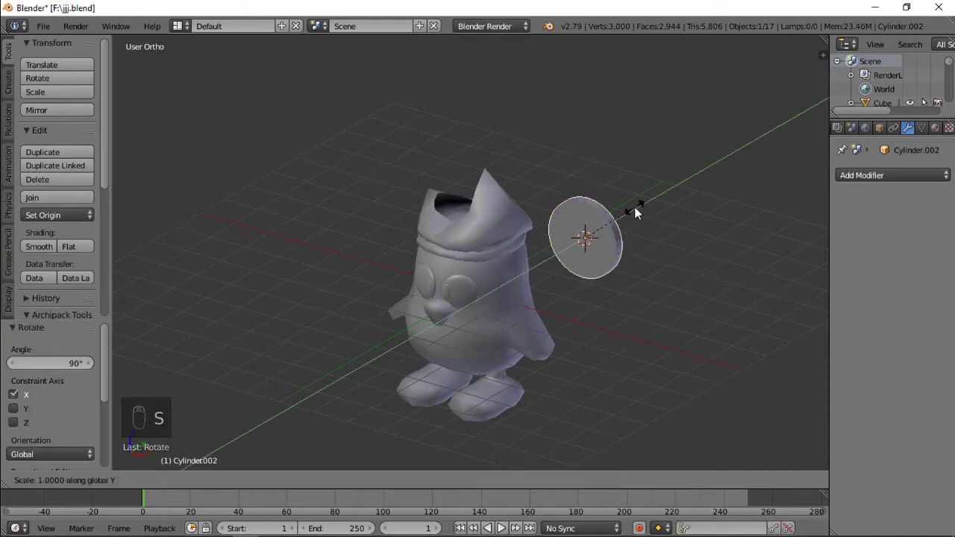
pyautogui.click(617, 213)
pyautogui.moveTo(621, 221); pyautogui.dragTo(518, 269)
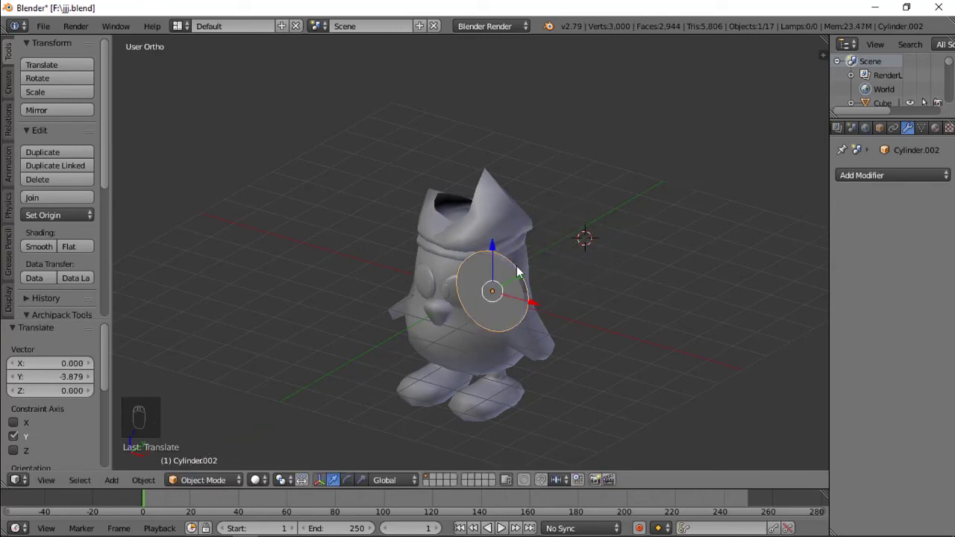
# - Shrink the disc and move it -1.045 along X and 0.877 along Z onto the front of the hat
pyautogui.press('KP_1')
pyautogui.press('s')
pyautogui.click(573, 292)
pyautogui.press('g')
pyautogui.click(531, 258)
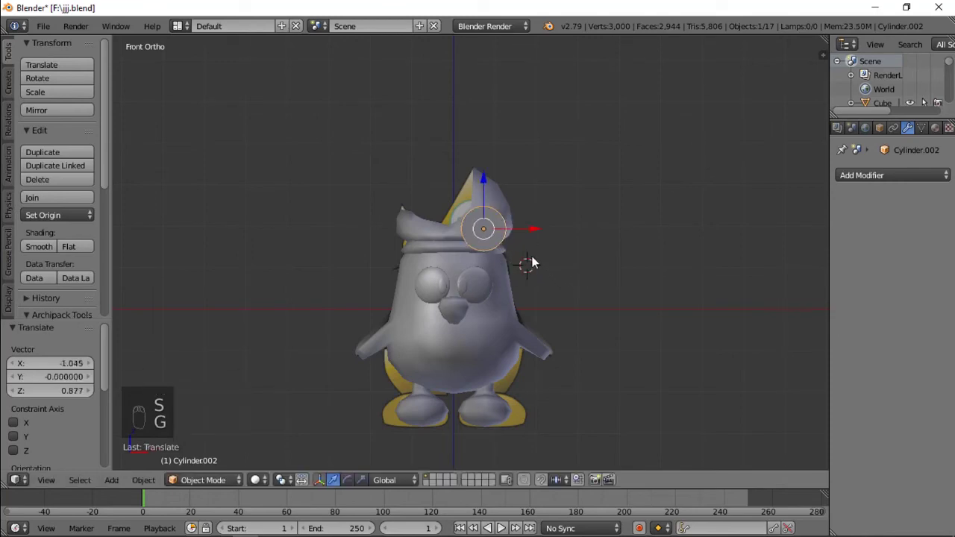
# - Move the disc 0.095 along Y toward the hat
pyautogui.scroll(7, 532, 255)
pyautogui.moveTo(542, 246); pyautogui.dragTo(388, 298, button='middle')
pyautogui.press('g')
pyautogui.press('y')
pyautogui.click(429, 297)
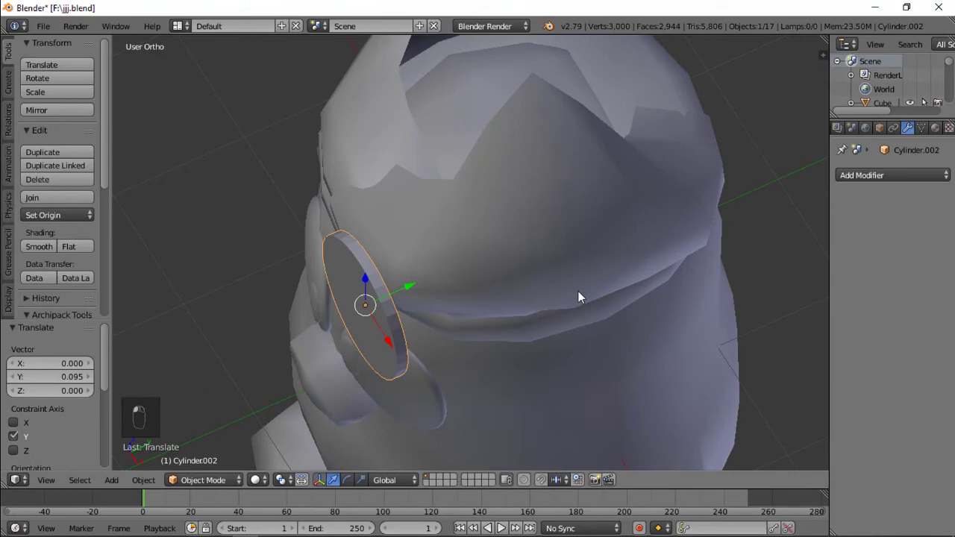
# - Rotate the disc 14.4° about Z and move it 0.254 along Y closer to the hat
pyautogui.press('r')
pyautogui.press('z')
pyautogui.click(587, 232)
pyautogui.press('g')
pyautogui.press('y')
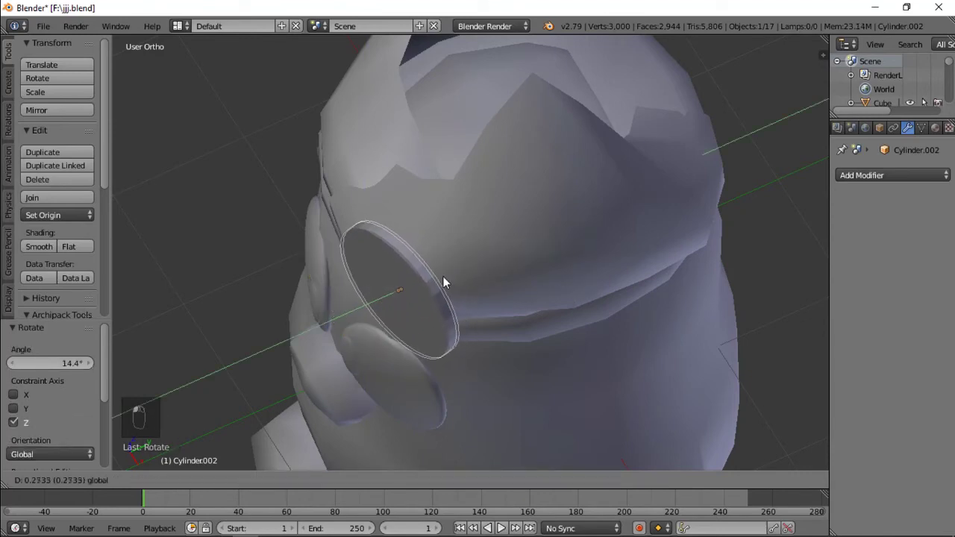
pyautogui.click(443, 276)
pyautogui.moveTo(469, 321); pyautogui.dragTo(601, 202, button='middle')
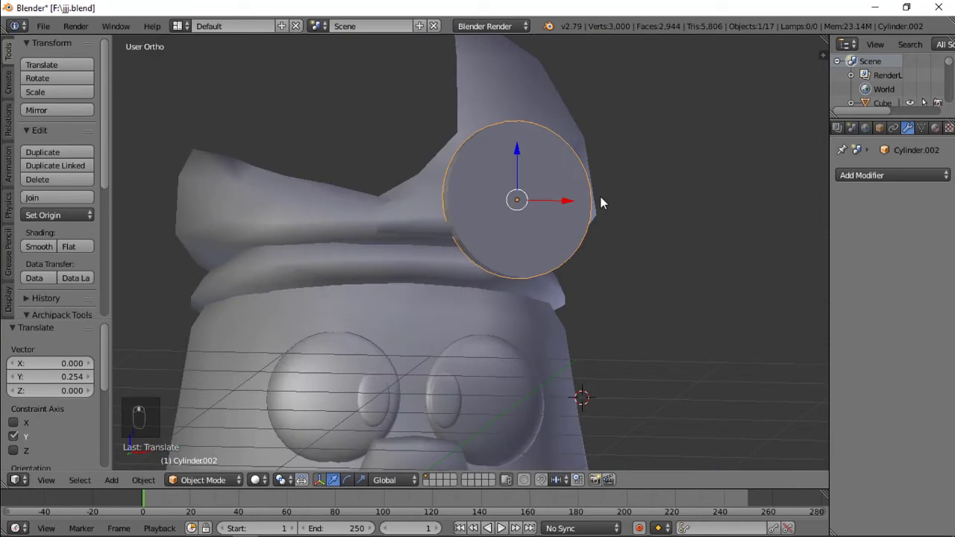
# - Turn the disc further about Z and nudge its position to follow the curve of the hat's front
pyautogui.press('r')
pyautogui.press('z')
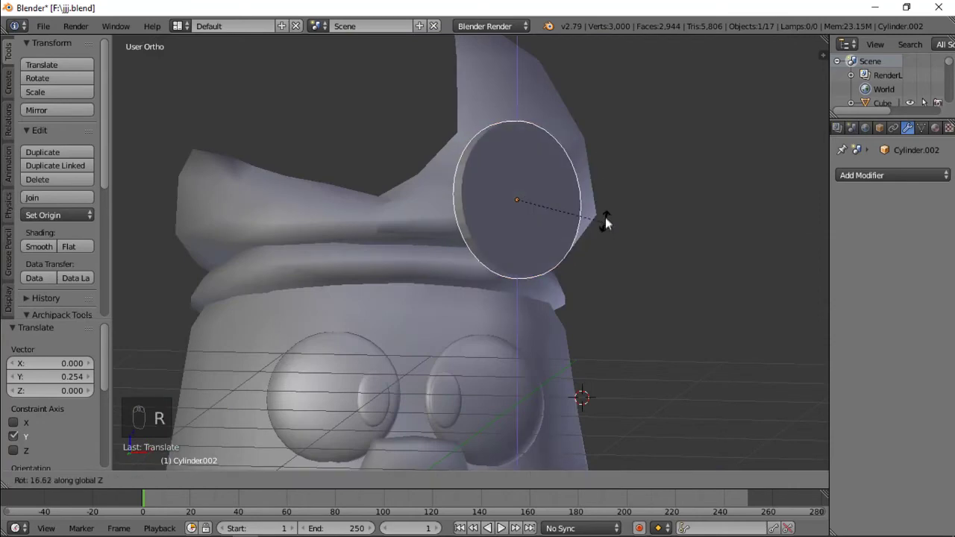
pyautogui.click(609, 211)
pyautogui.press('KP_1')
pyautogui.moveTo(611, 209); pyautogui.dragTo(397, 313, button='middle')
pyautogui.moveTo(415, 270); pyautogui.dragTo(415, 270)
pyautogui.moveTo(352, 296); pyautogui.dragTo(354, 278)
pyautogui.moveTo(354, 277); pyautogui.dragTo(559, 241, button='middle')
# - Examine from several angles how the disc sits against the hat's peak
pyautogui.press('a')
pyautogui.rightClick(493, 240)
pyautogui.moveTo(491, 235); pyautogui.dragTo(551, 268, button='middle')
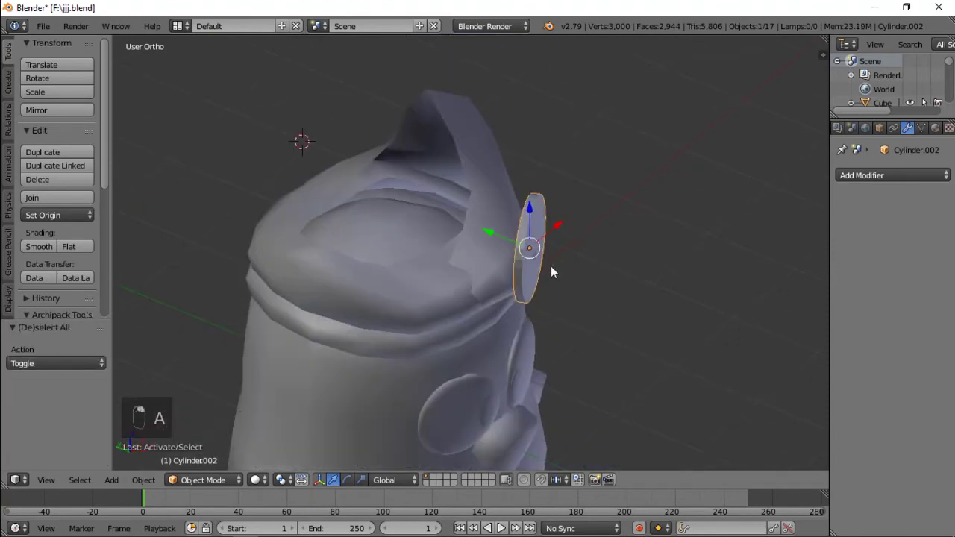
pyautogui.press('a')
pyautogui.moveTo(486, 231); pyautogui.dragTo(549, 278, button='middle')
pyautogui.scroll(-5, 550, 296)
pyautogui.scroll(5, 511, 277)
# - Move the two hat-peak vertices behind the disc inward along Y, using proportional editing with a size of 0.68
pyautogui.rightClick(503, 245)
pyautogui.scroll(2, 503, 246)
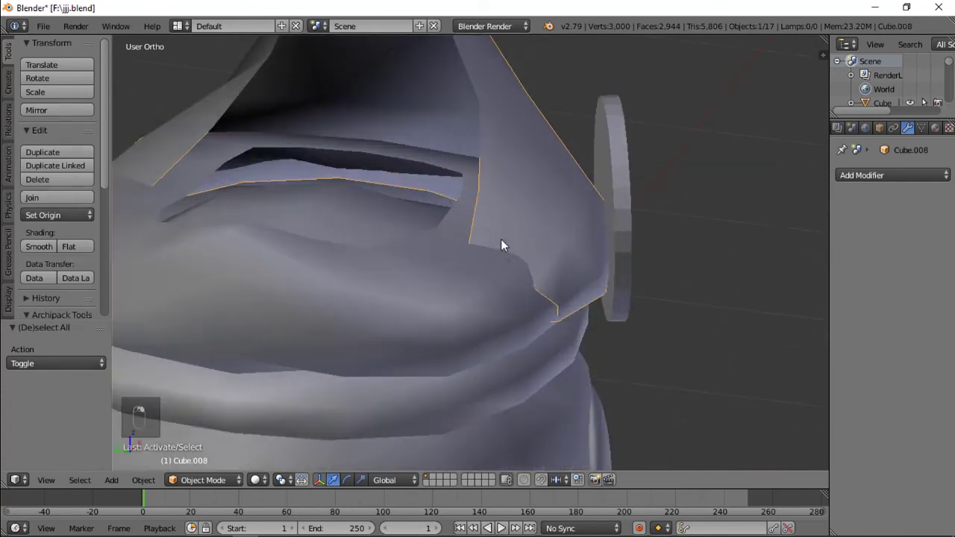
pyautogui.press('Tab')
pyautogui.scroll(2, 591, 257)
pyautogui.hotkey('ctrl', 'Tab')
pyautogui.click(559, 257)
pyautogui.rightClick(620, 288)
pyautogui.keyDown('shift'); pyautogui.rightClick(625, 217); pyautogui.keyUp('shift')
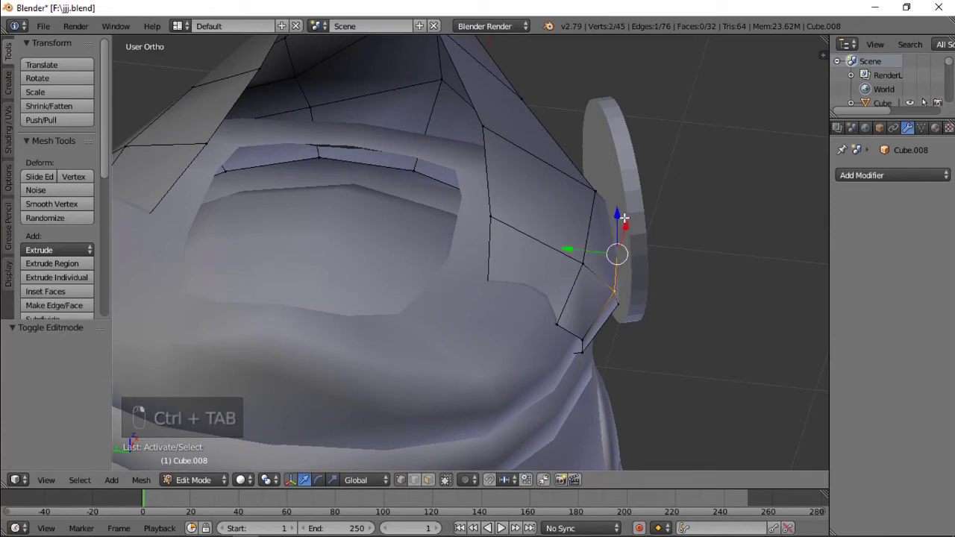
pyautogui.moveTo(642, 238); pyautogui.dragTo(591, 248, button='middle')
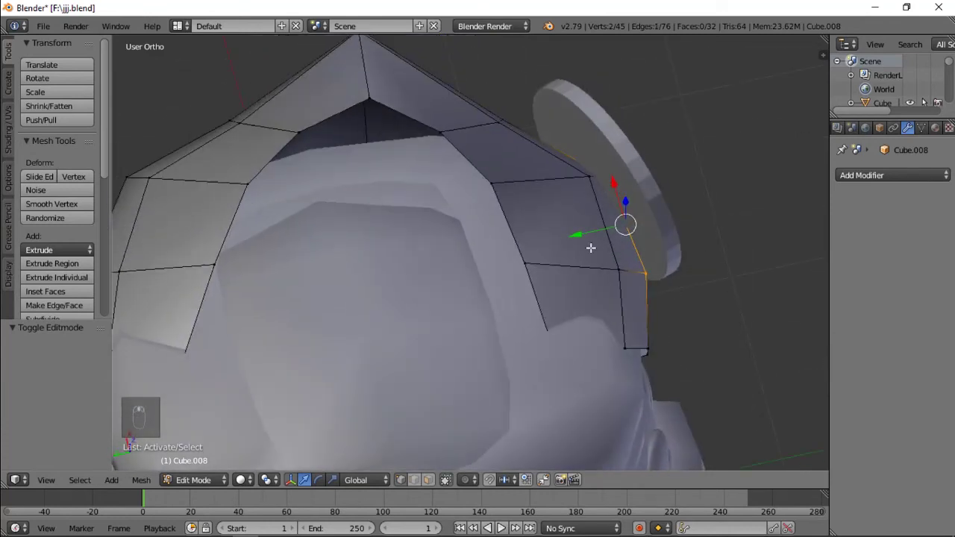
pyautogui.press('o')
pyautogui.press('g')
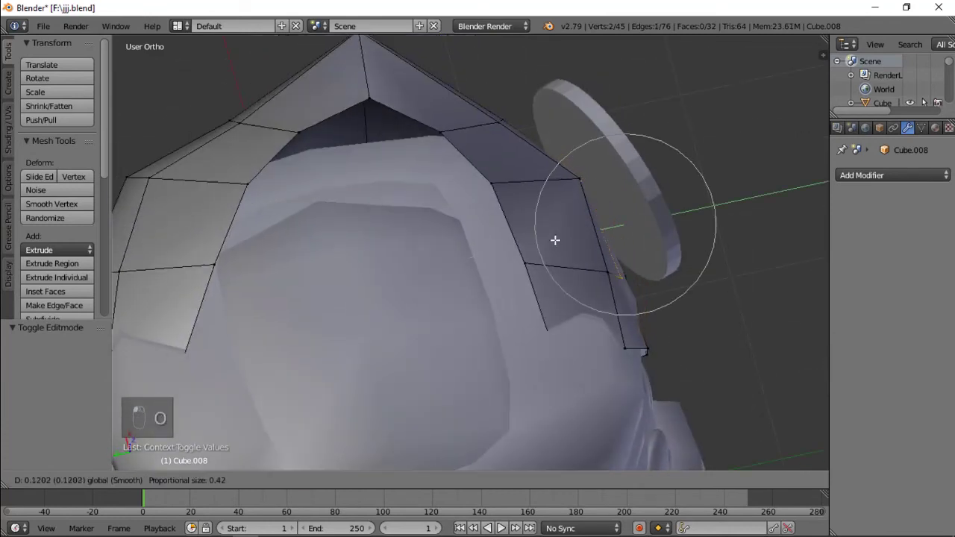
pyautogui.scroll(-5, 564, 239)
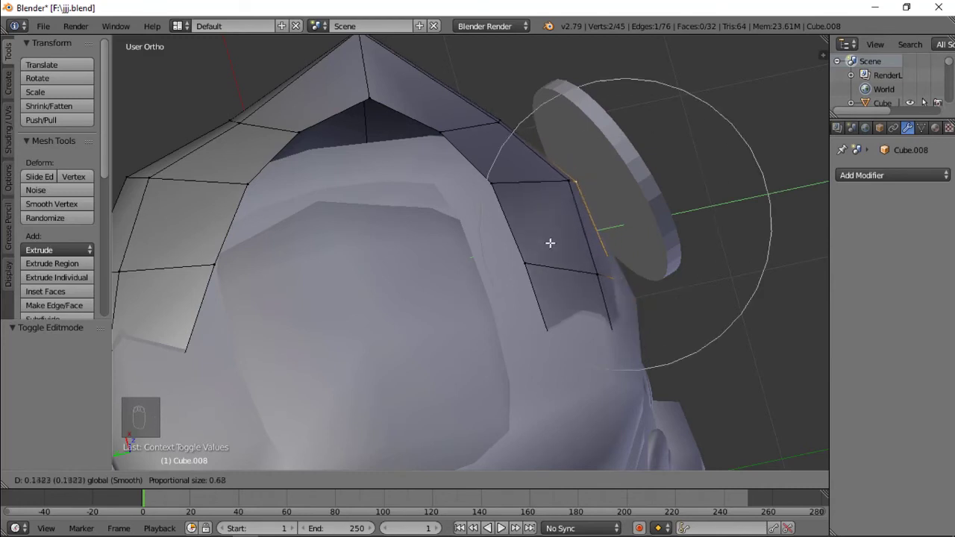
pyautogui.click(557, 246)
pyautogui.press('Tab')
# - Move the disc 0.093 along Y against the hat, deselect it and check the whole penguin
pyautogui.rightClick(661, 224)
pyautogui.moveTo(660, 224); pyautogui.dragTo(557, 245, button='middle')
pyautogui.click(544, 238)
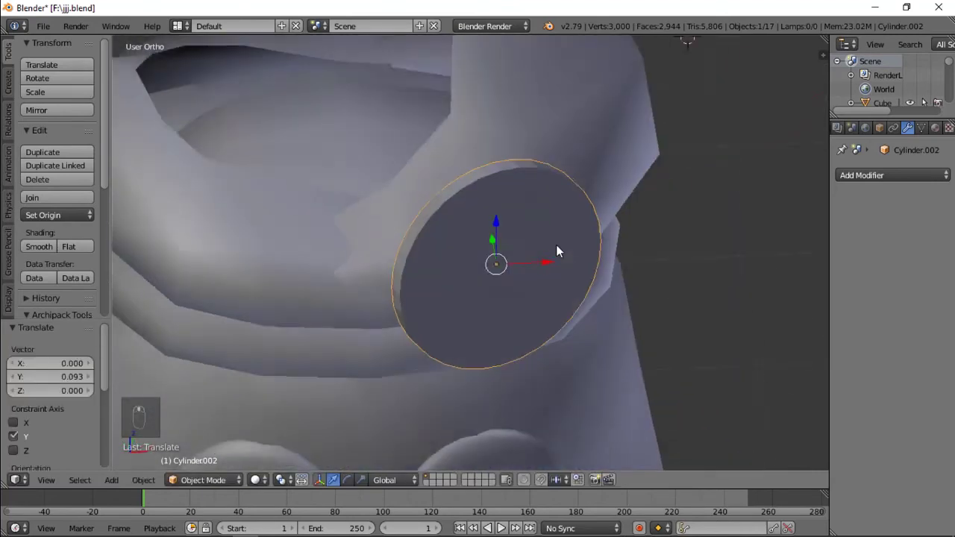
pyautogui.press('a')
pyautogui.scroll(-8, 556, 245)
pyautogui.moveTo(535, 316); pyautogui.dragTo(505, 265, button='middle')
pyautogui.scroll(-5, 550, 337)
pyautogui.moveTo(550, 337); pyautogui.dragTo(562, 338, button='middle')
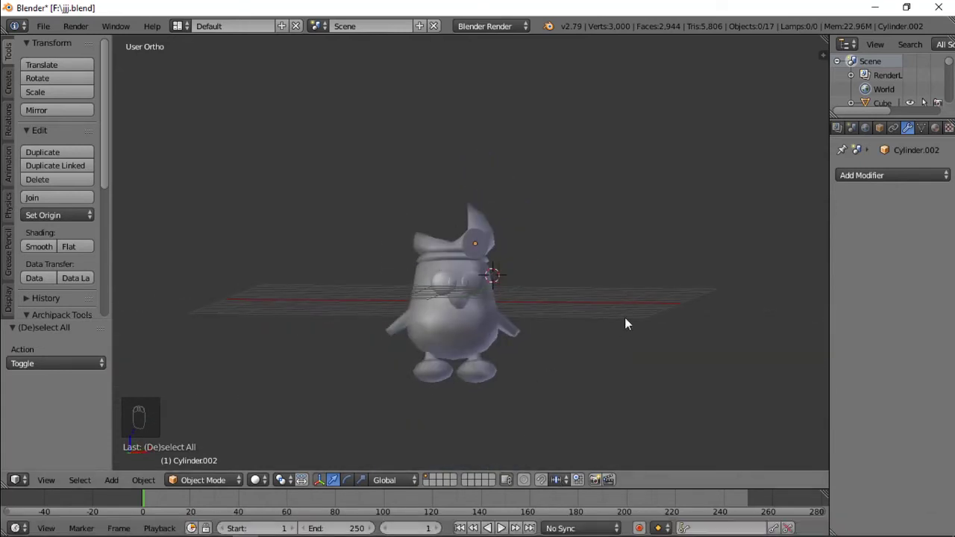
pyautogui.scroll(3, 510, 327)
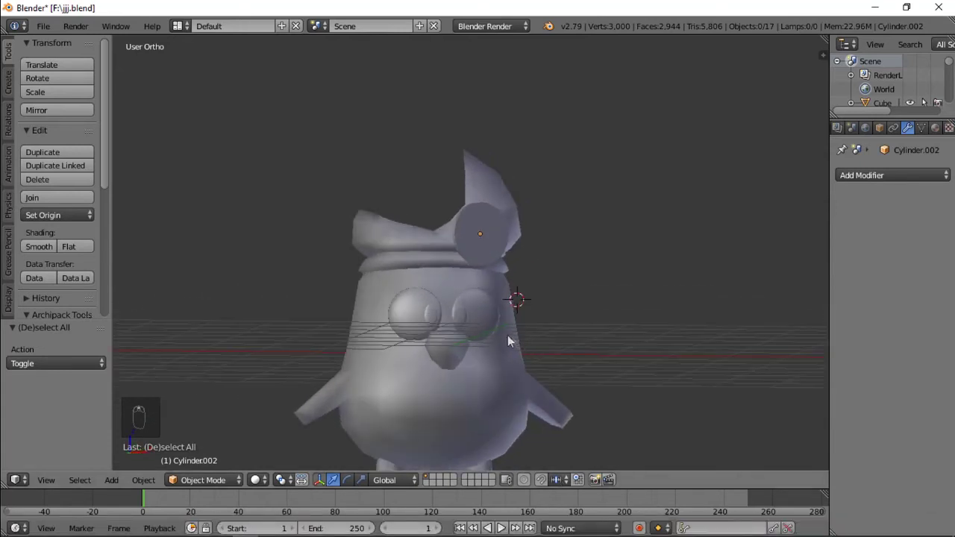
pyautogui.scroll(-2, 492, 340)
# - Duplicate the face loop around the body's lower belly in place and separate it into its own object
pyautogui.rightClick(455, 362)
pyautogui.press('Tab')
pyautogui.scroll(3, 484, 320)
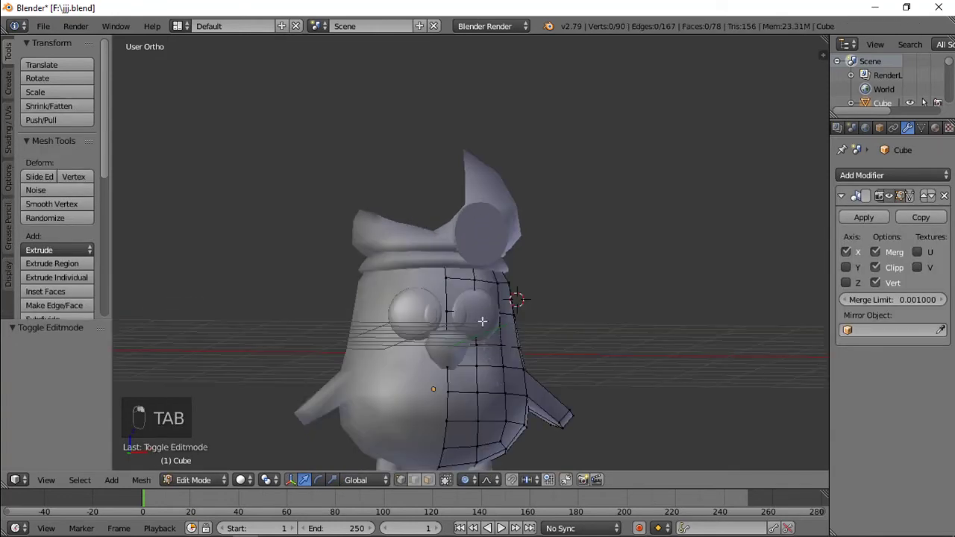
pyautogui.moveTo(476, 289); pyautogui.dragTo(467, 290, button='middle')
pyautogui.hotkey('ctrl', 'Tab')
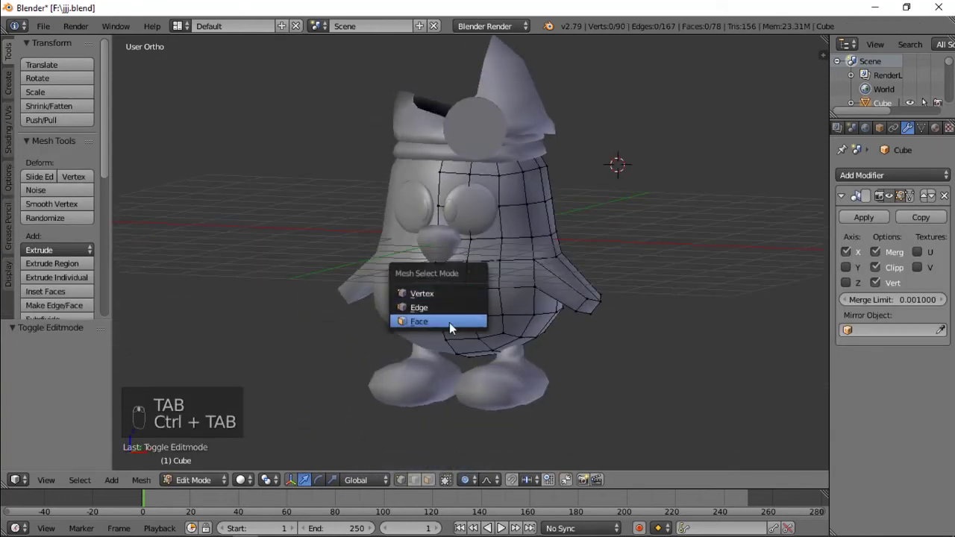
pyautogui.click(449, 323)
pyautogui.keyDown('alt'); pyautogui.rightClick(499, 302); pyautogui.keyUp('alt')
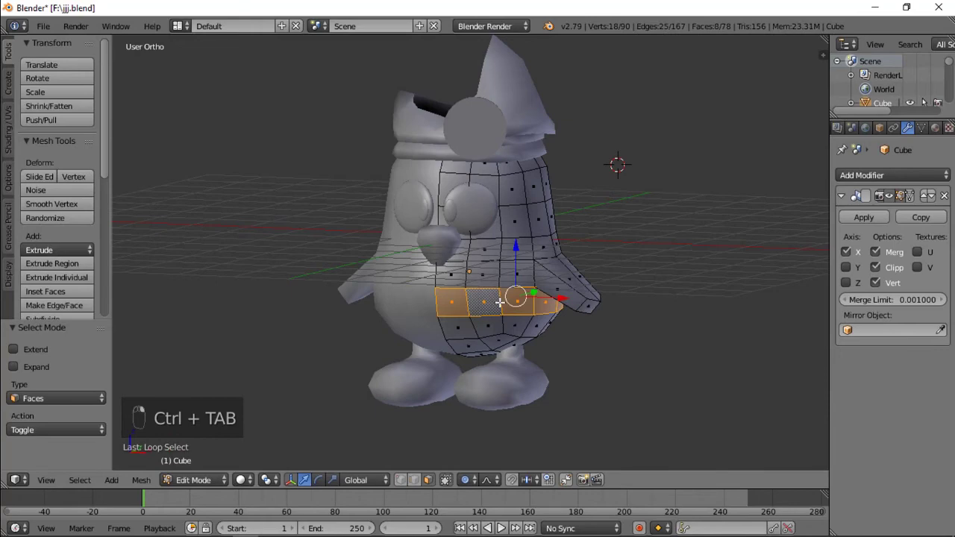
pyautogui.press('KP_1')
pyautogui.scroll(4, 499, 302)
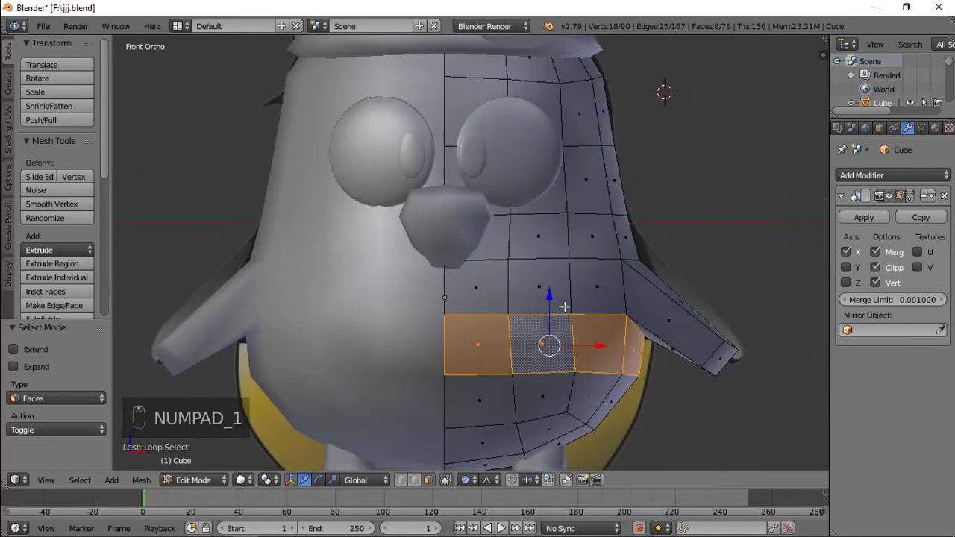
pyautogui.keyDown('shift'); pyautogui.moveTo(564, 306); pyautogui.dragTo(548, 288, button='middle'); pyautogui.keyUp('shift')
pyautogui.hotkey('shift', 'd')
pyautogui.rightClick(549, 288)
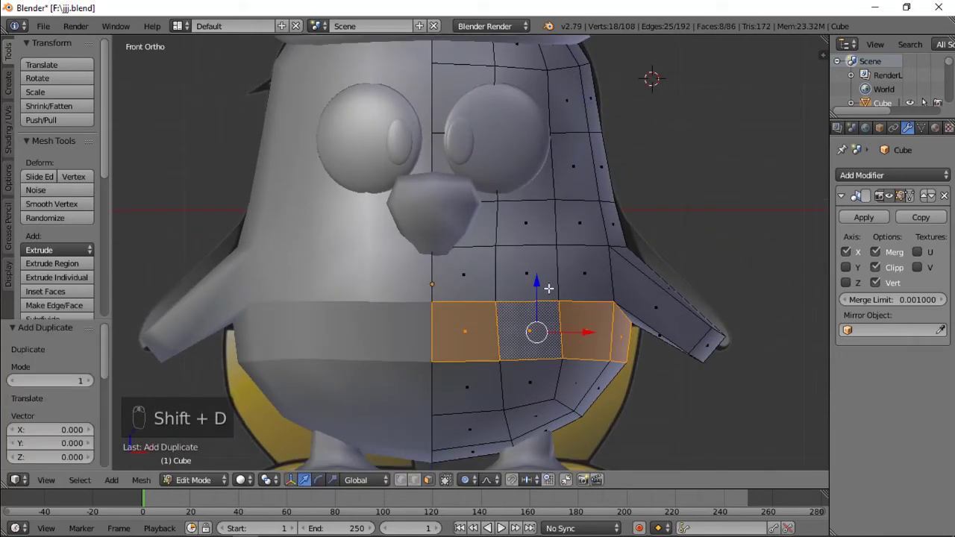
pyautogui.press('p')
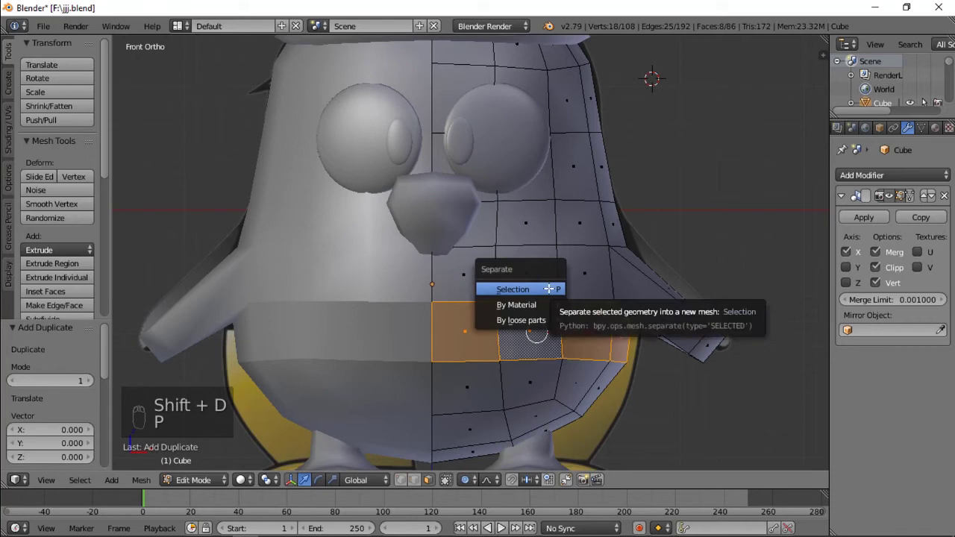
pyautogui.click(549, 288)
pyautogui.press('Tab')
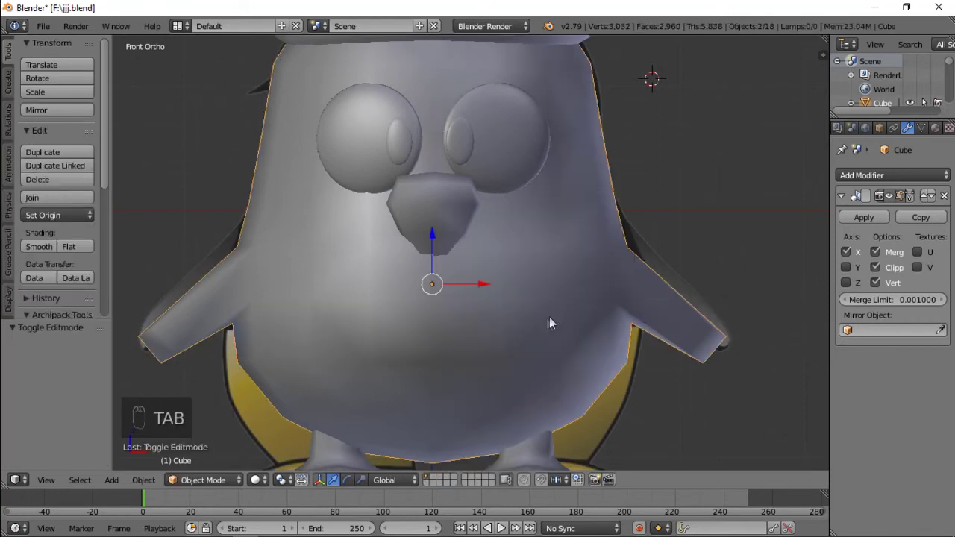
# - Flatten the separated belly strip's upper edge loop by scaling it to 0 along global Z with proportional editing off
pyautogui.rightClick(544, 326)
pyautogui.press('Tab')
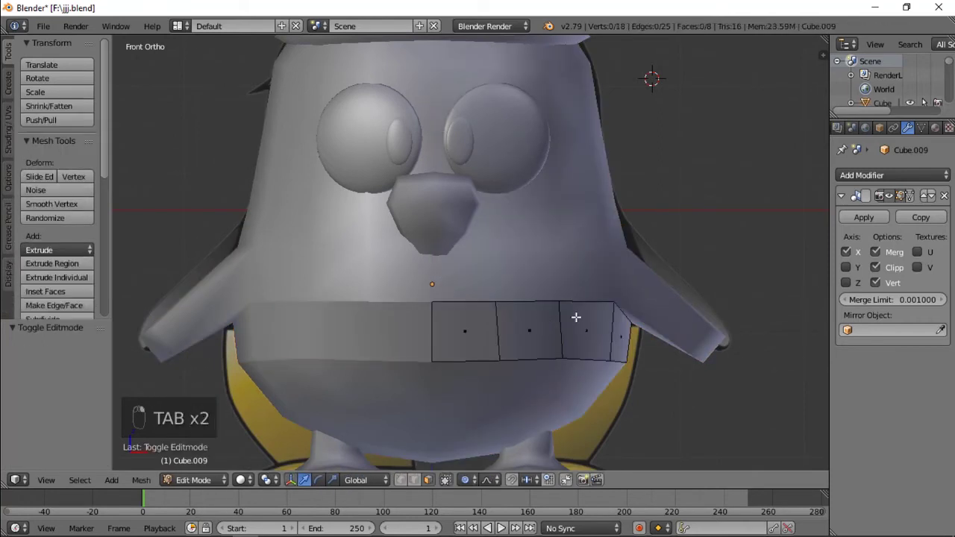
pyautogui.hotkey('ctrl', 'Tab')
pyautogui.click(541, 305)
pyautogui.keyDown('alt'); pyautogui.rightClick(537, 302); pyautogui.keyUp('alt')
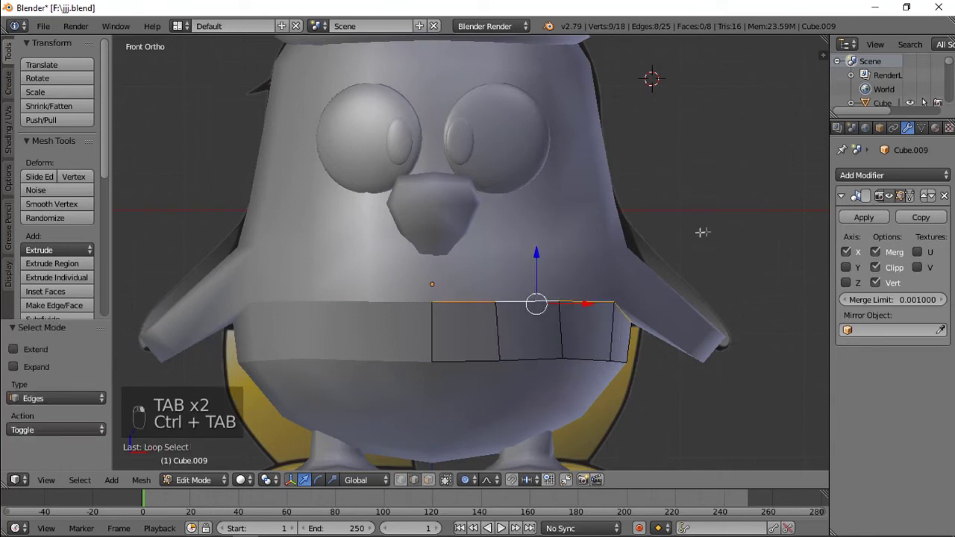
pyautogui.press('s')
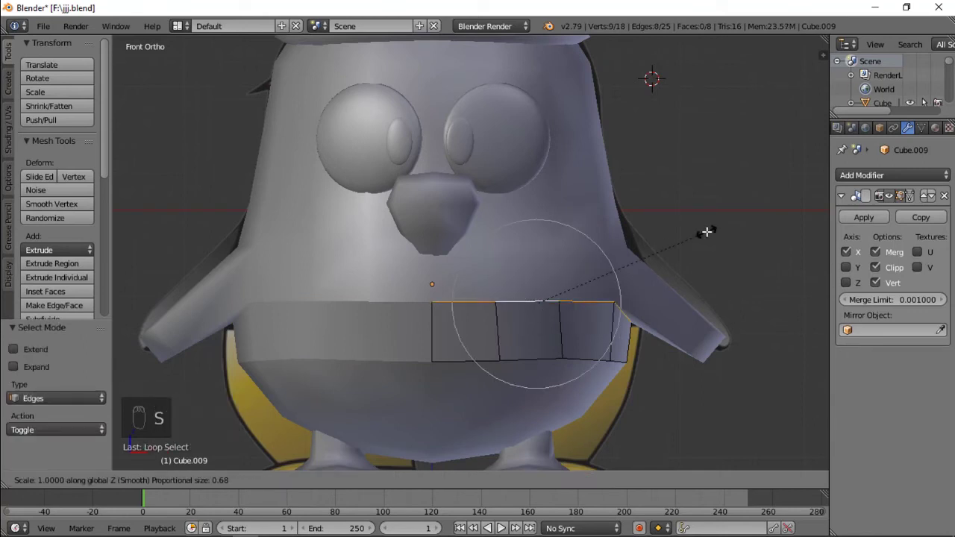
pyautogui.click(707, 232)
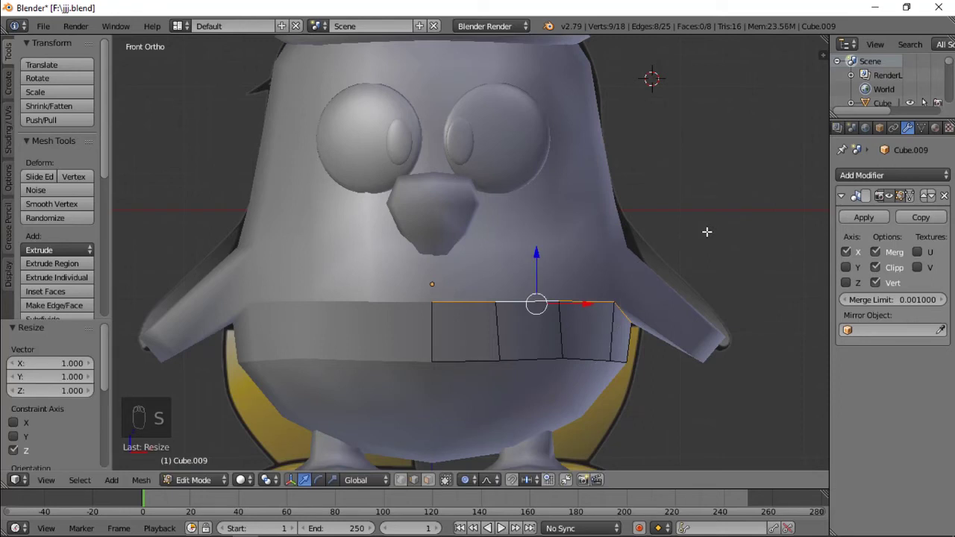
pyautogui.press('o')
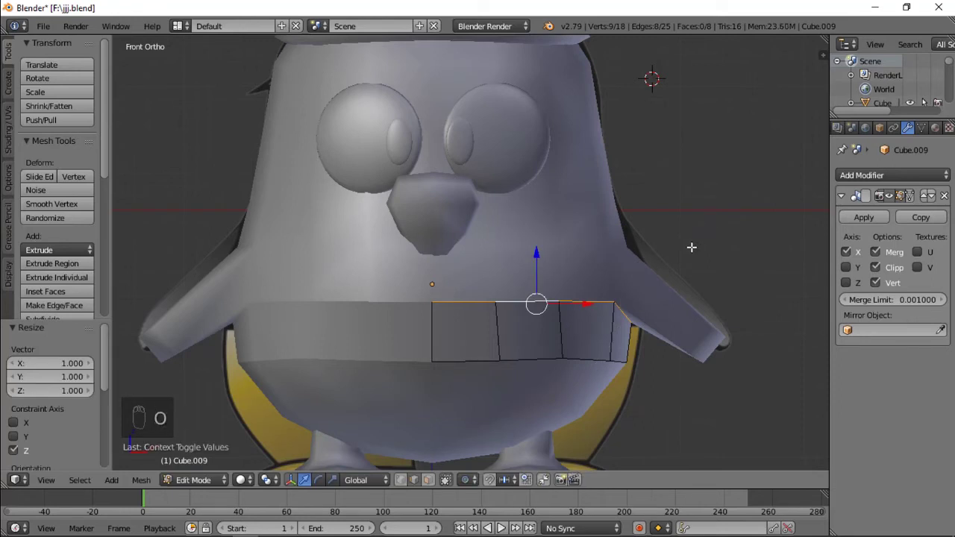
pyautogui.press('s')
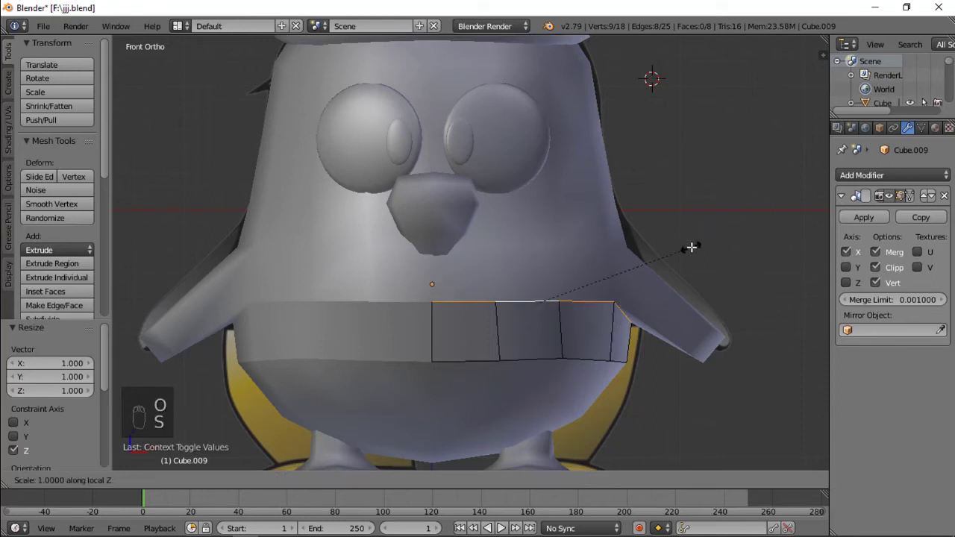
pyautogui.press('0')
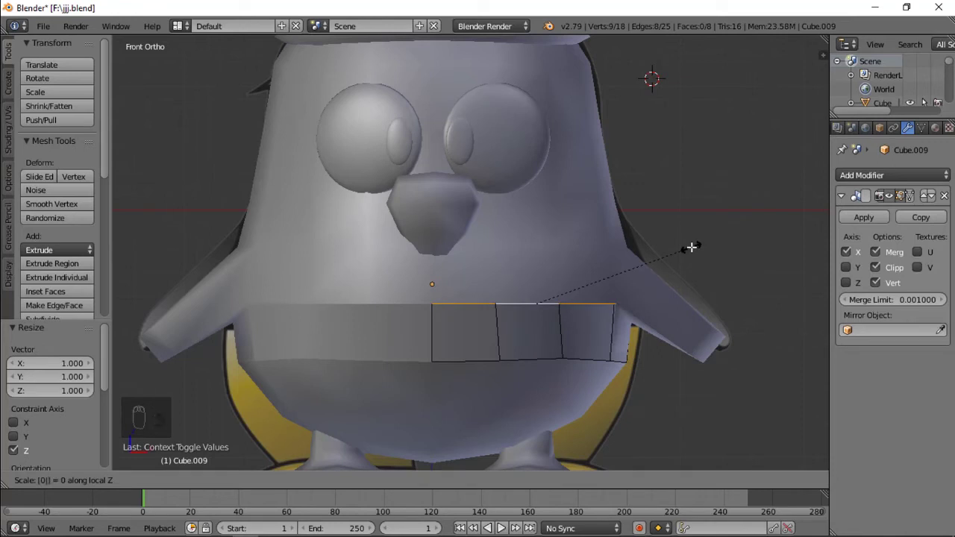
pyautogui.press('z')
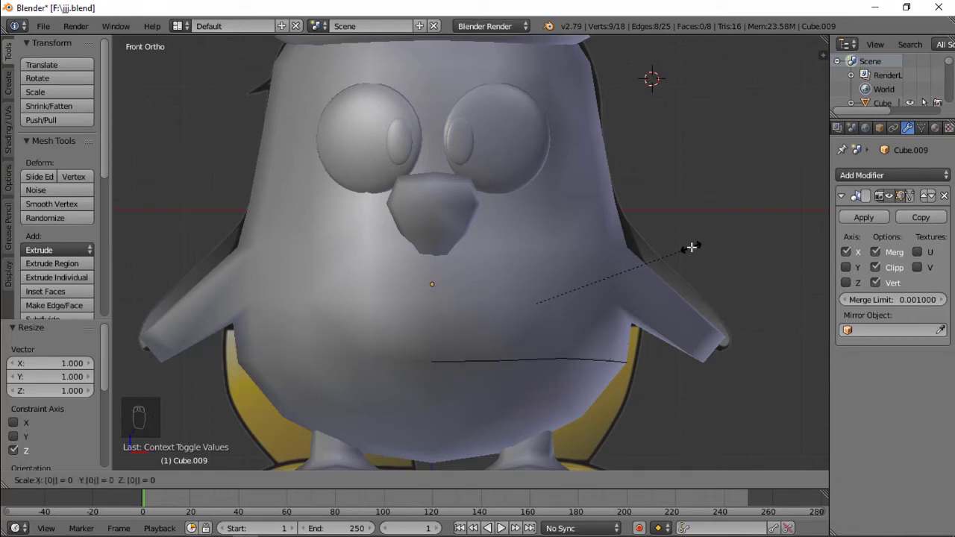
pyautogui.press('z')
pyautogui.press('z')
pyautogui.press('z')
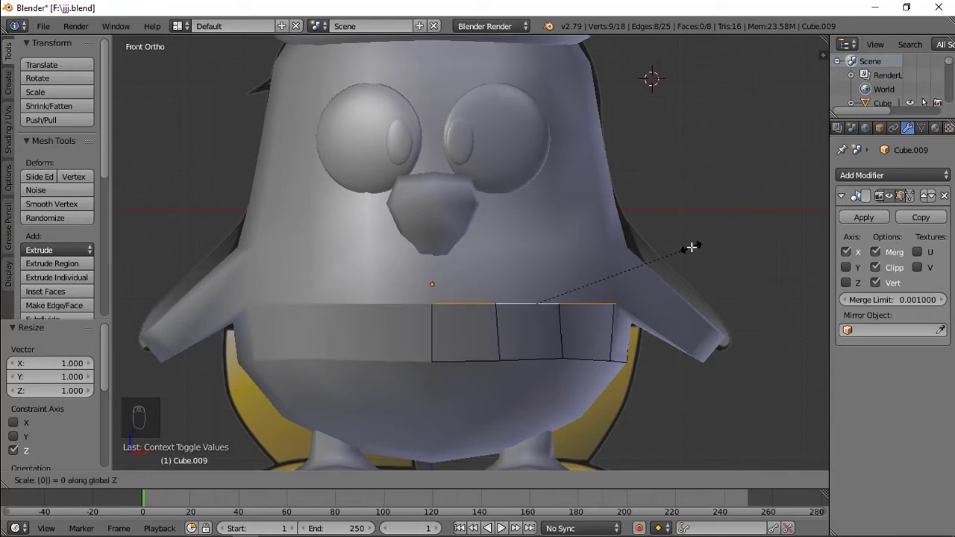
pyautogui.press('Return')
# - Lower the strip's upper edge loop by 0.165 along Z and scale it up to 1.019
pyautogui.scroll(1, 560, 286)
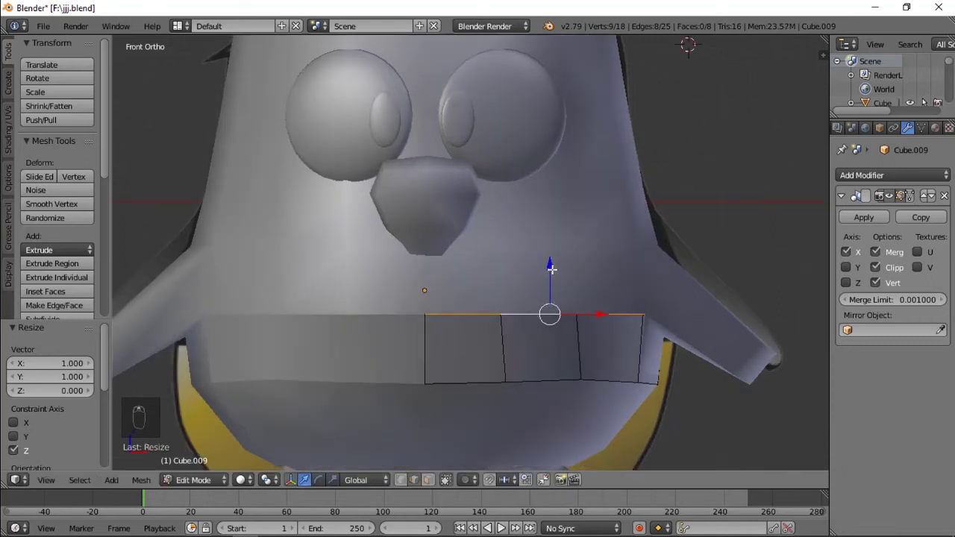
pyautogui.press('g')
pyautogui.press('z')
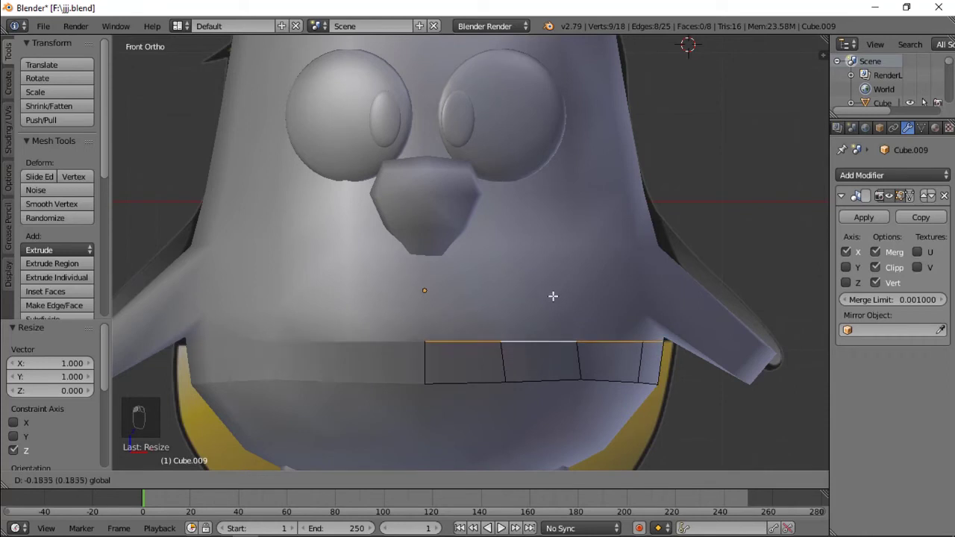
pyautogui.click(552, 291)
pyautogui.press('s')
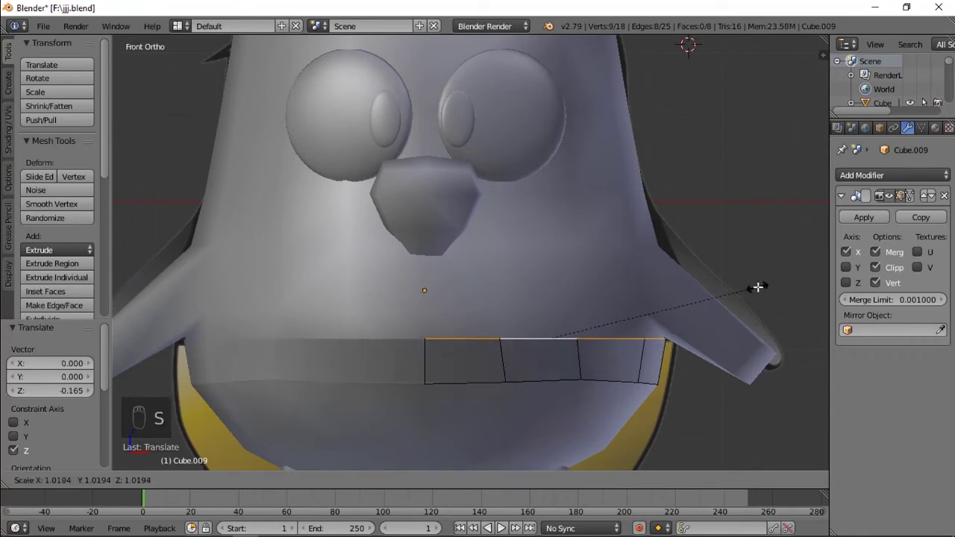
pyautogui.click(757, 287)
# - Select the belly strip's lower edge loop and scale it to 1.074 along global Y in side view
pyautogui.keyDown('alt'); pyautogui.rightClick(550, 383); pyautogui.keyUp('alt')
pyautogui.press('KP_1')
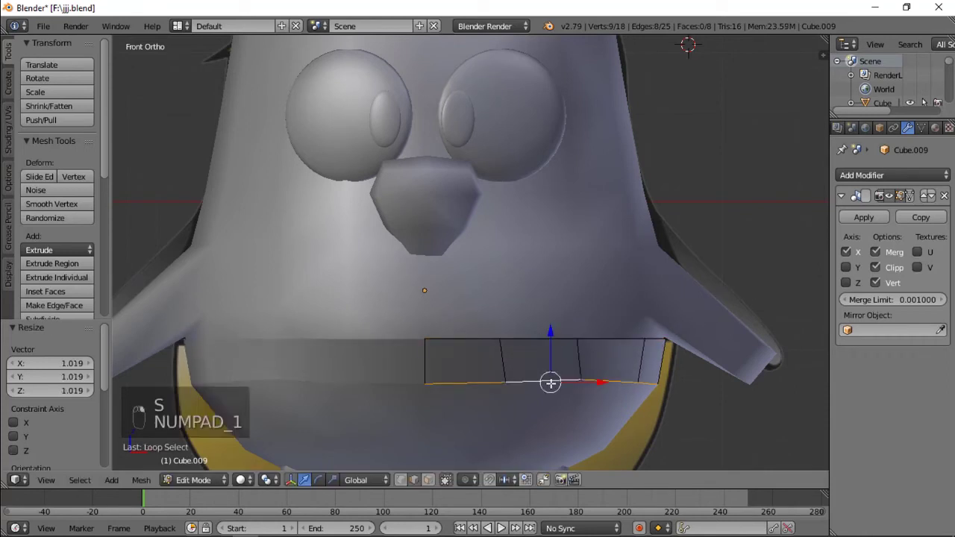
pyautogui.press('KP_3')
pyautogui.press('KP_1')
pyautogui.press('KP_3')
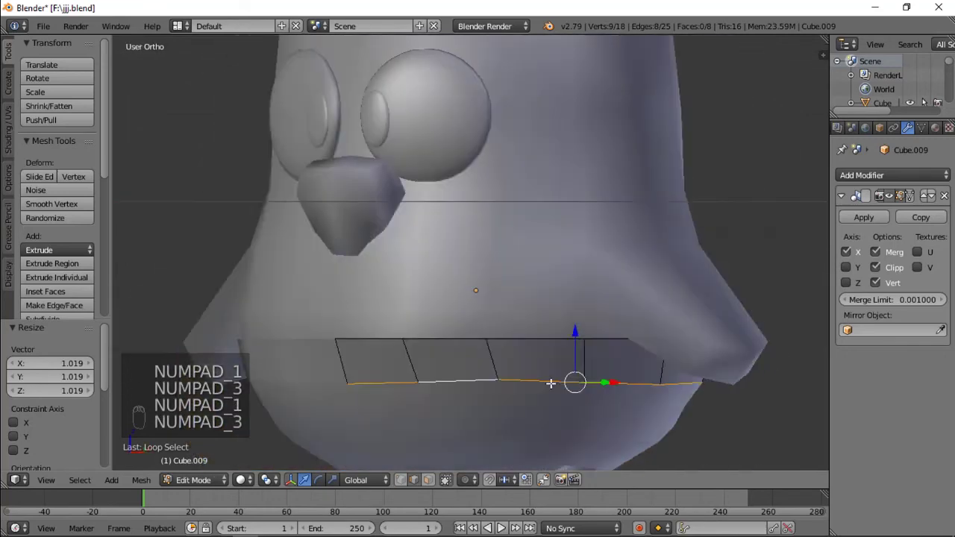
pyautogui.keyDown('shift'); pyautogui.moveTo(555, 333); pyautogui.dragTo(567, 226, button='middle'); pyautogui.keyUp('shift')
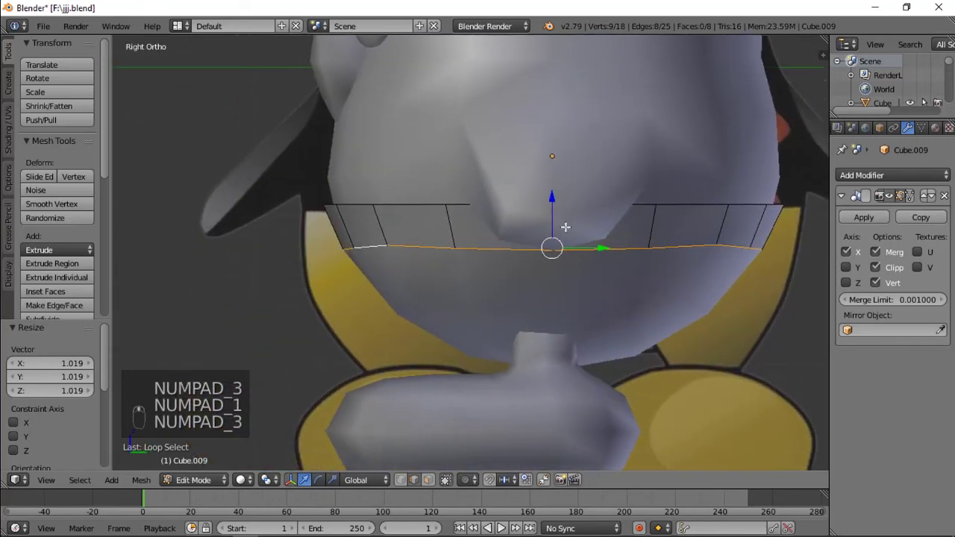
pyautogui.press('s')
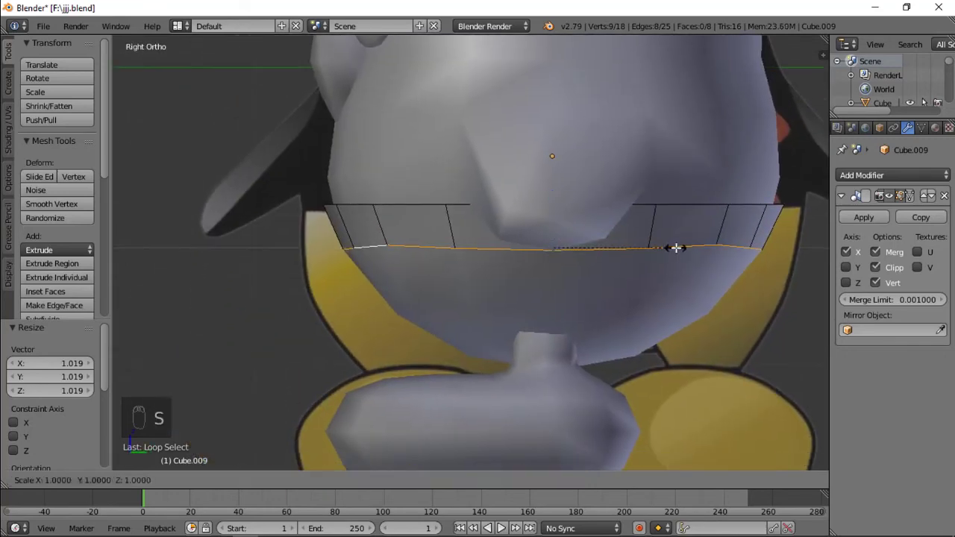
pyautogui.press('y')
pyautogui.click(685, 247)
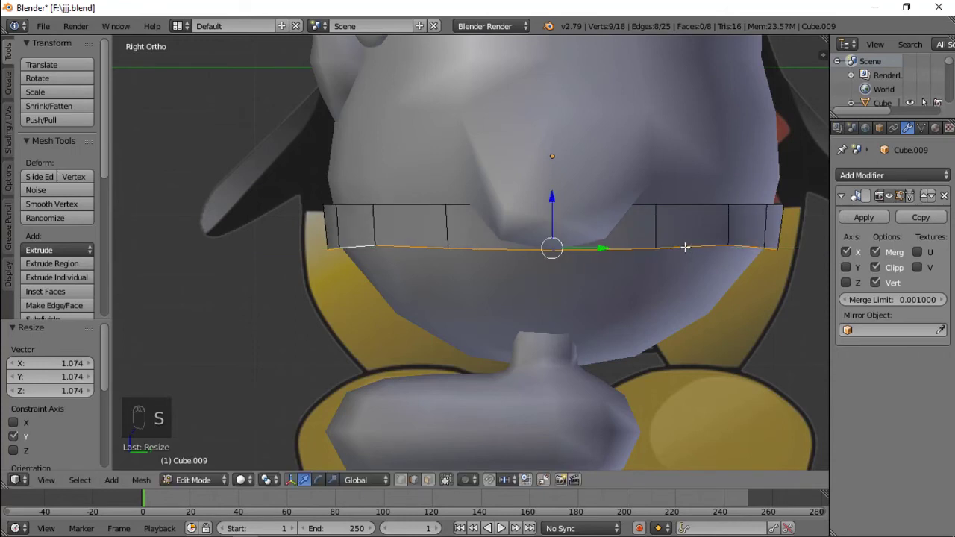
# - Extrude the strip's lower edge loop in place and lower the new loop by 0.734 along Z
pyautogui.press('e')
pyautogui.rightClick(574, 218)
pyautogui.press('e')
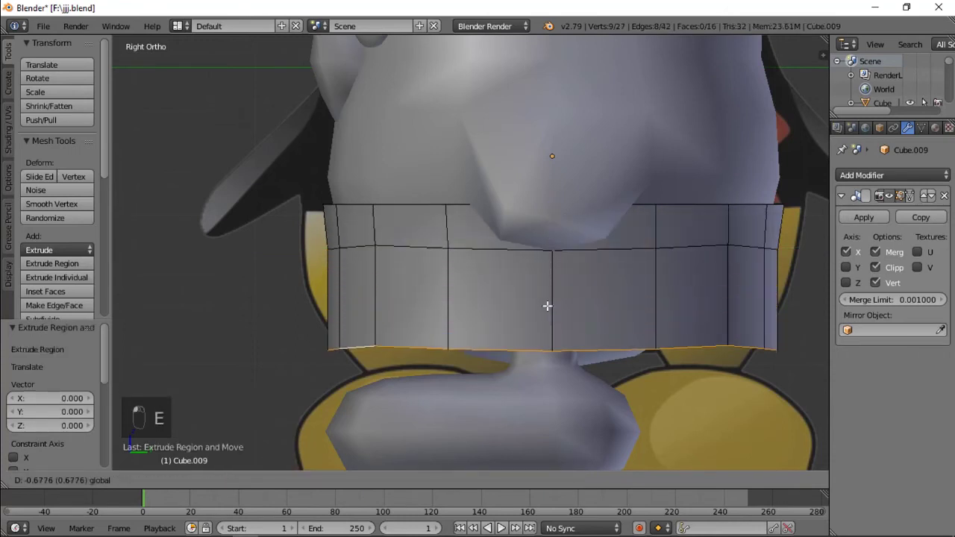
pyautogui.click(545, 313)
pyautogui.press('KP_1')
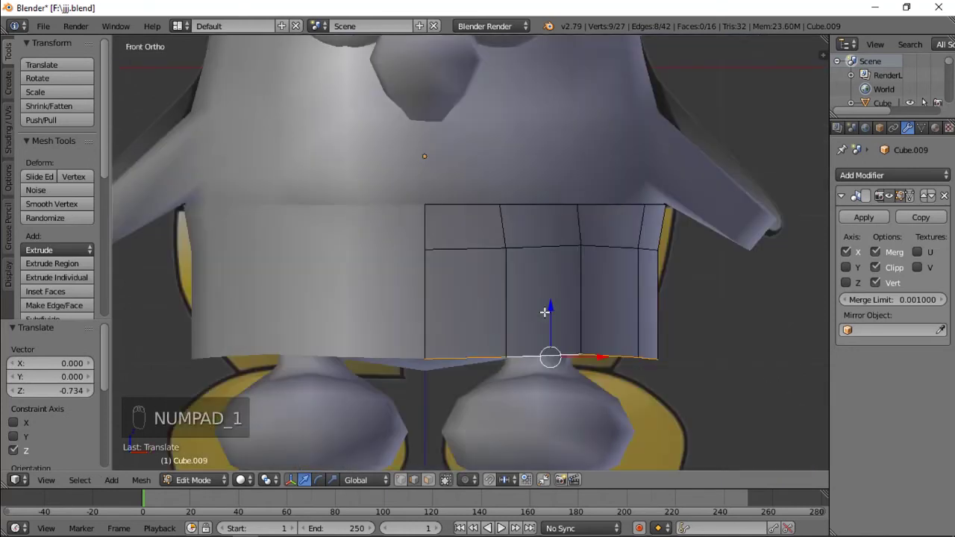
# - Shift the new lower loop about 0.315 inward along negative X and raise it slightly to match the pants outline
pyautogui.moveTo(552, 307)
pyautogui.mouseDown()
pyautogui.moveTo(555, 279)
pyautogui.moveTo(552, 294)
pyautogui.mouseUp()
pyautogui.moveTo(600, 345); pyautogui.dragTo(558, 349)
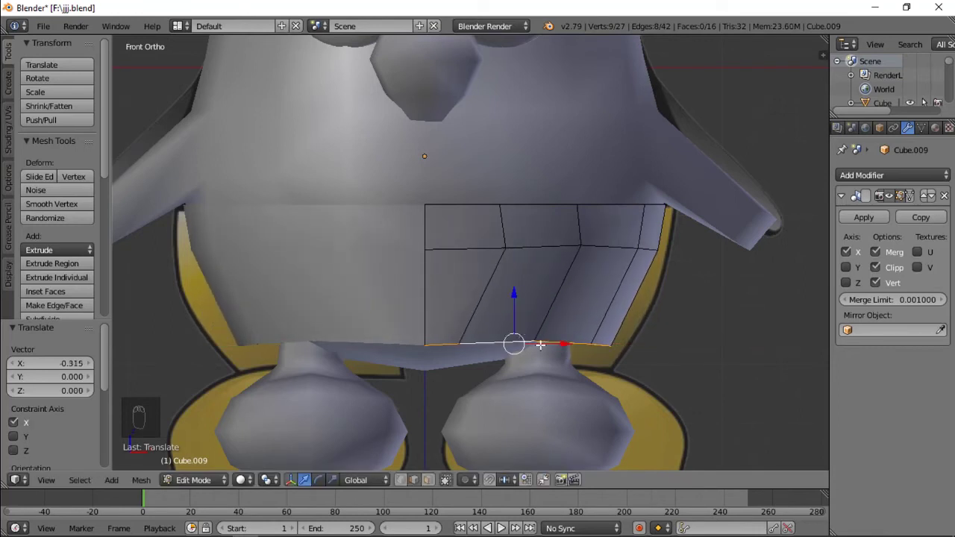
pyautogui.moveTo(565, 344)
pyautogui.mouseDown()
pyautogui.moveTo(554, 341)
pyautogui.moveTo(563, 343)
pyautogui.mouseUp()
pyautogui.moveTo(513, 297); pyautogui.dragTo(512, 292)
# - Switch to edge selection and select the bottom rim's edges around the side and back, viewed from the side
pyautogui.hotkey('ctrl', 'Tab')
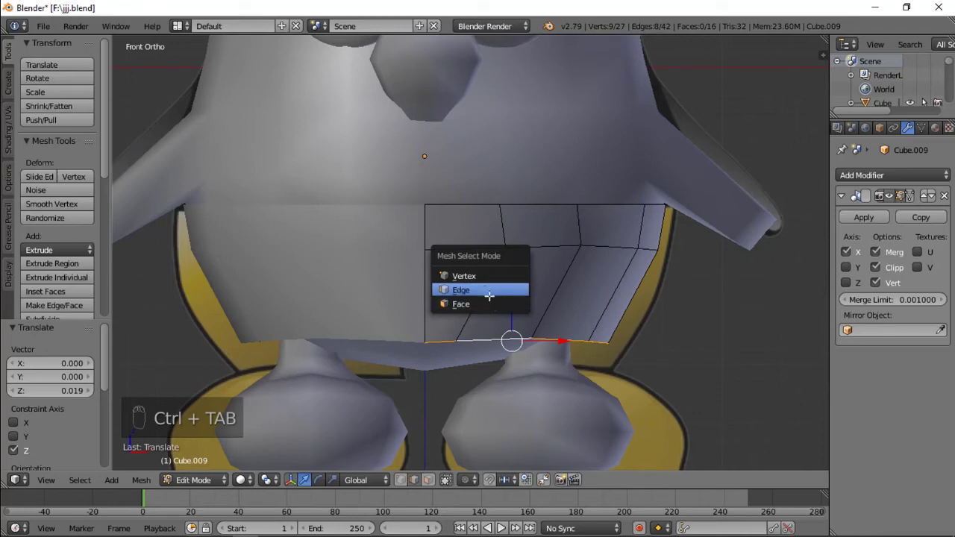
pyautogui.click(485, 290)
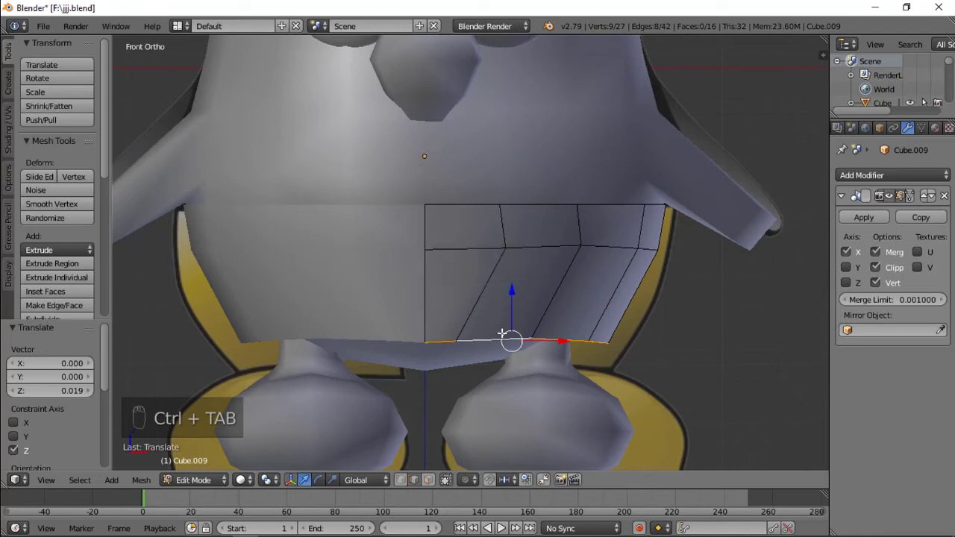
pyautogui.moveTo(556, 341); pyautogui.dragTo(539, 363, button='middle')
pyautogui.keyDown('shift'); pyautogui.rightClick(567, 355); pyautogui.keyUp('shift')
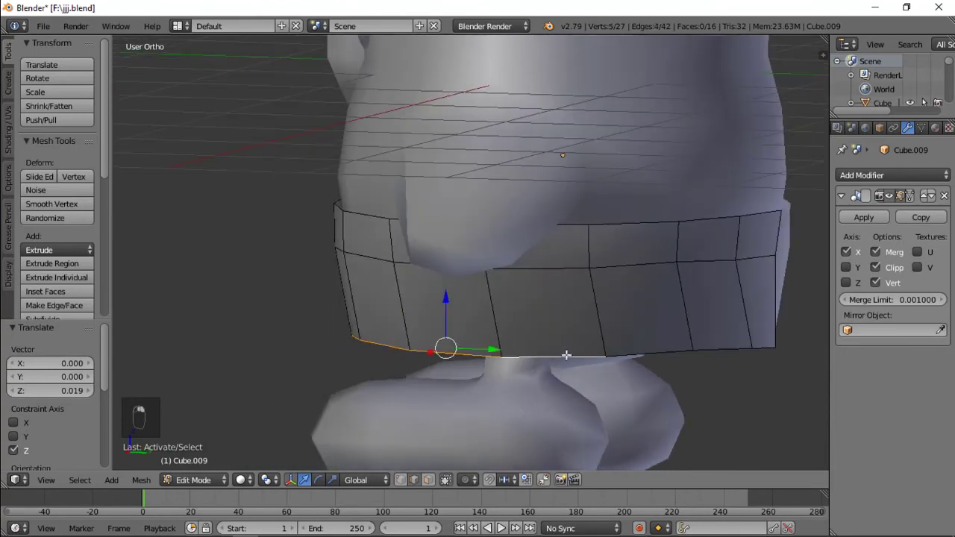
pyautogui.keyDown('shift'); pyautogui.rightClick(643, 352); pyautogui.keyUp('shift')
pyautogui.keyDown('shift'); pyautogui.rightClick(733, 351); pyautogui.keyUp('shift')
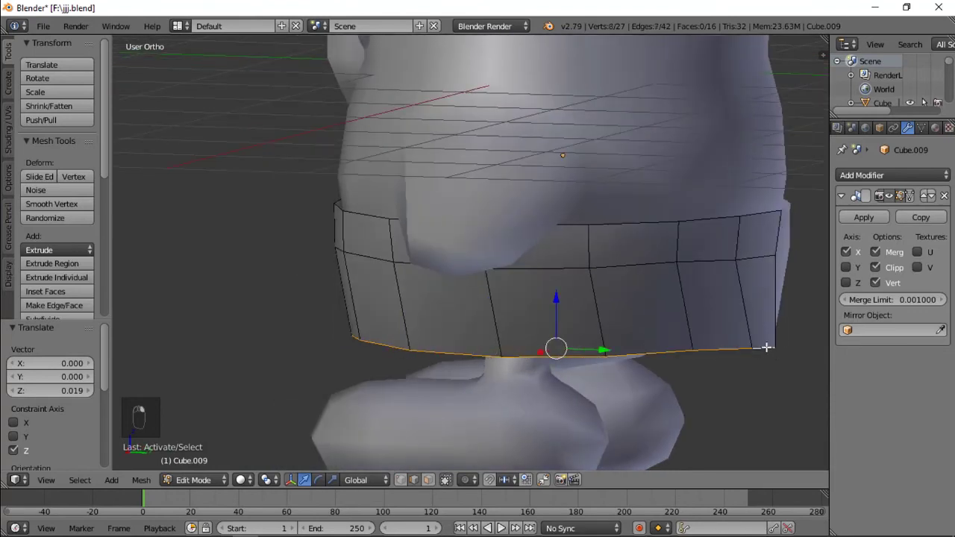
pyautogui.press('KP_1')
pyautogui.press('KP_3')
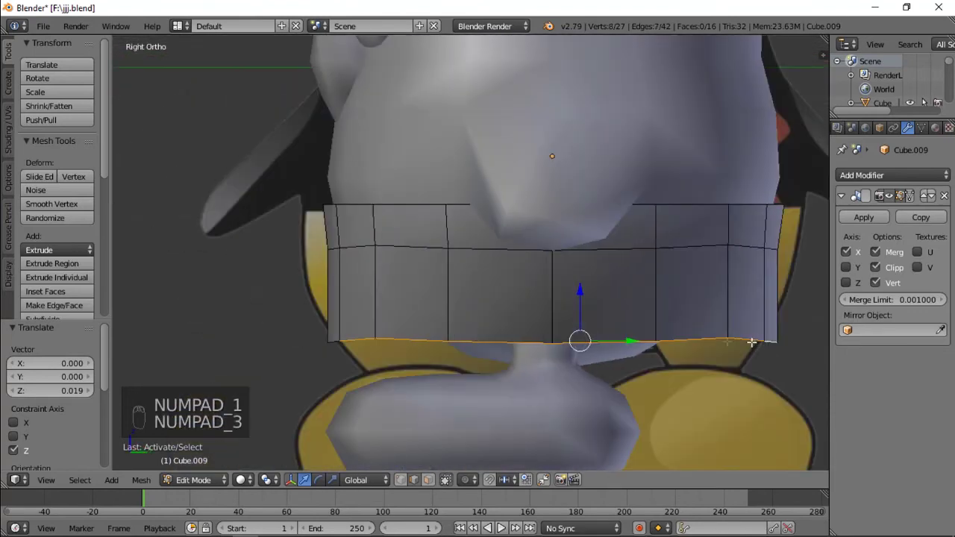
# - Try to scale the selected bottom rim edges along global Y, and undo it
pyautogui.press('s')
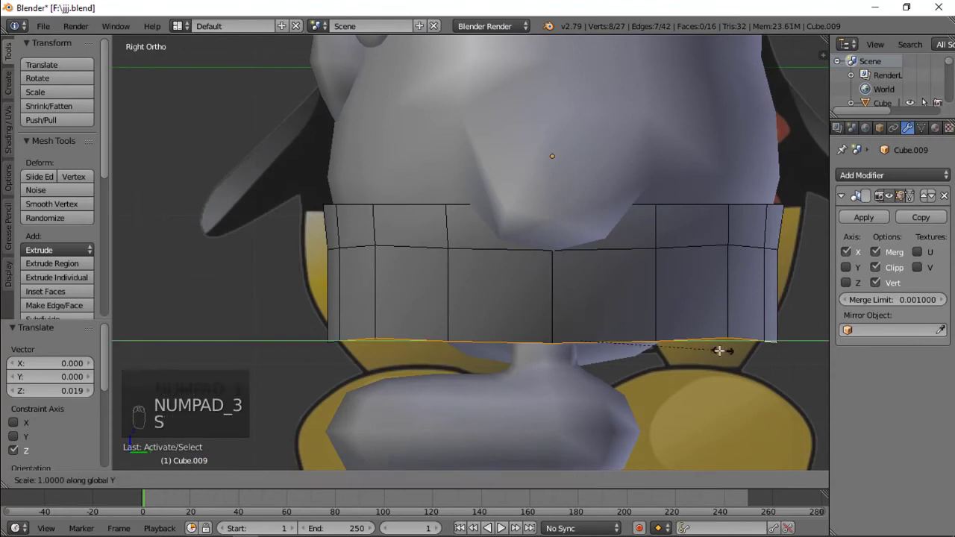
pyautogui.press('y')
pyautogui.click(697, 350)
pyautogui.hotkey('ctrl', 'z')
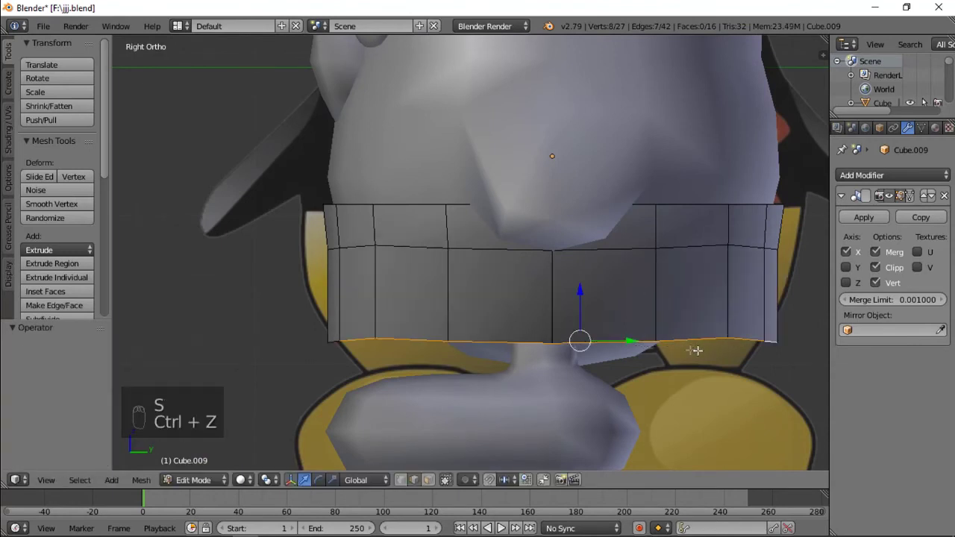
# - Select the complete bottom edge loop and scale it to 0.777 along global Y
pyautogui.keyDown('alt'); pyautogui.keyDown('shift'); pyautogui.rightClick(509, 343); pyautogui.keyUp('shift'); pyautogui.keyUp('alt')
pyautogui.press('s')
pyautogui.press('y')
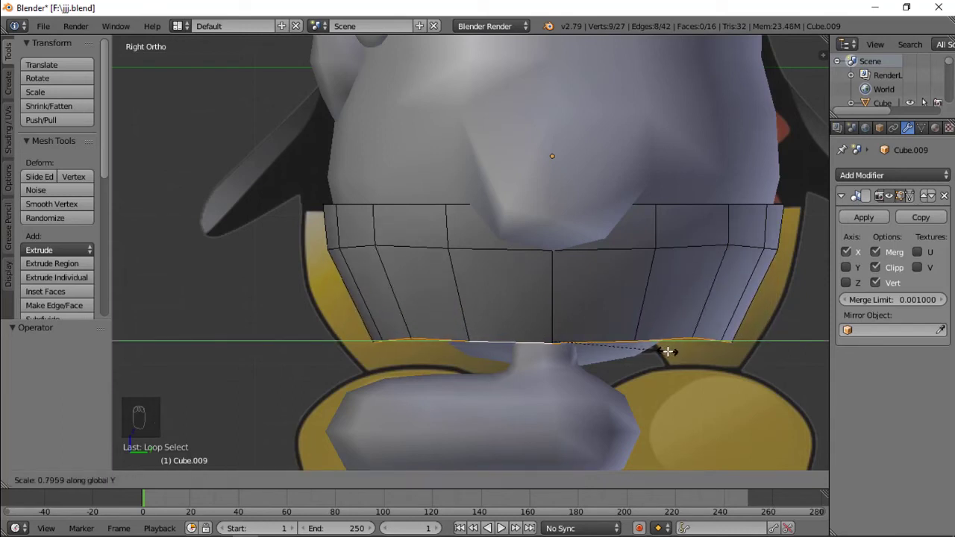
pyautogui.click(624, 376)
# - Select the six bottom rim edges above the leg, leaving out the centre ones, and extrude them 0.221 down along Z
pyautogui.moveTo(625, 377); pyautogui.dragTo(746, 341, button='middle')
pyautogui.rightClick(556, 325)
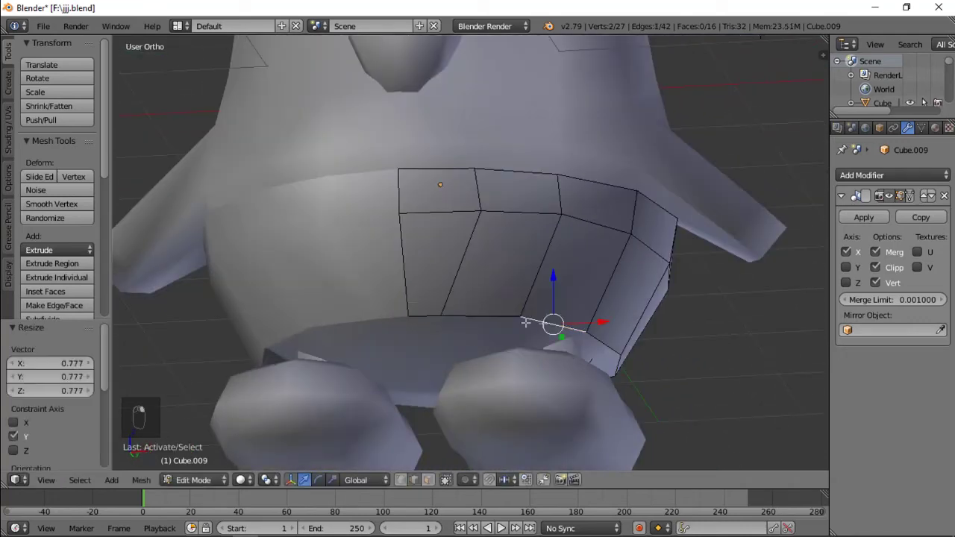
pyautogui.keyDown('shift'); pyautogui.rightClick(493, 318); pyautogui.keyUp('shift')
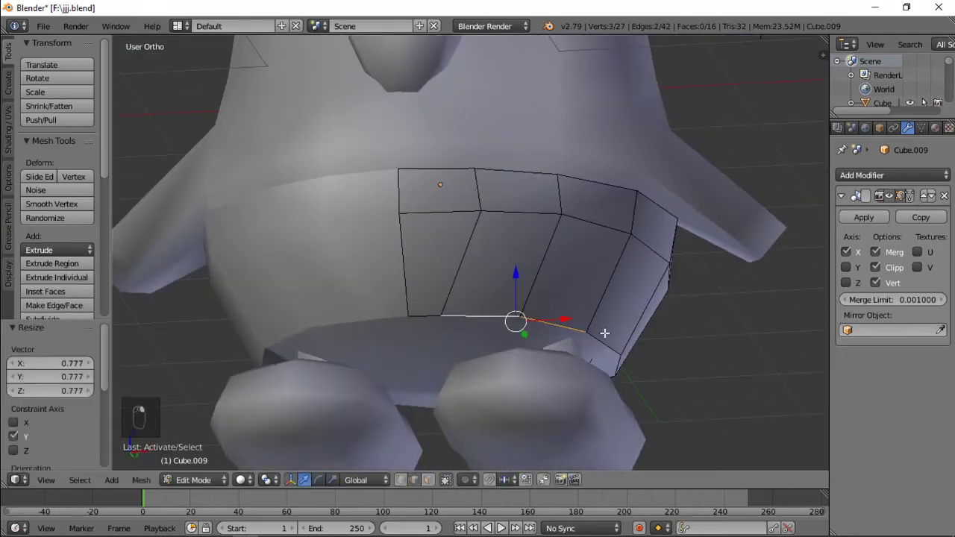
pyautogui.keyDown('shift'); pyautogui.rightClick(602, 334); pyautogui.keyUp('shift')
pyautogui.moveTo(674, 336)
pyautogui.mouseDown(button='middle')
pyautogui.moveTo(631, 316)
pyautogui.moveTo(688, 330)
pyautogui.mouseUp(button='middle')
pyautogui.keyDown('shift'); pyautogui.rightClick(612, 312); pyautogui.keyUp('shift')
pyautogui.keyDown('shift'); pyautogui.rightClick(660, 319); pyautogui.keyUp('shift')
pyautogui.keyDown('shift'); pyautogui.rightClick(668, 318); pyautogui.keyUp('shift')
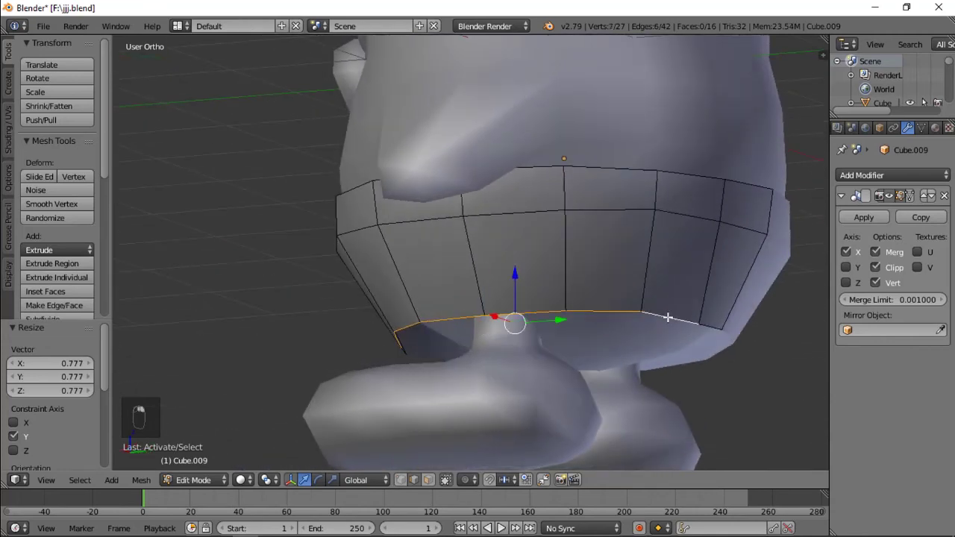
pyautogui.press('KP_1')
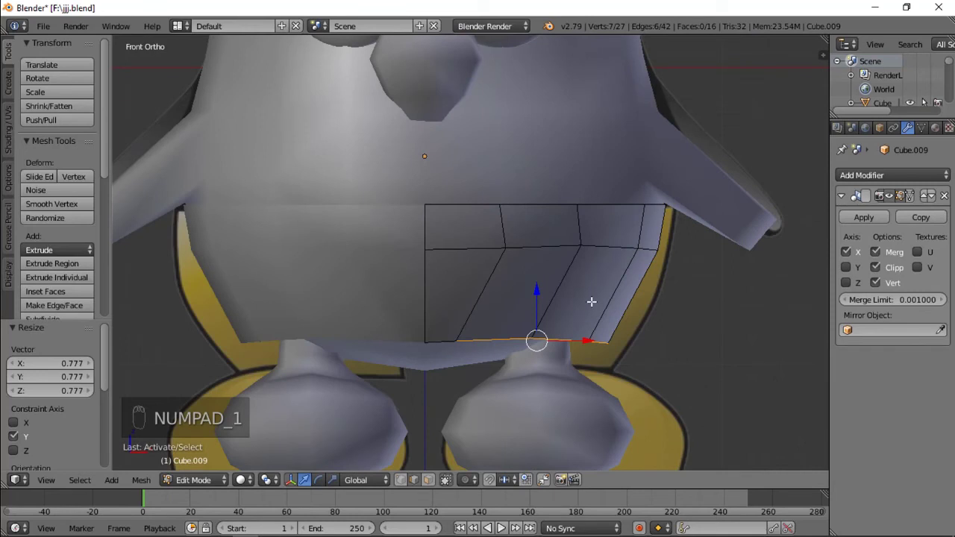
pyautogui.press('e')
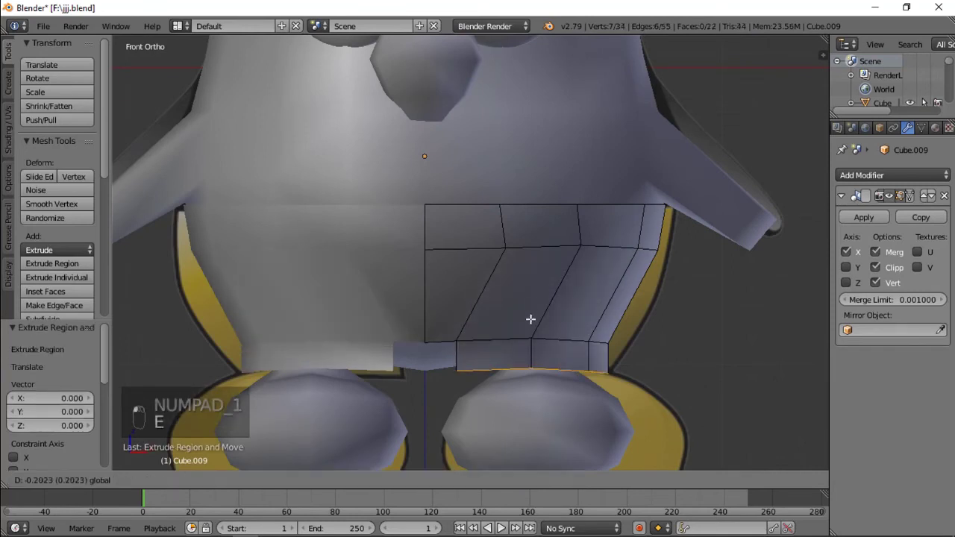
pyautogui.click(531, 319)
# - Move the trouser leg's two inner bottom vertices outward and up, the first by 0.085 X and 0.104 Z, and deselect everything in Object Mode
pyautogui.hotkey('ctrl', 'Tab')
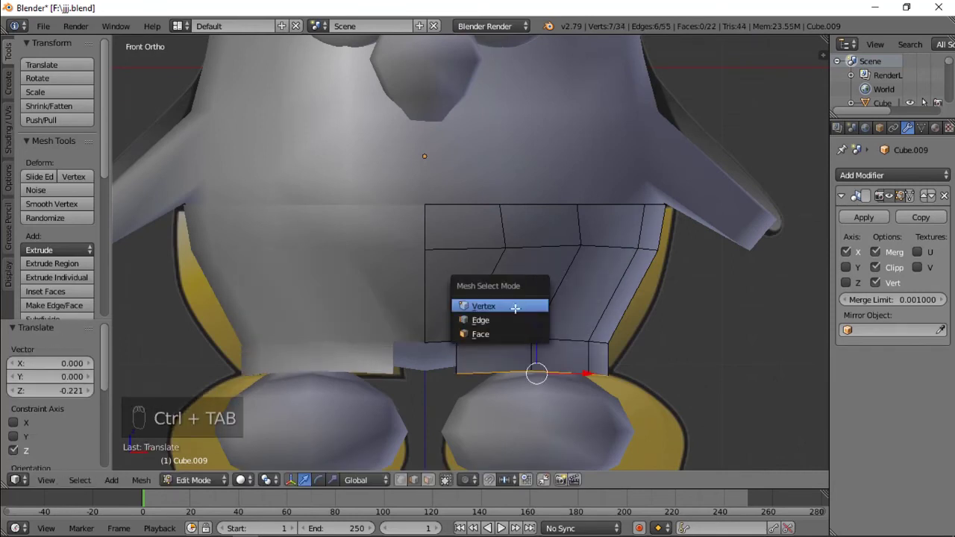
pyautogui.click(496, 306)
pyautogui.rightClick(453, 361)
pyautogui.press('g')
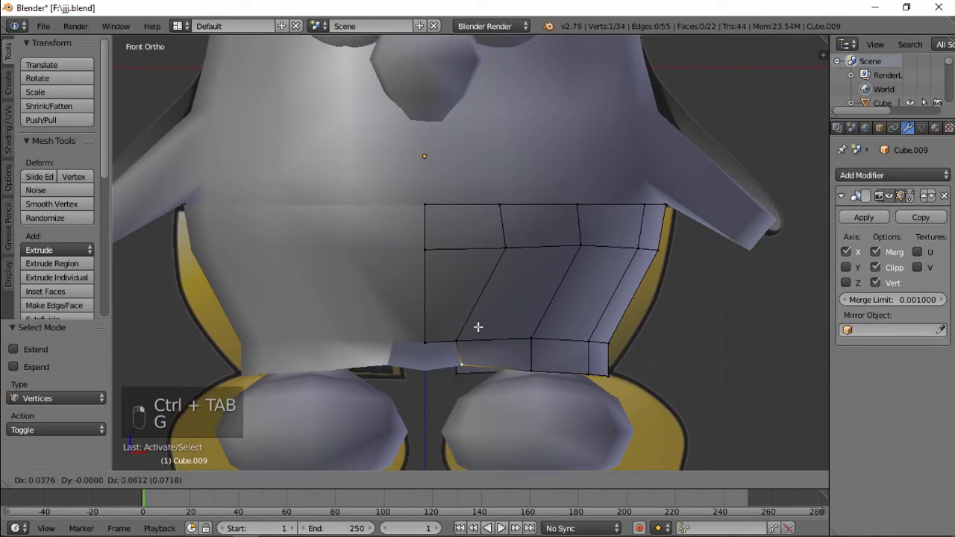
pyautogui.click(482, 326)
pyautogui.rightClick(455, 374)
pyautogui.press('g')
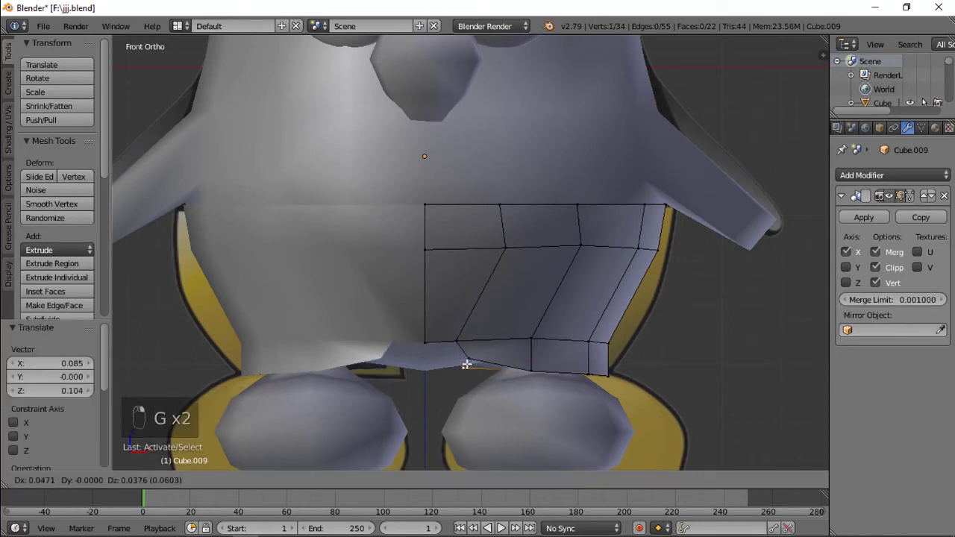
pyautogui.click(468, 359)
pyautogui.press('Tab')
pyautogui.scroll(-5, 496, 327)
pyautogui.press('a')
pyautogui.press('a')
pyautogui.moveTo(496, 327); pyautogui.dragTo(394, 342, button='middle')
# - Extrude the pants' upper edge loop in place and scale it down to 0.972
pyautogui.rightClick(422, 275)
pyautogui.scroll(4, 422, 274)
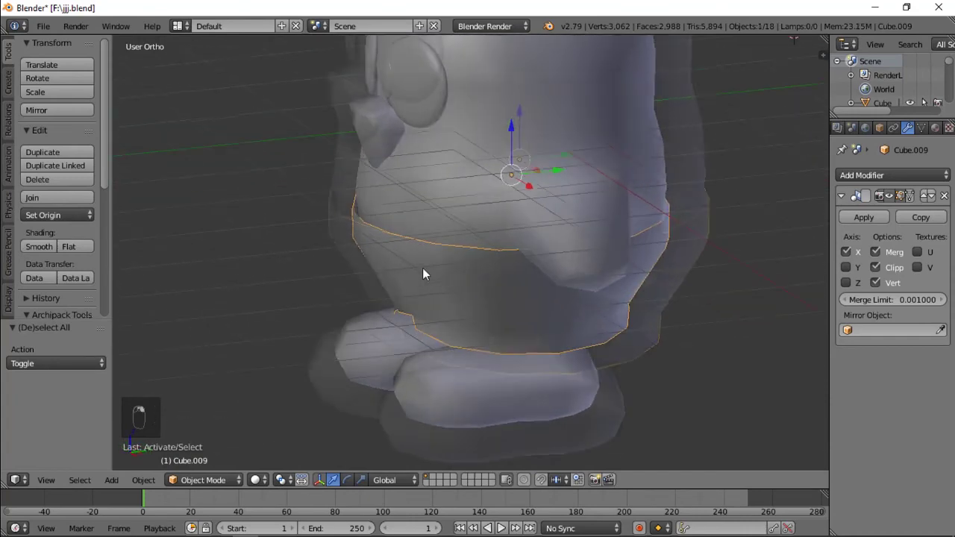
pyautogui.press('Tab')
pyautogui.keyDown('alt'); pyautogui.rightClick(414, 243); pyautogui.keyUp('alt')
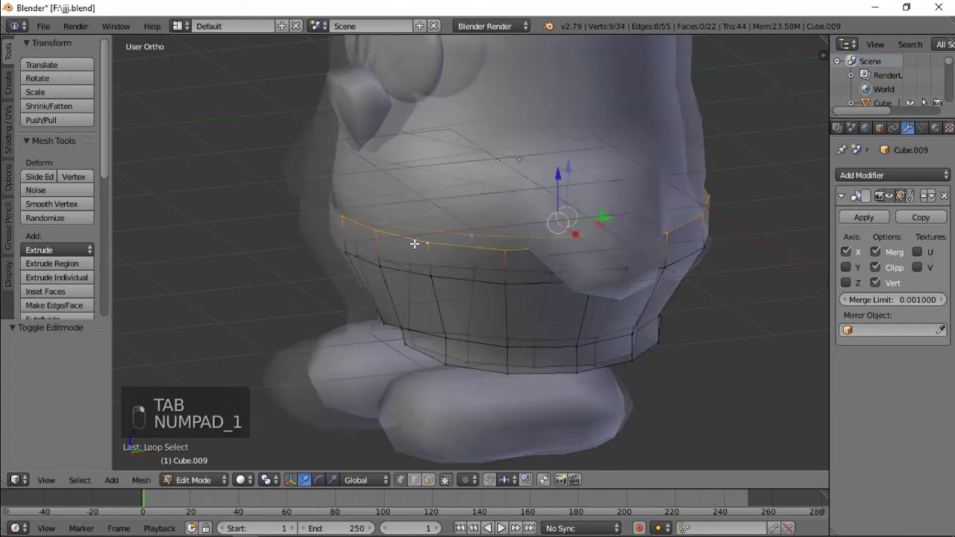
pyautogui.press('KP_1')
pyautogui.press('KP_3')
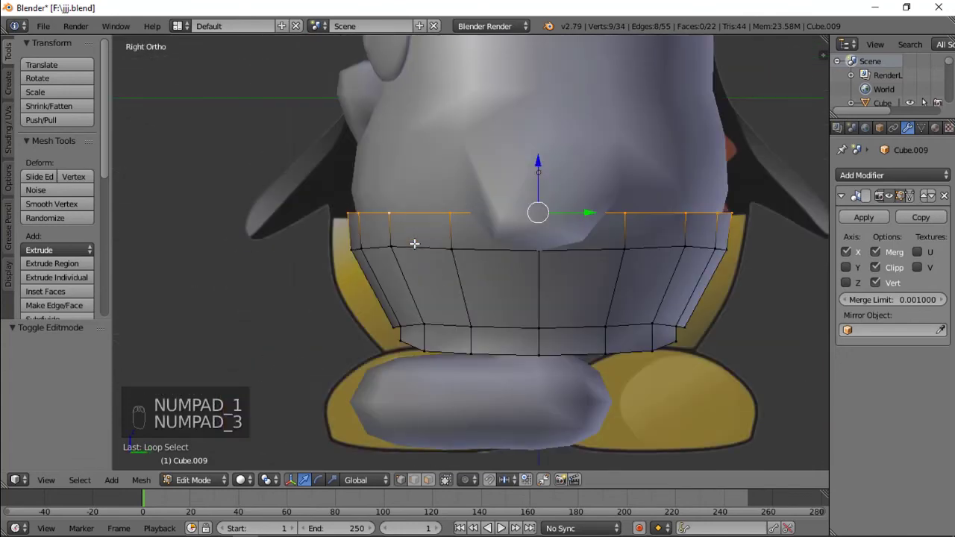
pyautogui.press('e')
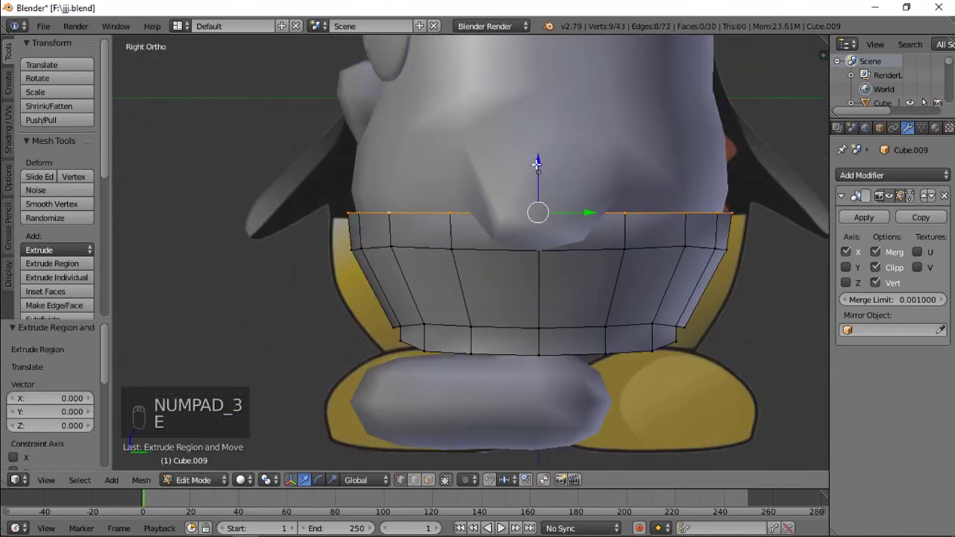
pyautogui.click(695, 215)
pyautogui.press('s')
pyautogui.click(728, 218)
# - Scale the new upper loop to about 1.025, extrude it again in place and resize that loop to form the waistband lip
pyautogui.moveTo(642, 222); pyautogui.dragTo(526, 258, button='middle')
pyautogui.scroll(2, 567, 222)
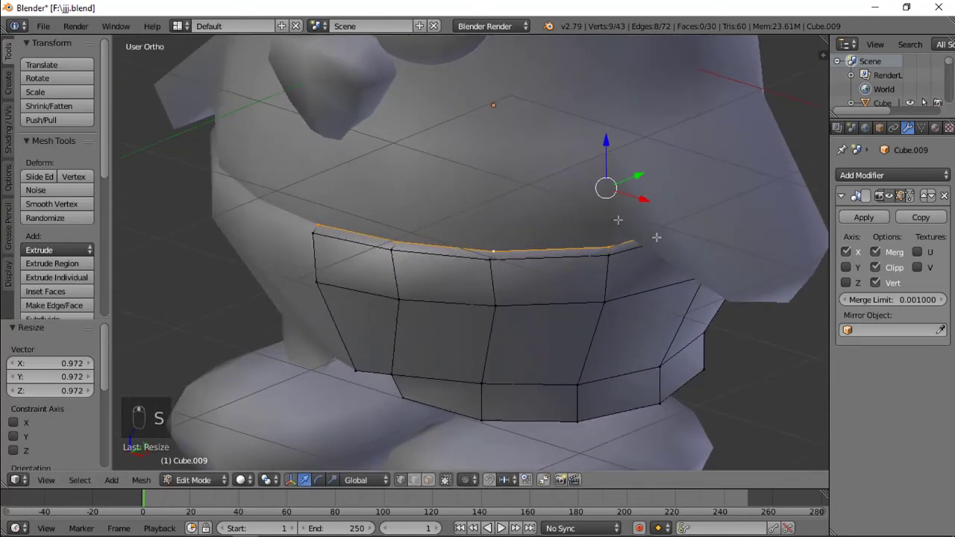
pyautogui.press('s')
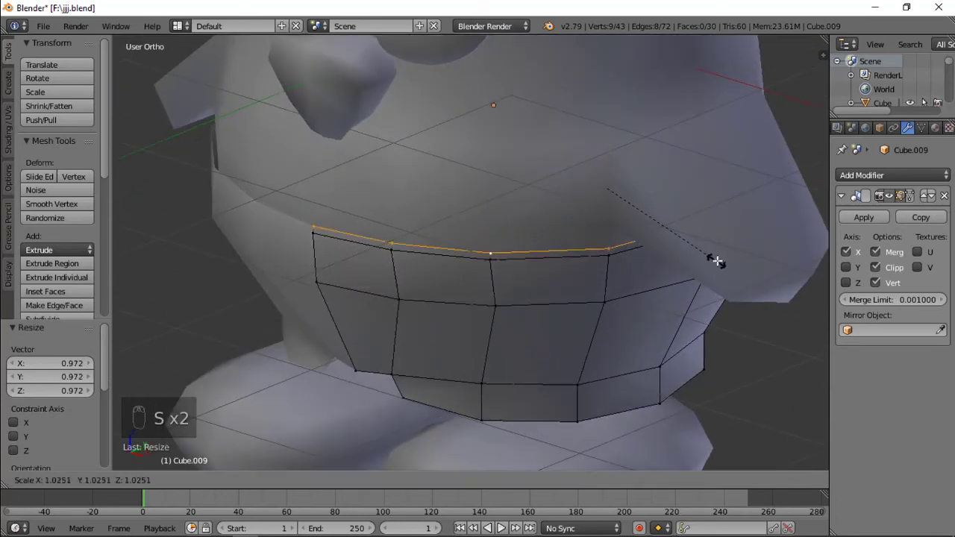
pyautogui.click(715, 259)
pyautogui.press('e')
pyautogui.rightClick(714, 260)
pyautogui.press('s')
pyautogui.click(720, 282)
# - Leave Edit Mode, deselect everything and compare the pants with the reference image in front wireframe and solid views
pyautogui.press('Tab')
pyautogui.scroll(-5, 515, 287)
pyautogui.press('a')
pyautogui.press('a')
pyautogui.moveTo(507, 279); pyautogui.dragTo(553, 264, button='middle')
pyautogui.scroll(-3, 463, 282)
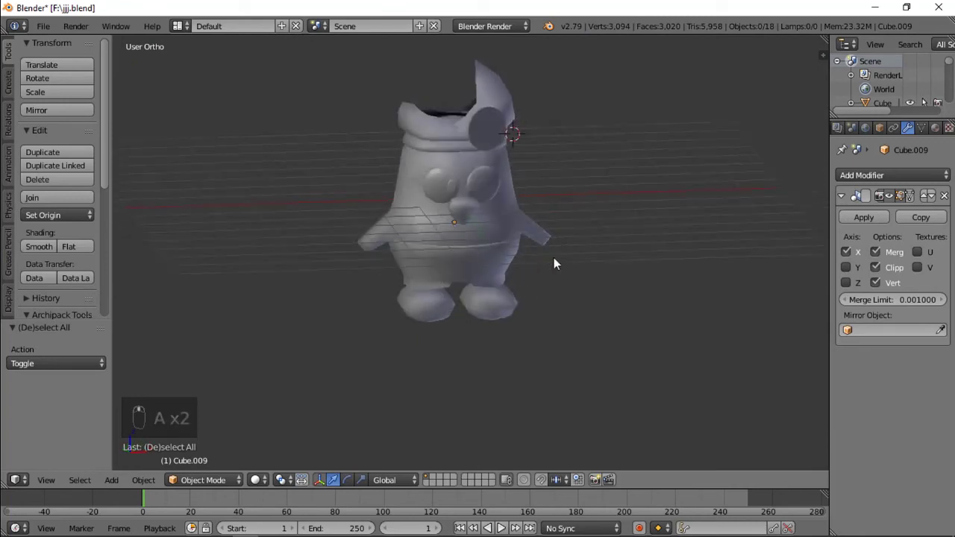
pyautogui.scroll(3, 529, 266)
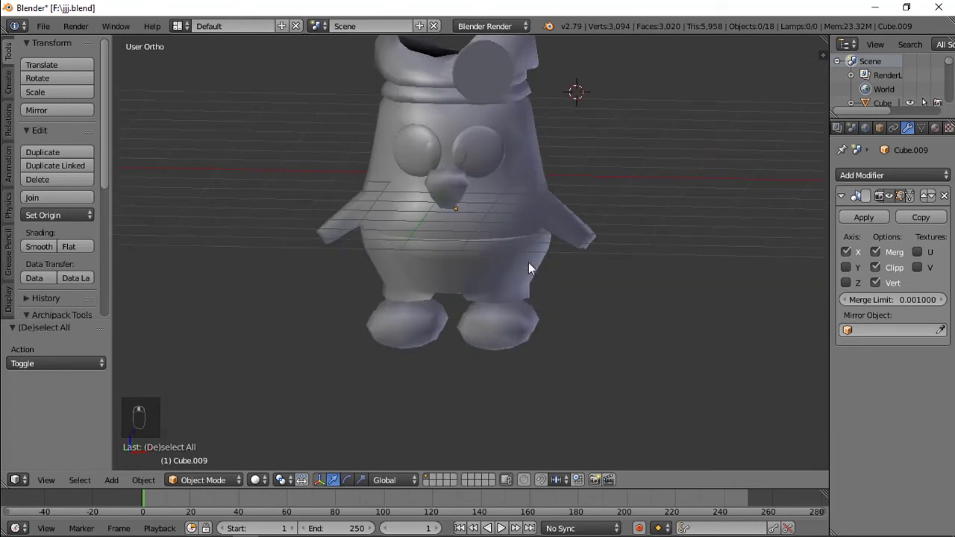
pyautogui.press('KP_1')
pyautogui.press('z')
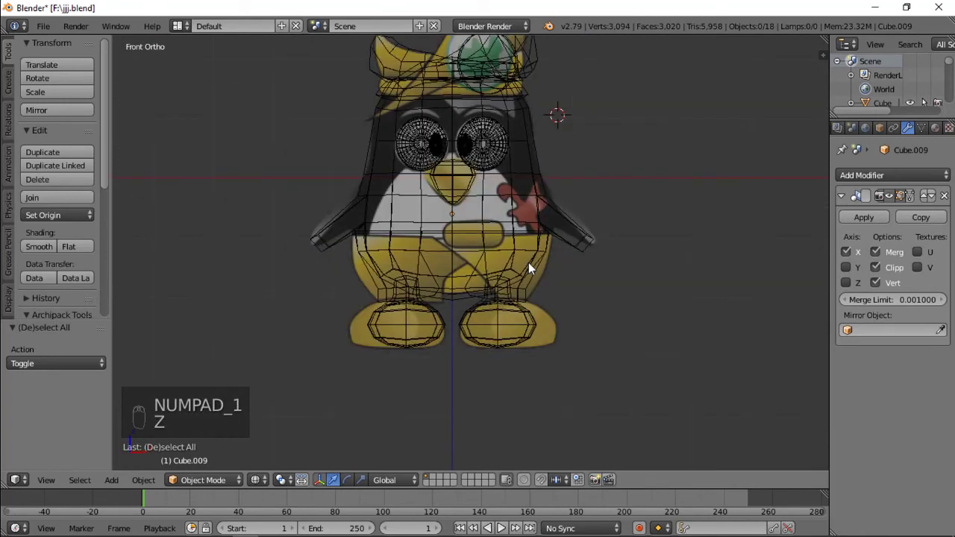
pyautogui.press('z')
pyautogui.scroll(3, 529, 262)
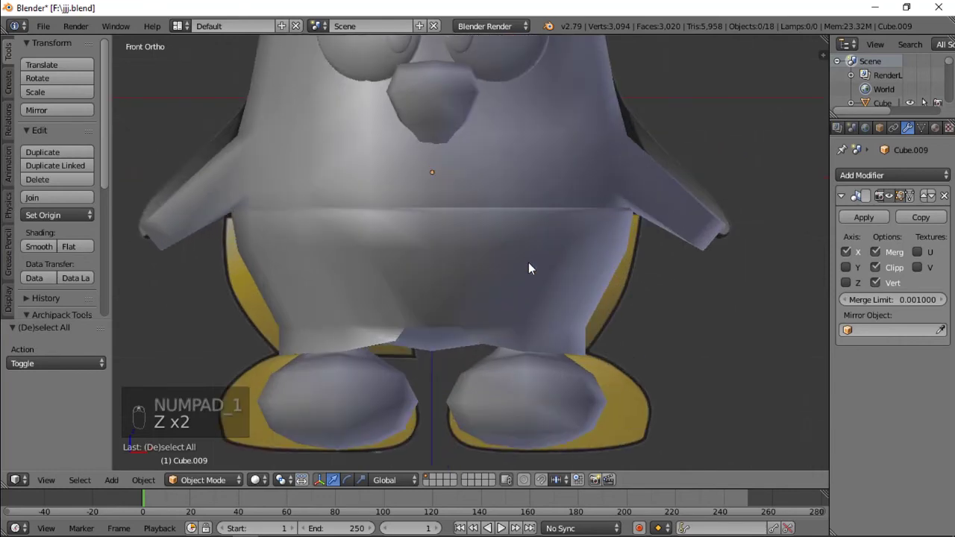
# - Add a 32-vertex cylinder mesh with radius 1 and depth 2
pyautogui.moveTo(528, 261); pyautogui.dragTo(452, 292, button='middle')
pyautogui.scroll(1, 452, 291)
pyautogui.hotkey('shift', 'a')
pyautogui.moveTo(468, 294)
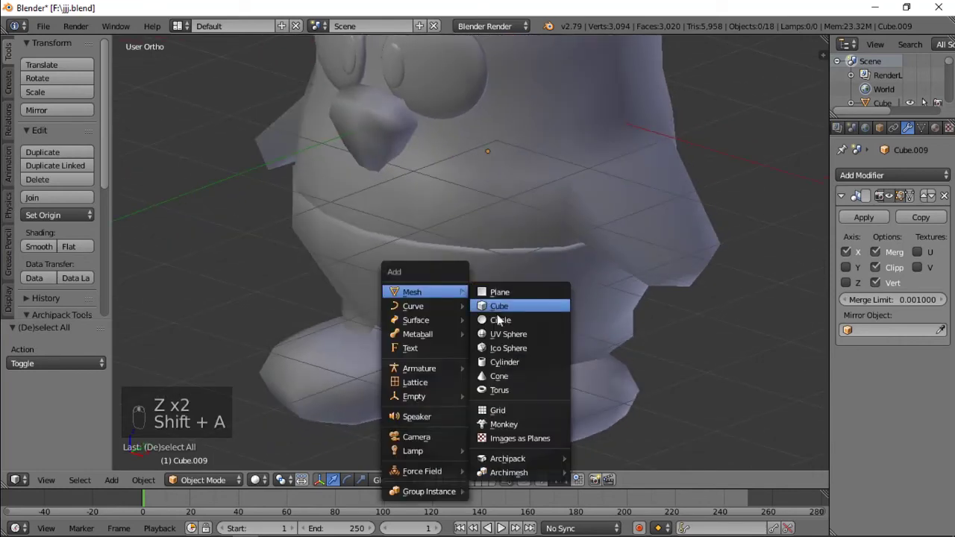
pyautogui.click(504, 362)
pyautogui.scroll(-3, 705, 224)
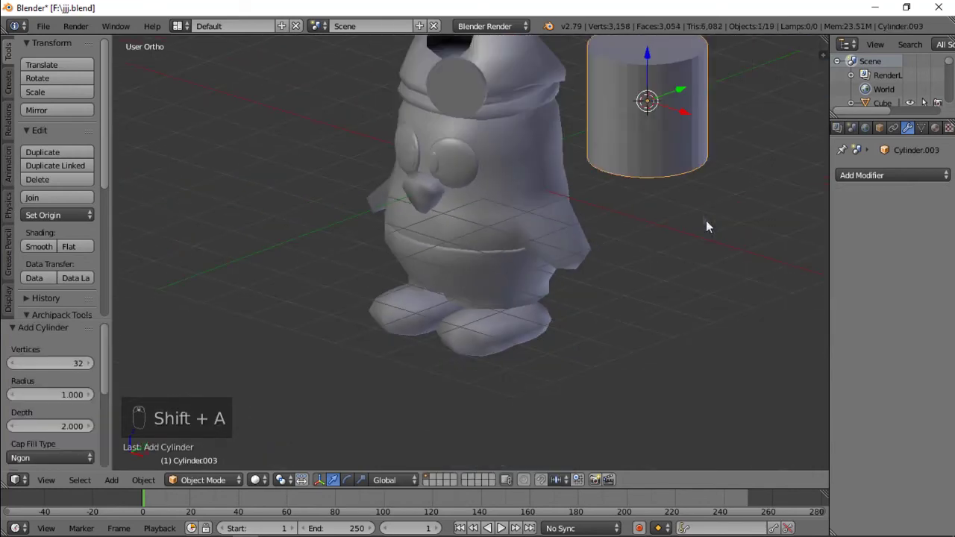
pyautogui.scroll(-1, 655, 150)
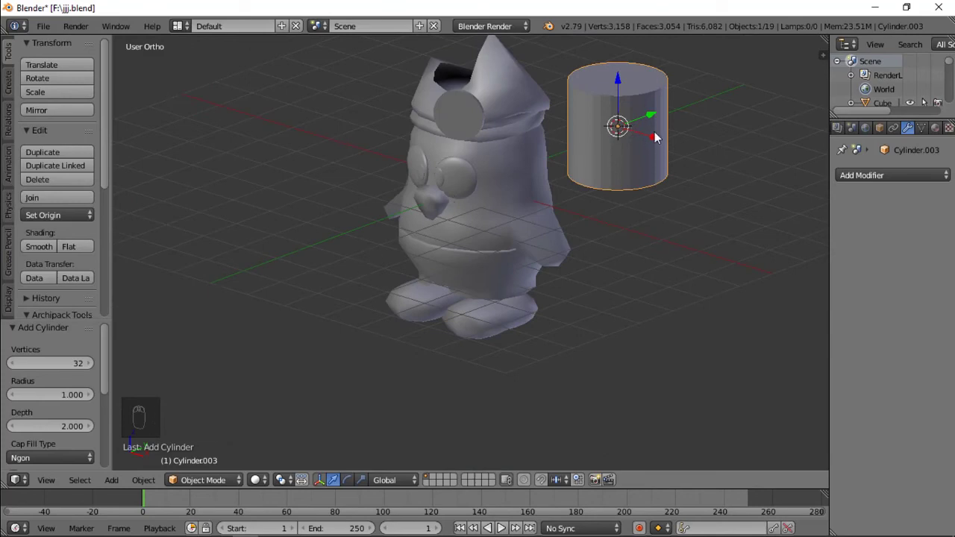
# - In face select mode, extrude the cylinder's top face up by 0.477 and scale it to 0.395
pyautogui.press('Tab')
pyautogui.hotkey('ctrl', 'Tab')
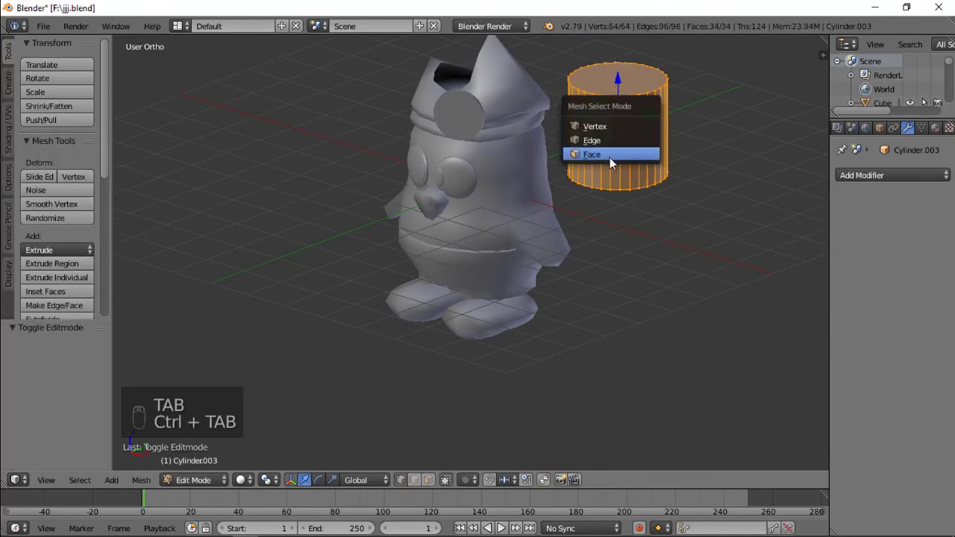
pyautogui.click(610, 157)
pyautogui.rightClick(627, 76)
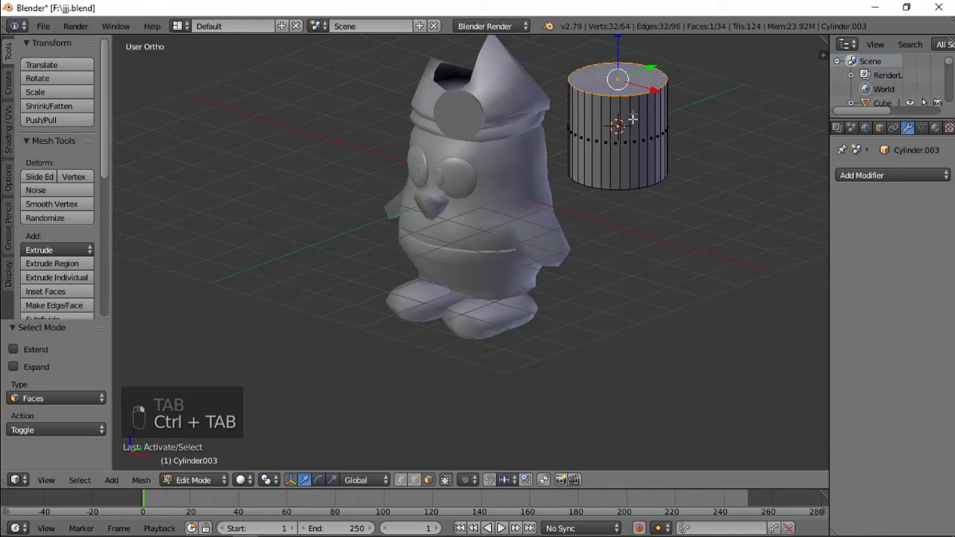
pyautogui.press('e')
pyautogui.click(634, 96)
pyautogui.press('s')
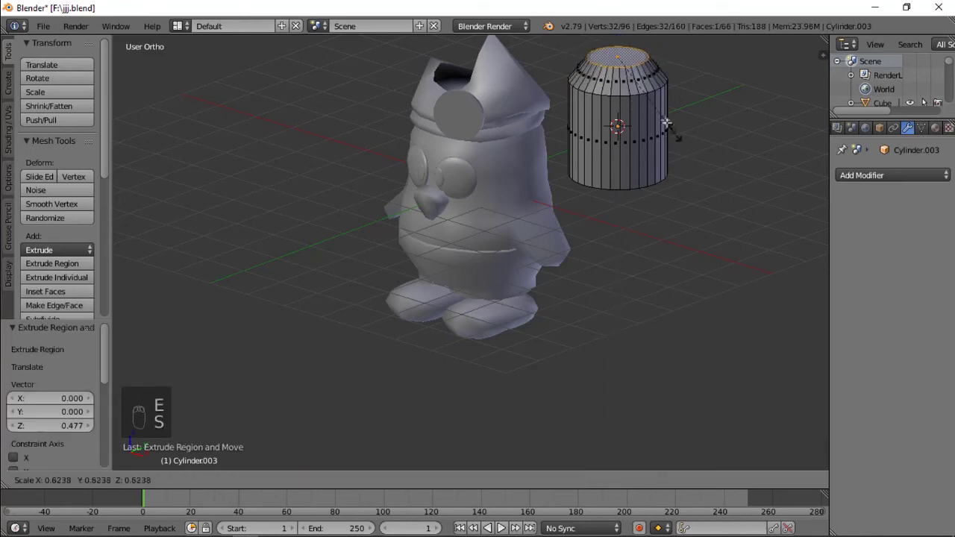
pyautogui.click(660, 114)
# - Extrude the cylinder's bottom face outward by about 0.33 and scale it down to form a tapered end
pyautogui.moveTo(641, 195); pyautogui.dragTo(611, 230, button='middle')
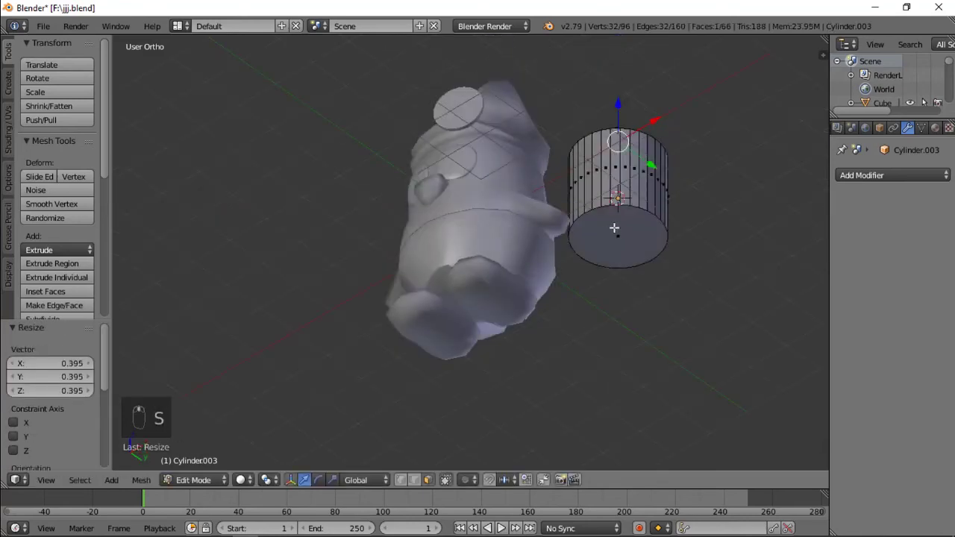
pyautogui.rightClick(611, 230)
pyautogui.press('e')
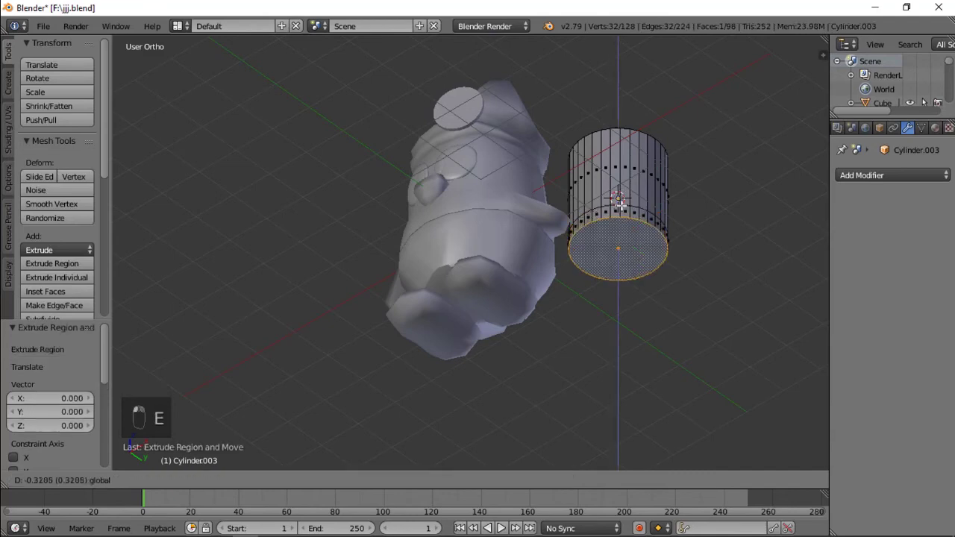
pyautogui.click(622, 206)
pyautogui.press('s')
pyautogui.click(655, 214)
# - Add a centred loop cut on the bottom taper and scale it to 1.226 to round that end
pyautogui.hotkey('ctrl', 'r')
pyautogui.click(654, 216)
pyautogui.rightClick(654, 216)
pyautogui.press('s')
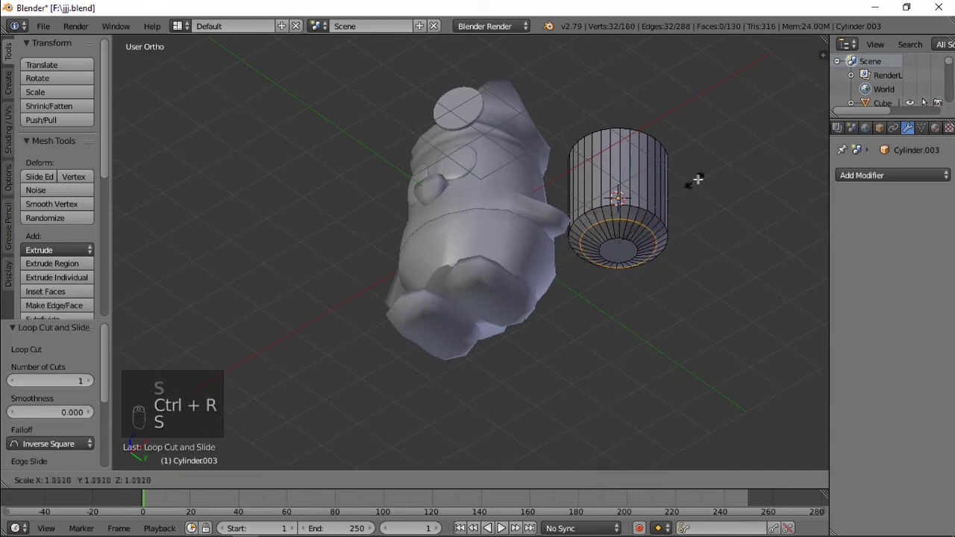
pyautogui.click(704, 179)
# - Add a centred loop cut on the top taper, scale it outward to round that end, and leave Edit Mode
pyautogui.moveTo(704, 179); pyautogui.dragTo(640, 133, button='middle')
pyautogui.hotkey('ctrl', 'e')
pyautogui.hotkey('ctrl', 'r')
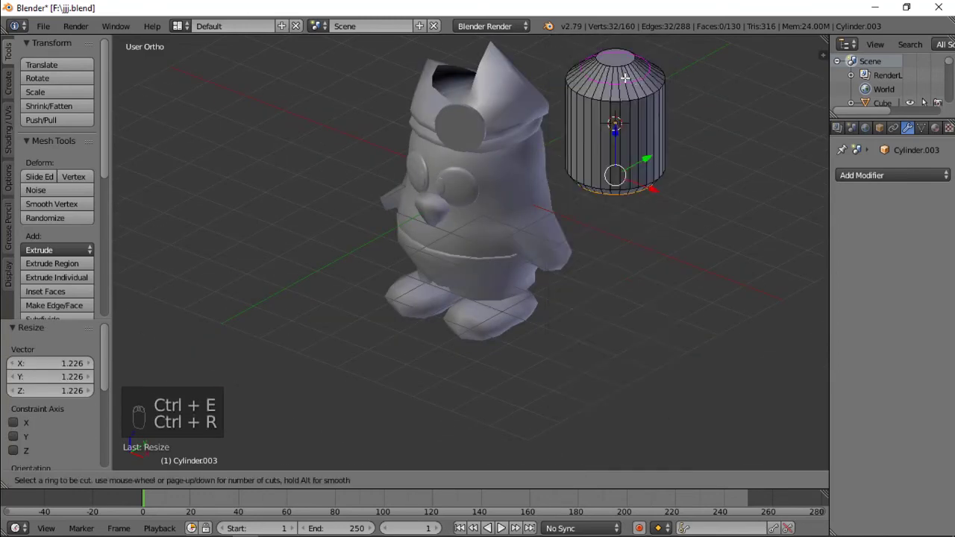
pyautogui.click(625, 77)
pyautogui.rightClick(625, 77)
pyautogui.press('s')
pyautogui.click(693, 123)
pyautogui.press('Tab')
# - Try to scale the rounded cylinder along the Z axis and undo it
pyautogui.scroll(-3, 670, 209)
pyautogui.moveTo(670, 207); pyautogui.dragTo(604, 164, button='middle')
pyautogui.press('s')
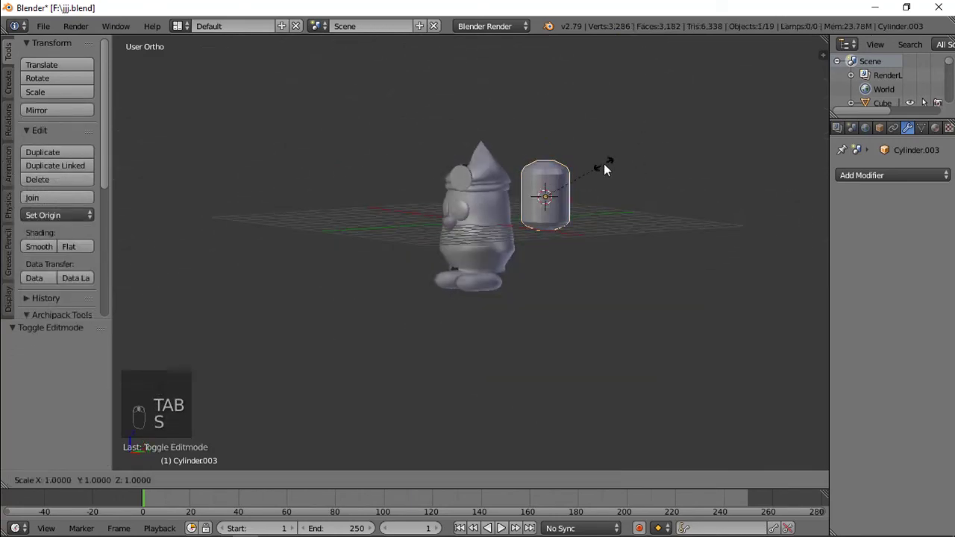
pyautogui.press('z')
pyautogui.click(642, 161)
pyautogui.hotkey('ctrl', 'z')
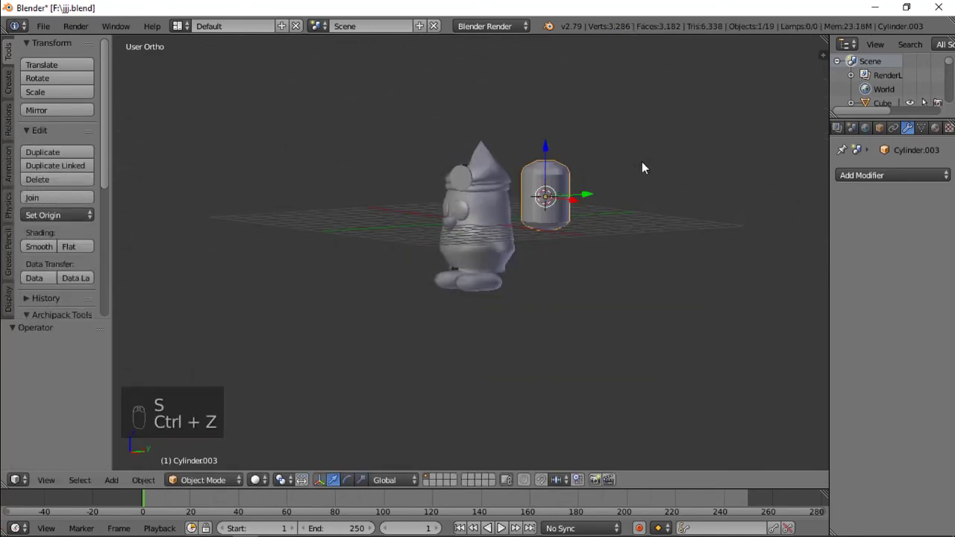
# - Rotate the cylinder 90° about Y and move it by -1.278 X and -1.991 Z in front wireframe view
pyautogui.write('ry')
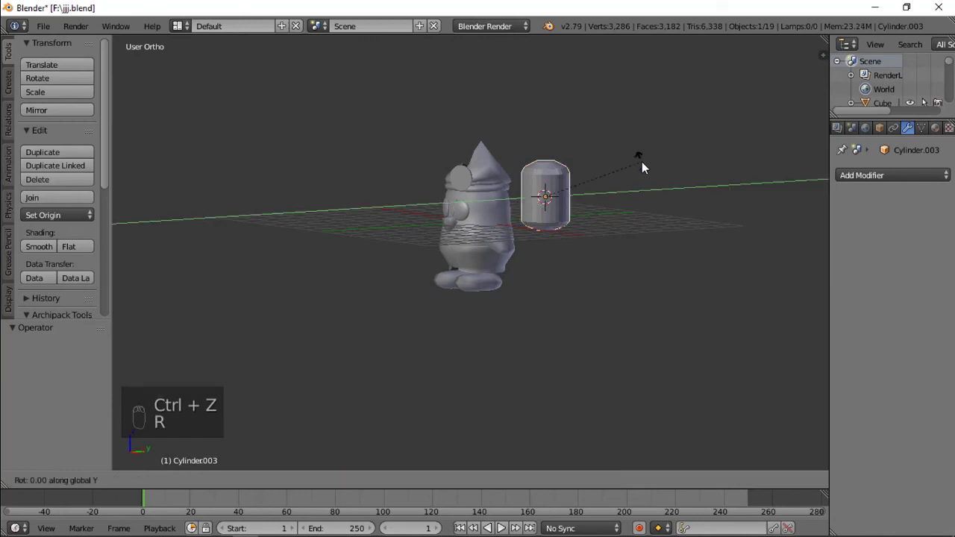
pyautogui.write('90')
pyautogui.click(641, 162)
pyautogui.press('KP_1')
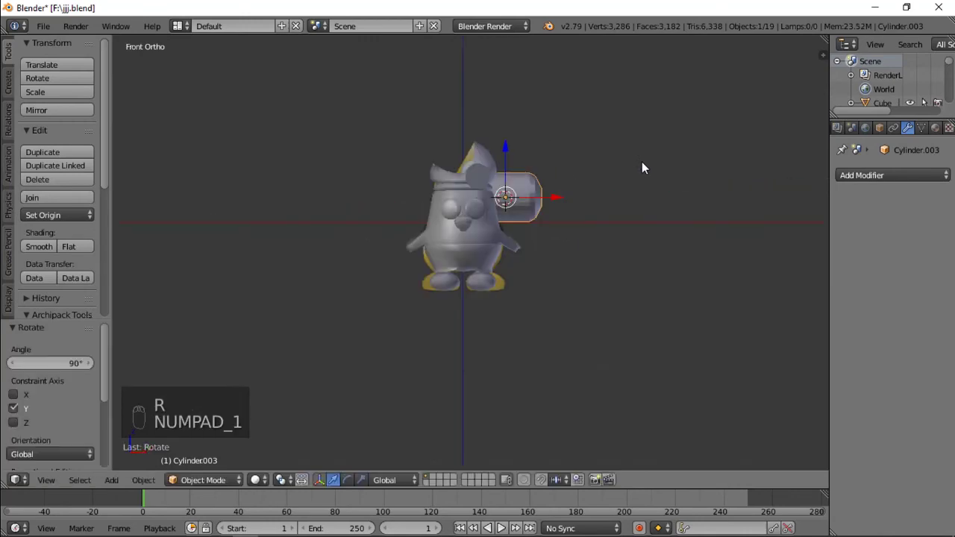
pyautogui.press('z')
pyautogui.scroll(6, 641, 162)
pyautogui.press('g')
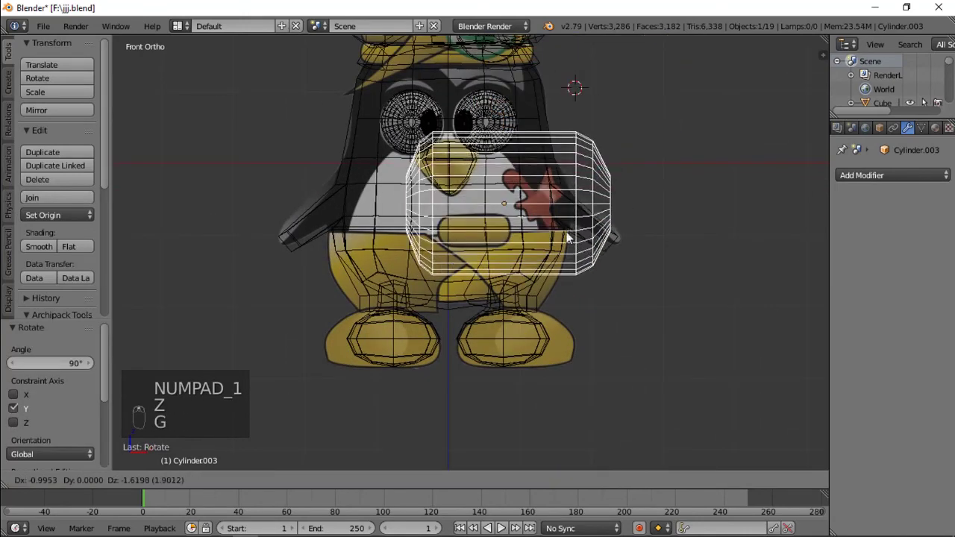
pyautogui.click(579, 250)
# - Scale the cylinder down and position it over the yellow belt roll in the reference image
pyautogui.press('s')
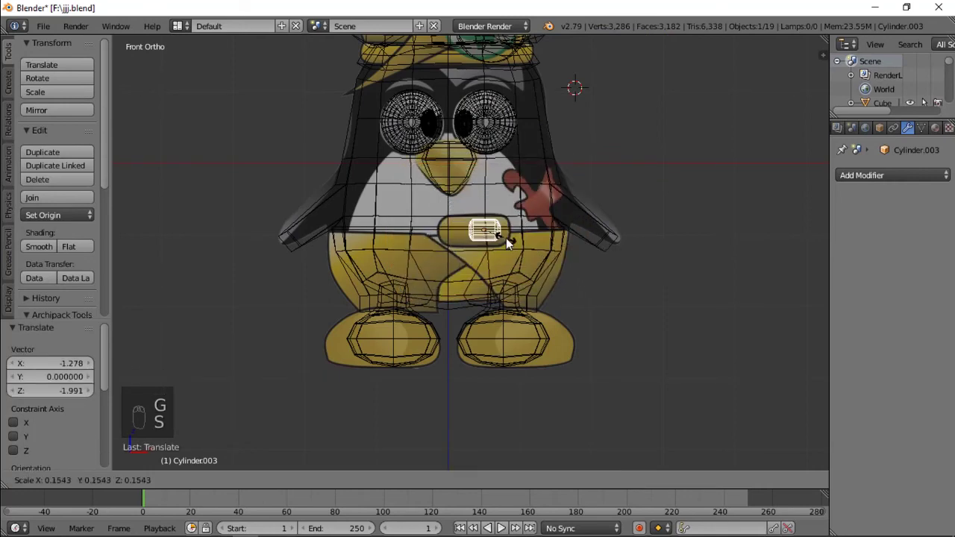
pyautogui.click(506, 238)
pyautogui.scroll(3, 596, 216)
pyautogui.press('g')
pyautogui.press('s')
pyautogui.press('g')
pyautogui.click(604, 216)
pyautogui.press('s')
pyautogui.click(612, 219)
# - Select the faces of the cylinder's right end in Edit Mode and move them 0.203 along X
pyautogui.press('Tab')
pyautogui.press('a')
pyautogui.press('a')
pyautogui.hotkey('ctrl', 'Tab')
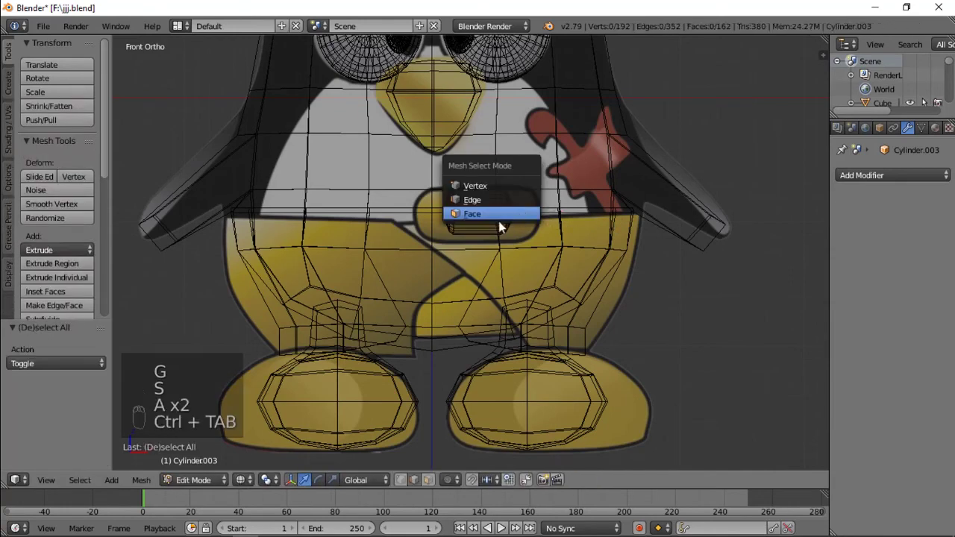
pyautogui.click(501, 218)
pyautogui.press('b')
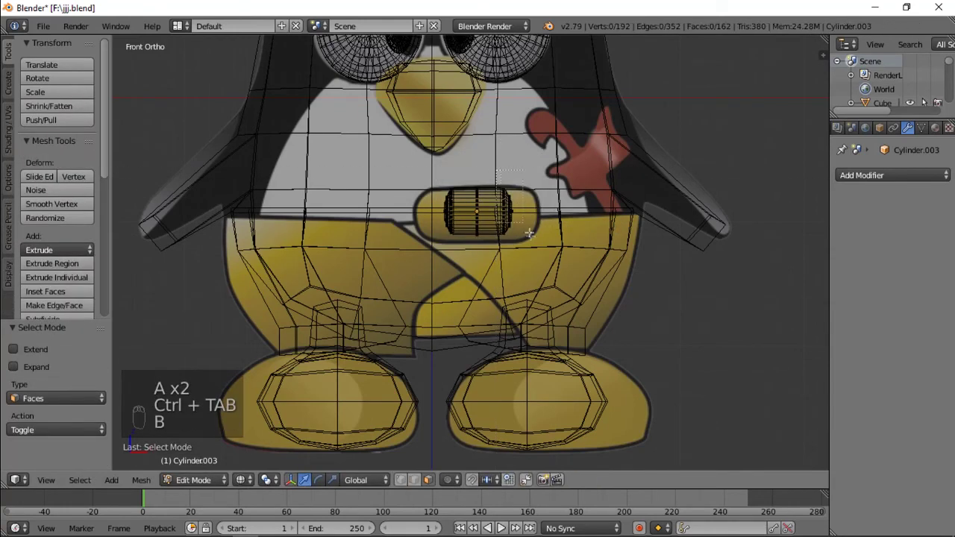
pyautogui.moveTo(495, 182); pyautogui.dragTo(546, 248)
pyautogui.moveTo(553, 212); pyautogui.dragTo(573, 212)
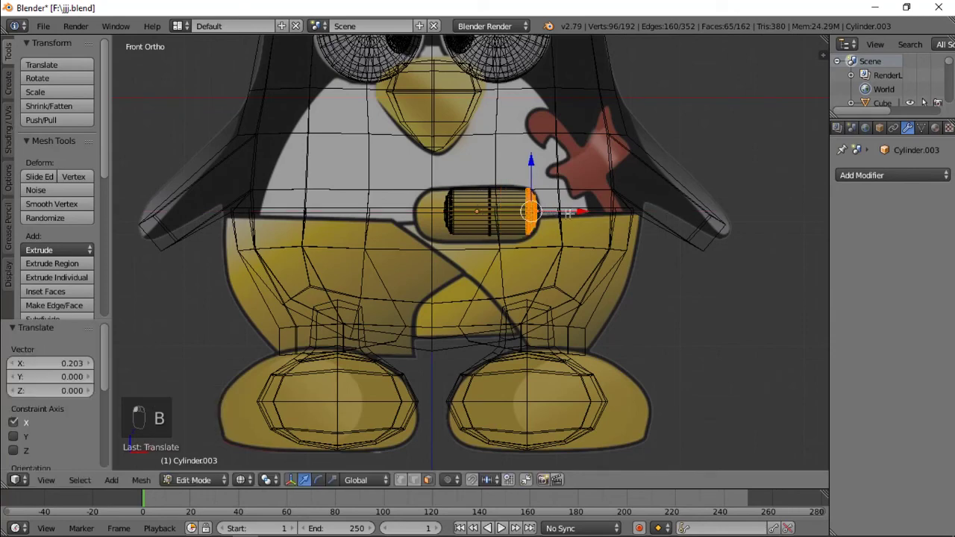
# - Move the faces of the cylinder's left end outward along X to match the reference, and leave Edit Mode
pyautogui.press('a')
pyautogui.press('b')
pyautogui.moveTo(418, 169); pyautogui.dragTo(457, 251)
pyautogui.moveTo(482, 211); pyautogui.dragTo(452, 214)
pyautogui.press('Tab')
# - Move the cylinder -3.824 along Y to place it in front of the penguin's waist
pyautogui.press('z')
pyautogui.moveTo(453, 214); pyautogui.dragTo(415, 246, button='middle')
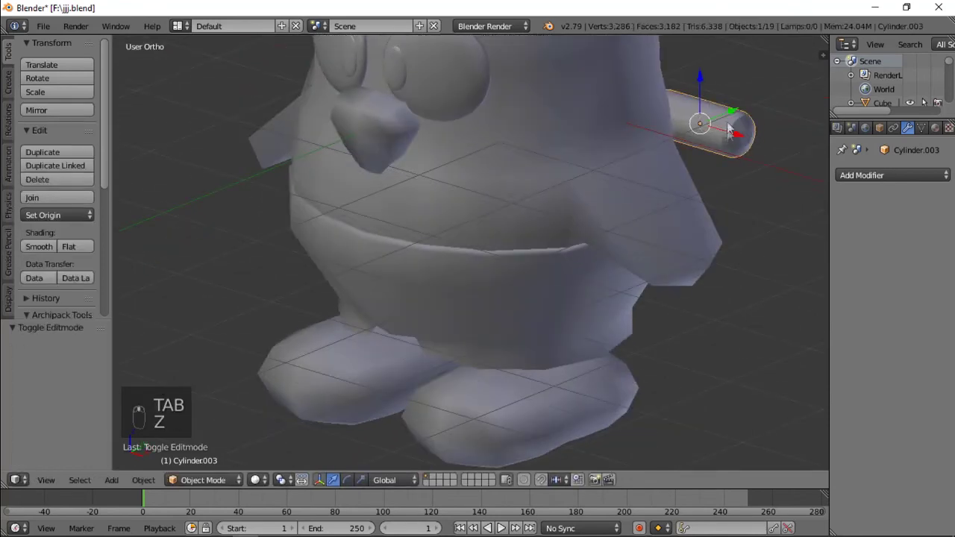
pyautogui.moveTo(699, 127); pyautogui.dragTo(423, 237)
pyautogui.press('KP_1')
pyautogui.press('KP_3')
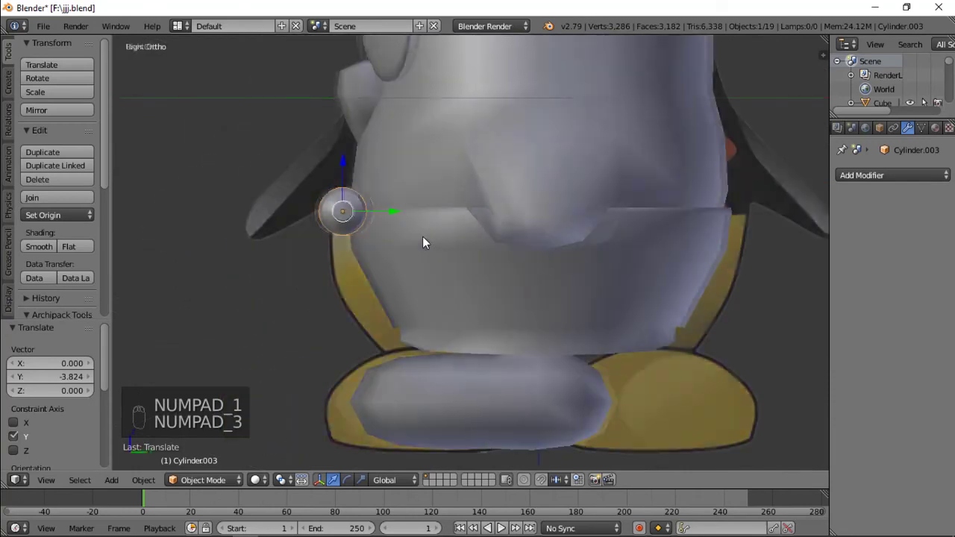
# - Shift the cylinder -0.267 along X on the waistband and deselect everything
pyautogui.moveTo(364, 256); pyautogui.dragTo(465, 313, button='middle')
pyautogui.scroll(5, 526, 339)
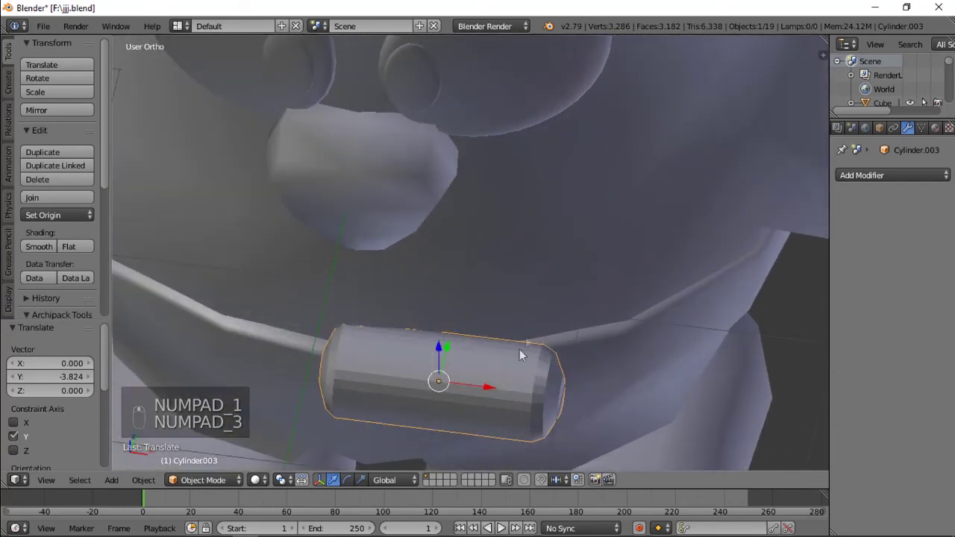
pyautogui.scroll(-2, 463, 392)
pyautogui.moveTo(450, 390); pyautogui.dragTo(420, 390, button='middle')
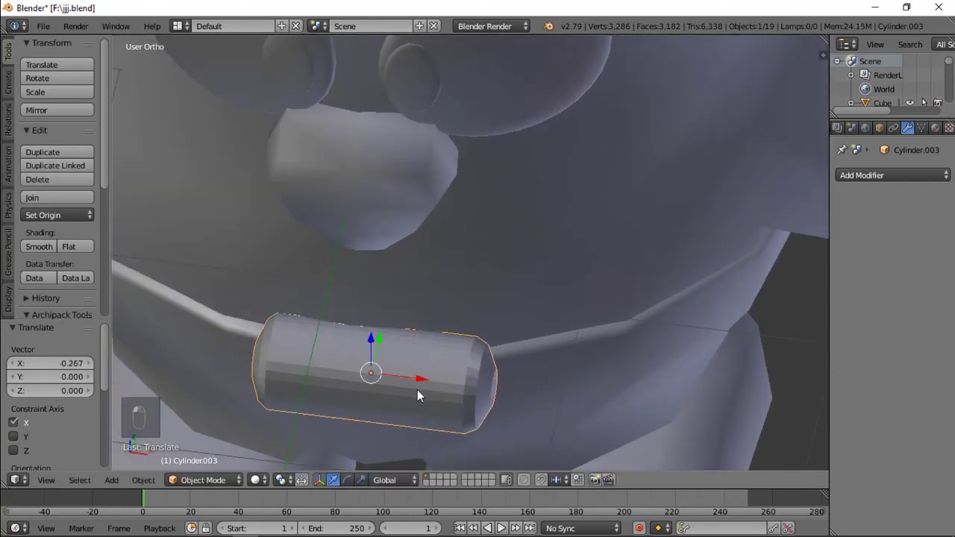
pyautogui.press('a')
pyautogui.scroll(-4, 521, 285)
pyautogui.moveTo(521, 285); pyautogui.dragTo(566, 188, button='middle')
pyautogui.press('KP_1')
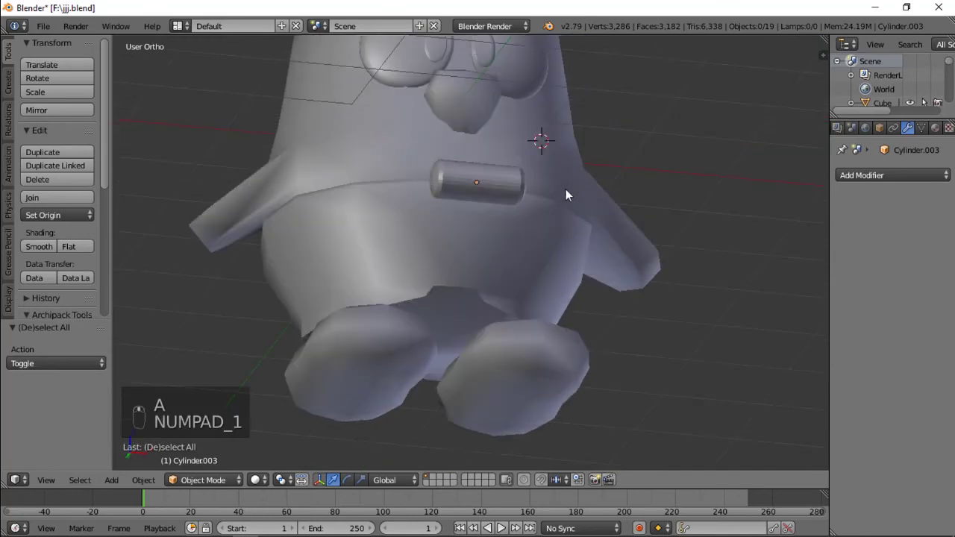
# - Reselect the belt cylinder, move it closer to the waistband and shift it -0.085 along X
pyautogui.press('z')
pyautogui.rightClick(496, 235)
pyautogui.rightClick(497, 237)
pyautogui.moveTo(497, 237); pyautogui.dragTo(425, 286, button='middle')
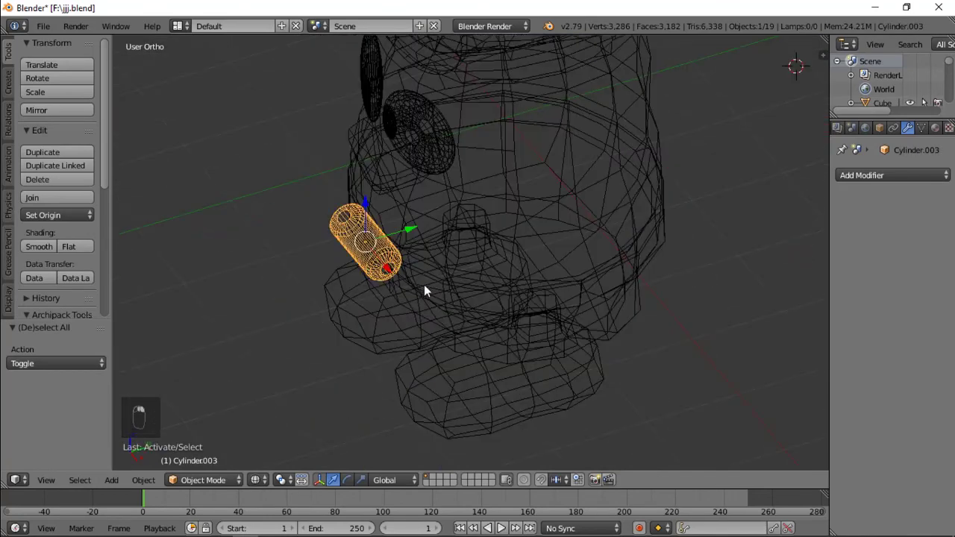
pyautogui.press('z')
pyautogui.moveTo(386, 267); pyautogui.dragTo(432, 238)
pyautogui.moveTo(432, 238); pyautogui.dragTo(539, 273, button='middle')
pyautogui.moveTo(529, 276); pyautogui.dragTo(561, 254)
# - Rotate the belt cylinder slightly about Z to follow the waist and move it 0.257 along X
pyautogui.press('r')
pyautogui.press('z')
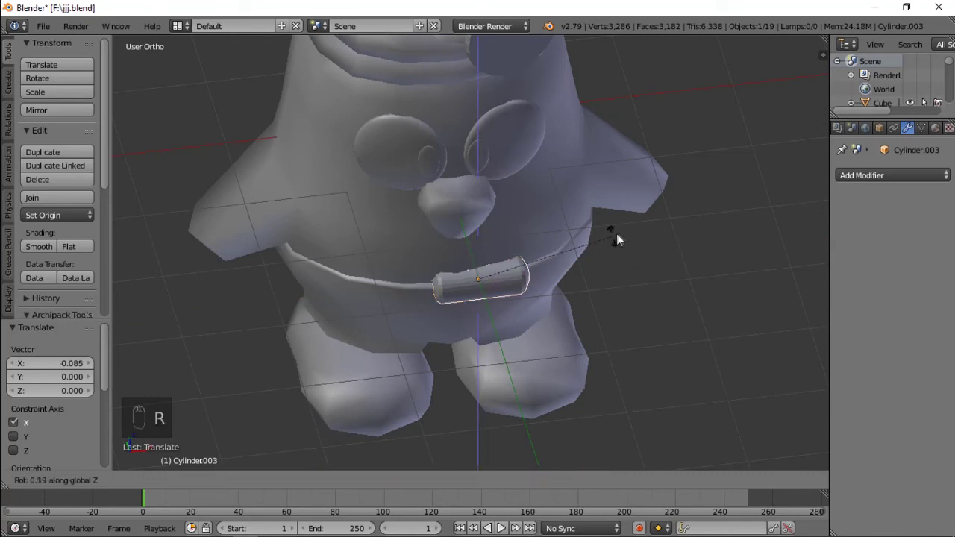
pyautogui.click(625, 219)
pyautogui.moveTo(525, 273); pyautogui.dragTo(548, 270)
# - Fine-tune the belt cylinder's Z rotation, nudge it along Y against the waistband, and deselect everything
pyautogui.moveTo(549, 271); pyautogui.dragTo(486, 275, button='middle')
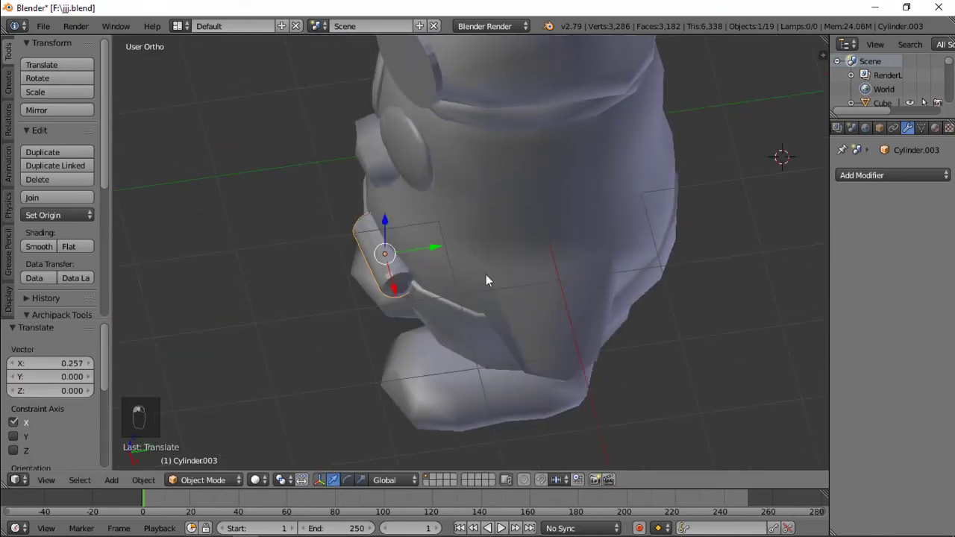
pyautogui.press('r')
pyautogui.press('z')
pyautogui.click(495, 261)
pyautogui.moveTo(439, 253); pyautogui.dragTo(437, 250)
pyautogui.press('a')
pyautogui.scroll(-5, 448, 246)
pyautogui.moveTo(485, 224); pyautogui.dragTo(584, 183, button='middle')
pyautogui.scroll(6, 505, 225)
pyautogui.moveTo(458, 238); pyautogui.dragTo(546, 267, button='middle')
pyautogui.scroll(-4, 462, 282)
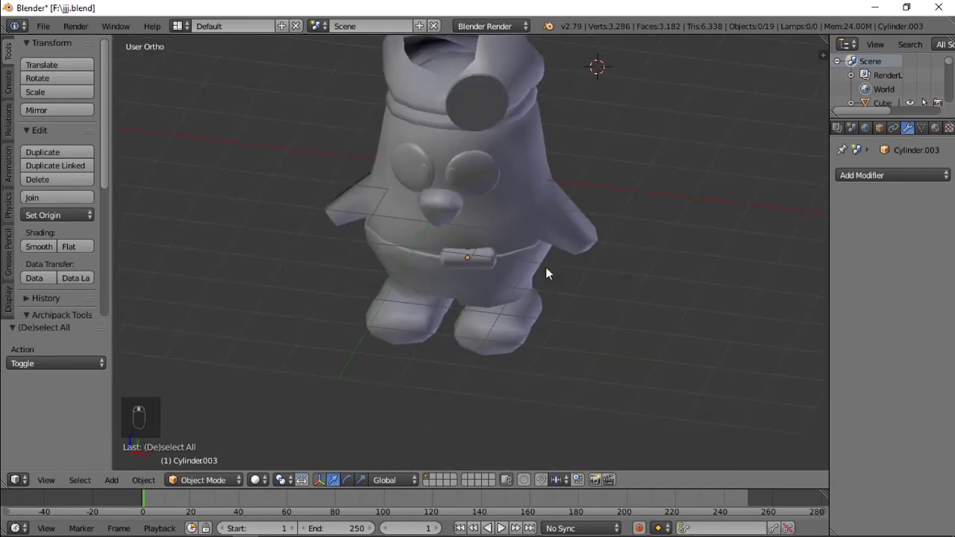
# - Add a plane with radius 1 in front wireframe view and rotate it 90° about X
pyautogui.press('KP_1')
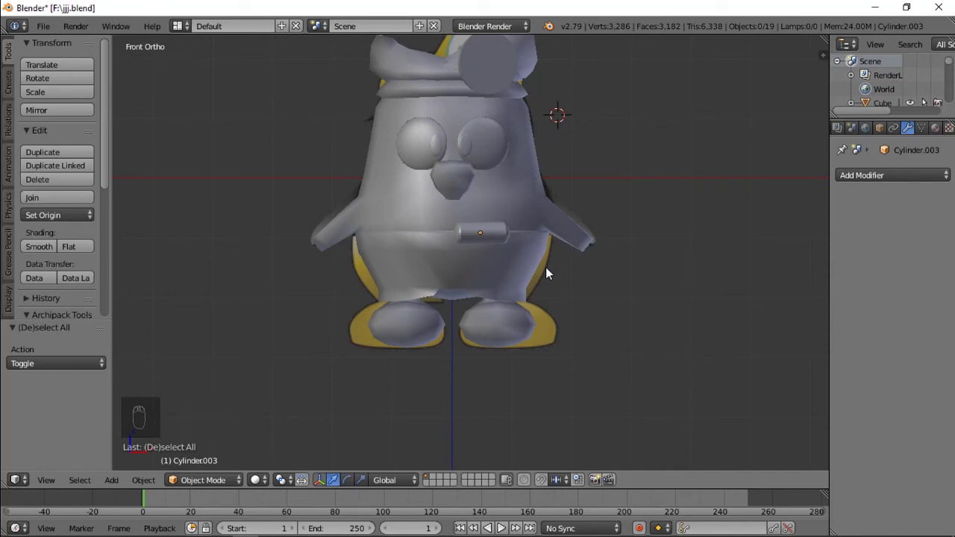
pyautogui.scroll(5, 545, 267)
pyautogui.press('z')
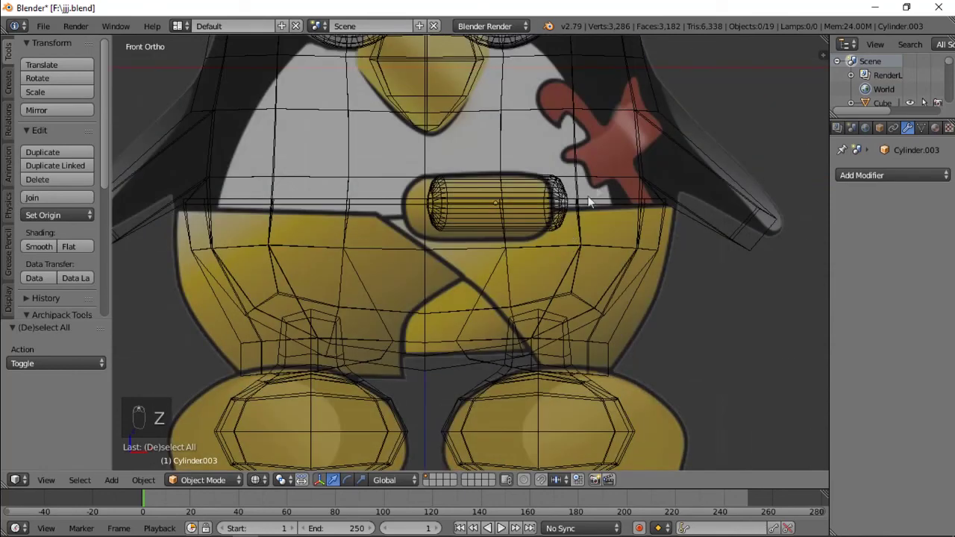
pyautogui.keyDown('shift'); pyautogui.moveTo(598, 130); pyautogui.dragTo(558, 189, button='middle'); pyautogui.keyUp('shift')
pyautogui.hotkey('shift', 'a')
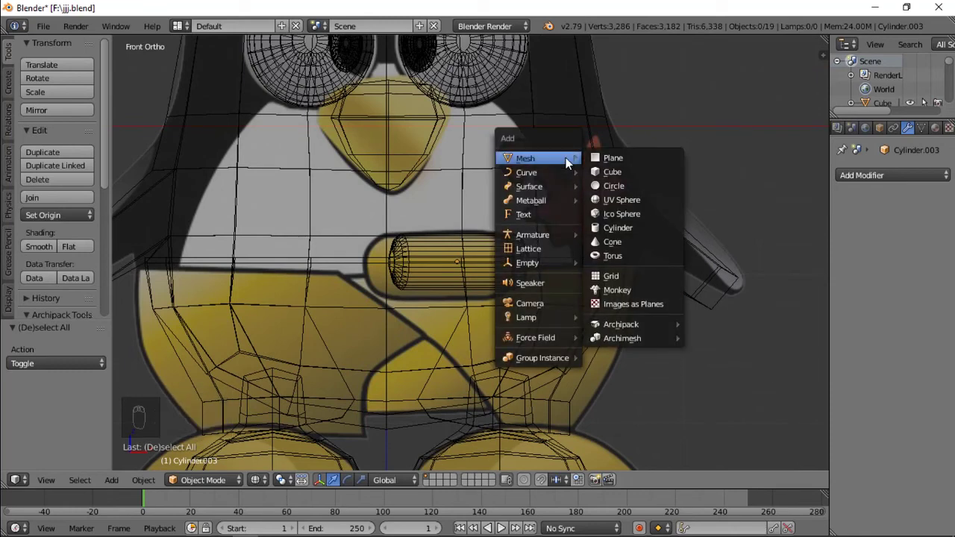
pyautogui.click(606, 158)
pyautogui.scroll(-5, 543, 276)
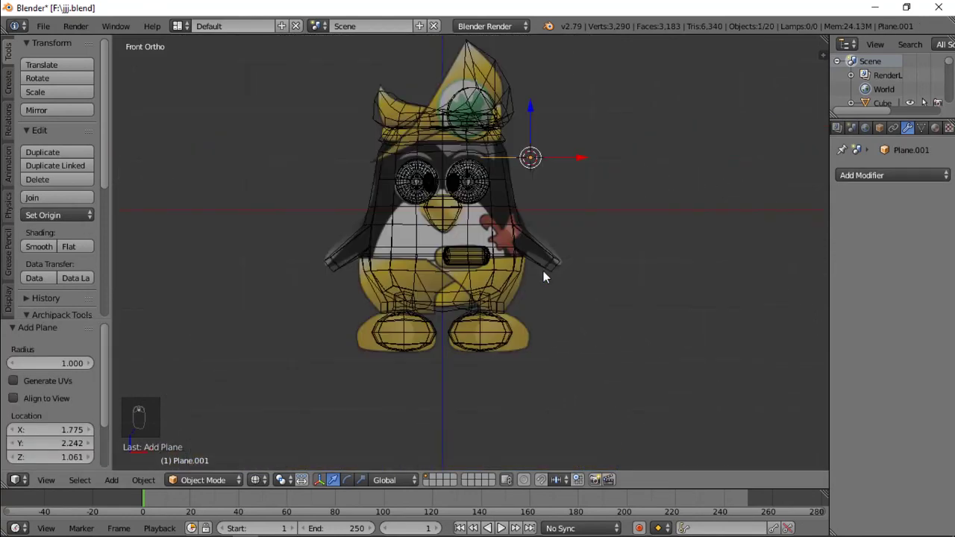
pyautogui.write('rx90')
pyautogui.press('Return')
# - Move the plane by 0.033 X and -0.764 Z and scale it down to about 0.22
pyautogui.scroll(3, 564, 195)
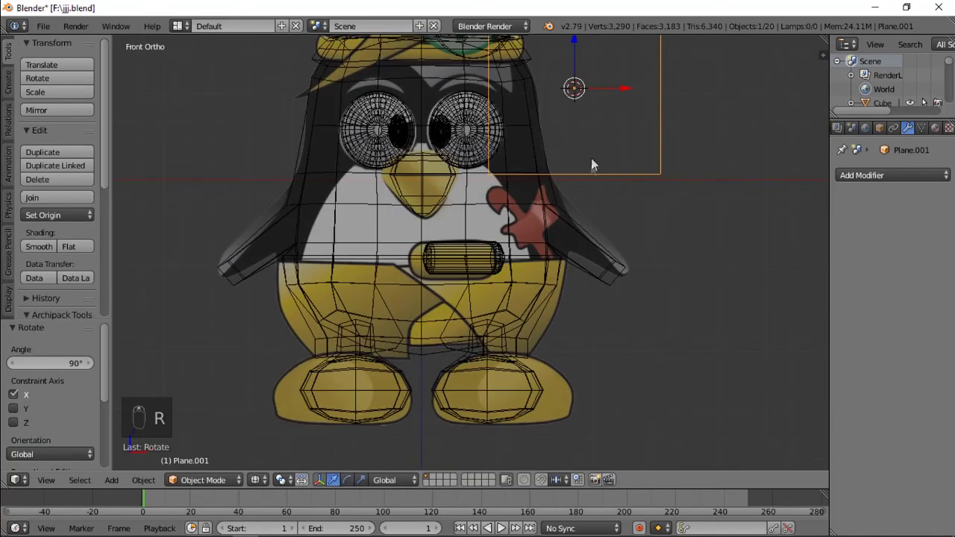
pyautogui.press('g')
pyautogui.click(603, 226)
pyautogui.press('s')
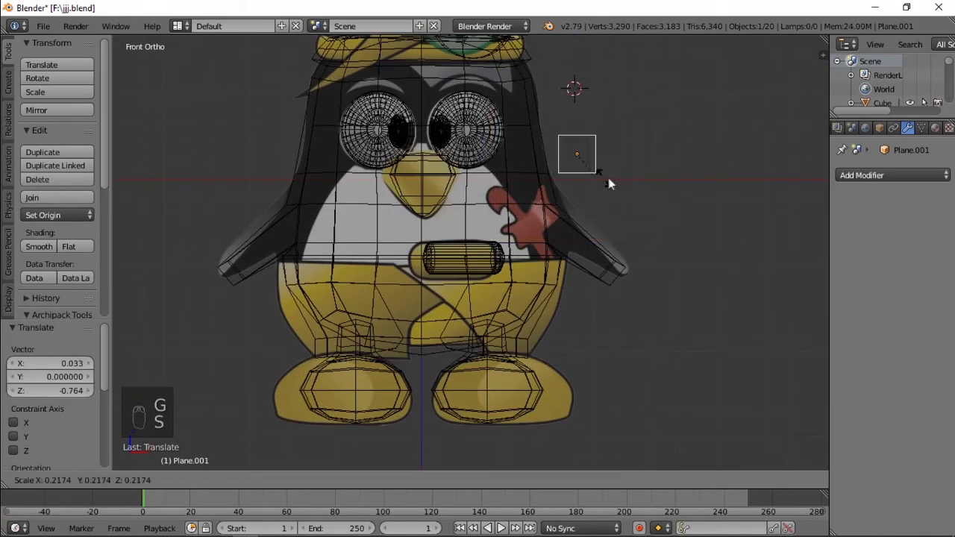
pyautogui.click(615, 180)
pyautogui.scroll(3, 641, 147)
pyautogui.scroll(-2, 641, 147)
# - Rotate the plane -40.5°, move it onto the red star emblem in the reference, and scale it to 0.215
pyautogui.press('r')
pyautogui.click(670, 171)
pyautogui.press('g')
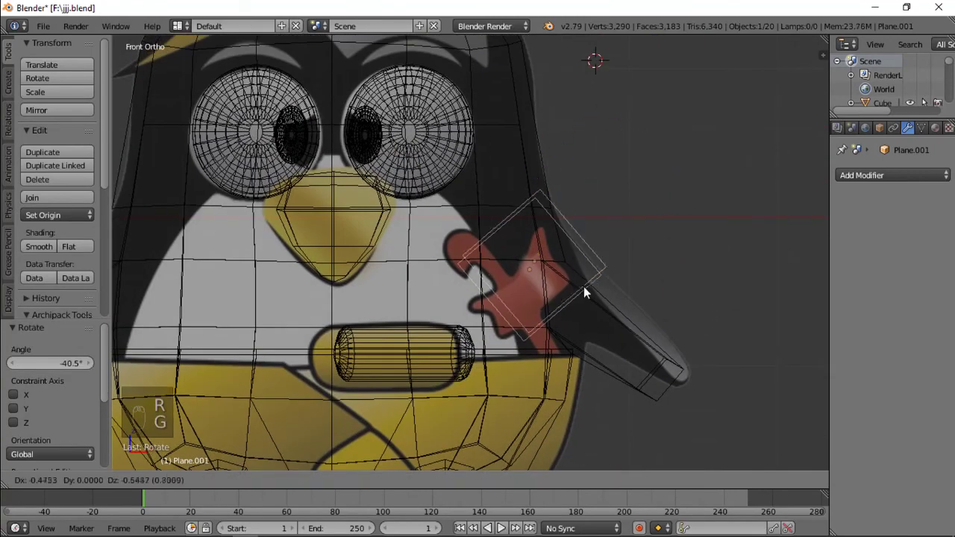
pyautogui.click(581, 302)
pyautogui.press('s')
pyautogui.click(544, 293)
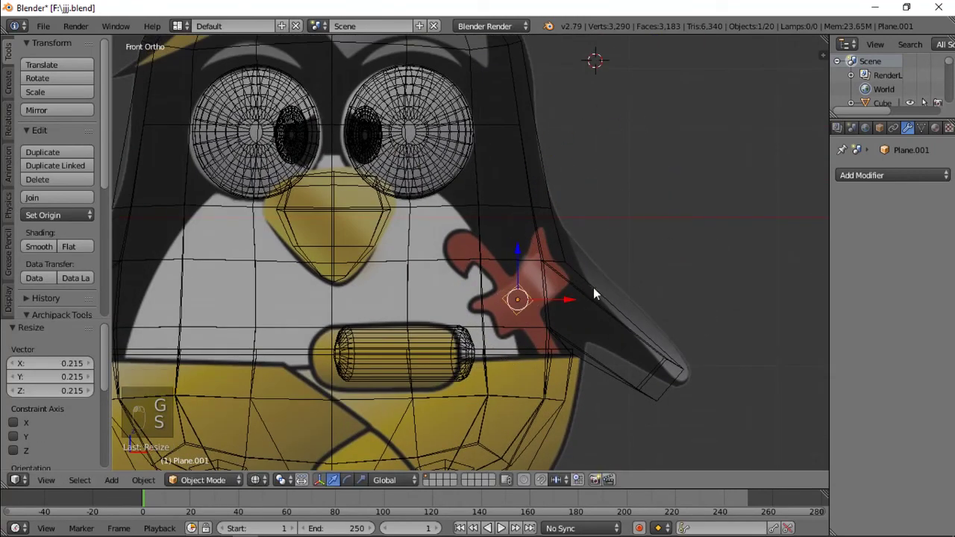
# - Fit the plane to the emblem's centre by rotating it 7.11°, scaling it by 1.66 and turning it slightly back
pyautogui.scroll(5, 629, 279)
pyautogui.keyDown('shift'); pyautogui.moveTo(607, 261); pyautogui.dragTo(539, 232, button='middle'); pyautogui.keyUp('shift')
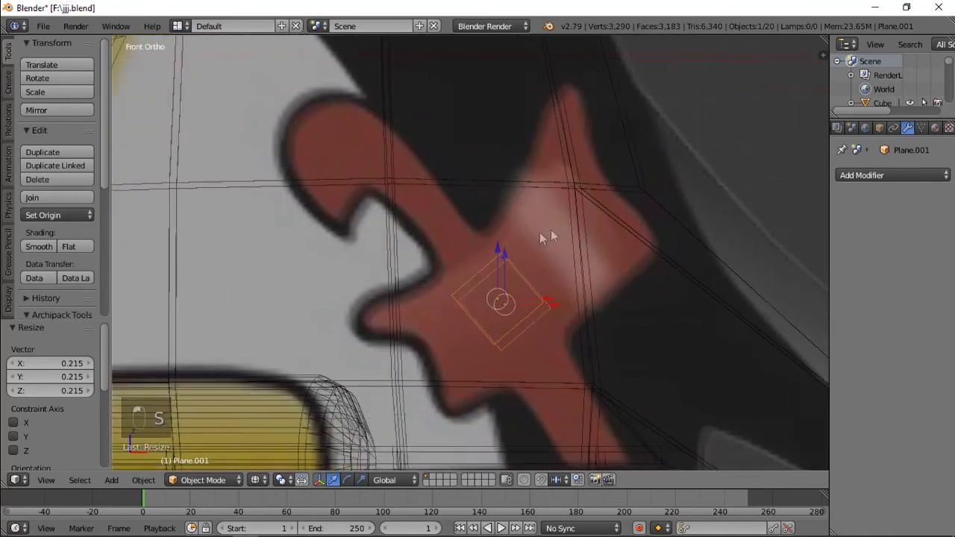
pyautogui.press('r')
pyautogui.click(618, 239)
pyautogui.press('s')
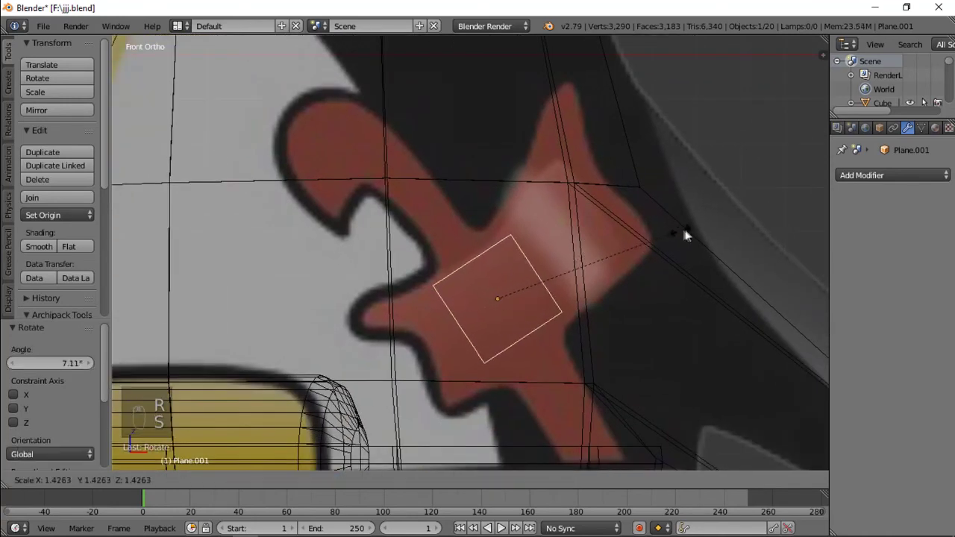
pyautogui.rightClick(710, 228)
pyautogui.press('r')
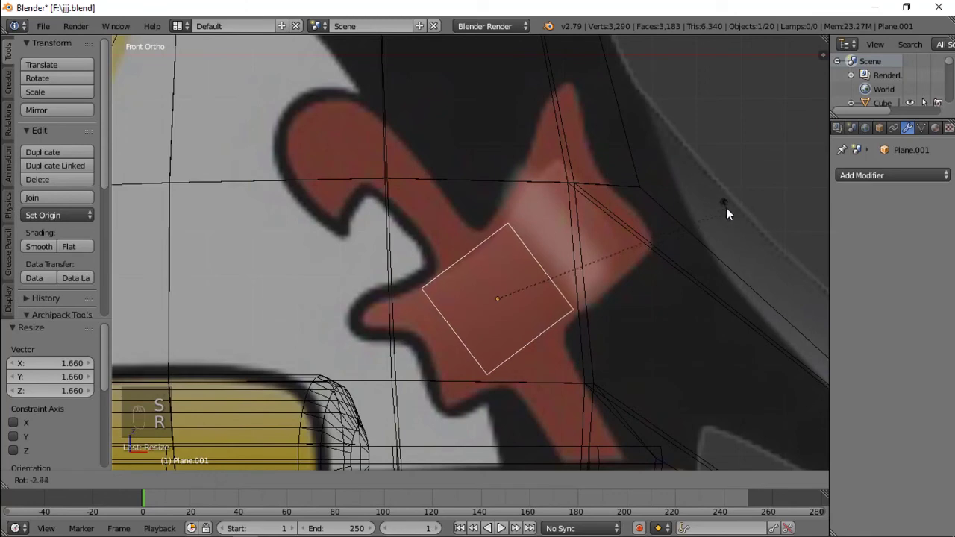
pyautogui.click(725, 213)
# - Extrude the plane's upper-right edge by 0.112 X and 0.140 Z, scale it by 1.443 and shift it 0.027 X and 0.028 Z
pyautogui.press('Tab')
pyautogui.hotkey('ctrl', 'Tab')
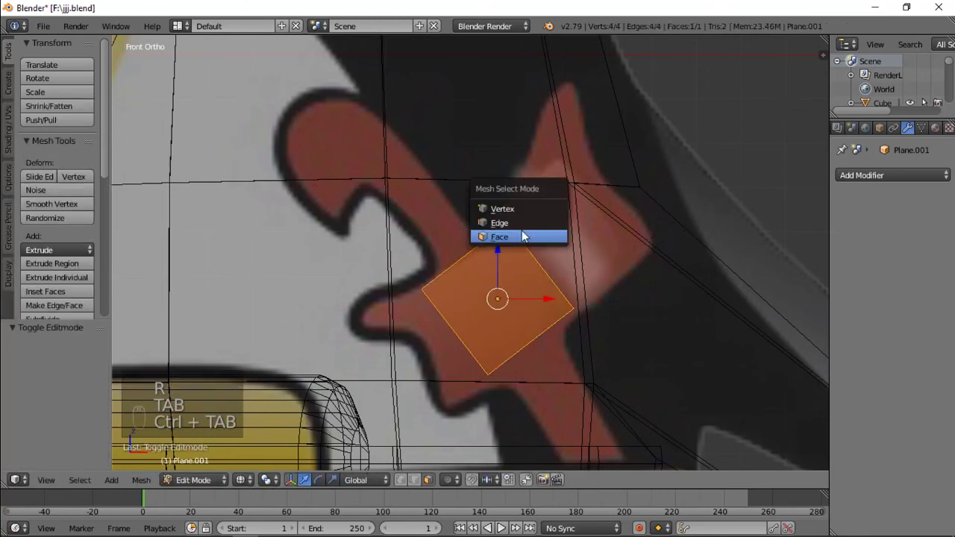
pyautogui.hotkey('ctrl', 'Tab')
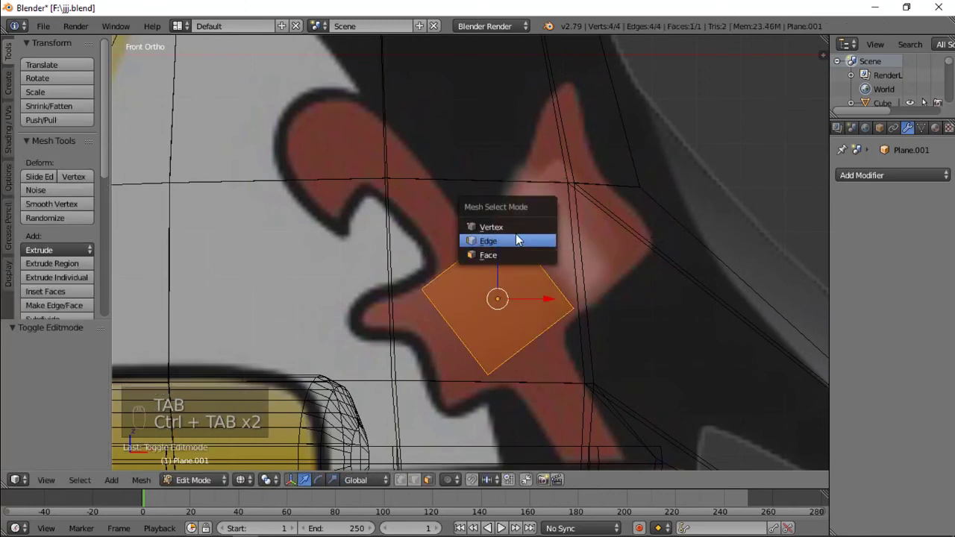
pyautogui.click(516, 235)
pyautogui.rightClick(528, 245)
pyautogui.press('e')
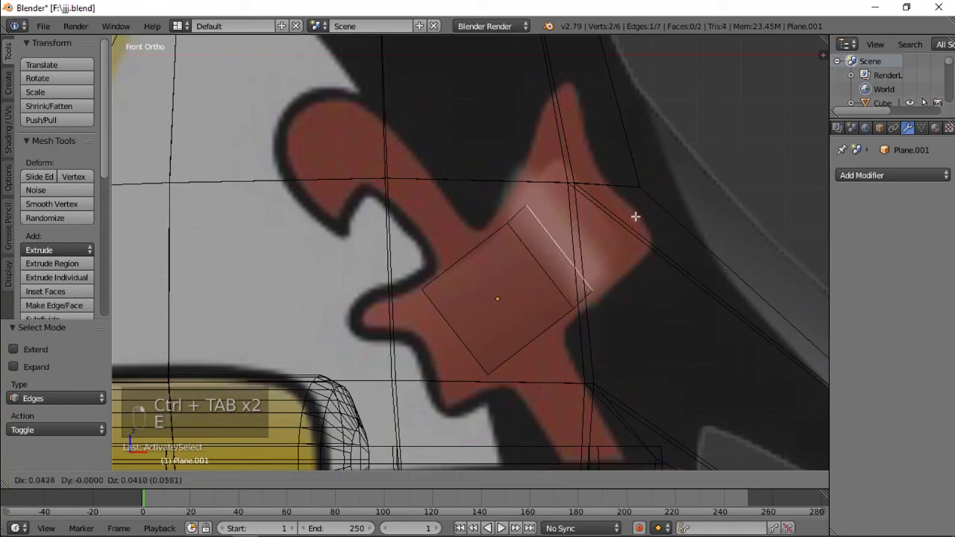
pyautogui.click(663, 177)
pyautogui.press('s')
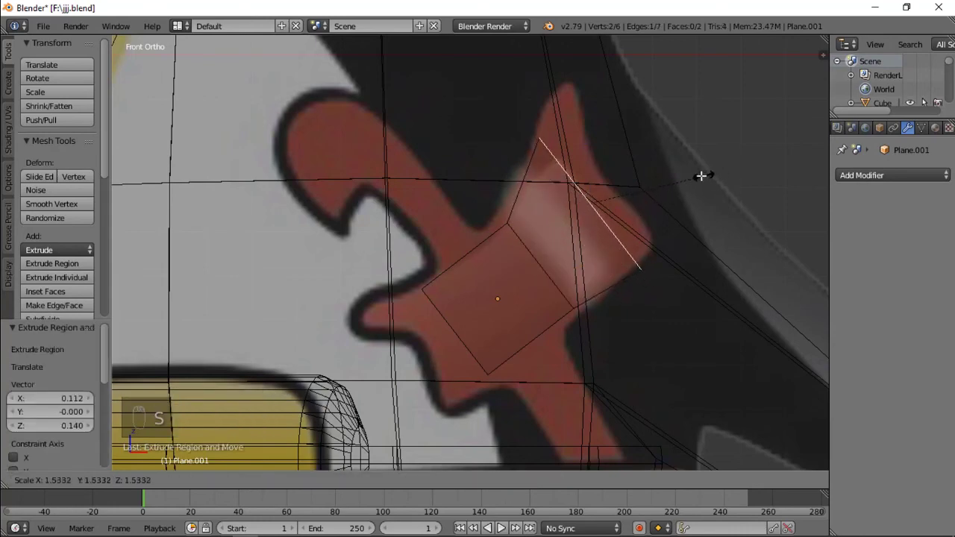
pyautogui.click(699, 177)
pyautogui.press('g')
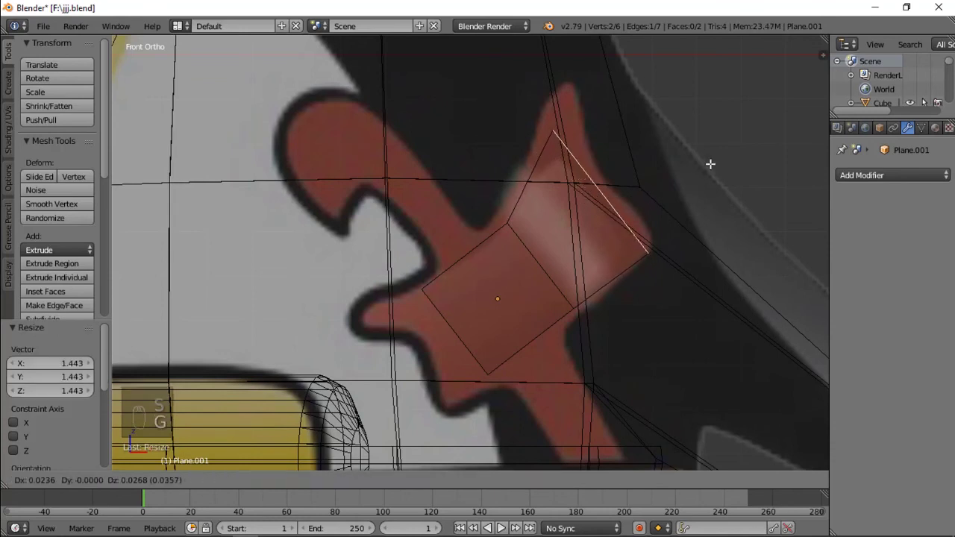
pyautogui.click(709, 164)
# - Extrude the plane's lower-left edge by -0.065 X and -0.047 Z, then resize and shift it to match the emblem's outline
pyautogui.rightClick(444, 326)
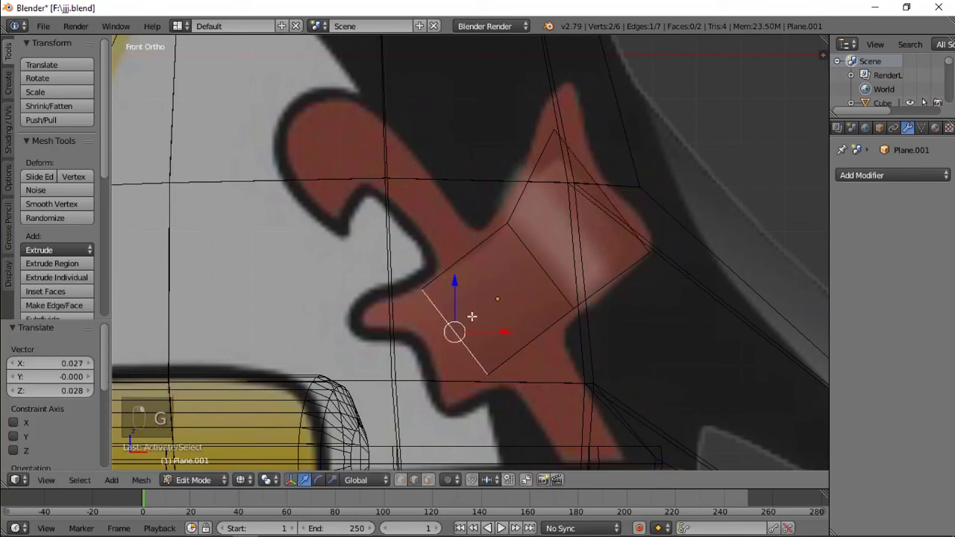
pyautogui.press('e')
pyautogui.click(443, 337)
pyautogui.press('s')
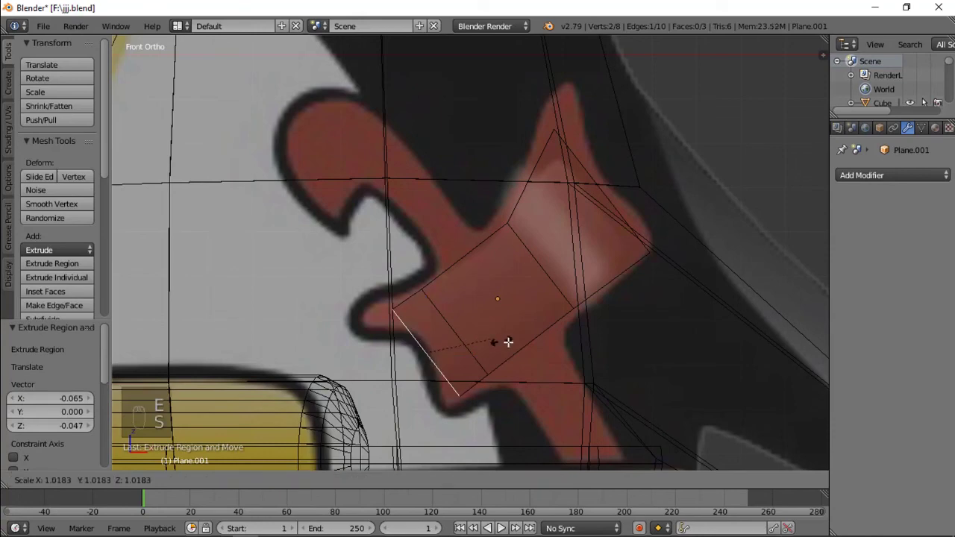
pyautogui.click(515, 344)
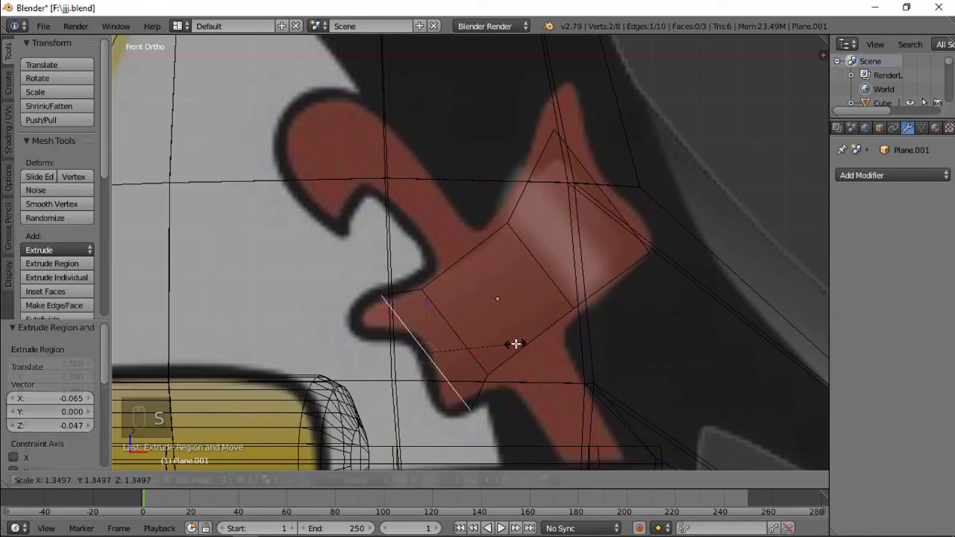
pyautogui.press('s')
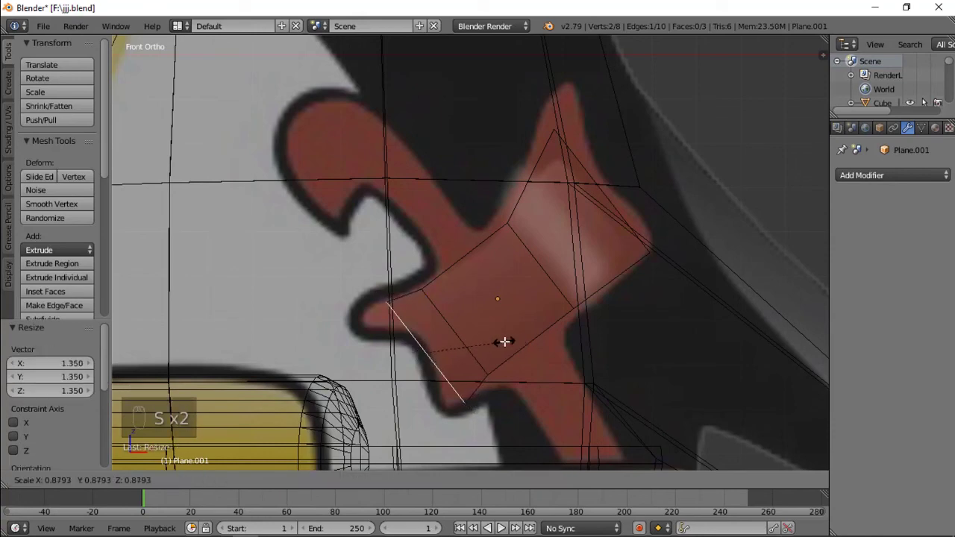
pyautogui.click(484, 341)
pyautogui.press('g')
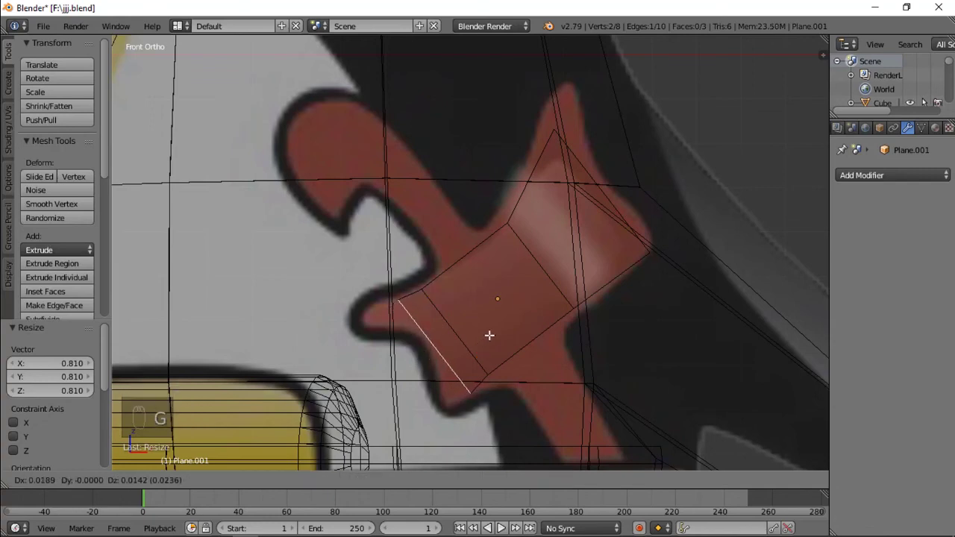
pyautogui.click(471, 338)
# - Add one centred lengthwise loop cut and move the lower-left corner vertex -0.047 X and -0.025 Z to the emblem's bottom spike
pyautogui.hotkey('ctrl', 'r')
pyautogui.click(465, 341)
pyautogui.rightClick(465, 341)
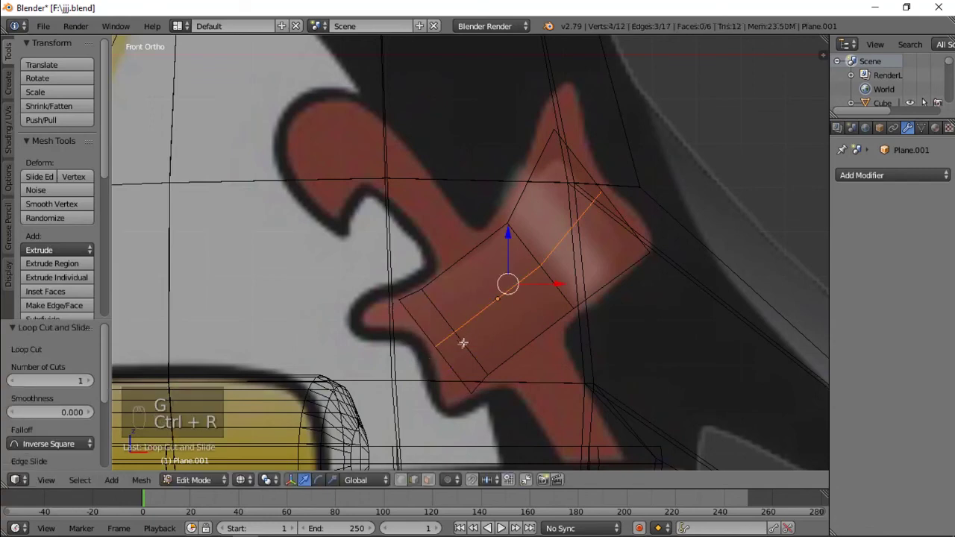
pyautogui.rightClick(445, 363)
pyautogui.hotkey('ctrl', 'Tab')
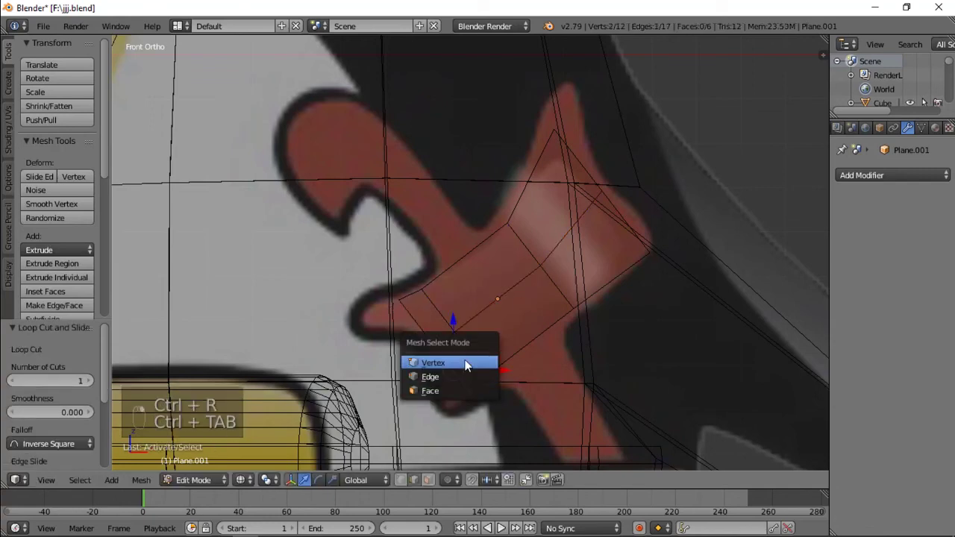
pyautogui.click(470, 365)
pyautogui.rightClick(466, 388)
pyautogui.press('g')
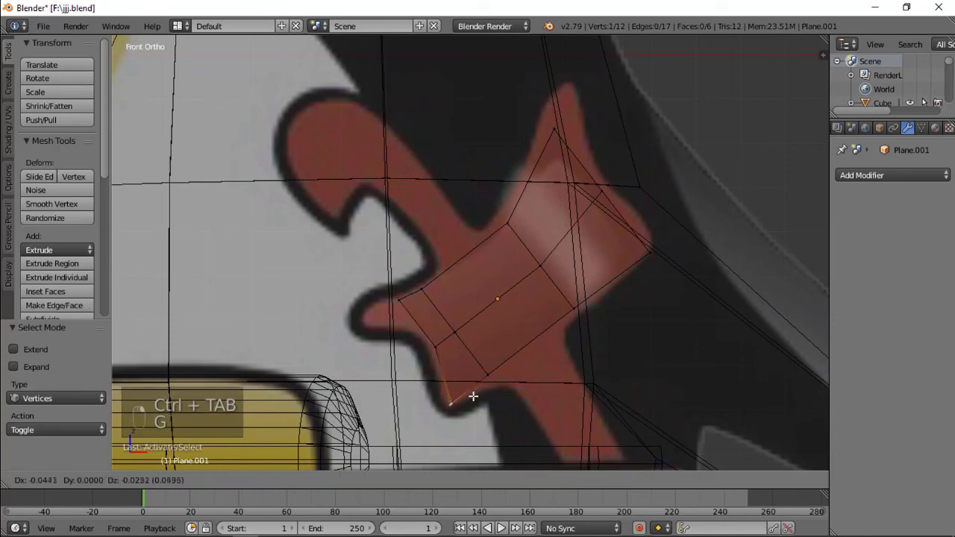
pyautogui.click(472, 398)
# - Extrude the upper half of the lower-left edge outward into the emblem's small left arm
pyautogui.rightClick(435, 349)
pyautogui.hotkey('ctrl', 'Tab')
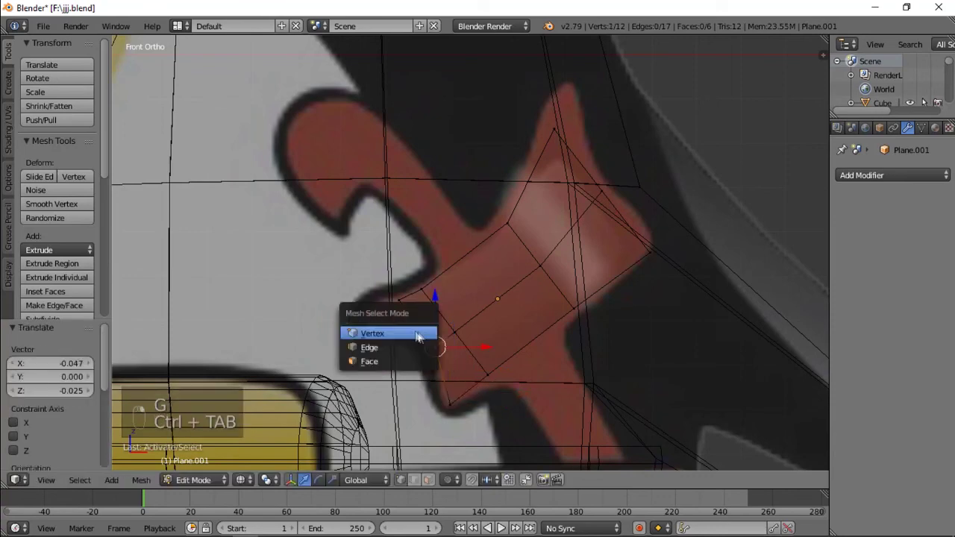
pyautogui.click(393, 348)
pyautogui.rightClick(416, 325)
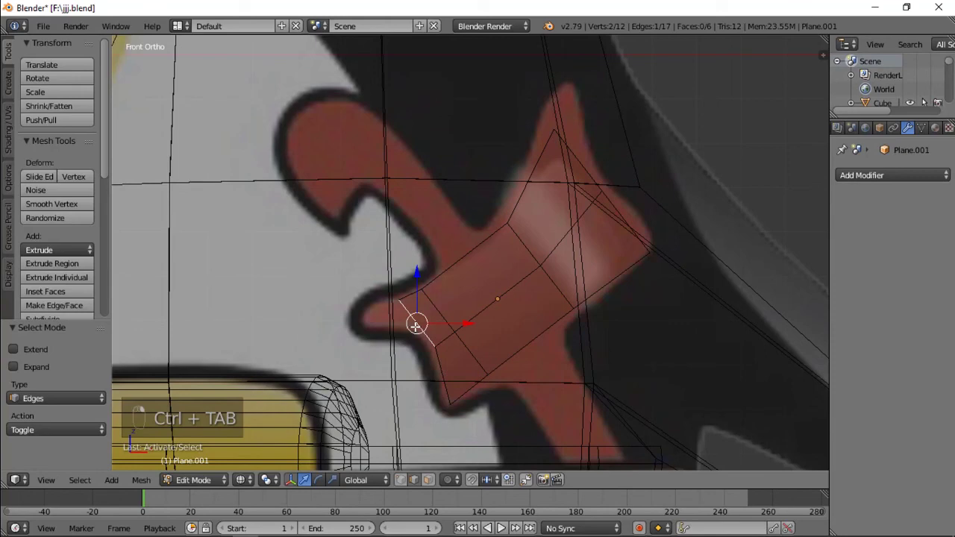
pyautogui.press('e')
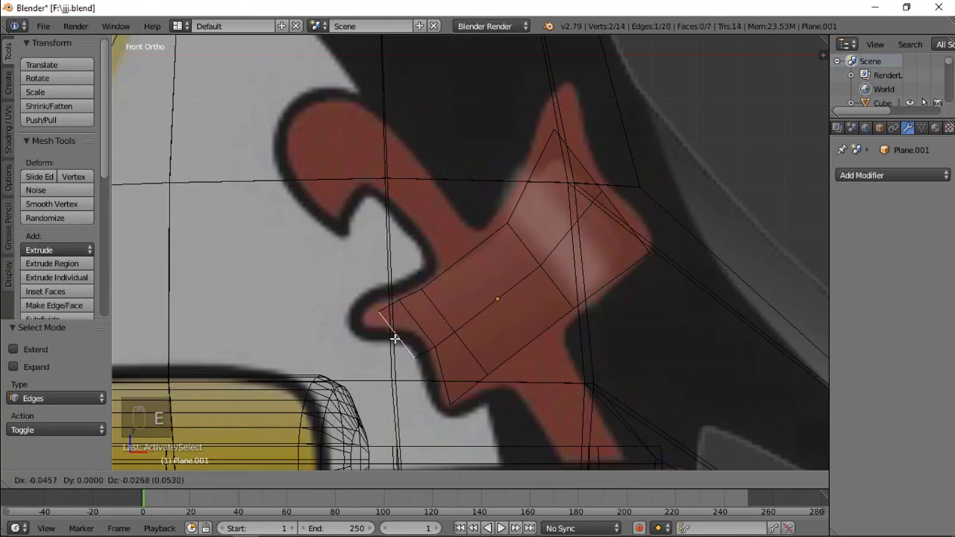
pyautogui.click(394, 338)
# - Reposition the end vertices of the small left arm individually to follow the reference outline
pyautogui.press('Tab')
pyautogui.press('Tab')
pyautogui.hotkey('ctrl', 'Tab')
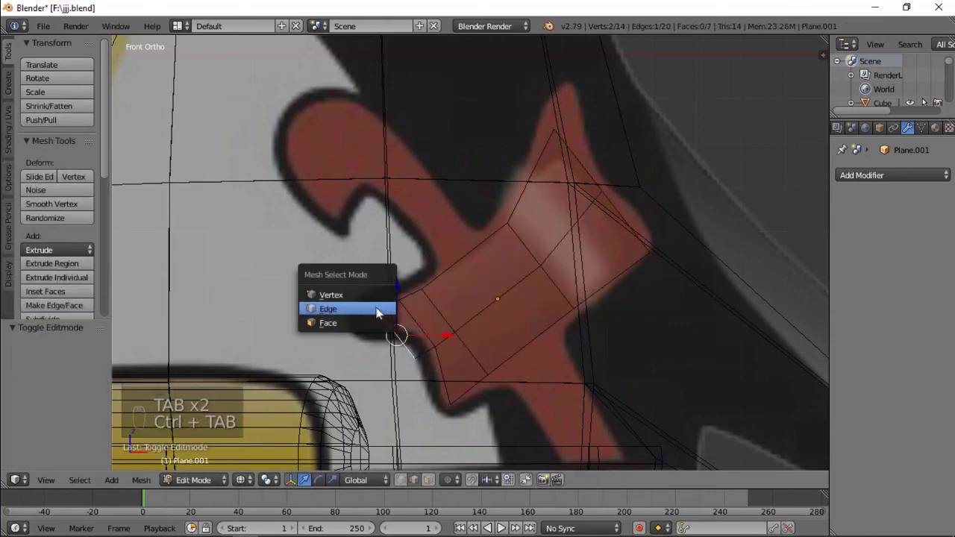
pyautogui.click(367, 295)
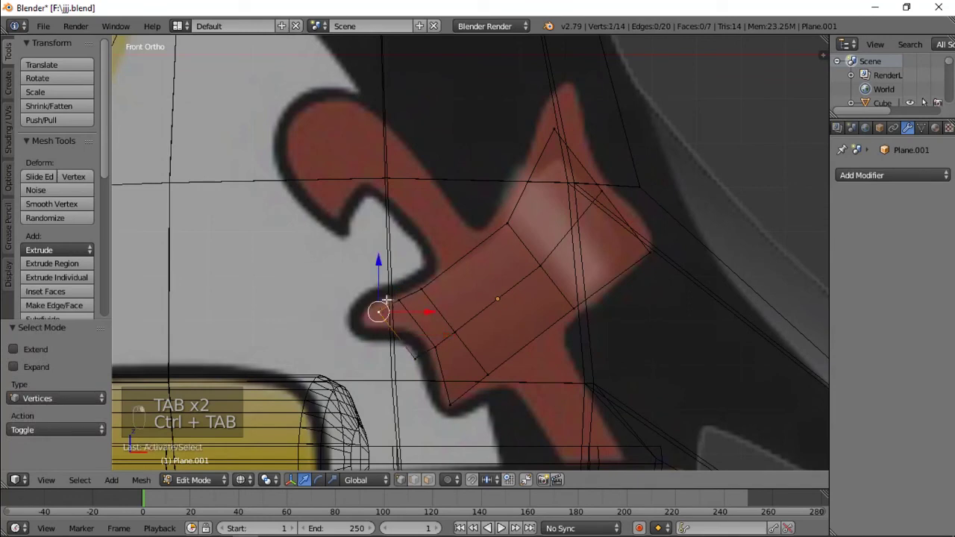
pyautogui.press('g')
pyautogui.click(405, 335)
pyautogui.press('g')
pyautogui.click(407, 348)
# - Move the upper spike vertex by 0.011 X and 0.071 Z and the right corner vertex by 0.009 X and 0.024 Z
pyautogui.rightClick(555, 129)
pyautogui.press('g')
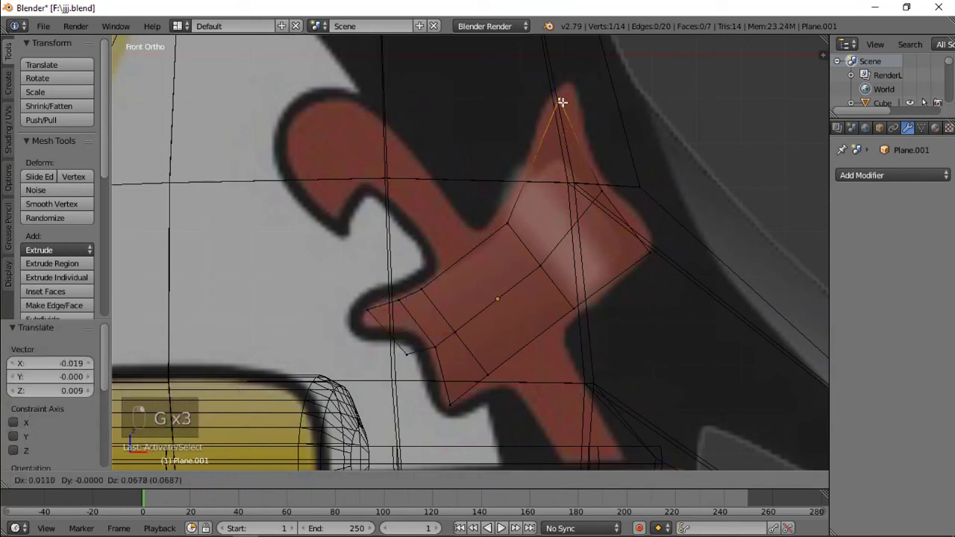
pyautogui.click(562, 102)
pyautogui.rightClick(646, 252)
pyautogui.press('g')
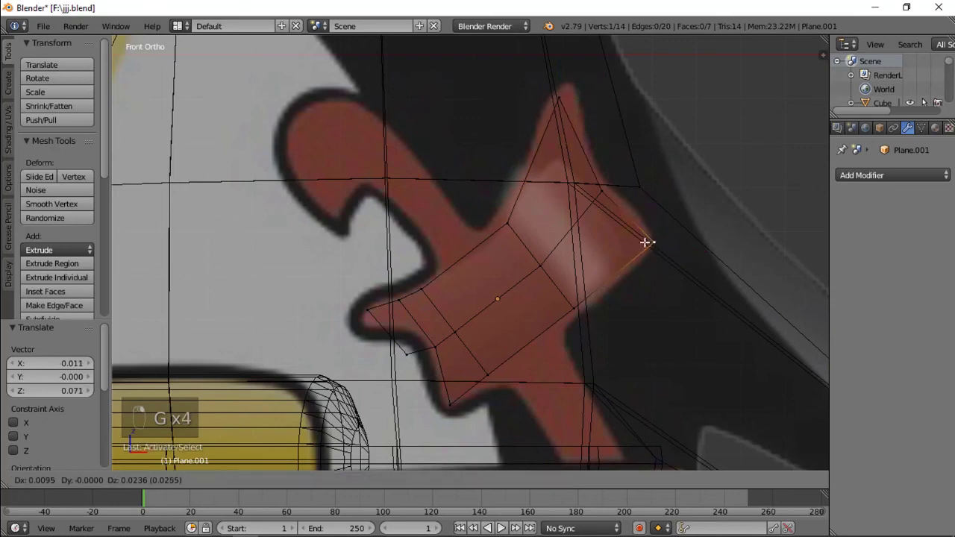
pyautogui.click(646, 242)
# - Extrude the central square's upper-left edge, move it -0.032 X and 0.041 Z, and scale it down to the curled arm's width
pyautogui.rightClick(498, 226)
pyautogui.keyDown('shift'); pyautogui.rightClick(424, 285); pyautogui.keyUp('shift')
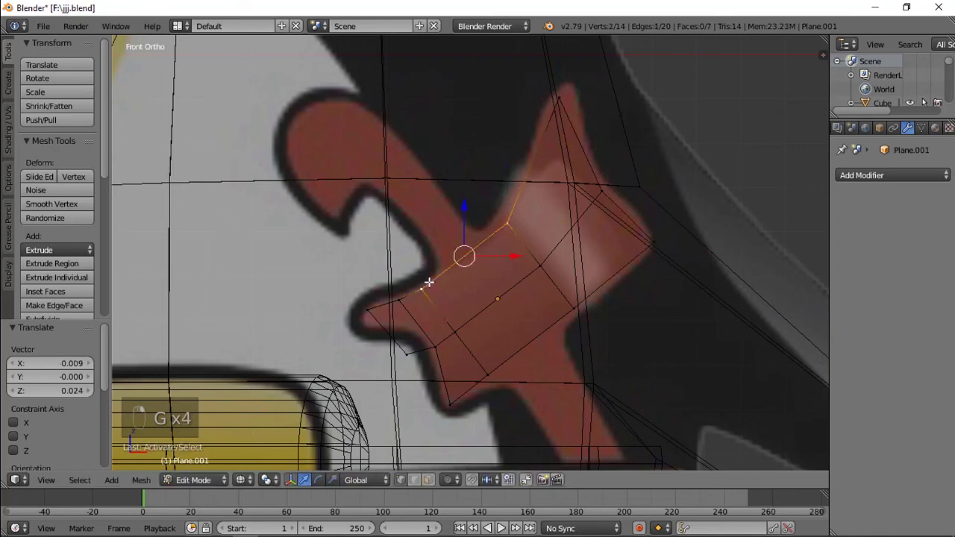
pyautogui.press('e')
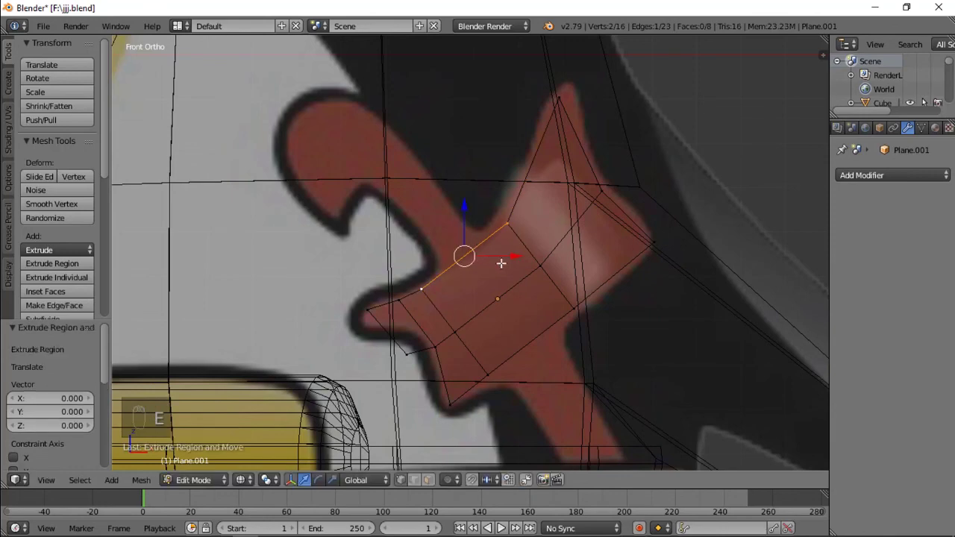
pyautogui.press('g')
pyautogui.click(489, 246)
pyautogui.press('s')
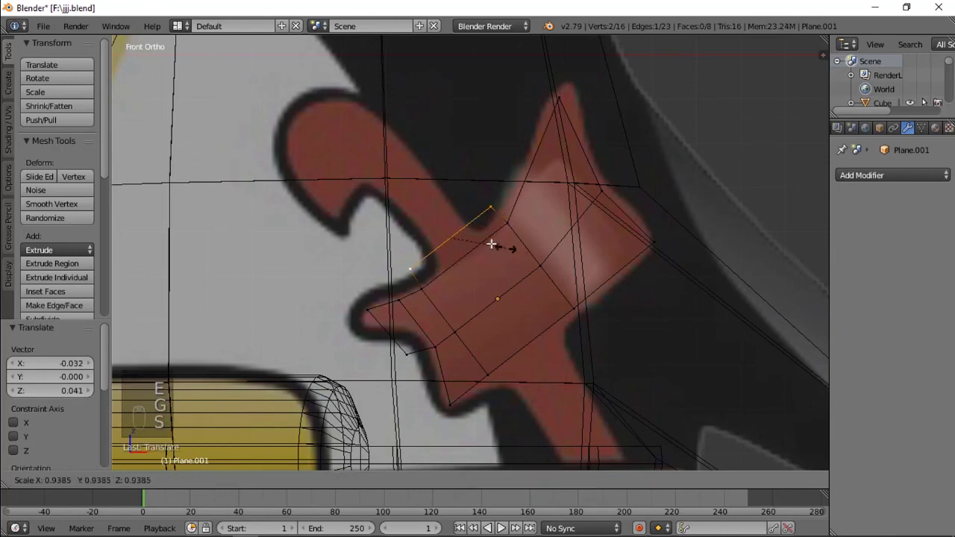
pyautogui.click(483, 242)
# - Extrude the curled arm by -0.139 X, 0.151 Z and by -0.132 X, 0.132 Z, then move its outer corner -0.017 X, 0.043 Z
pyautogui.press('e')
pyautogui.click(421, 176)
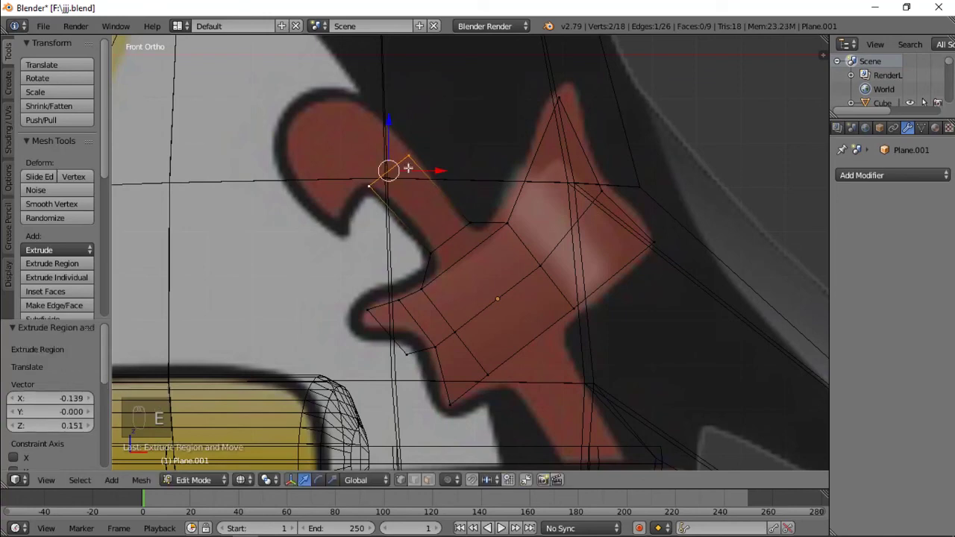
pyautogui.press('e')
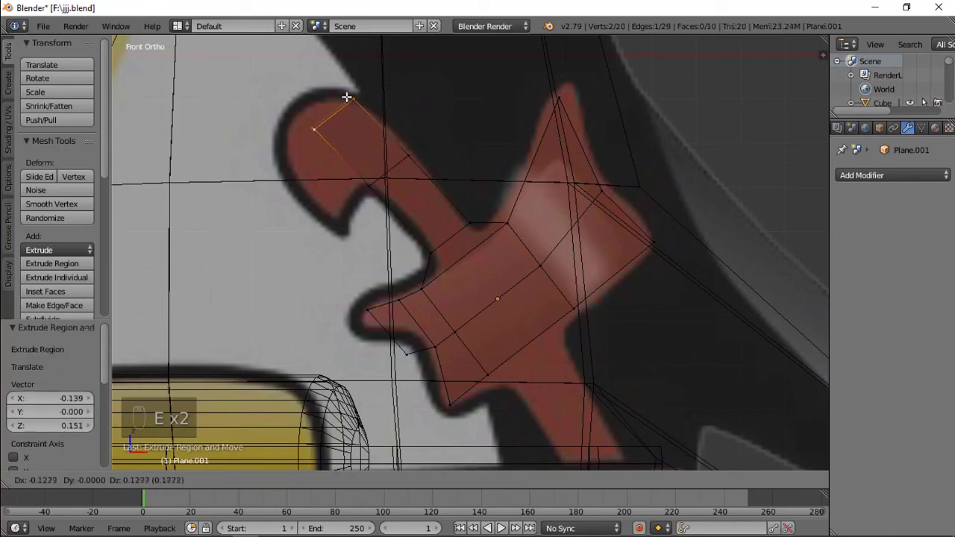
pyautogui.click(347, 97)
pyautogui.rightClick(311, 125)
pyautogui.press('g')
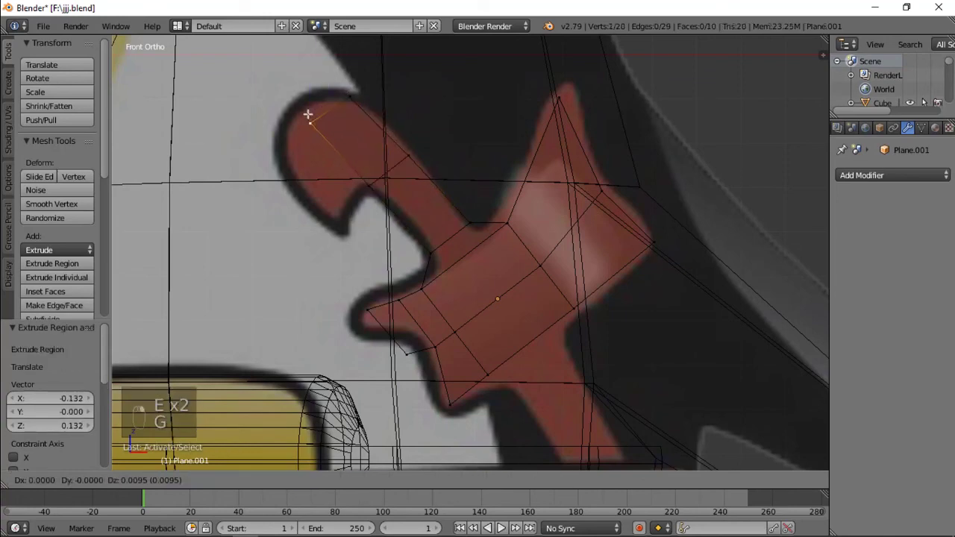
pyautogui.click(304, 109)
# - Extrude the lower-left edge of the arm's end segment down and outward to form the hooked tip
pyautogui.rightClick(362, 186)
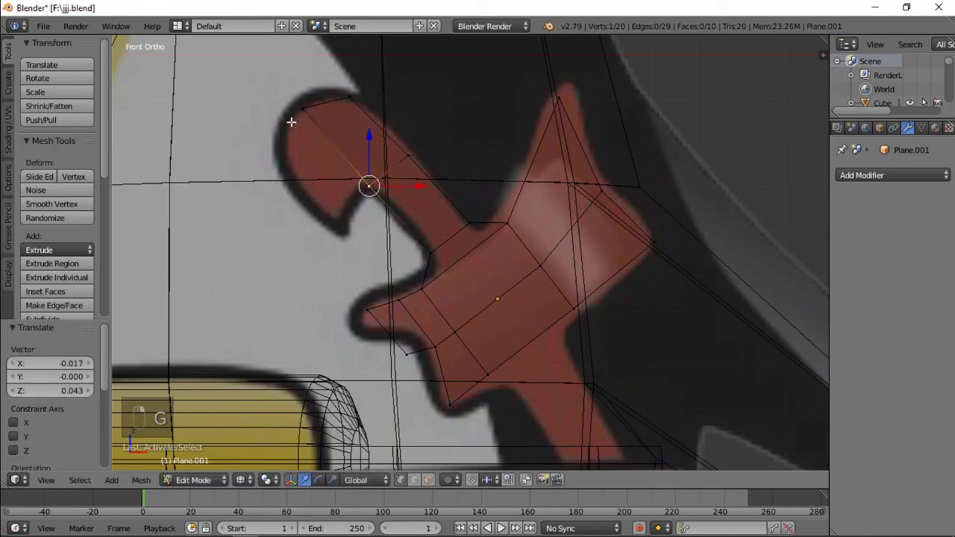
pyautogui.press('e')
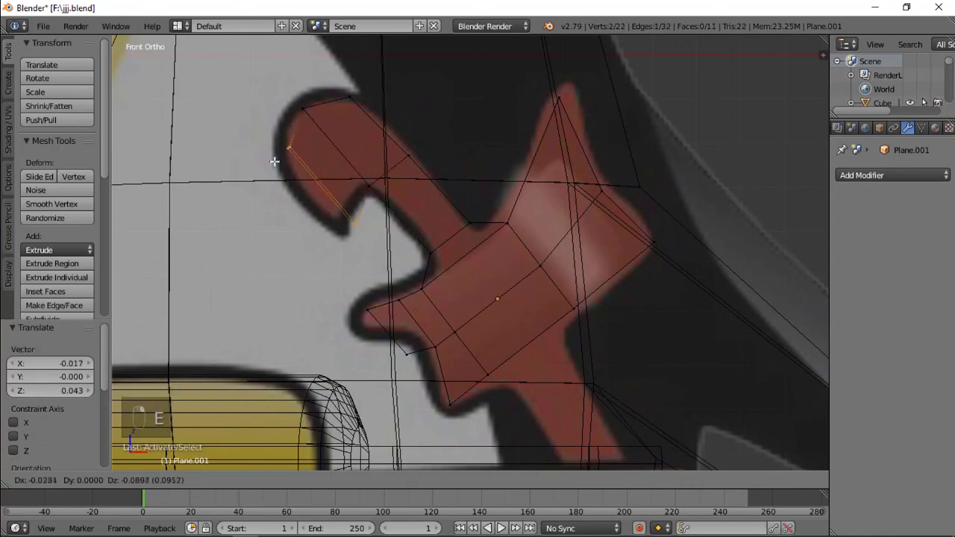
pyautogui.click(269, 162)
# - Move the hook's tip vertex onto the reference outline and nudge its outer-left vertex 0.005 X and -0.005 Z
pyautogui.rightClick(359, 232)
pyautogui.press('g')
pyautogui.click(322, 194)
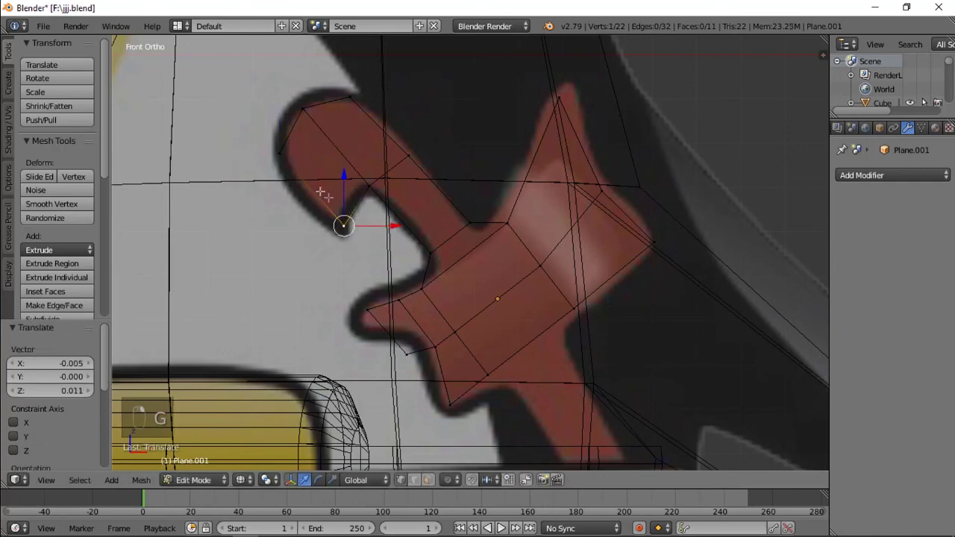
pyautogui.rightClick(277, 155)
pyautogui.press('g')
pyautogui.click(279, 155)
pyautogui.keyDown('shift'); pyautogui.moveTo(513, 334); pyautogui.dragTo(471, 270, button='middle'); pyautogui.keyUp('shift')
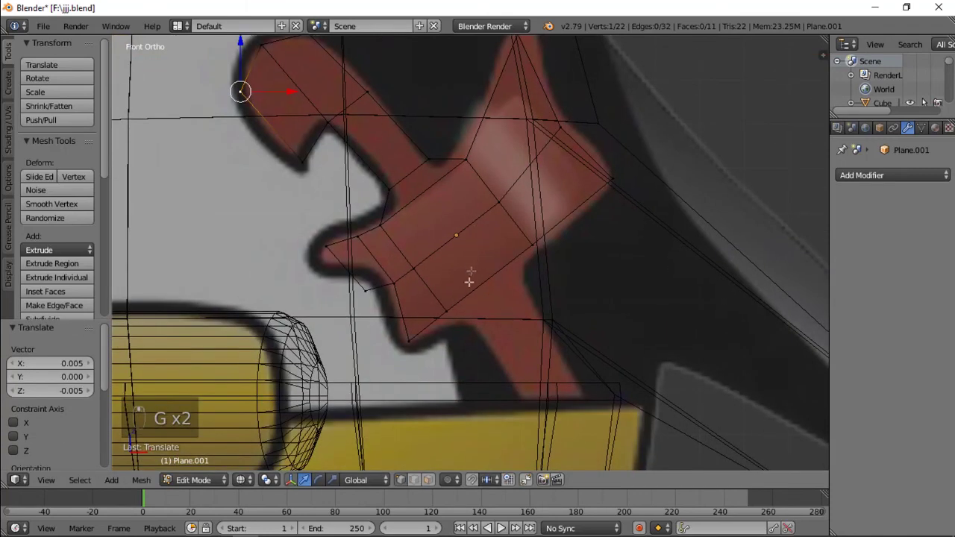
# - Extrude the central square's lower-right edge by 0.024 X and -0.052 Z, and scale it to 0.708
pyautogui.rightClick(456, 309)
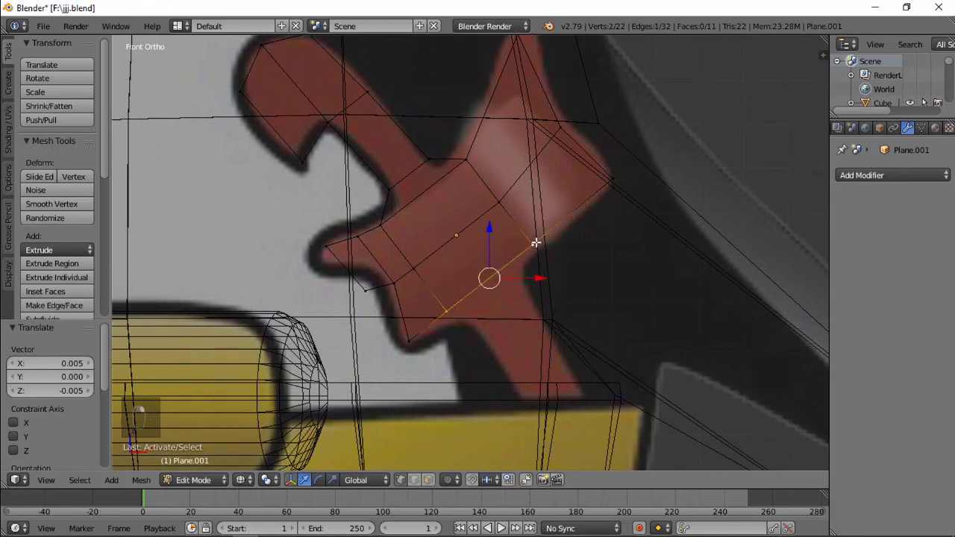
pyautogui.press('e')
pyautogui.click(560, 265)
pyautogui.press('s')
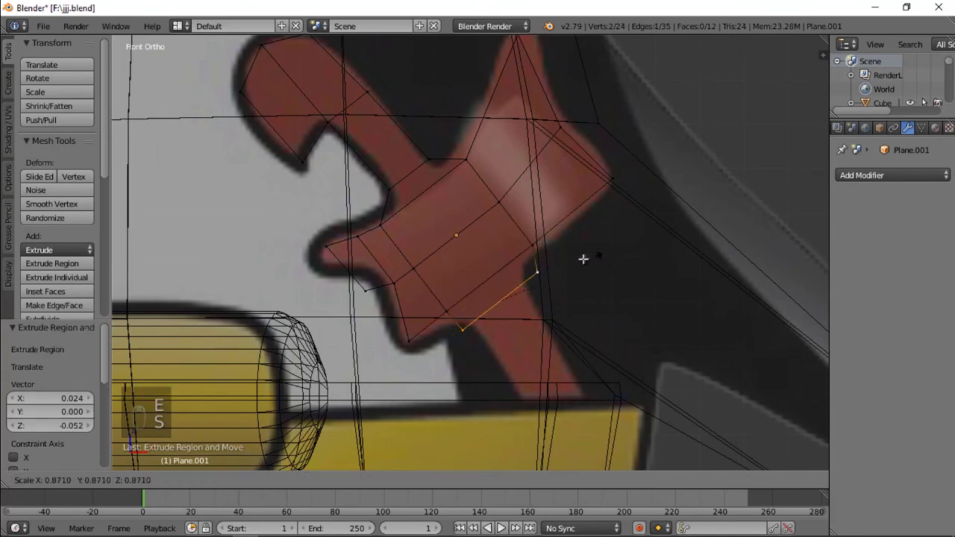
pyautogui.click(576, 266)
# - Extrude that edge by 0.175 X and -0.287 Z to form the emblem's lower arm, and scale its end narrower
pyautogui.press('e')
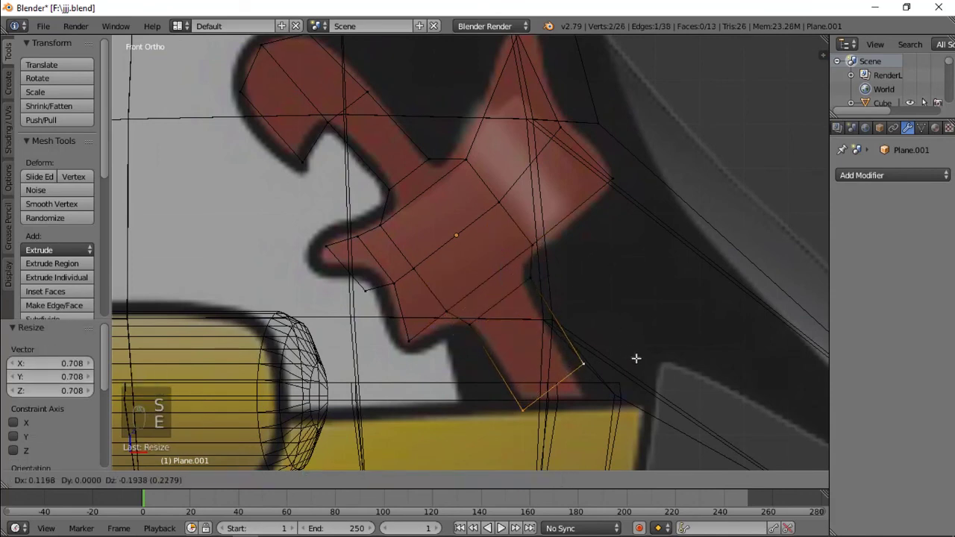
pyautogui.click(653, 384)
pyautogui.press('s')
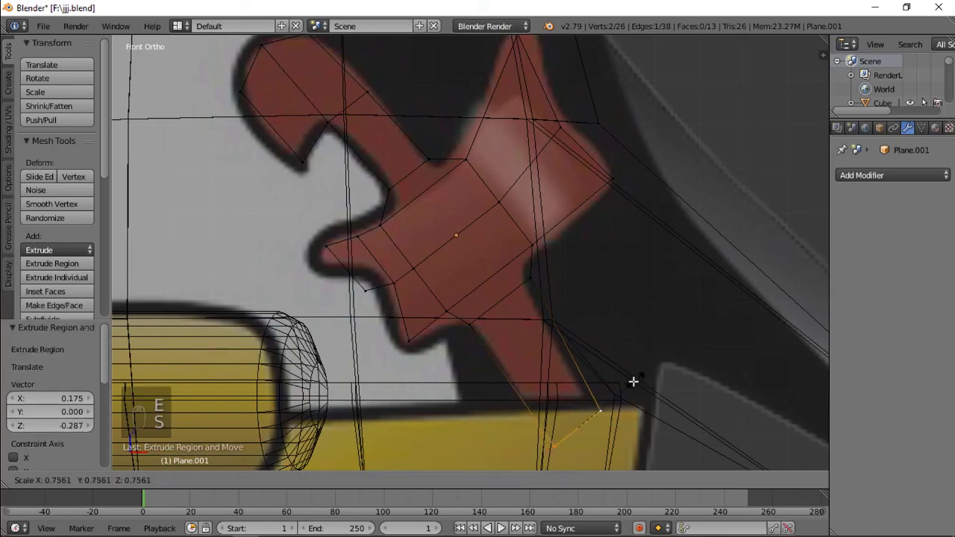
pyautogui.click(631, 383)
# - Show the model in solid shading and extrude all of the emblem's faces by 0.158 to give it thickness
pyautogui.press('Tab')
pyautogui.moveTo(571, 277)
pyautogui.mouseDown(button='middle')
pyautogui.moveTo(532, 292)
pyautogui.moveTo(595, 245)
pyautogui.mouseUp(button='middle')
pyautogui.scroll(-2, 545, 288)
pyautogui.scroll(-2, 545, 288)
pyautogui.press('Tab')
pyautogui.press('z')
pyautogui.press('a')
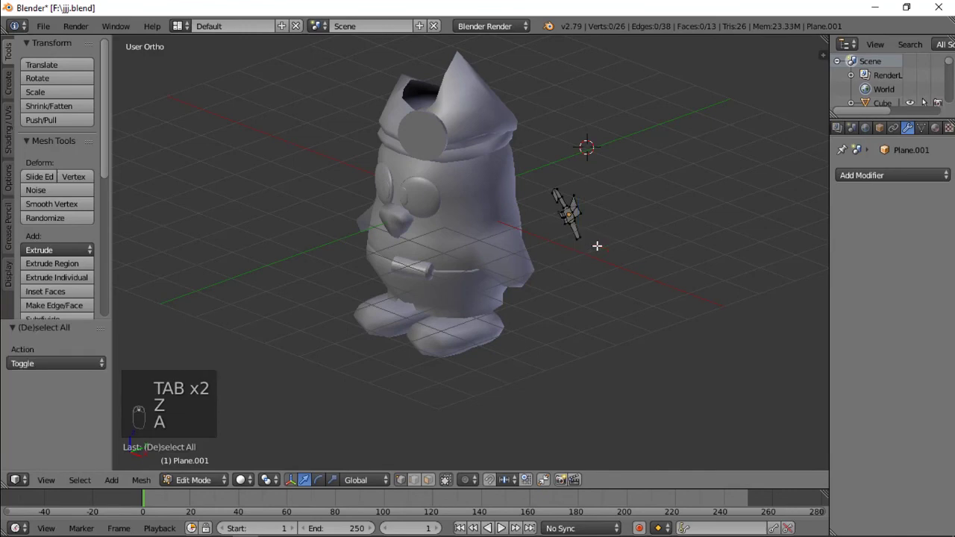
pyautogui.press('a')
pyautogui.press('e')
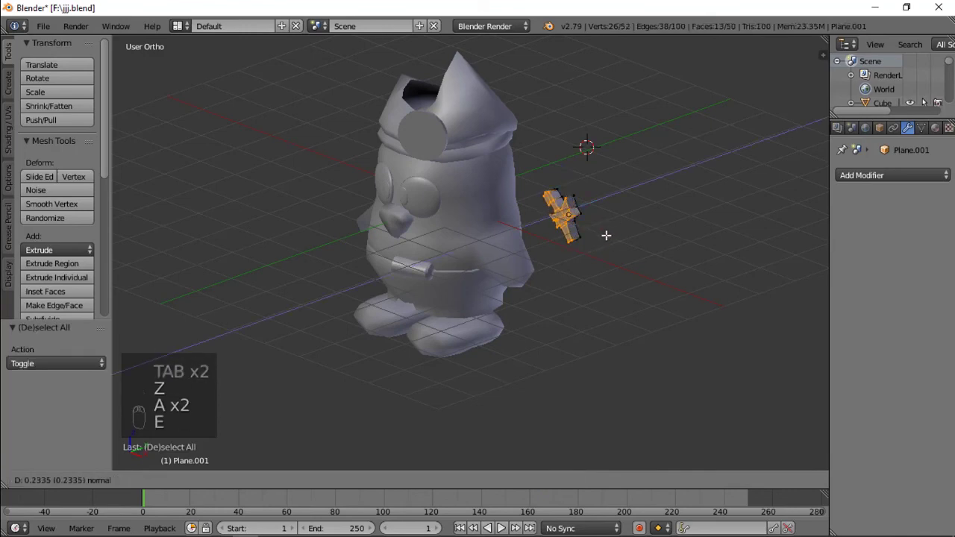
pyautogui.click(609, 234)
pyautogui.scroll(4, 619, 217)
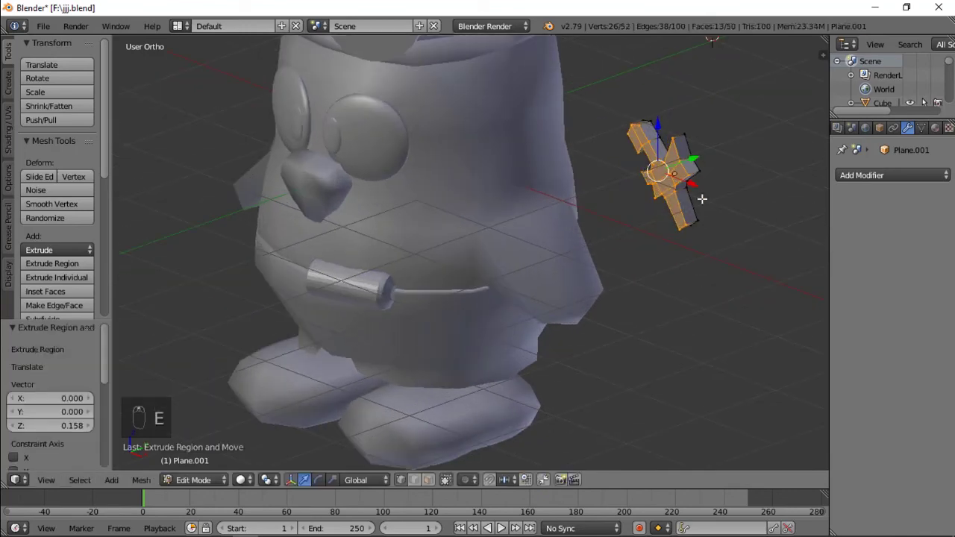
pyautogui.hotkey('ctrl', 'r')
pyautogui.click(695, 222)
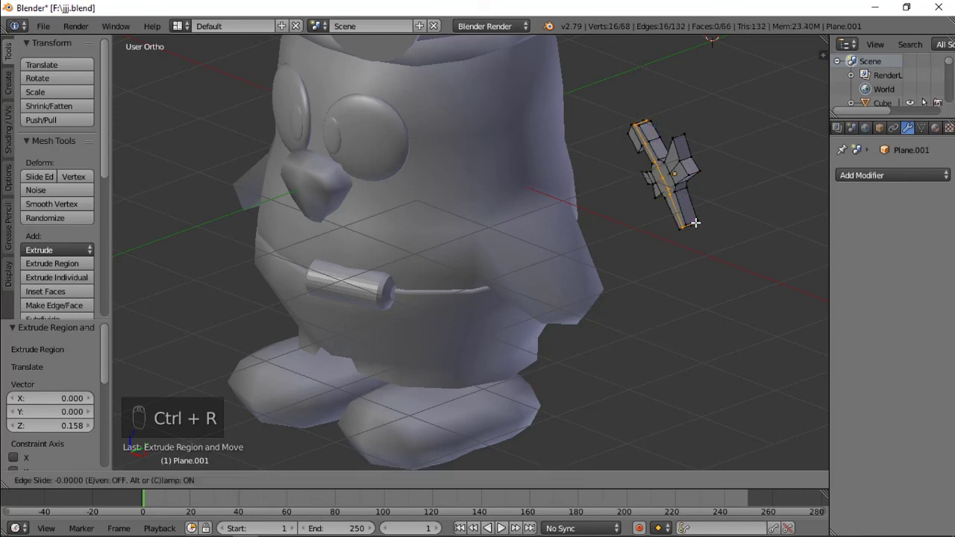
pyautogui.click(695, 222)
pyautogui.hotkey('ctrl', 'z')
# - Add a single loop cut around the emblem's side walls, midway through its thickness
pyautogui.hotkey('ctrl', 'r')
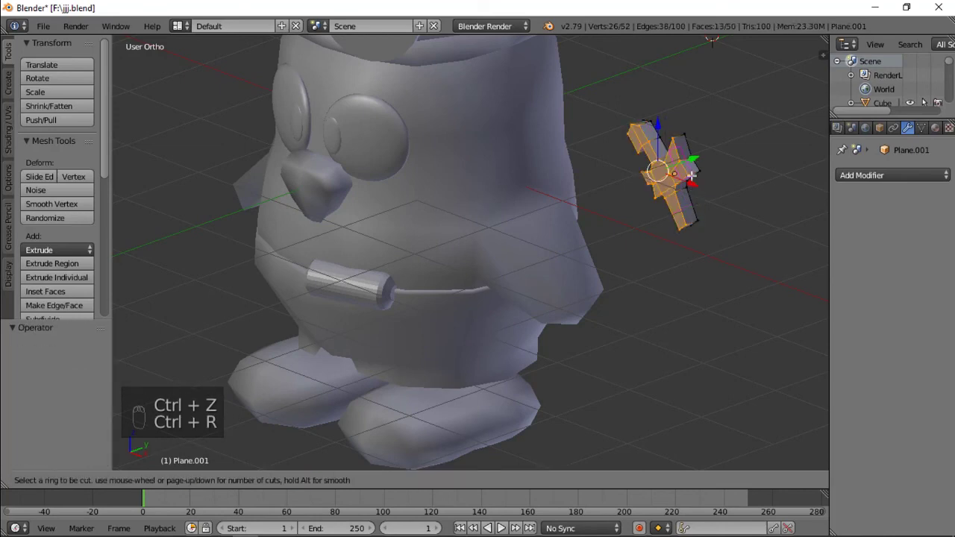
pyautogui.click(691, 174)
pyautogui.click(692, 173)
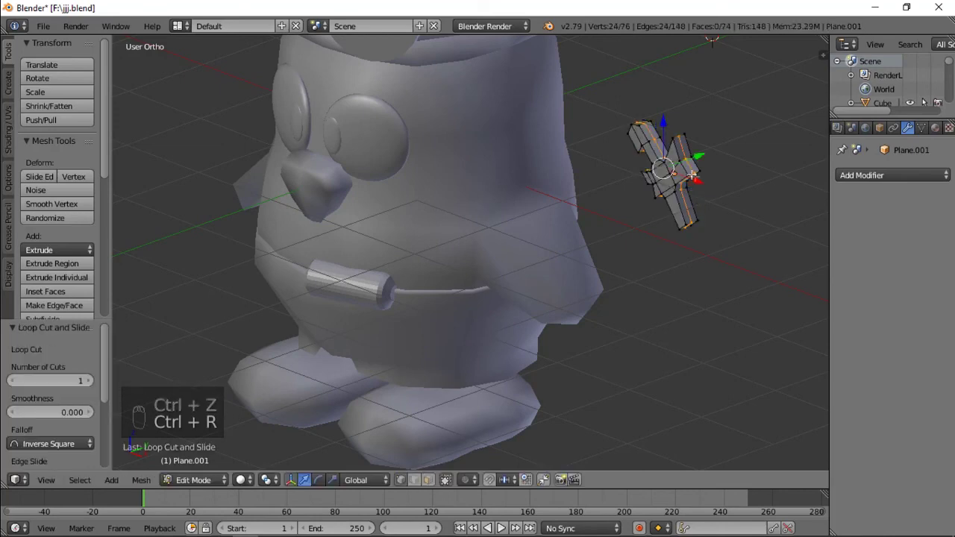
# - Smooth all of the emblem's vertices and return to Object Mode
pyautogui.press('a')
pyautogui.press('a')
pyautogui.press('w')
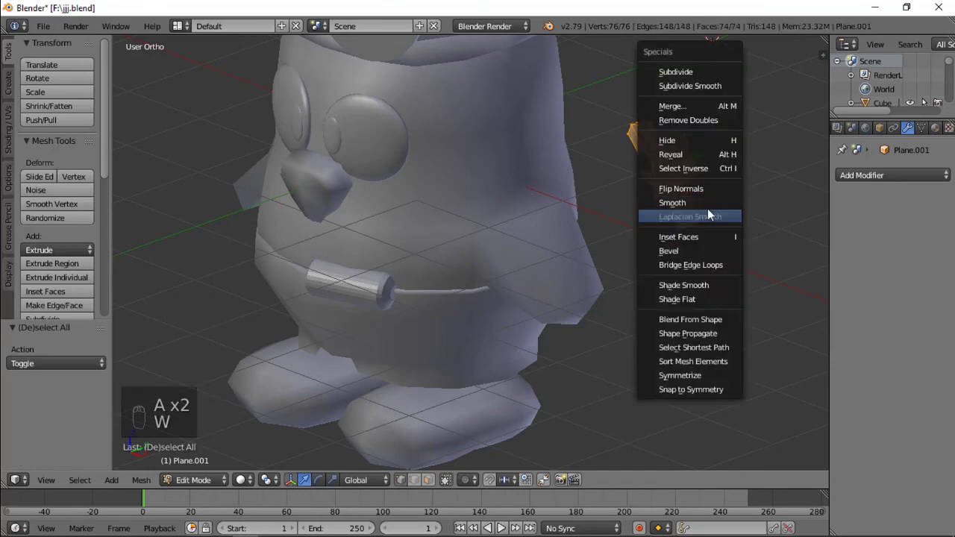
pyautogui.click(702, 203)
pyautogui.press('Tab')
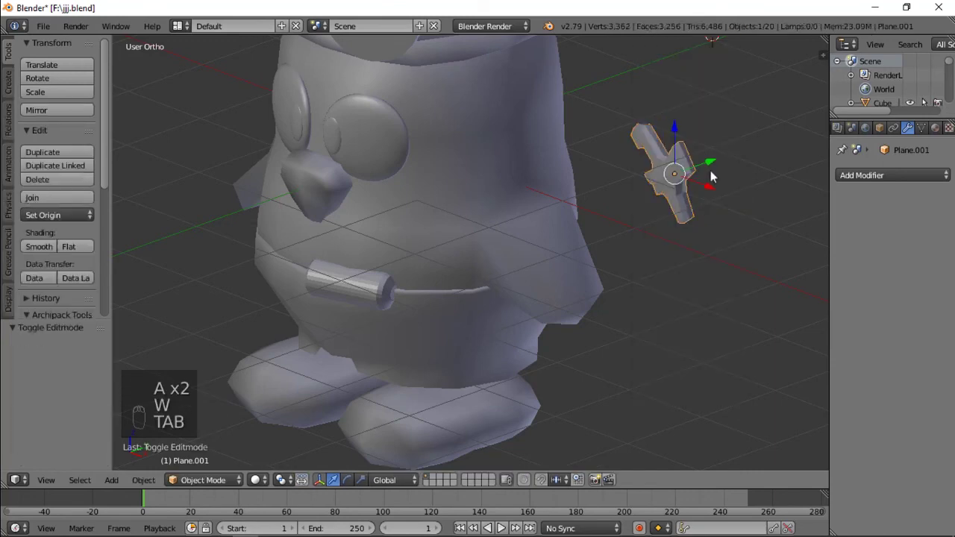
pyautogui.press('Tab')
pyautogui.press('Tab')
# - Move the emblem -3.635 along Y in front of the penguin's body and rotate it 35.2° about Z
pyautogui.moveTo(671, 176); pyautogui.dragTo(493, 259, button='right')
pyautogui.press('r')
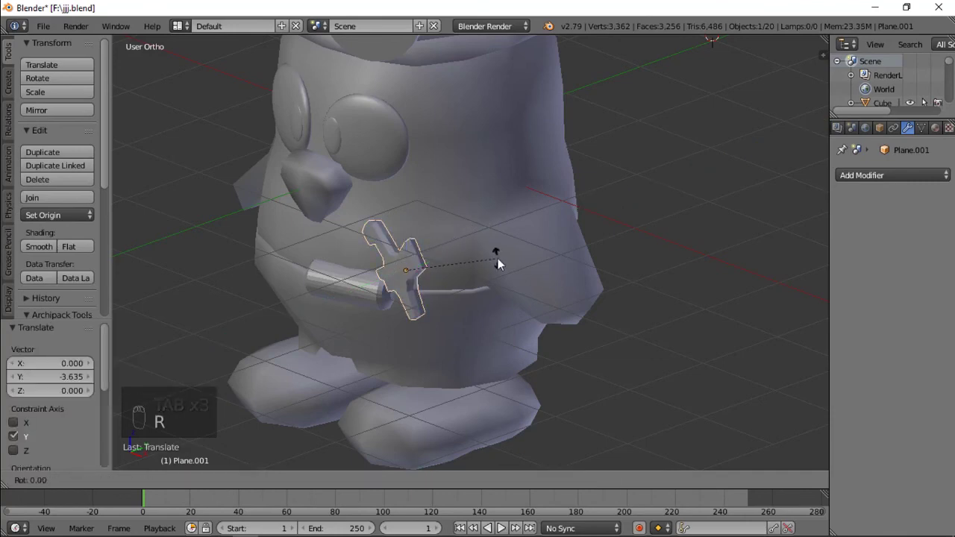
pyautogui.click(526, 163)
# - Move the emblem 0.628 along Y toward the chest, and adjust its depth by -0.215 along Y
pyautogui.press('KP_Decimal')
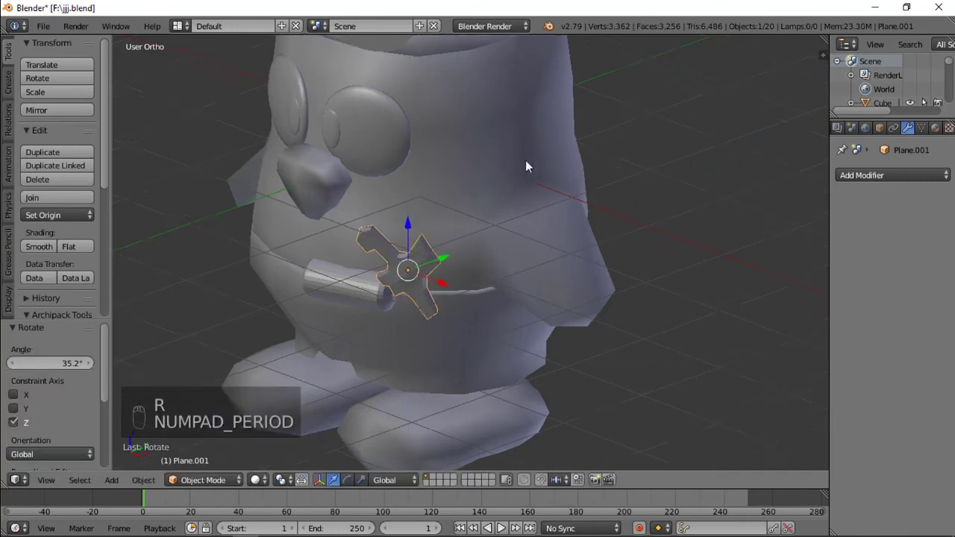
pyautogui.moveTo(525, 160); pyautogui.dragTo(495, 216, button='middle')
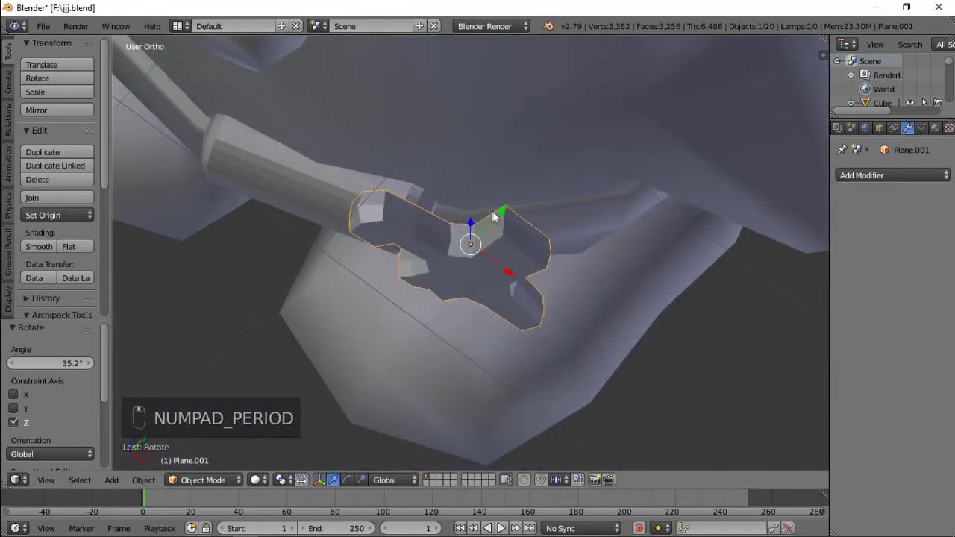
pyautogui.moveTo(510, 222); pyautogui.dragTo(624, 122)
pyautogui.press('KP_1')
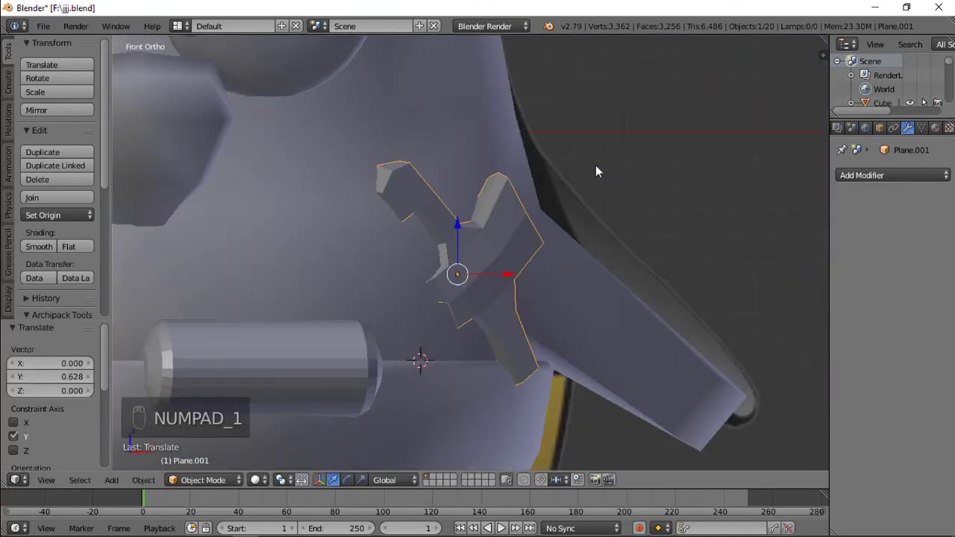
pyautogui.moveTo(595, 166); pyautogui.dragTo(537, 238, button='middle')
pyautogui.moveTo(667, 242); pyautogui.dragTo(599, 191)
pyautogui.moveTo(665, 137); pyautogui.dragTo(613, 148)
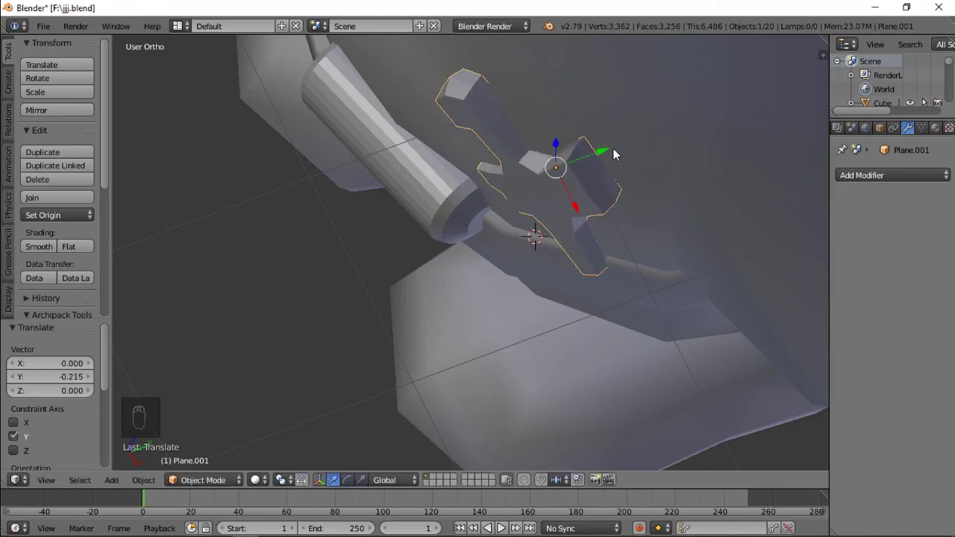
# - Rotate the emblem 17.8° about Z to follow the curve of the chest
pyautogui.press('r')
pyautogui.press('z')
pyautogui.click(656, 105)
pyautogui.moveTo(656, 105); pyautogui.dragTo(633, 113, button='middle')
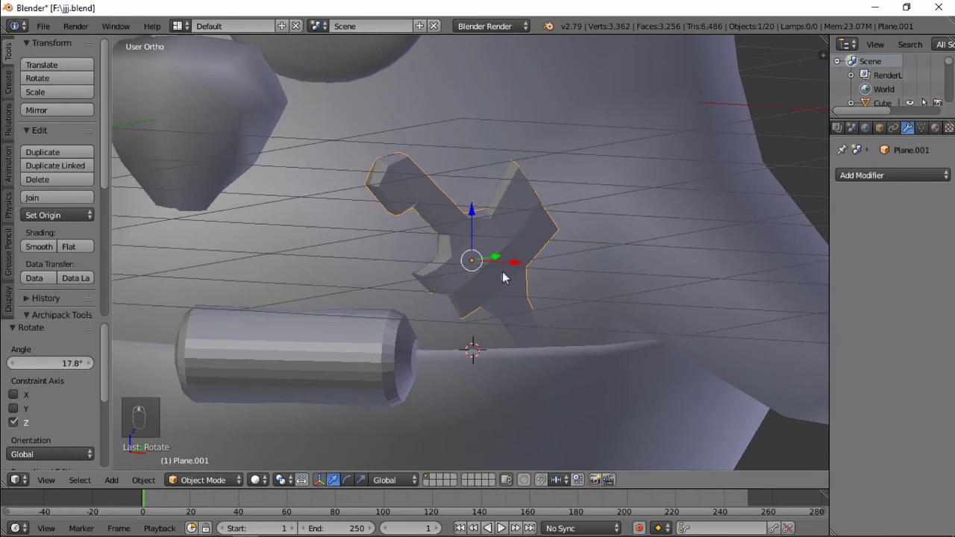
# - Move the emblem -0.015 along Z and 0.006 along X, just above the belt line
pyautogui.moveTo(502, 272); pyautogui.dragTo(486, 273, button='middle')
pyautogui.scroll(3, 400, 198)
pyautogui.press('g')
pyautogui.press('z')
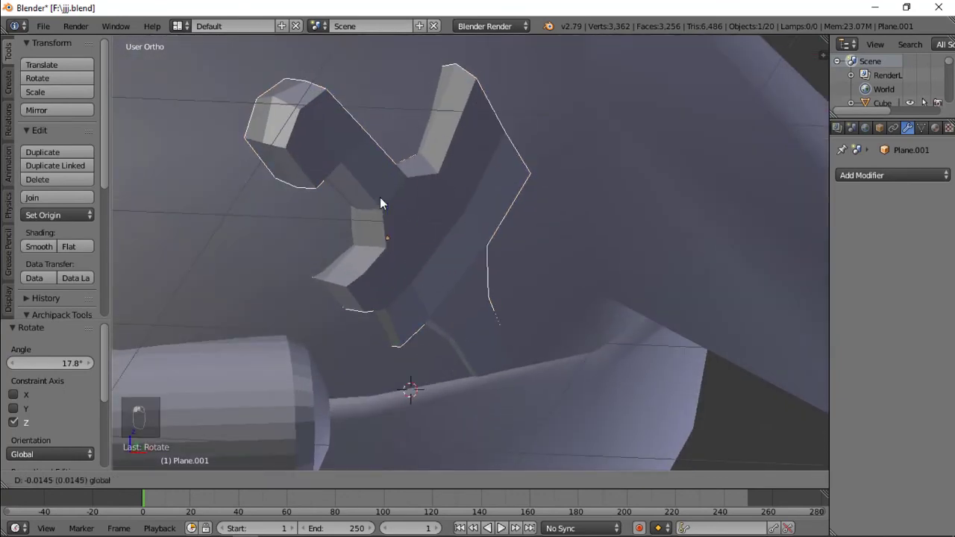
pyautogui.click(432, 260)
pyautogui.moveTo(432, 260); pyautogui.dragTo(433, 267, button='middle')
pyautogui.press('g')
pyautogui.press('x')
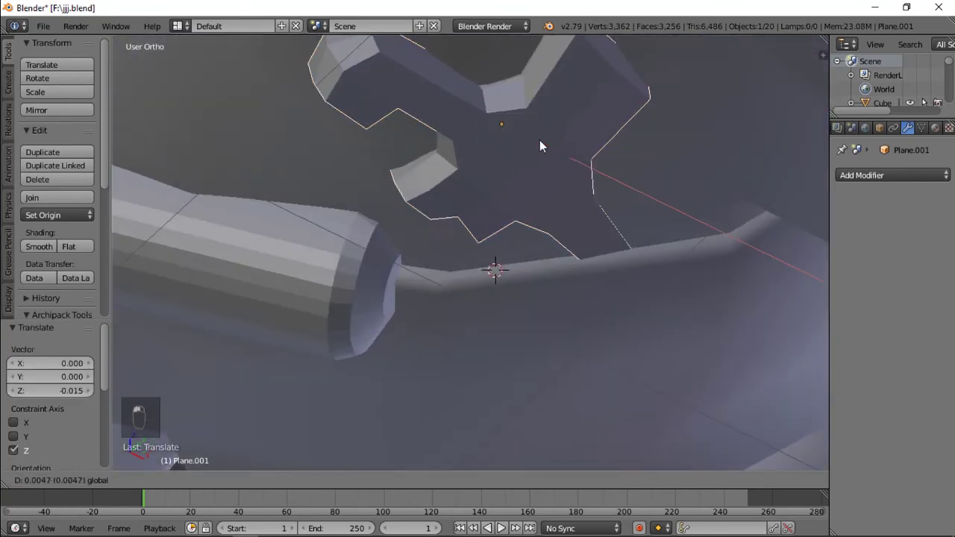
pyautogui.click(638, 140)
# - Rotate the emblem about -3° about Z and nudge it into place against the chest
pyautogui.press('r')
pyautogui.press('z')
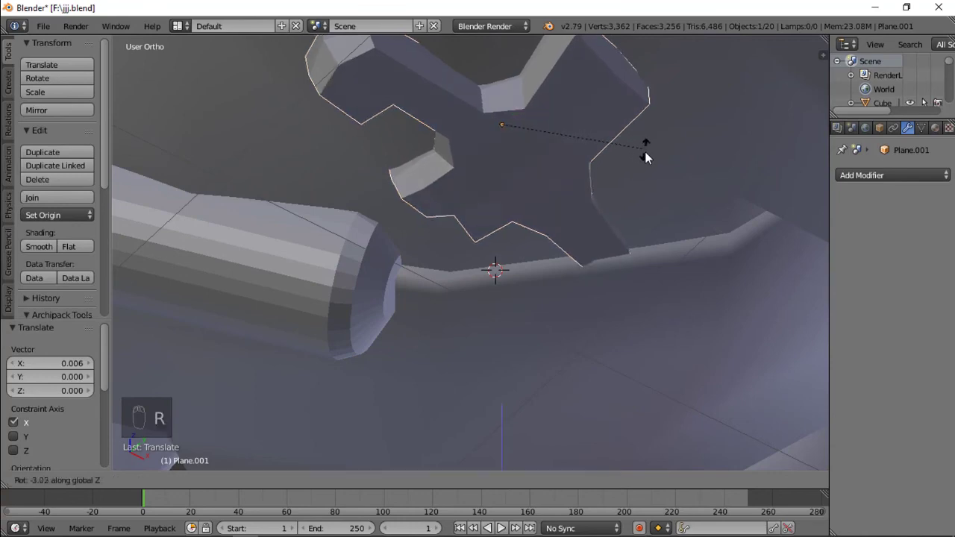
pyautogui.click(646, 153)
pyautogui.moveTo(539, 145); pyautogui.dragTo(531, 153)
# - Deselect everything and examine the whole penguin and the emblem's placement from several angles
pyautogui.scroll(-3, 527, 167)
pyautogui.press('a')
pyautogui.scroll(-4, 462, 246)
pyautogui.moveTo(522, 206); pyautogui.dragTo(332, 271, button='middle')
pyautogui.scroll(-4, 462, 242)
pyautogui.scroll(-2, 406, 247)
pyautogui.scroll(1, 333, 272)
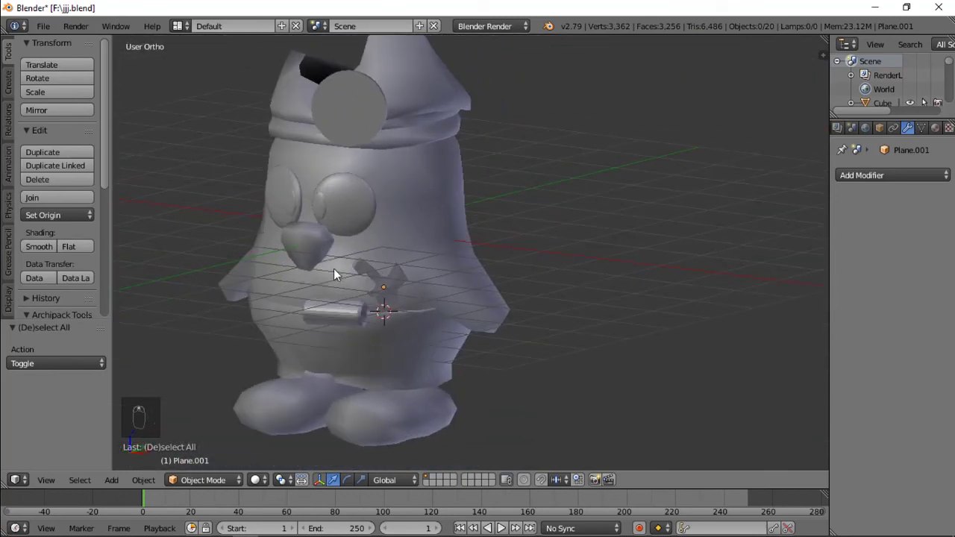
pyautogui.keyDown('shift'); pyautogui.moveTo(365, 266); pyautogui.dragTo(441, 298, button='middle'); pyautogui.keyUp('shift')
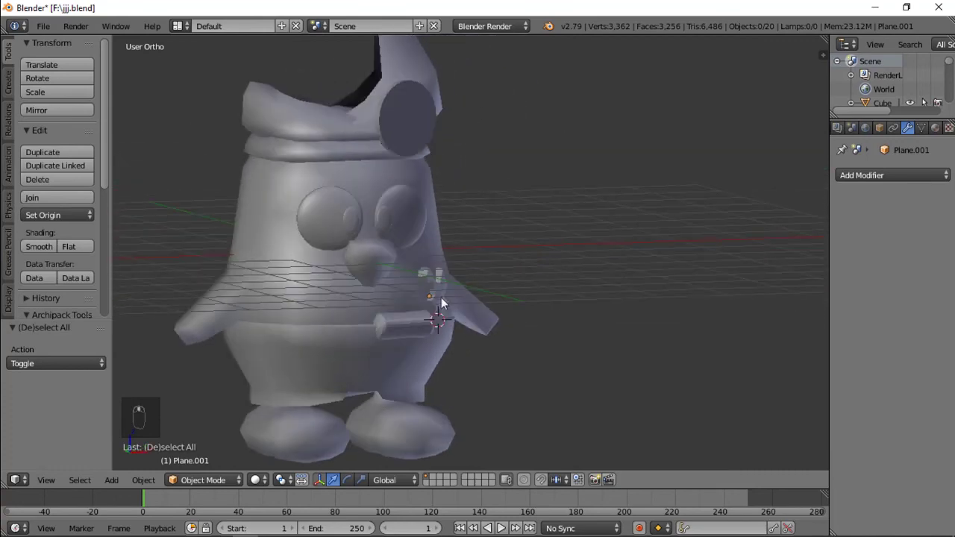
pyautogui.moveTo(460, 346); pyautogui.dragTo(495, 348, button='middle')
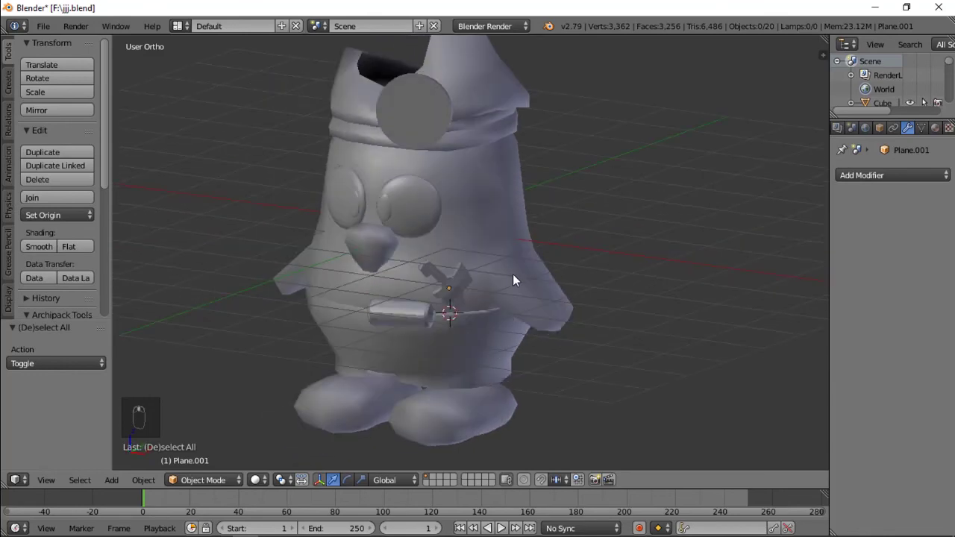
pyautogui.scroll(-4, 513, 274)
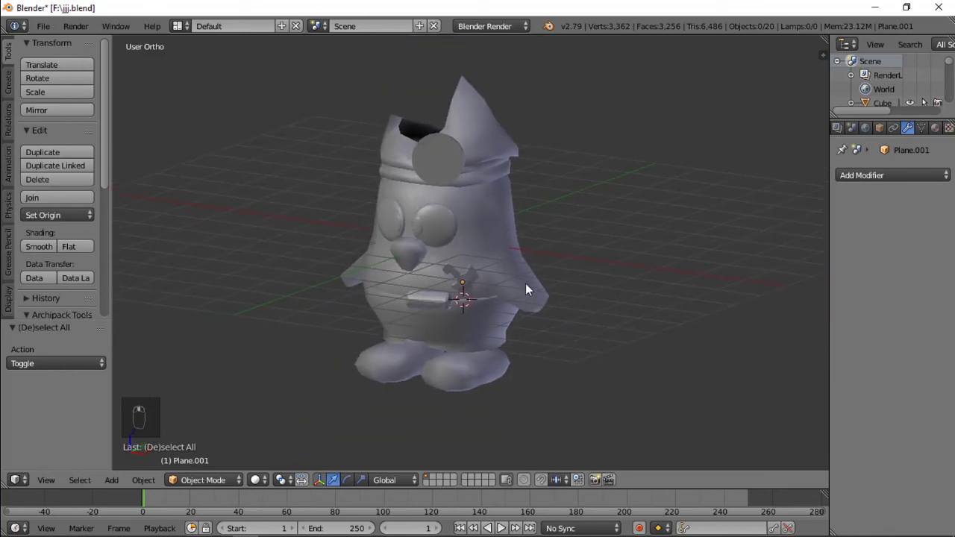
pyautogui.scroll(1, 526, 289)
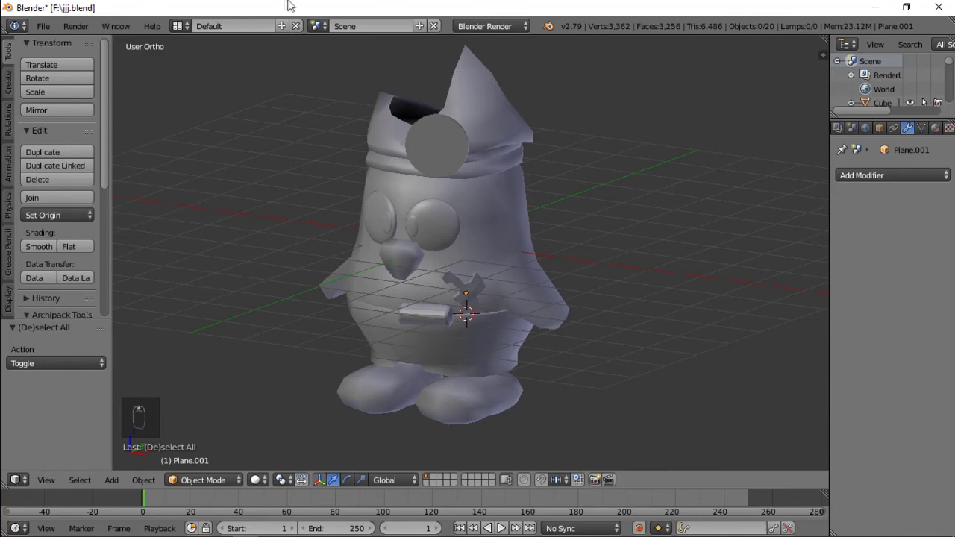
# - Switch the screen layout to 3D View Full and view the finished penguin from its other side
pyautogui.click(178, 25)
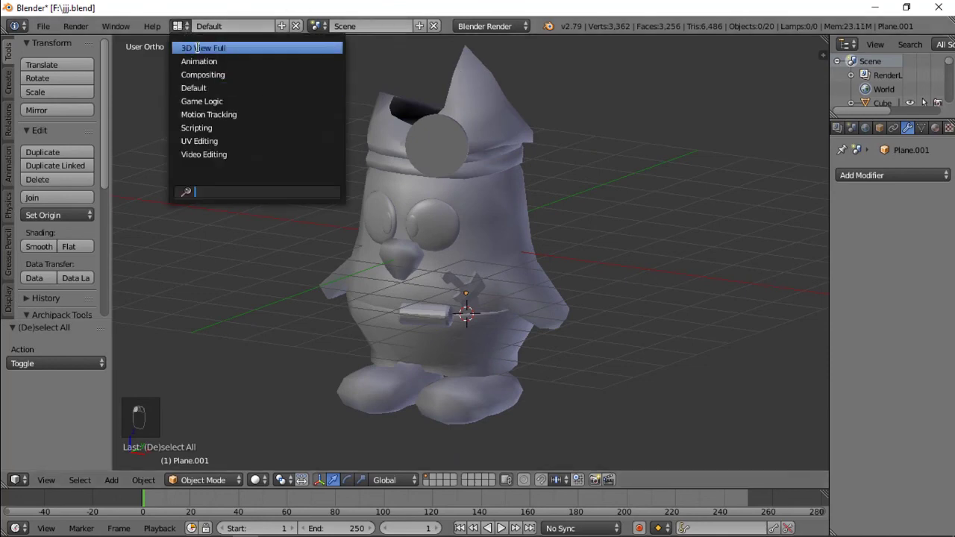
pyautogui.click(196, 47)
pyautogui.moveTo(471, 307); pyautogui.dragTo(563, 301, button='middle')
pyautogui.scroll(2, 473, 306)
pyautogui.scroll(1, 479, 311)
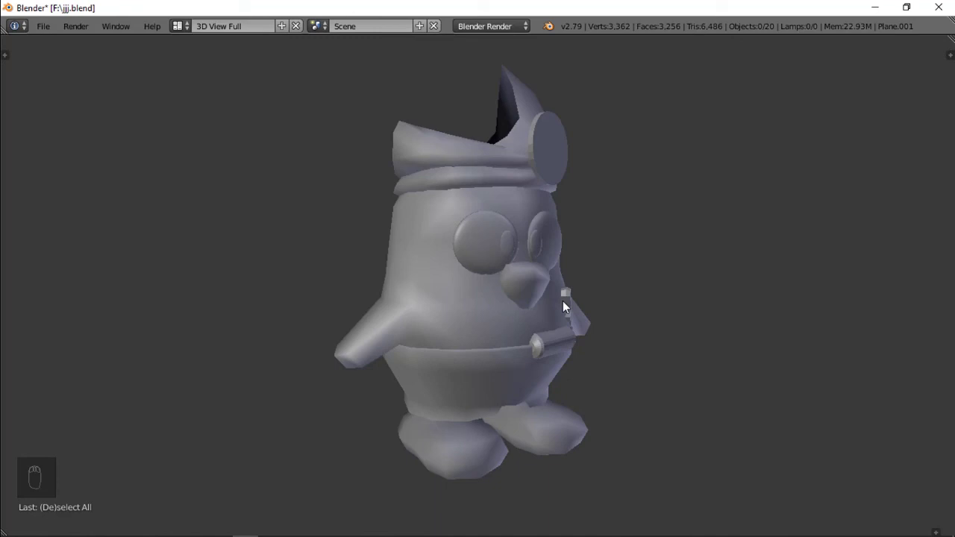